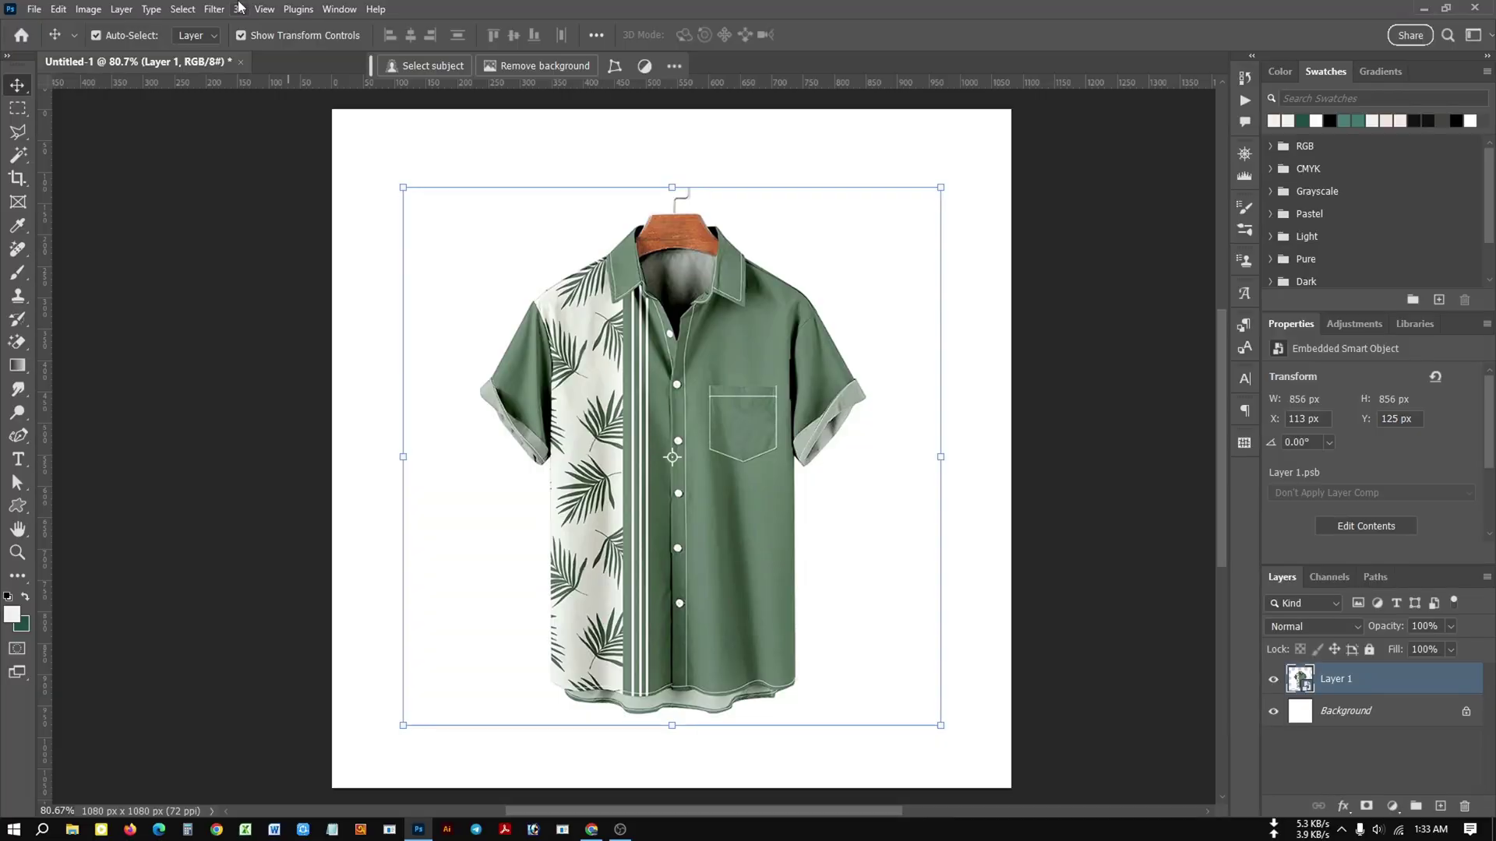
Select the shirt as the subject and mask out its white backdrop, then target Background.
left_click(183, 8)
left_click(196, 193)
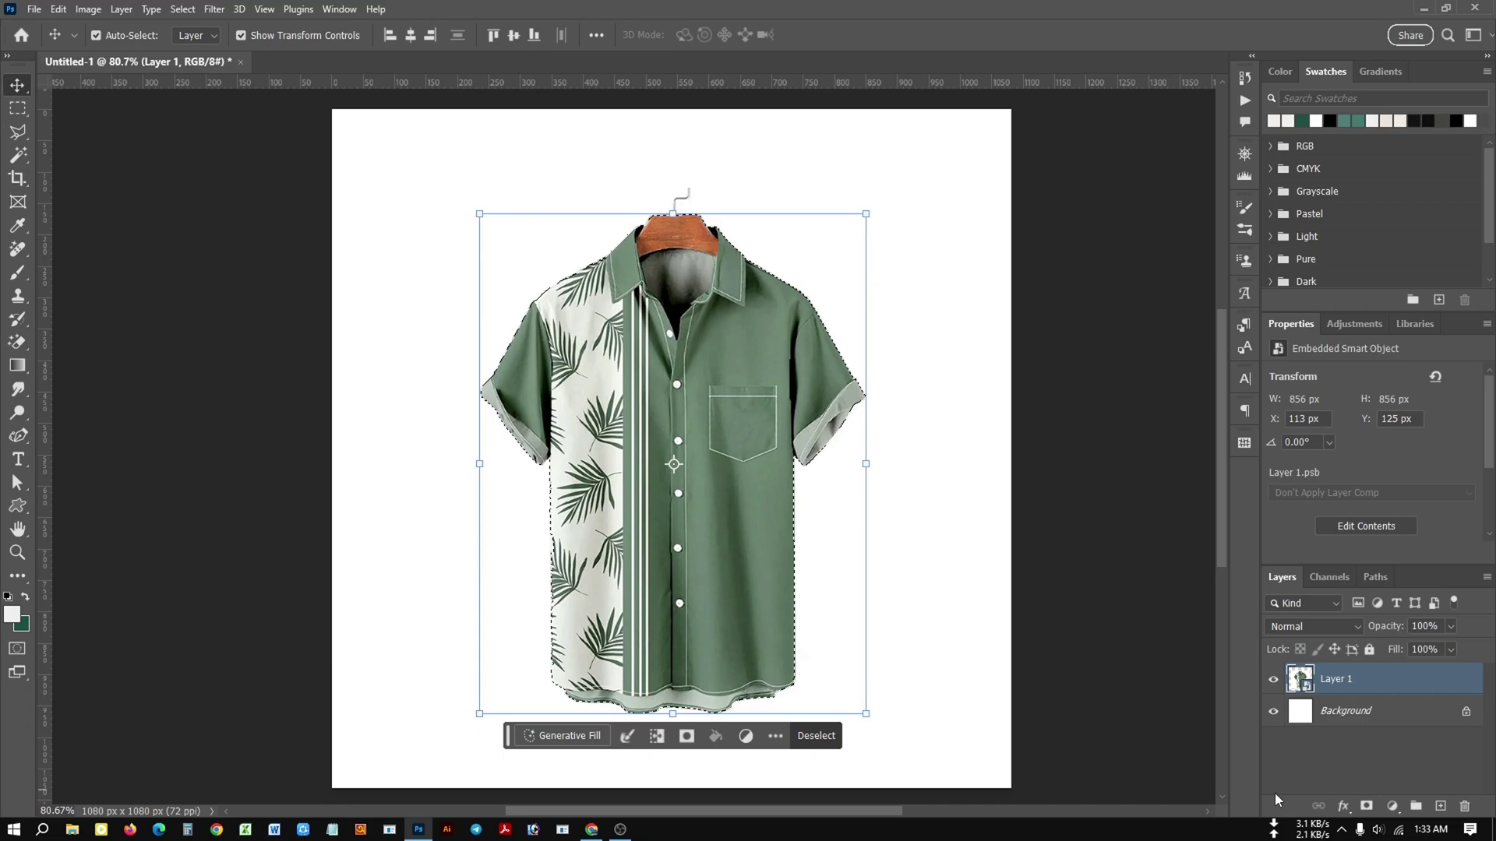
left_click(1366, 806)
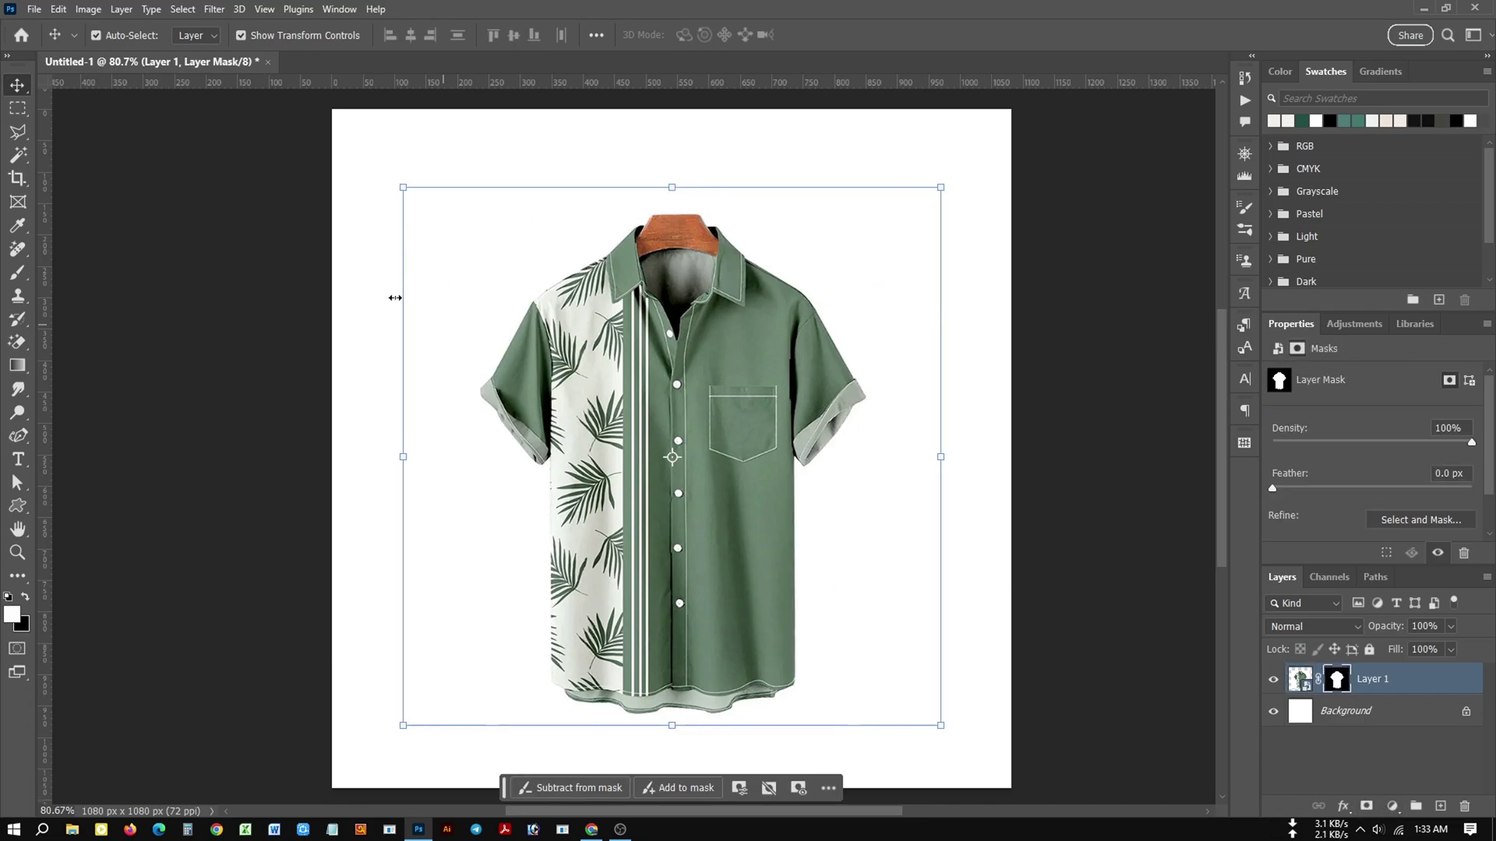
left_click(1292, 703)
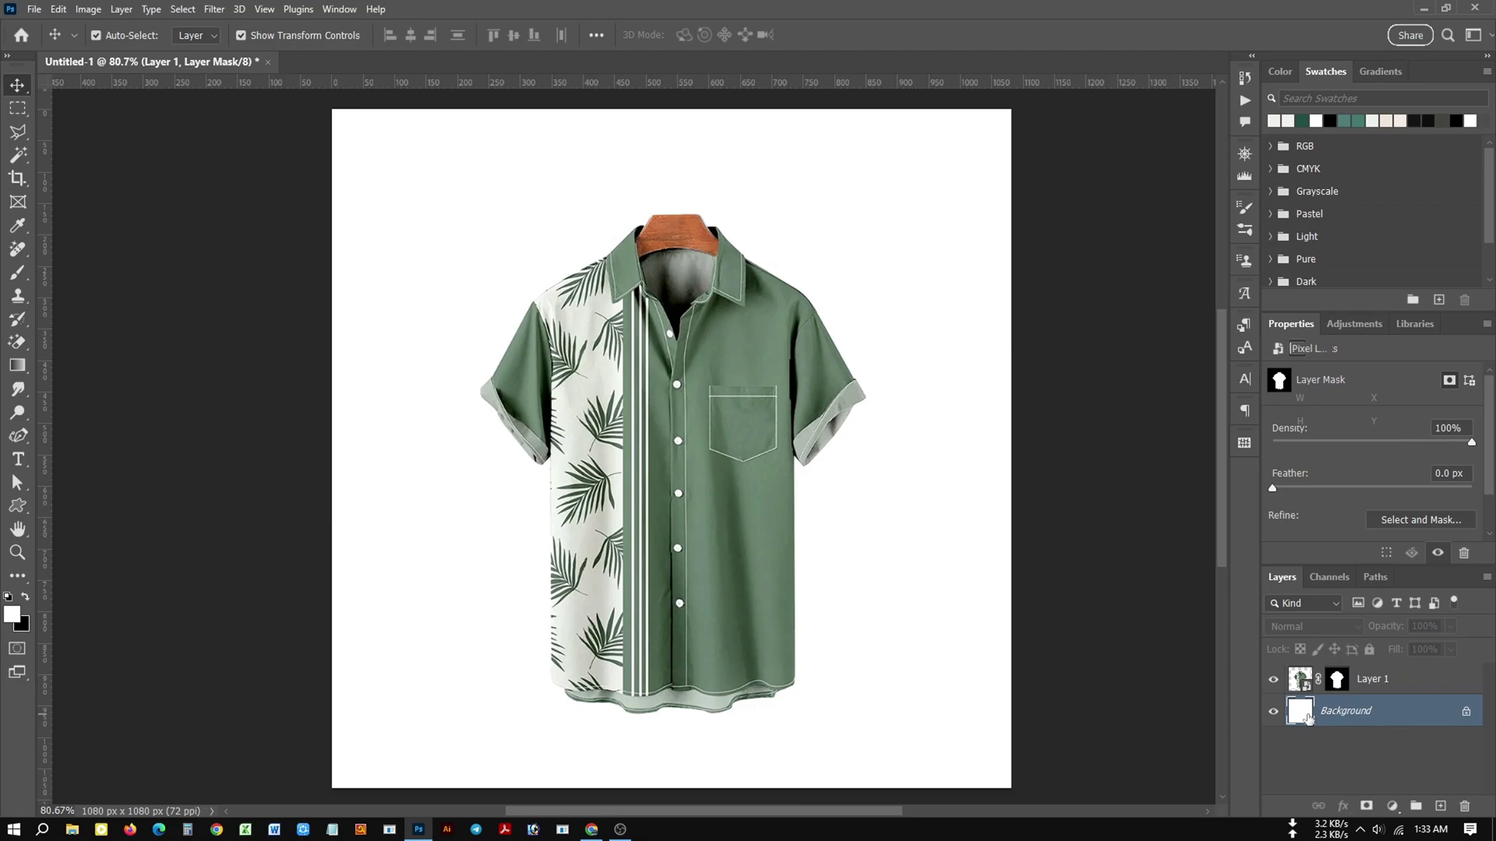
Add a Solid Color fill layer in a sampled pale cream.
left_click(1392, 805)
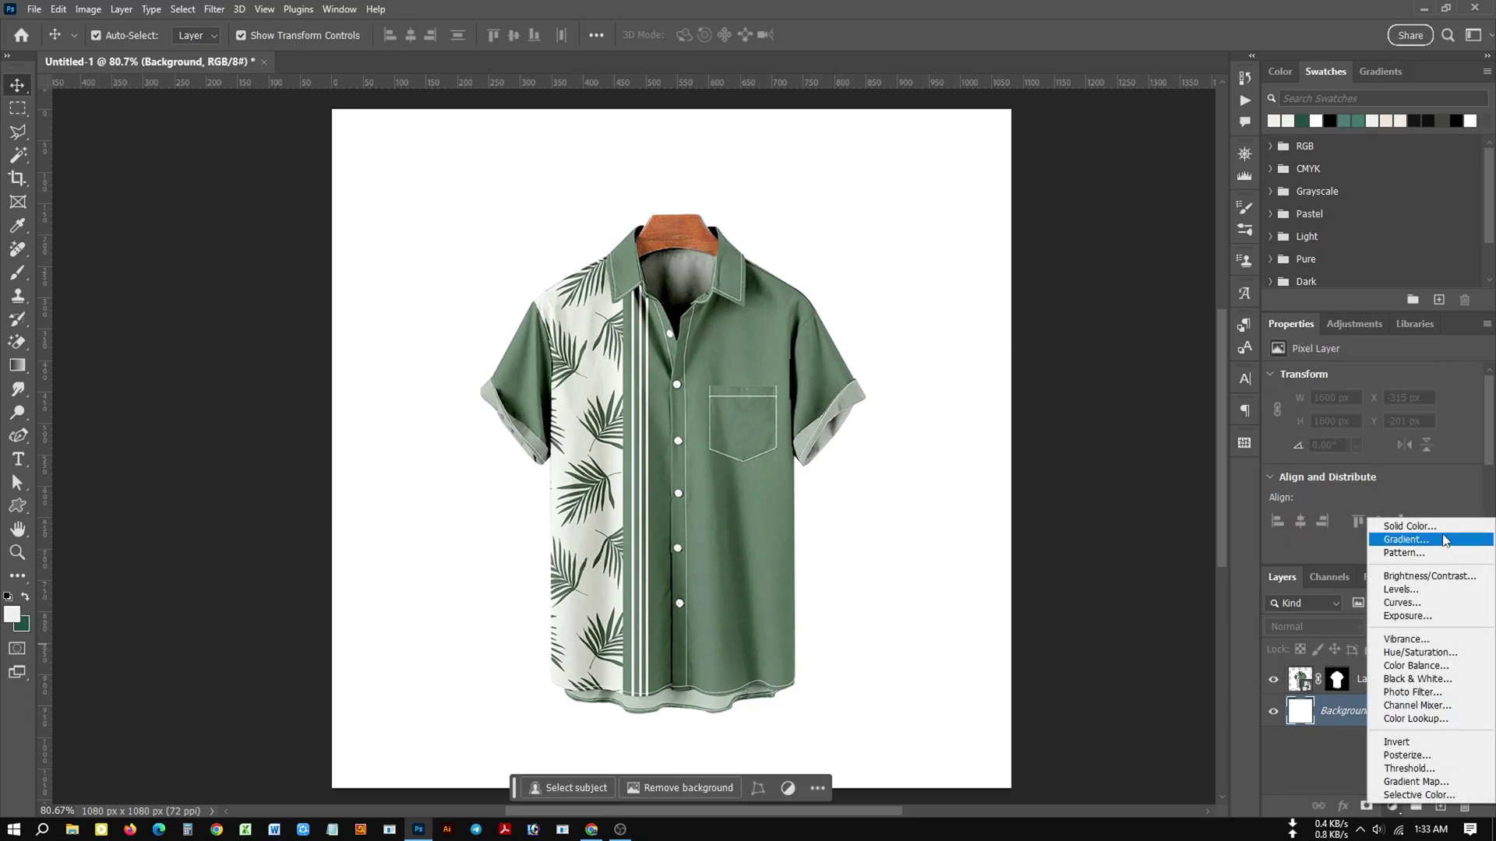
left_click(1394, 529)
left_click(619, 371)
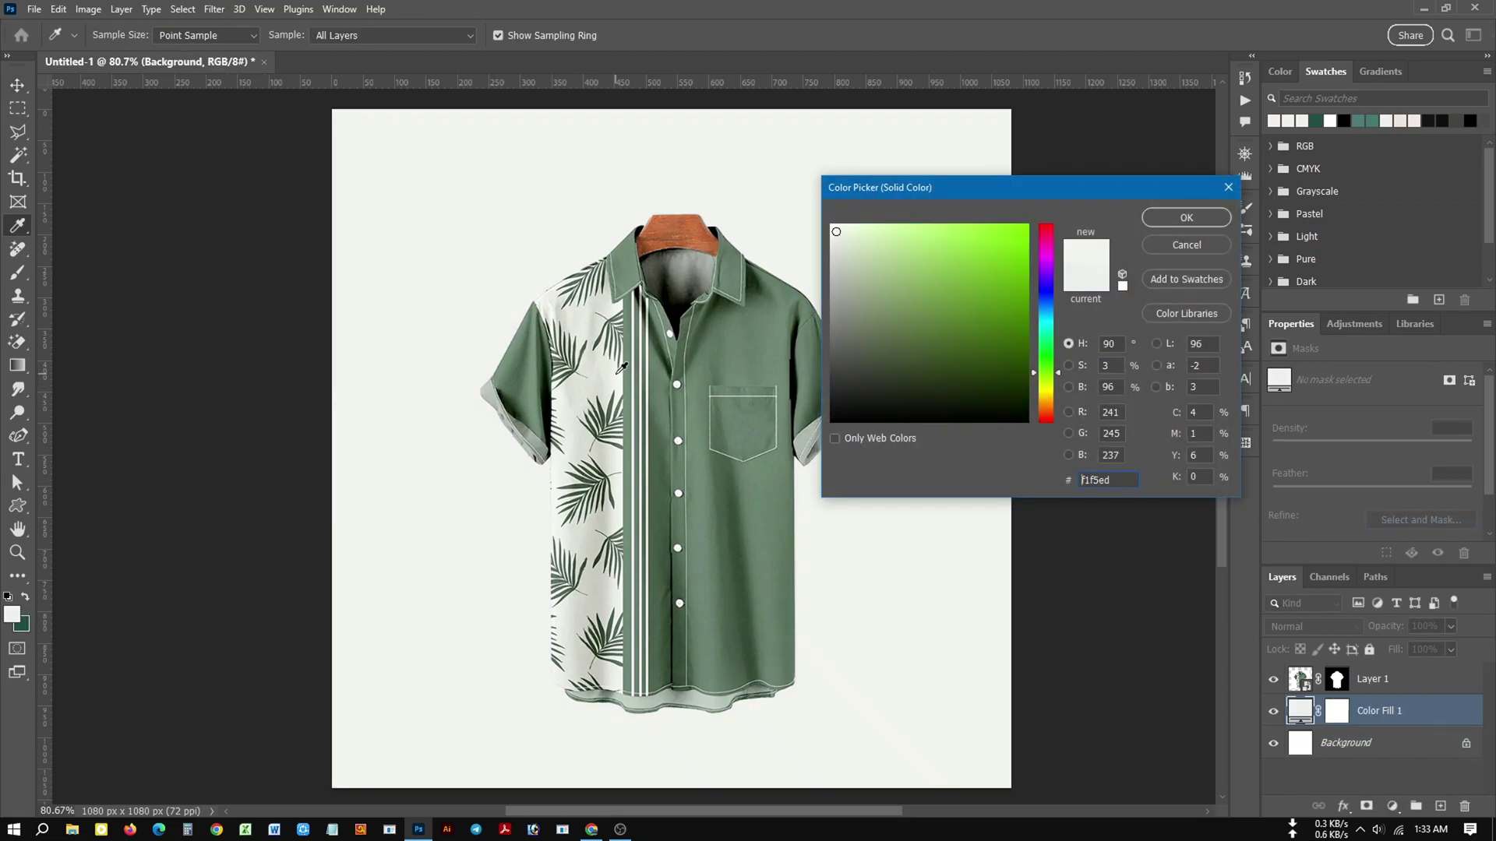
left_click(1198, 221)
Convert the masked shirt layer, Layer 1, to a smart object.
key("v")
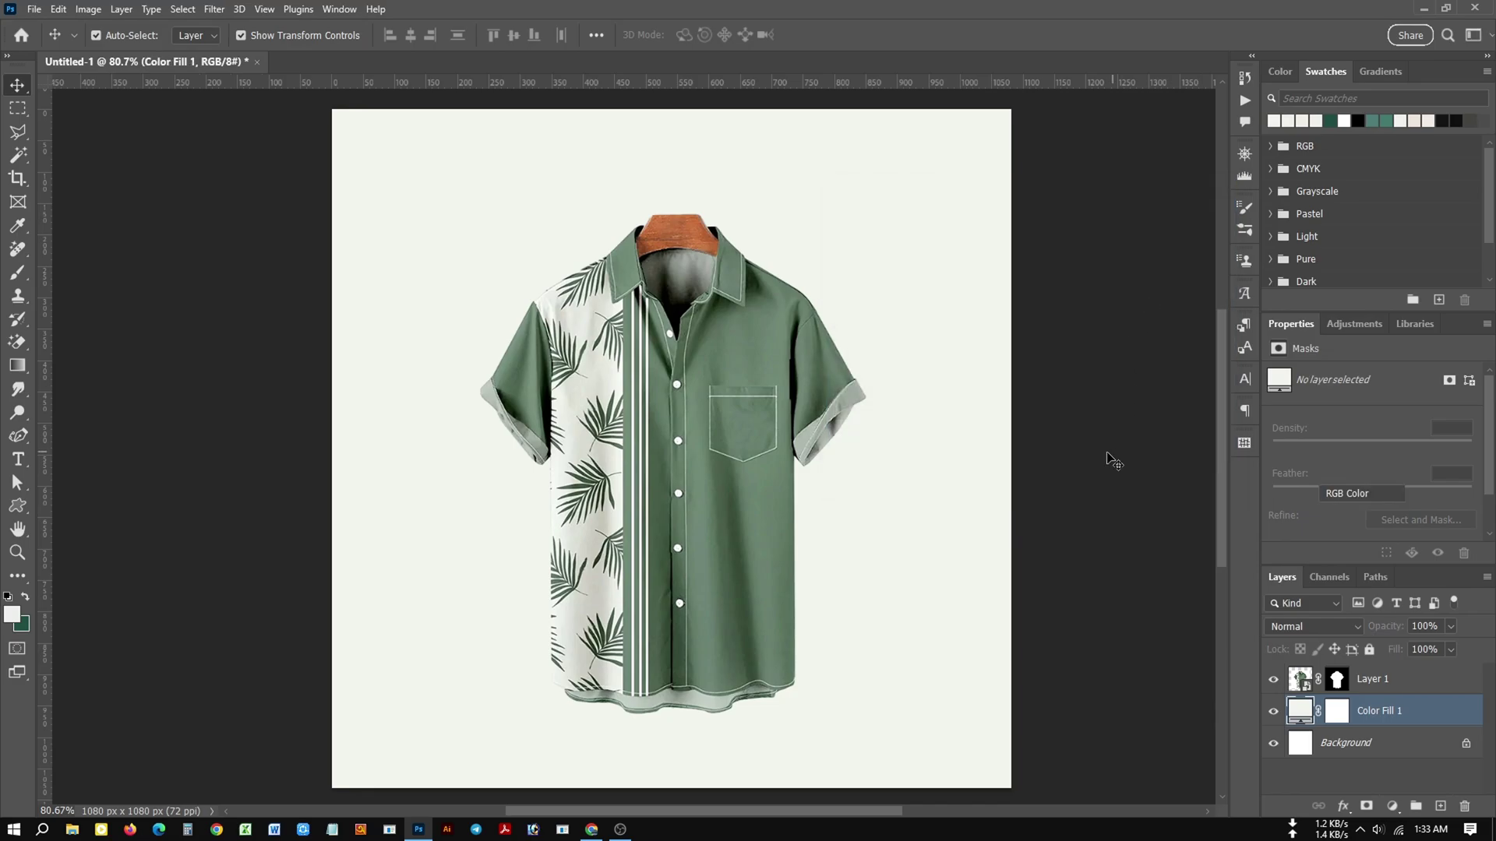
scroll(680, 291, "up", 3)
scroll(680, 284, "down", 3)
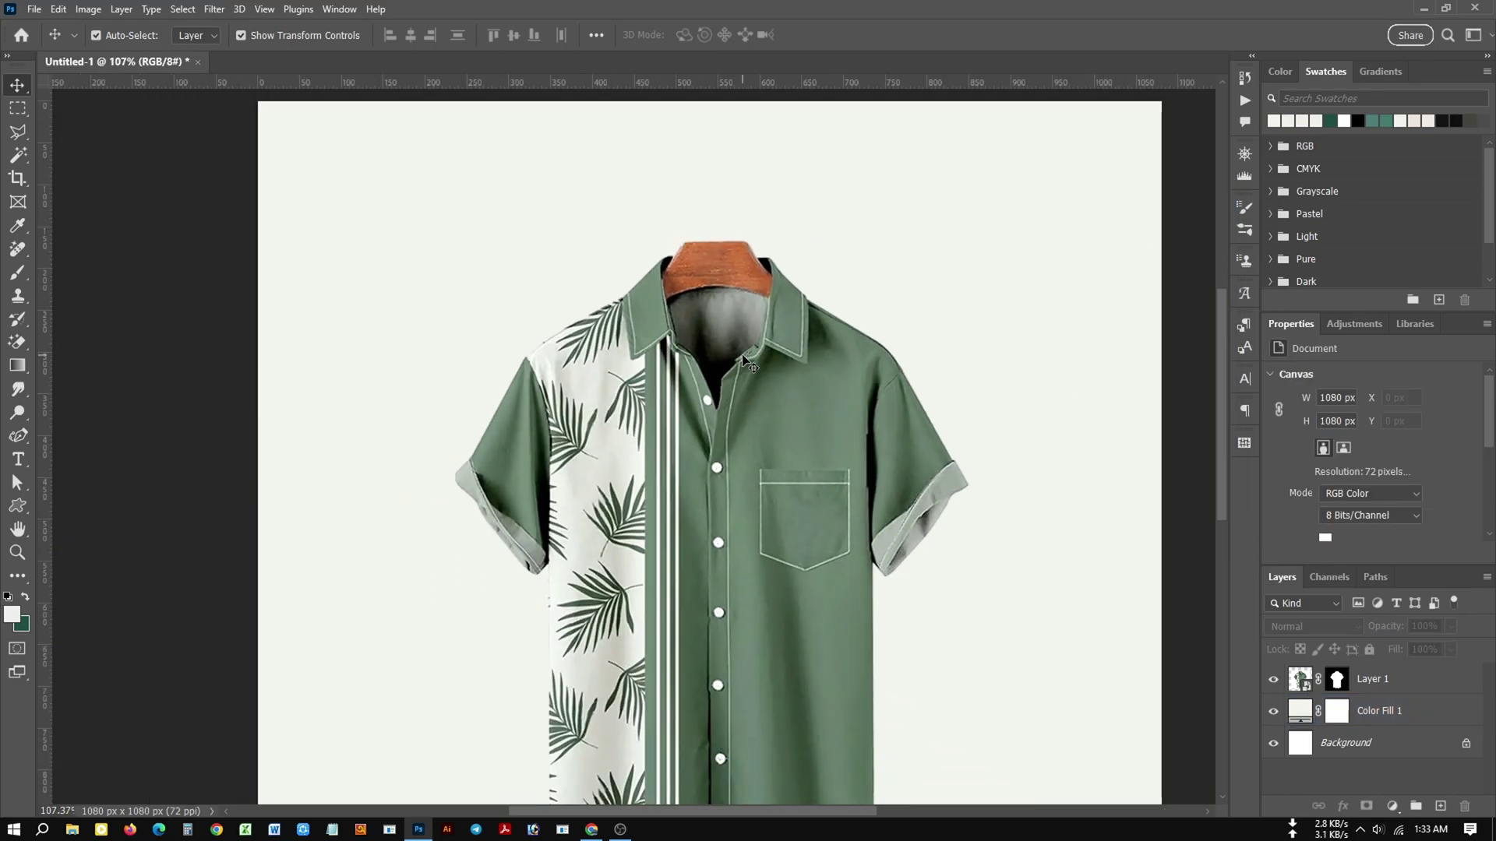
left_click(832, 484, "ctrl")
right_click(1402, 683)
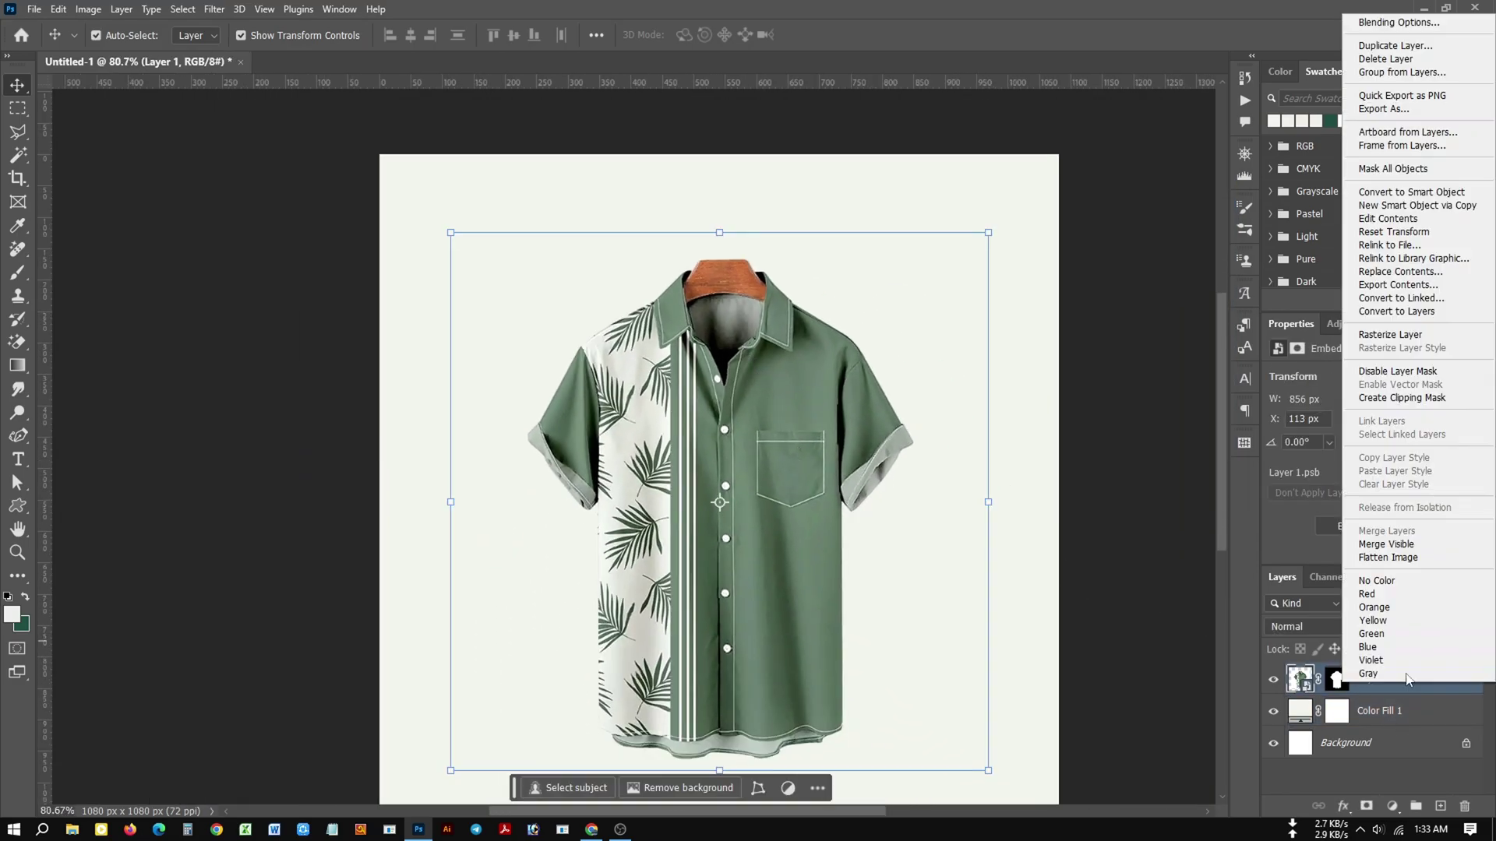
left_click(1406, 192)
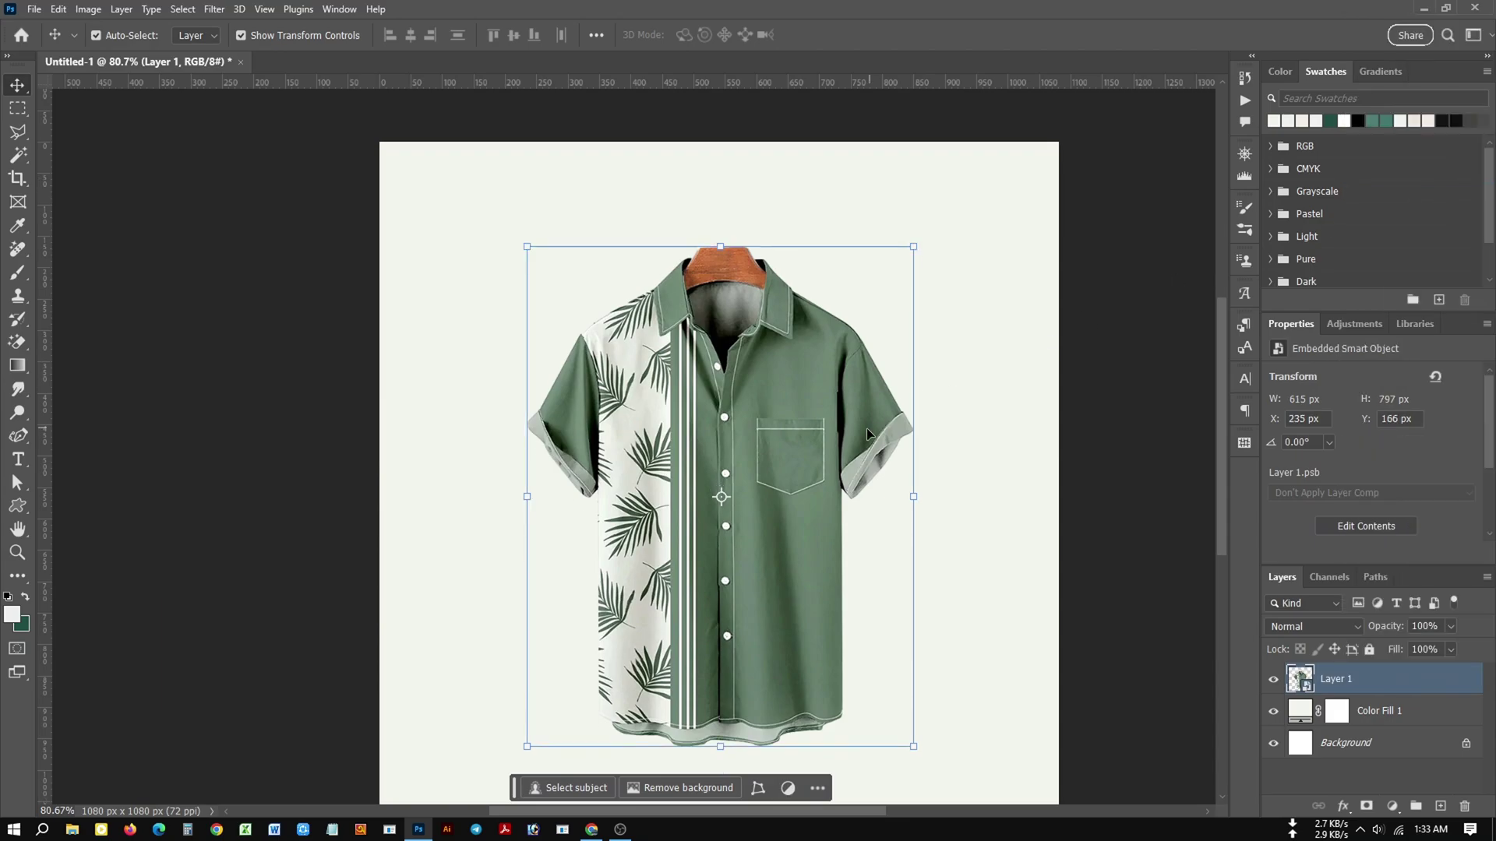
left_click(214, 8)
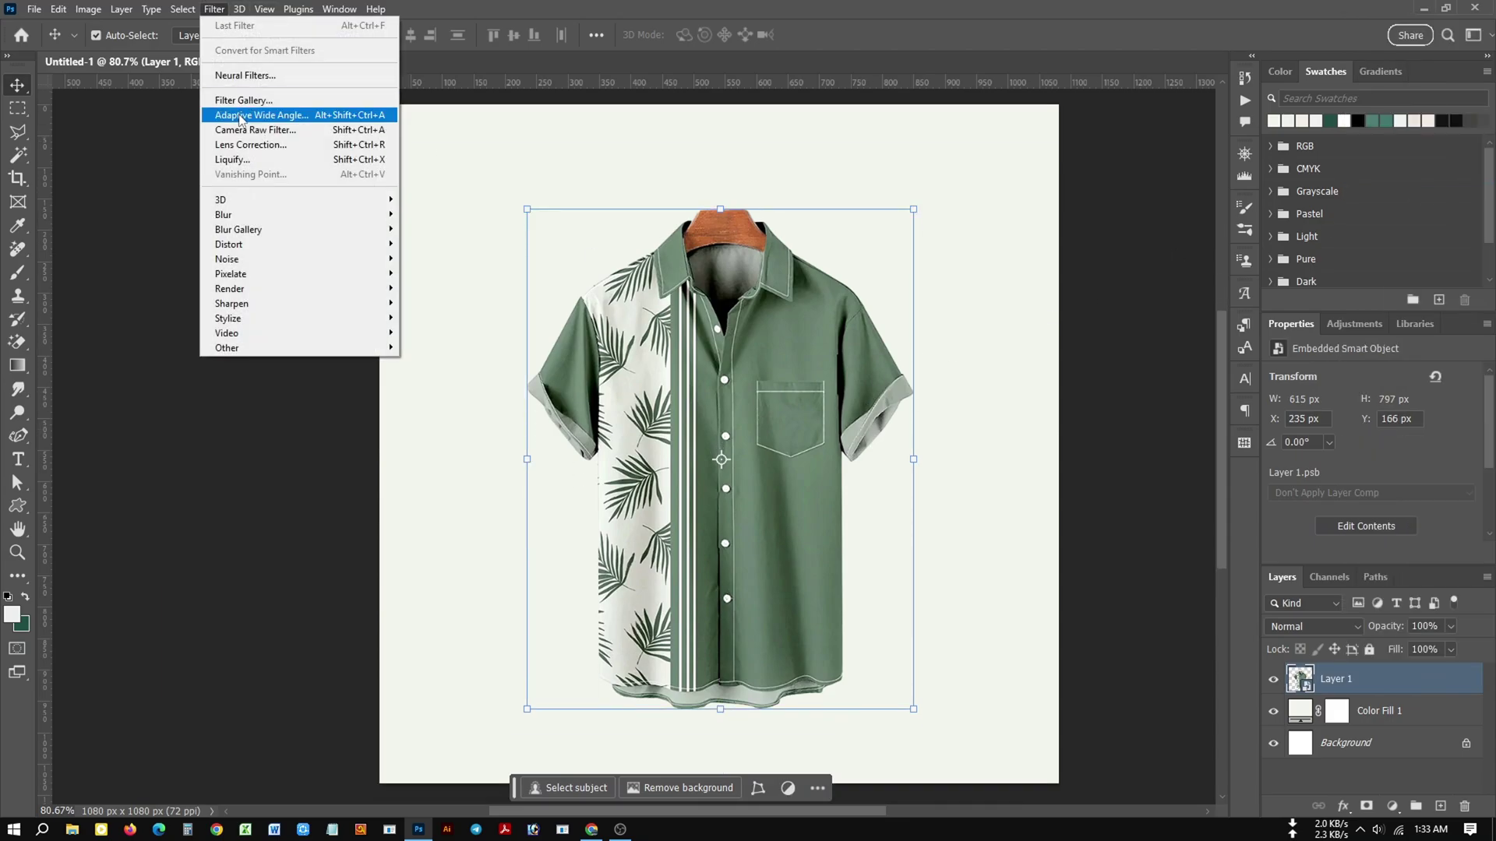
Apply a Camera Raw filter raising exposure and texture slightly and shifting tint toward green.
left_click(265, 127)
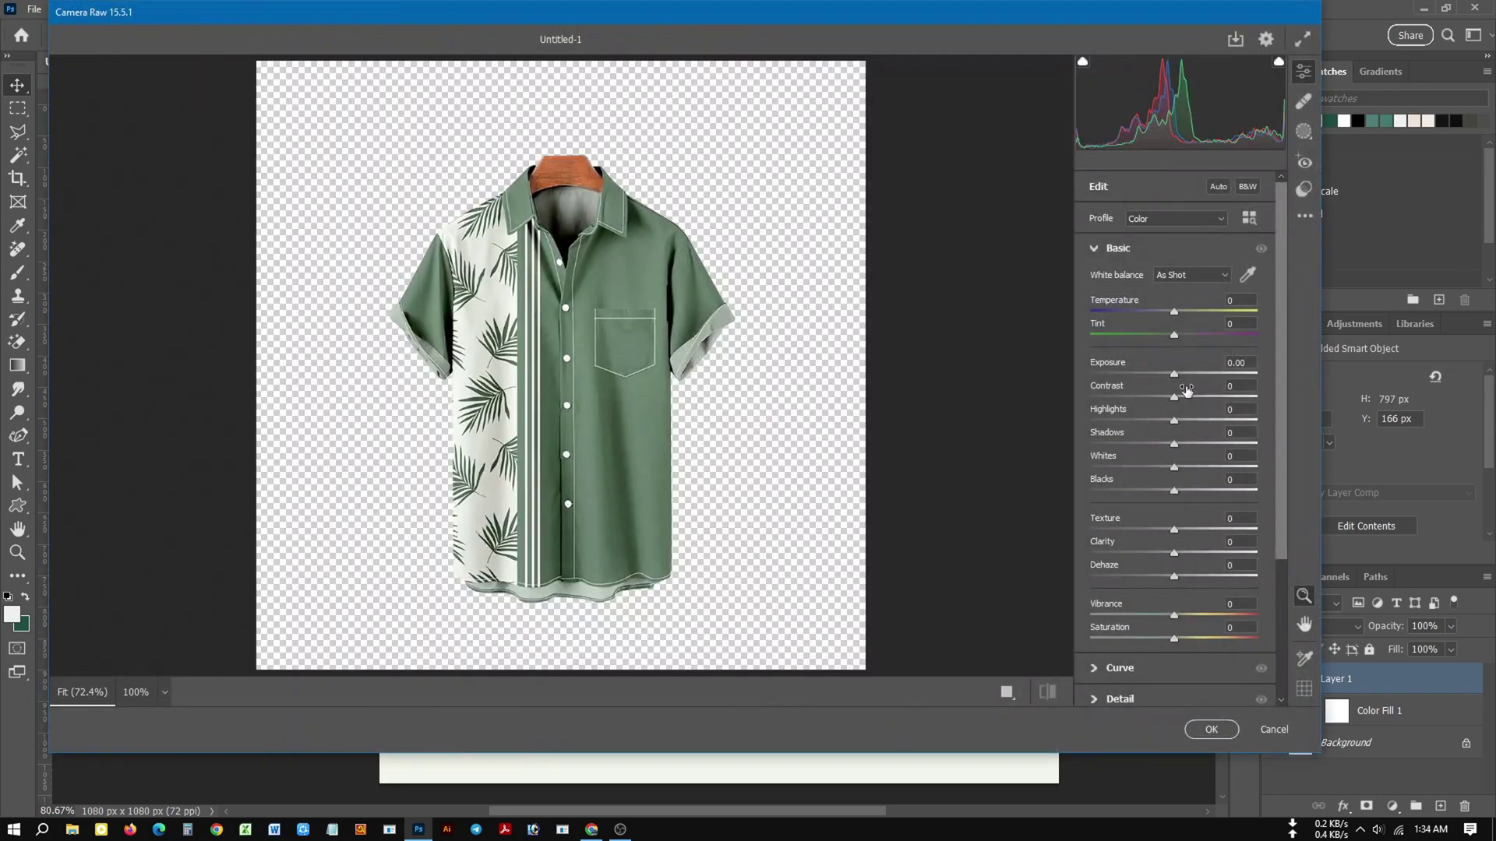
left_click_drag(1178, 380, 1176, 424)
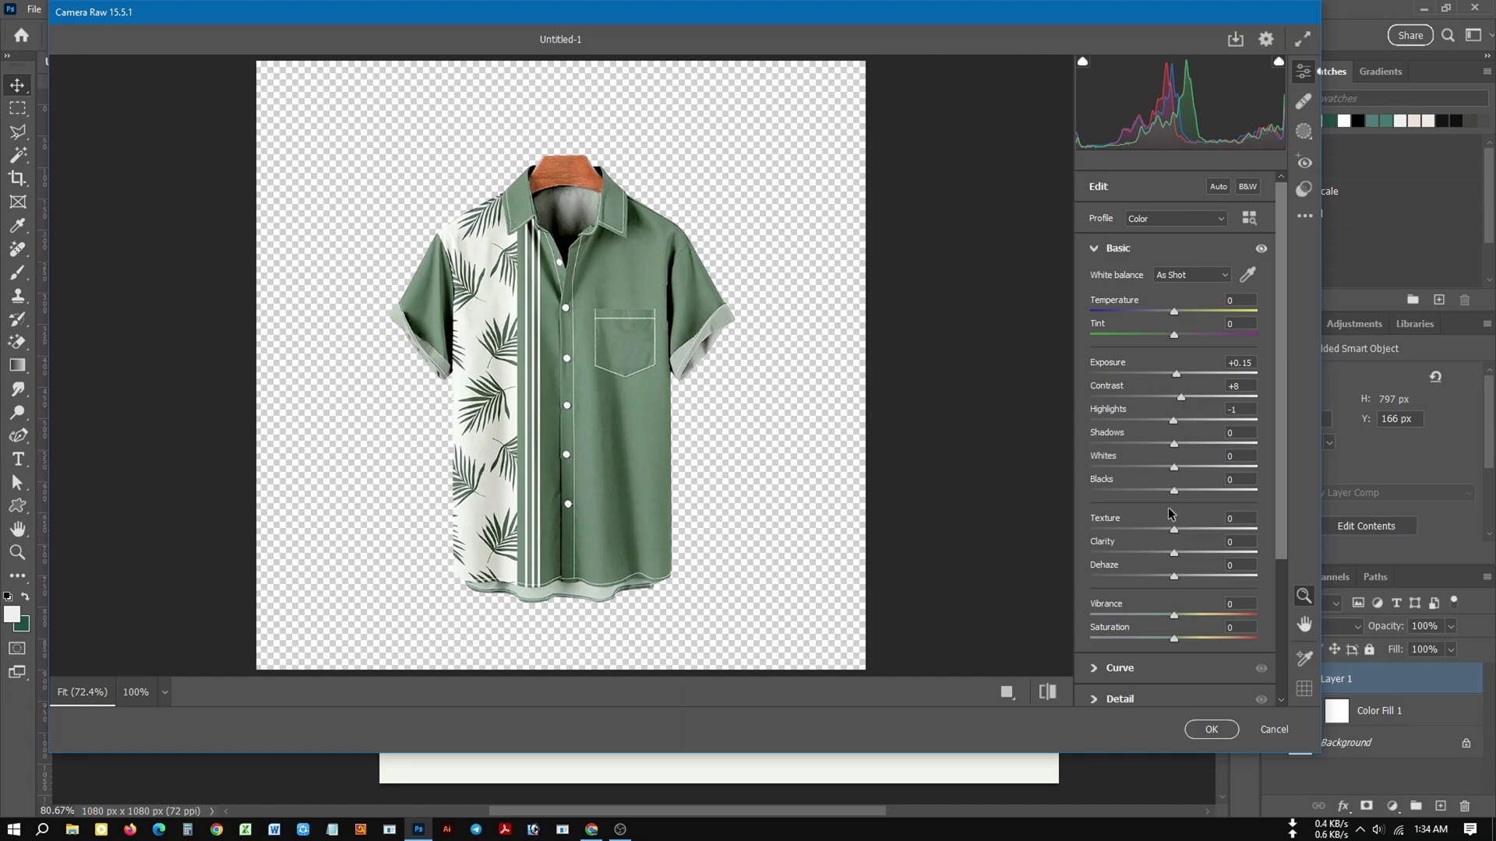
left_click_drag(1170, 531, 1176, 532)
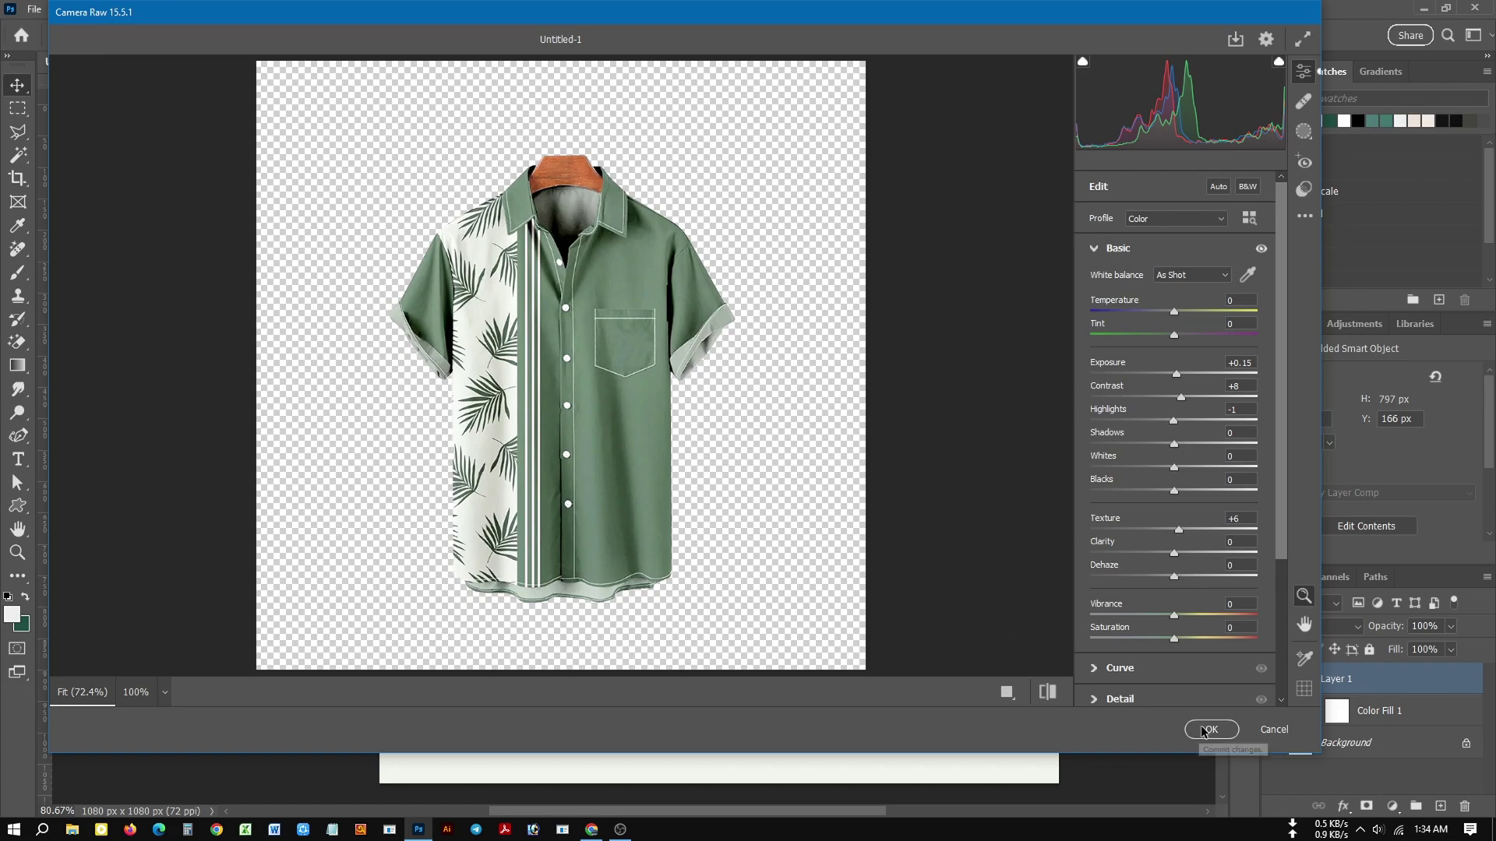
left_click_drag(1176, 339, 1173, 341)
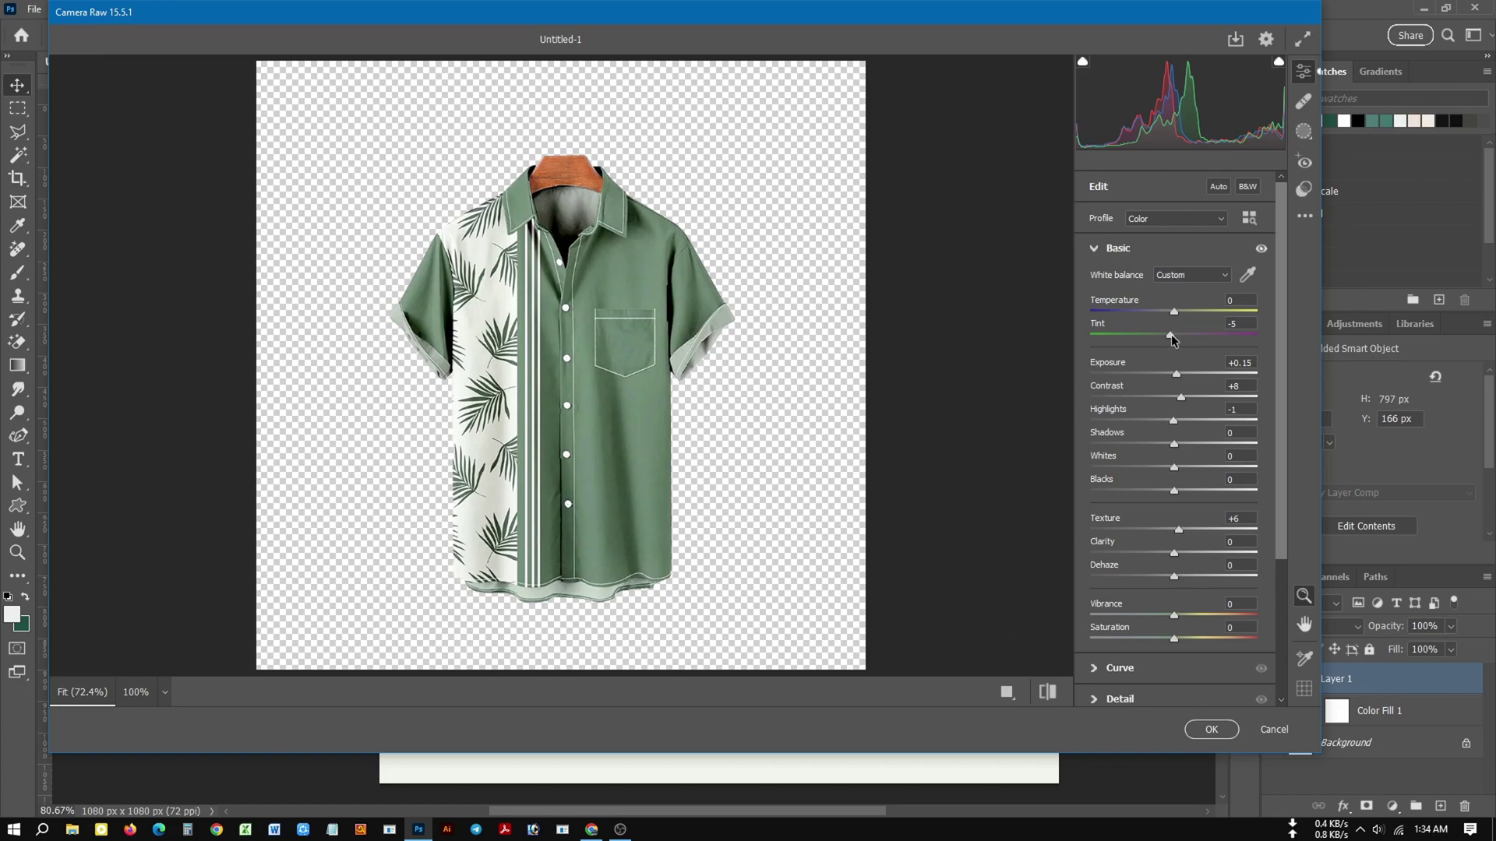
left_click(1211, 729)
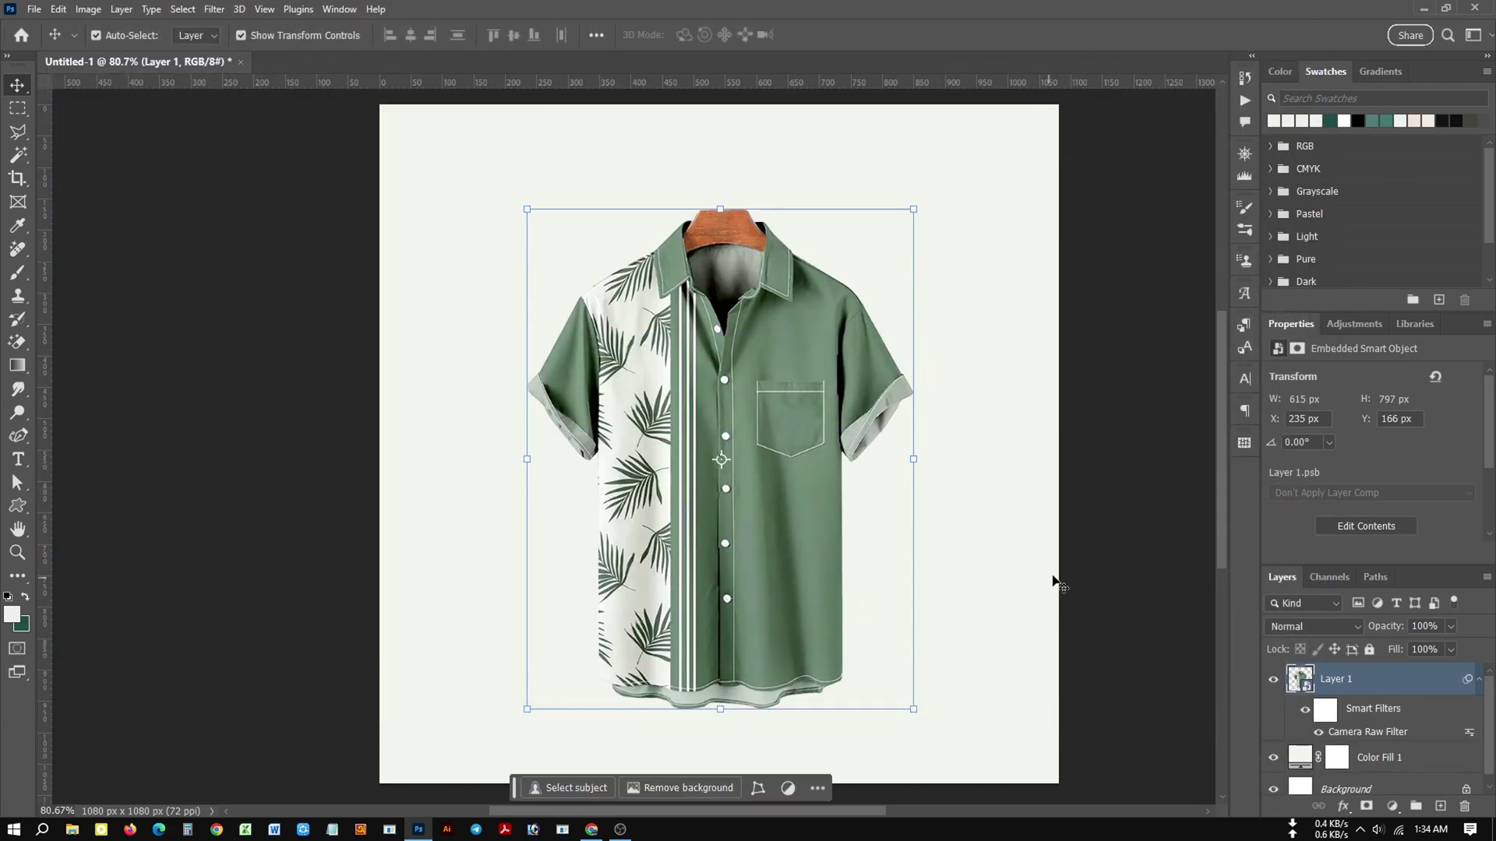
left_click(1079, 580)
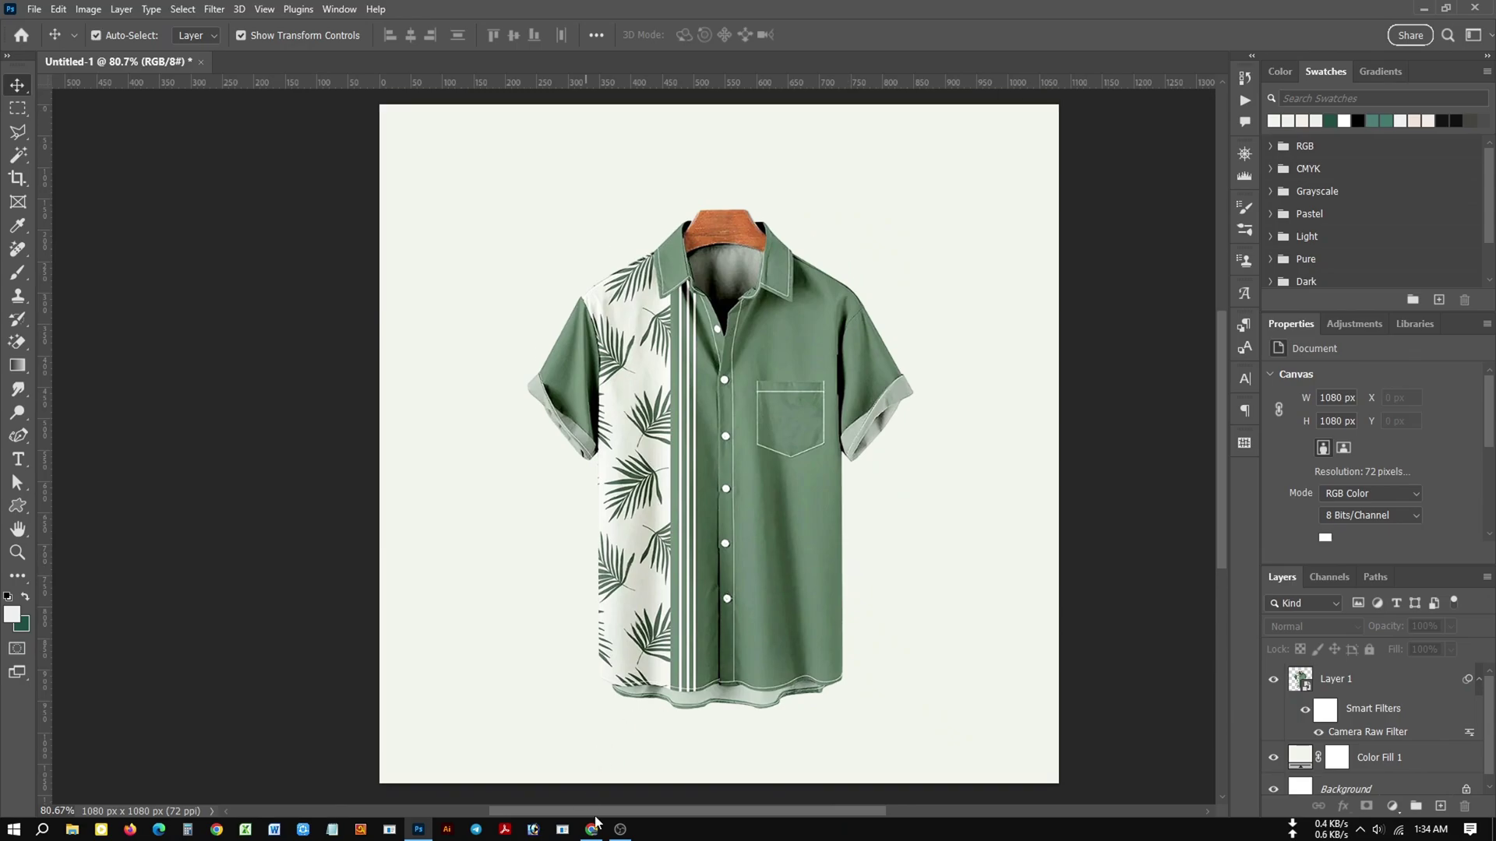
Copy the pale palm-leaf wallpaper pin image from Pinterest and go back to Photoshop.
left_click(594, 826)
scroll(648, 405, "down", 5)
scroll(779, 546, "down", 4)
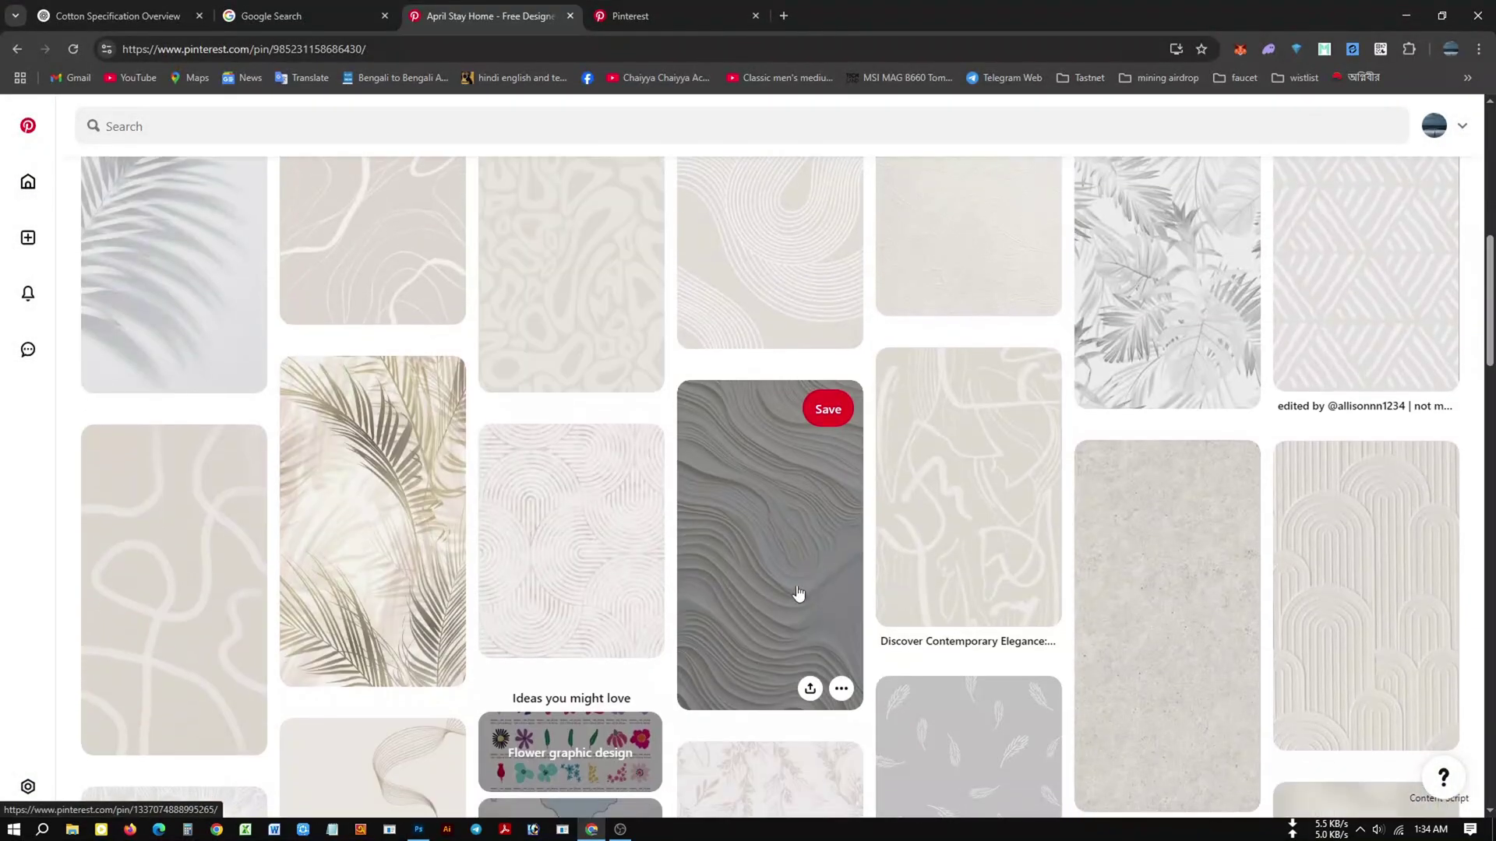
scroll(797, 594, "down", 2)
scroll(925, 610, "down", 1)
scroll(955, 621, "down", 1)
scroll(956, 621, "down", 3)
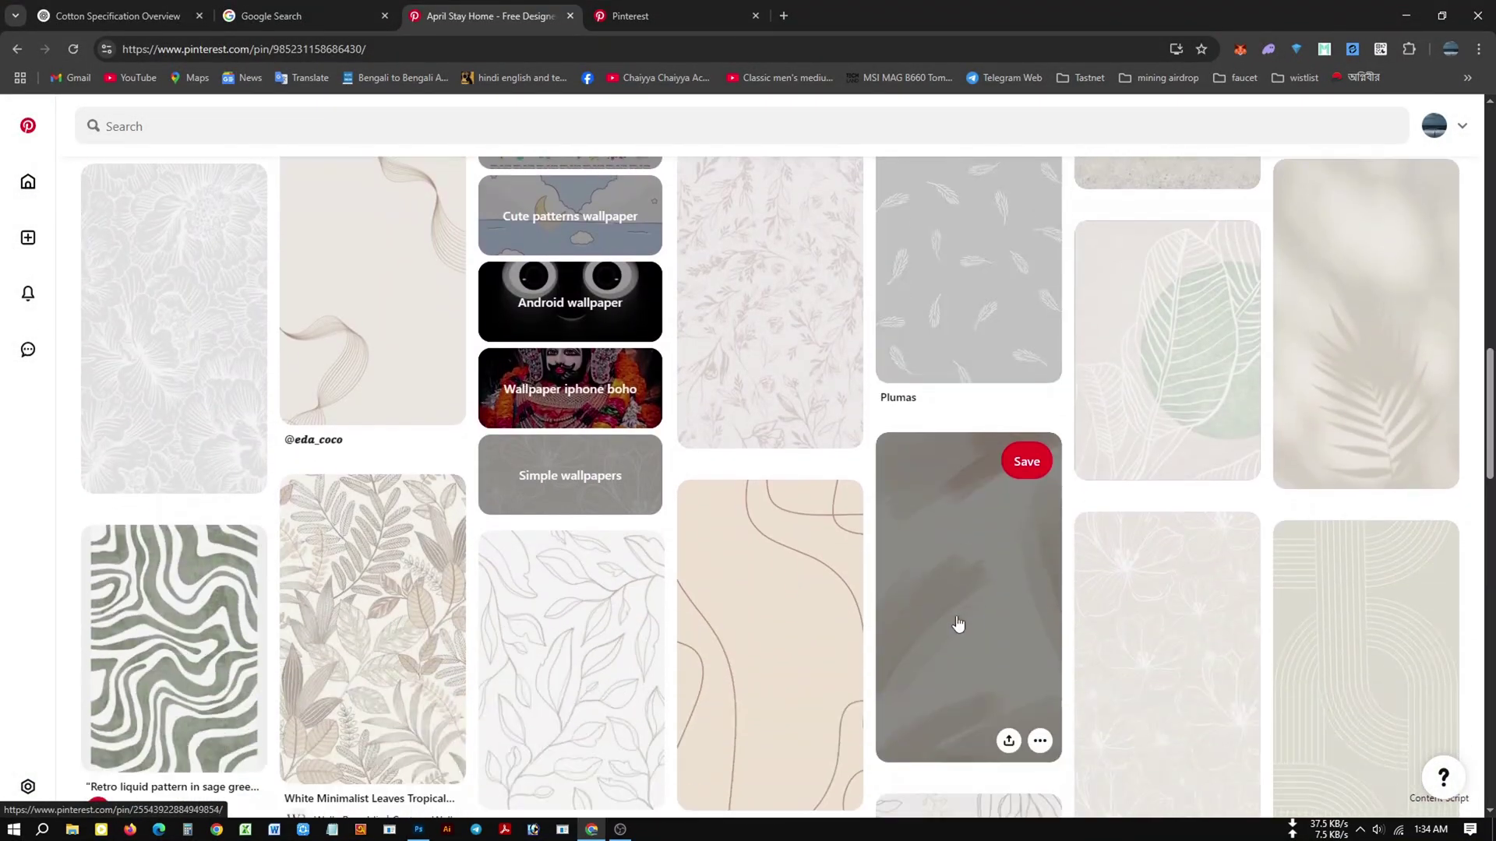
scroll(857, 621, "down", 1)
scroll(857, 622, "up", 3)
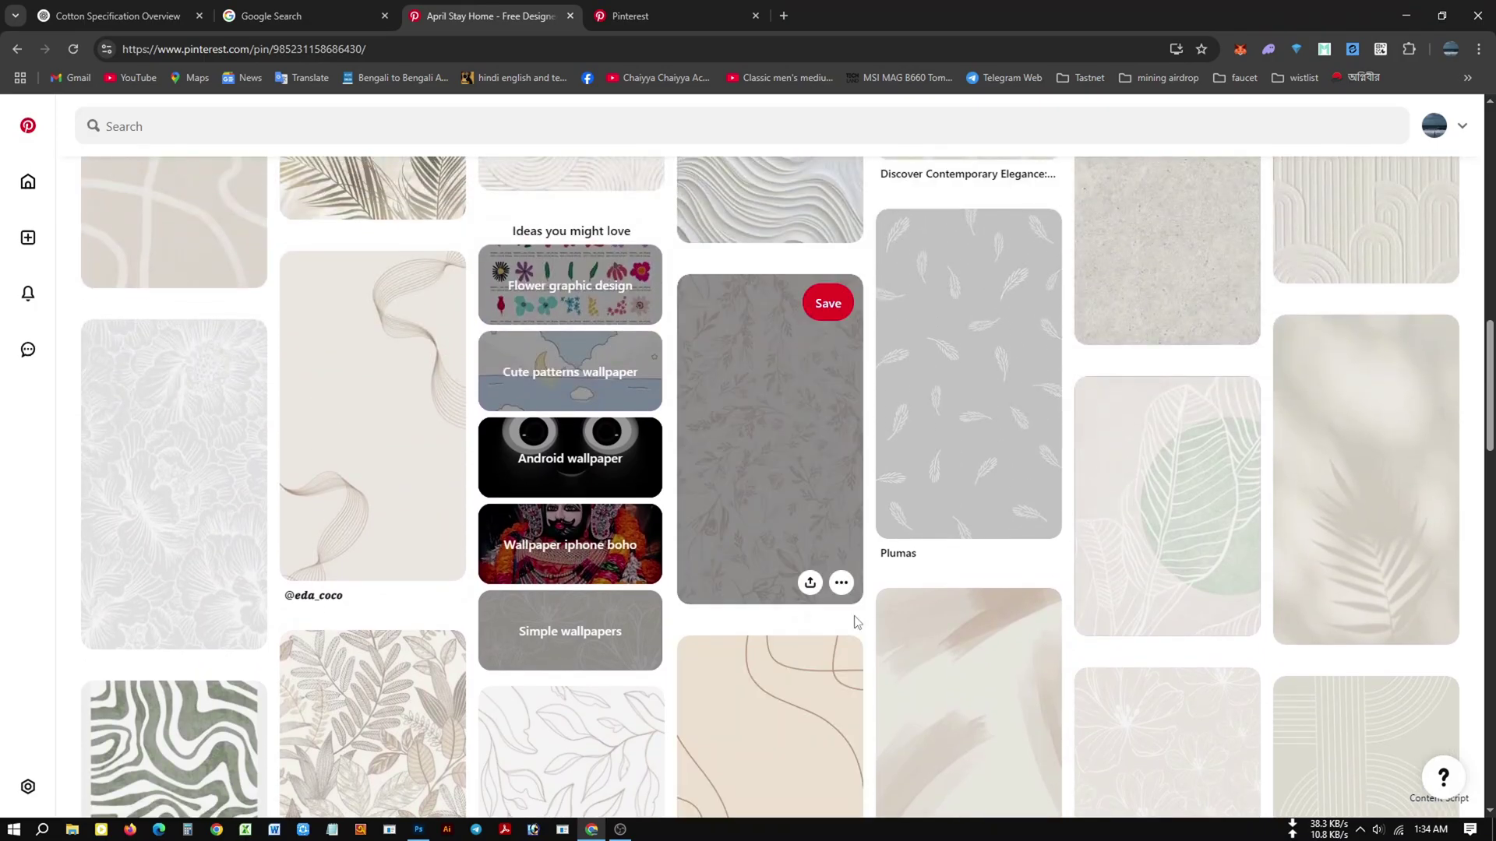
scroll(857, 621, "down", 4)
scroll(876, 583, "down", 1)
scroll(793, 539, "up", 8)
scroll(795, 551, "up", 6)
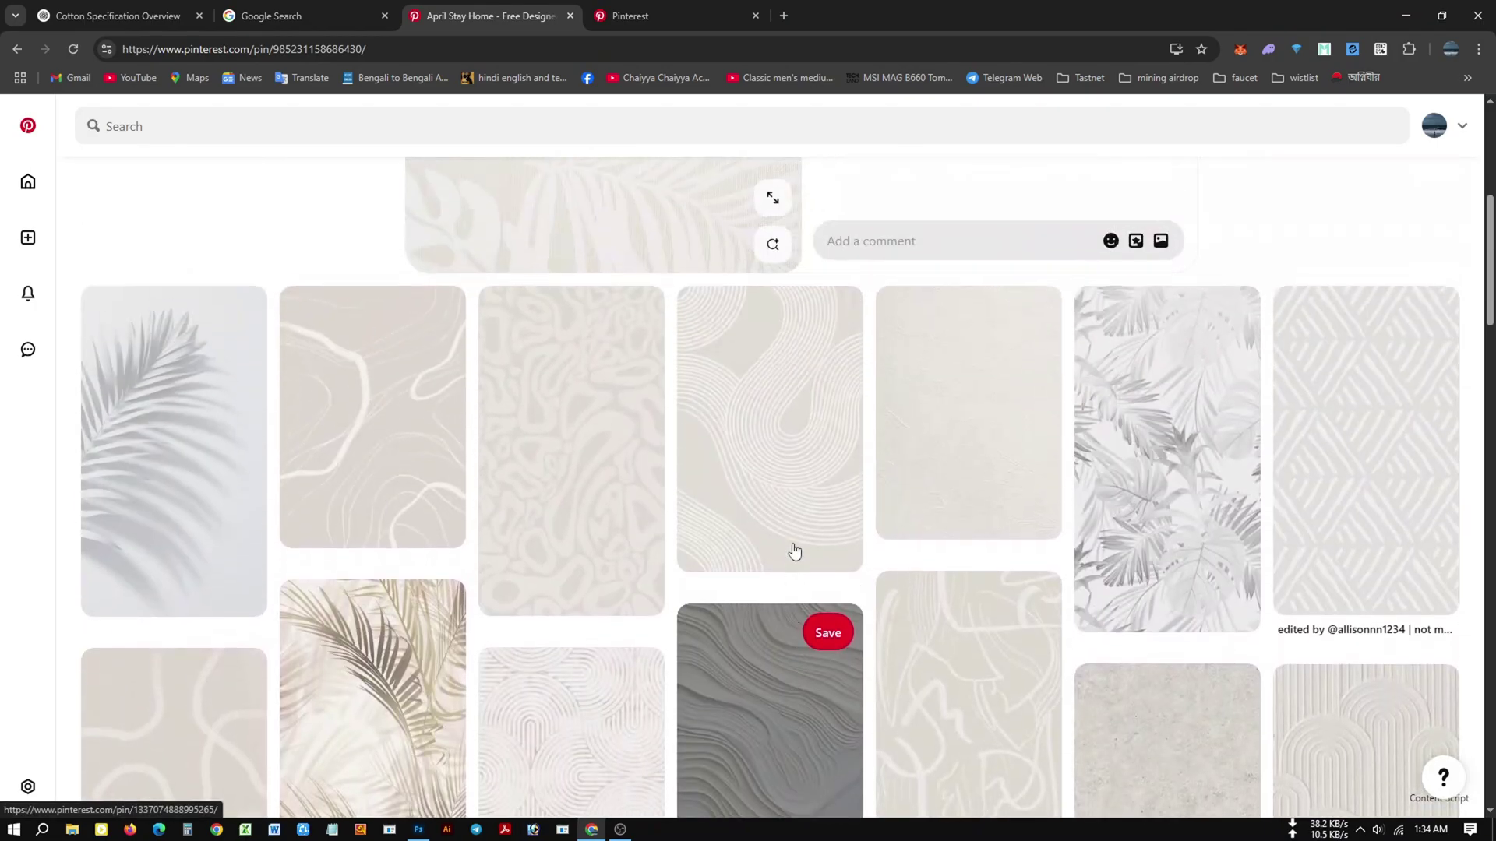
scroll(795, 551, "up", 4)
right_click(557, 326)
left_click(641, 391)
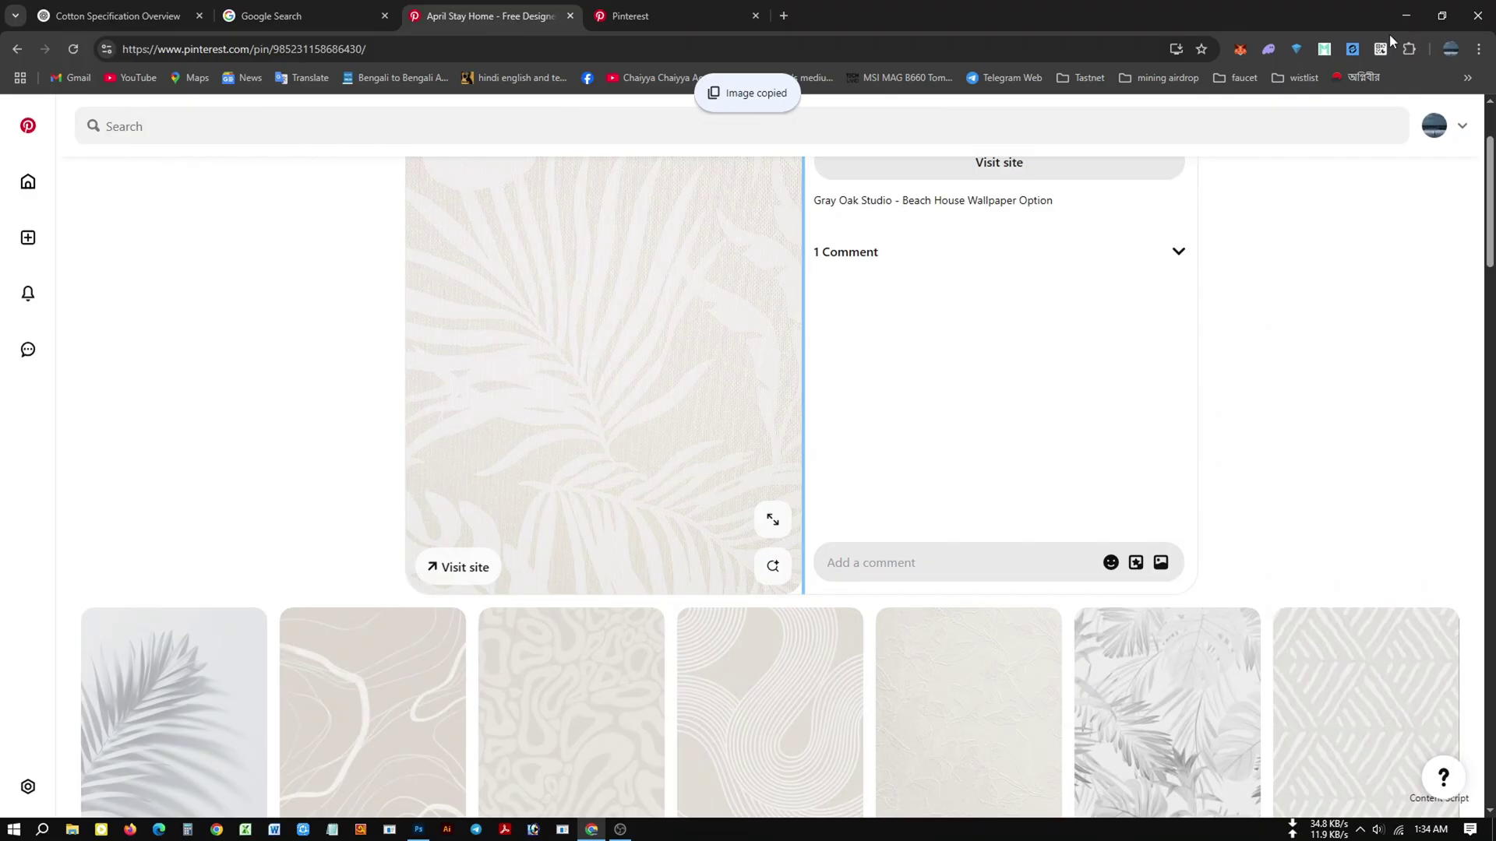
left_click(1406, 16)
Paste the palm-leaf image above Color Fill 1, scale it to fill the canvas, set Multiply.
left_click(1306, 754)
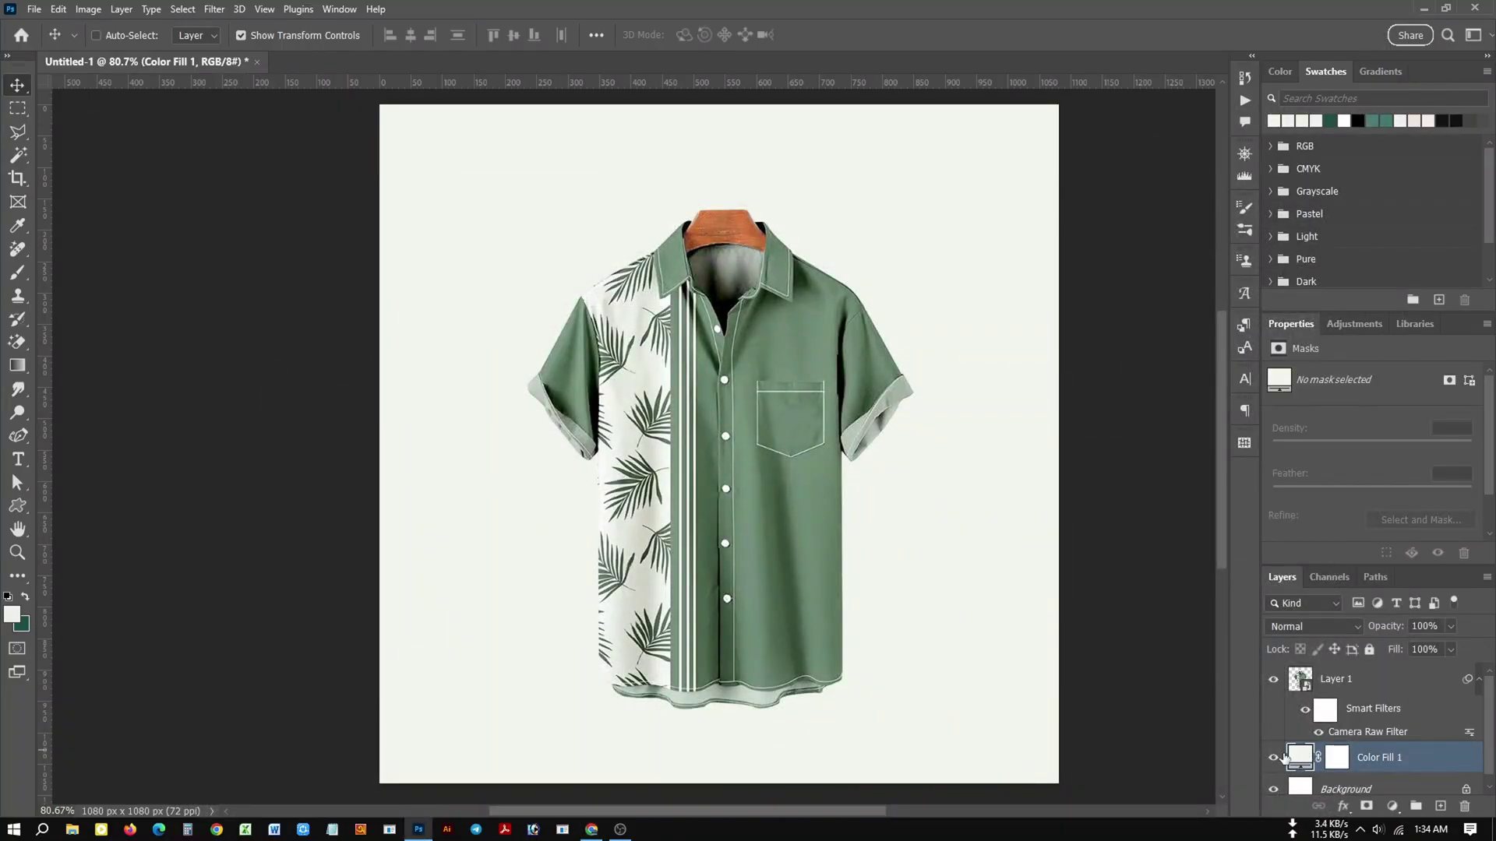
key("ctrl+v")
left_click_drag(935, 442, 1058, 443)
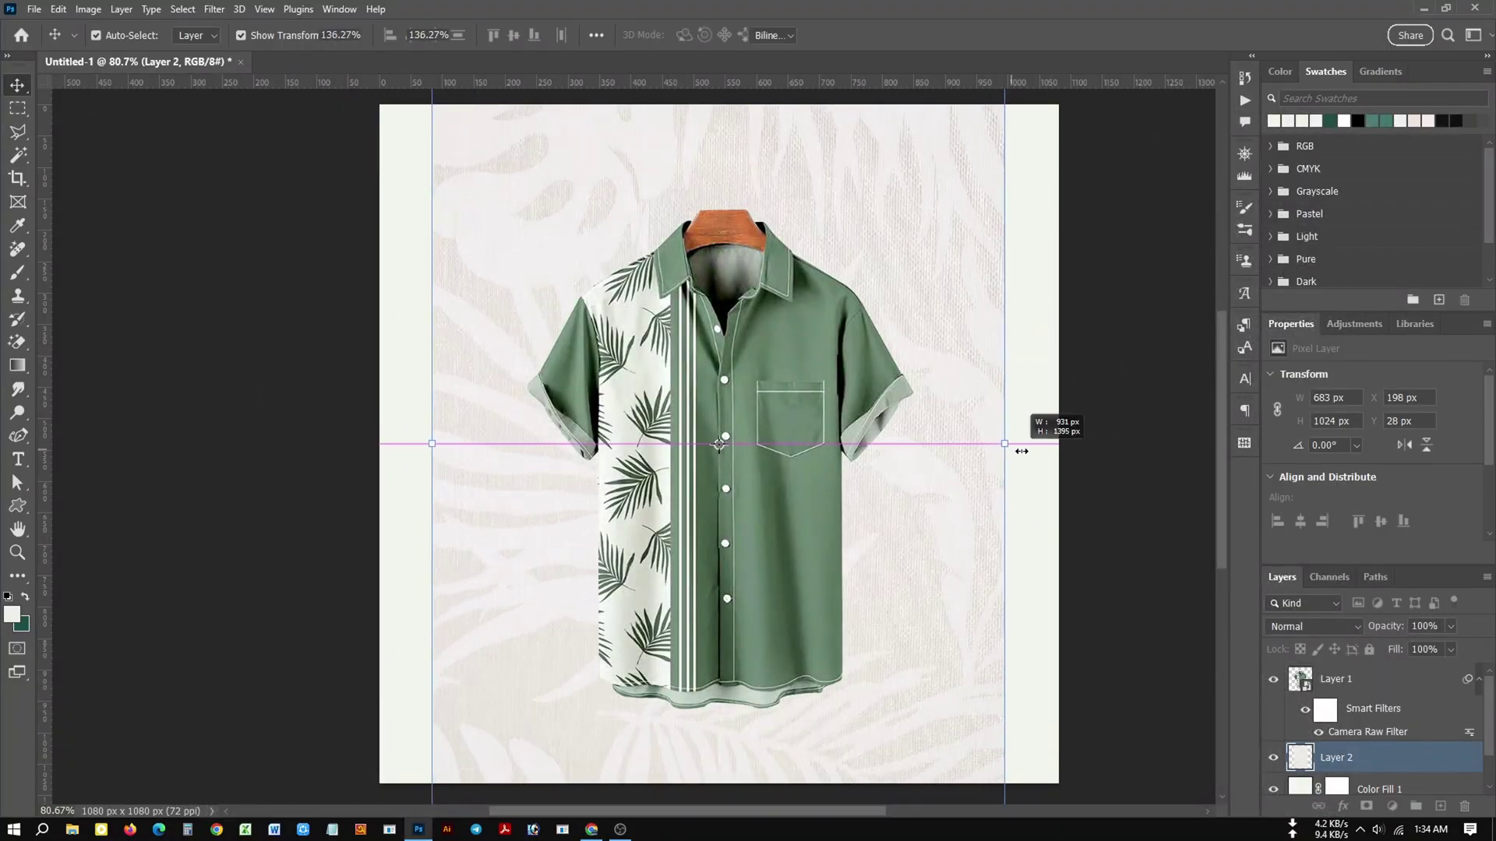
left_click(1303, 626)
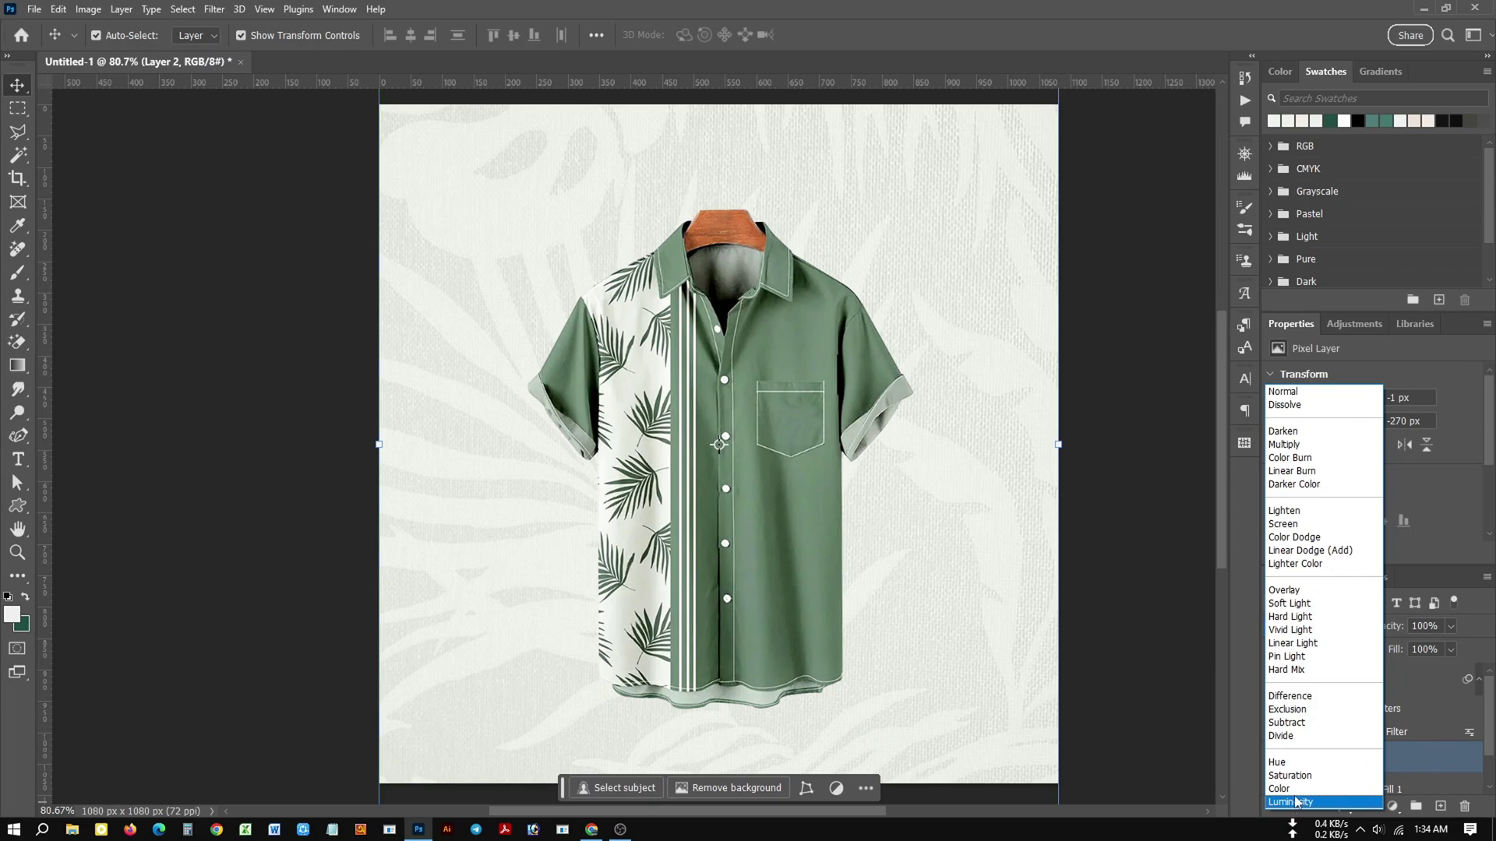
left_click(1318, 449)
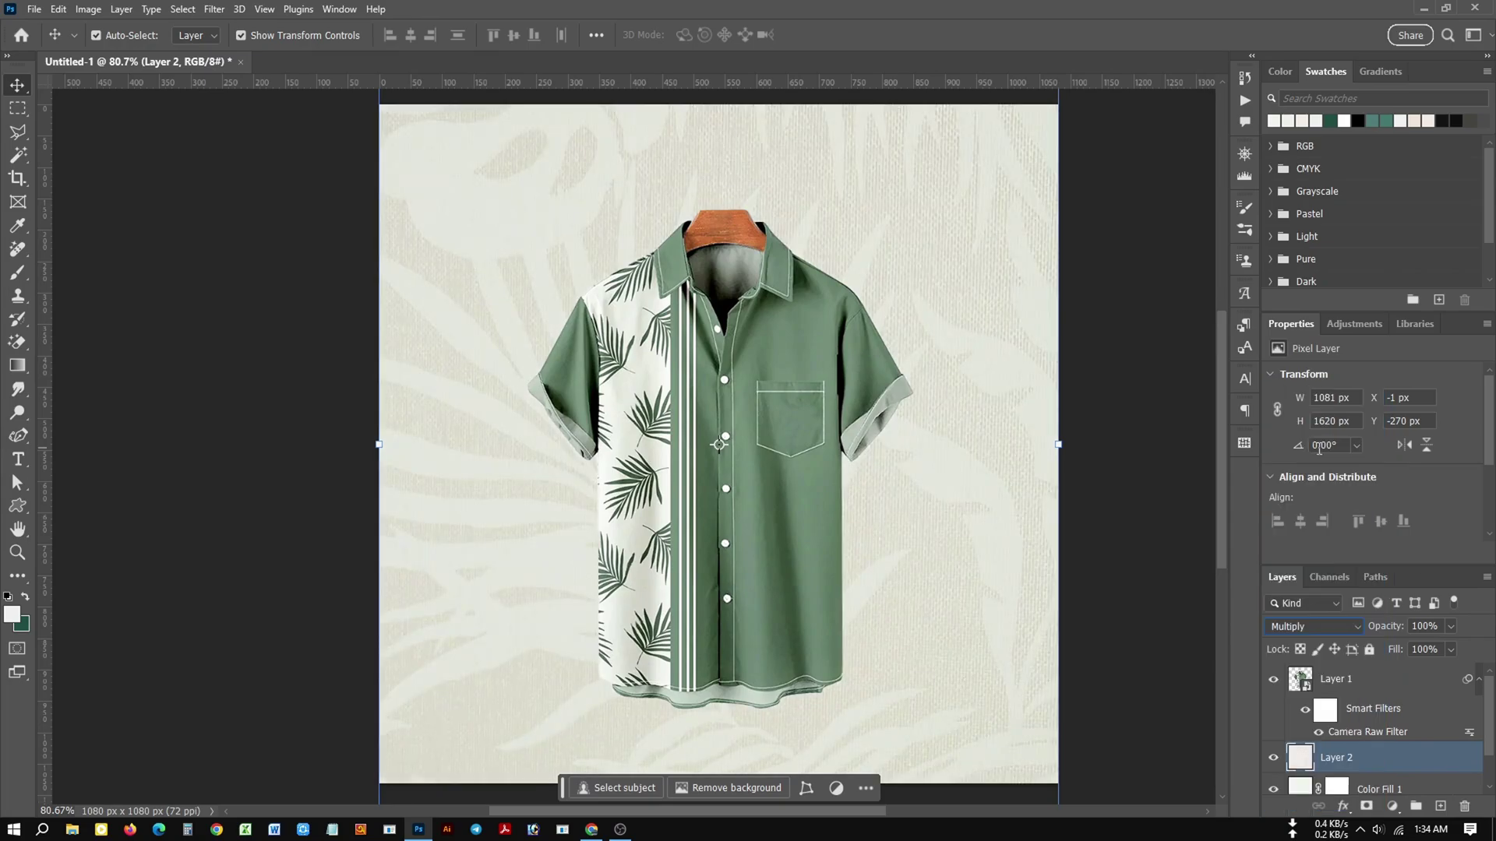
left_click(1142, 633)
Shrink the shirt to about 90% with Free Transform.
scroll(860, 618, "down", 1)
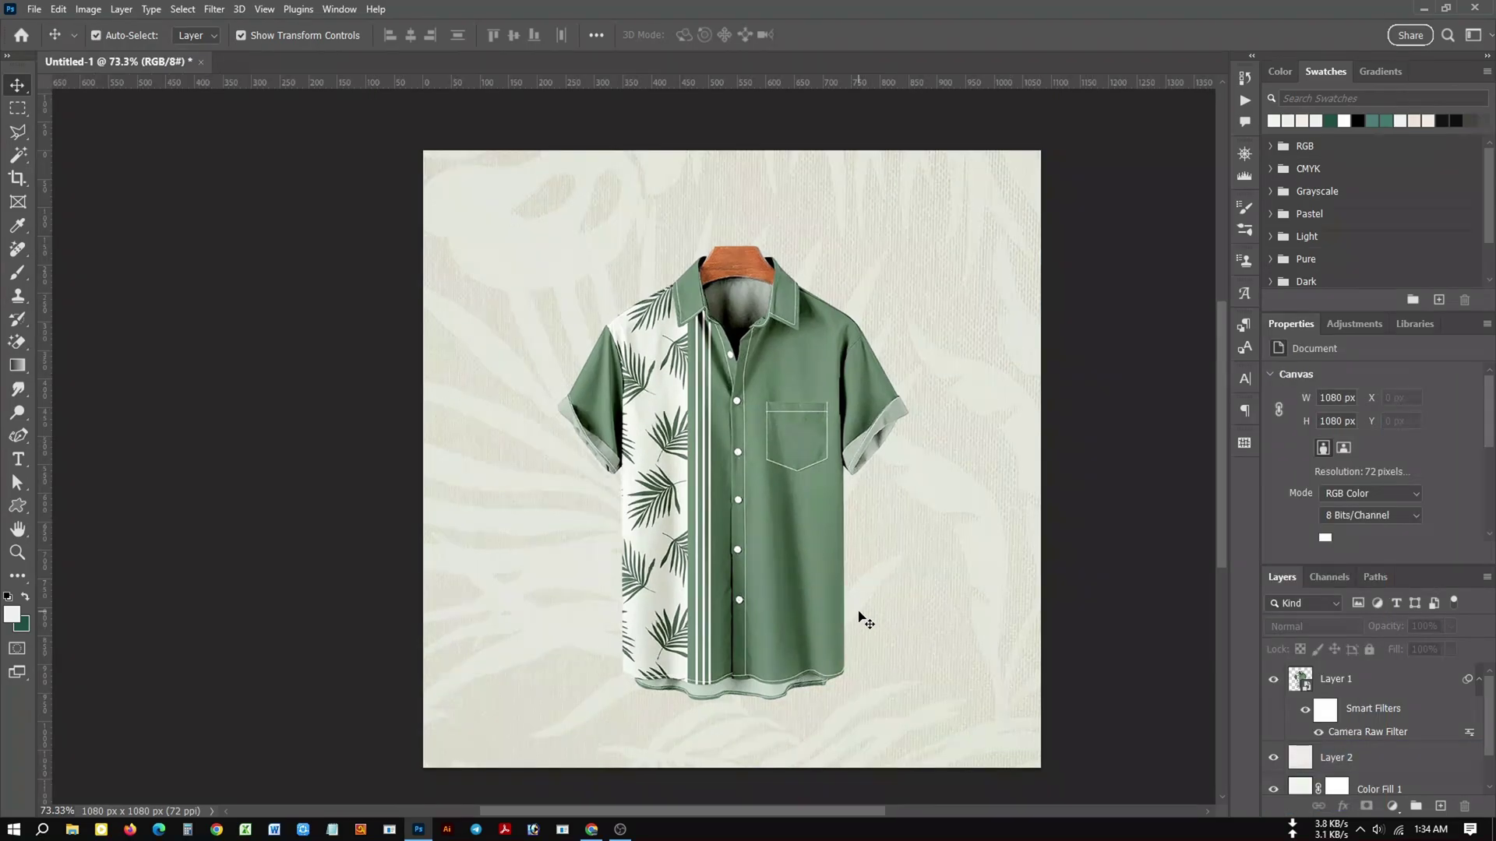
left_click(795, 561)
left_click_drag(914, 468, 895, 474)
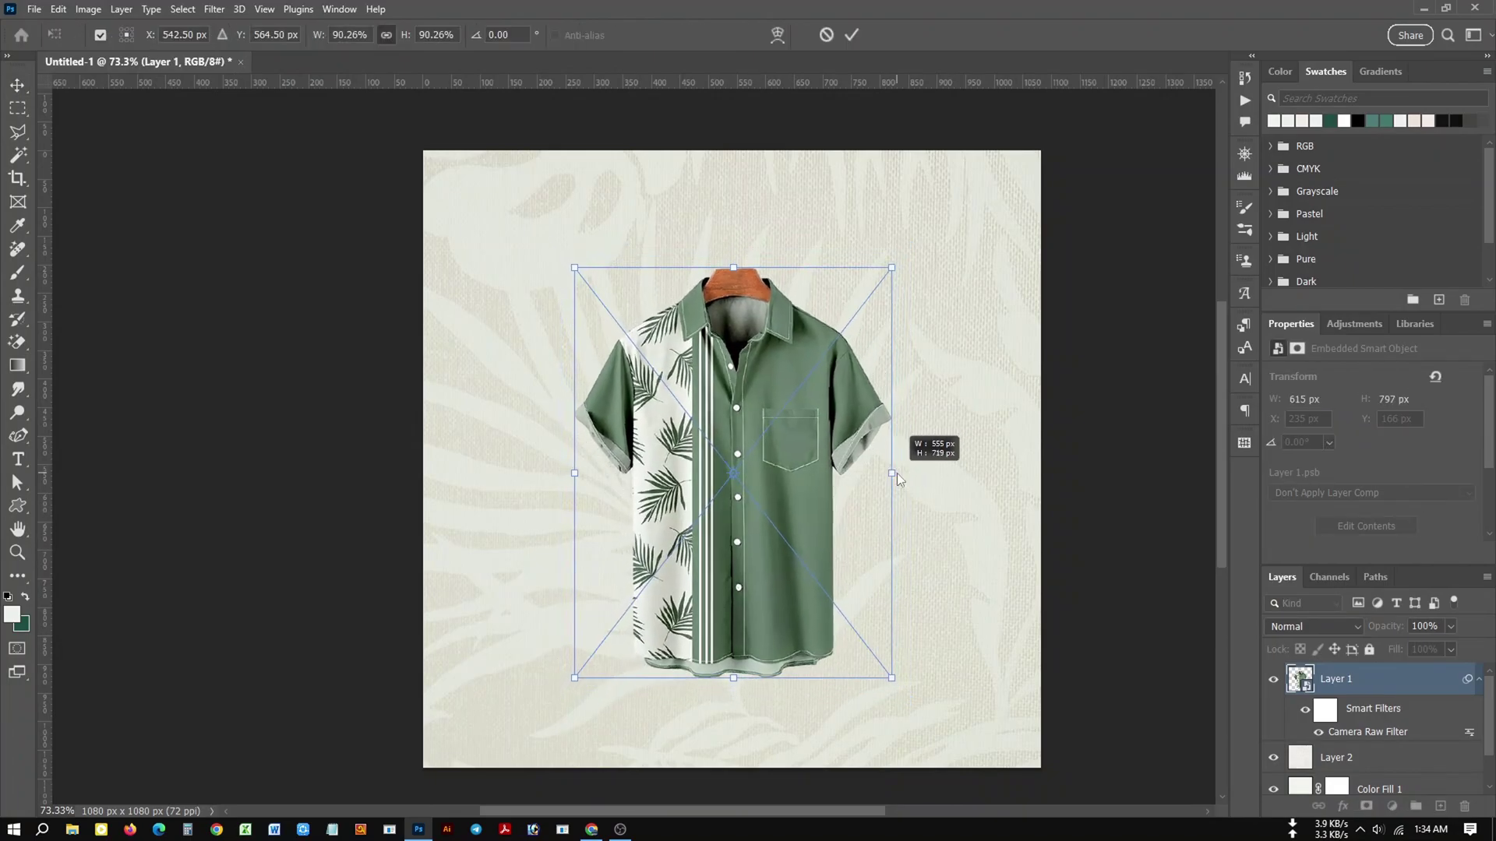
left_click(854, 34)
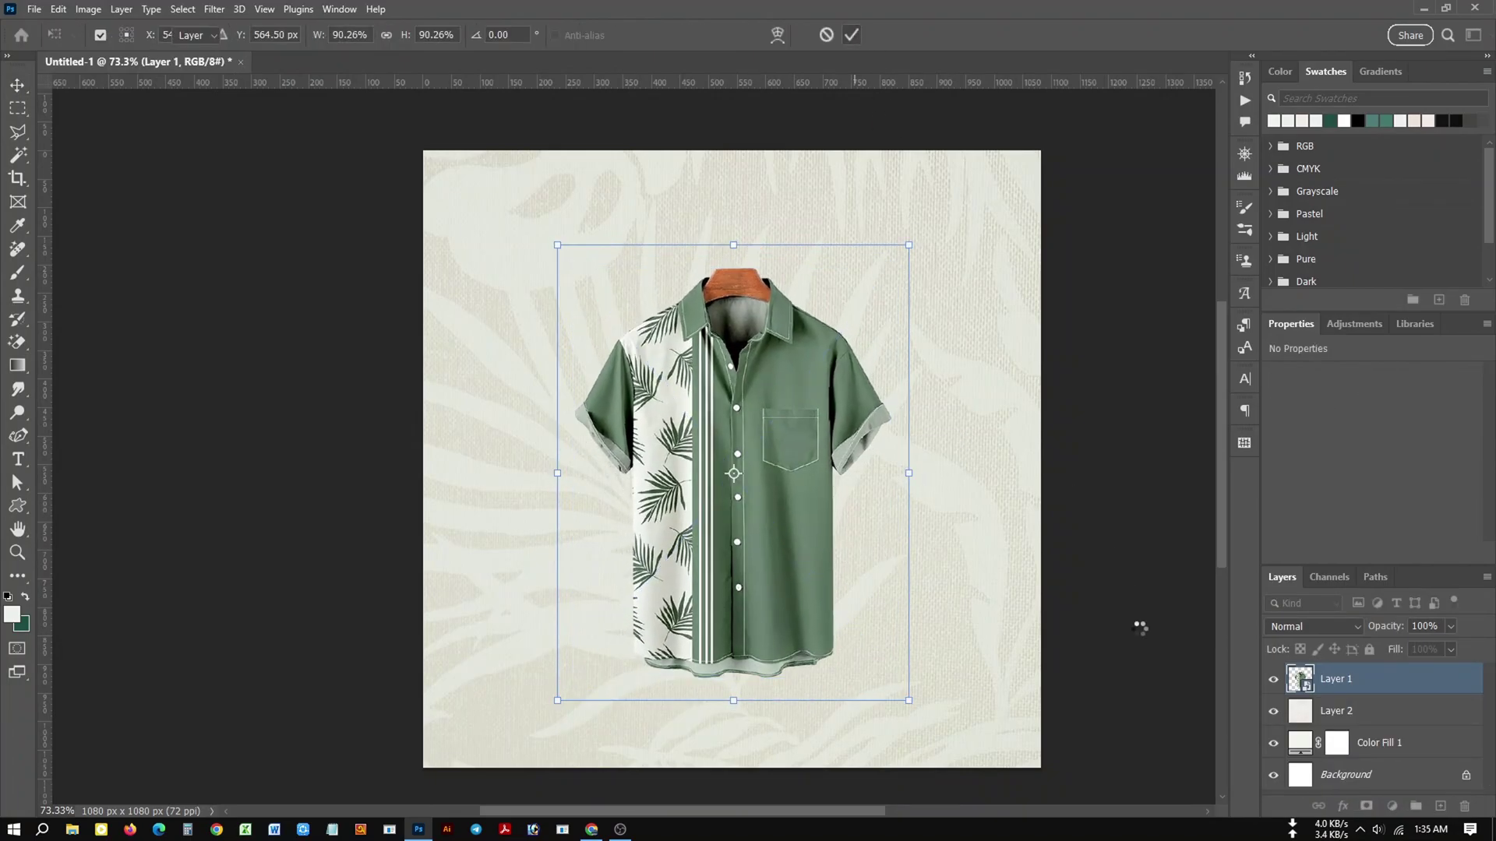
left_click(1139, 627)
left_click(790, 503)
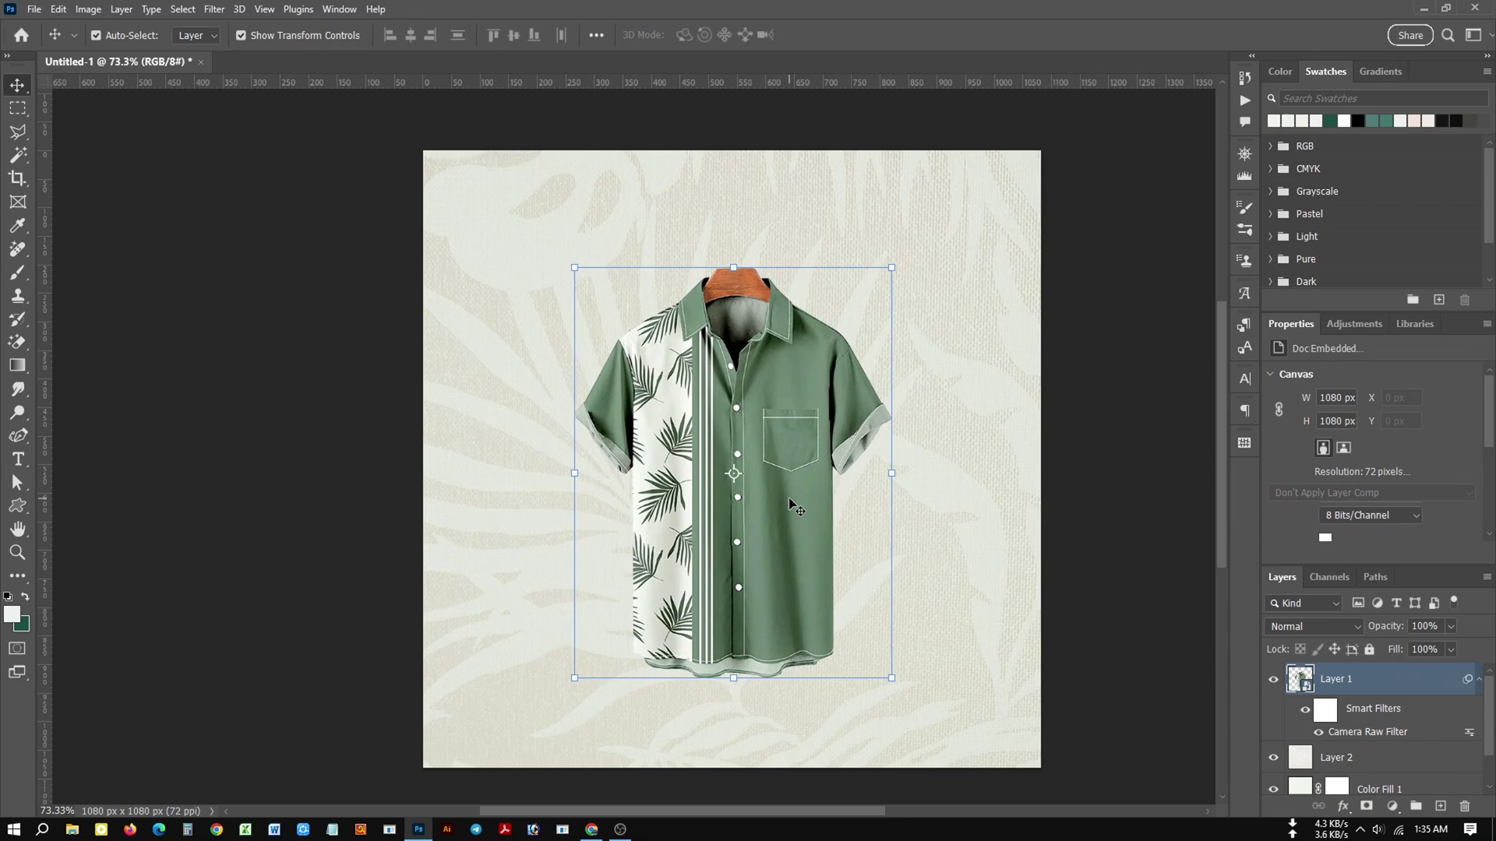
left_click(513, 232)
left_click(341, 167)
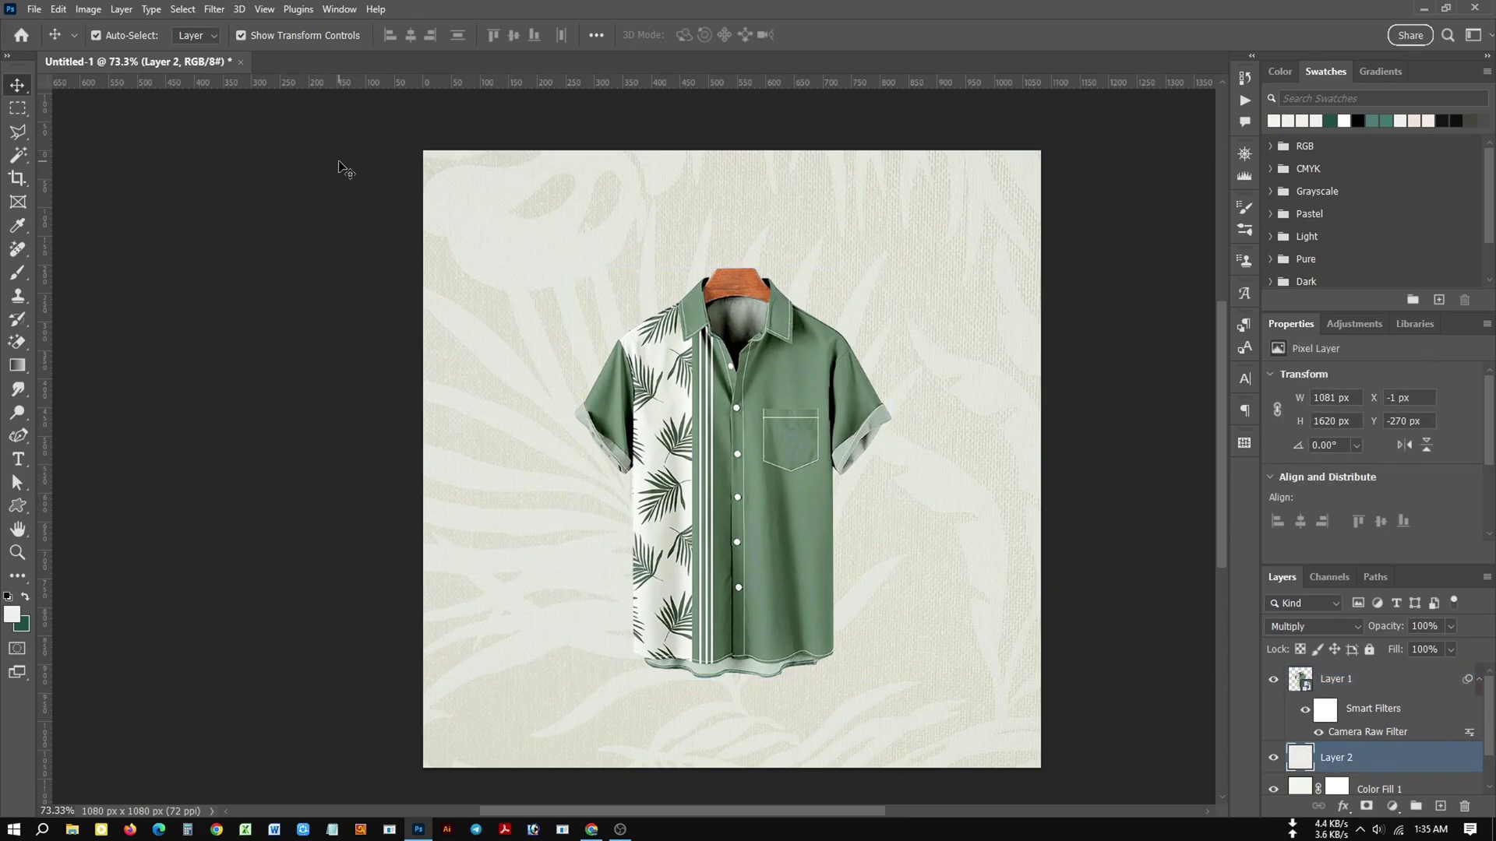
Create a new guide layout with 1 column and 40 px margins.
left_click(264, 8)
mouse_move(280, 427)
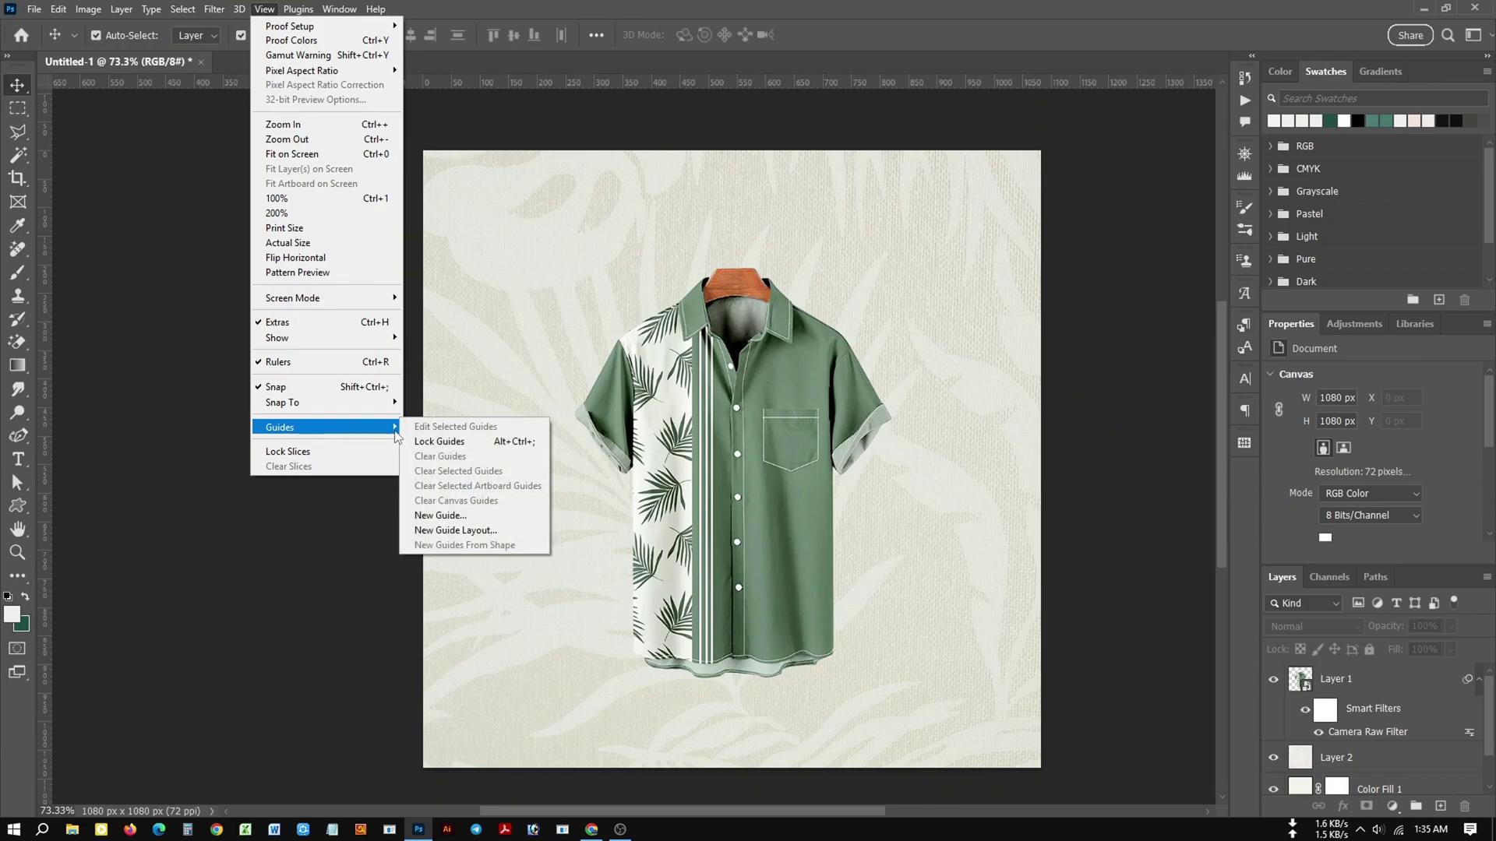
left_click(478, 530)
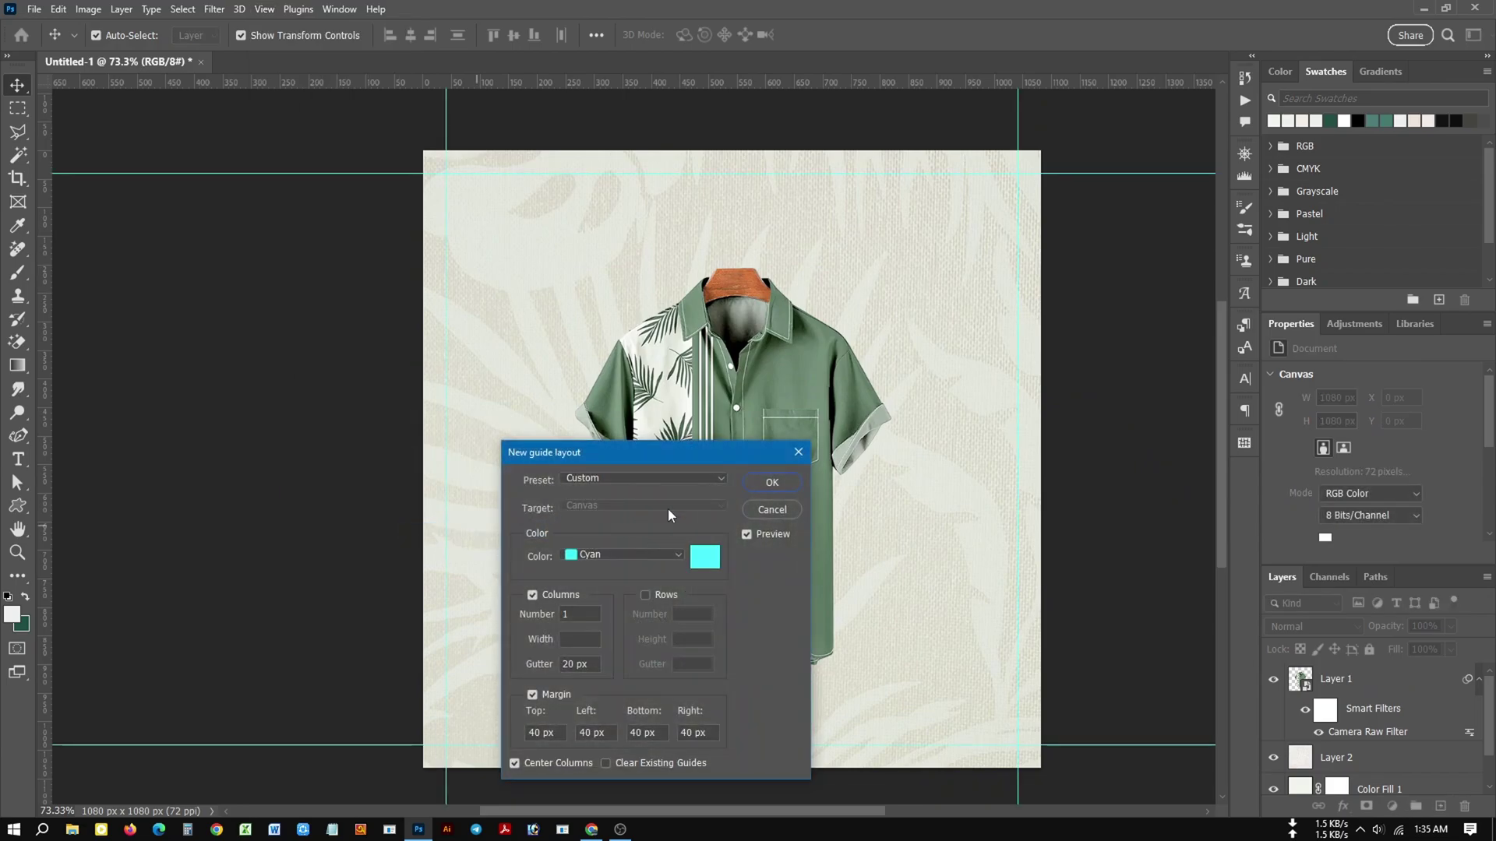
left_click(779, 484)
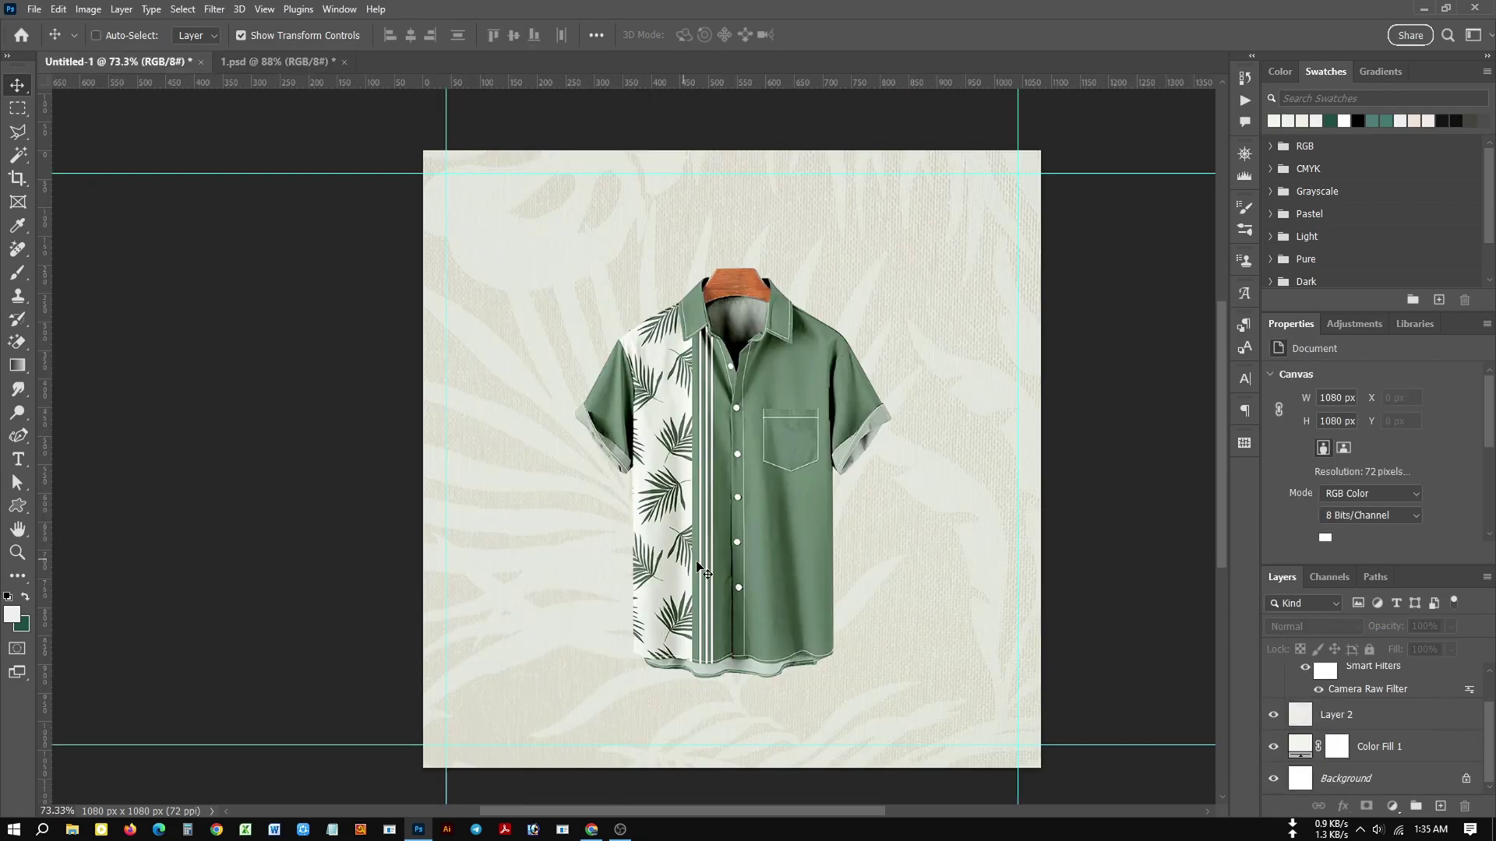
Drag the barcode and URL layers from 1.psd into the poster, barcode at bottom-left margin.
mouse_move(156, 72)
left_mouse_down()
mouse_move(740, 490)
mouse_move(746, 707)
mouse_move(512, 721)
left_mouse_up()
left_click(475, 661)
left_click(332, 708)
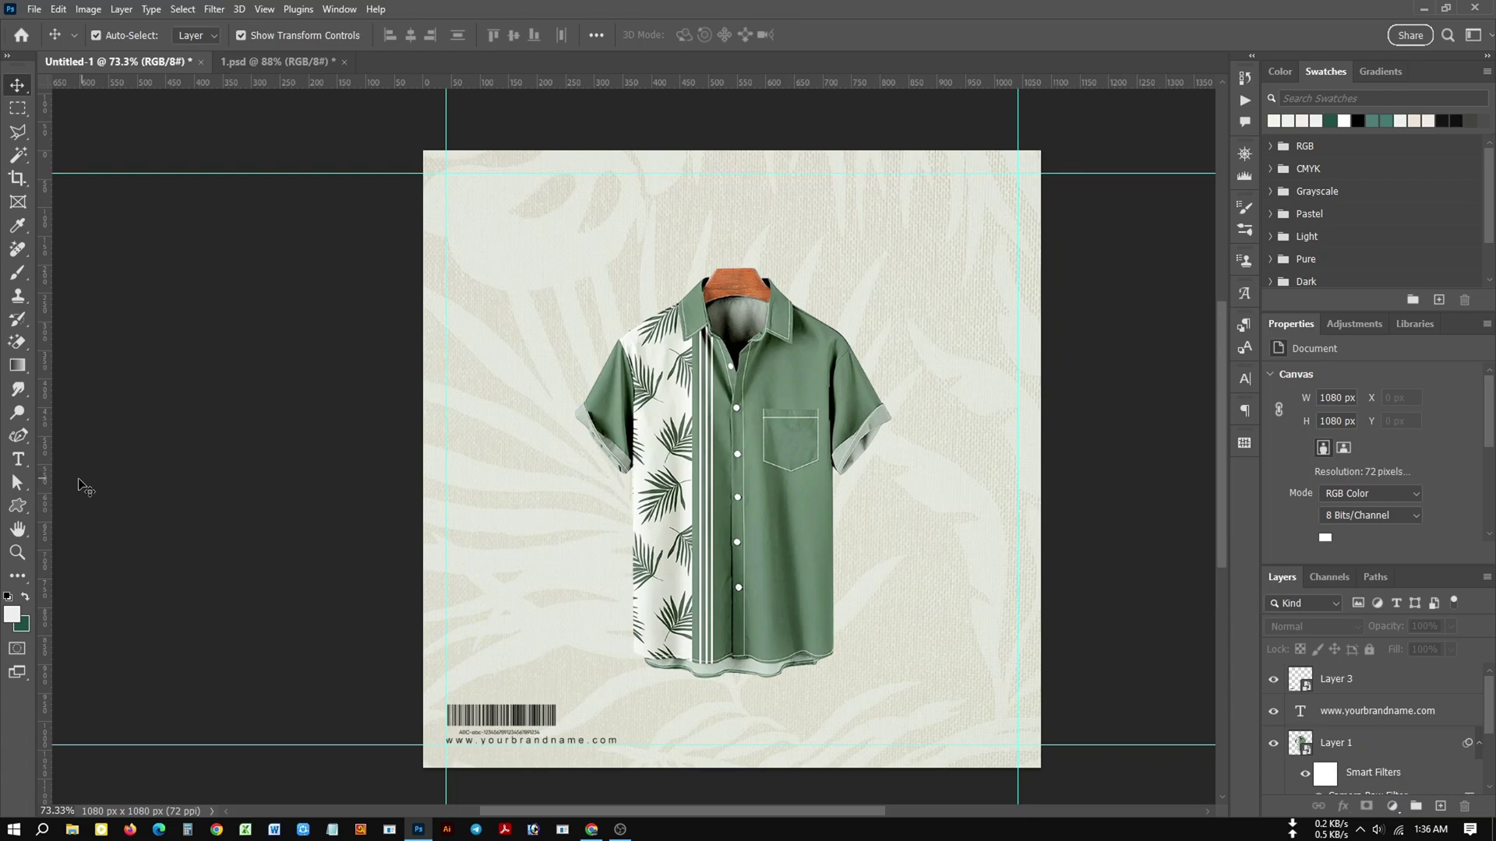
Add a vertical guide at 540 px and nudge the shirt onto the centre line.
left_click_drag(47, 486, 731, 511)
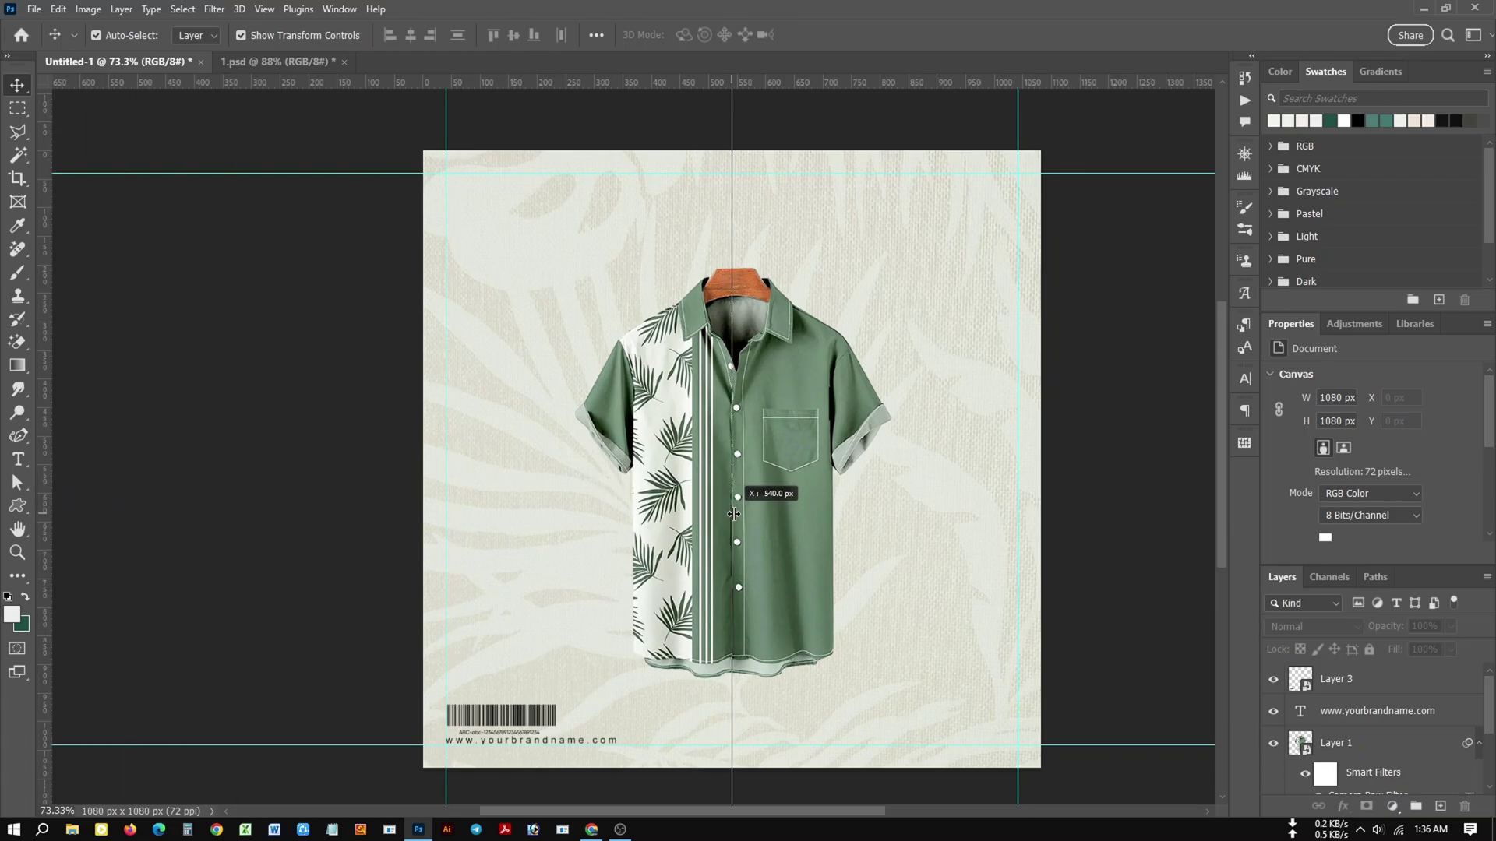
left_click(781, 464)
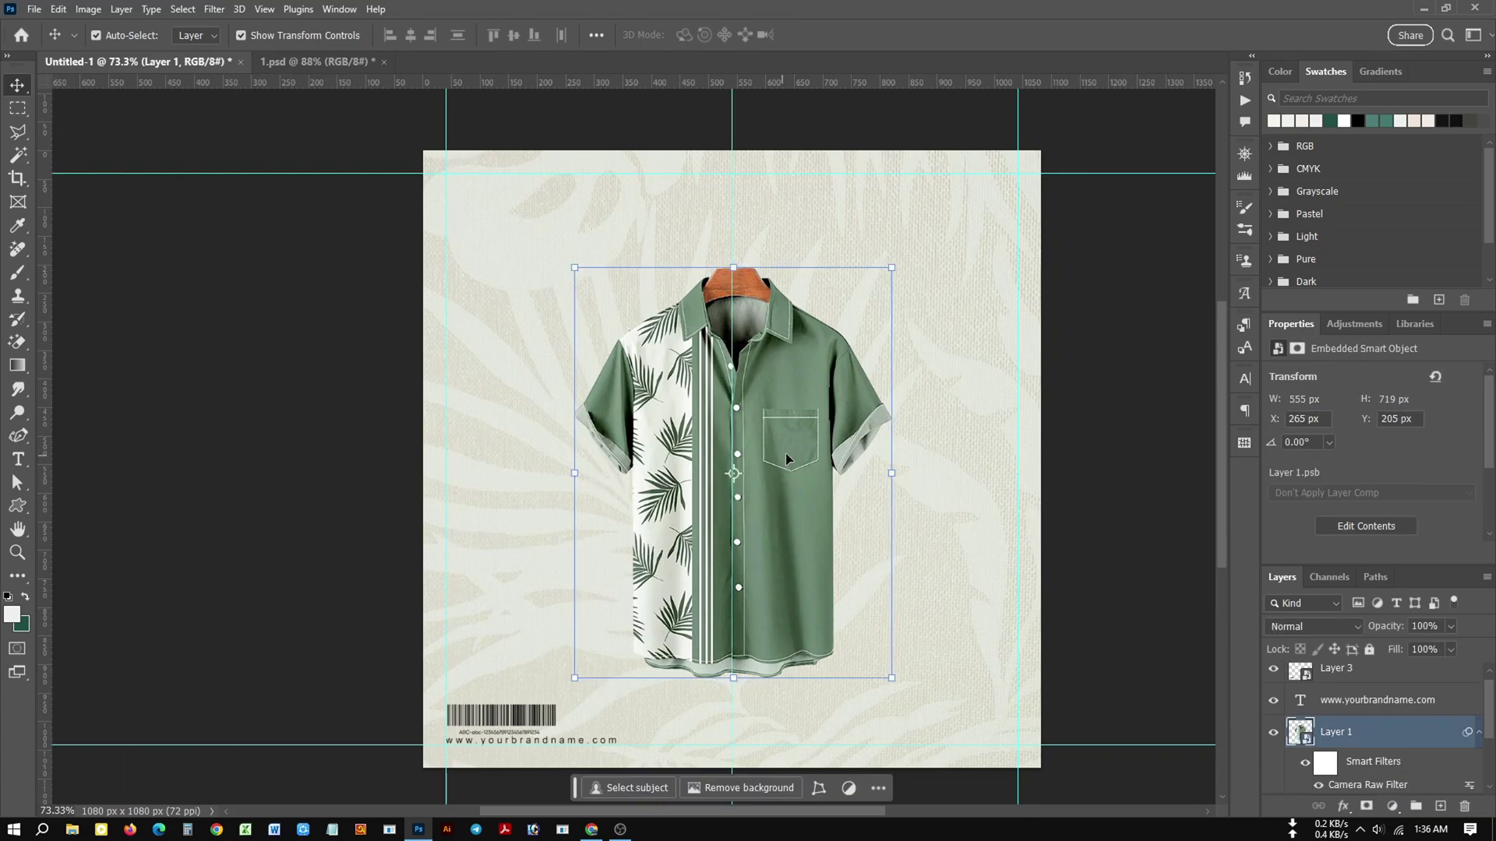
left_click_drag(786, 459, 784, 464)
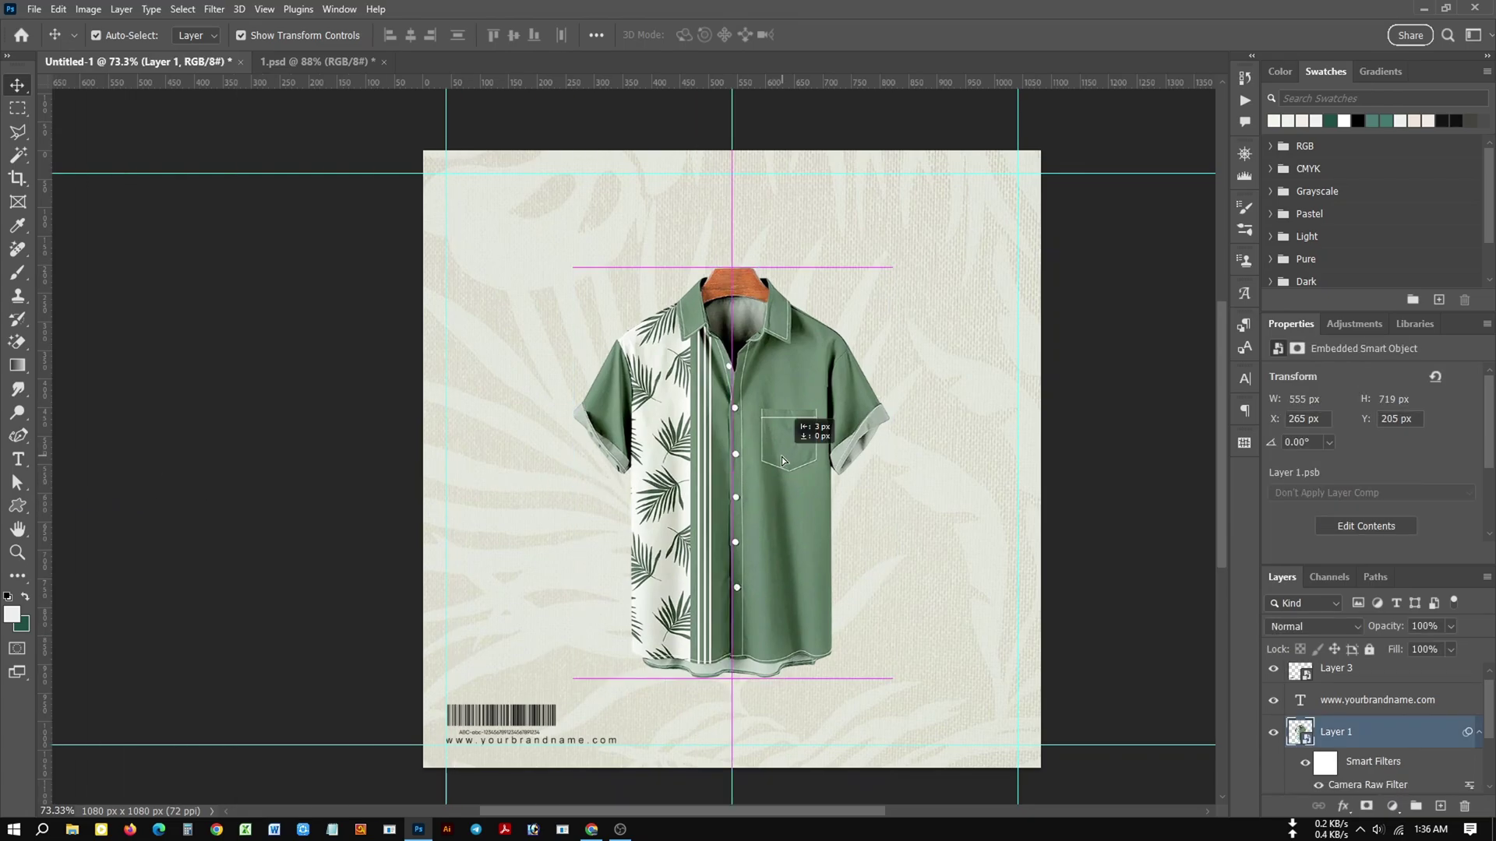
left_click(1055, 479)
Recolour the website URL text a dark green sampled from the shirt.
scroll(896, 506, "up", 1)
scroll(818, 522, "right", 2)
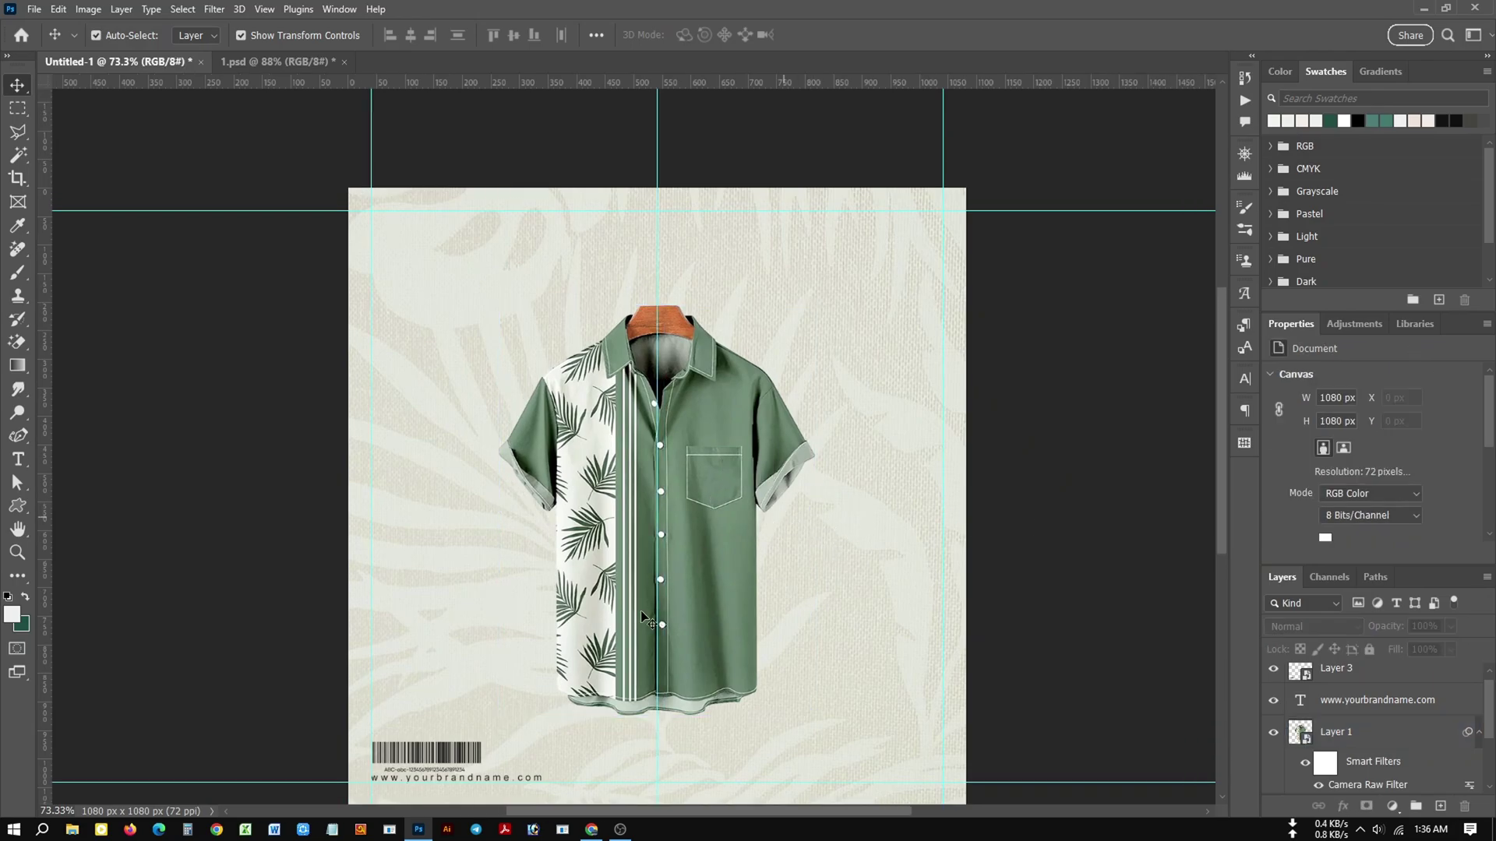
scroll(642, 618, "down", 2)
left_click(535, 714)
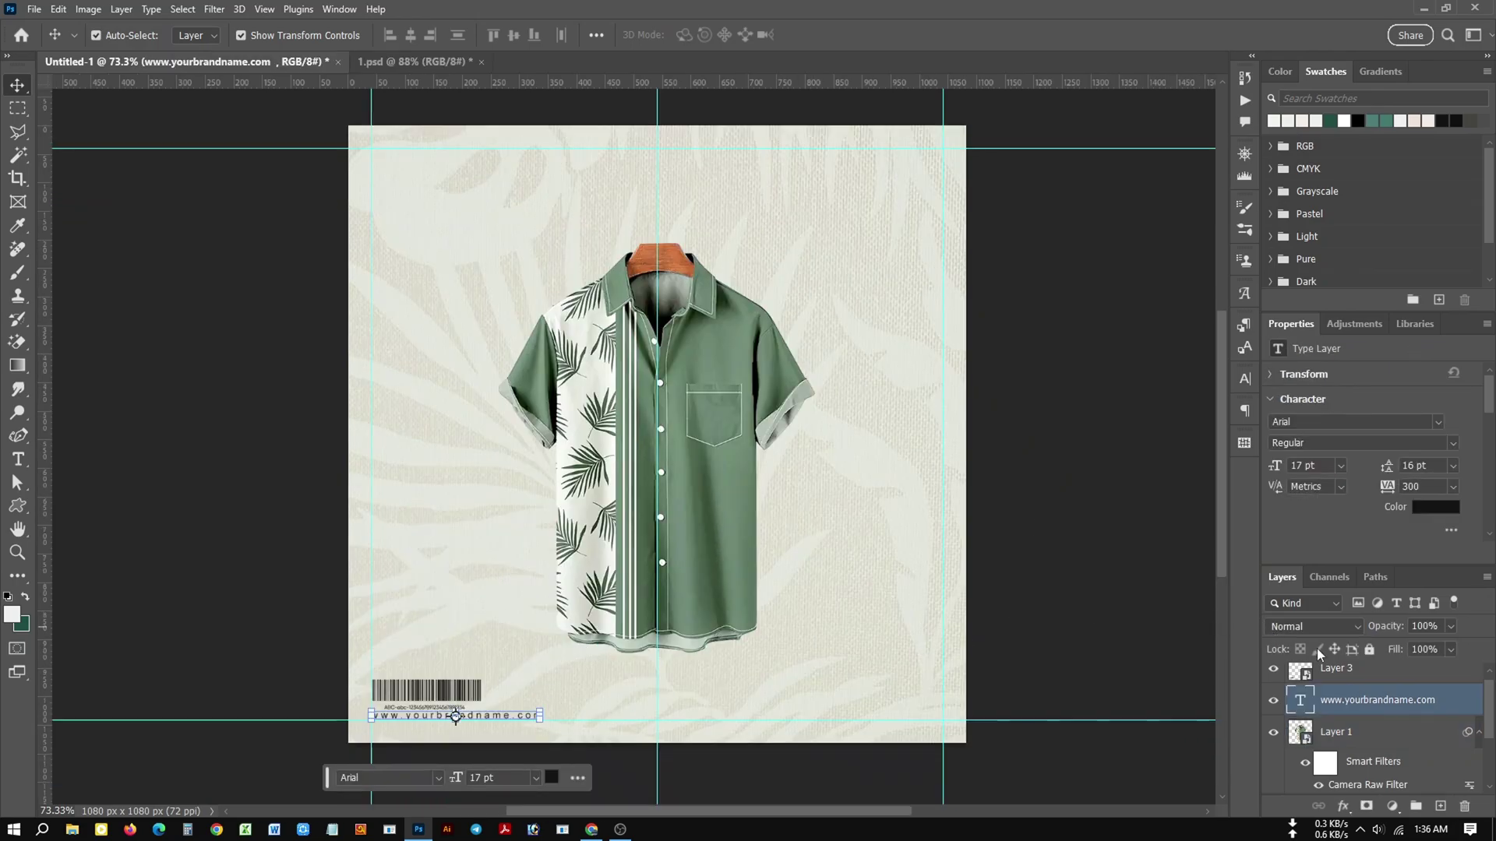
left_click(1427, 510)
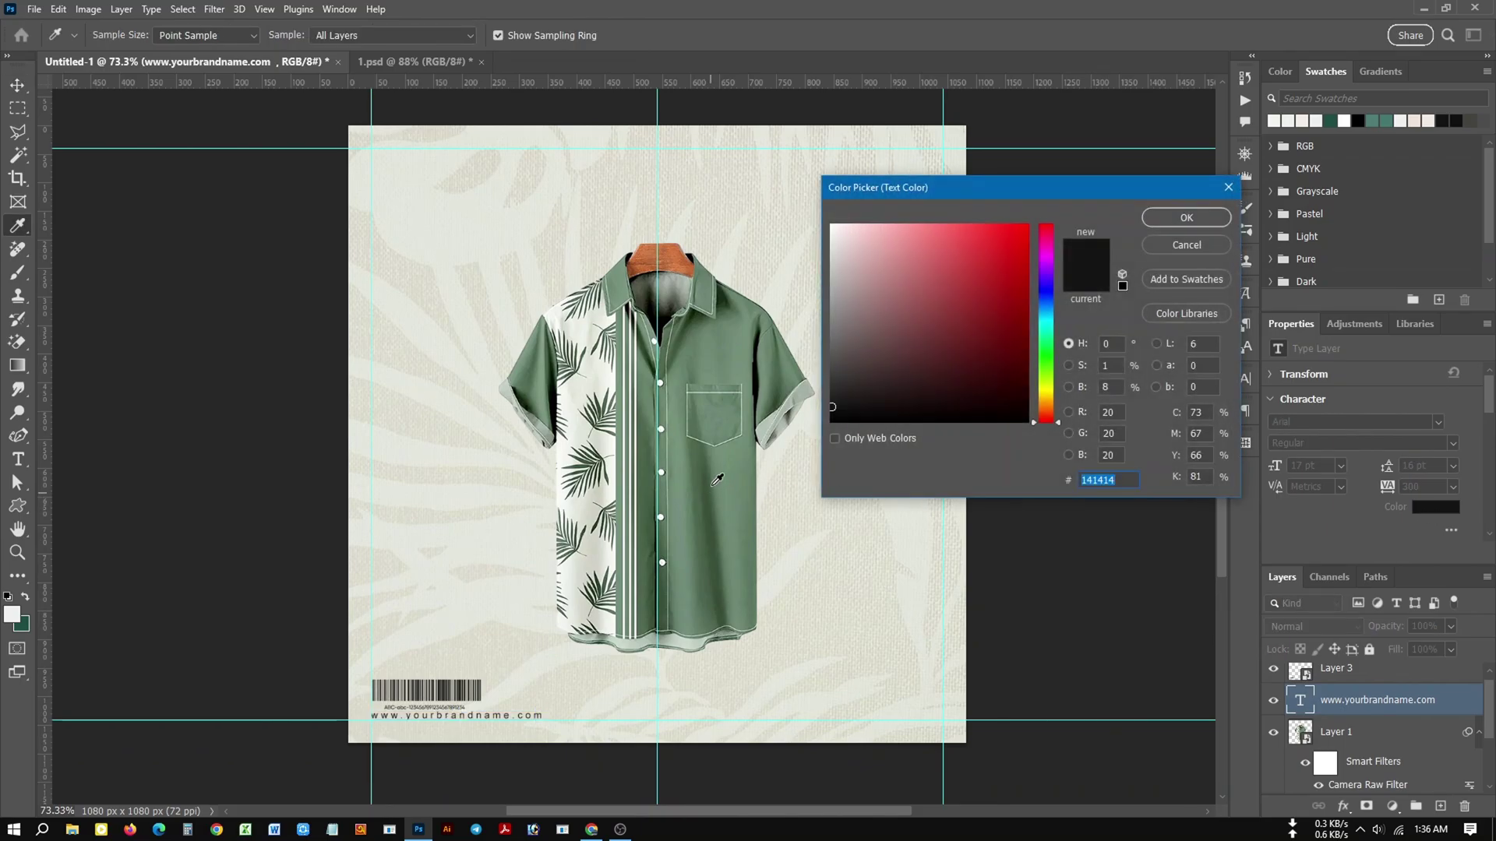
left_click(729, 467)
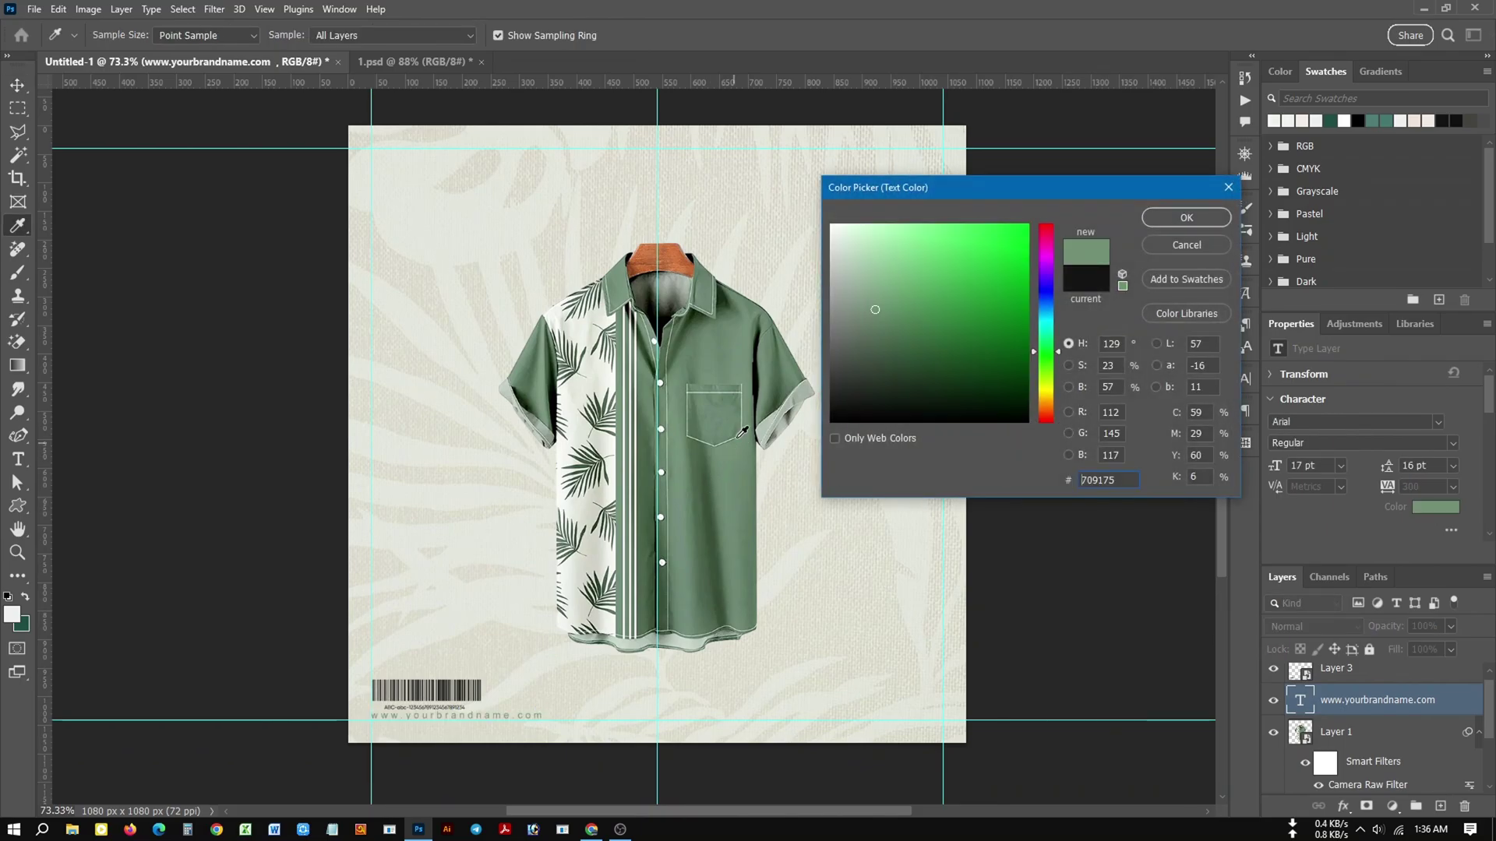
left_click(689, 470)
left_click(621, 394)
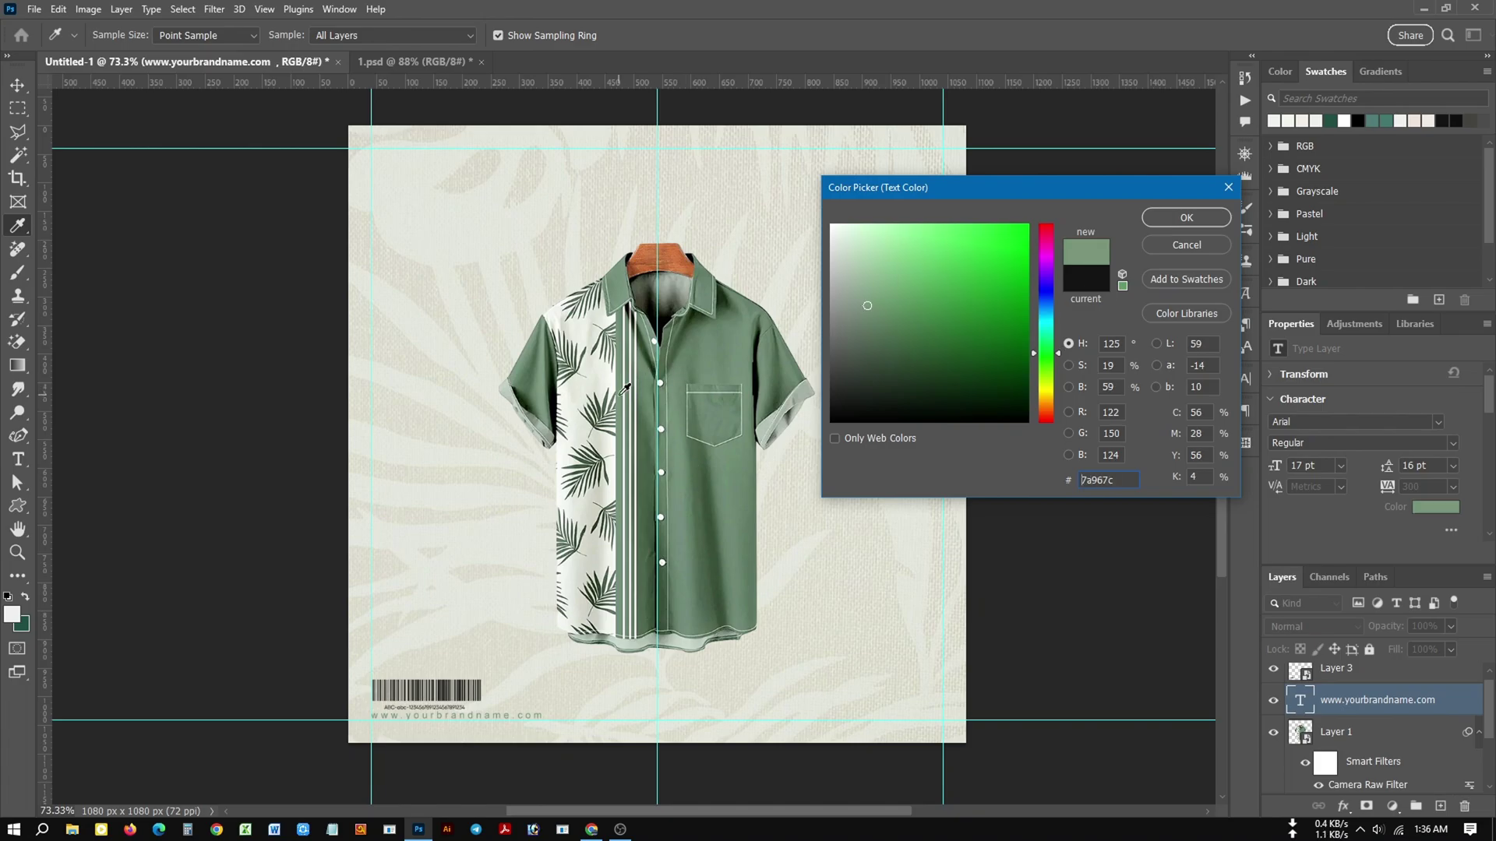
left_click(546, 387)
left_click_drag(871, 262, 891, 344)
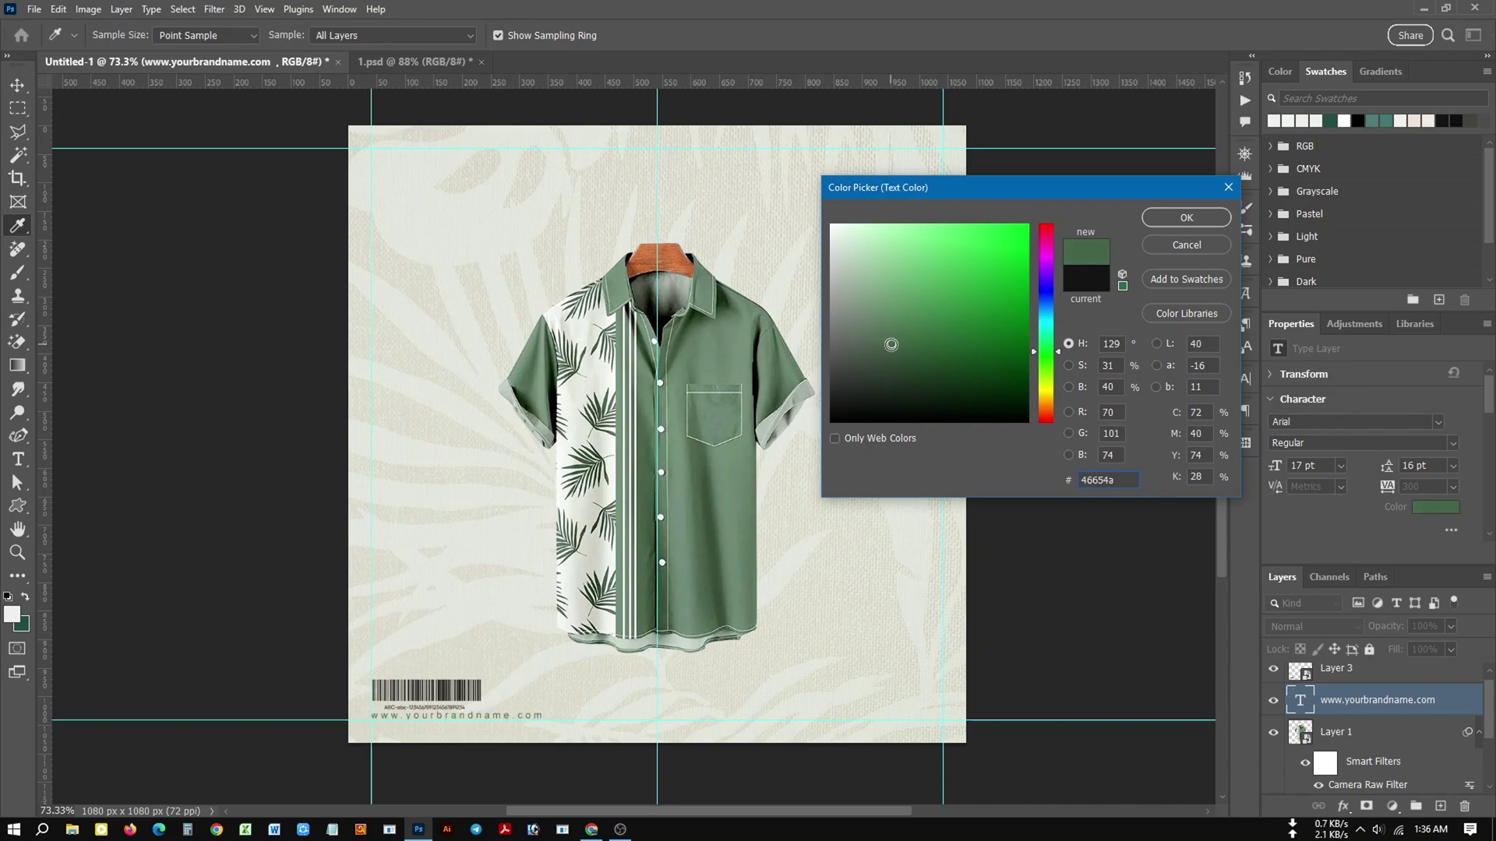
left_click_drag(891, 344, 892, 357)
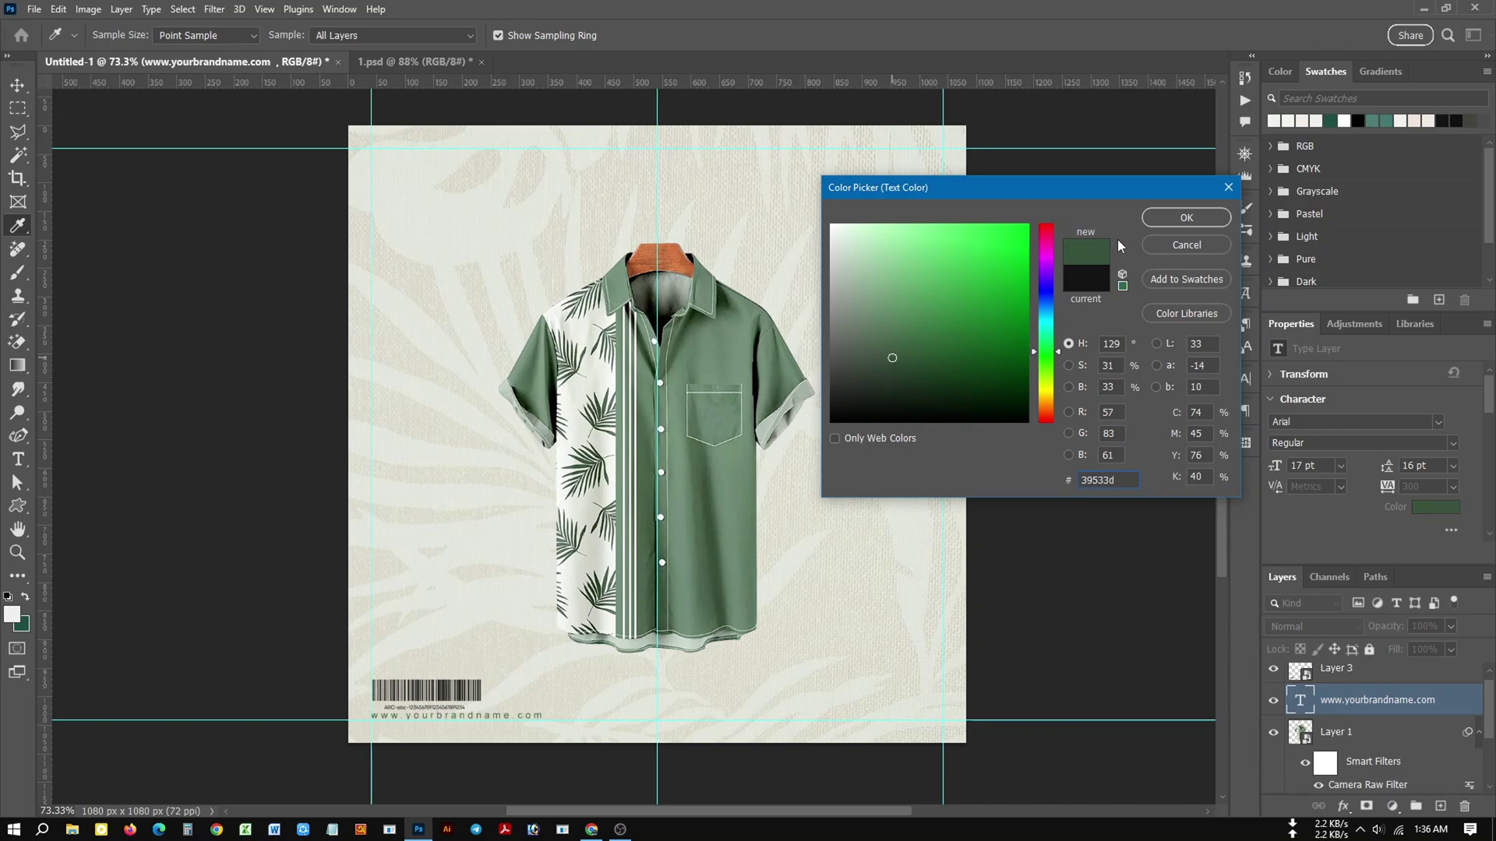
left_click(1197, 225)
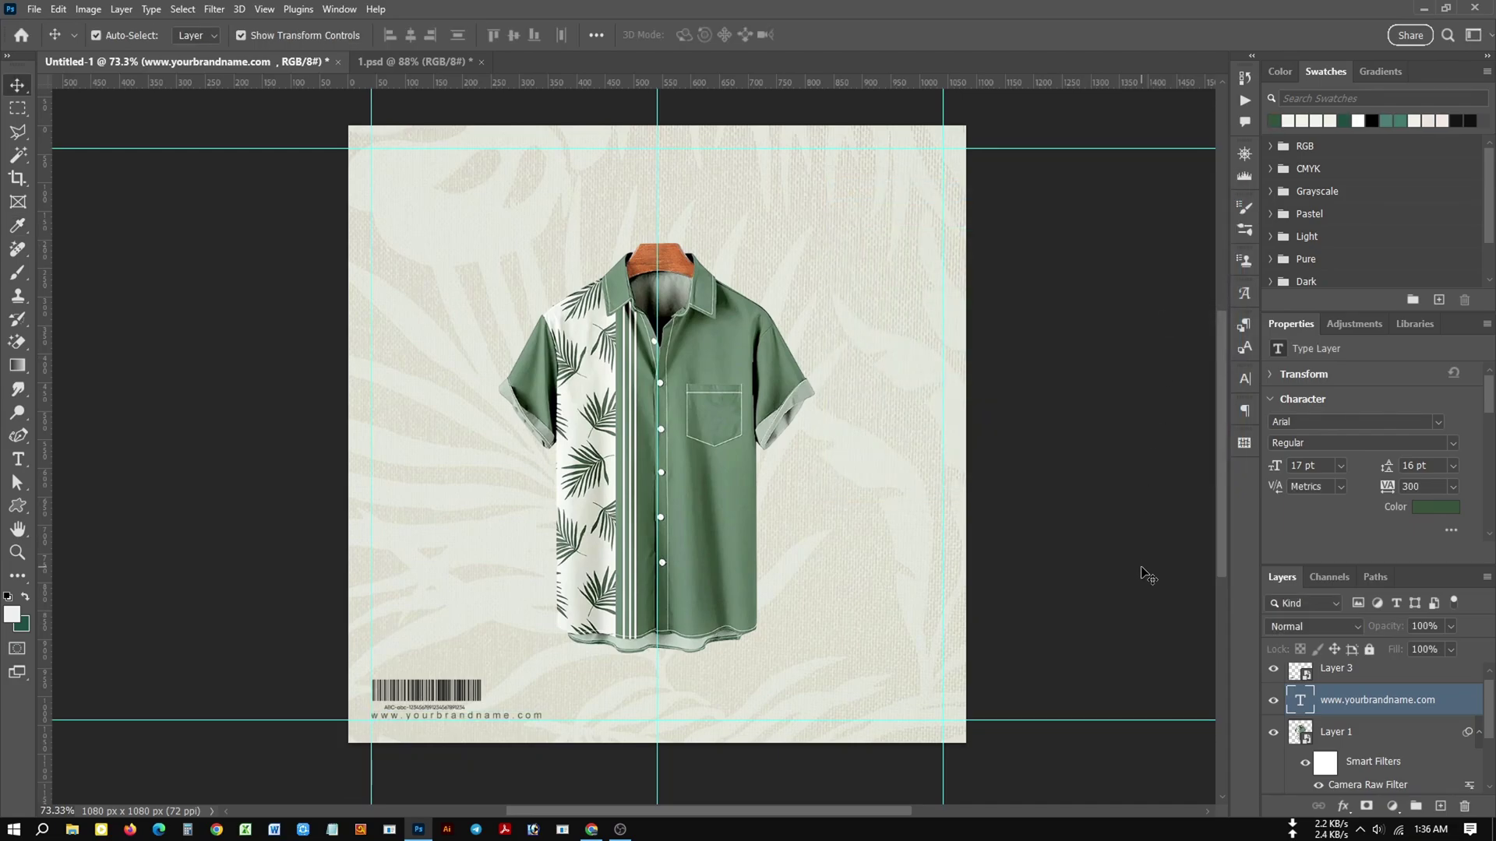
left_click(1142, 570)
Select the Stylish and COTTON layers in 1.psd and drag them into the poster.
left_click(269, 62)
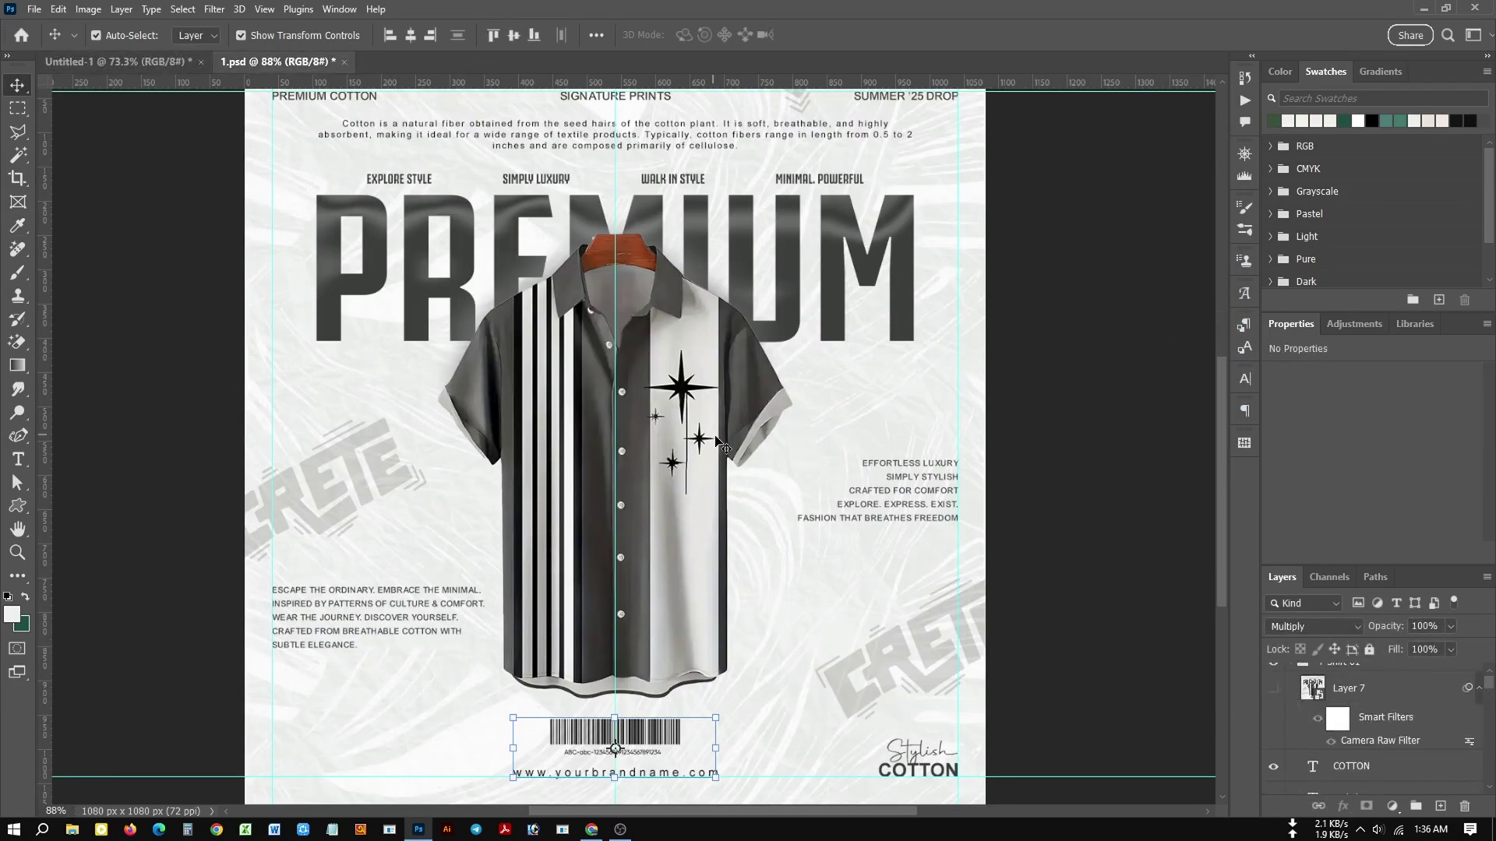
left_click(918, 742)
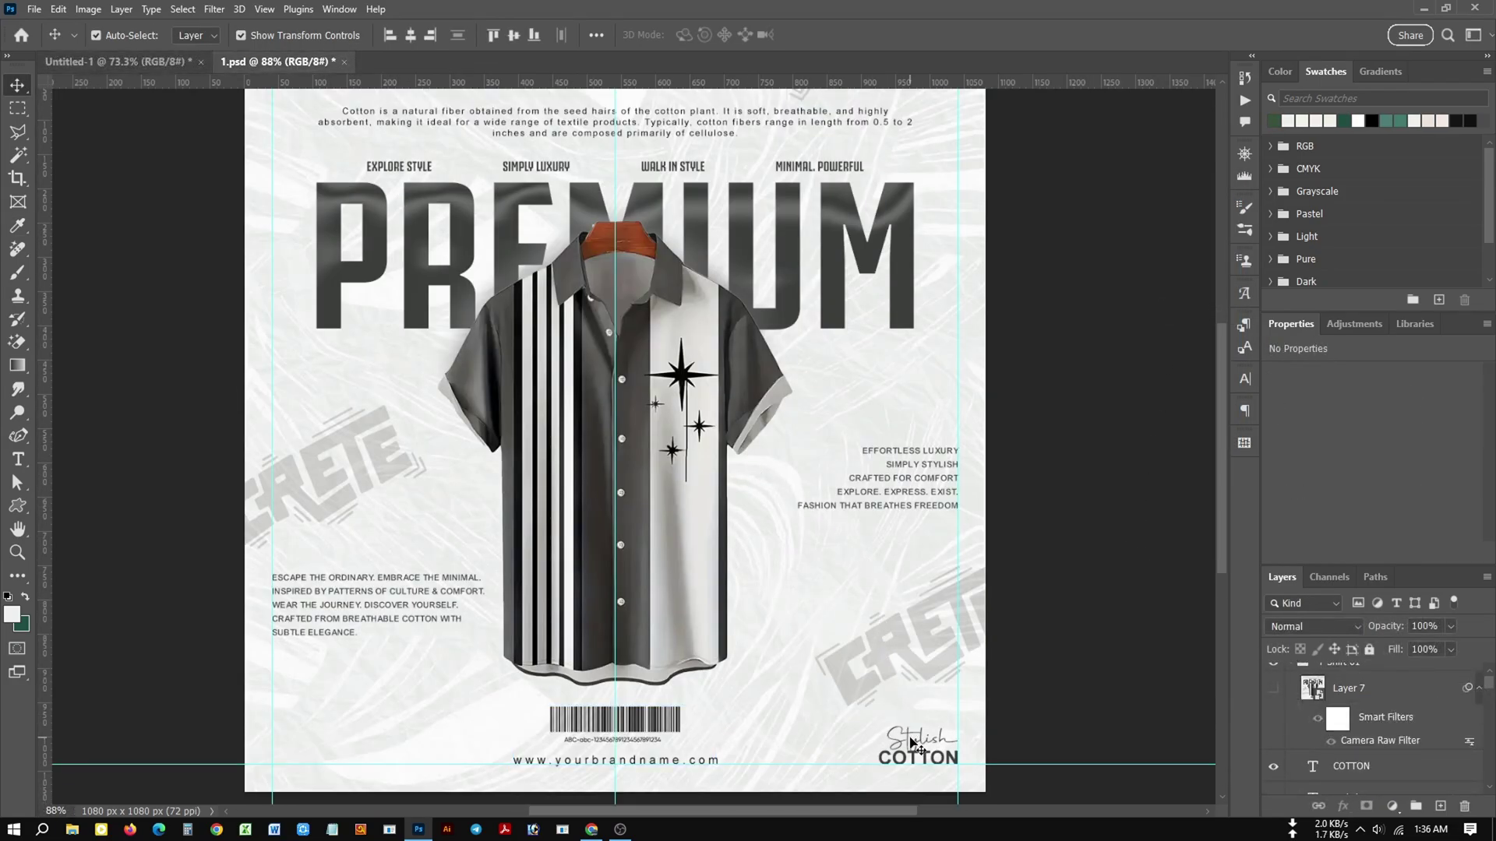
scroll(930, 747, "down", 1)
scroll(933, 707, "up", 2)
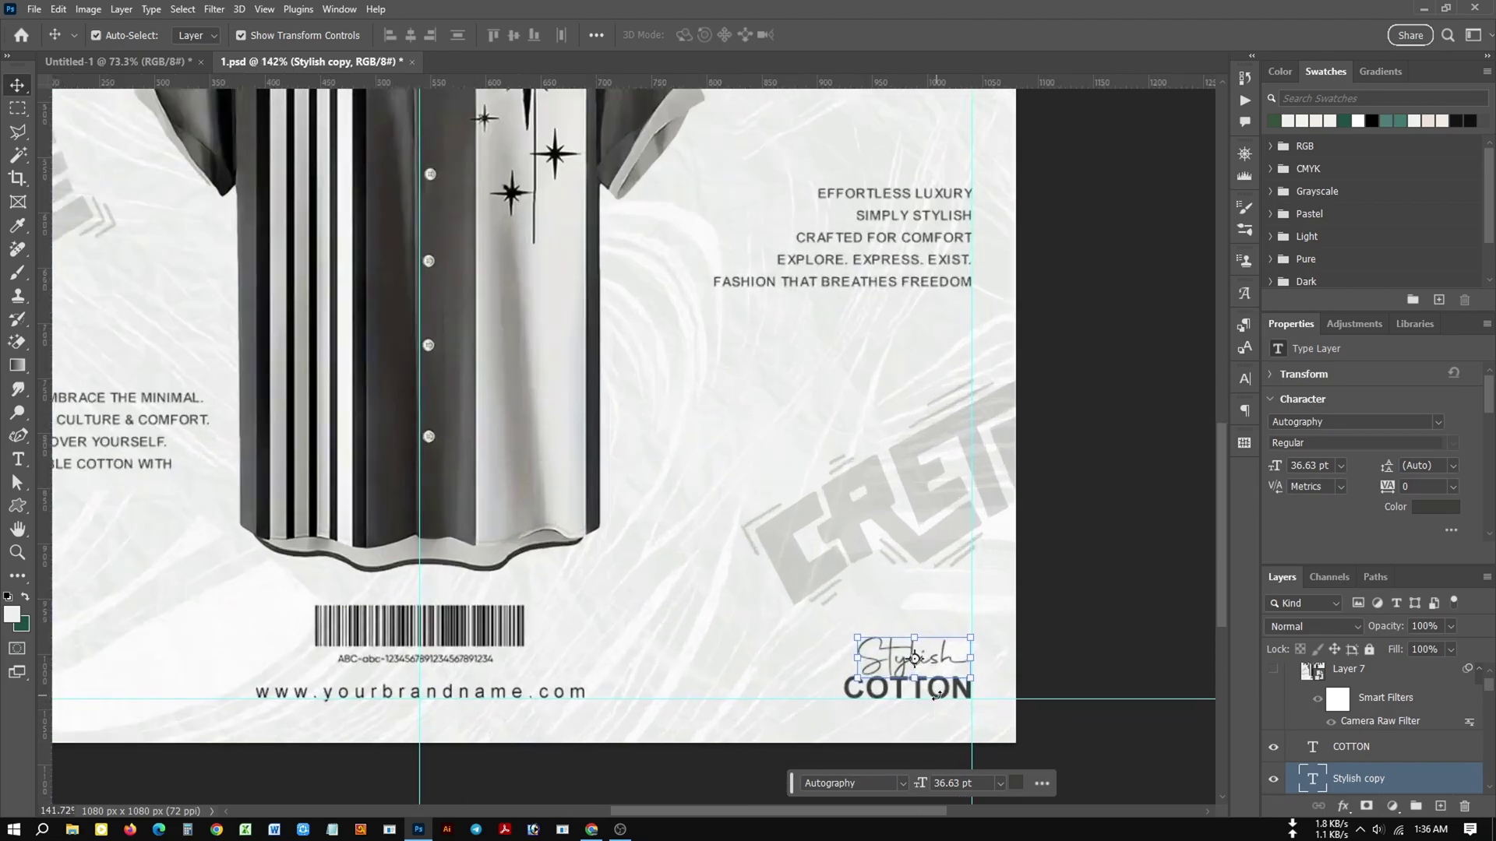
scroll(928, 704, "up", 2)
left_click(921, 696, "shift")
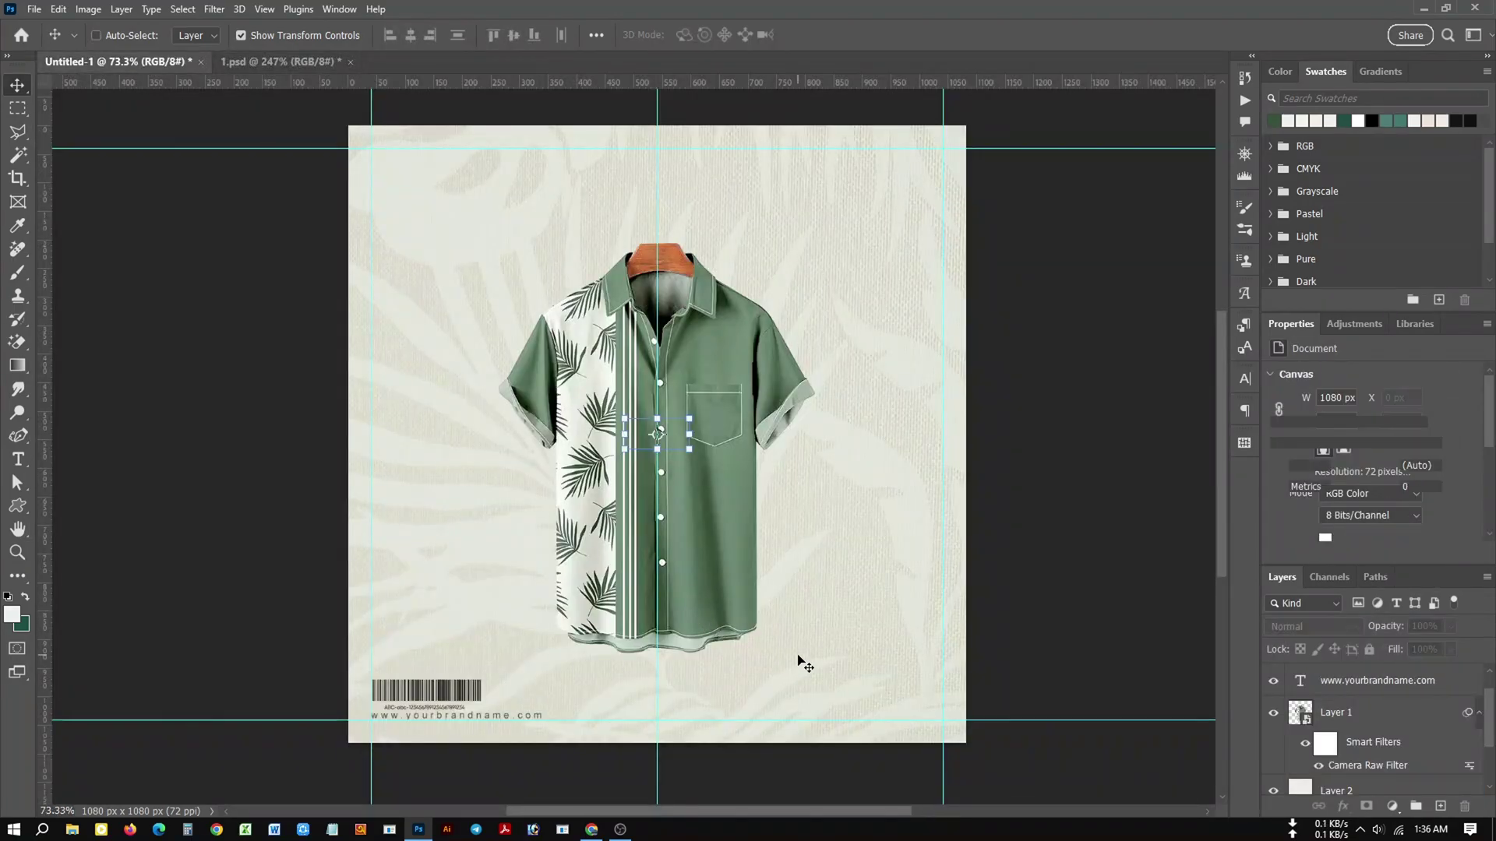
mouse_move(166, 69)
left_mouse_down()
mouse_move(666, 446)
mouse_move(923, 722)
left_mouse_up()
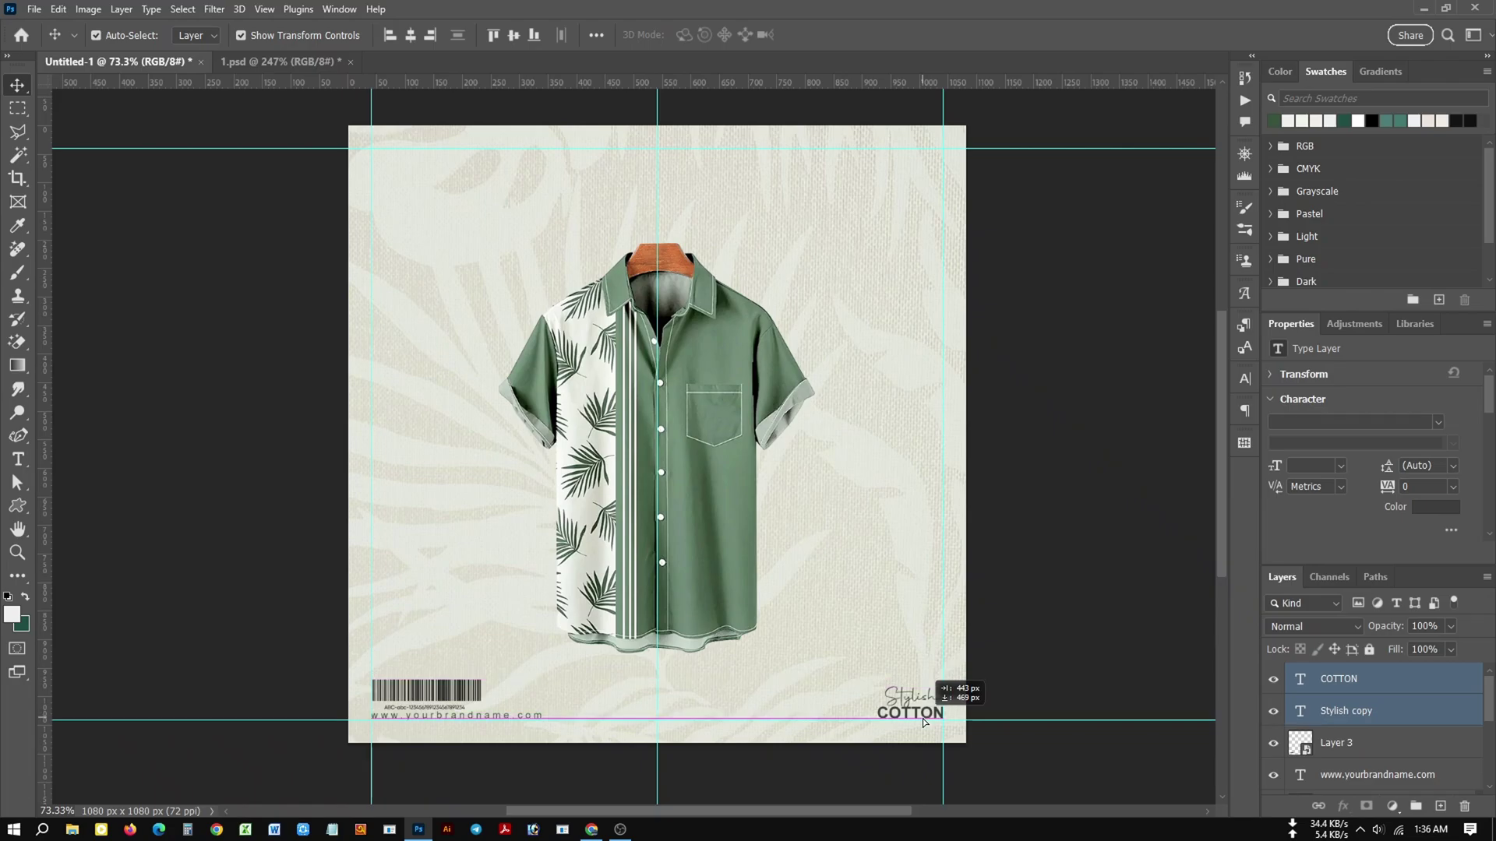
Place the Stylish COTTON label in the bottom-right corner, then view Chrome's reference tabs.
scroll(924, 723, "up", 5)
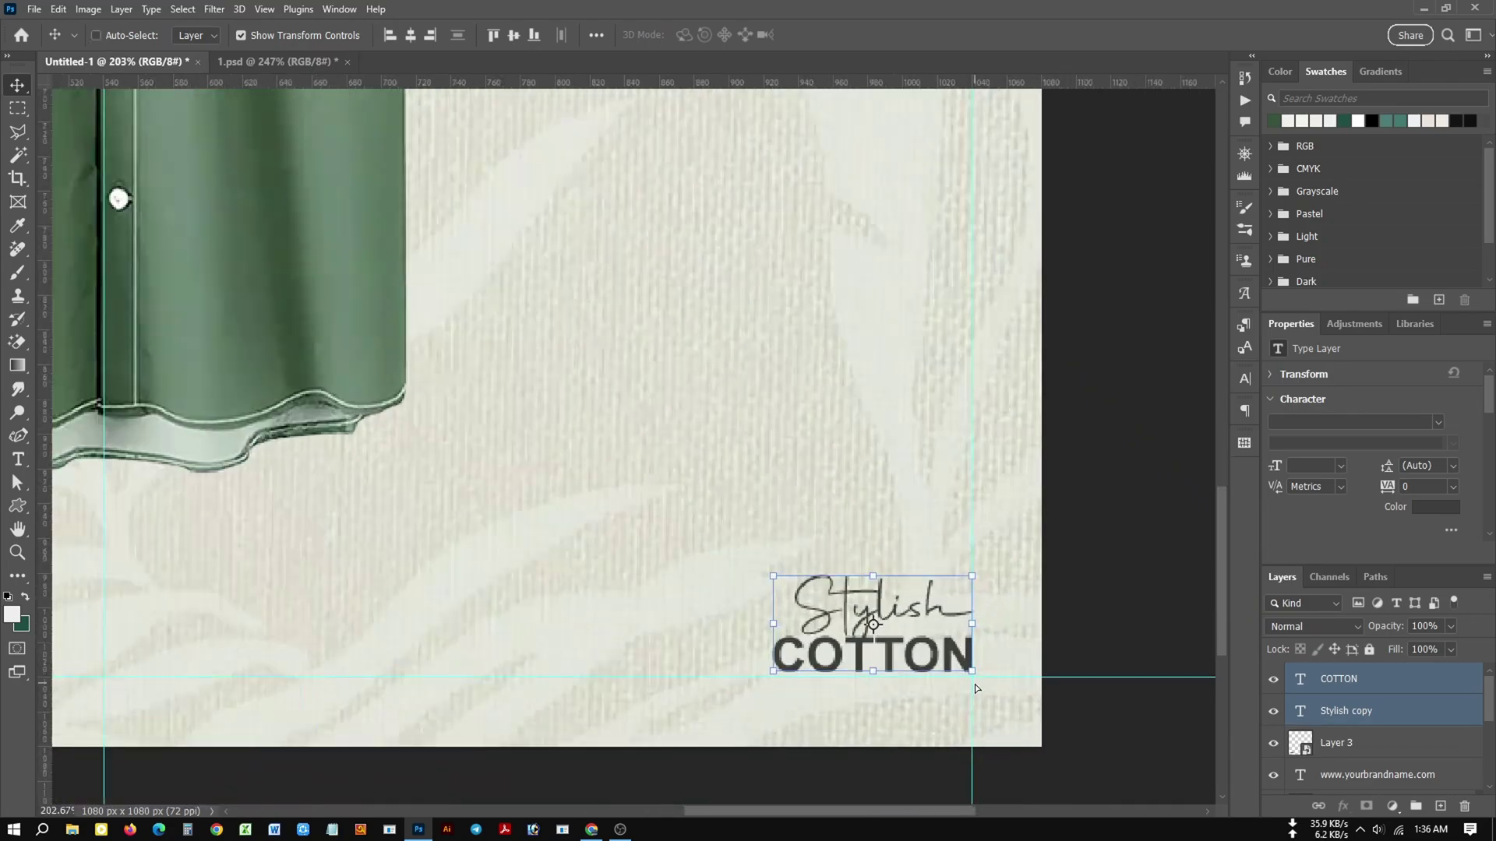
left_click_drag(975, 688, 983, 696)
scroll(973, 668, "down", 3)
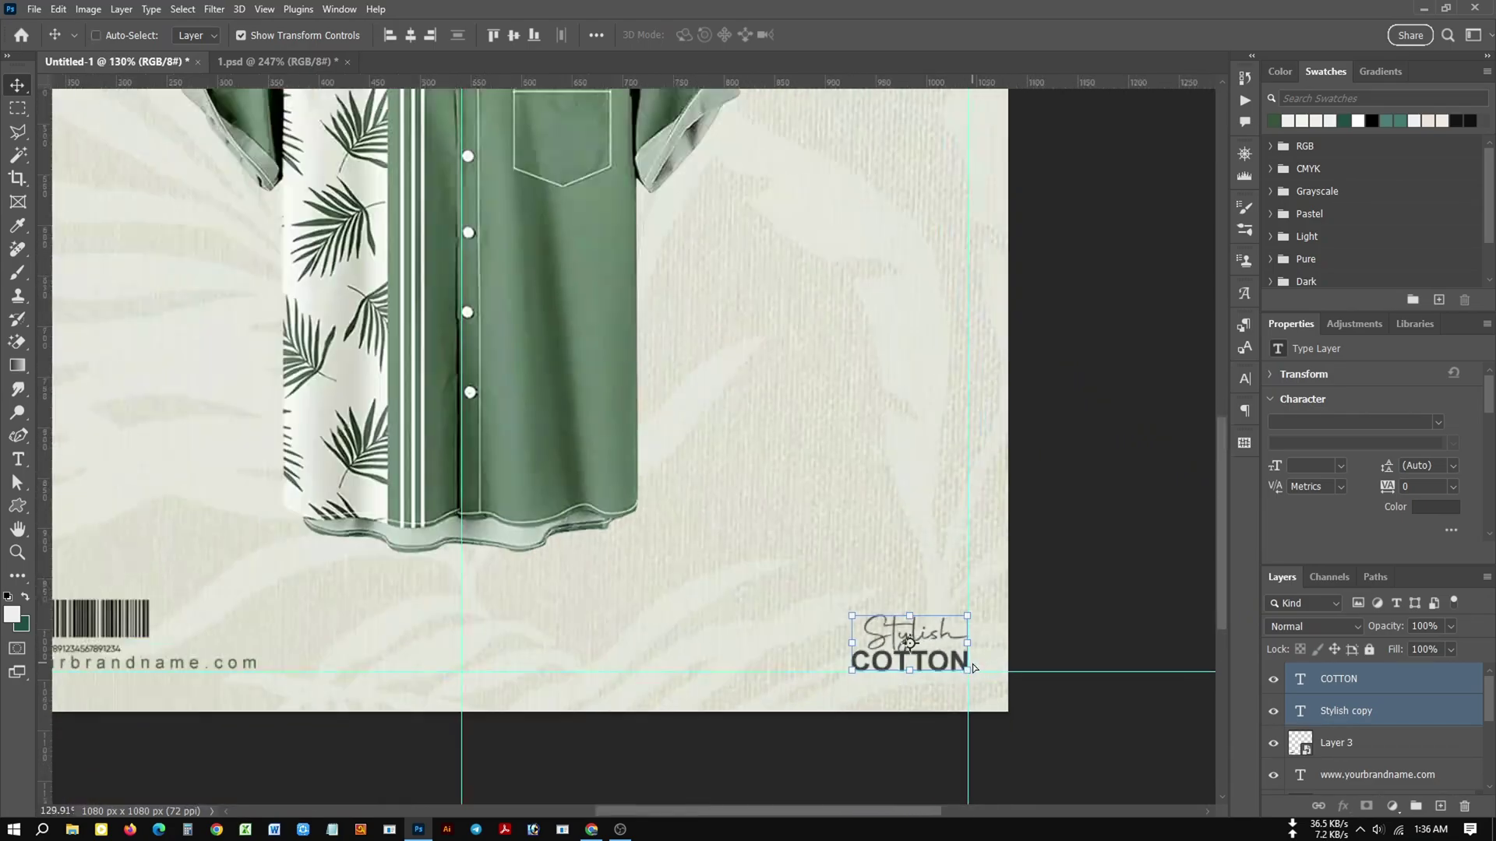
scroll(973, 668, "down", 4)
left_click(810, 580, "ctrl")
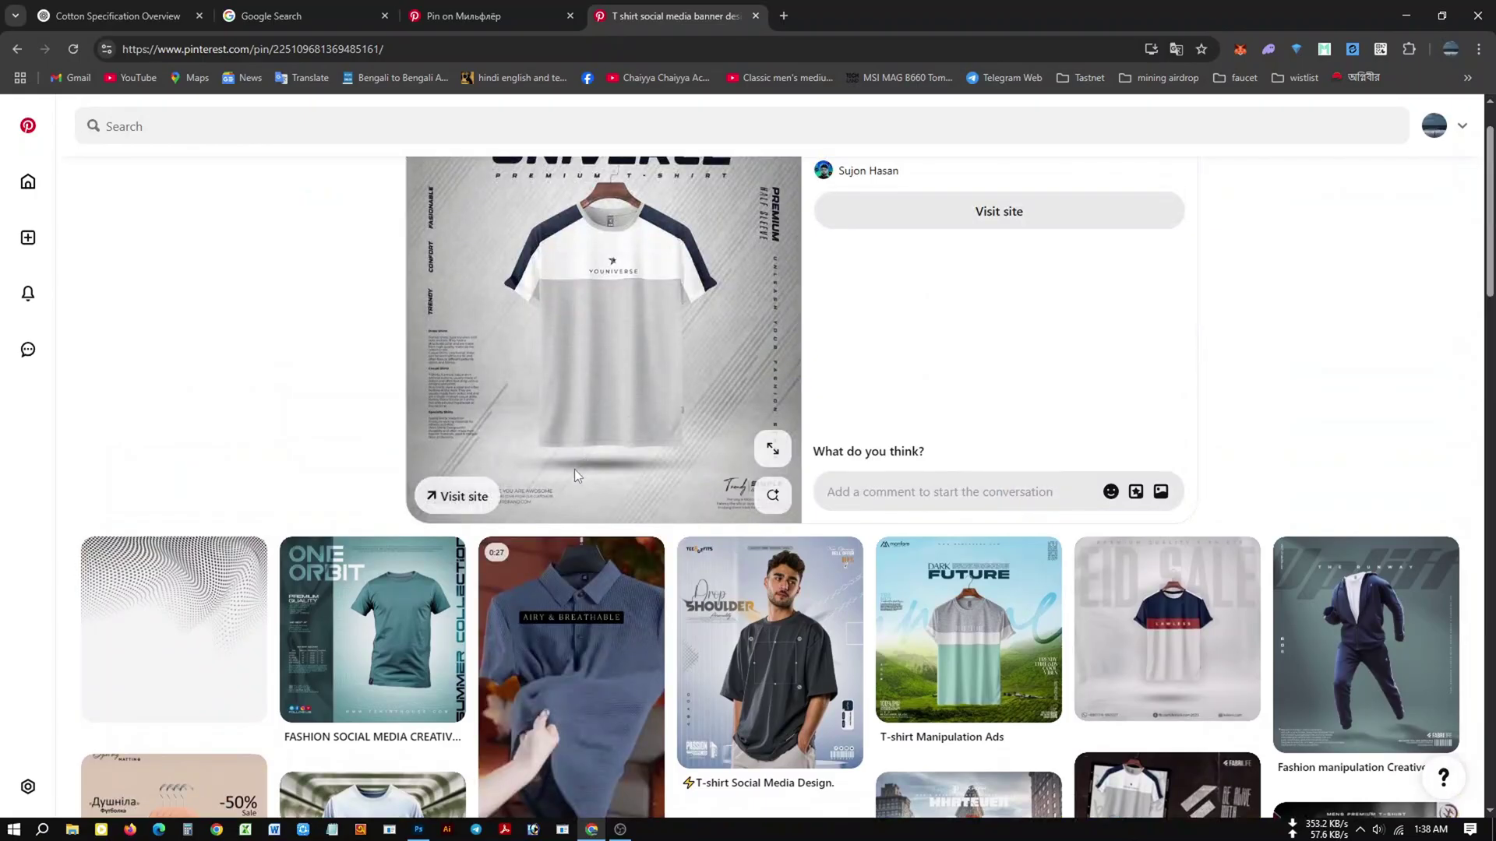
scroll(561, 475, "up", 1)
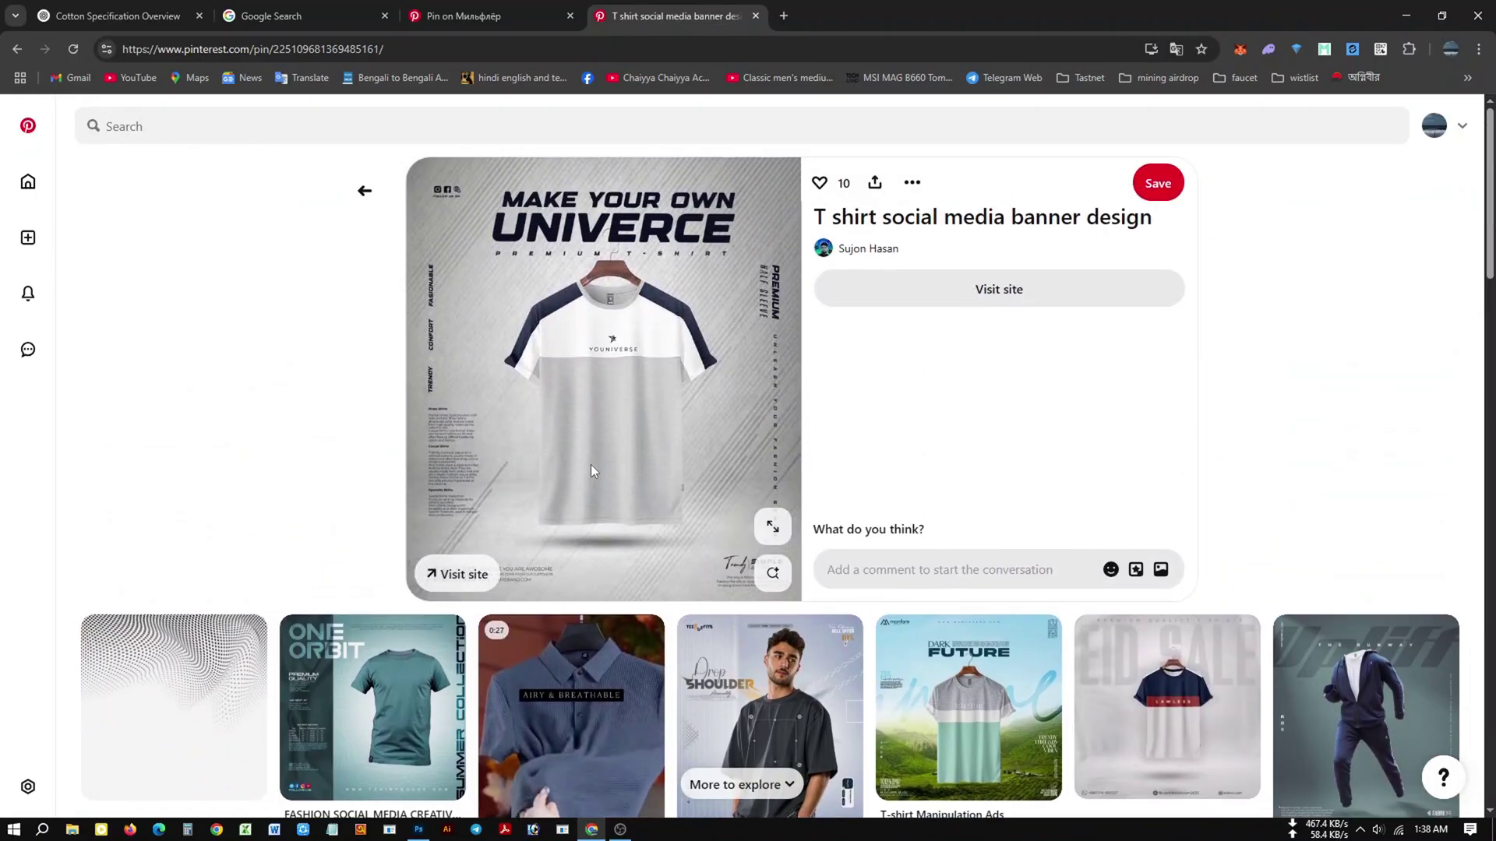
left_click(483, 15)
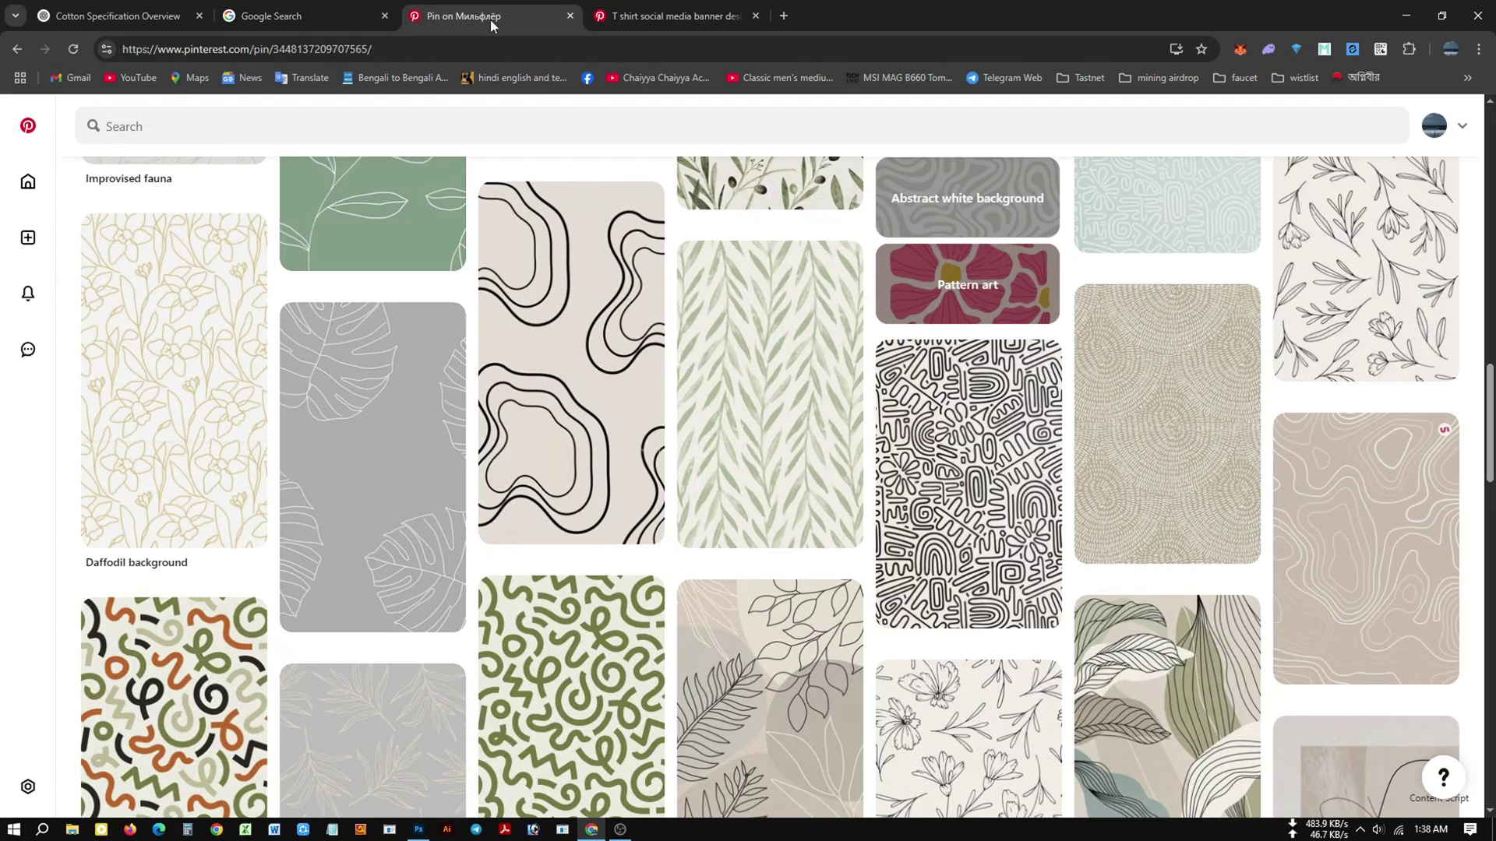
left_click(273, 16)
Copy the 'SIMPLICITY IS THE NEW LUXURY' line from the Cotton Specification chat, then return to Photoshop.
left_click(111, 9)
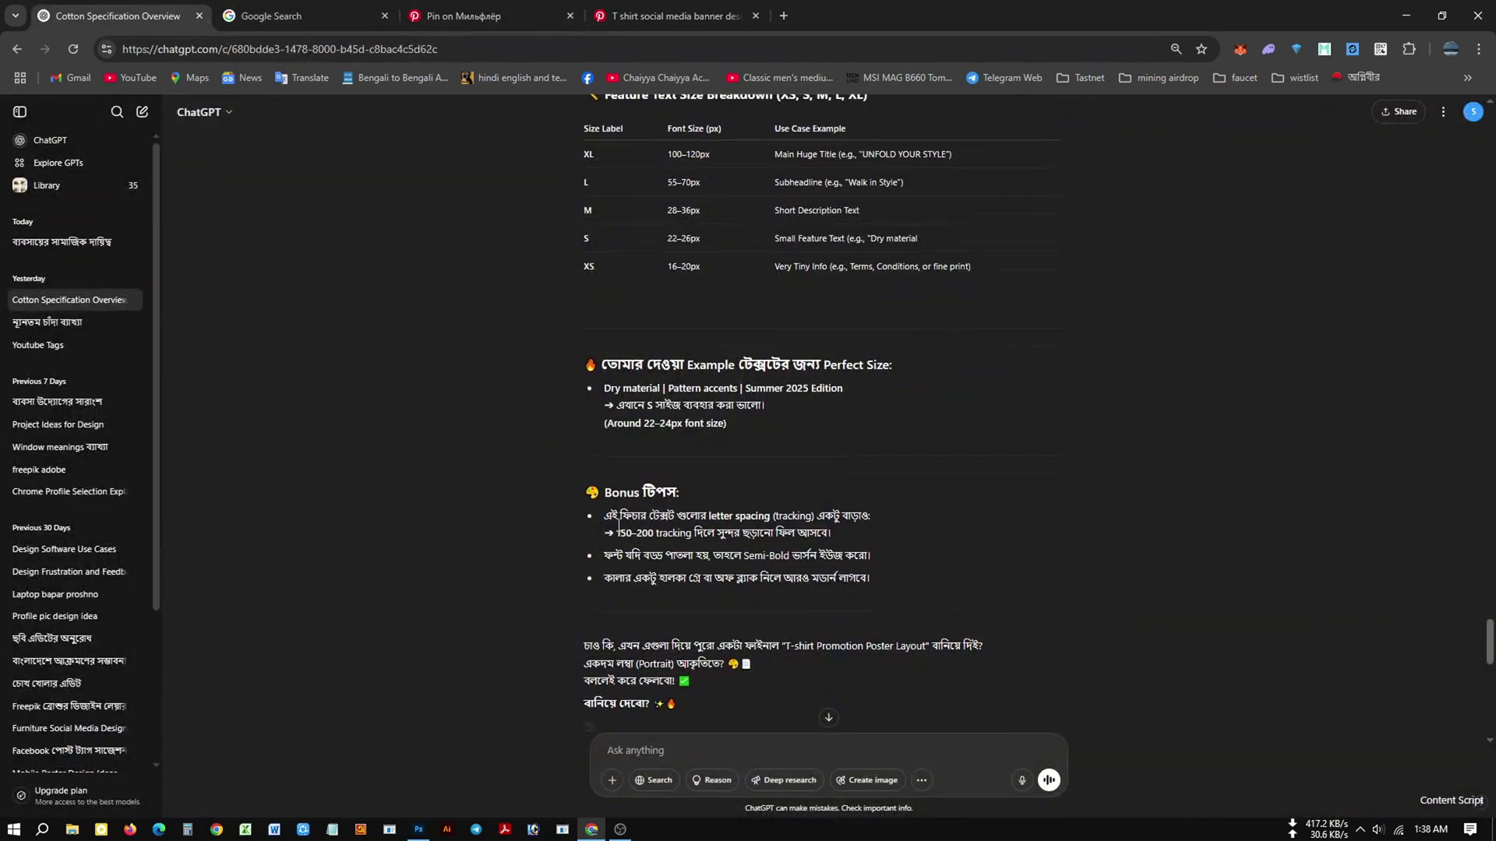
scroll(621, 513, "up", 4)
scroll(621, 513, "up", 5)
scroll(621, 513, "up", 5)
scroll(623, 506, "up", 5)
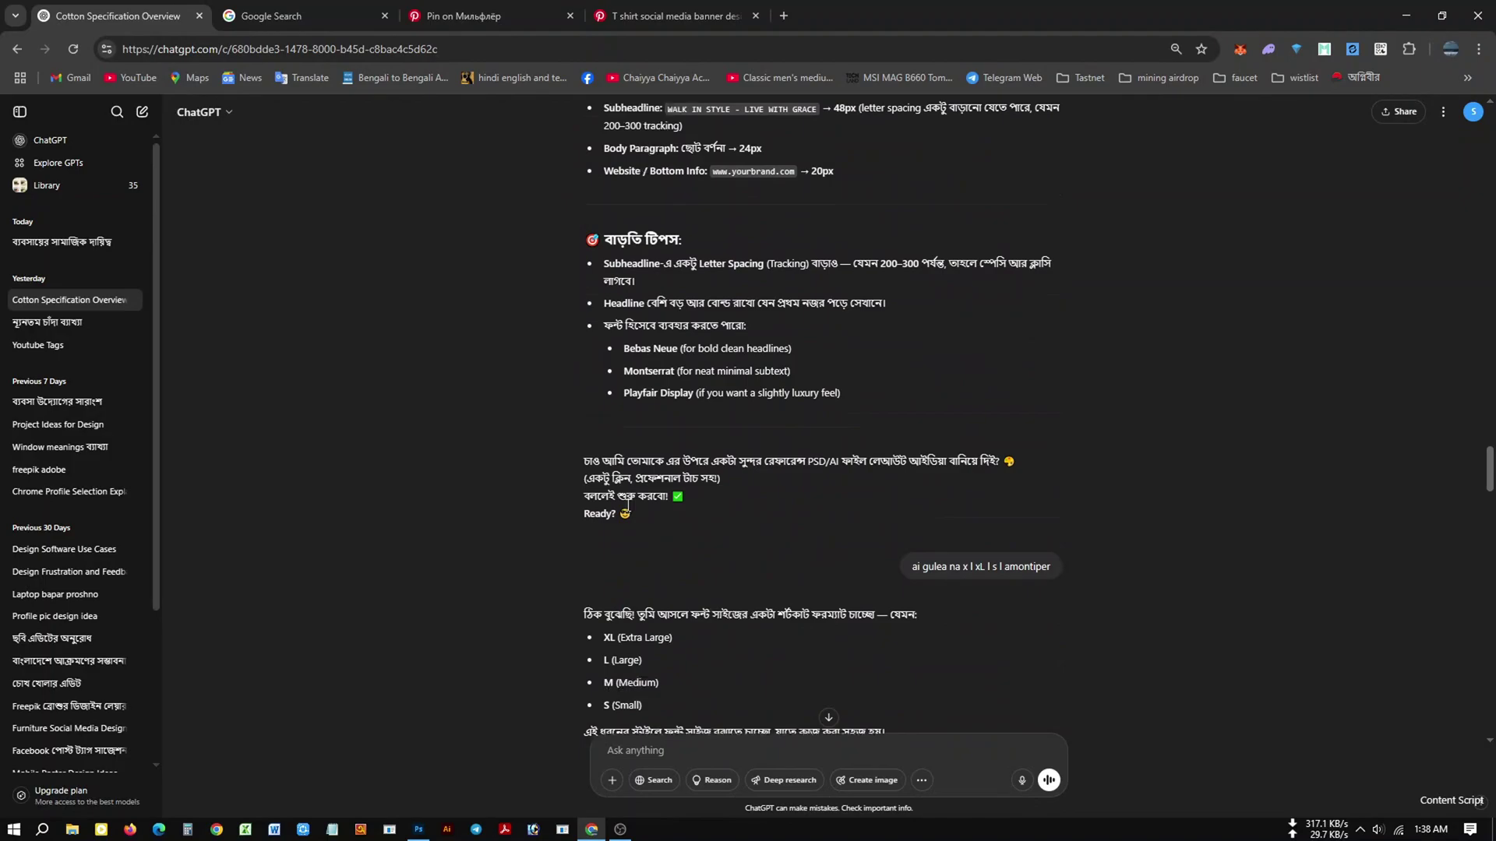
scroll(630, 496, "up", 5)
scroll(629, 496, "up", 1)
scroll(635, 507, "up", 5)
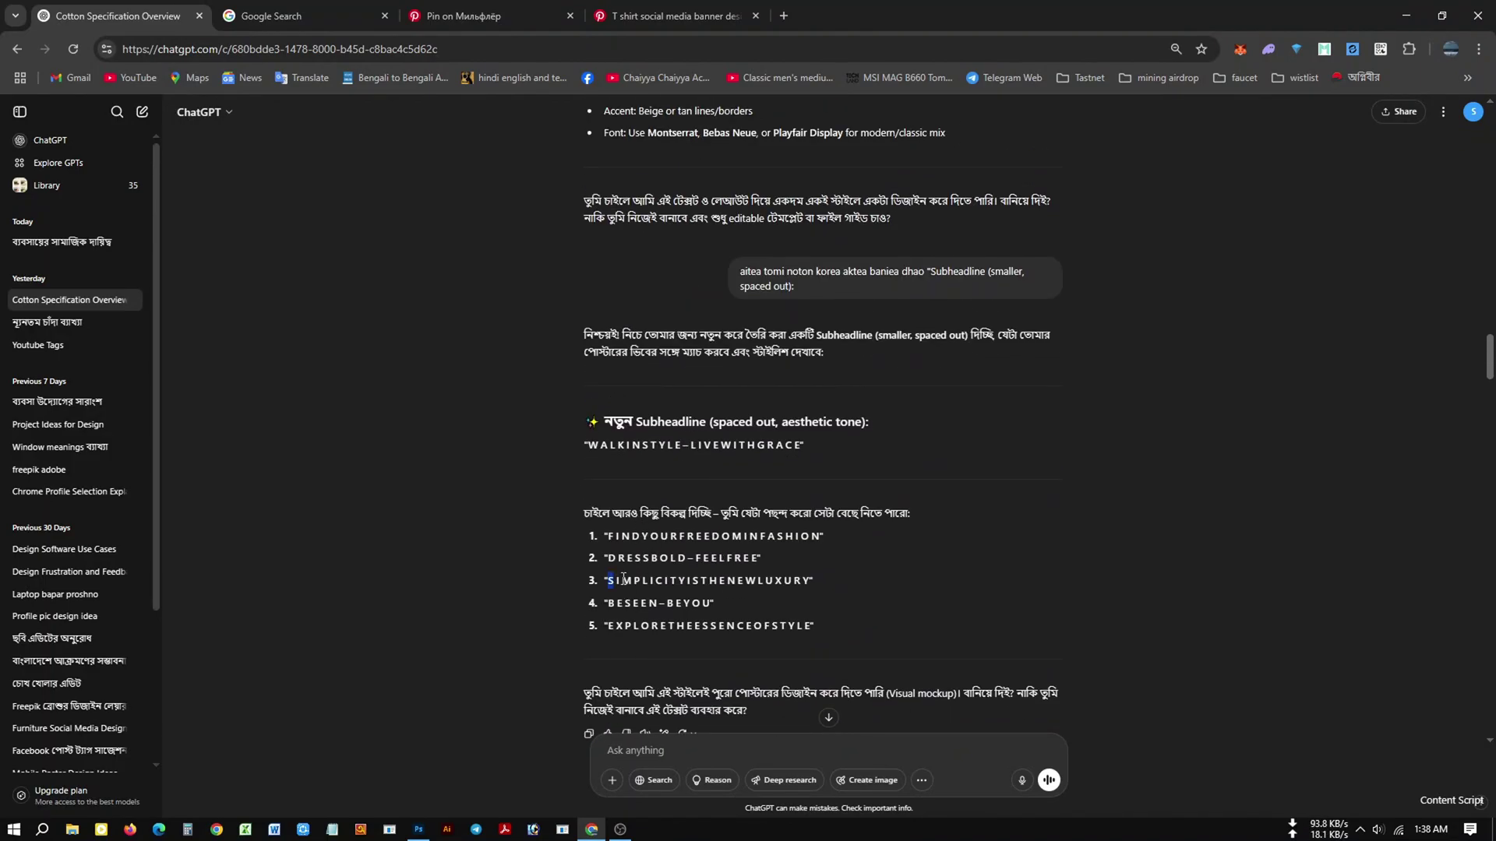
left_click_drag(623, 580, 811, 584)
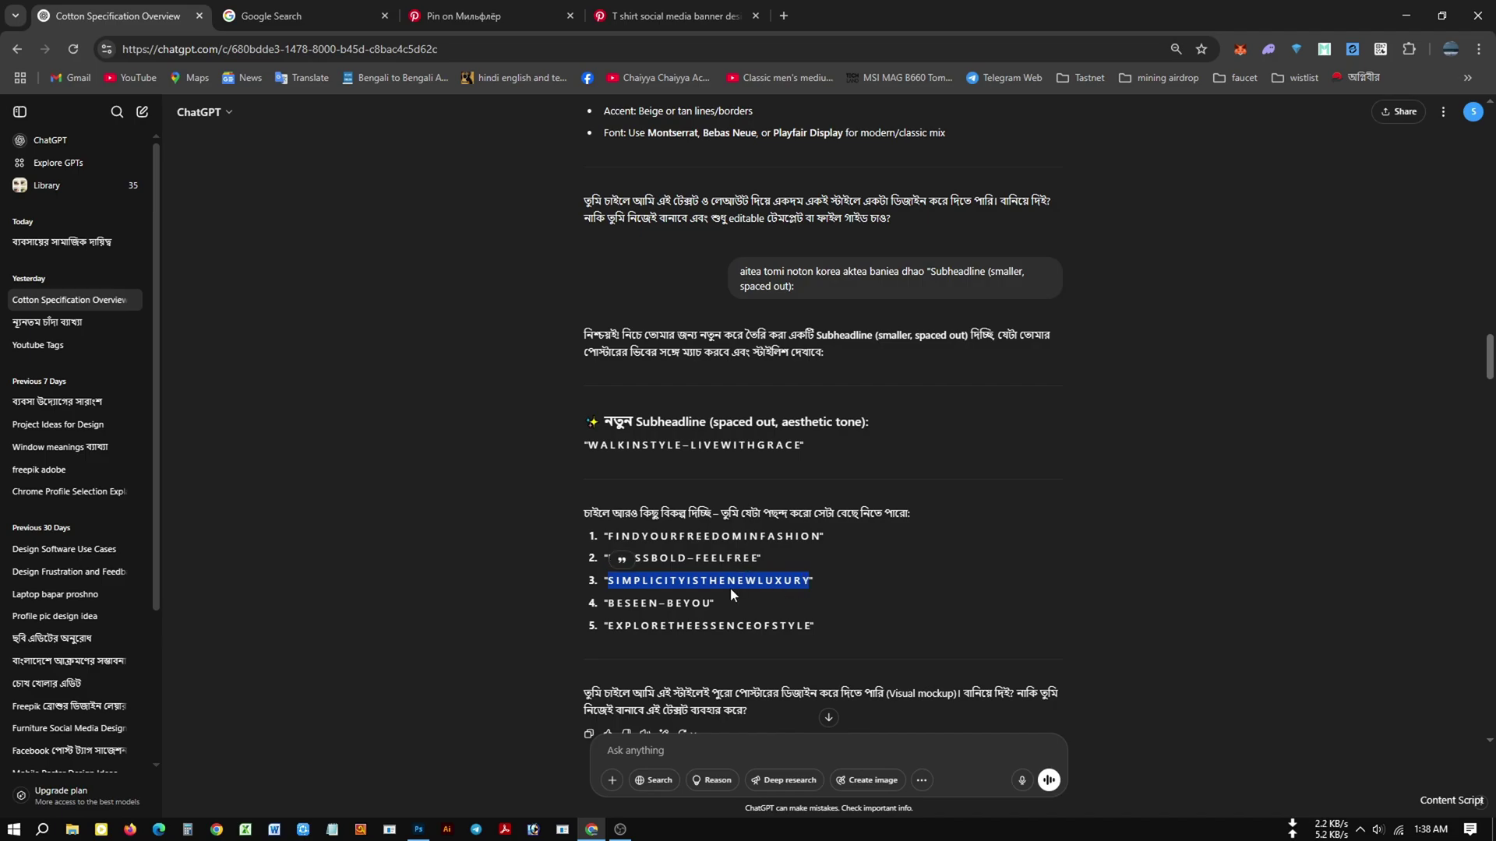
right_click(731, 588)
left_click(760, 607)
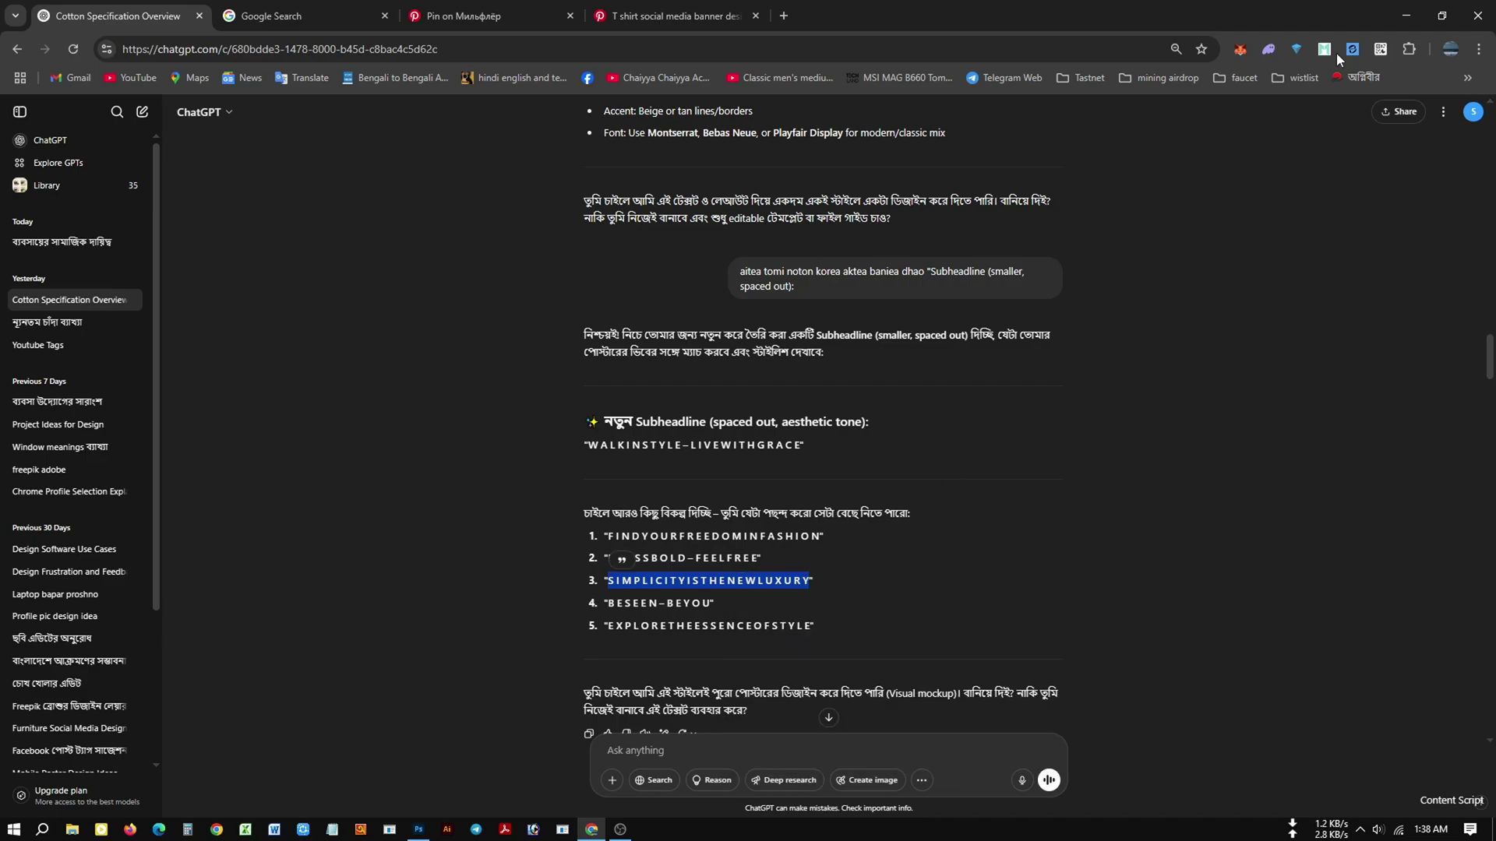
left_click(1408, 11)
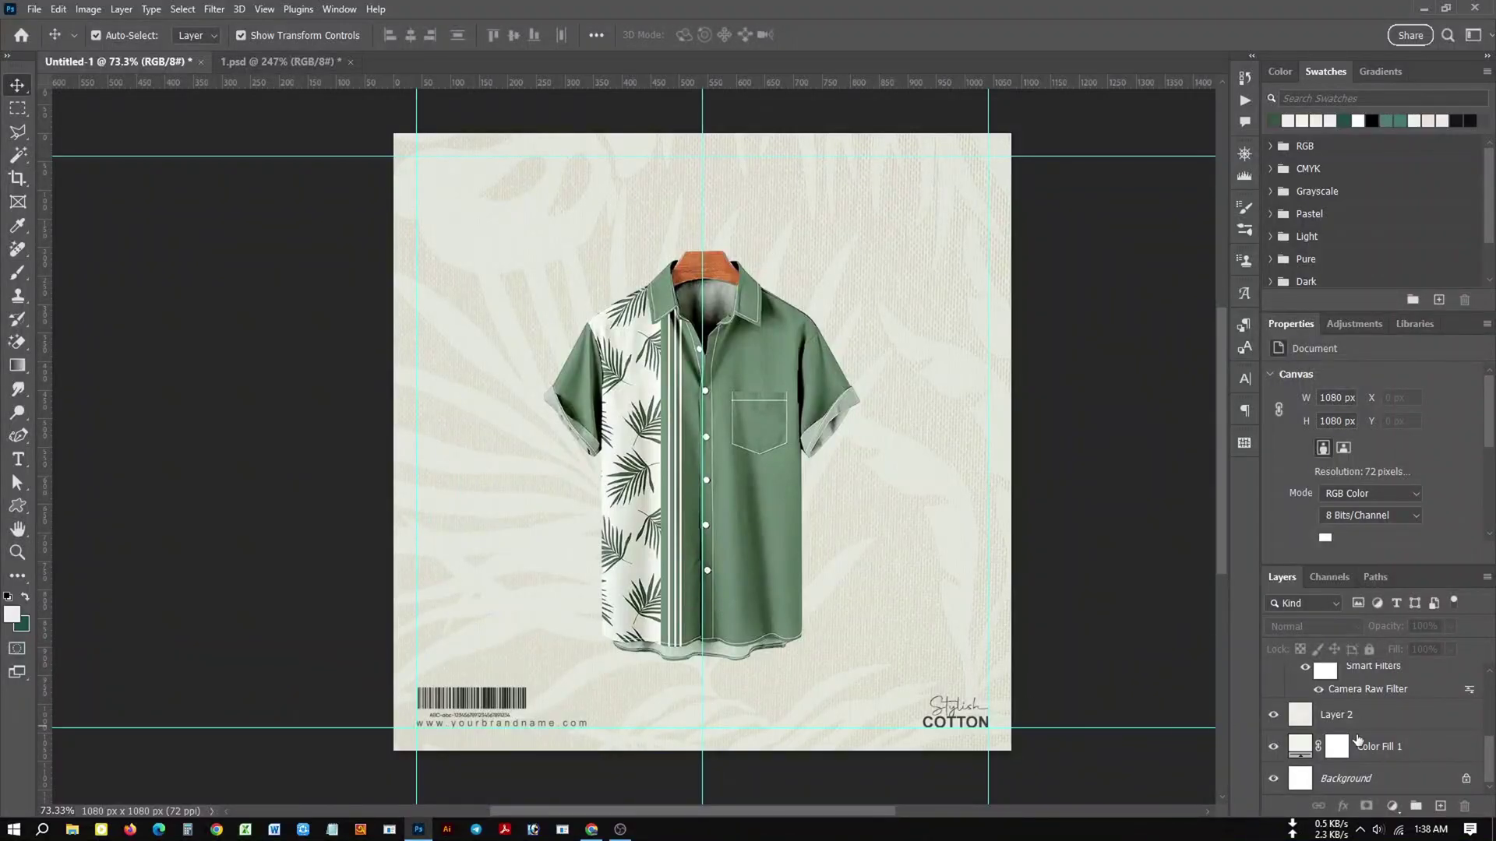
Paste the spaced SIMPLICITY IS THE NEW LUXURY tagline as a new text line.
scroll(1343, 732, "up", 2)
left_click(1340, 701)
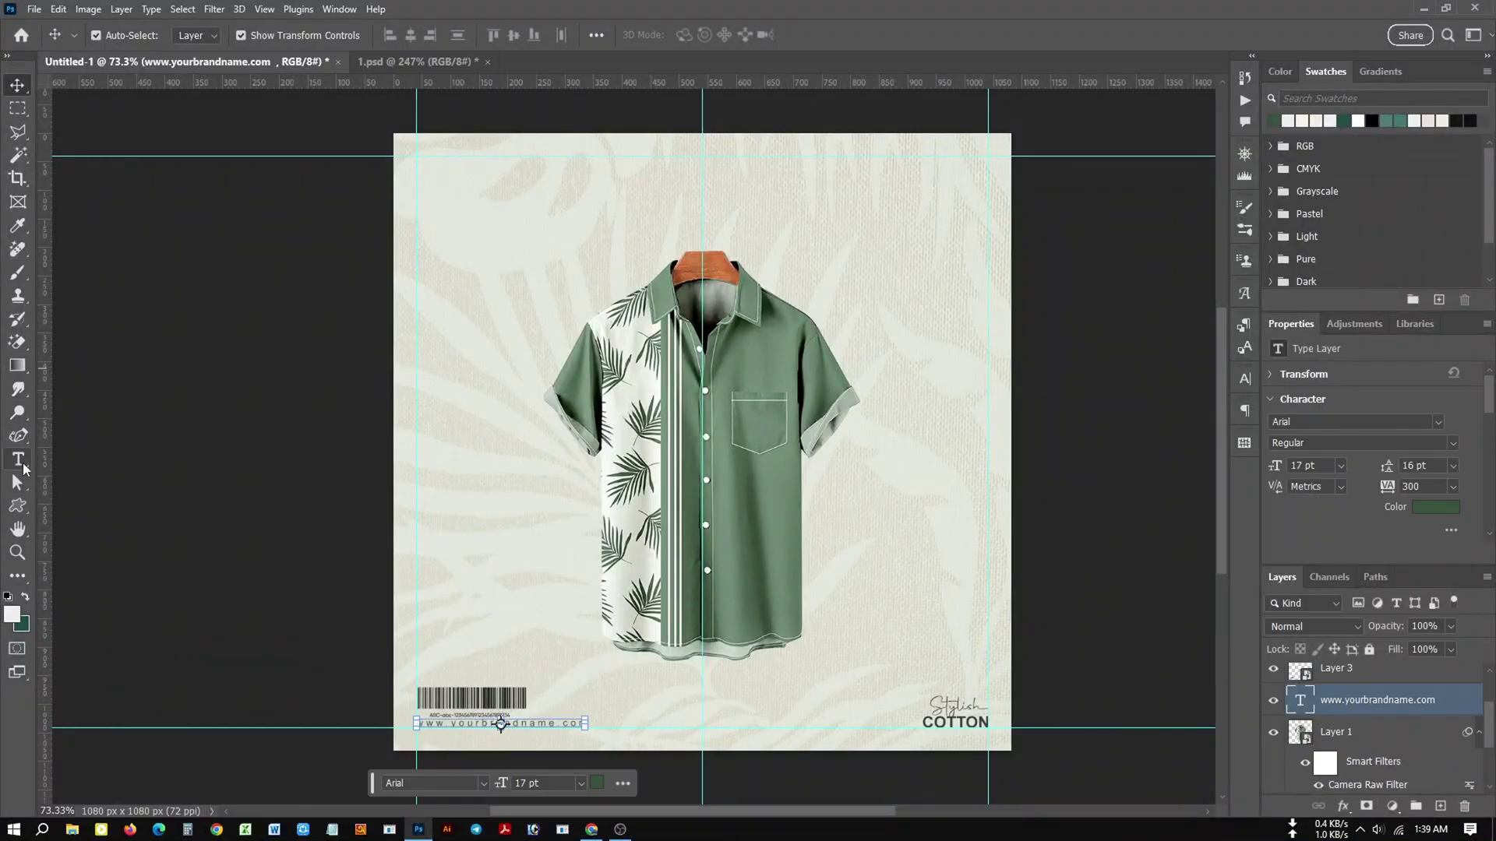
left_click(19, 461)
left_click(518, 558)
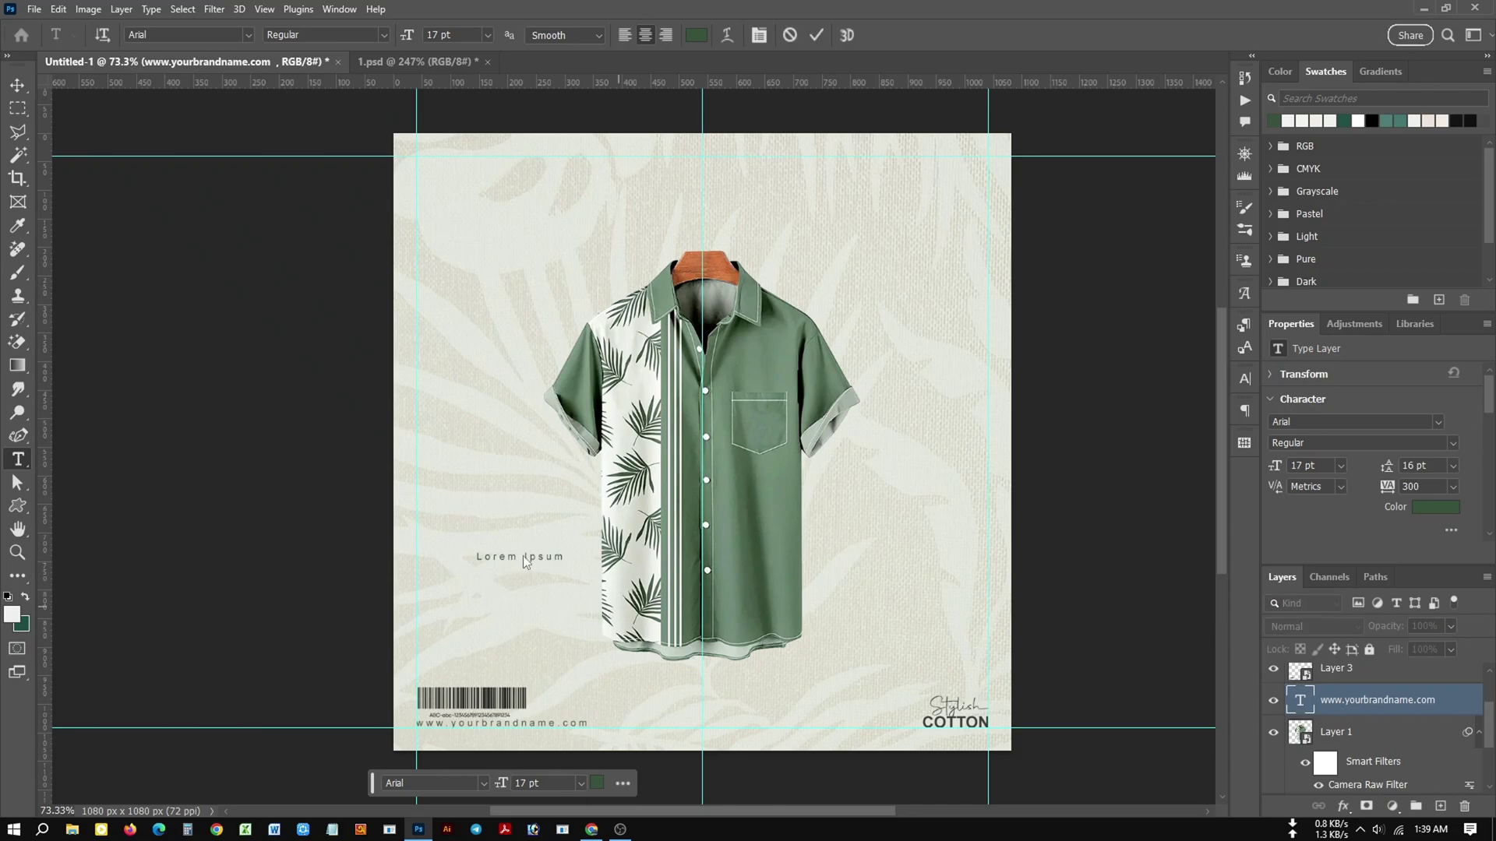
key("ctrl+a")
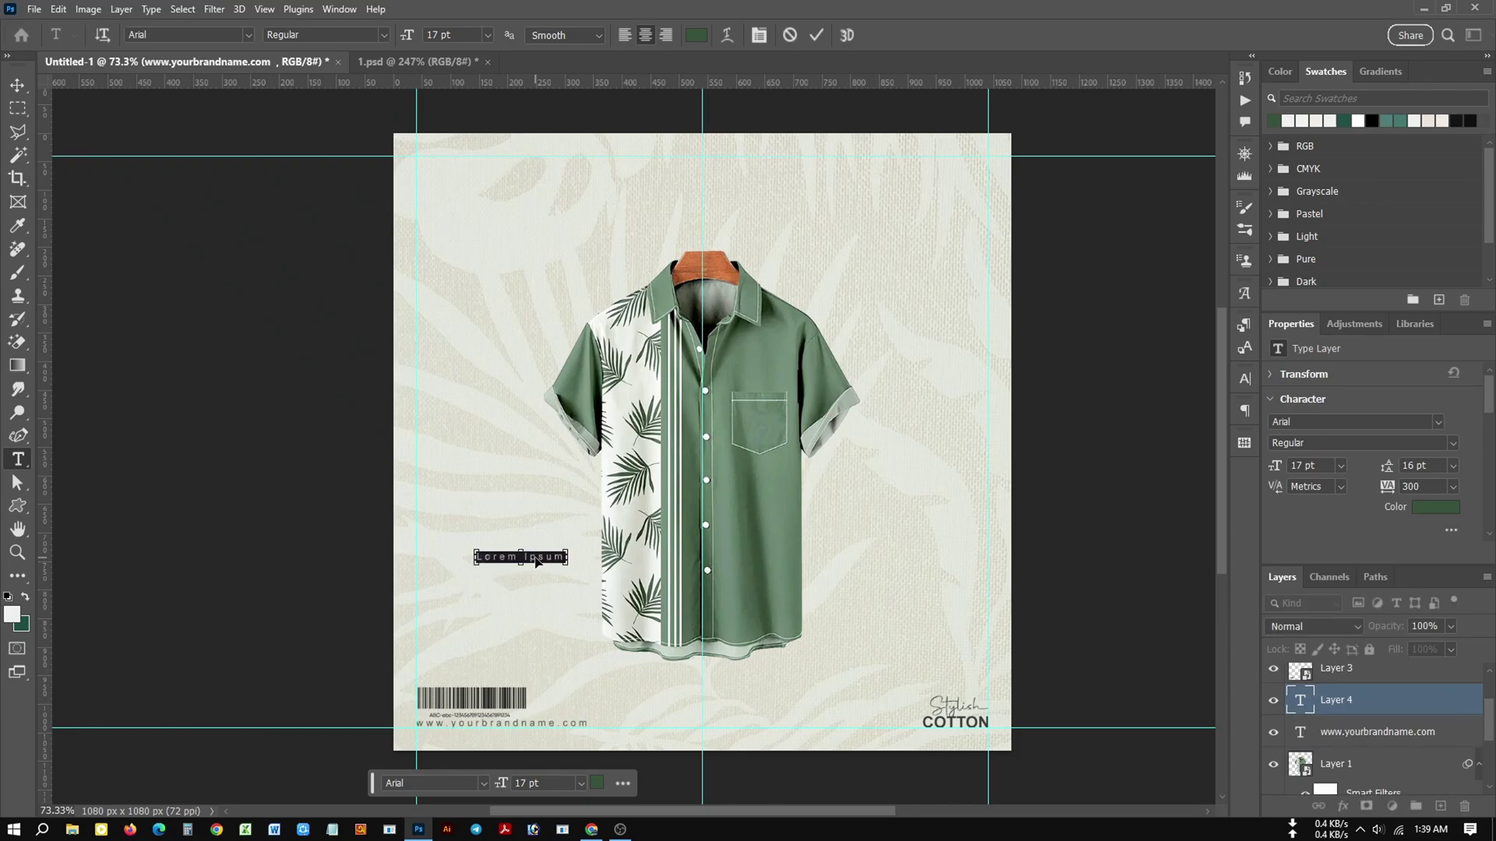
key("ctrl+v")
left_click(17, 84)
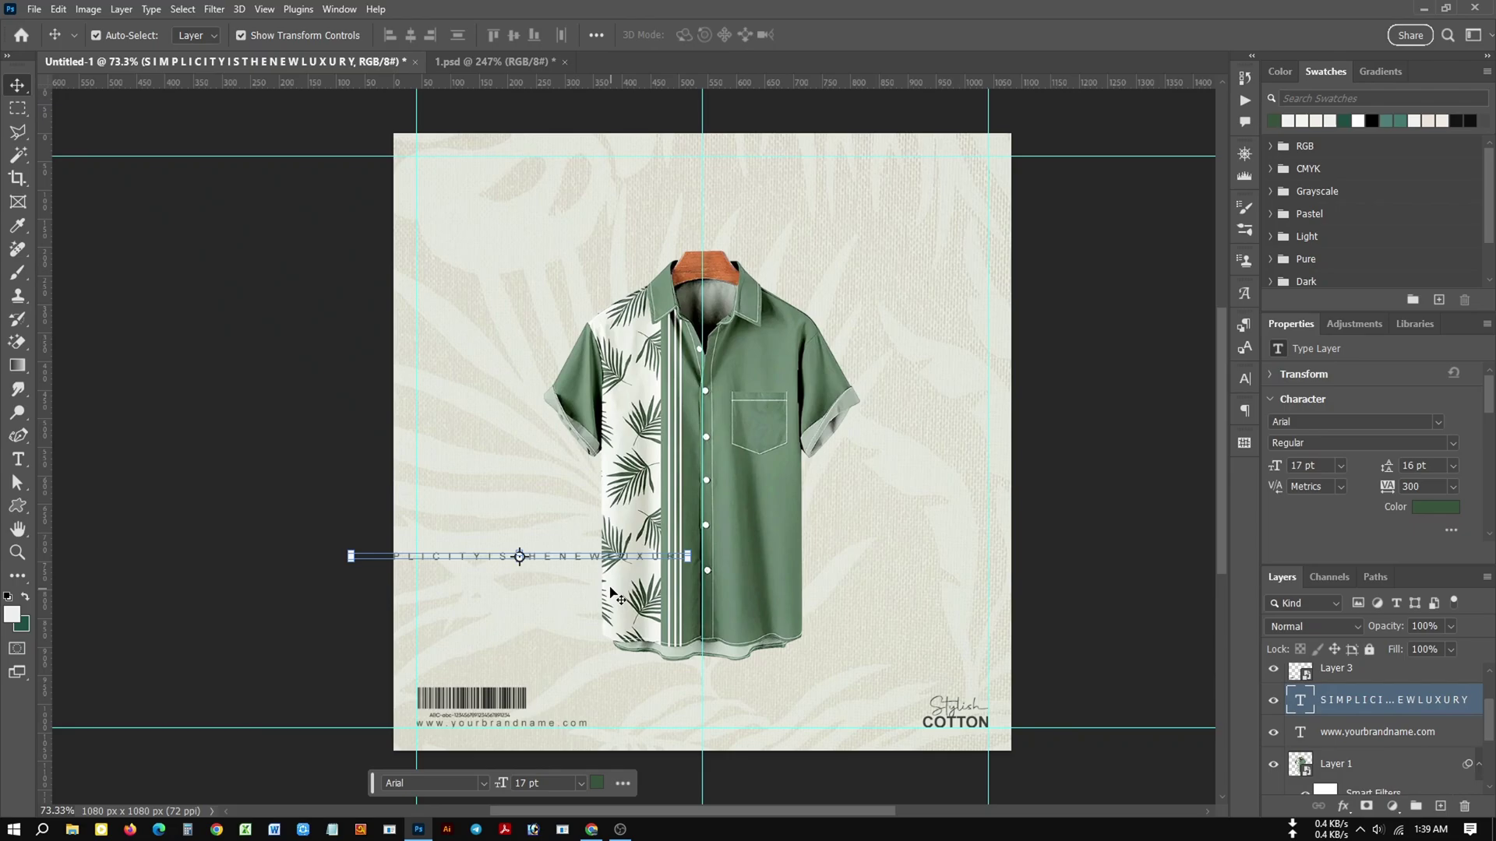
Centre the tagline at the top of the shirt poster, then switch to 1.psd.
mouse_move(606, 559)
left_mouse_down()
mouse_move(943, 585)
mouse_move(841, 166)
left_mouse_up()
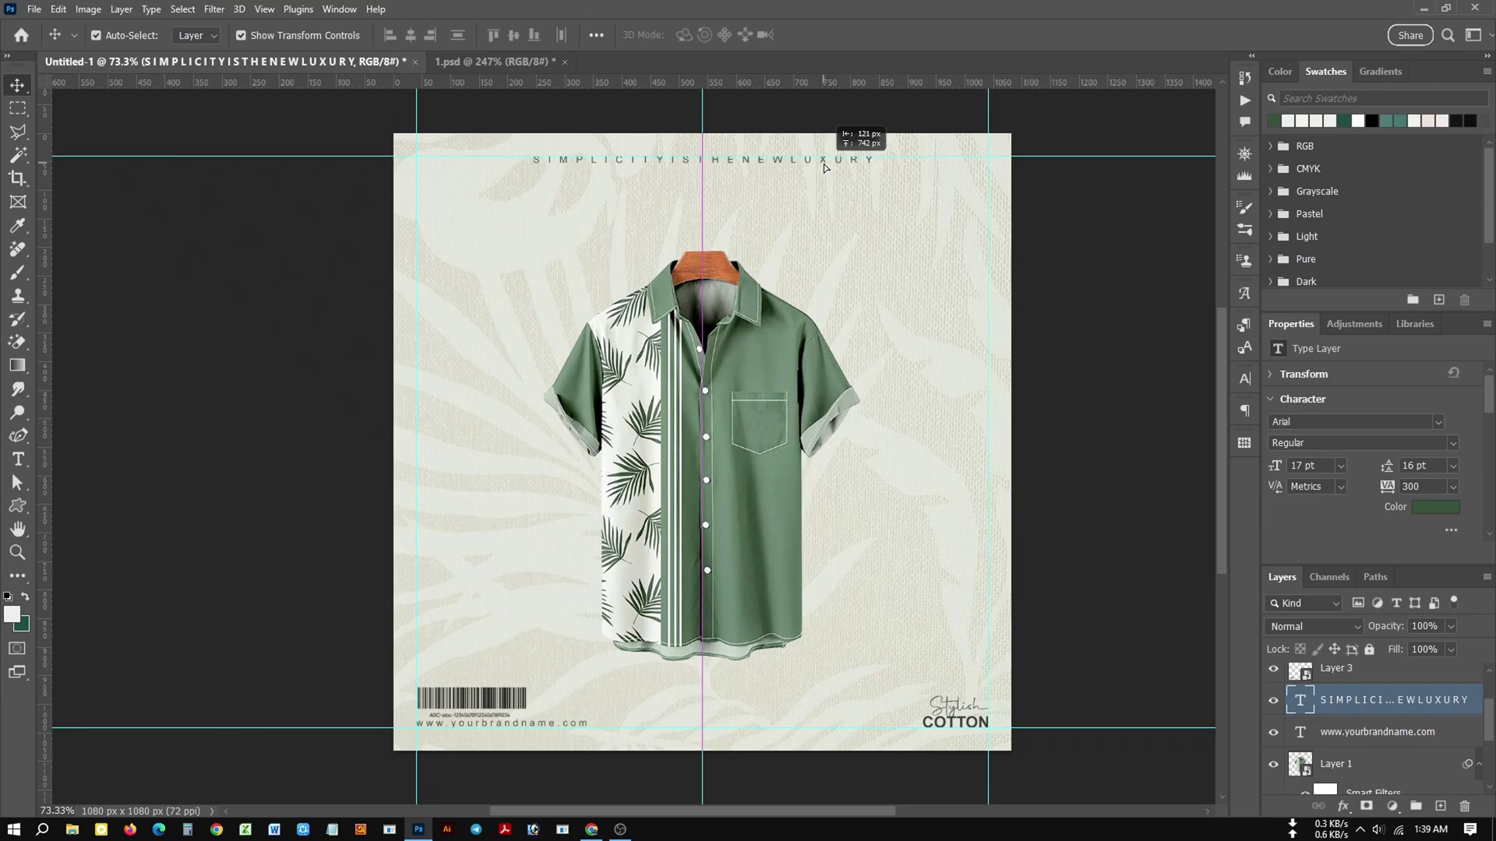
left_click_drag(842, 166, 734, 170)
left_click(1057, 411)
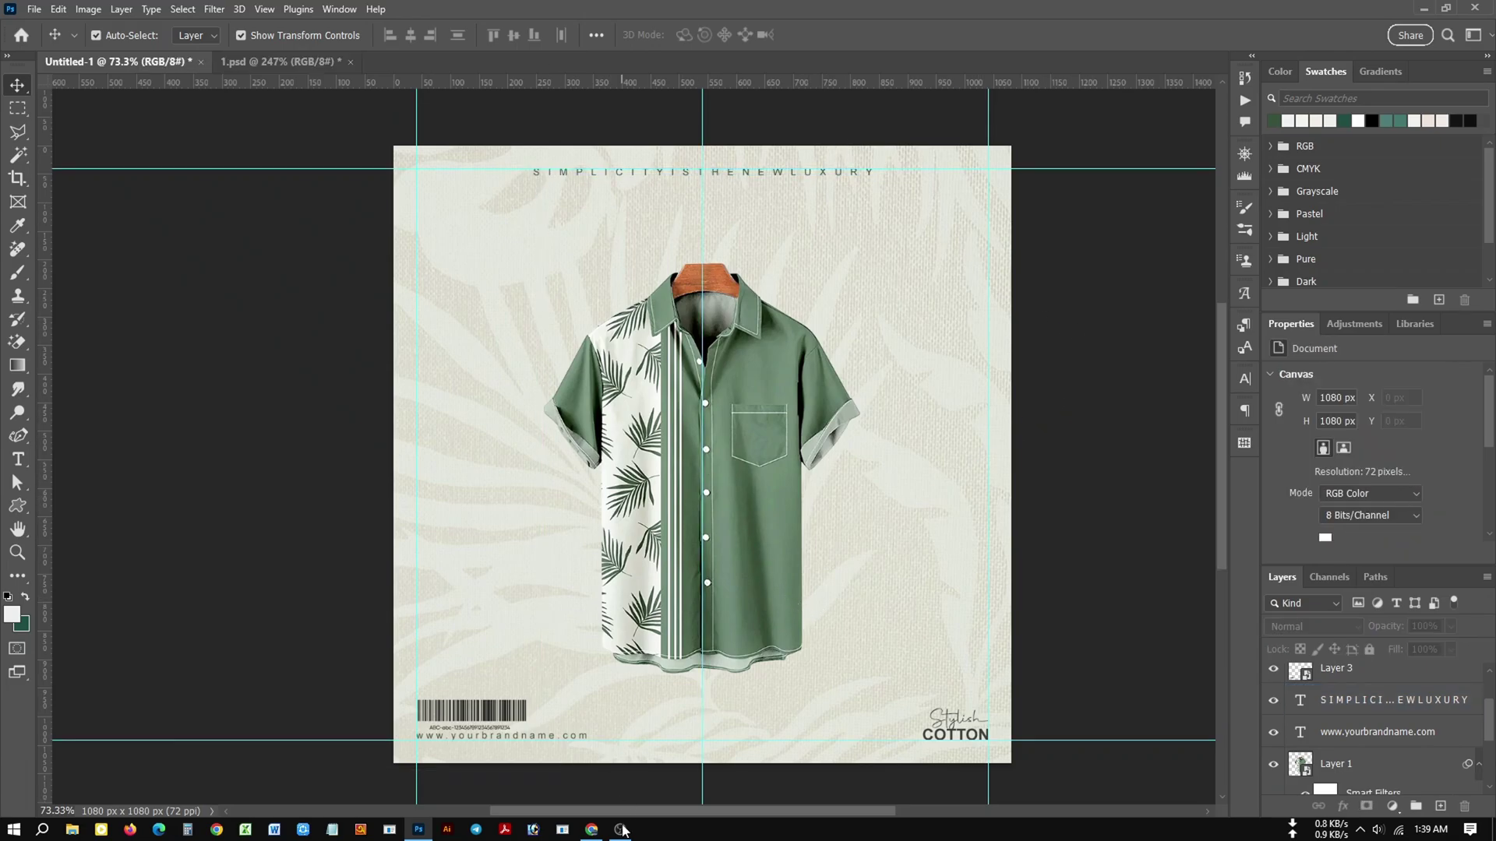
left_click(296, 62)
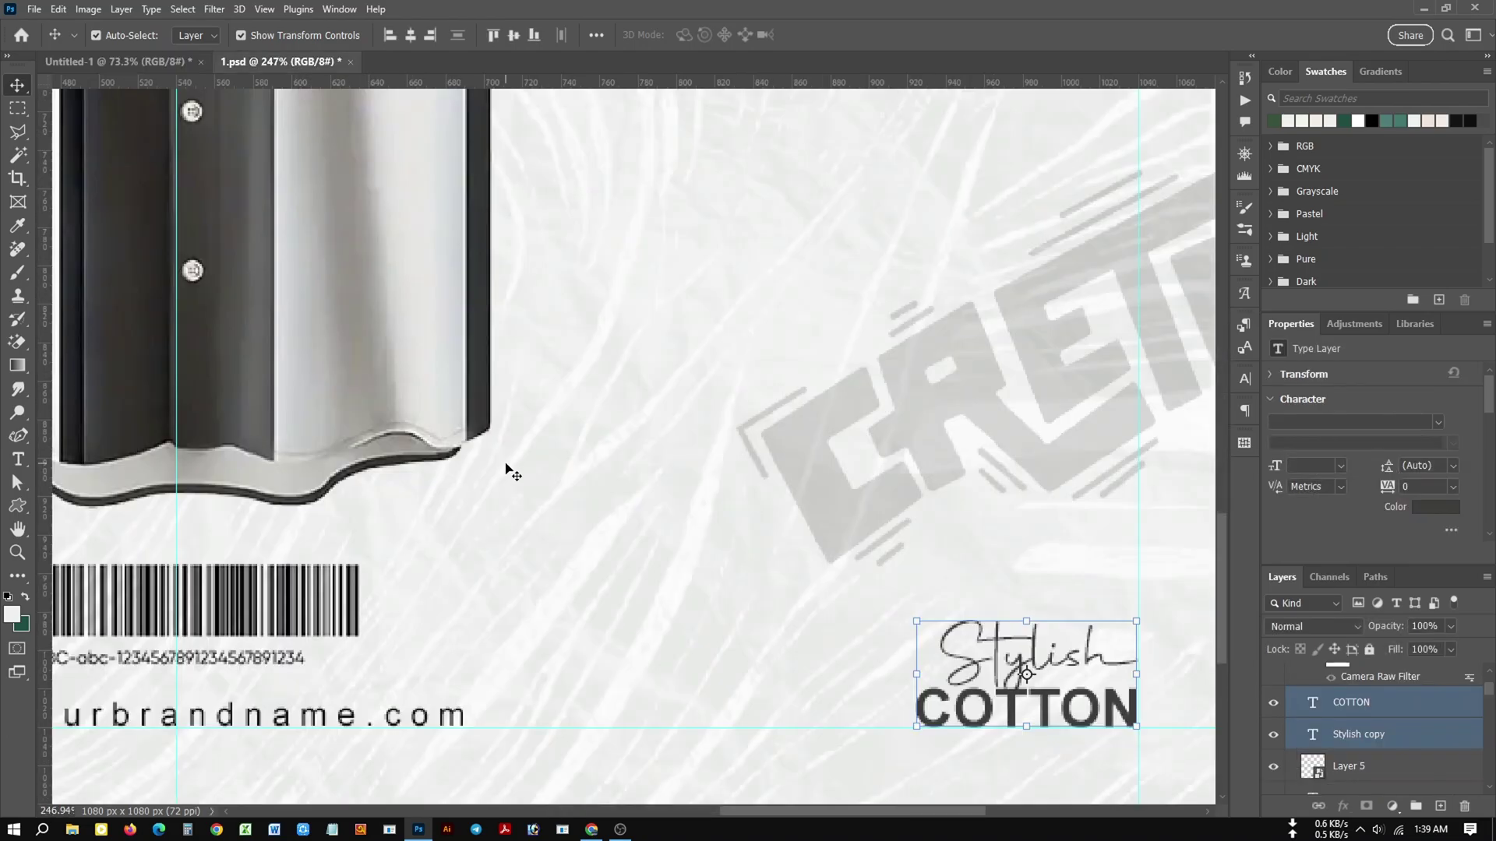
Select the four 1.psd labels together: MINIMAL. POWERFUL, WALK IN STYLE, SIMPLY LUXURY and EXPLORE STYLE.
scroll(545, 491, "down", 5)
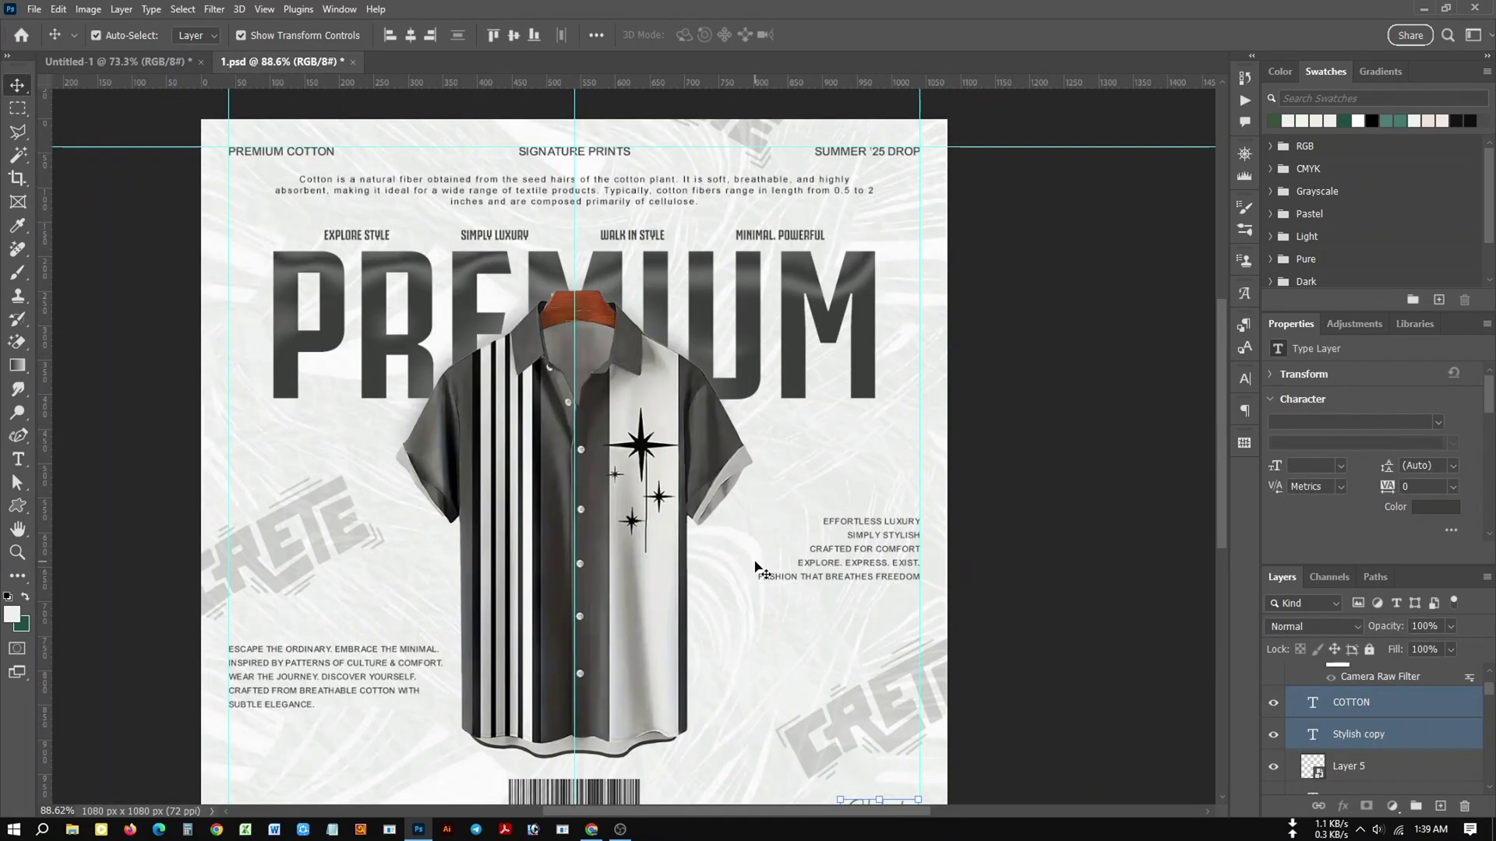
left_click(787, 238)
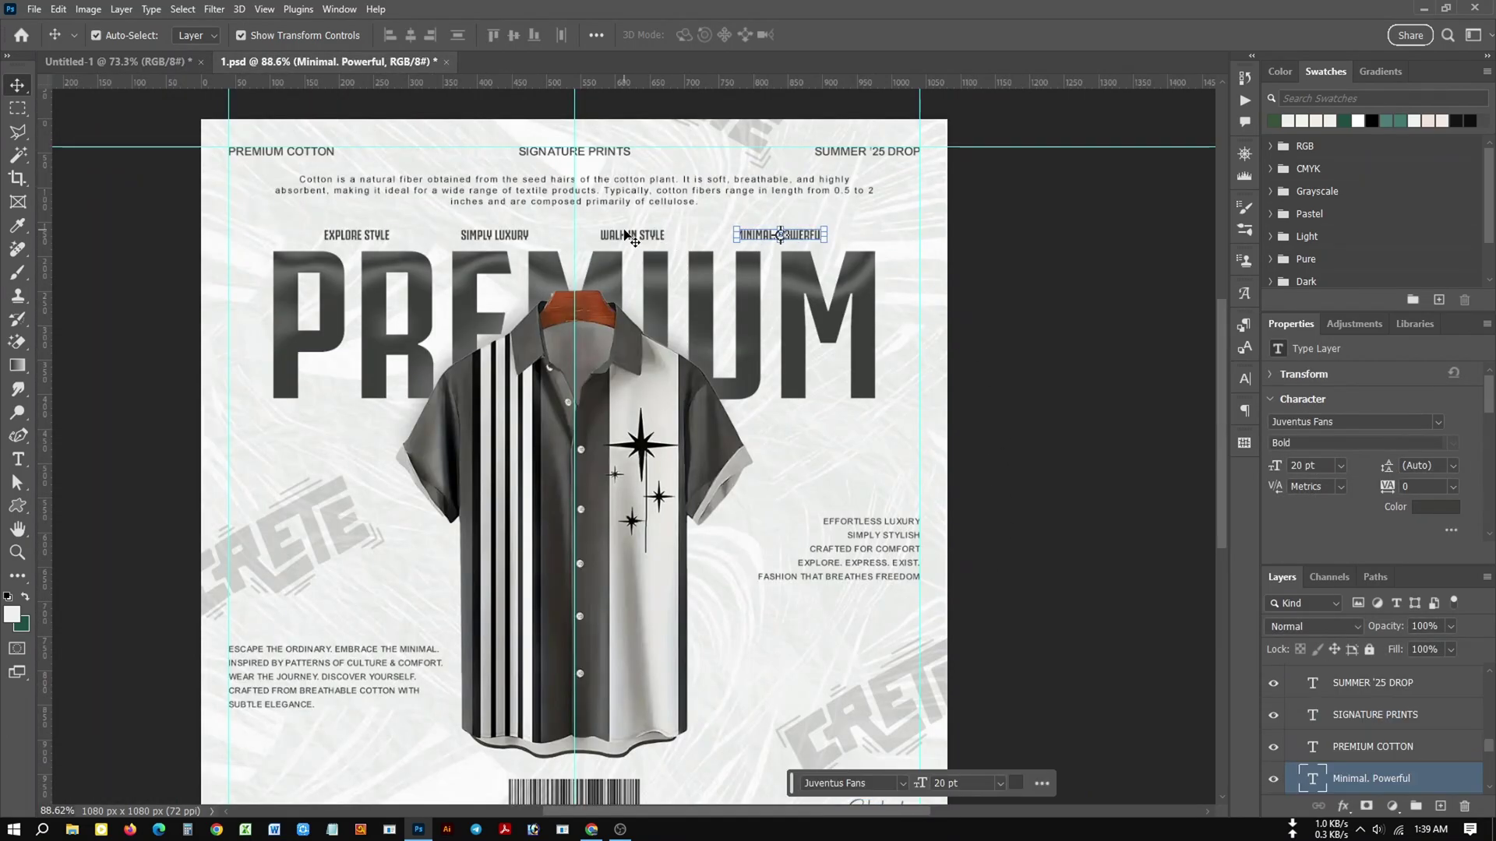
left_click(633, 236, "shift")
left_click(494, 236, "shift")
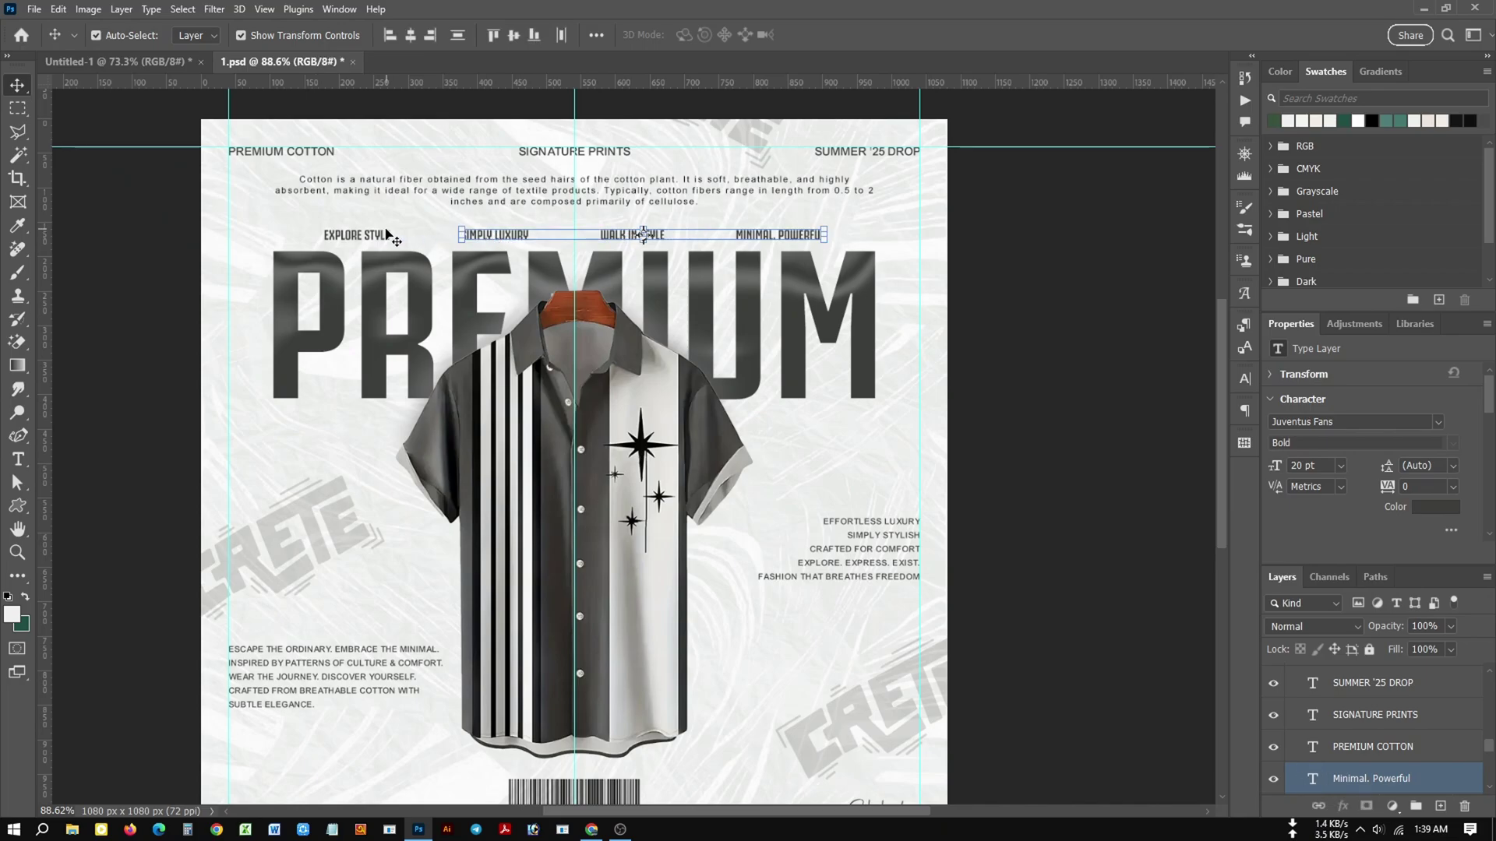
left_click(378, 235, "shift")
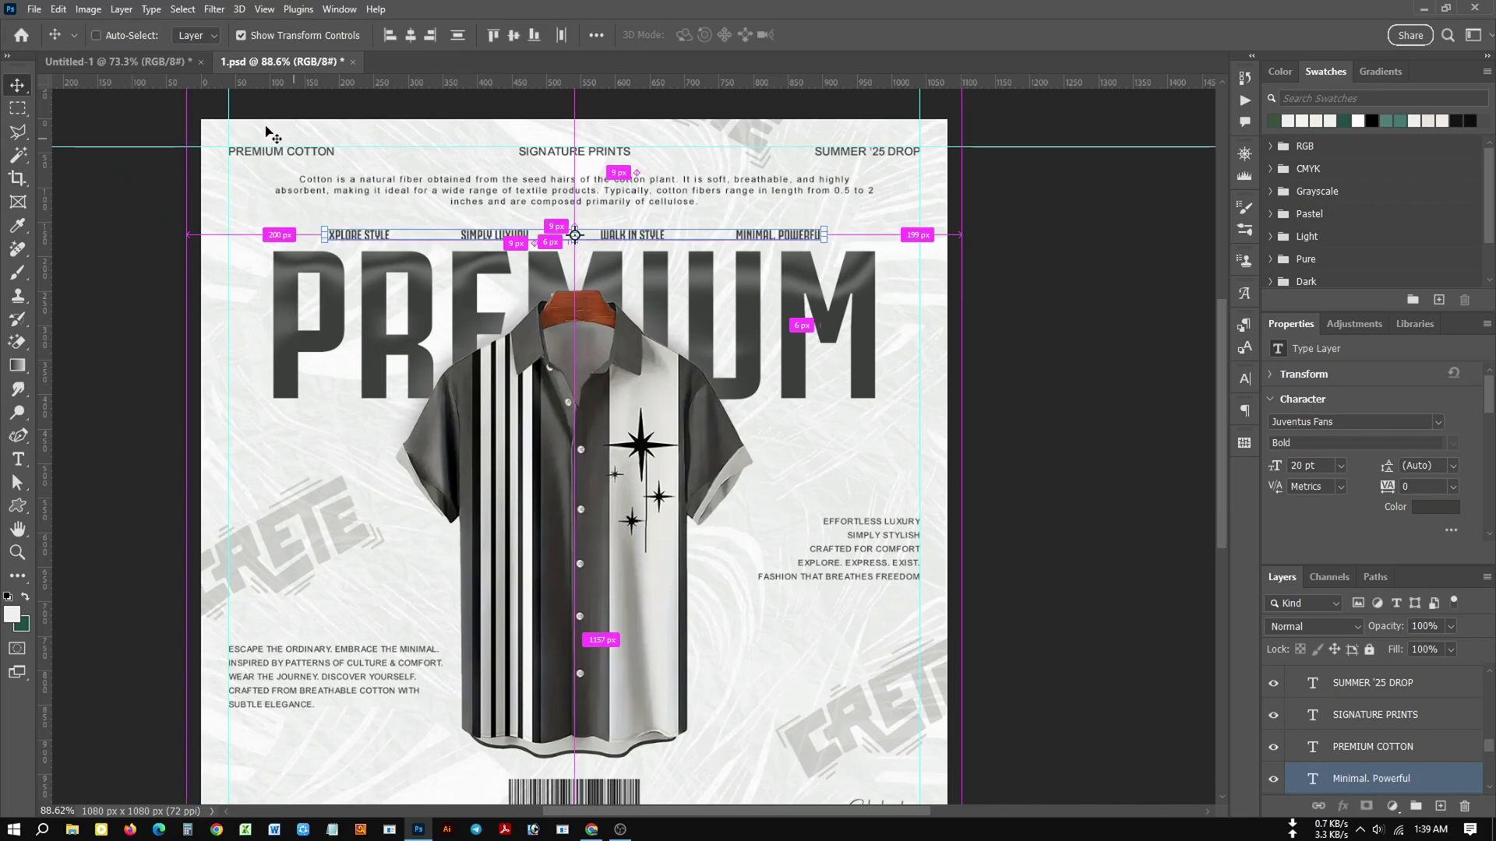
left_click(117, 61)
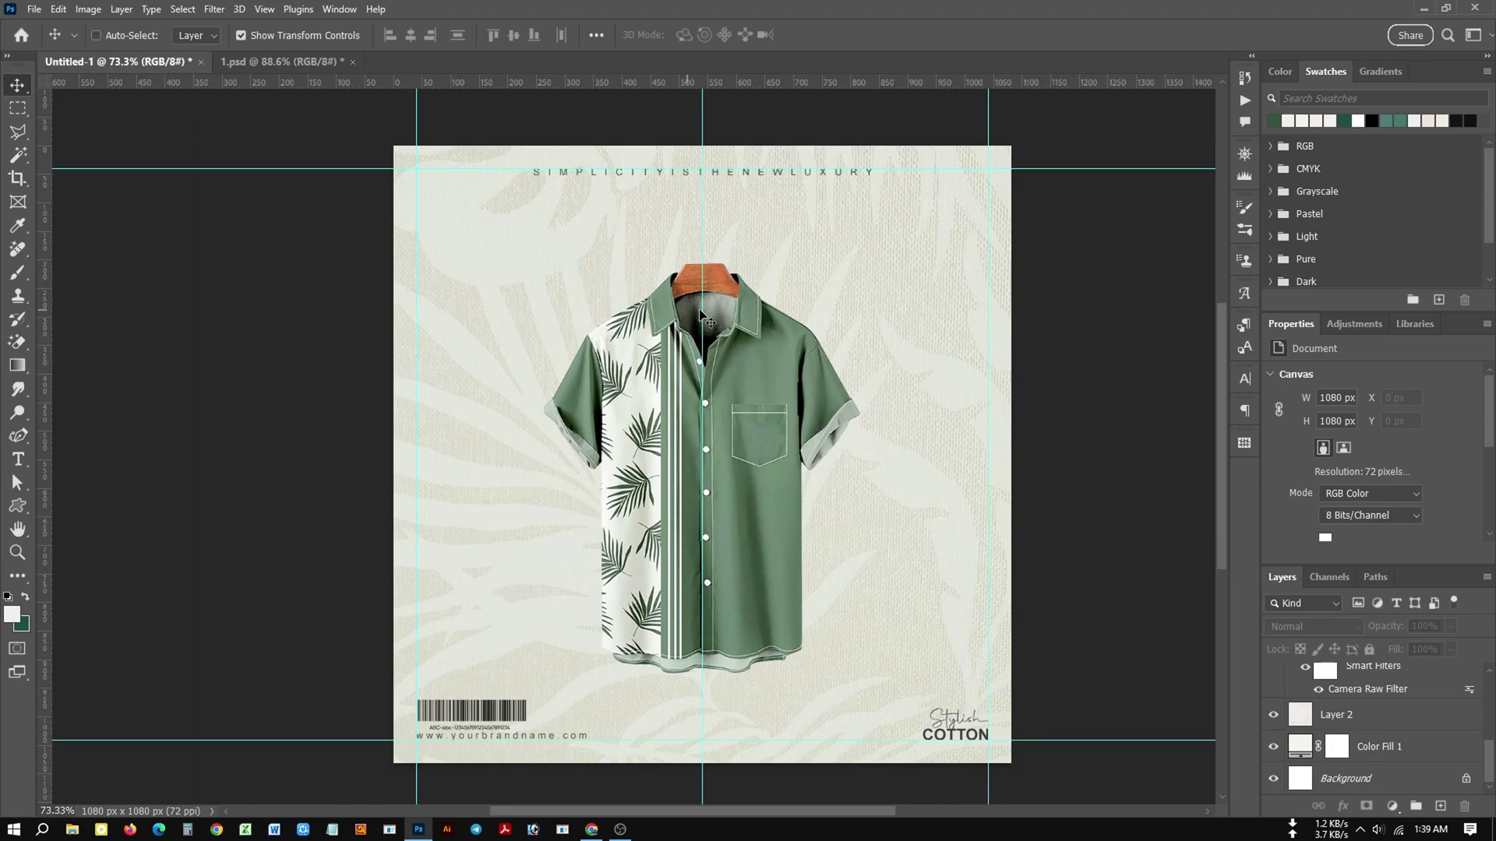
left_click(280, 61)
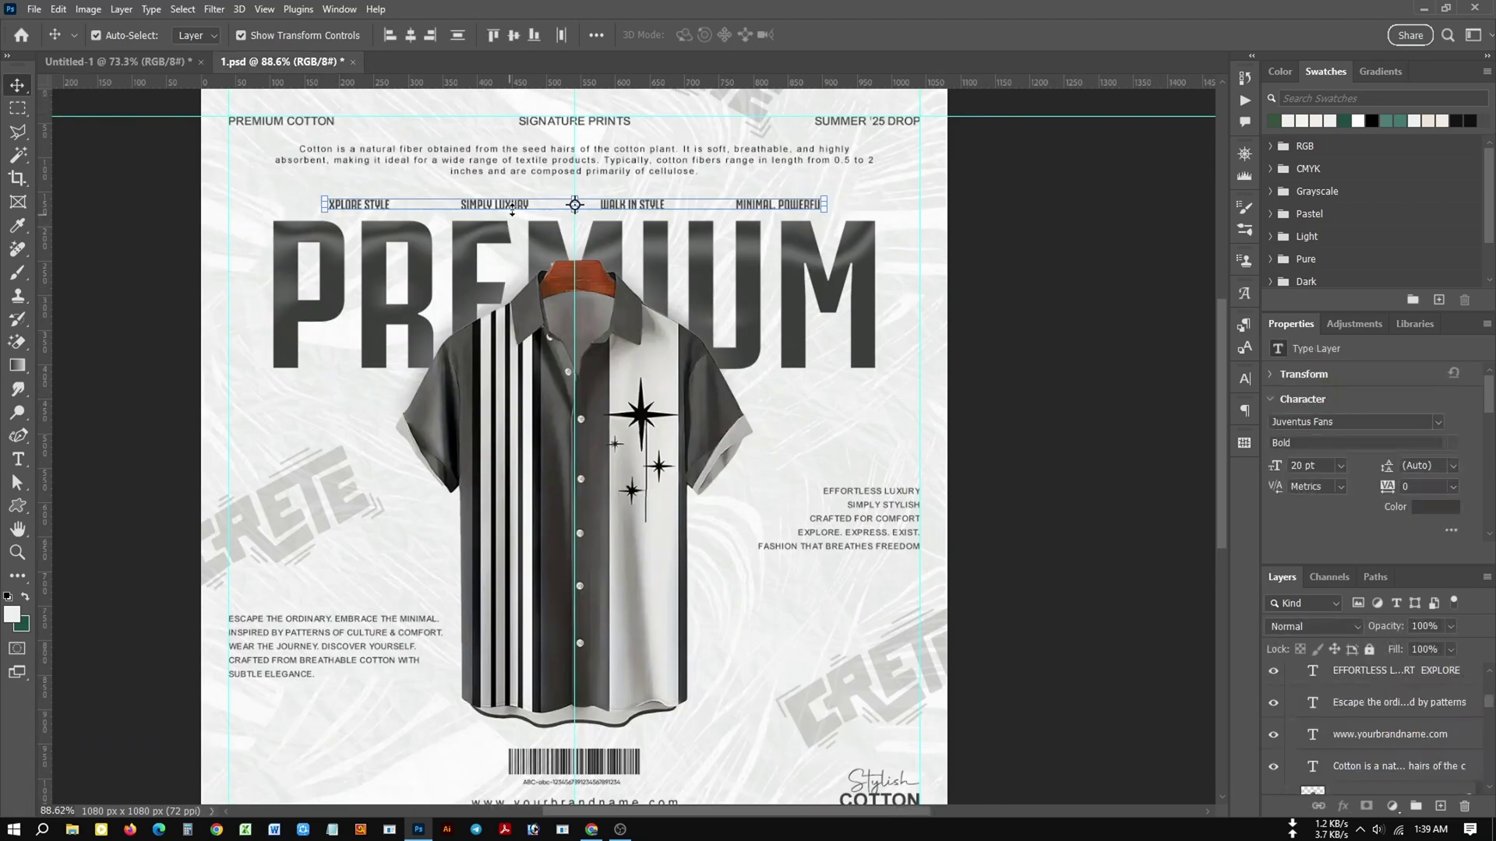
key("ctrl")
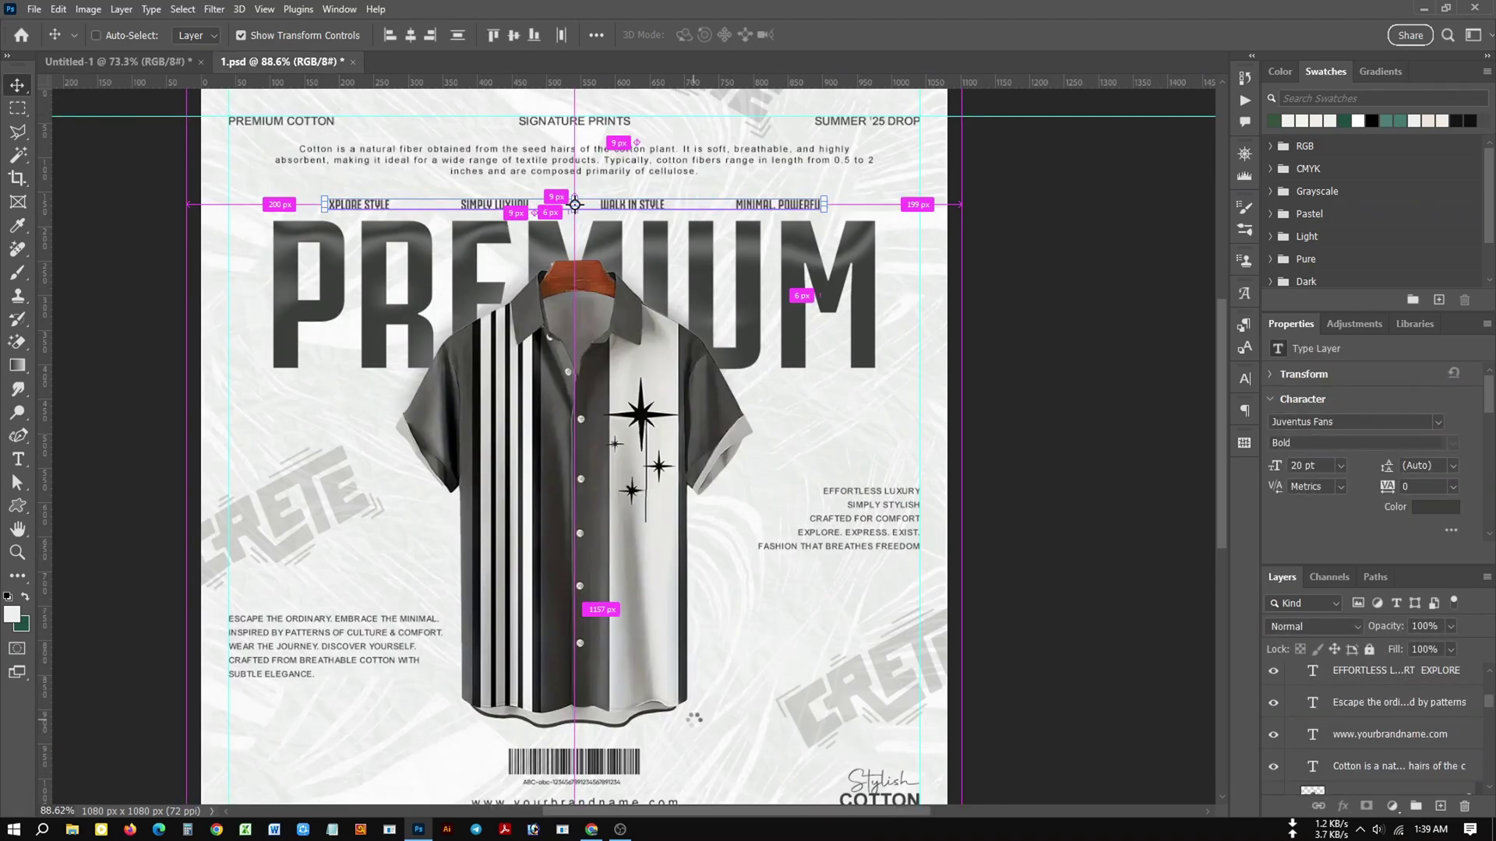
key("ctrl")
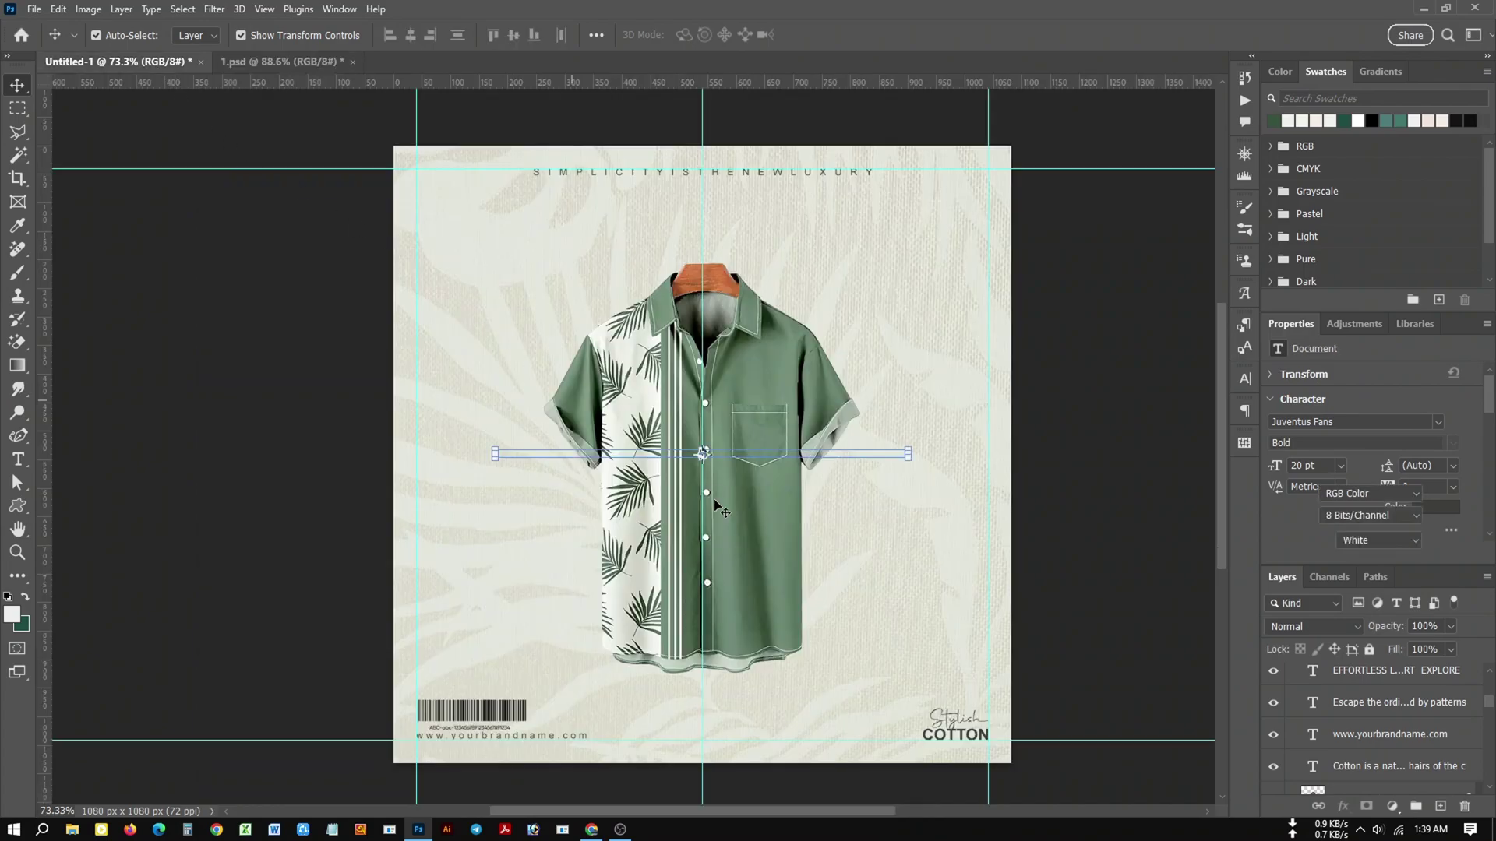
Copy the four labels into the shirt poster, centred just below the tagline.
mouse_move(177, 95)
left_mouse_down()
mouse_move(777, 470)
mouse_move(924, 160)
left_mouse_up()
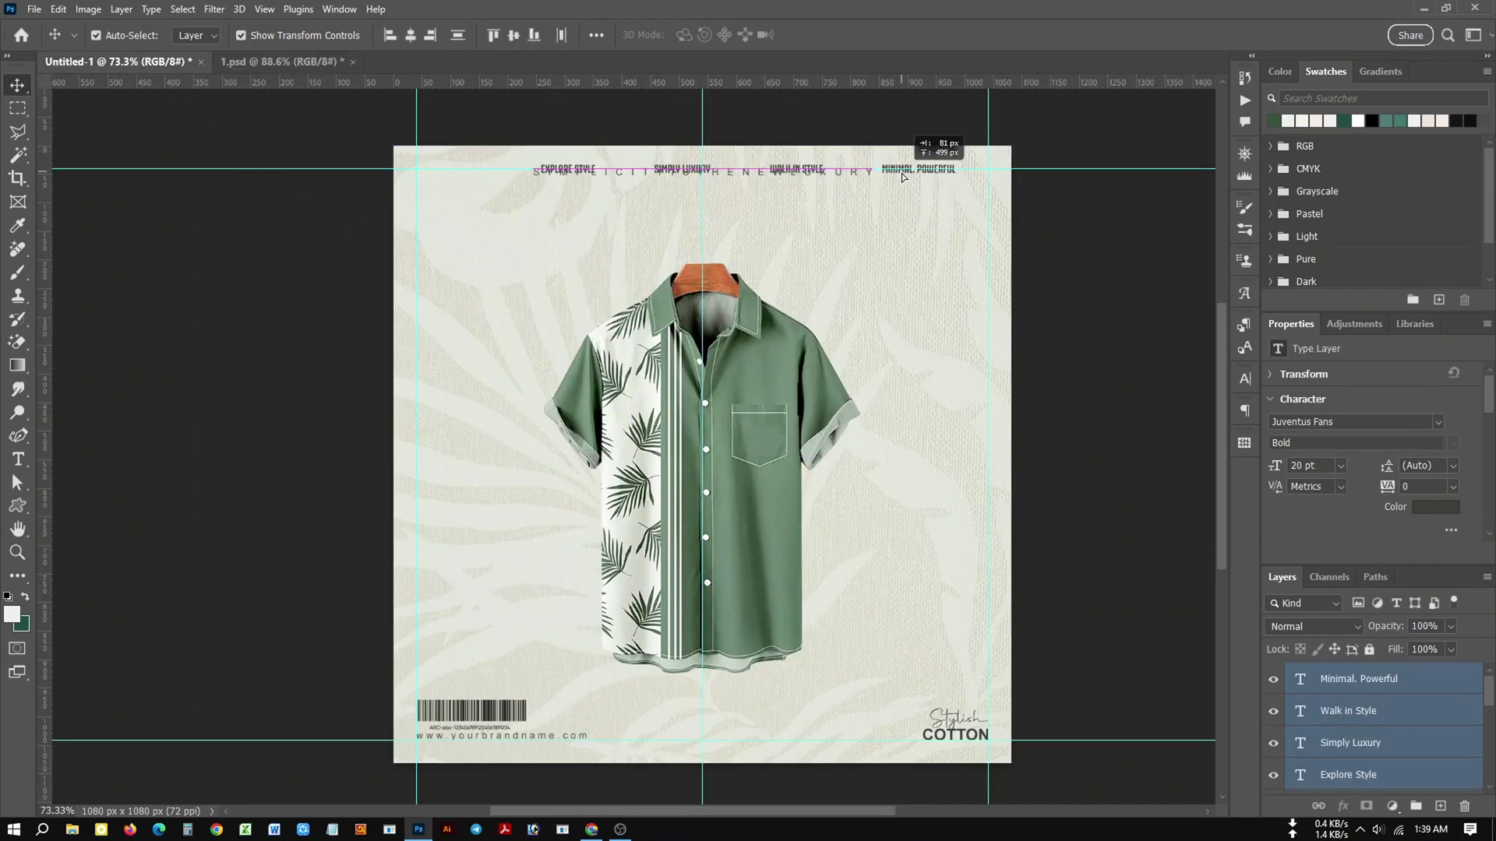
mouse_move(924, 160)
left_mouse_down()
mouse_move(891, 202)
mouse_move(861, 209)
left_mouse_up()
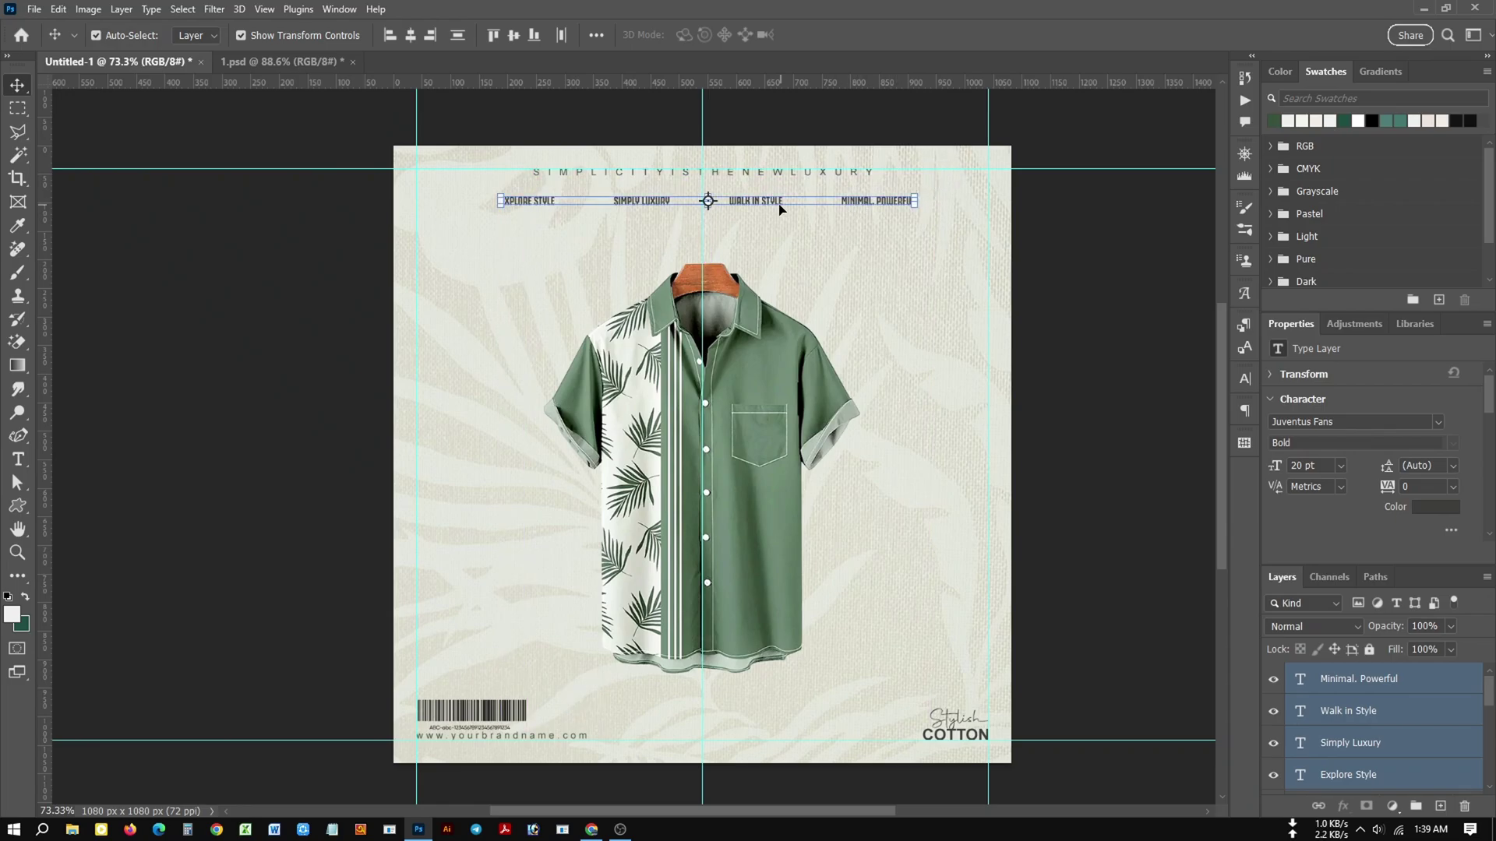
left_click_drag(768, 202, 762, 204)
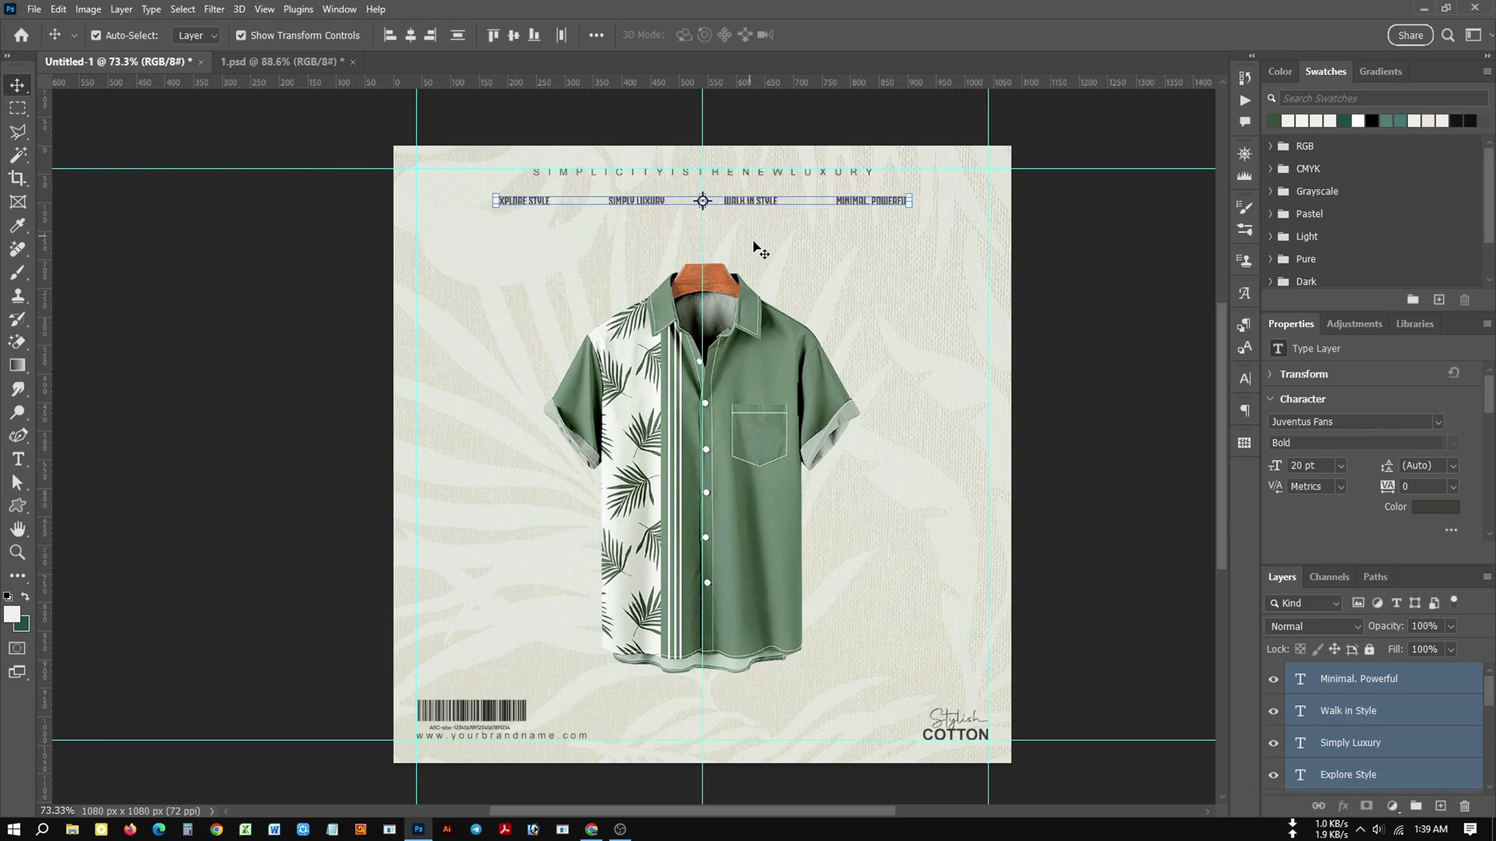
left_click(1101, 412)
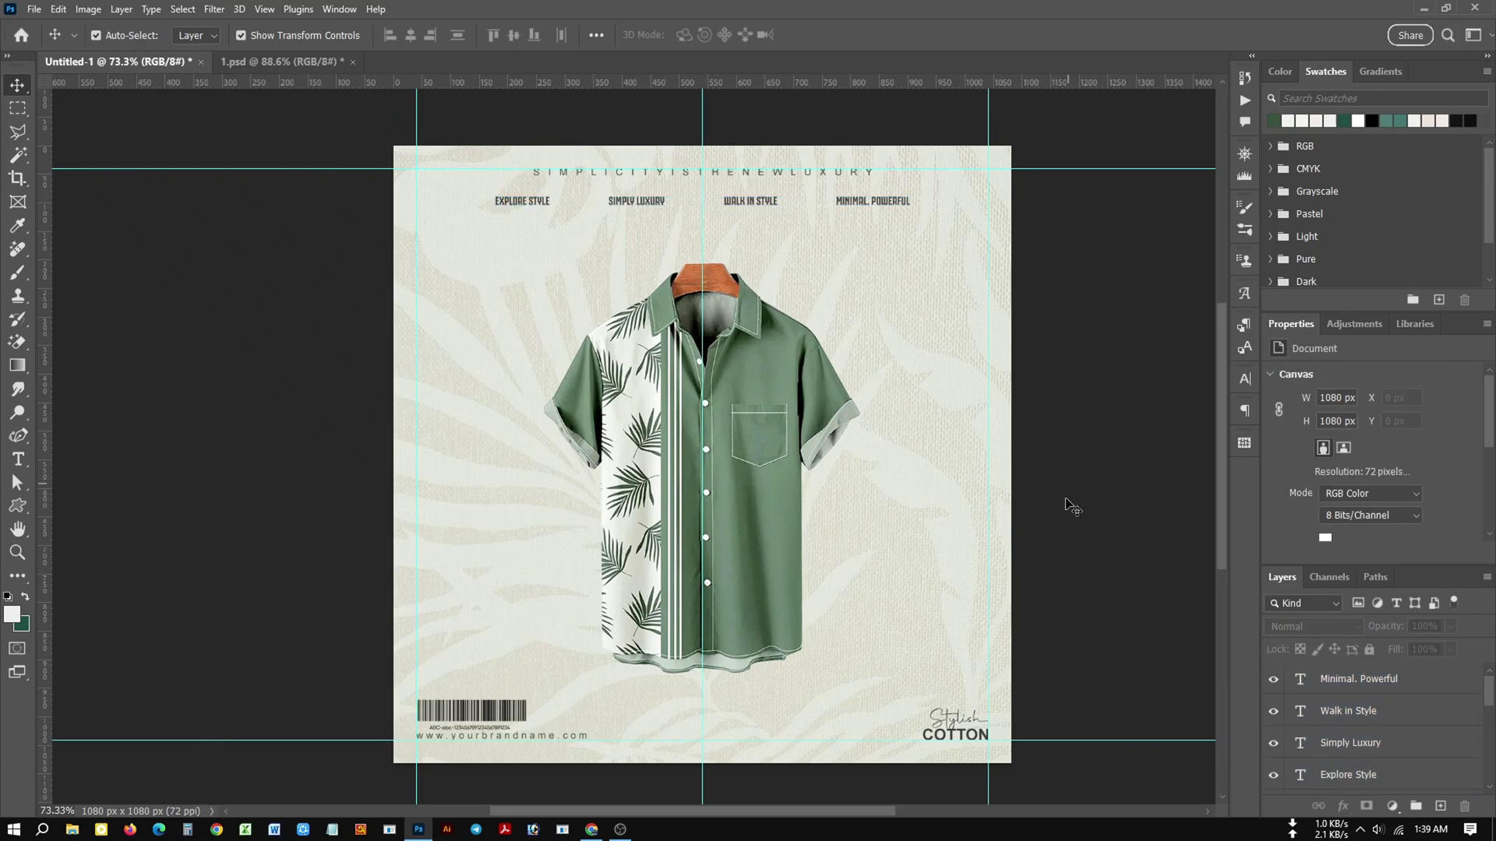
Reselect the four labels to check their row, then deselect and review the layout.
left_click(865, 205)
left_click(752, 201, "shift")
left_click(647, 201, "shift")
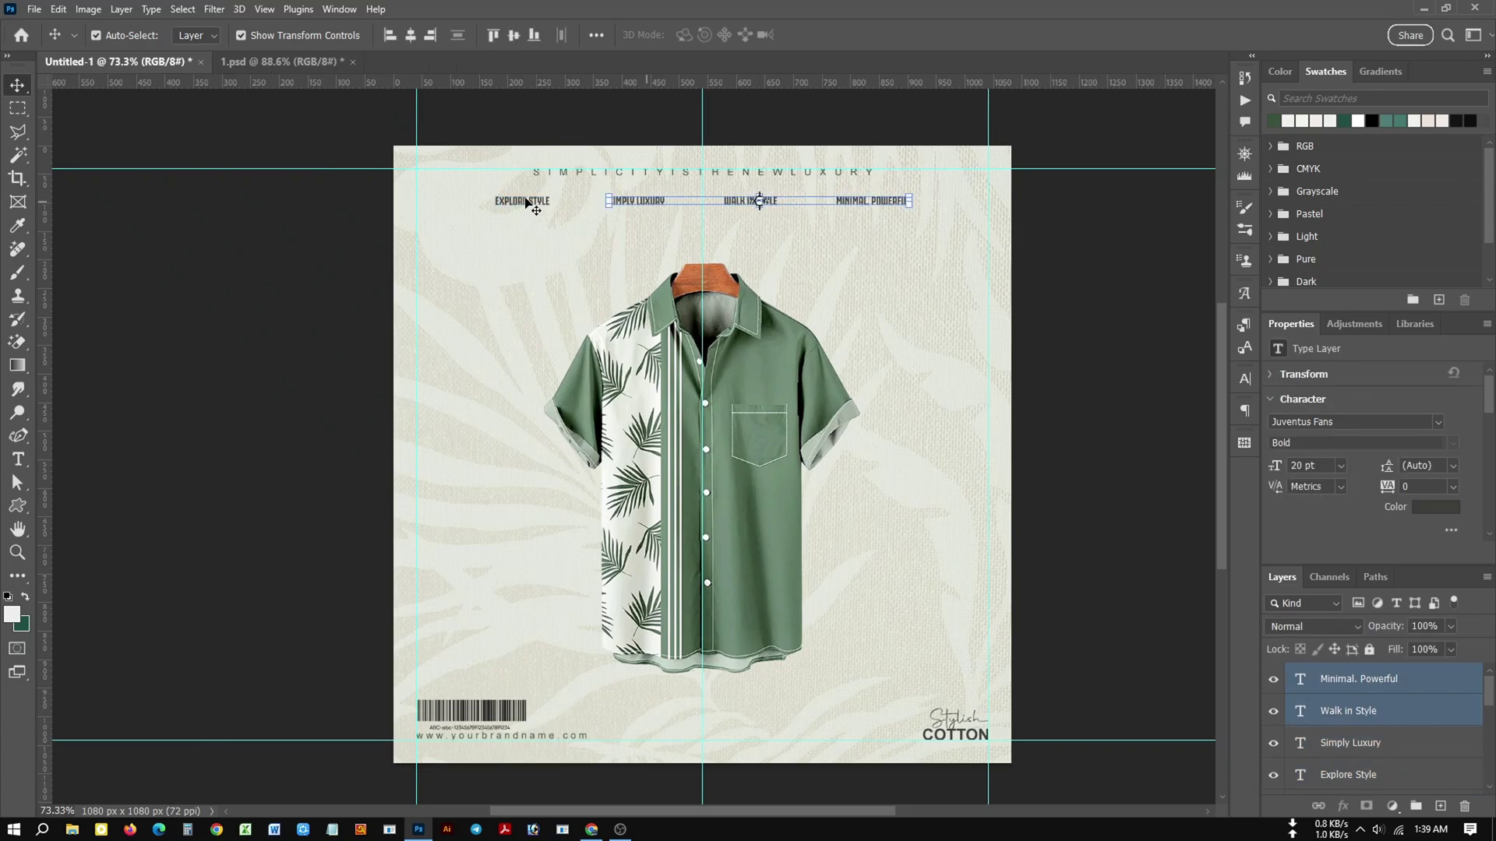
left_click(526, 203, "shift")
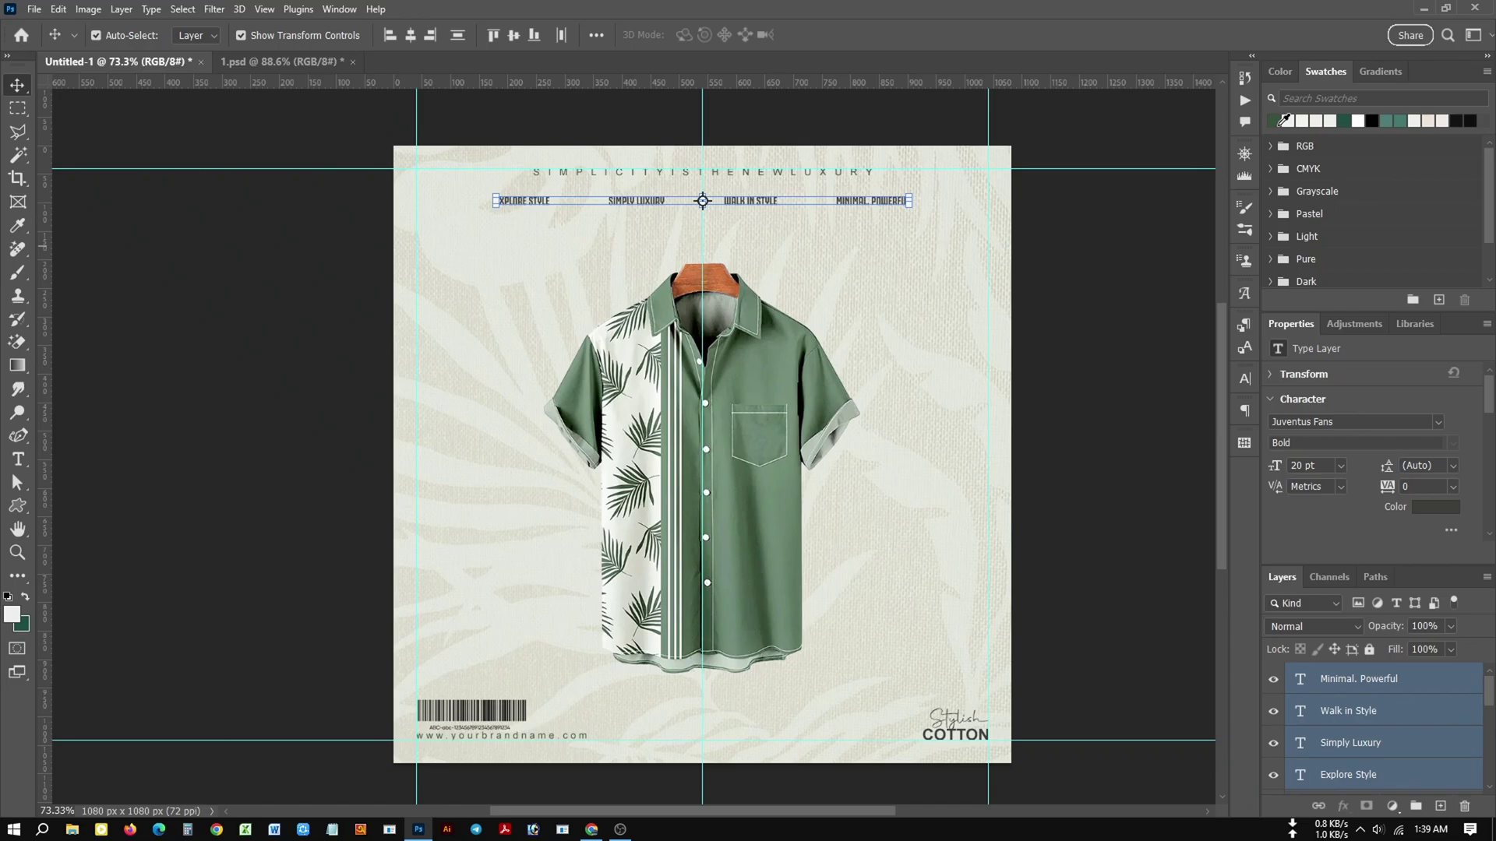
left_click(1091, 393)
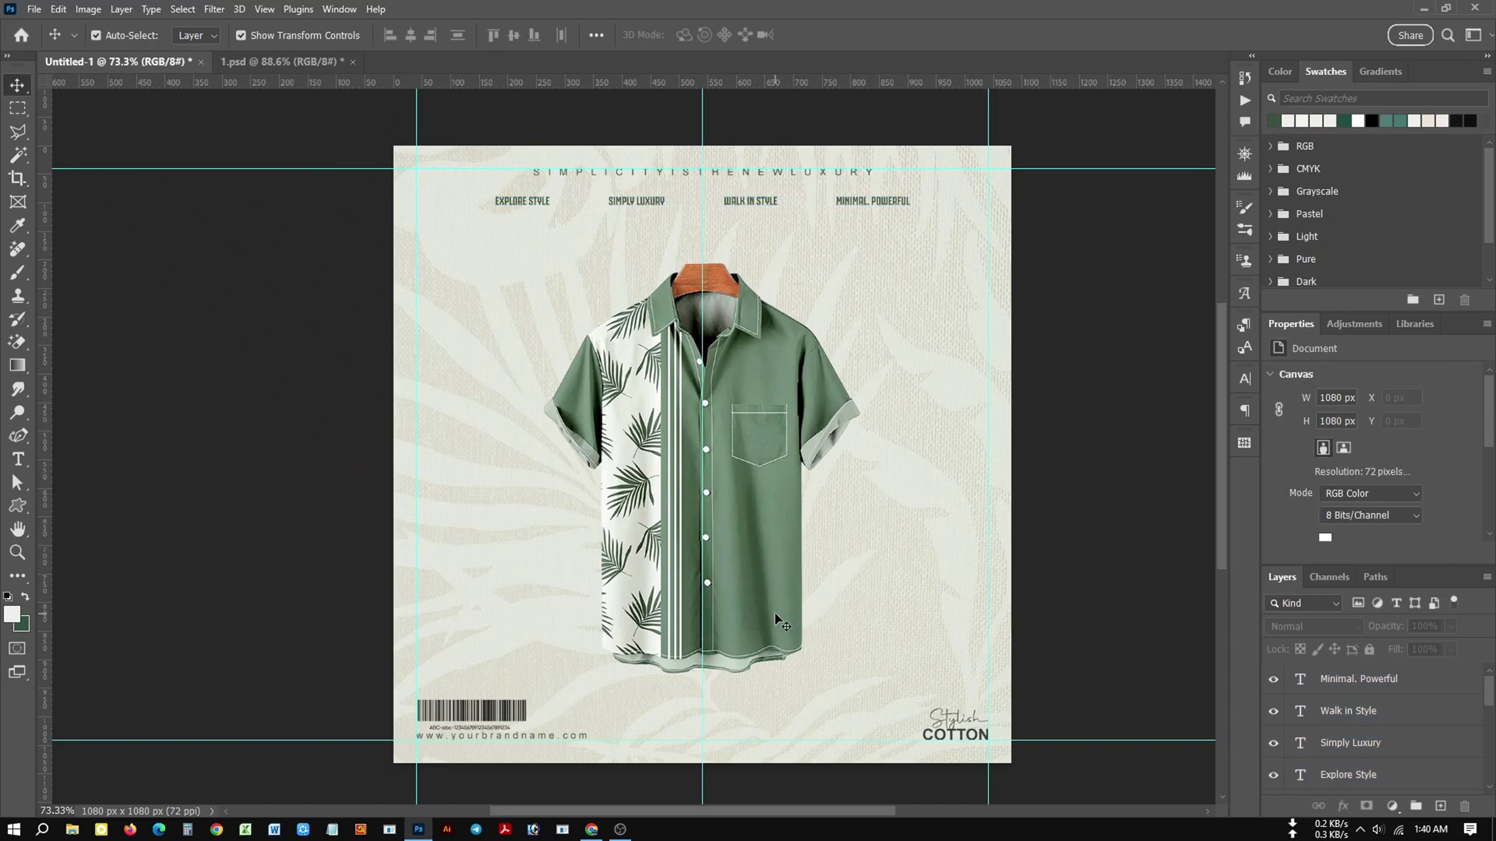
scroll(752, 670, "down", 1)
scroll(767, 644, "up", 2)
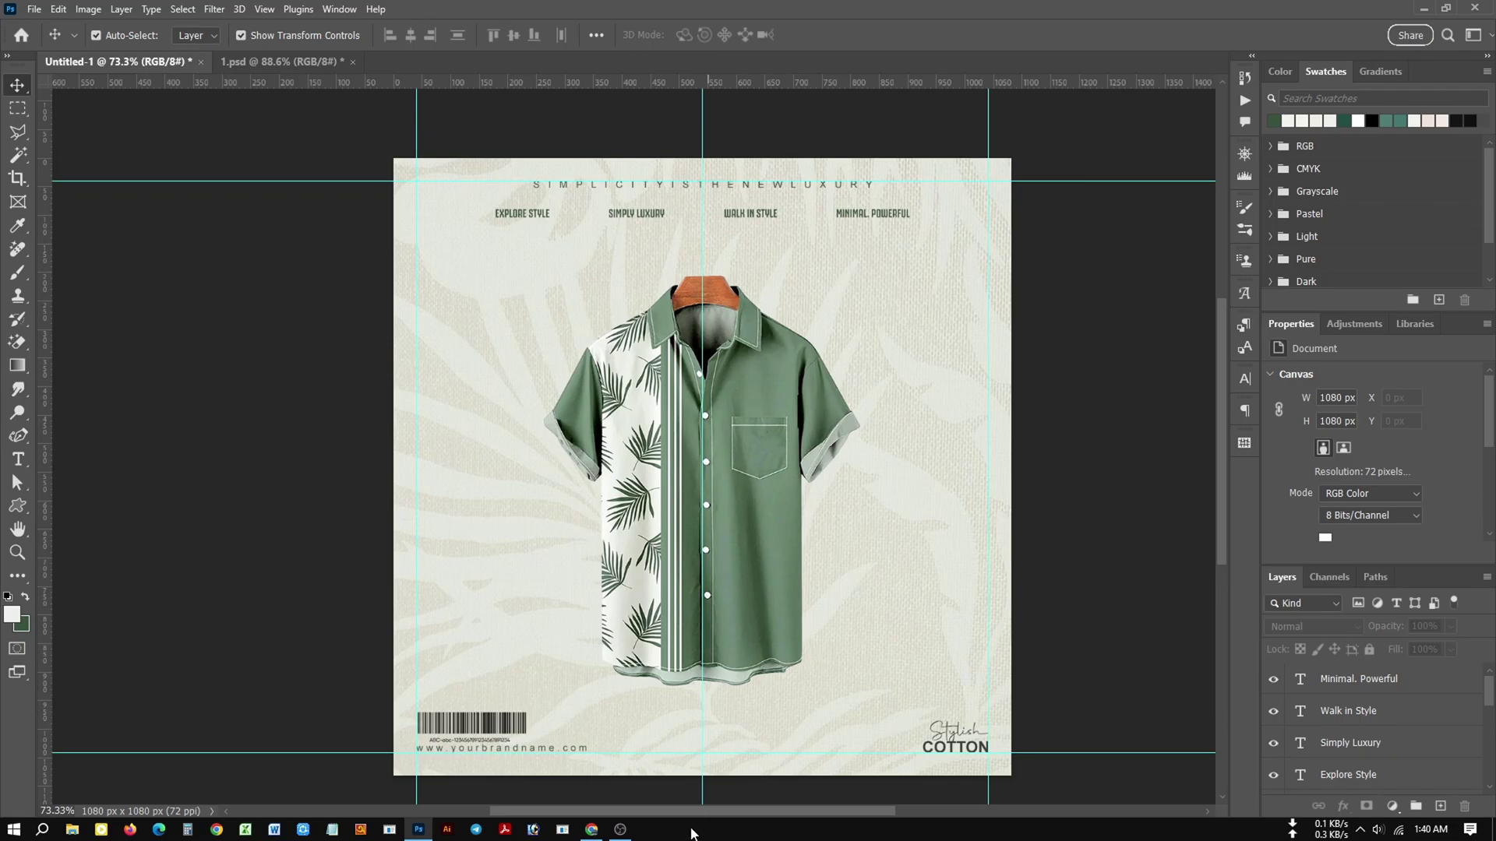
Highlight ChatGPT's minimalist body paragraph about timeless cotton fashion and return to Photoshop.
left_click(591, 829)
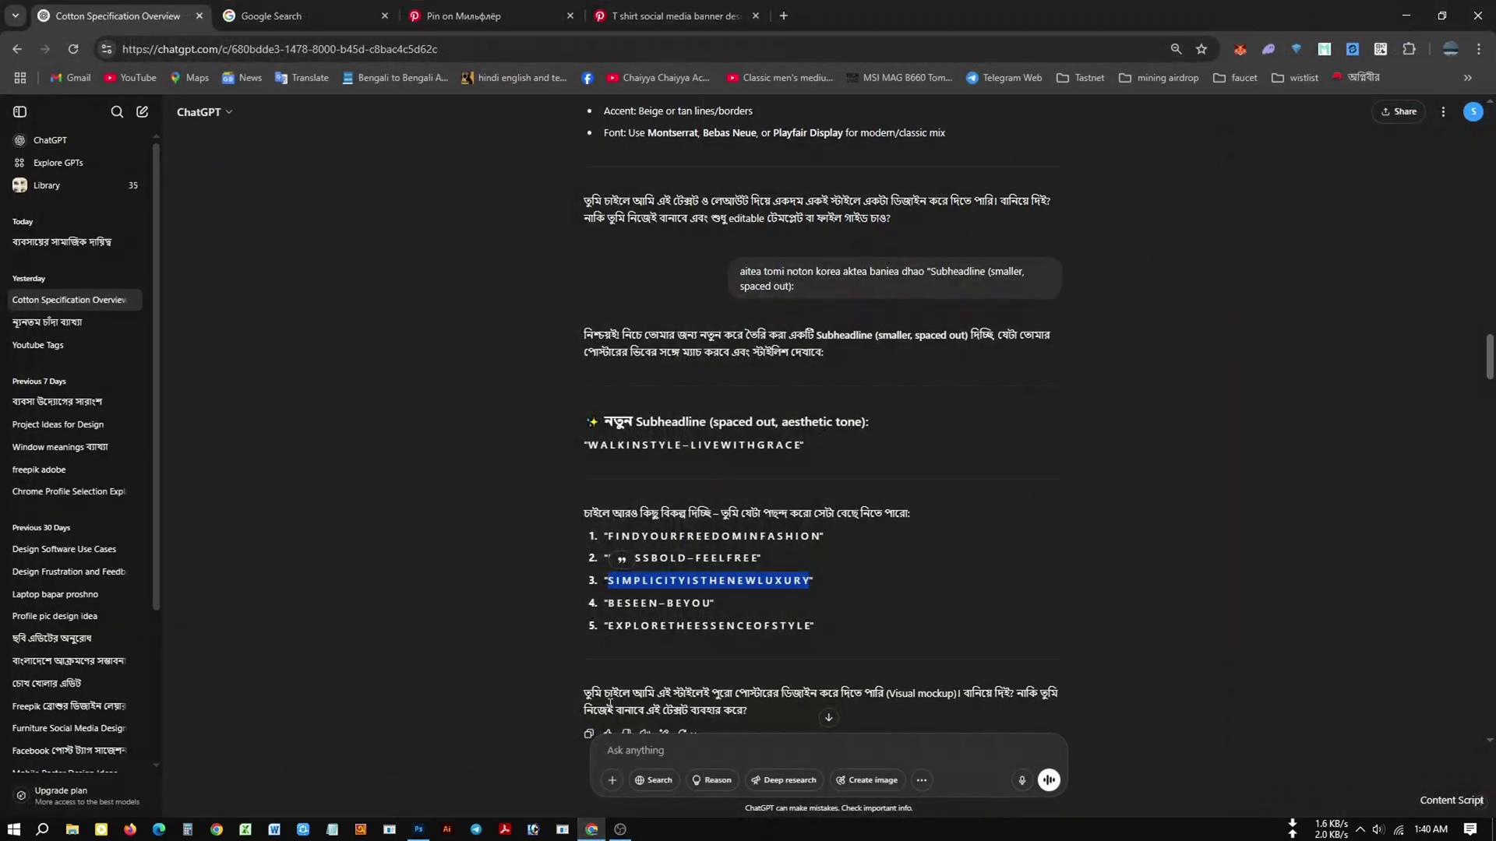
scroll(665, 625, "up", 3)
scroll(665, 625, "up", 2)
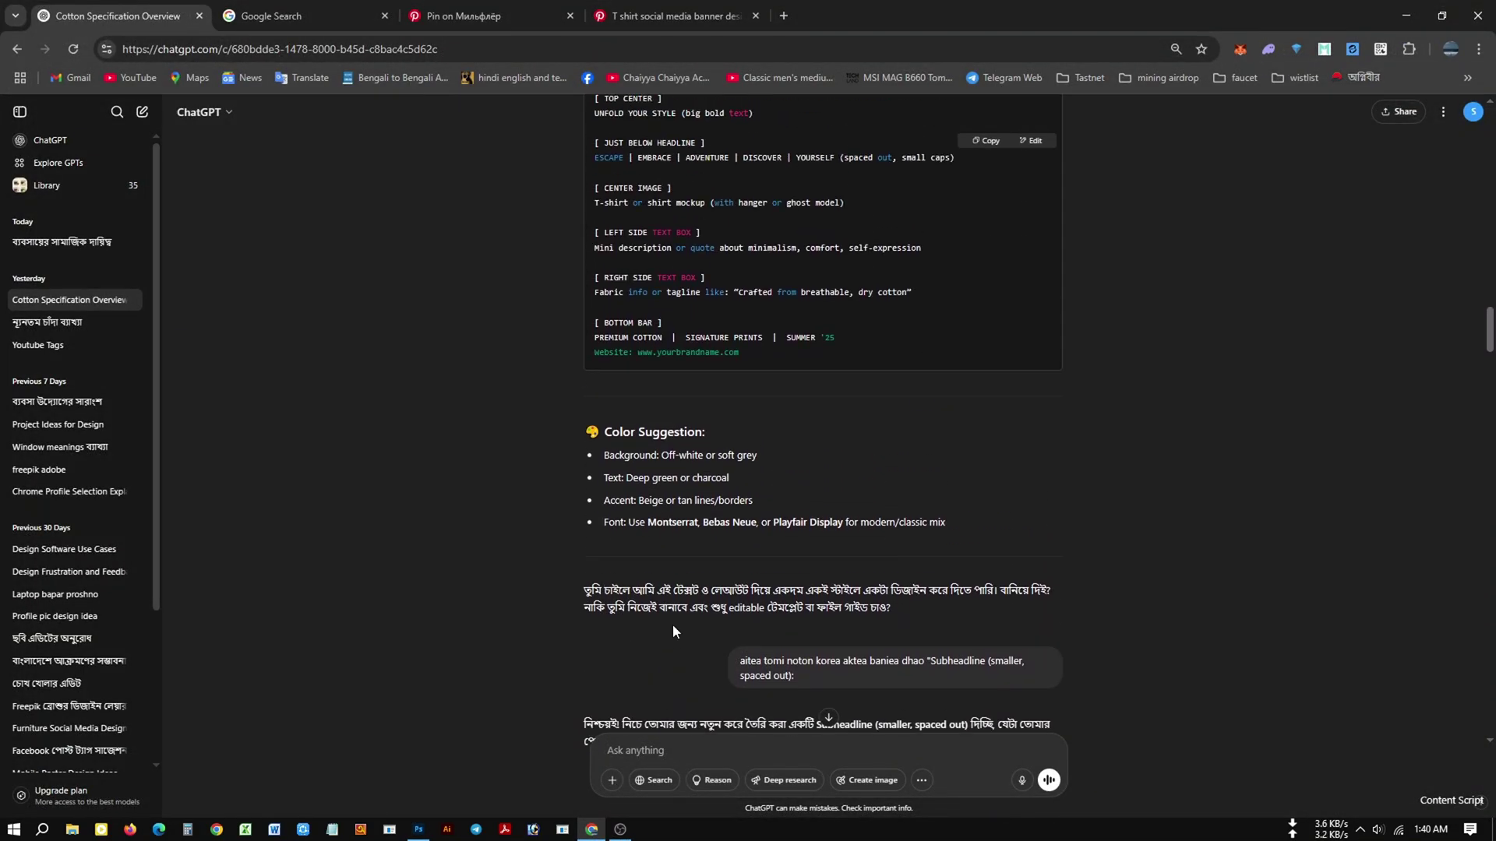
scroll(673, 632, "up", 3)
scroll(644, 647, "up", 5)
scroll(616, 664, "down", 2)
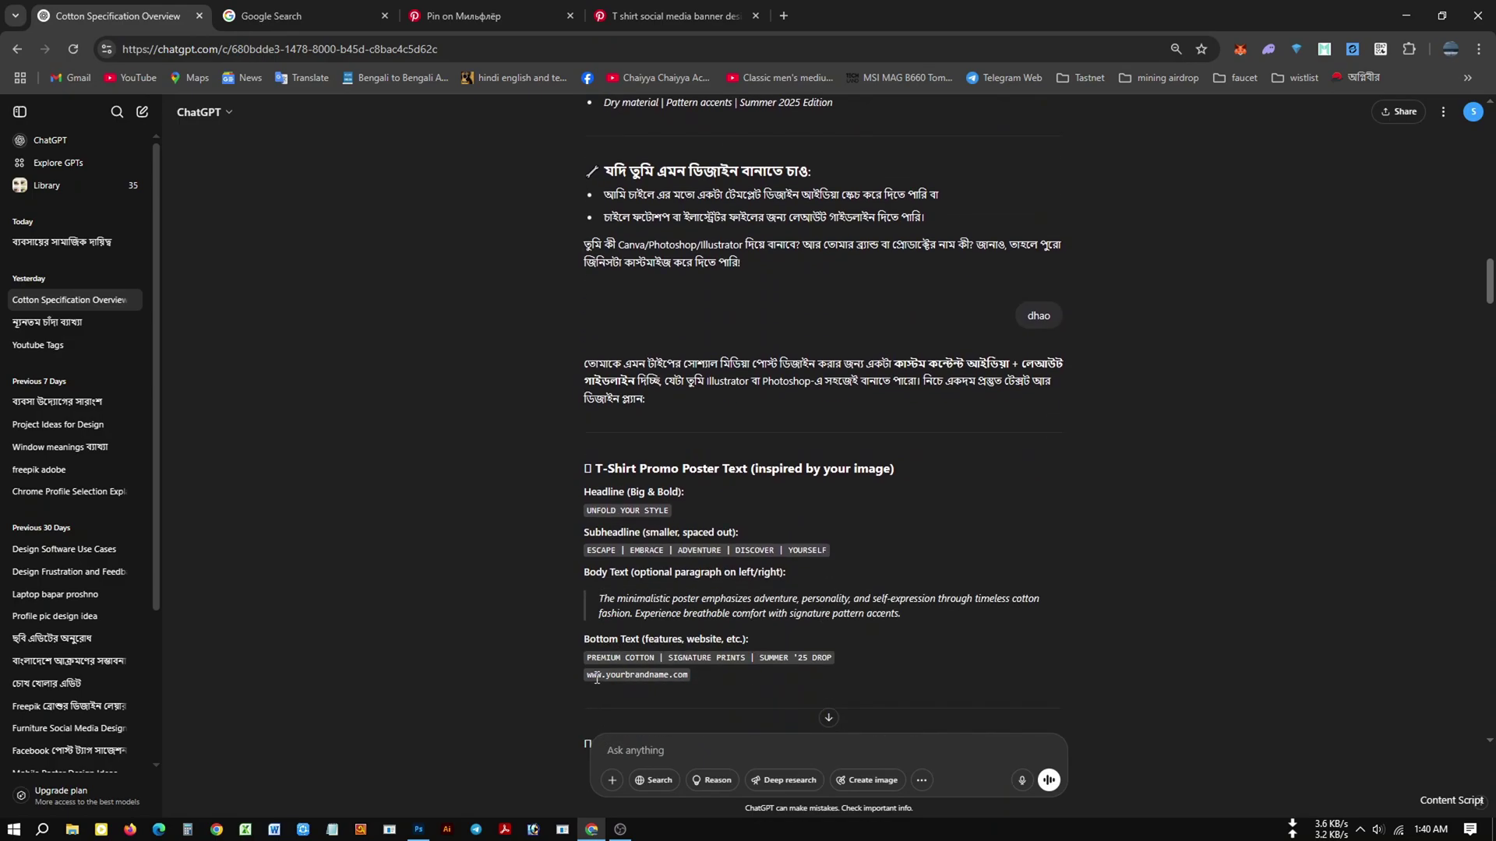
left_click_drag(601, 599, 916, 616)
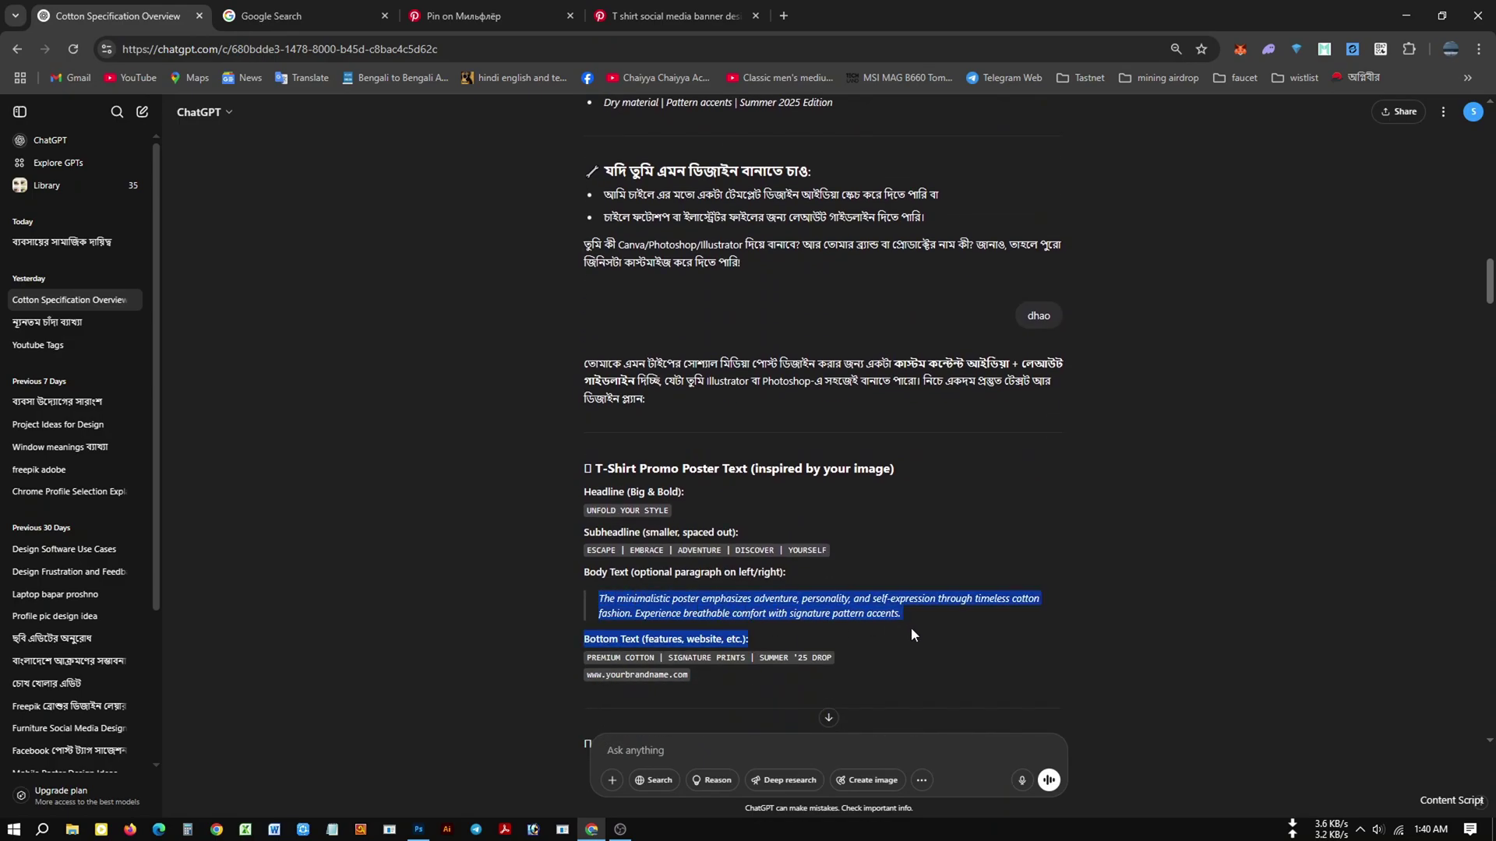
key("alt+Tab")
Paste the copied paragraph into a new paragraph text box left of the shirt.
left_click(973, 296)
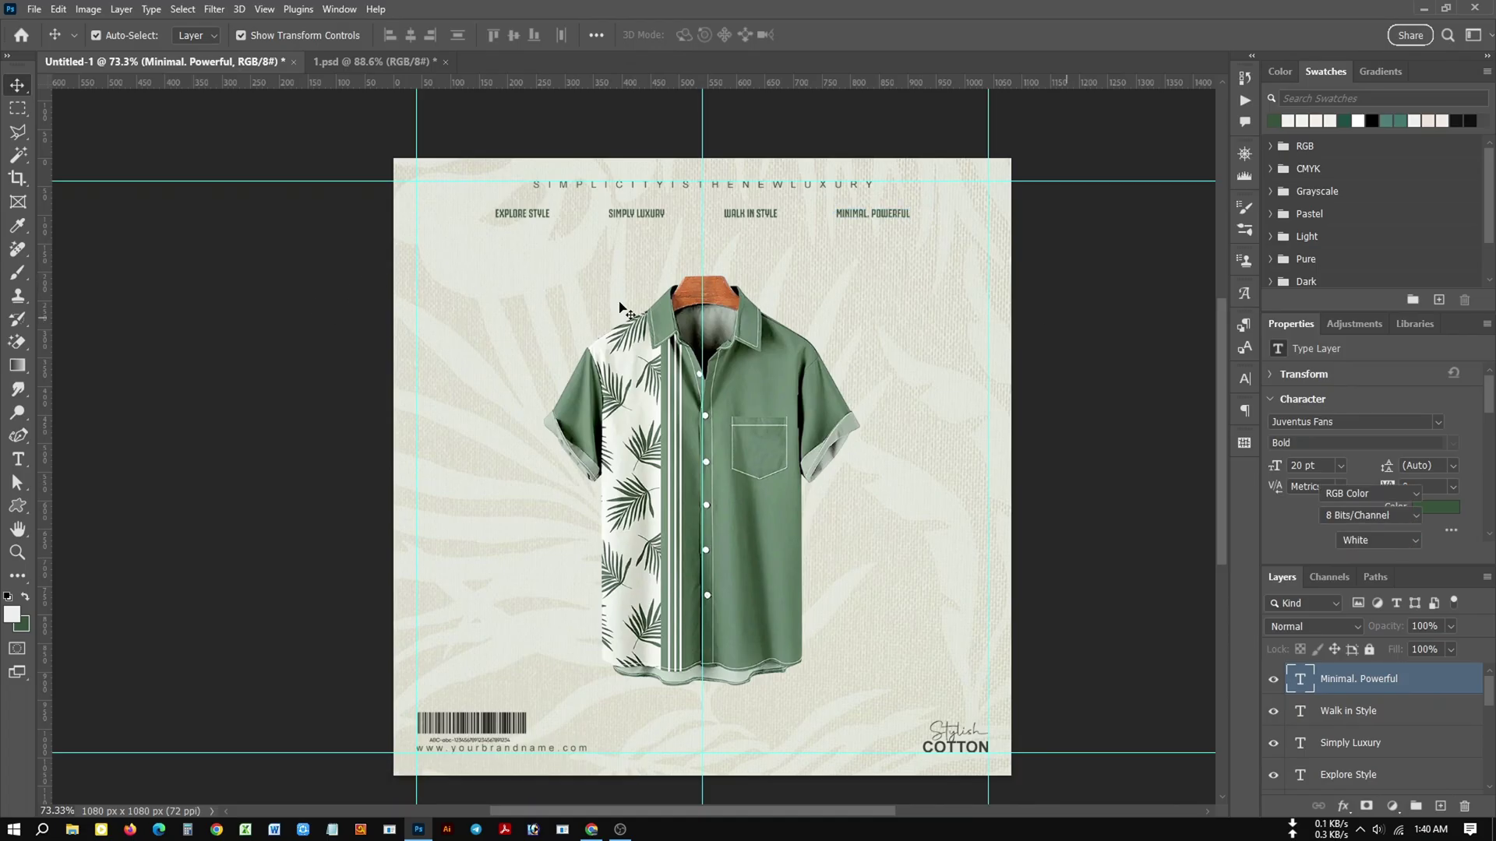
left_click(18, 459)
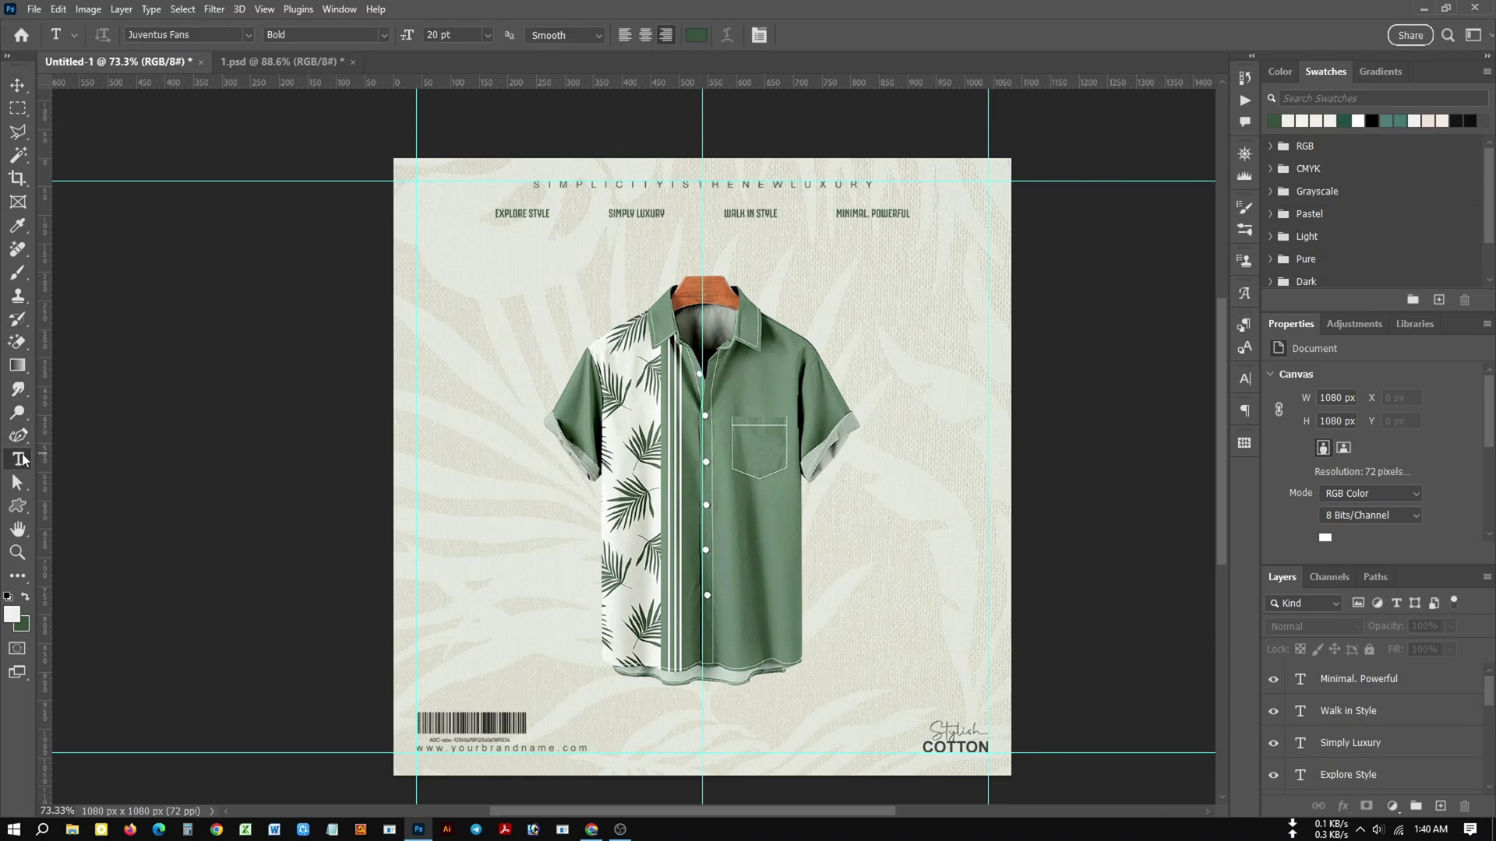
left_click_drag(420, 485, 501, 711)
left_click_drag(508, 609, 501, 649)
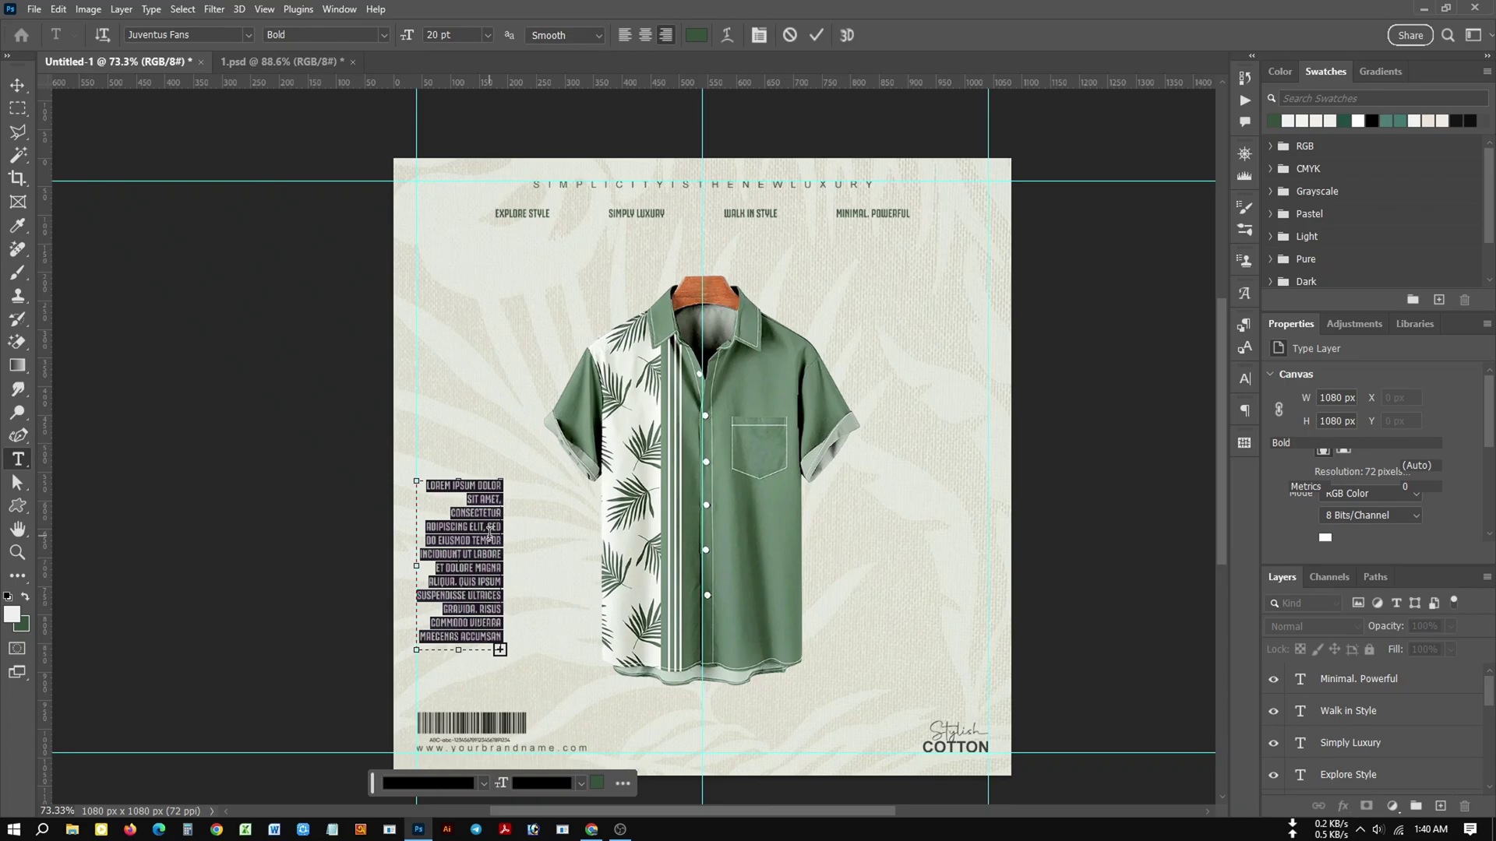
key("ctrl+v")
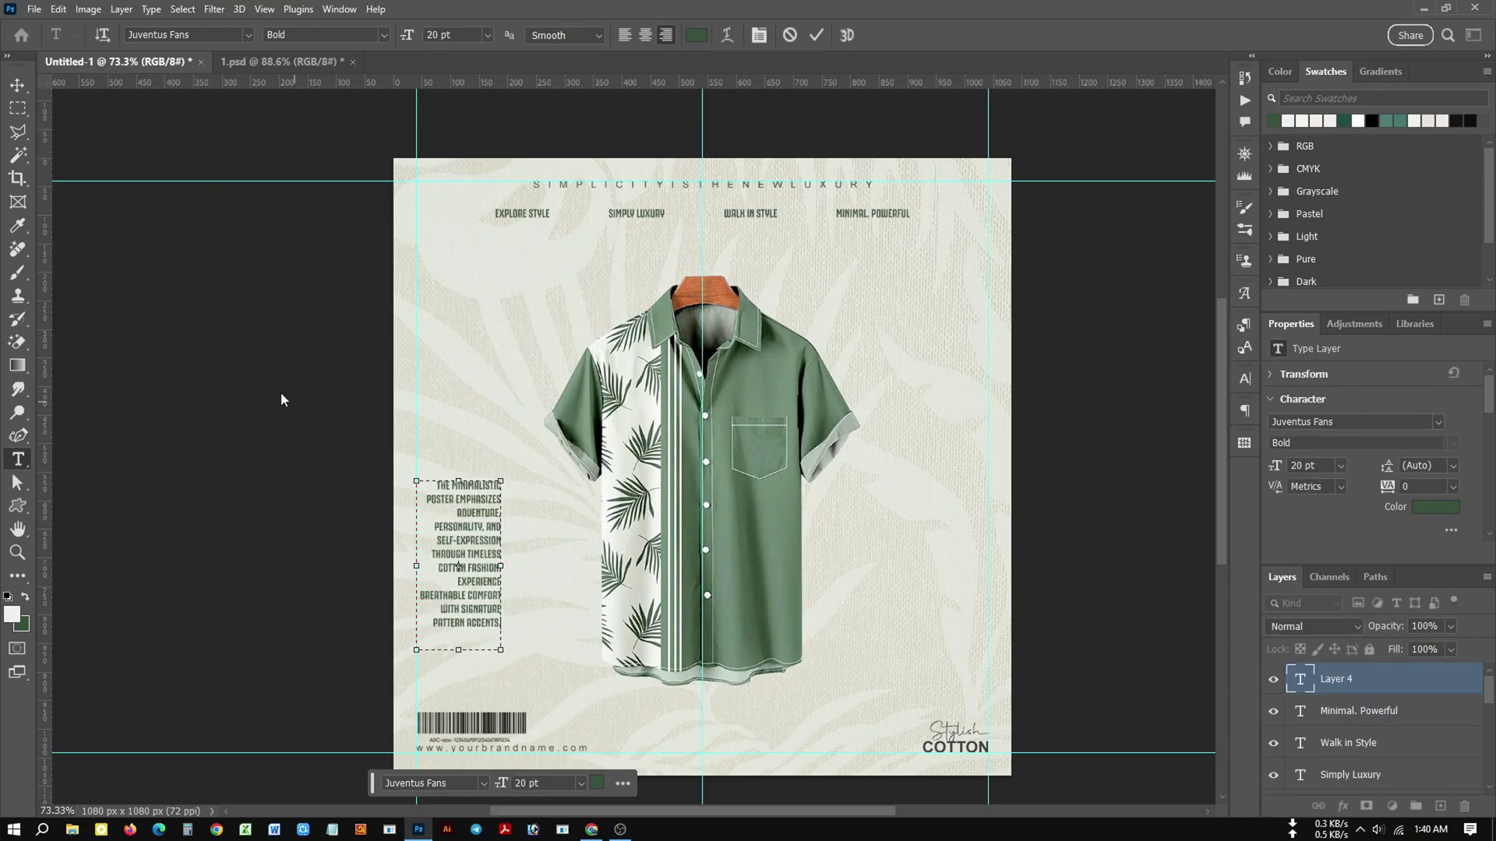
left_click(17, 84)
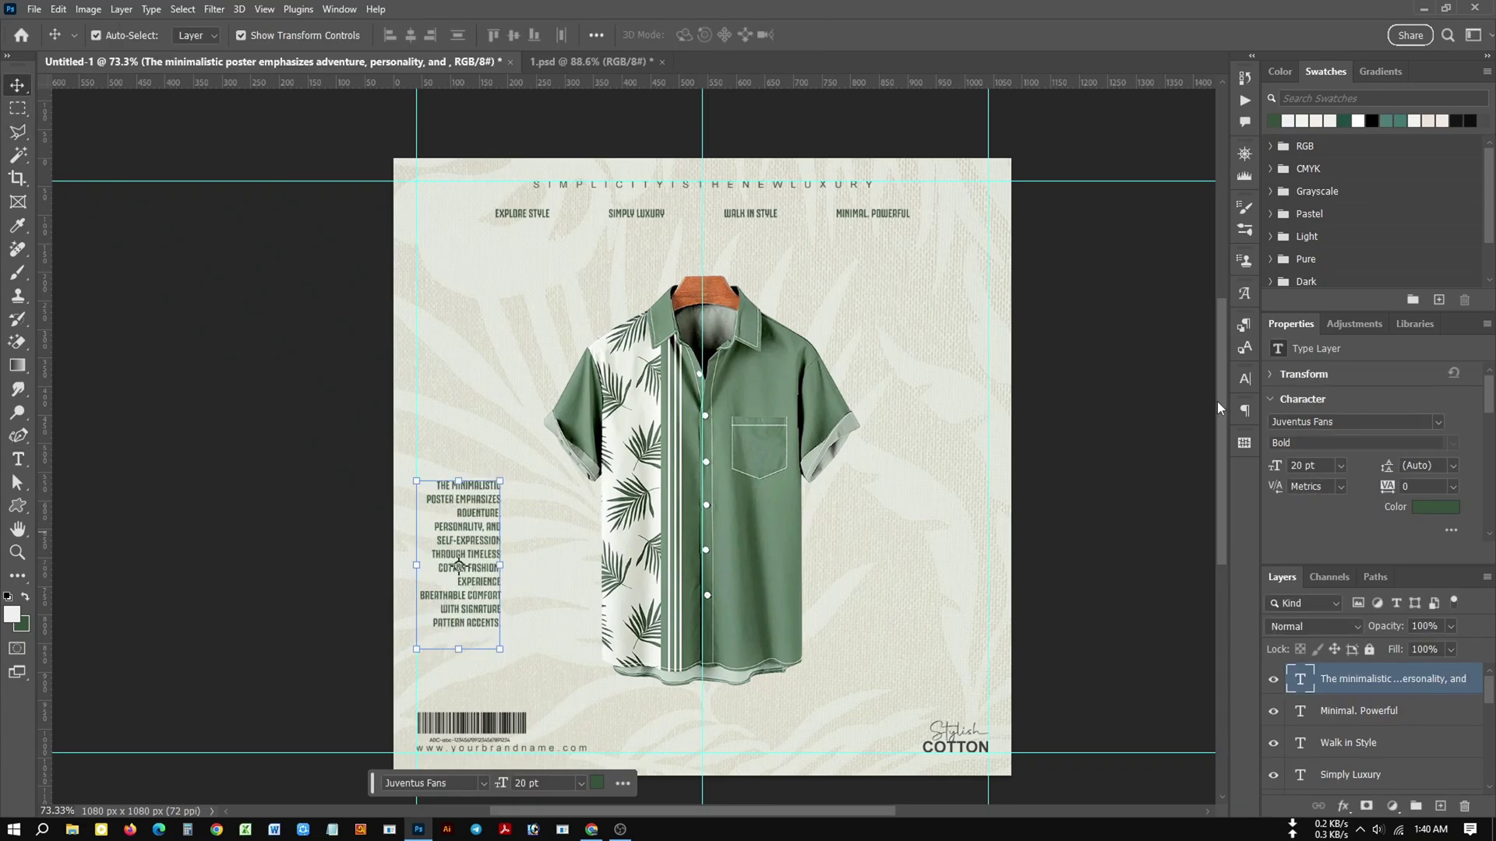
Left-align the paragraph text and reselect it for review.
left_click(1245, 412)
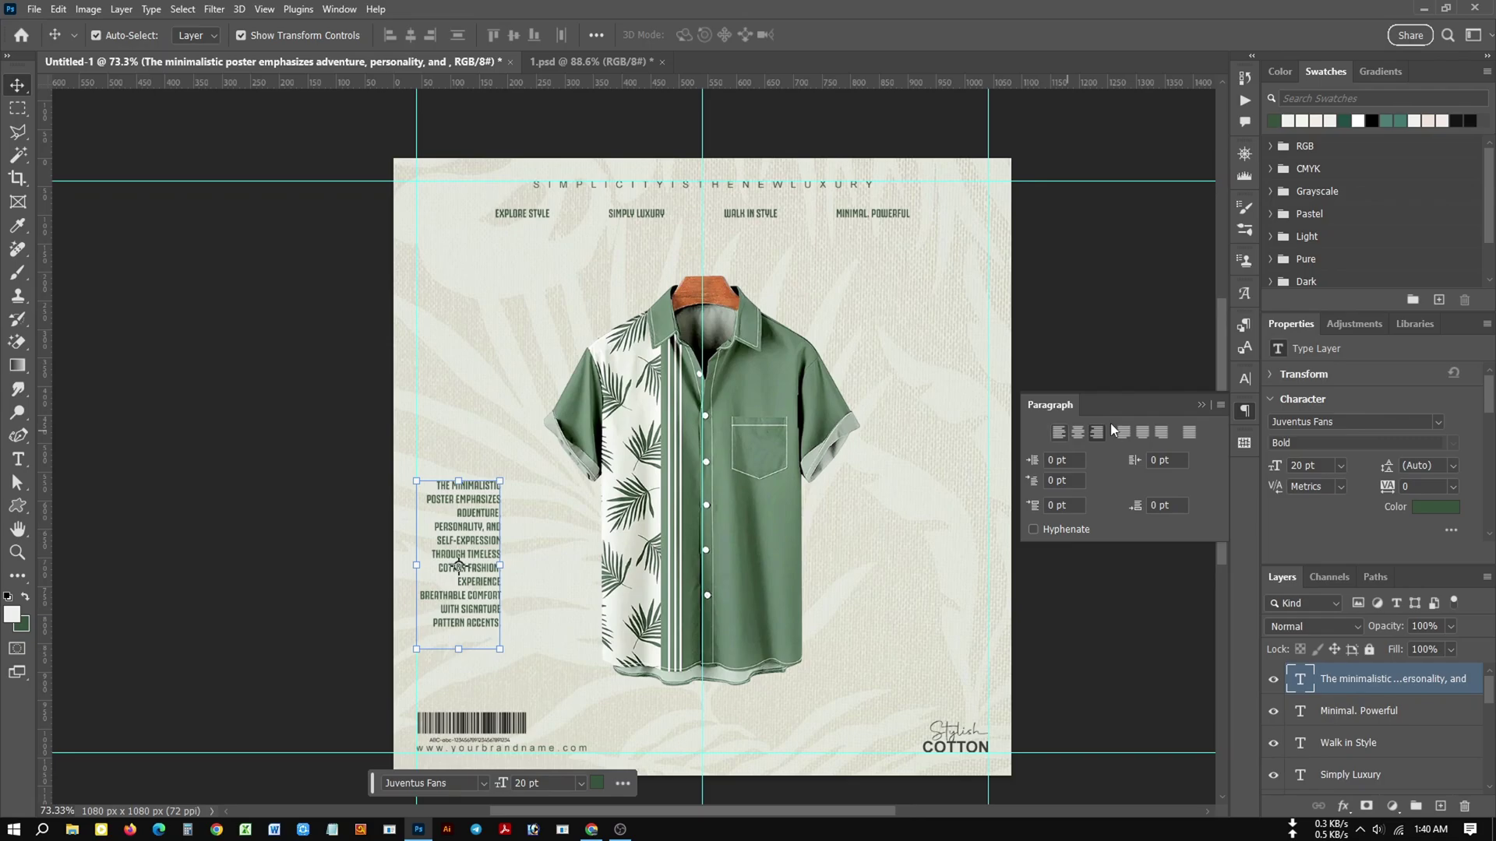
left_click(1059, 431)
left_click(1198, 405)
left_click(1091, 436)
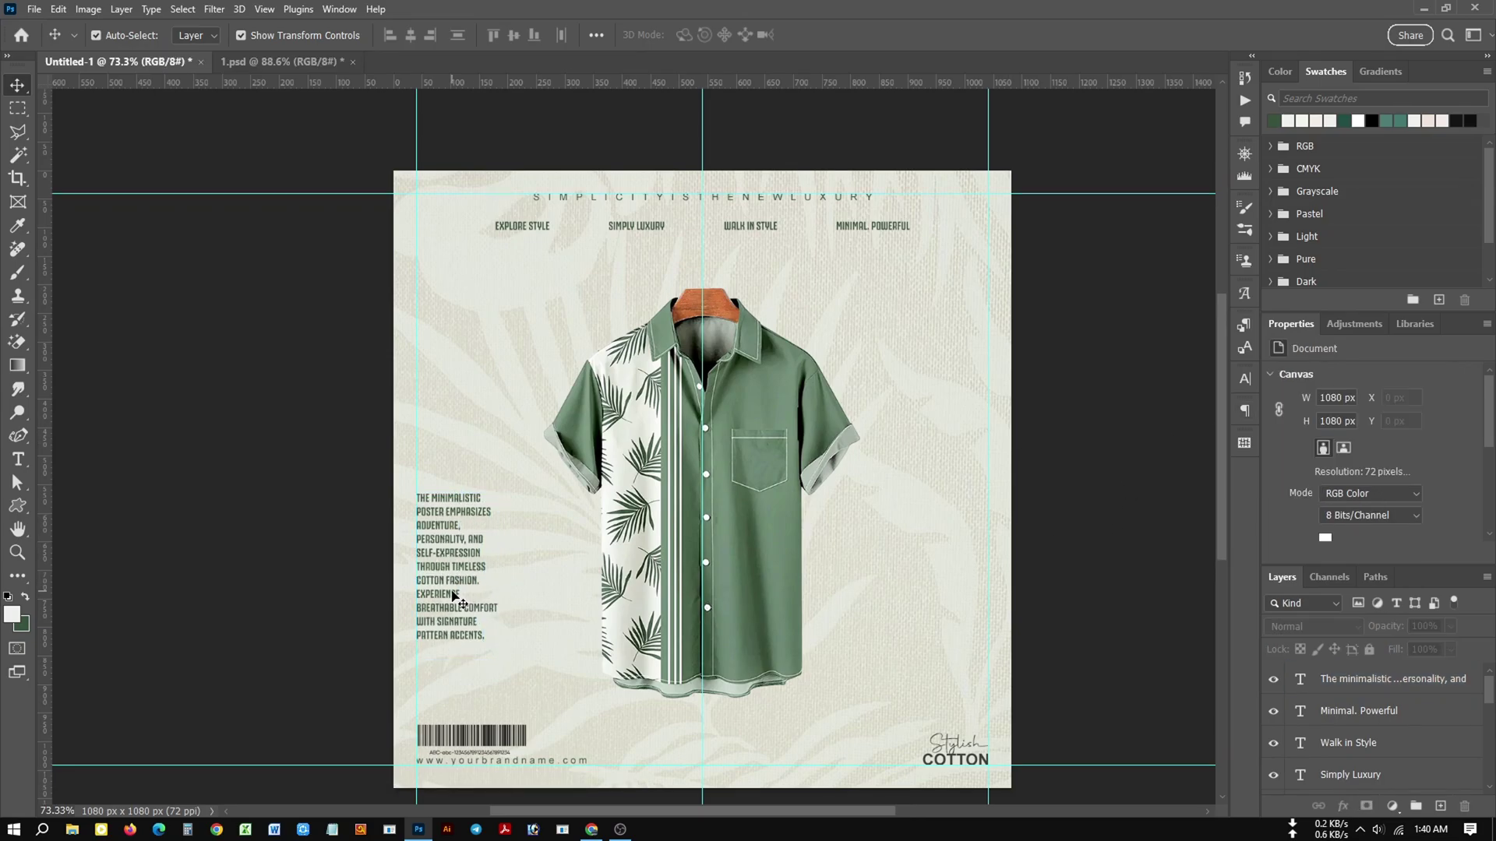
scroll(454, 597, "up", 1)
left_click(467, 560)
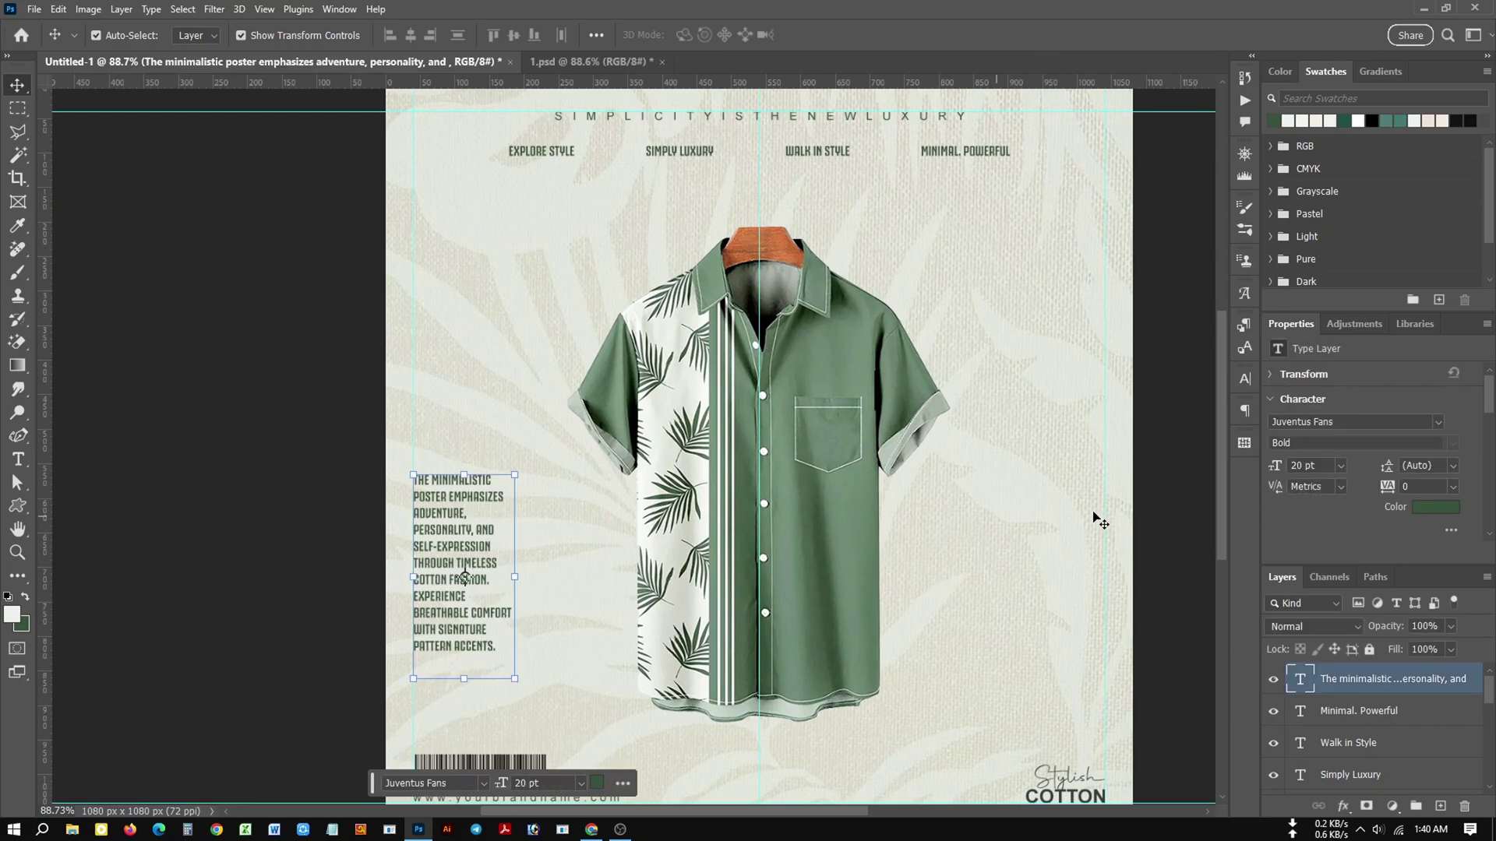
Change the paragraph's font to Montserrat.
left_click(1394, 425)
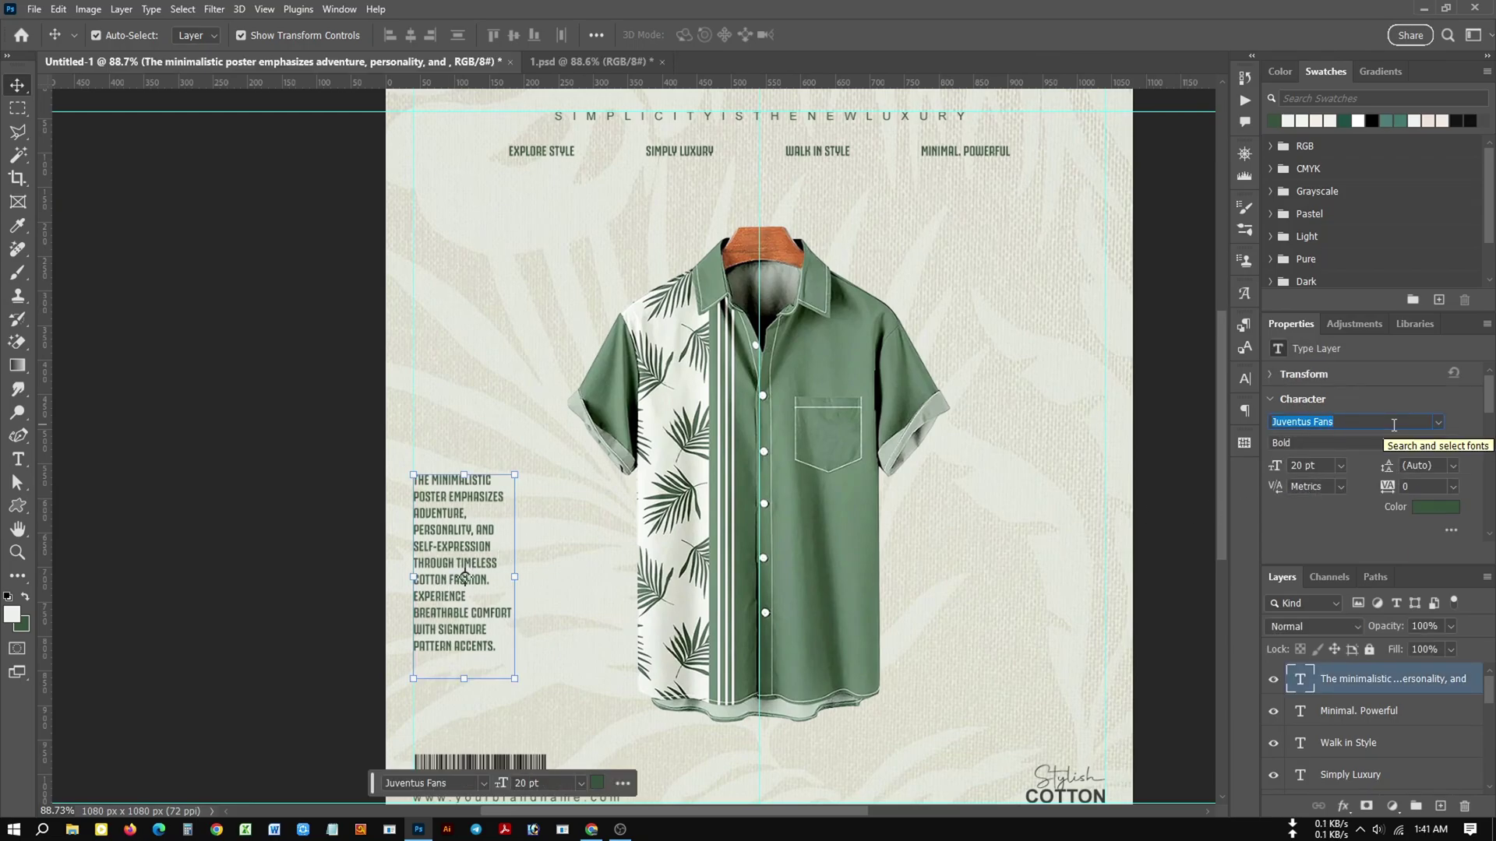
type("ar")
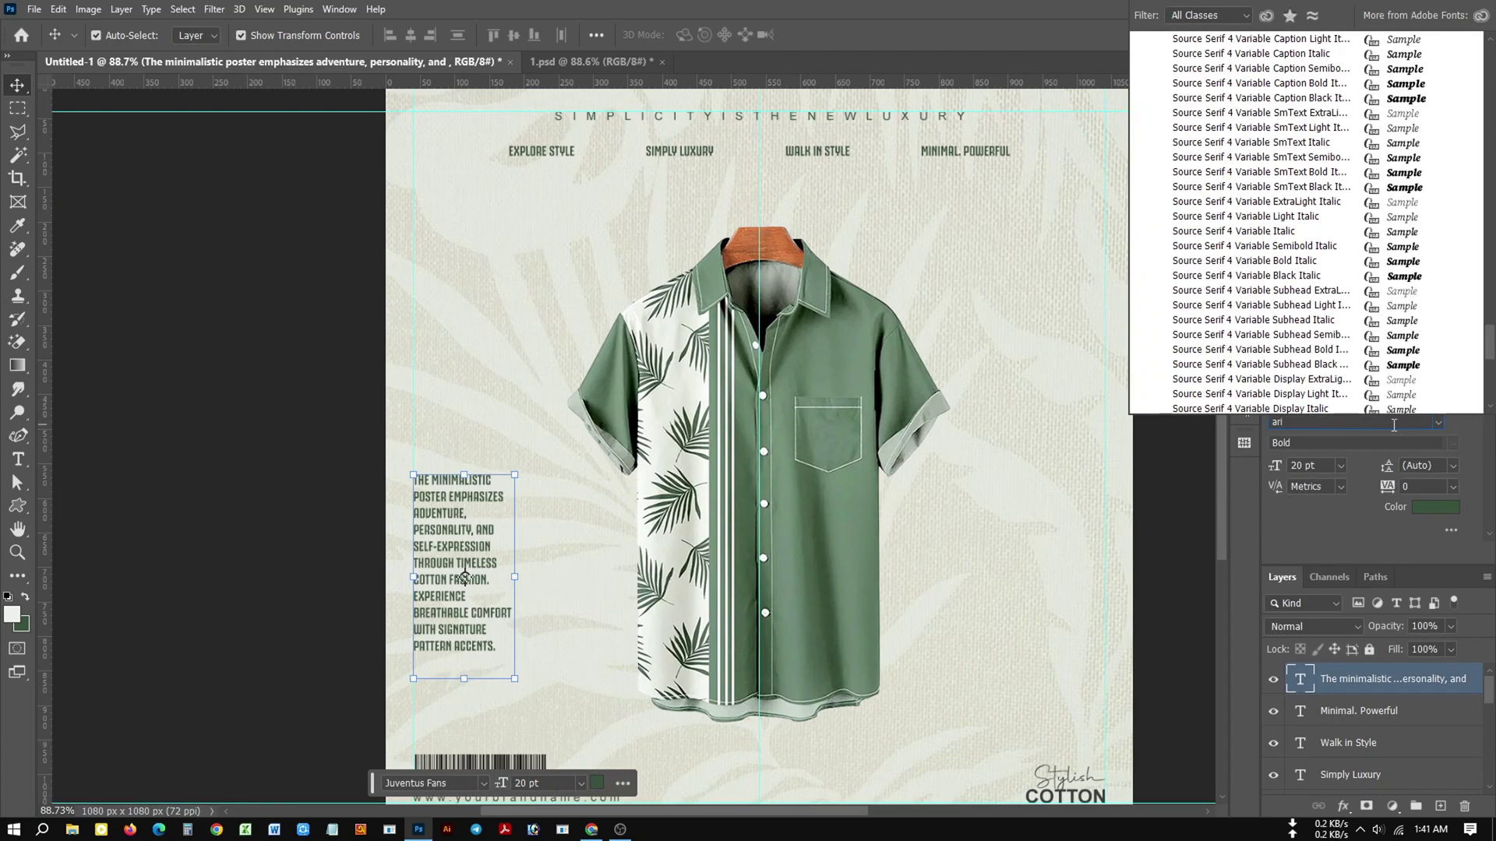
key("BackSpace")
key("BackSpace")
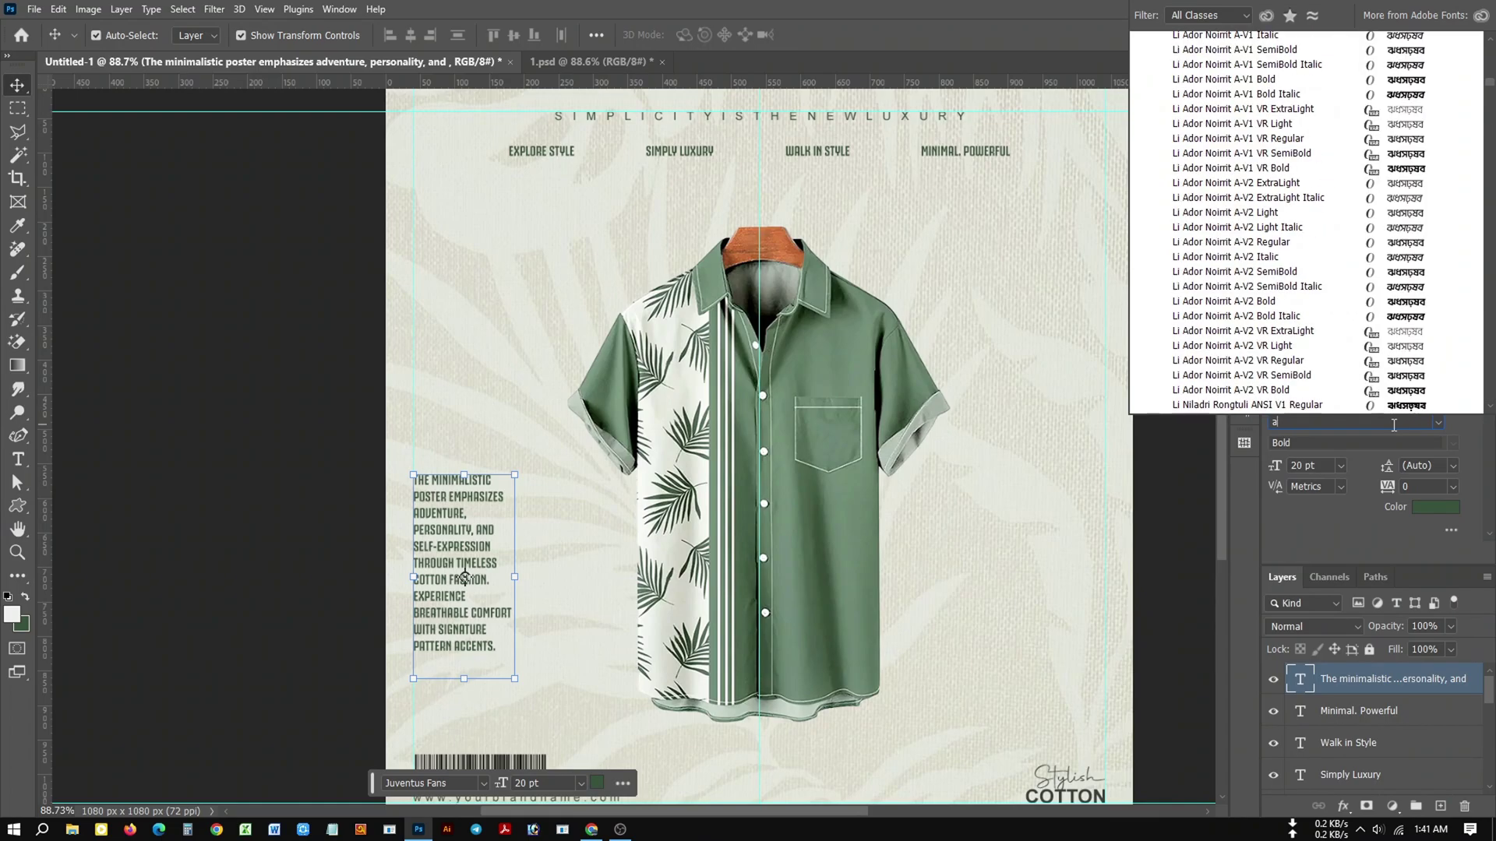
key("BackSpace")
type("mony")
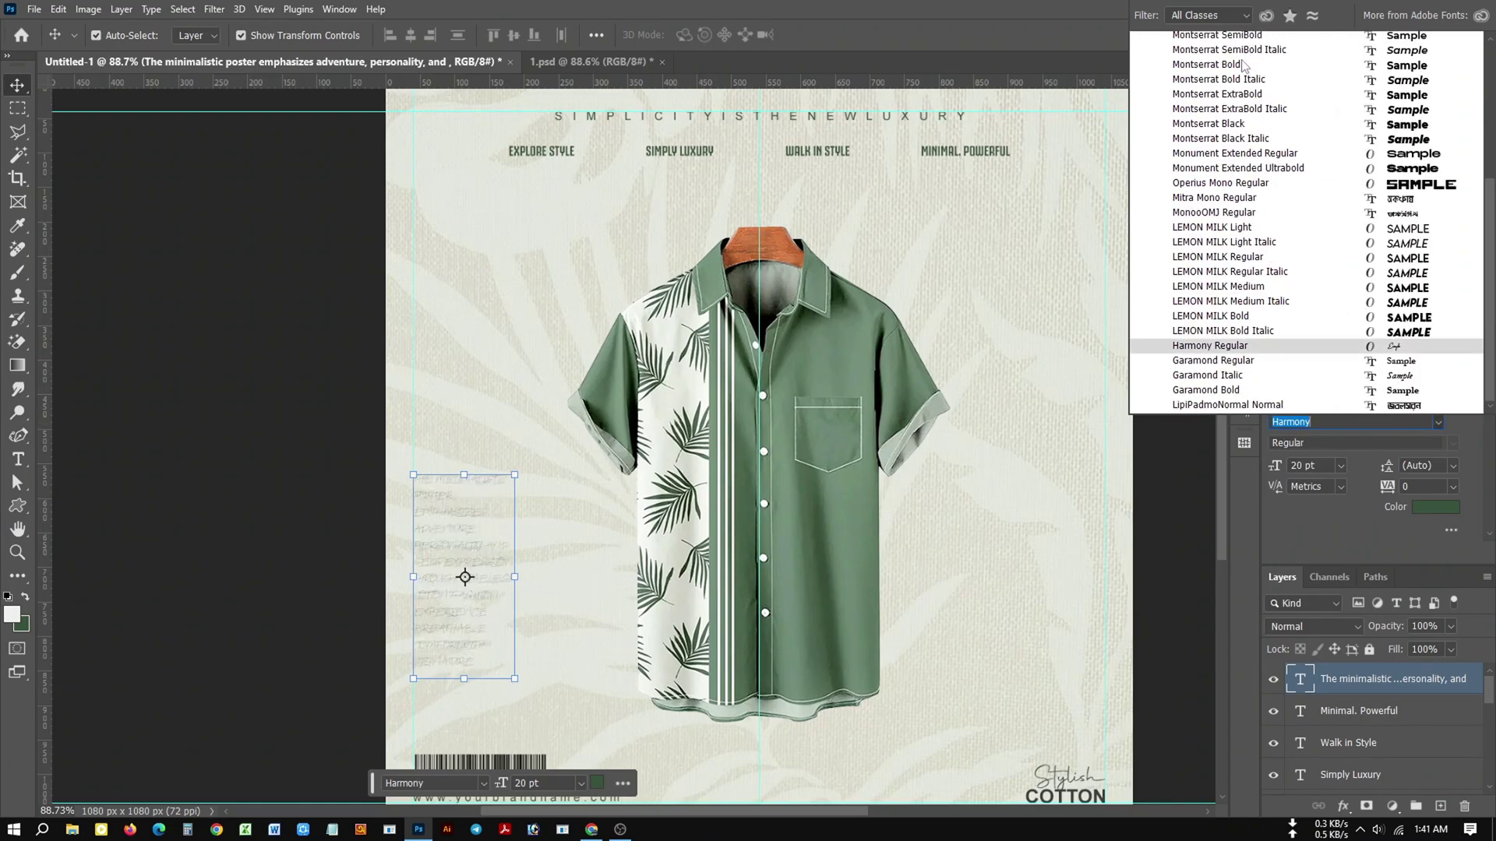
left_click(1246, 50)
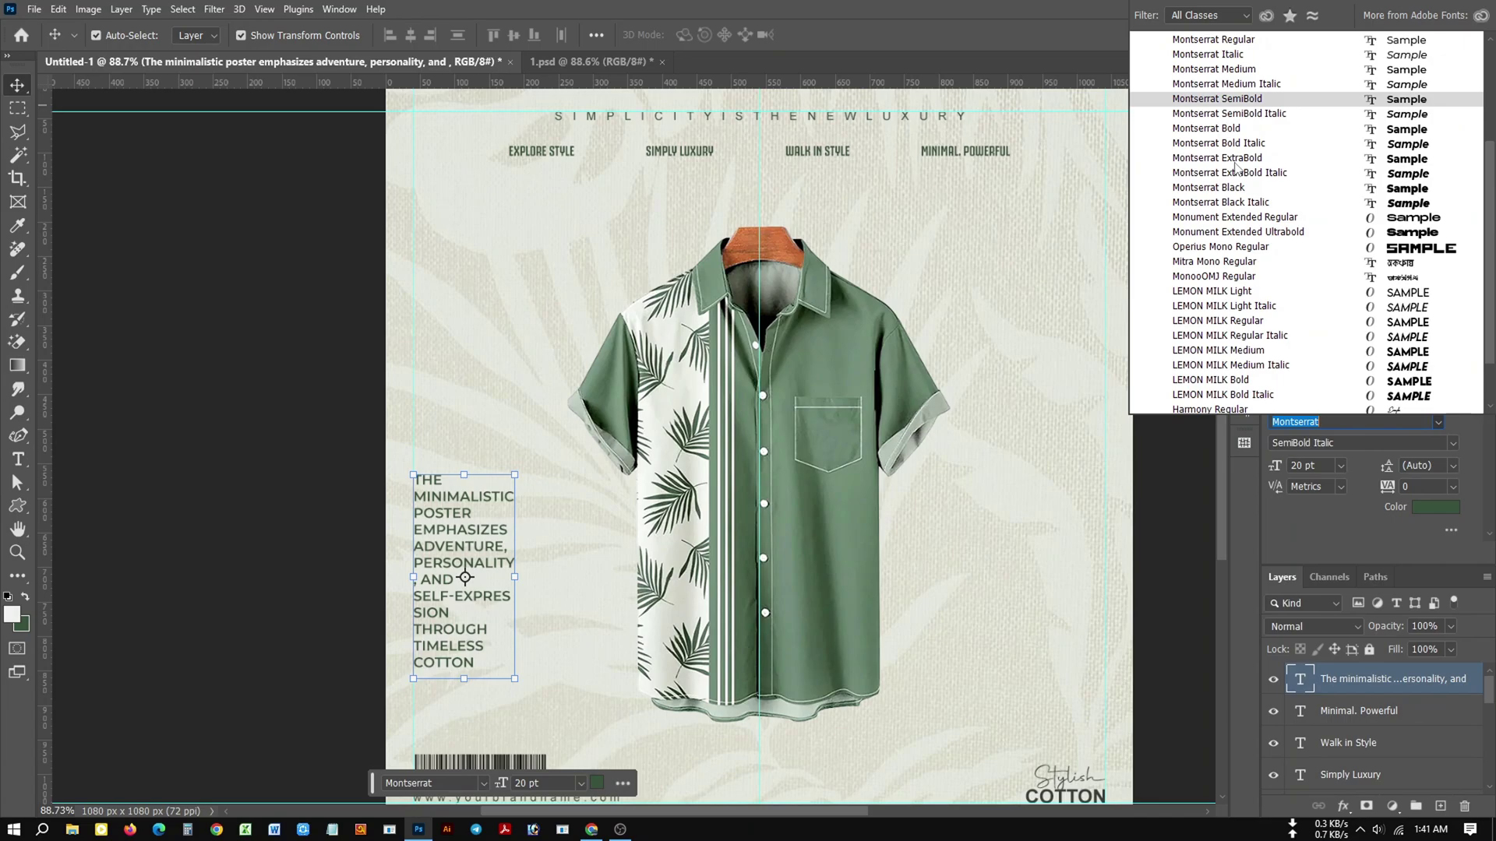
left_click(1240, 45)
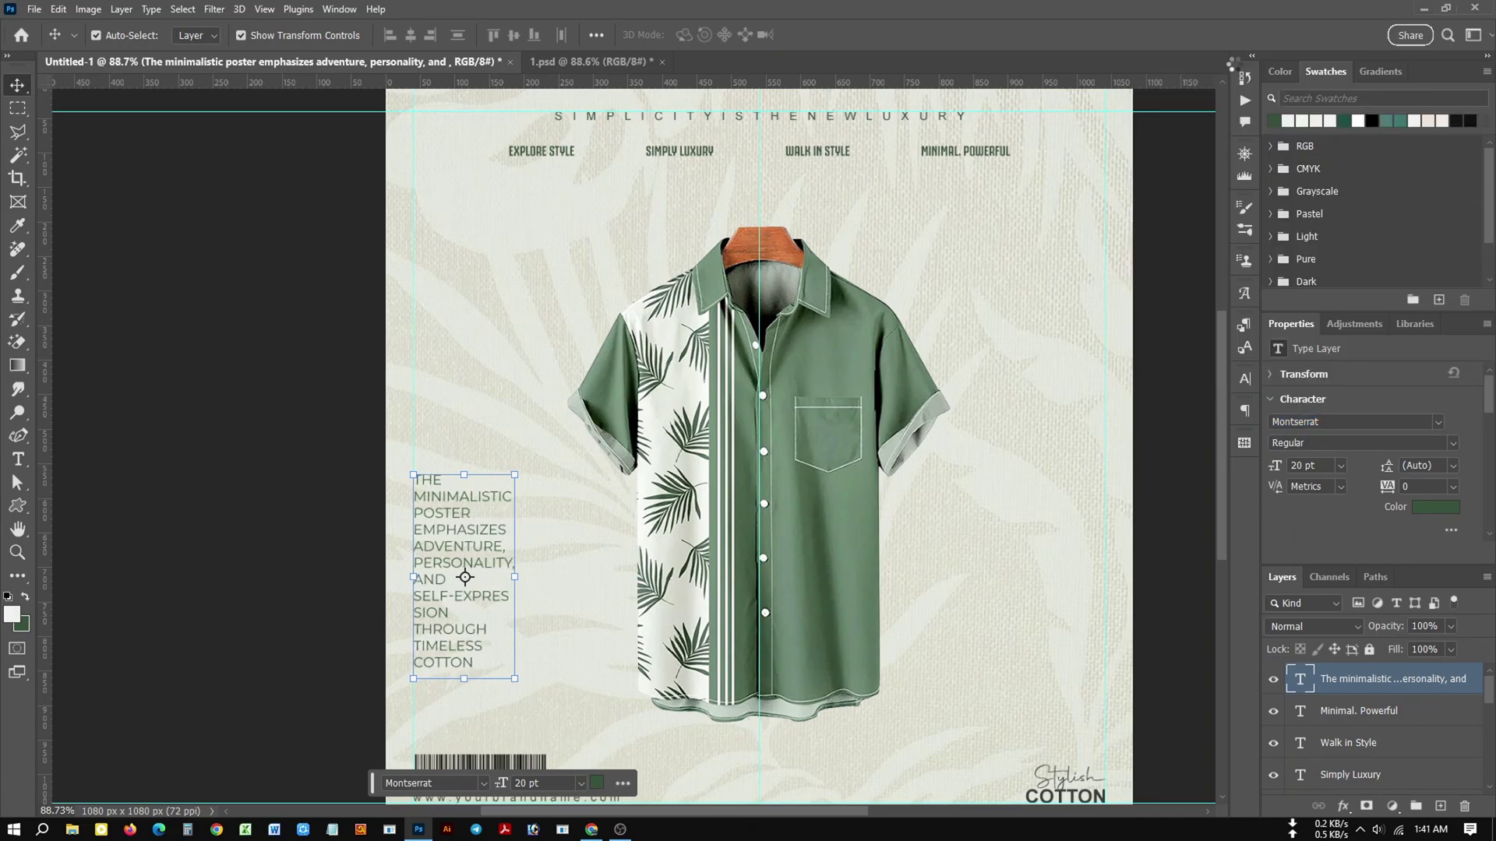
Set the paragraph to 14 pt with 21 pt leading.
left_click_drag(1319, 472, 1172, 594)
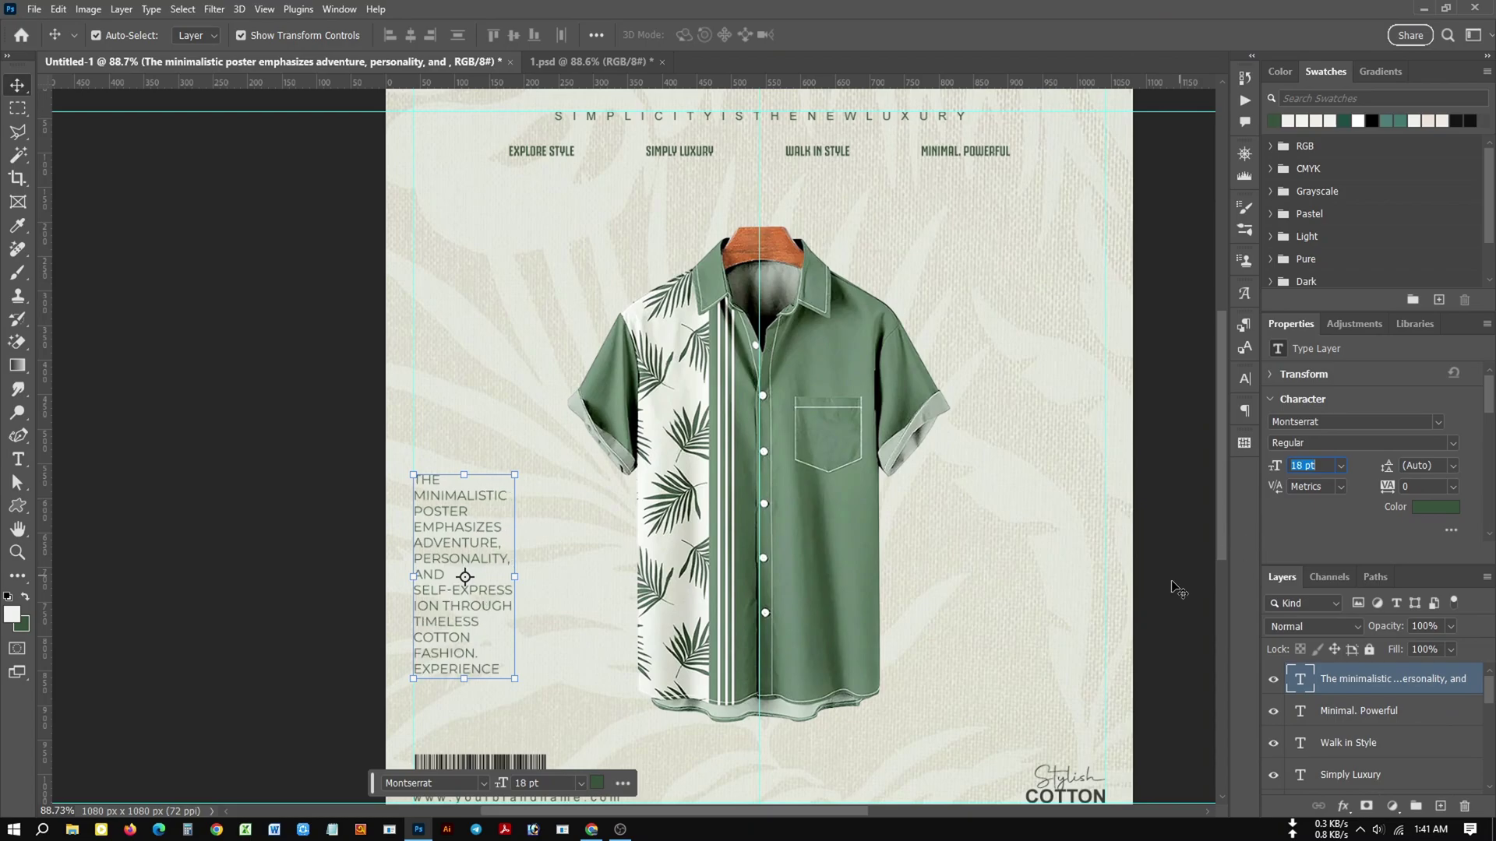
key("Down")
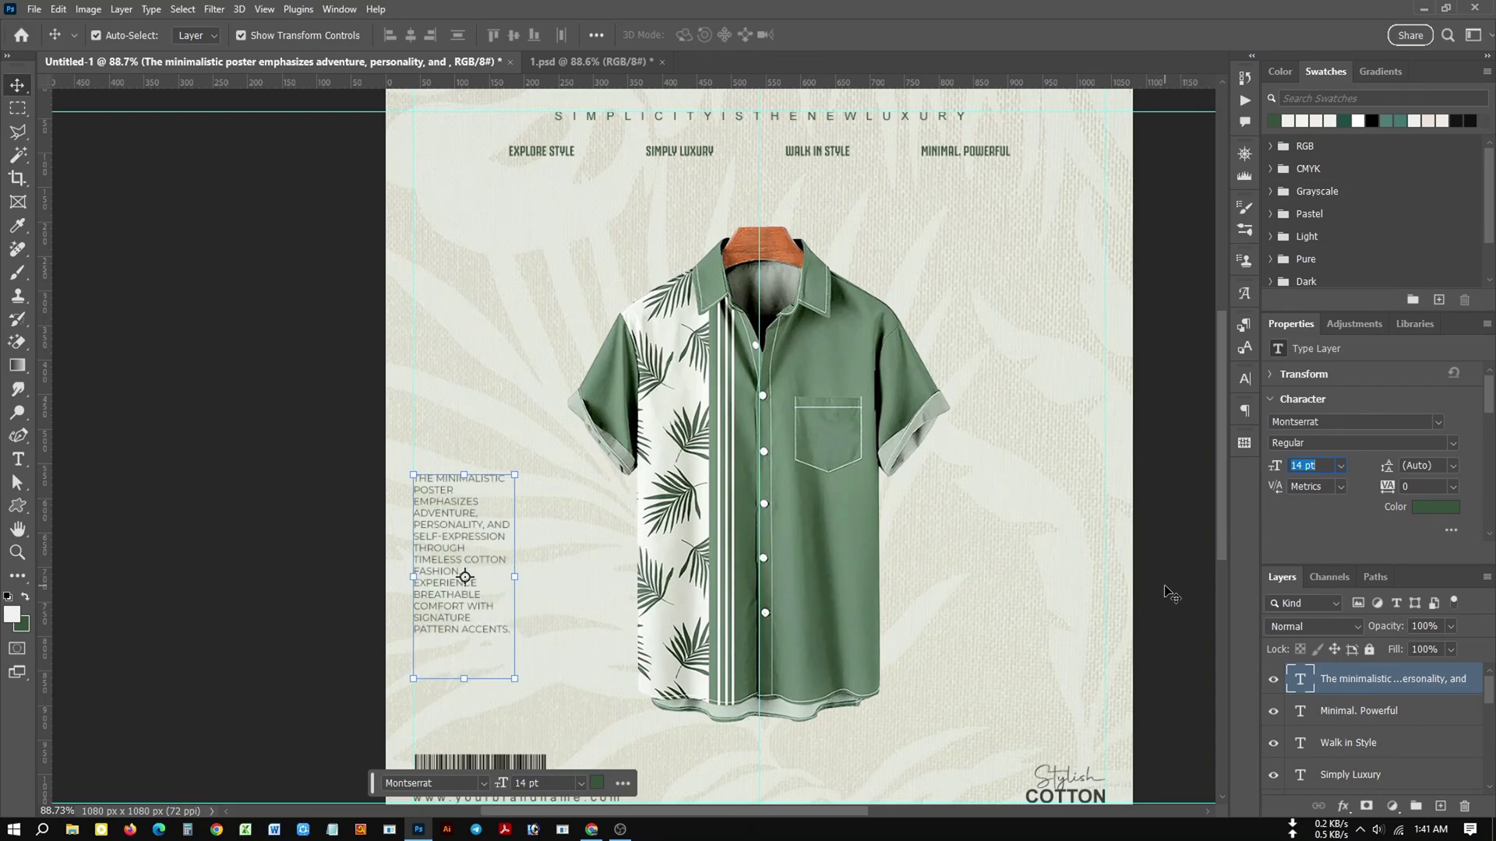
key("Up")
key("Down")
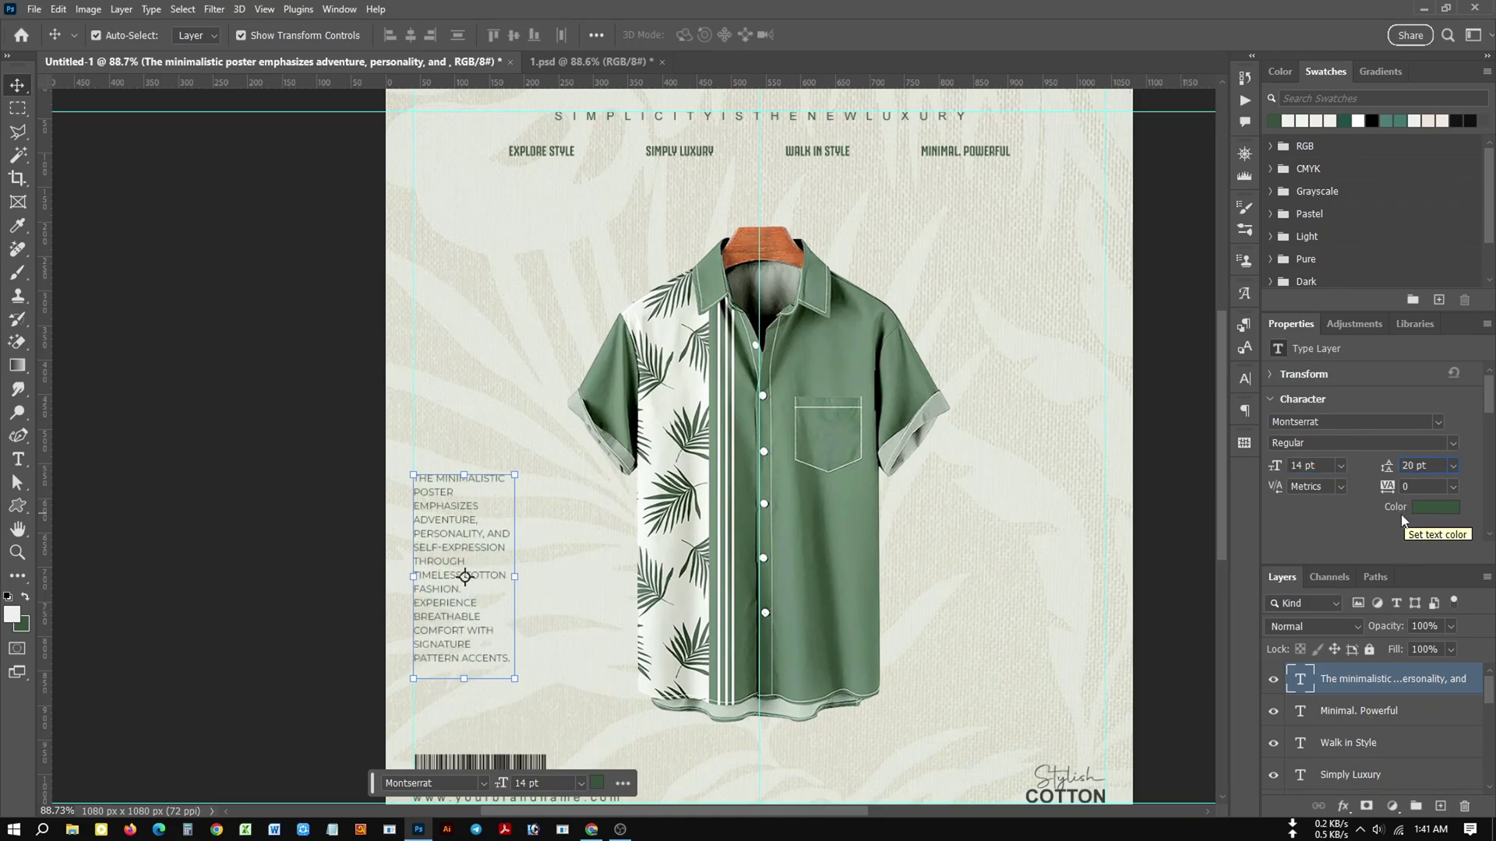
key("Up")
left_click(1192, 590)
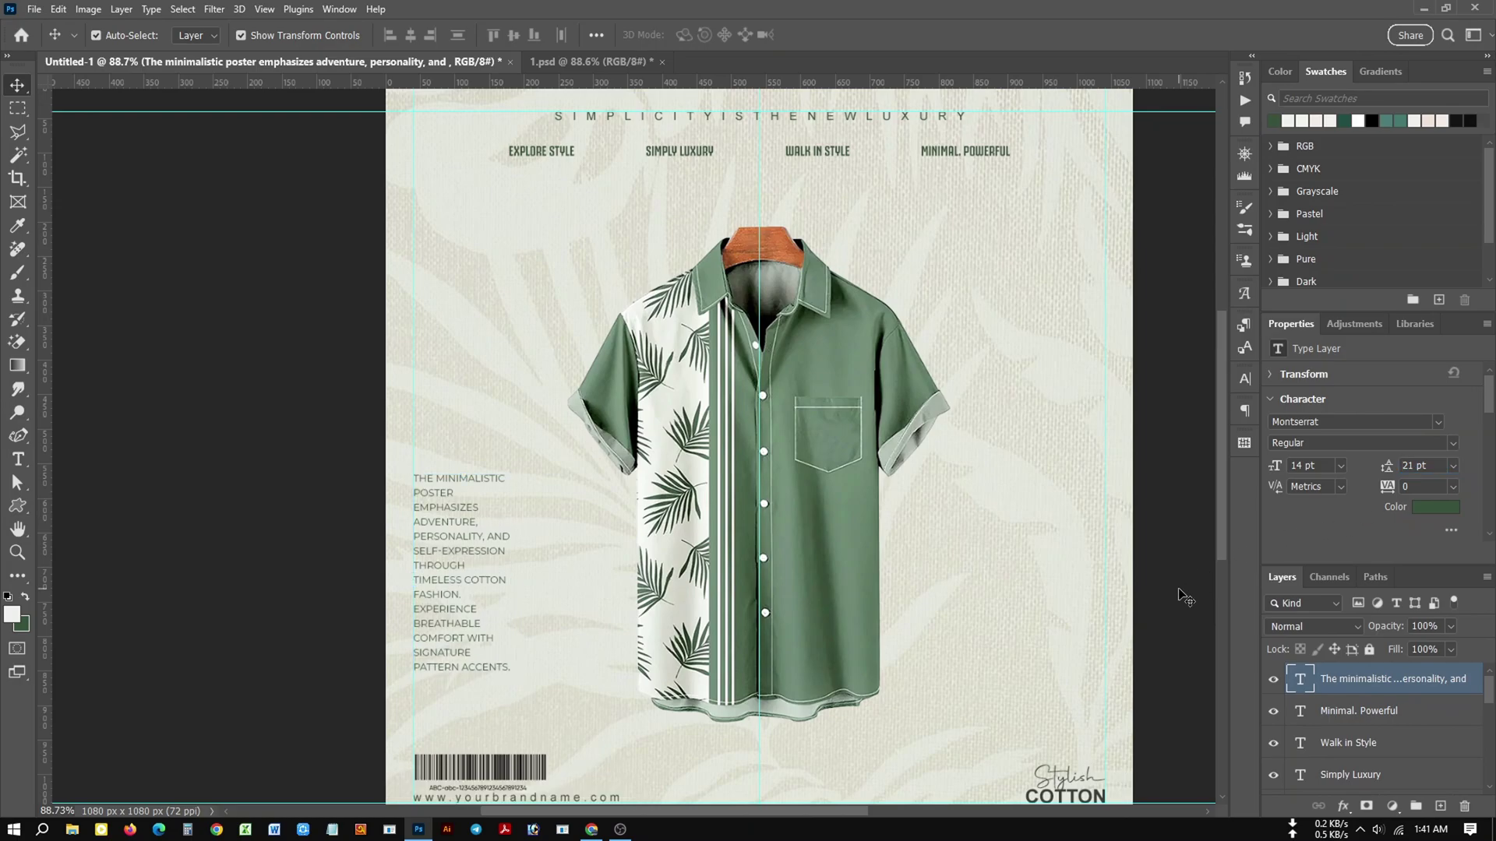
left_click(471, 586)
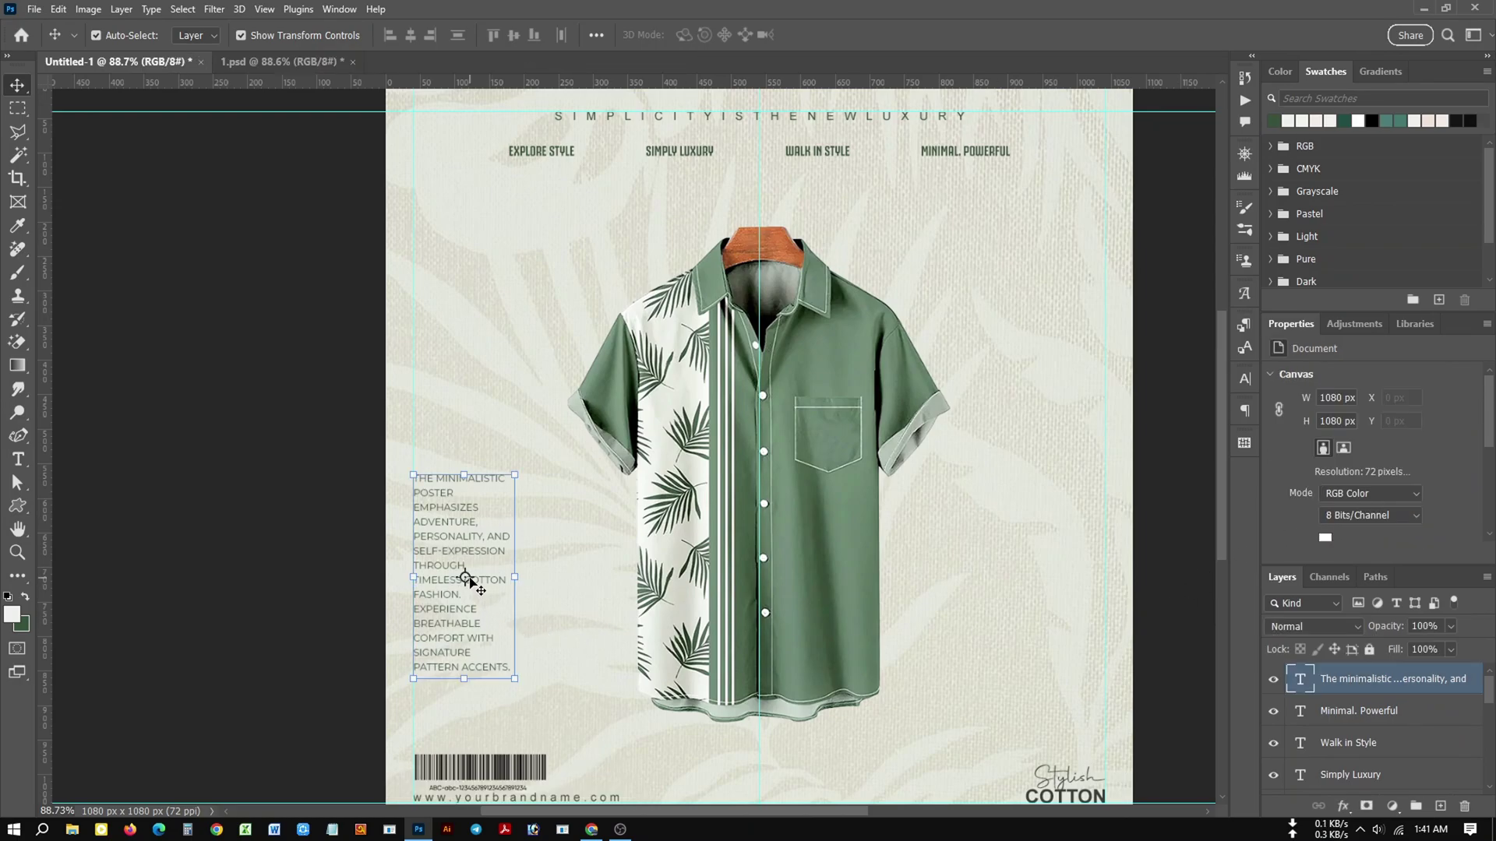
Apply the Medium weight to the paragraph and fit the poster in view.
left_click(1450, 442)
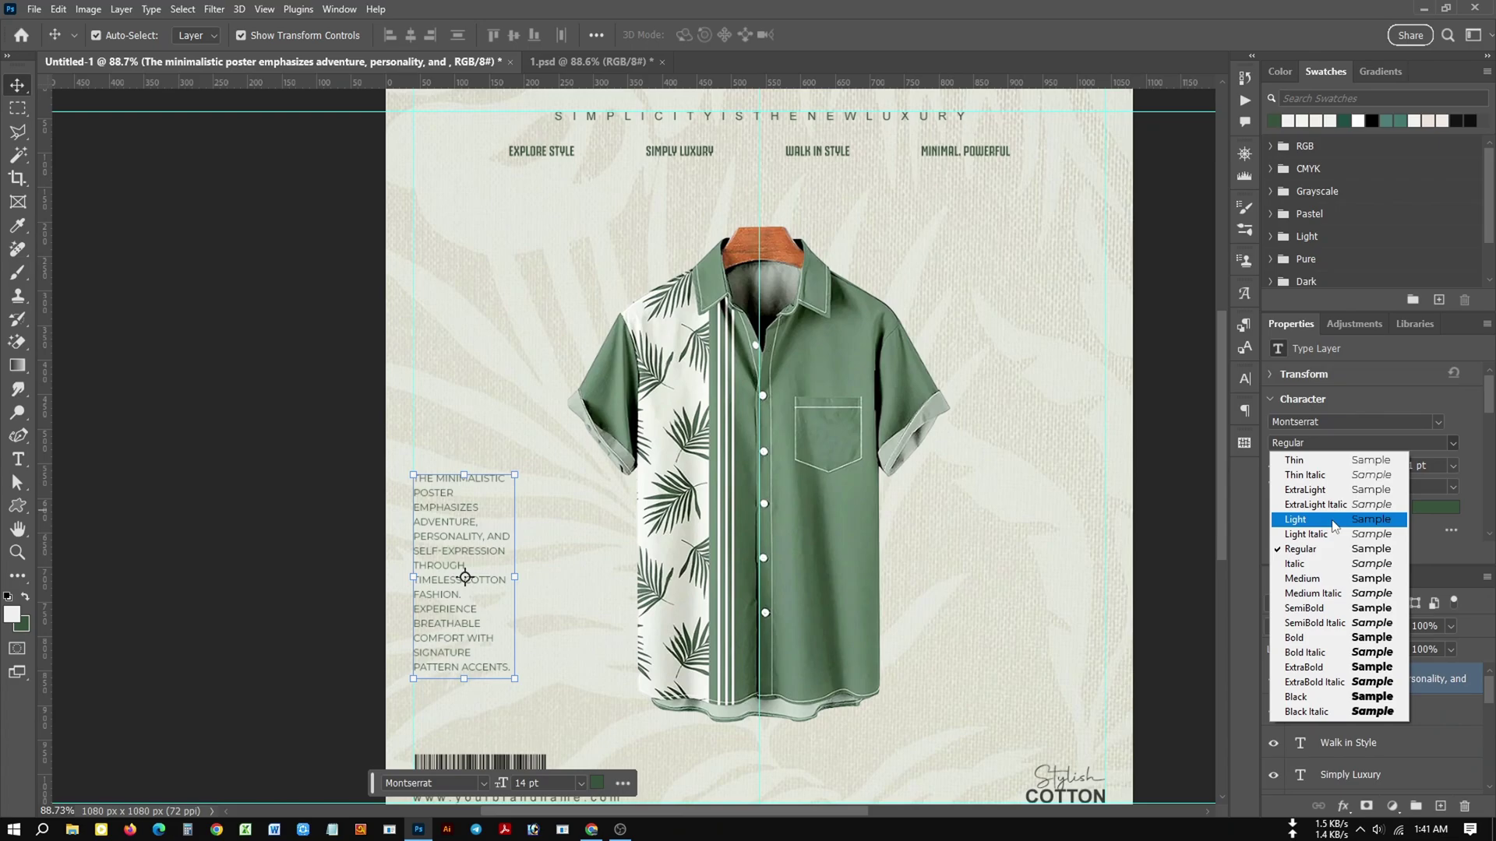
left_click(1294, 580)
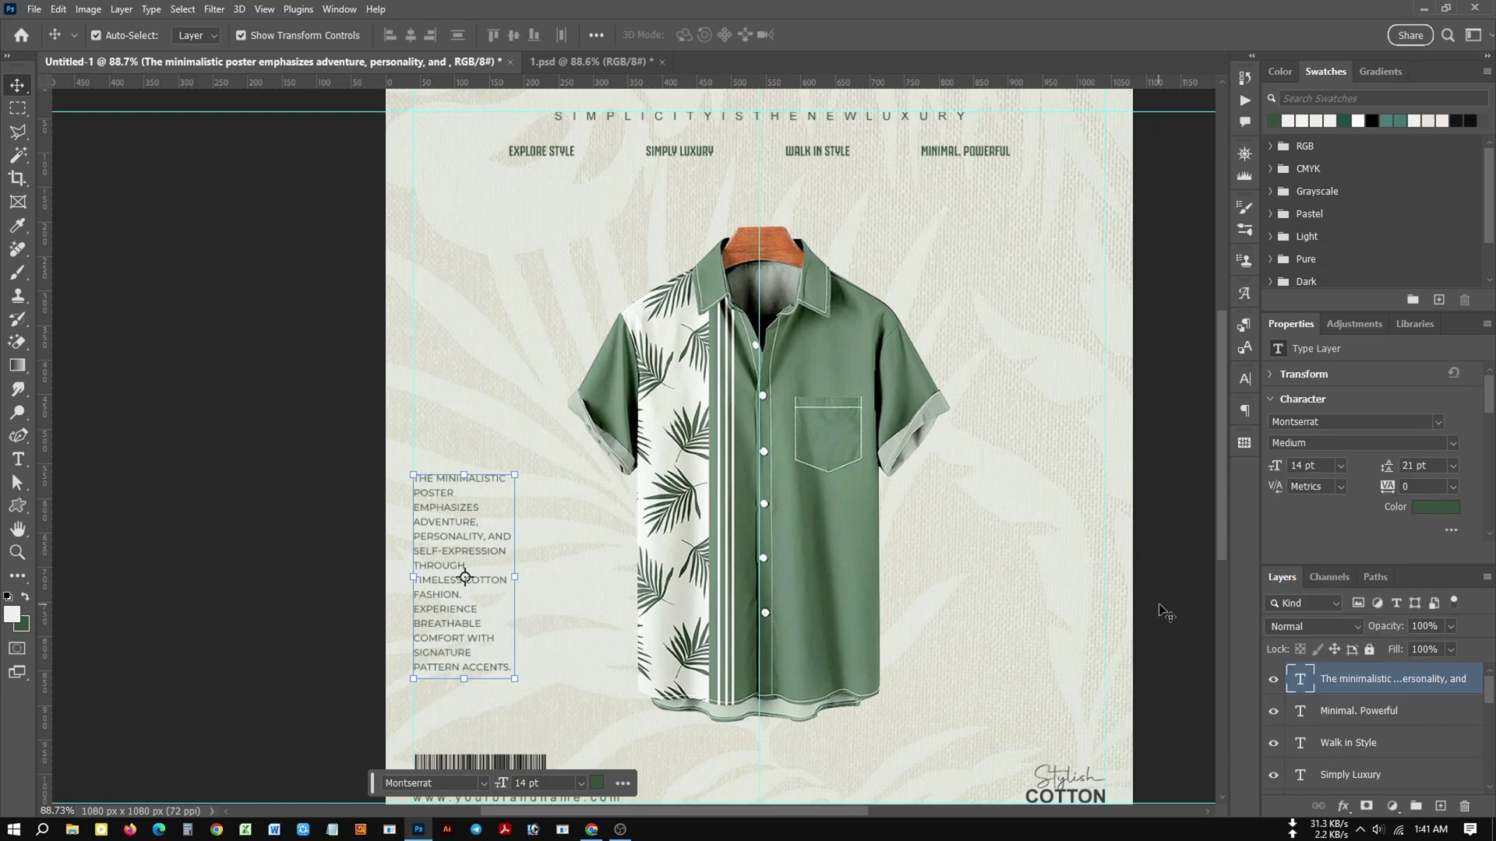
left_click(1158, 611)
key("ctrl+0")
left_click(970, 733)
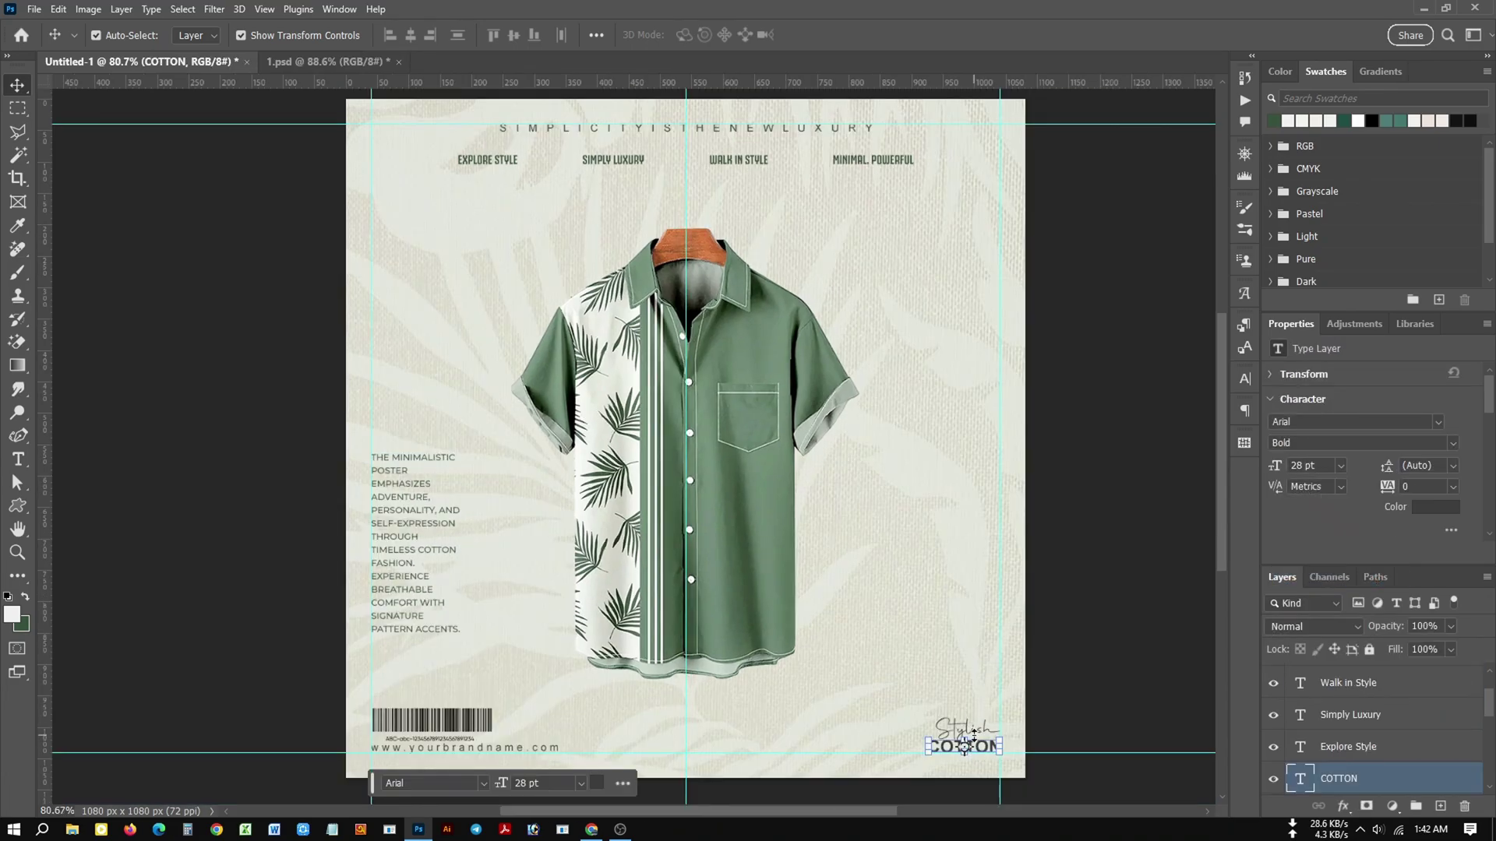
Inspect the COTTON and Stylish text layers, then bring up the ChatGPT headline ideas.
scroll(931, 724, "up", 3)
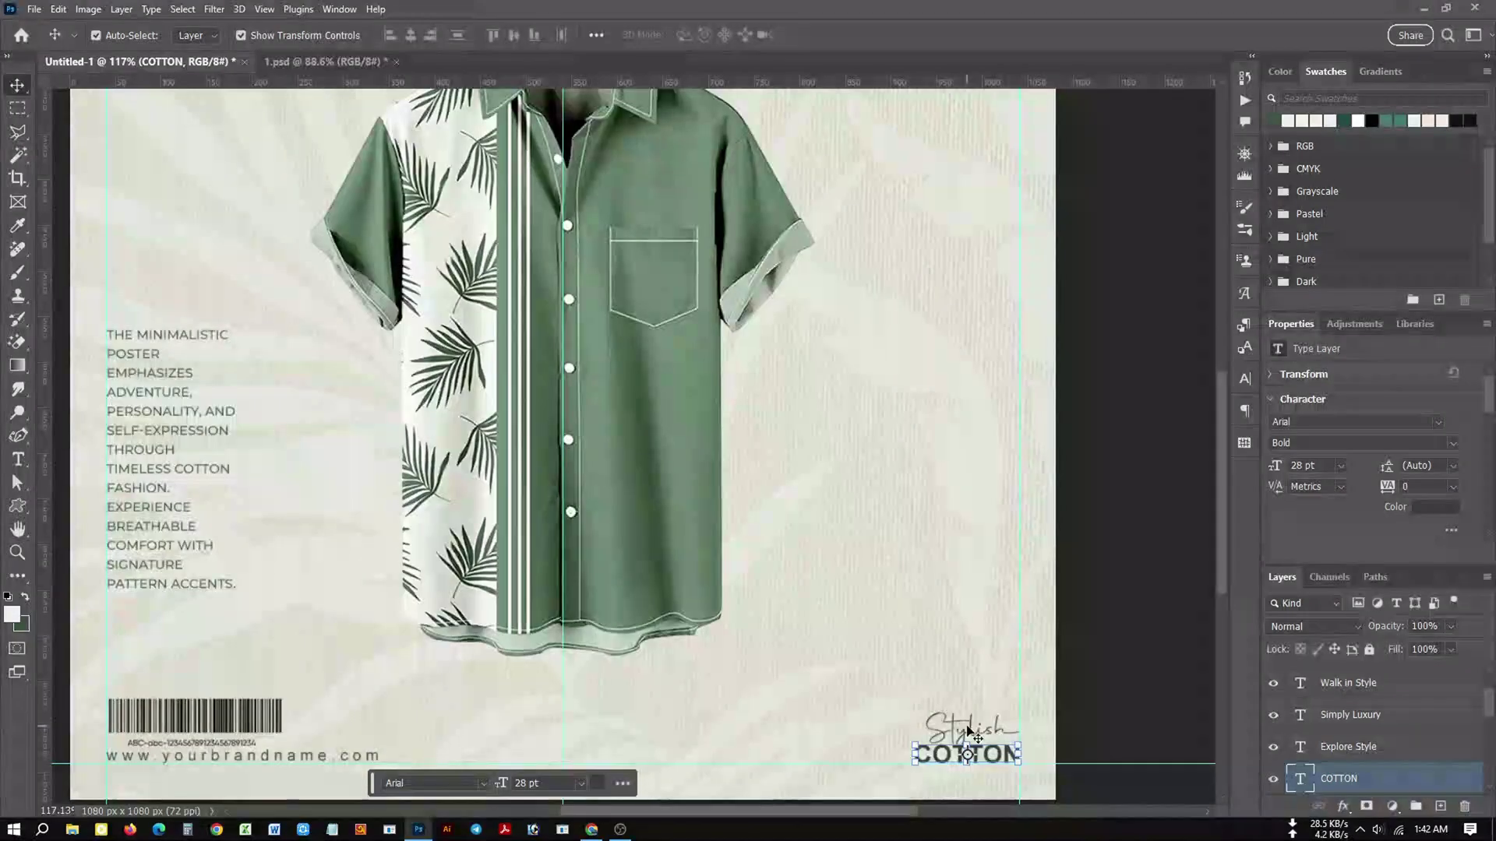
left_click(958, 727, "shift")
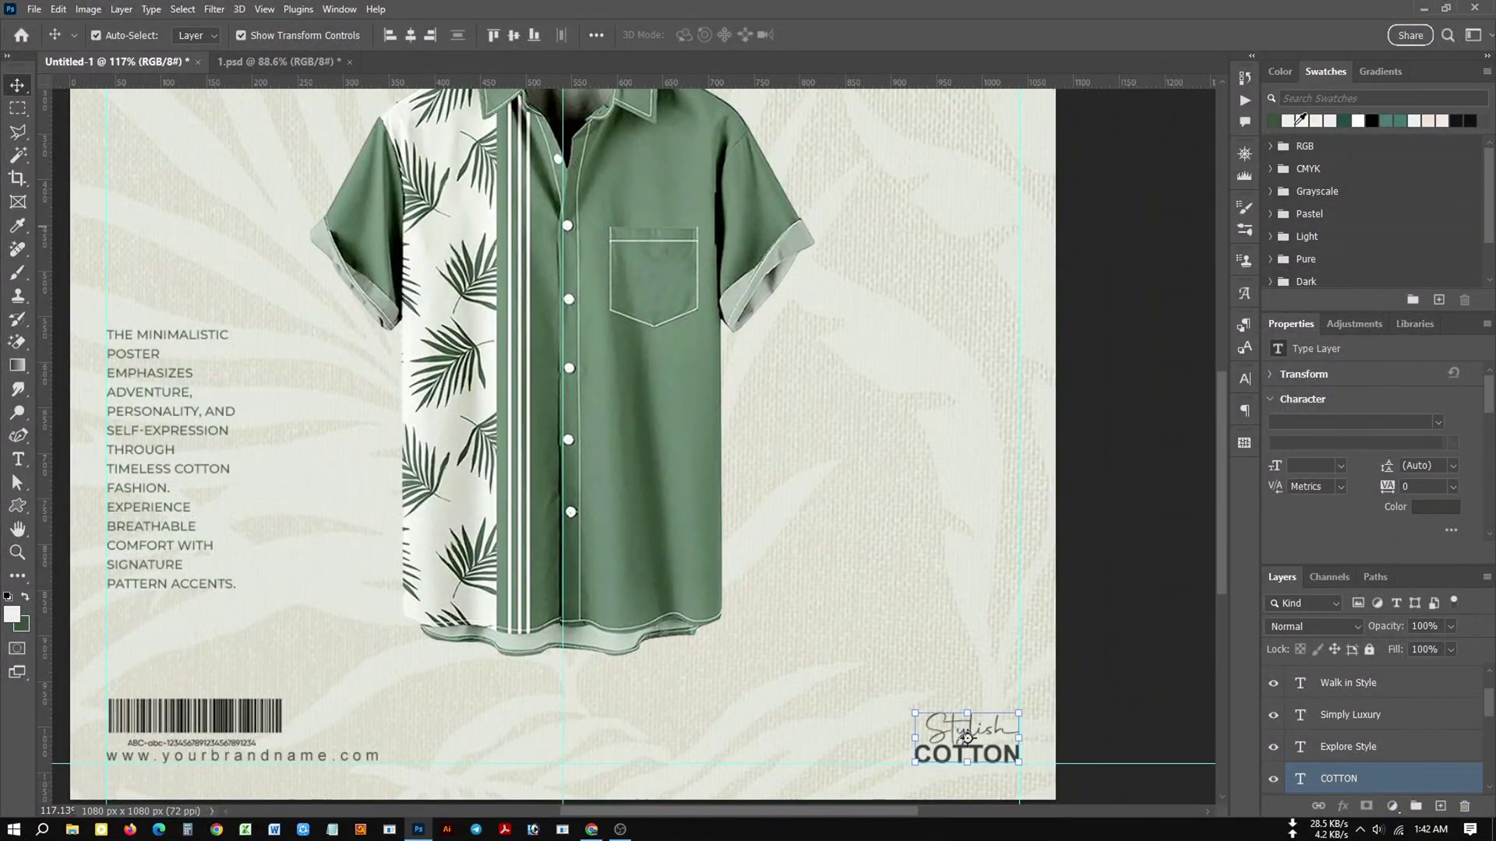
left_click(1148, 480)
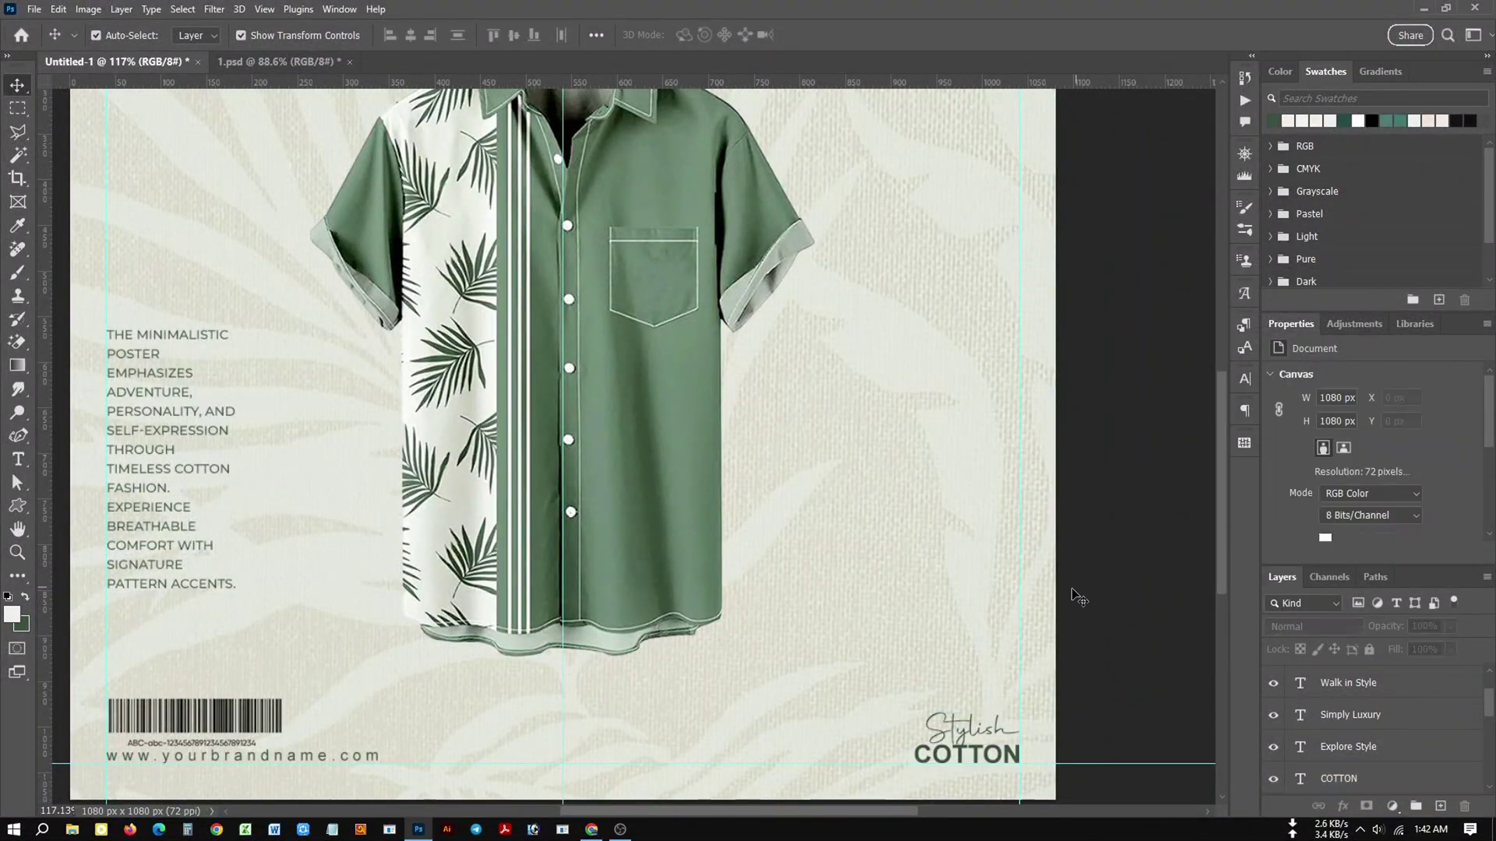
scroll(1048, 651, "down", 2)
scroll(871, 598, "down", 1)
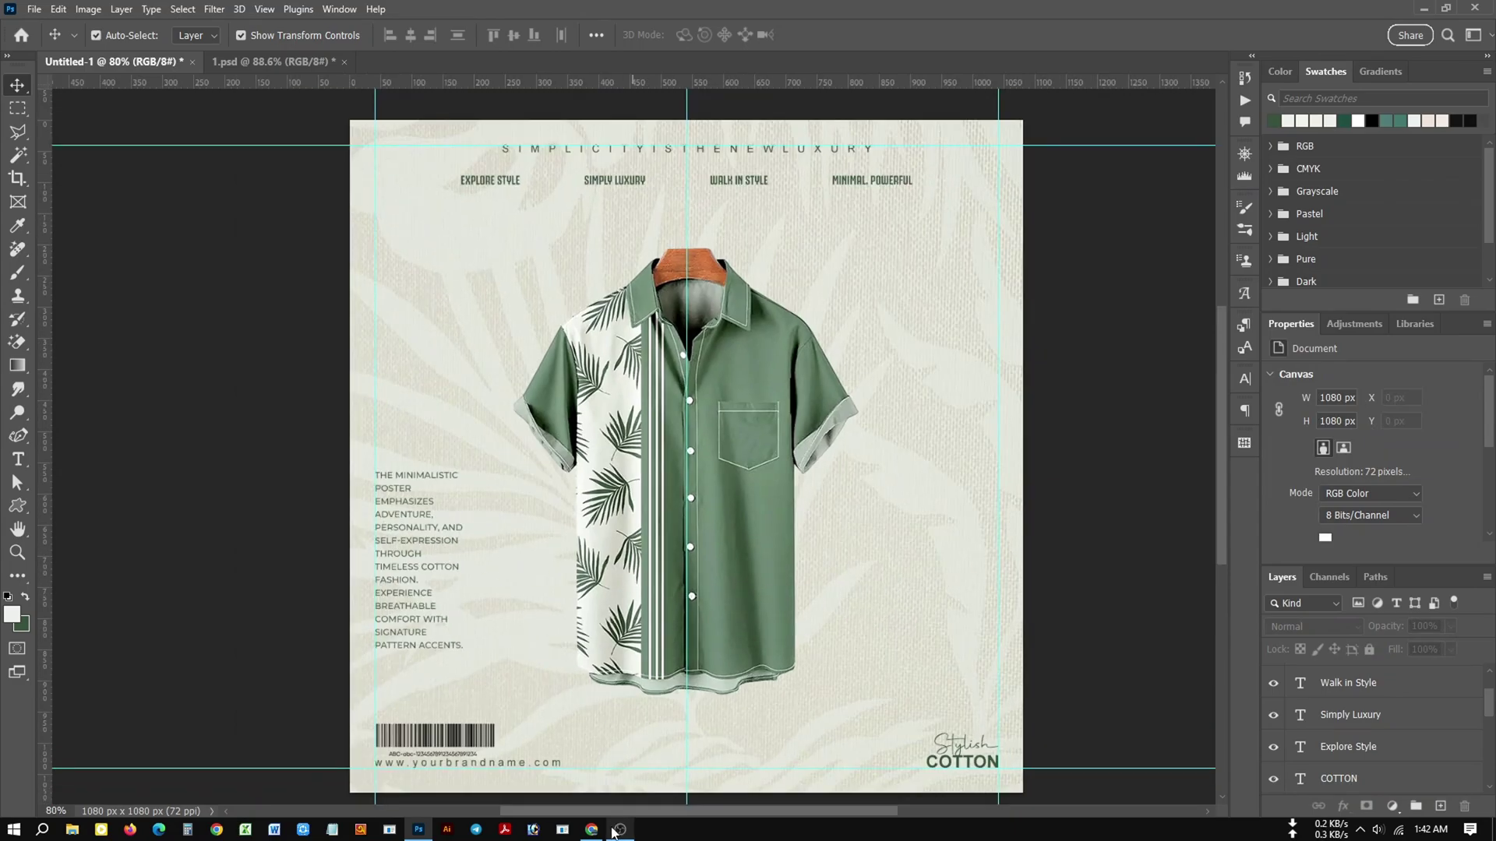
left_click(591, 829)
Copy 'SIMPLY STYLISH' from ChatGPT's headline ideas and return to Photoshop.
scroll(666, 530, "down", 10)
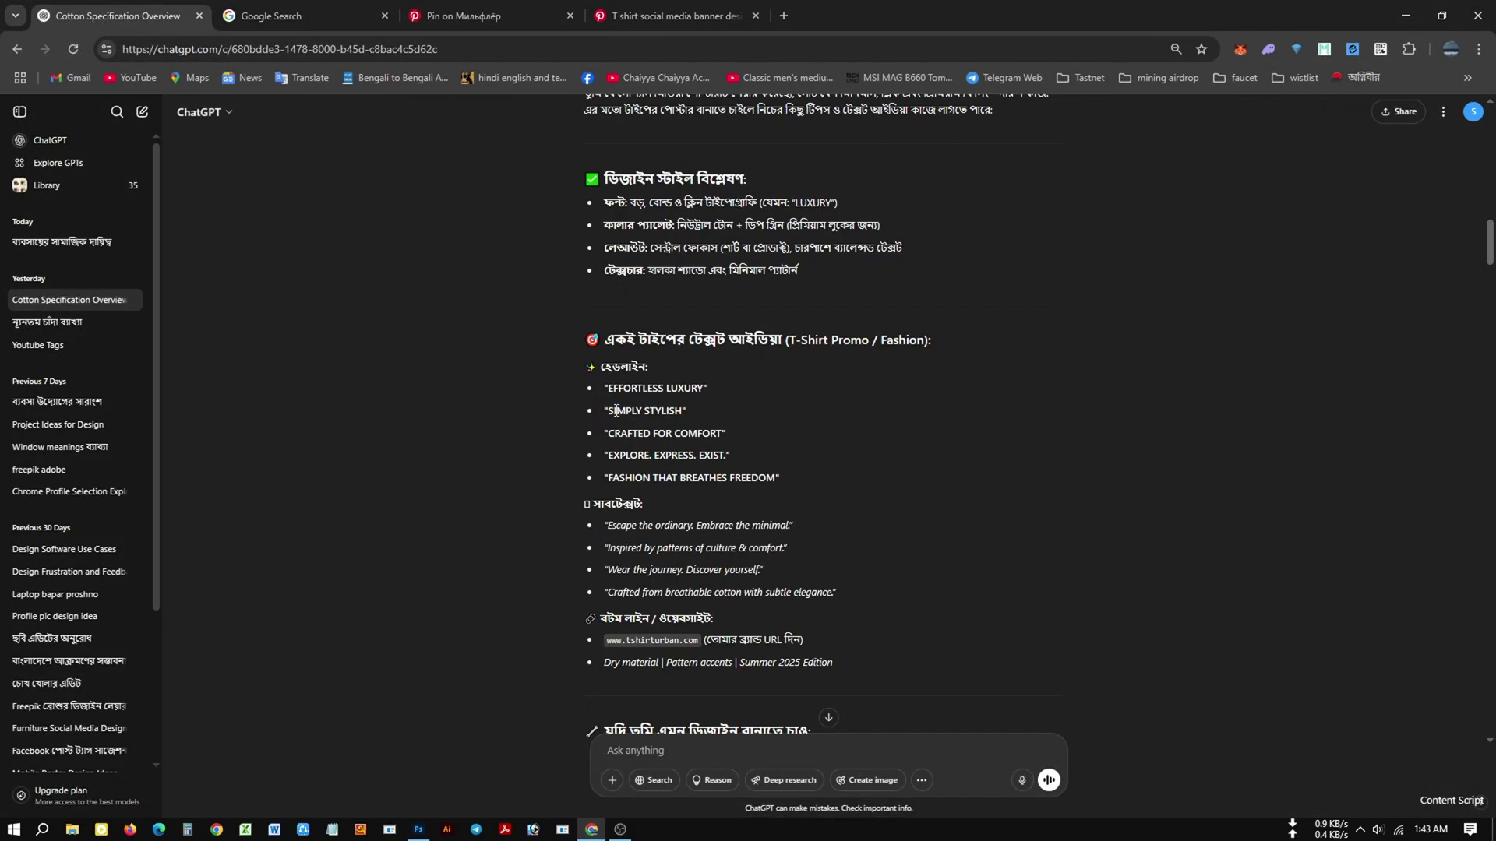
left_click_drag(623, 410, 663, 414)
right_click(619, 411)
left_click(662, 423)
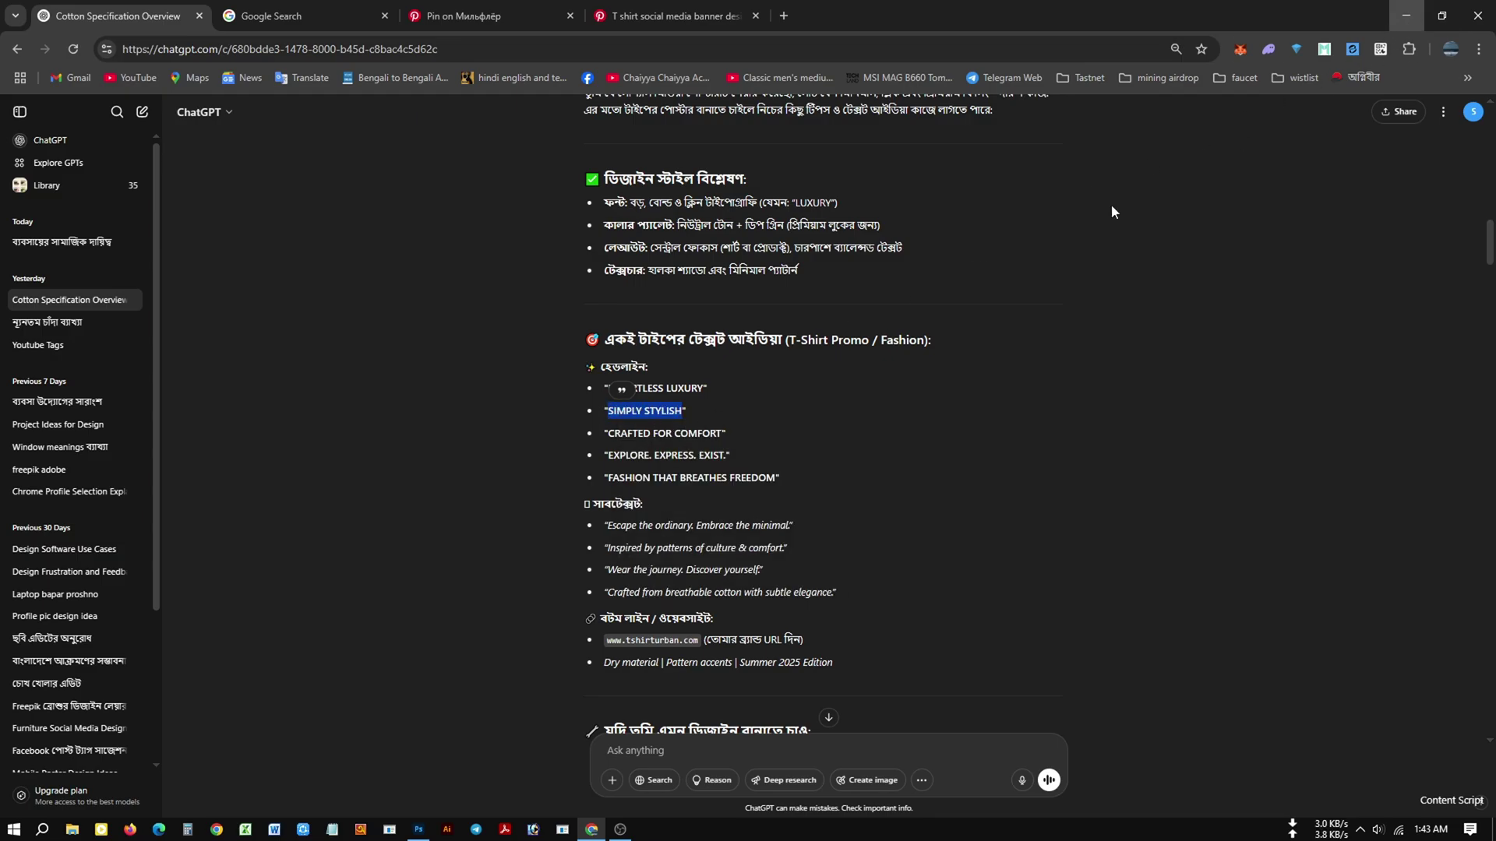
key("alt+Tab")
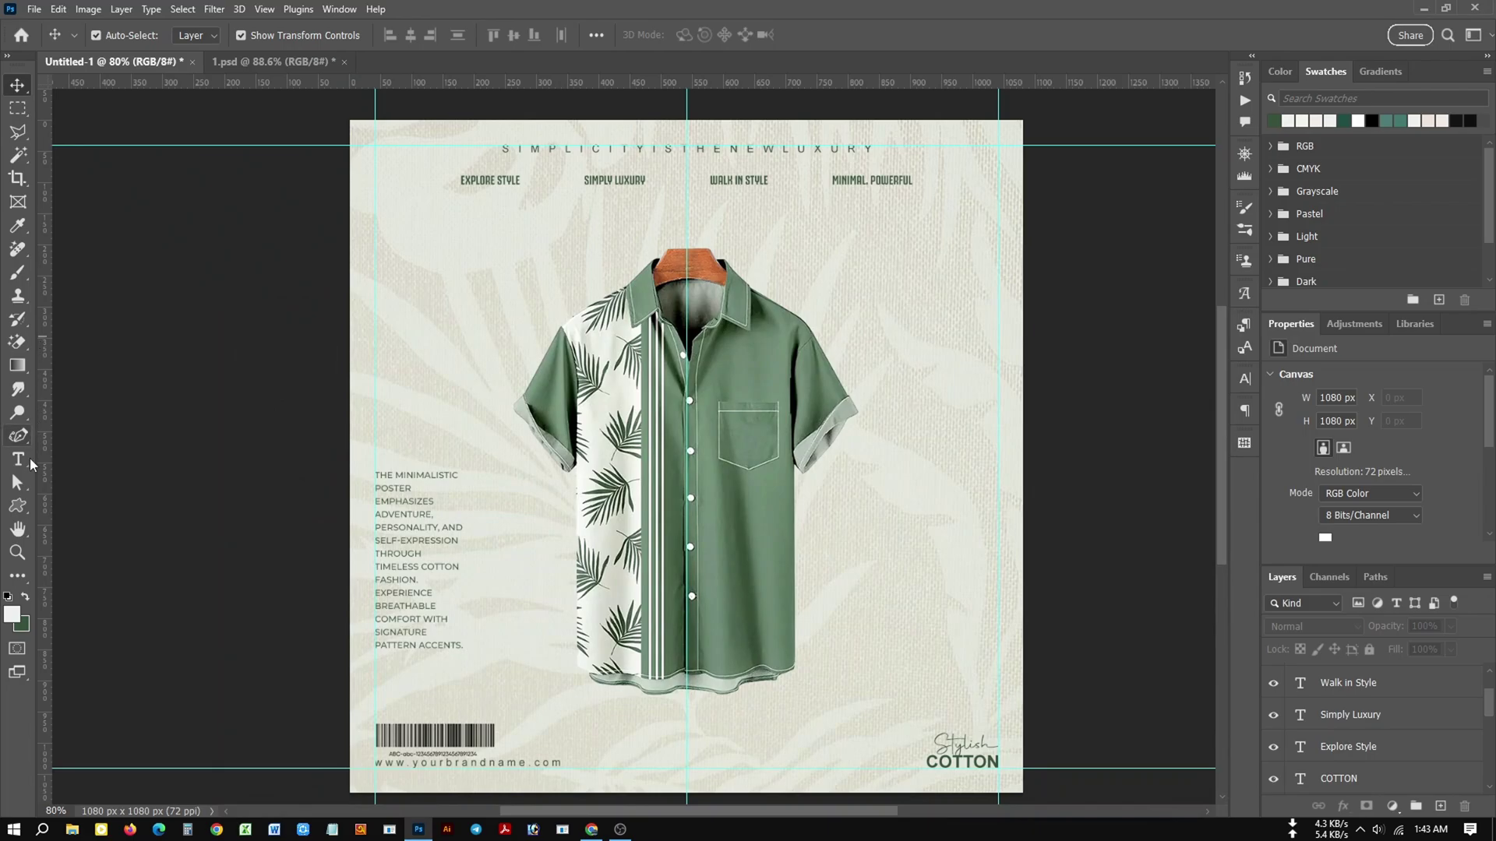
Paste SIMPLY STYLISH as a new text line beside the shirt.
left_click(17, 460)
left_click(408, 442)
key("ctrl+v")
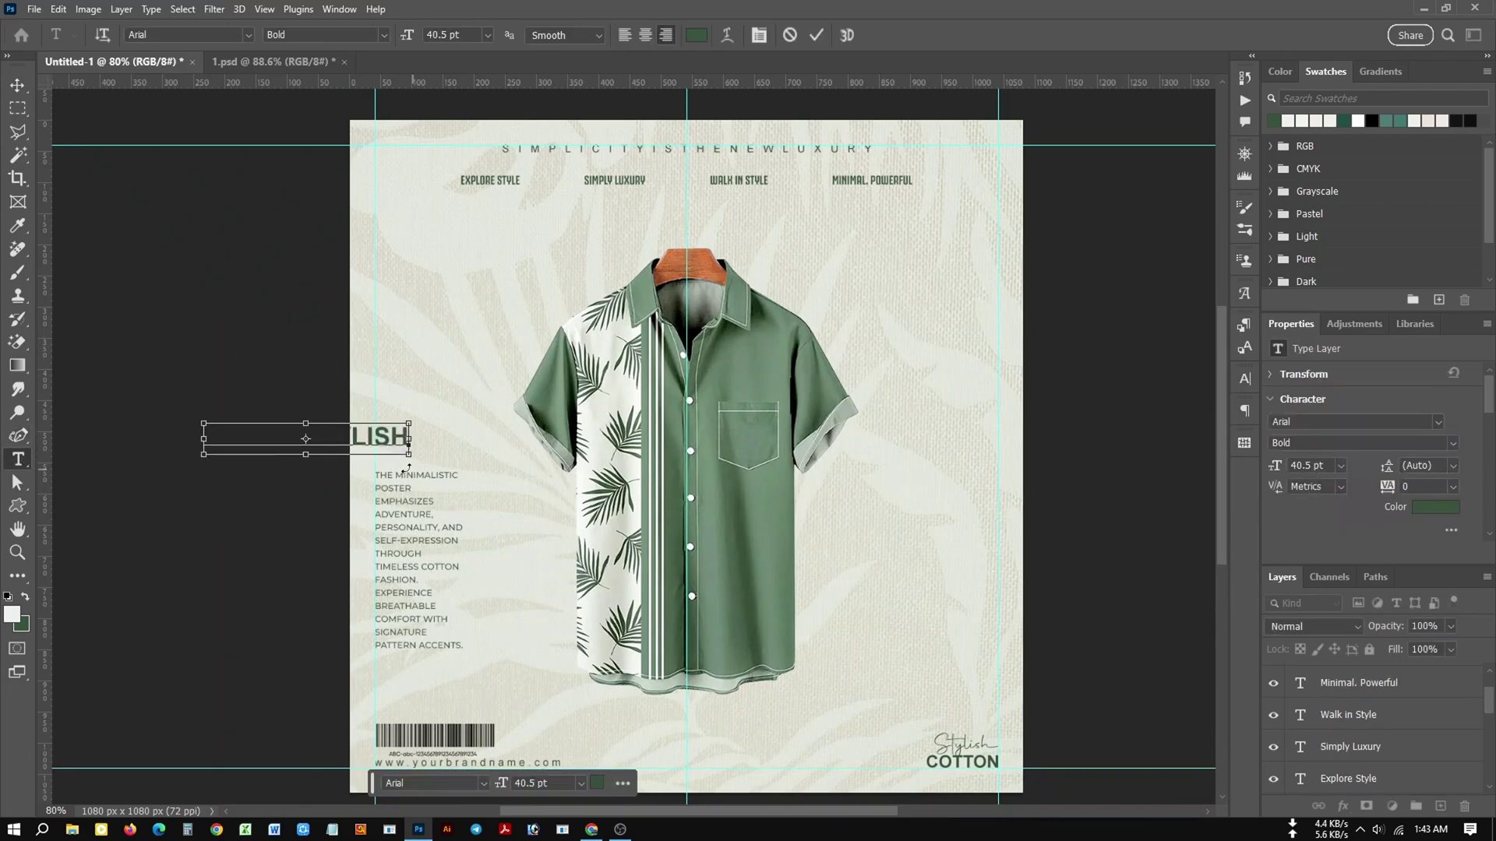
left_click(16, 84)
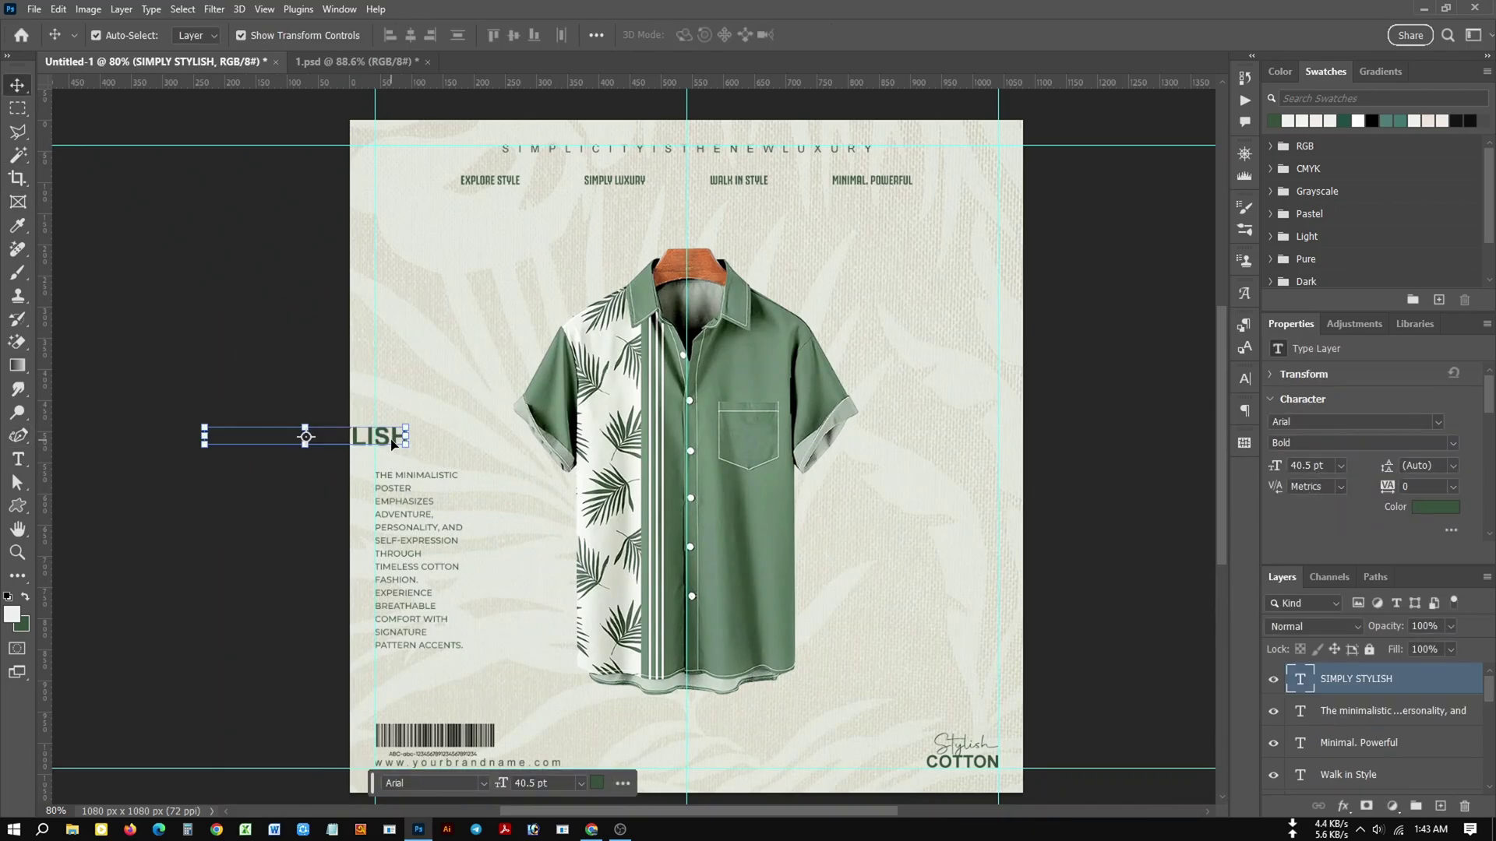
mouse_move(394, 441)
left_mouse_down()
mouse_move(561, 452)
mouse_move(520, 442)
left_mouse_up()
Break SIMPLY STYLISH onto two lines.
double_click(467, 438)
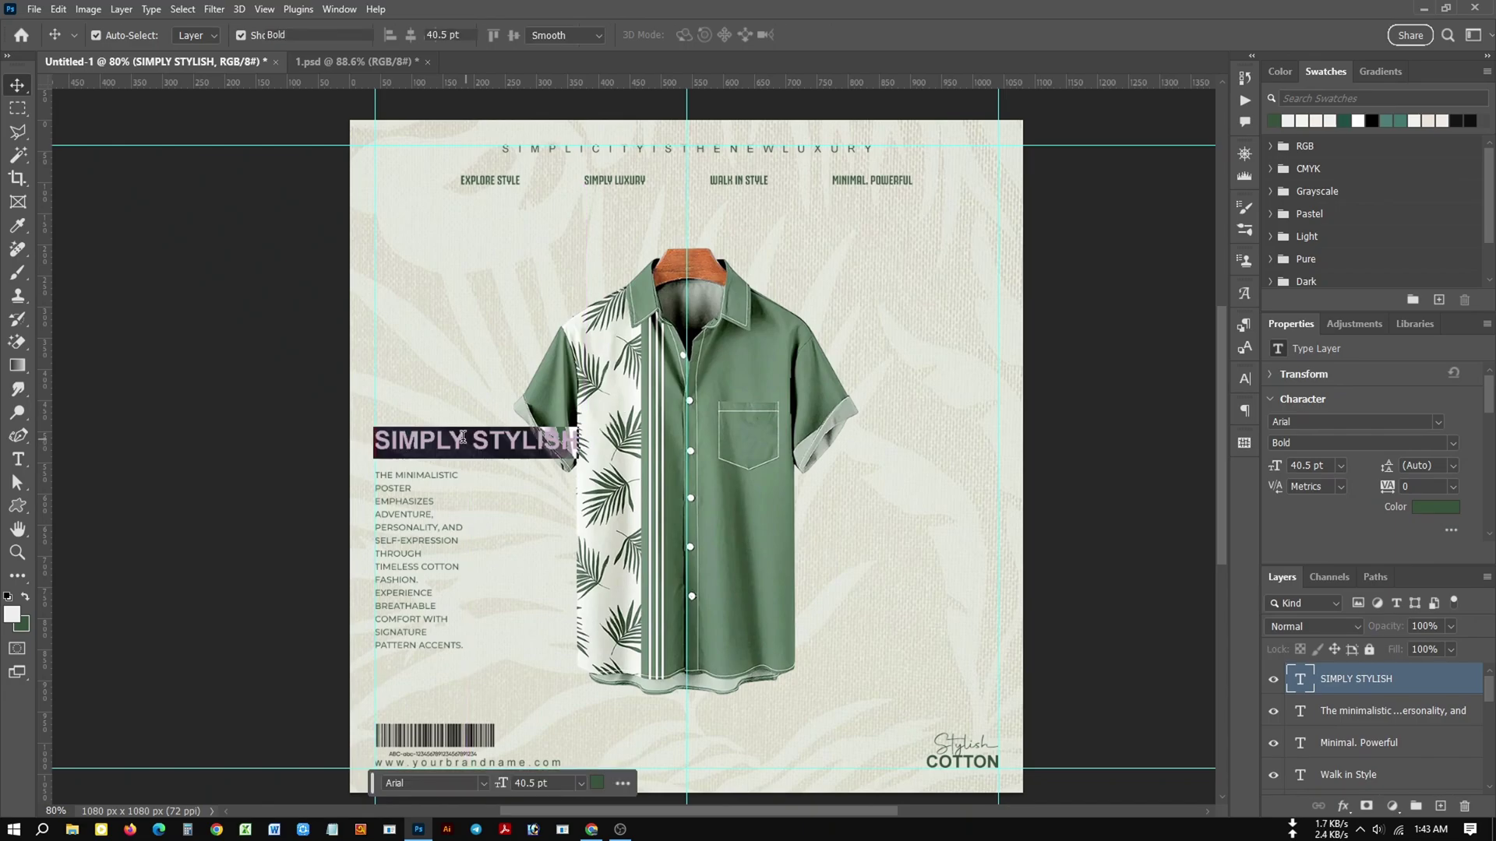
left_click(467, 438)
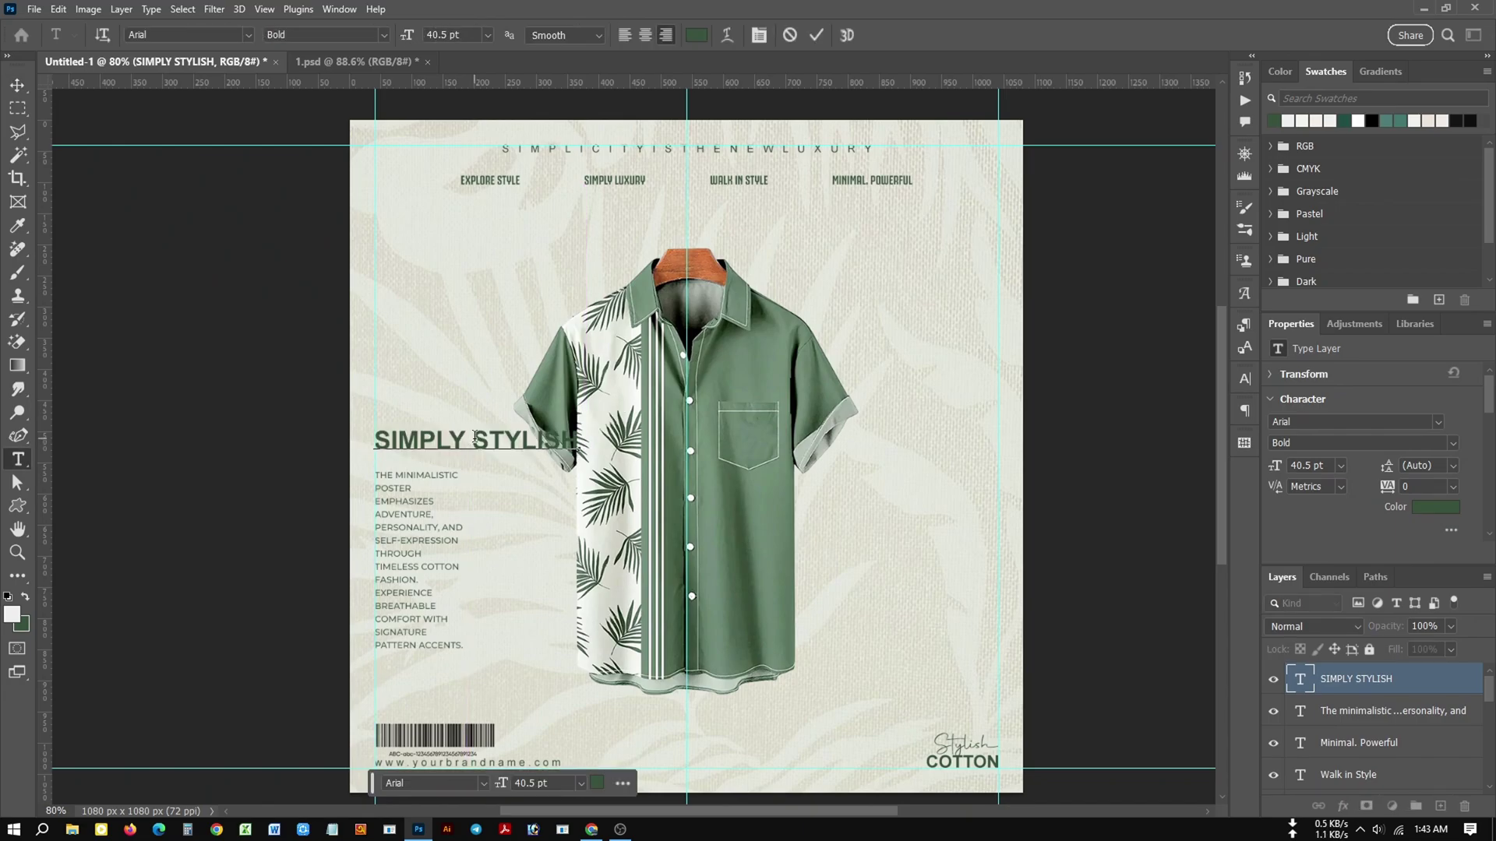
key("BackSpace")
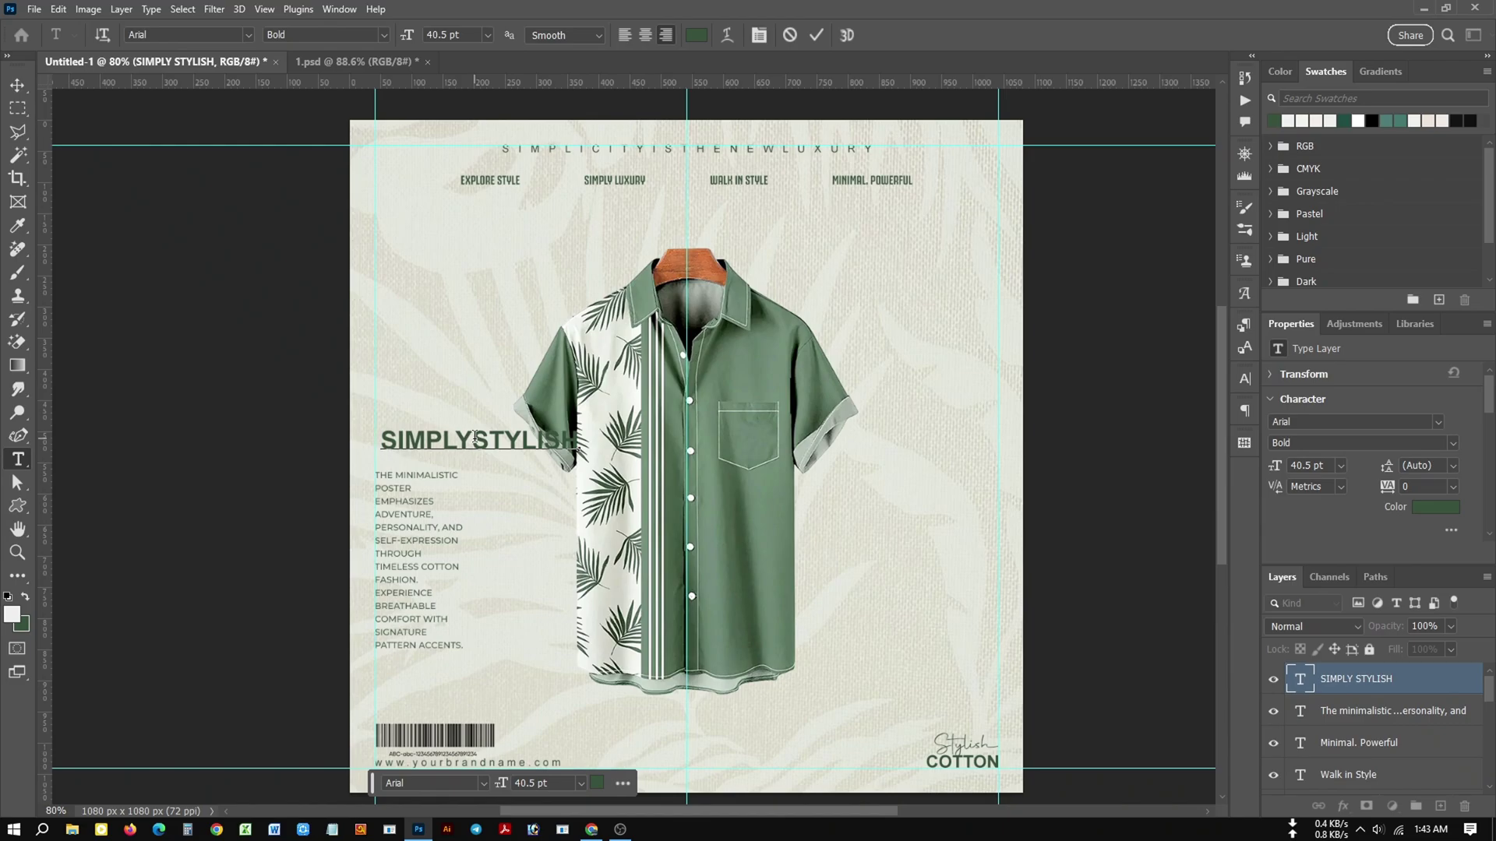
key("Return")
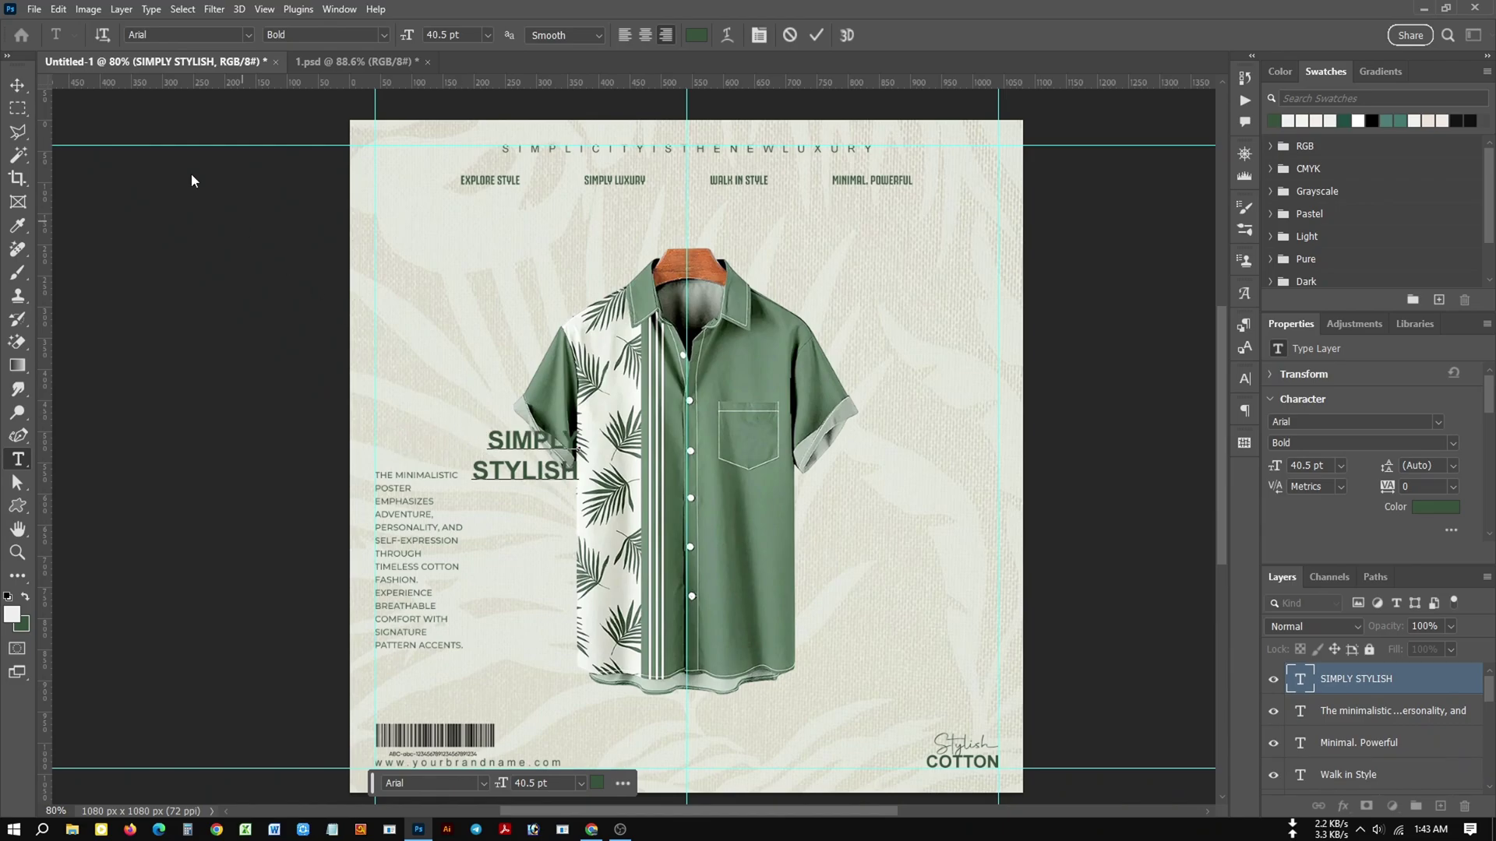
left_click(17, 84)
left_click_drag(498, 447, 398, 418)
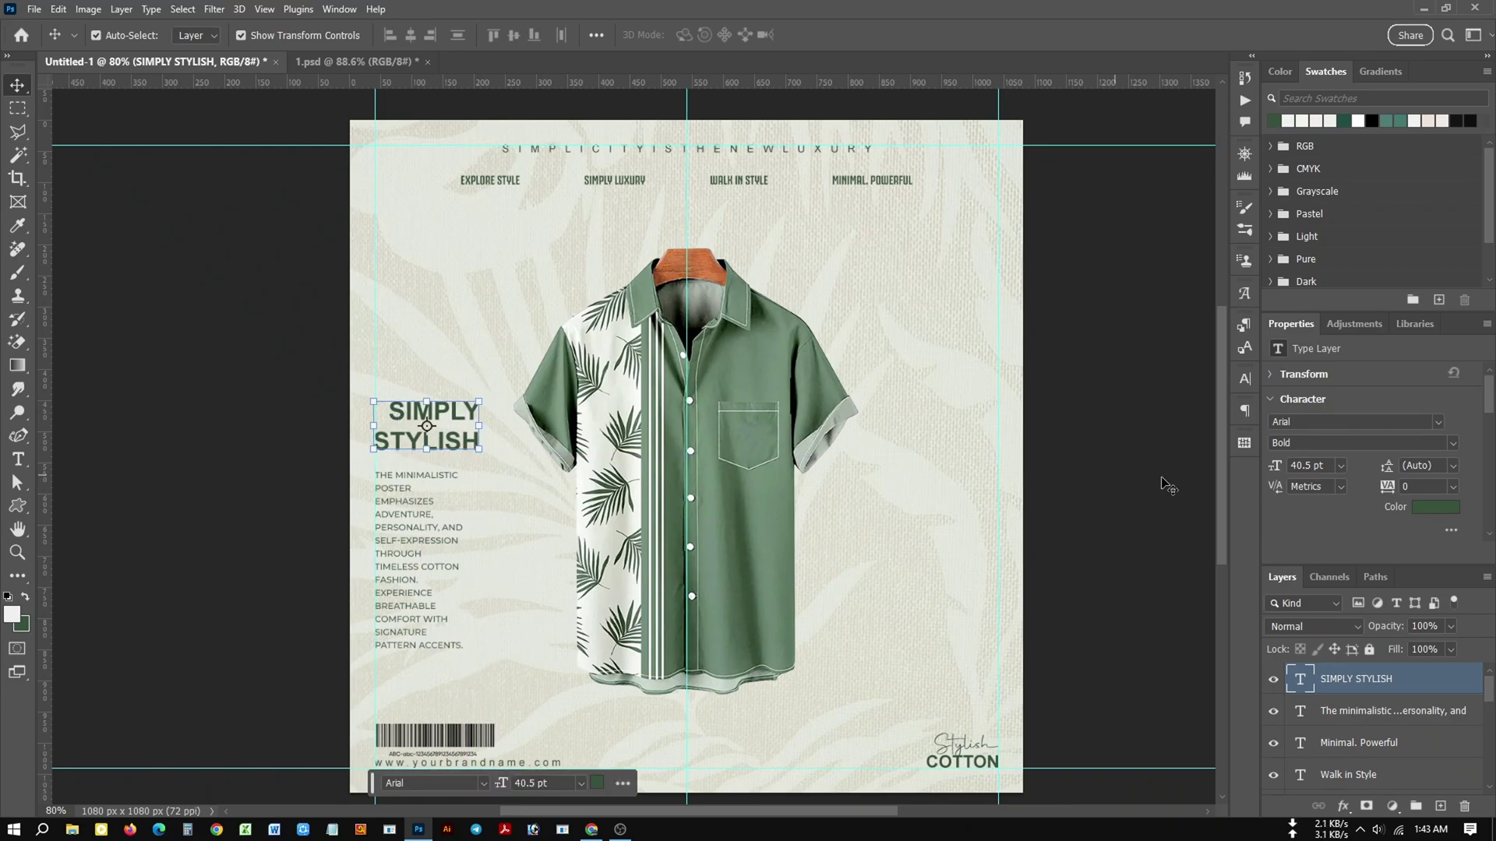
Left-align the heading and move it above the descriptive paragraph.
left_click(1243, 411)
left_click(1057, 434)
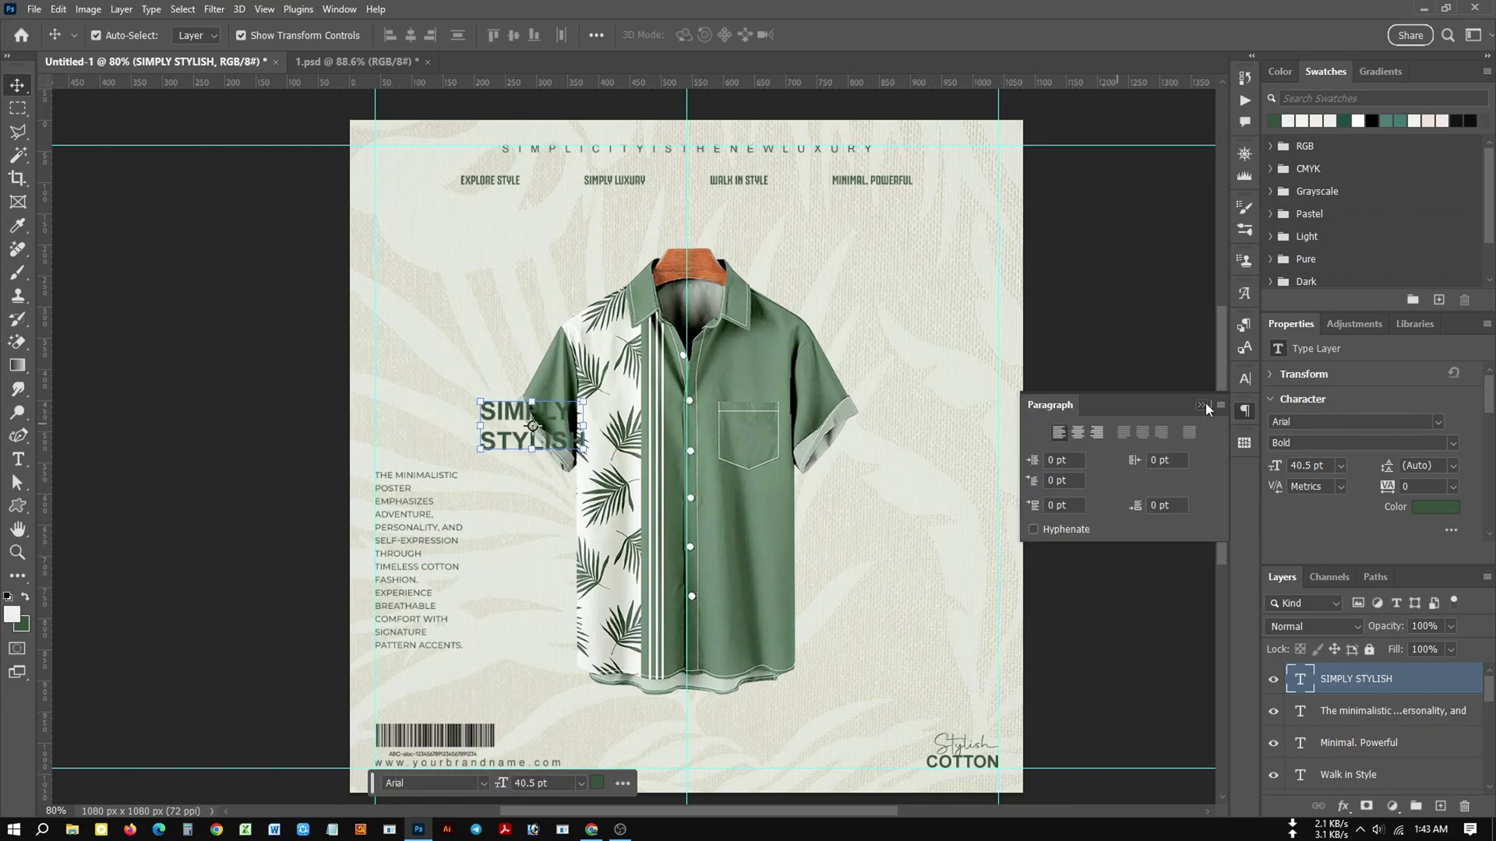
left_click(1205, 406)
left_click_drag(504, 442, 402, 457)
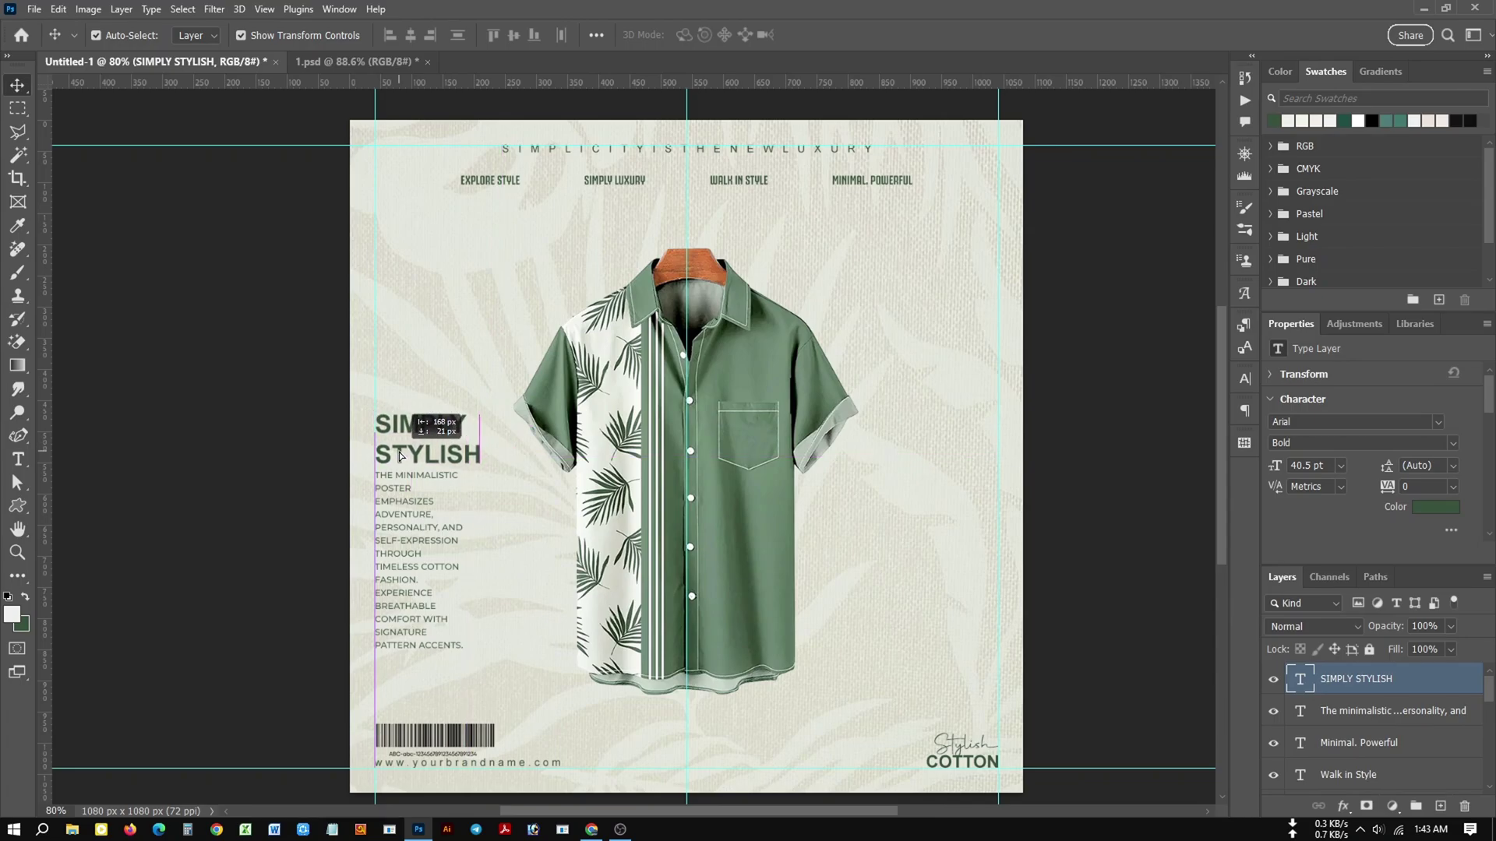
left_click_drag(400, 455, 401, 454)
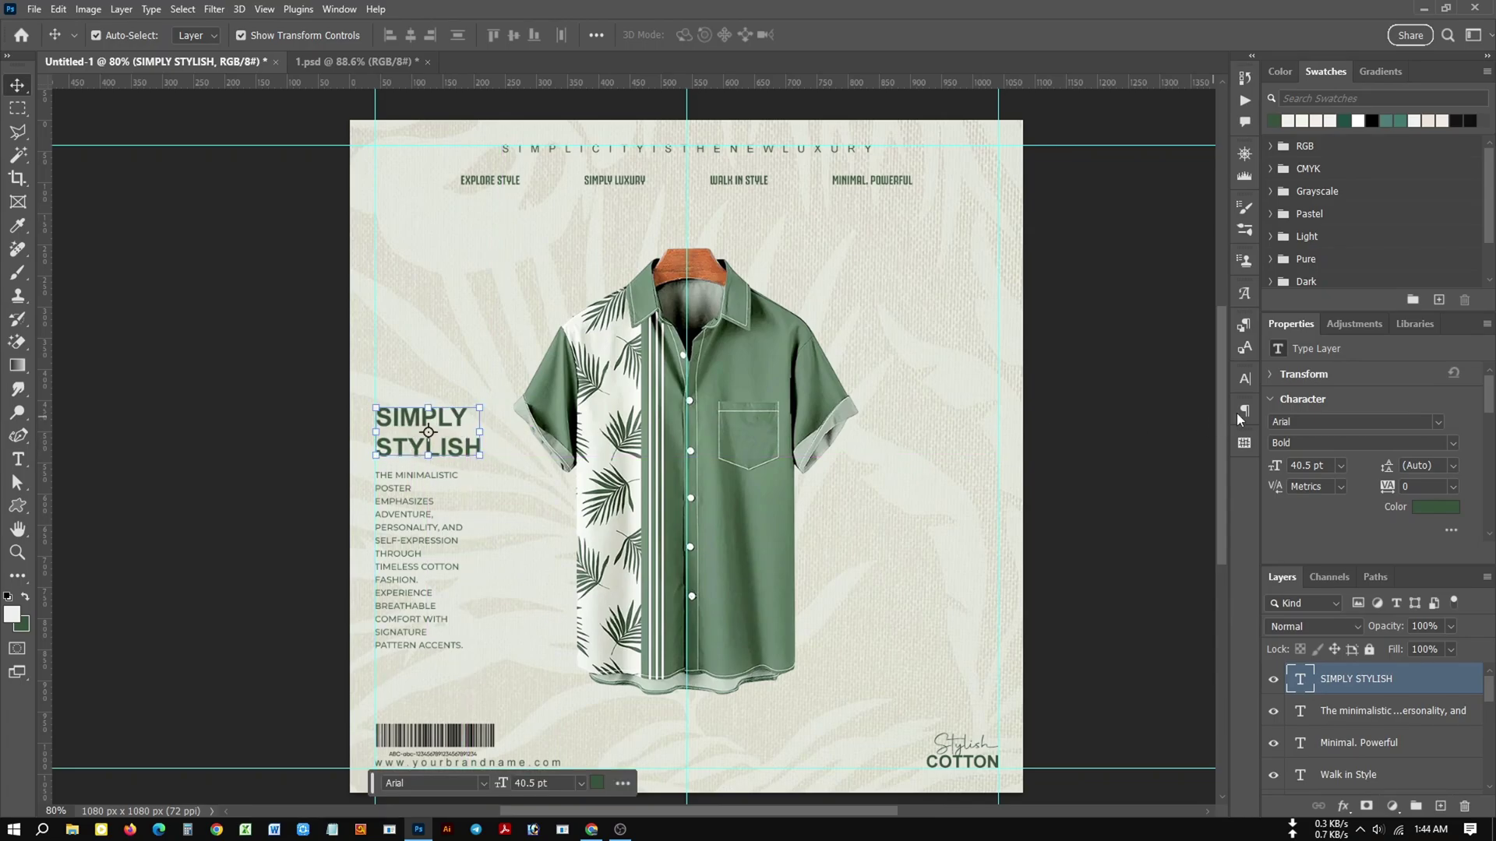
Shrink the heading from 35 pt down to 25 pt.
type("35")
key("Return")
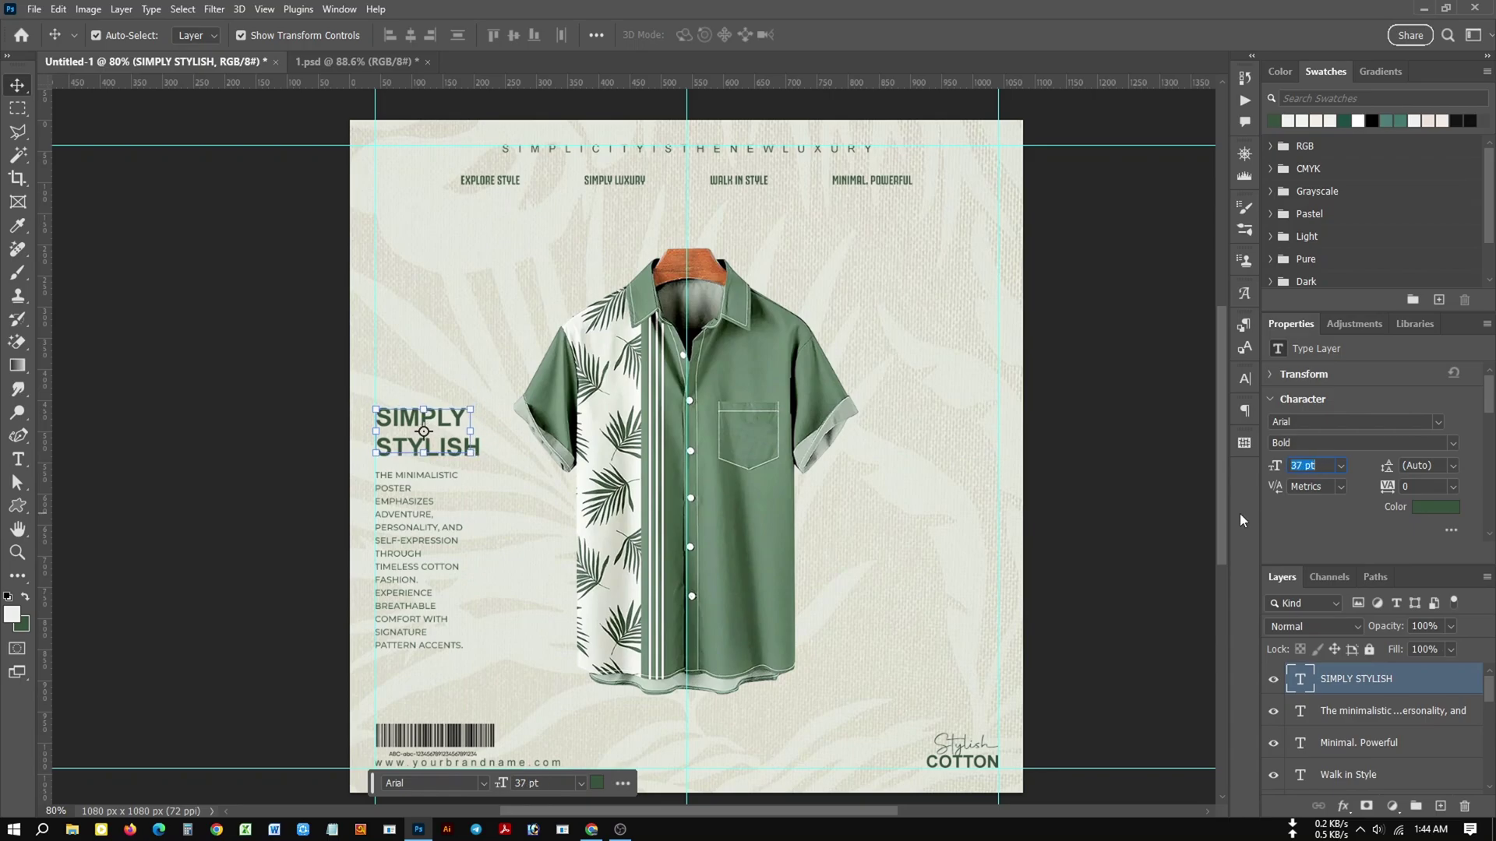
key("Down")
key("Down")
key("Down")
key("Down")
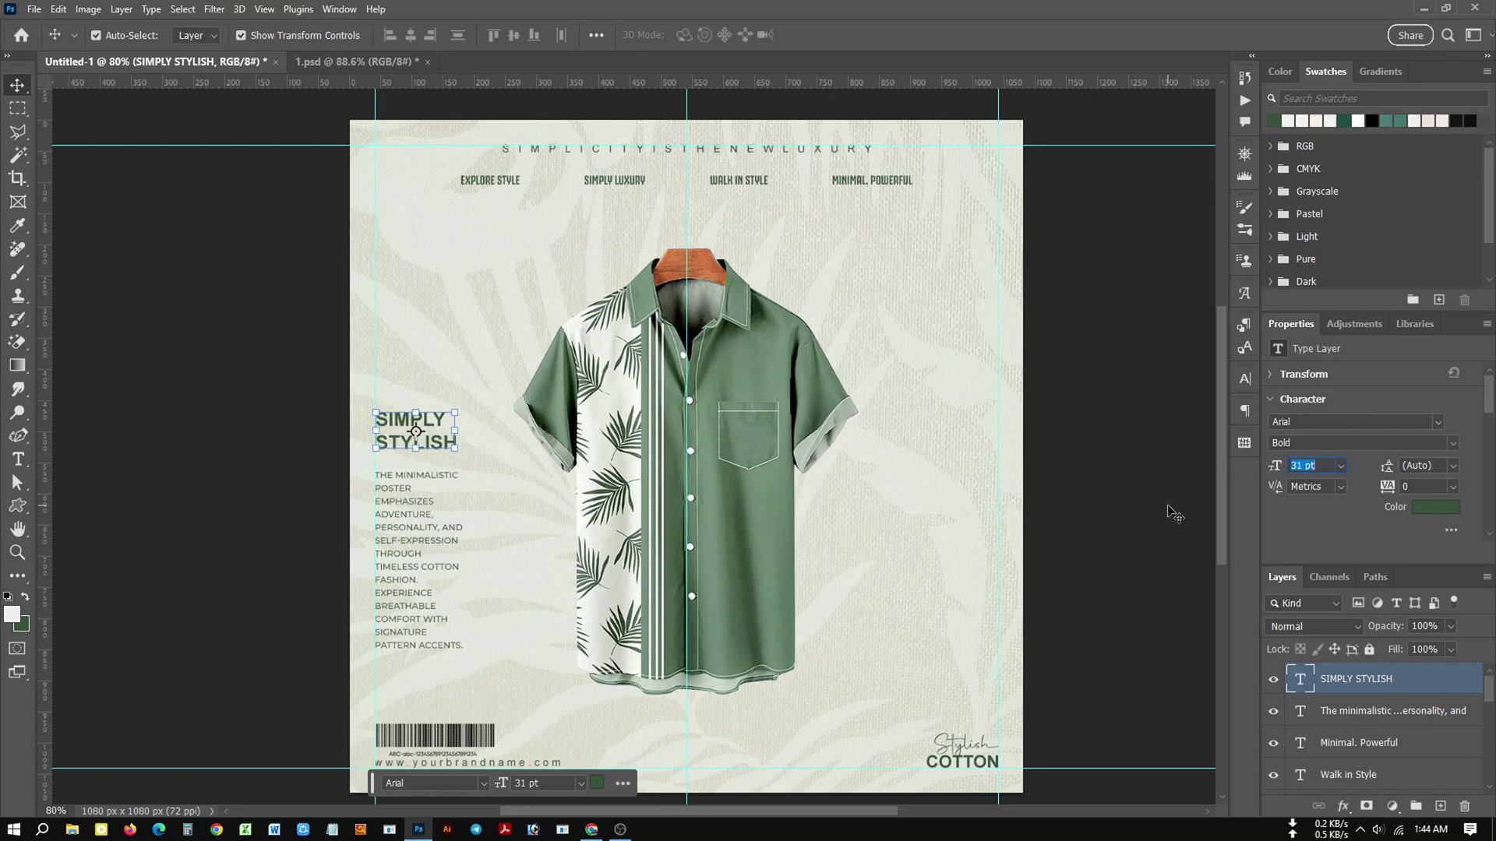
key("Down")
key("Down")
key("Down")
key("Down")
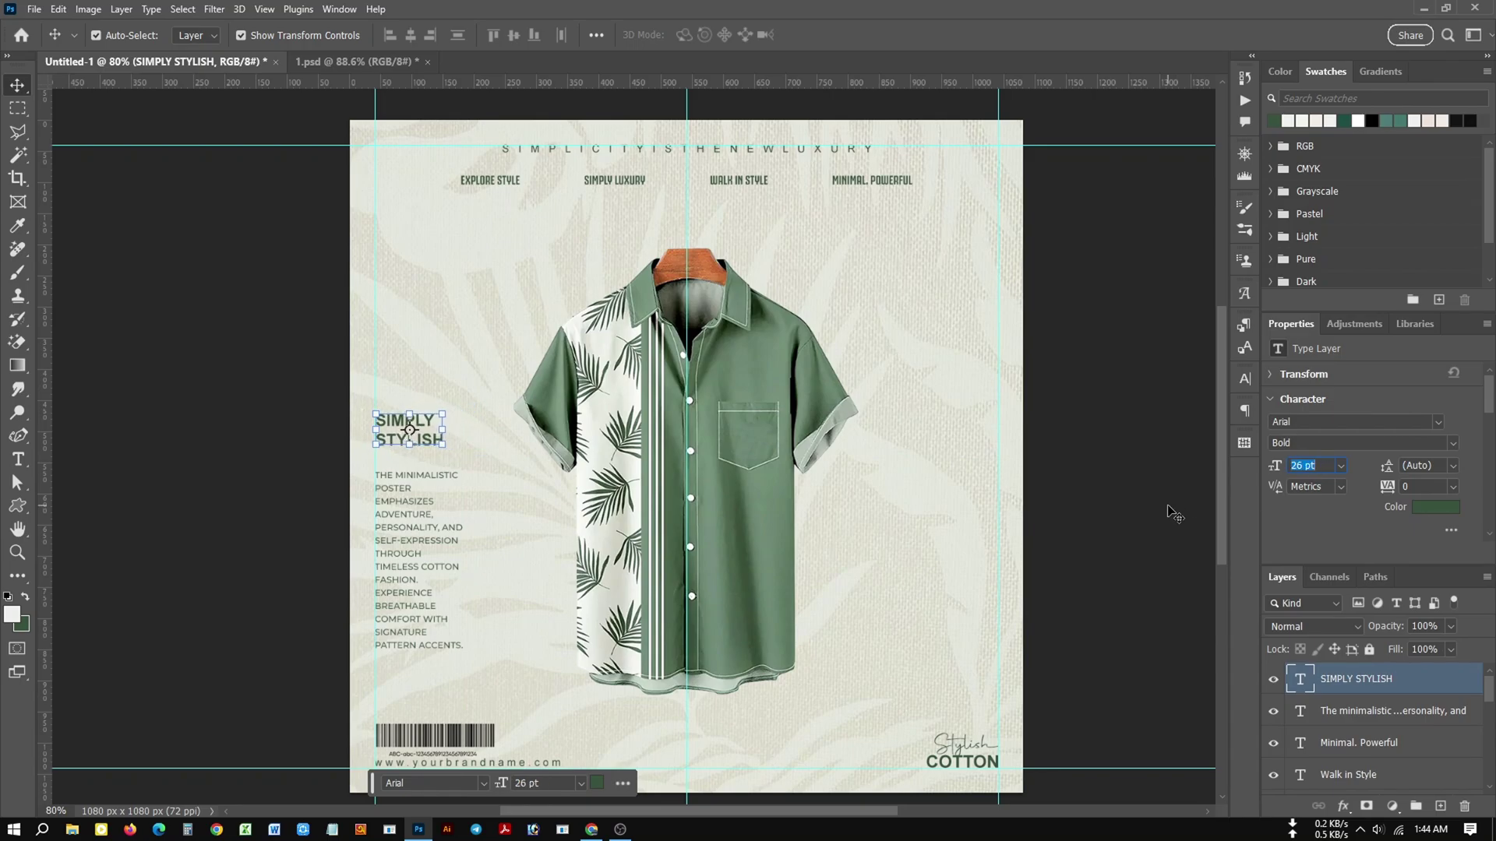
key("Down")
left_click(340, 477)
Fine-tune the heading's position just above the paragraph.
left_click_drag(413, 440, 417, 467)
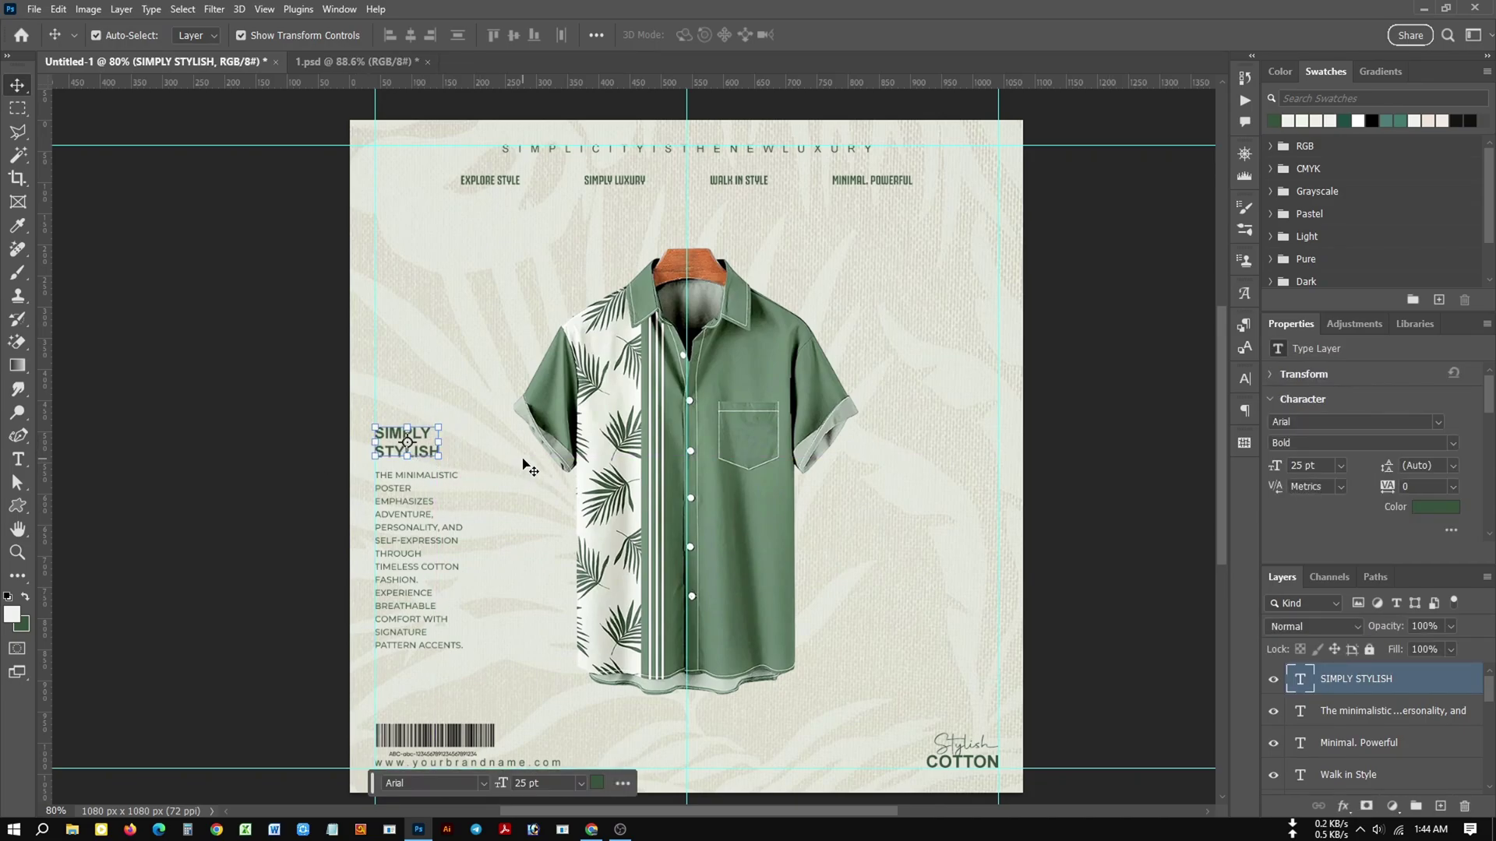
left_click(234, 491)
left_click(436, 470)
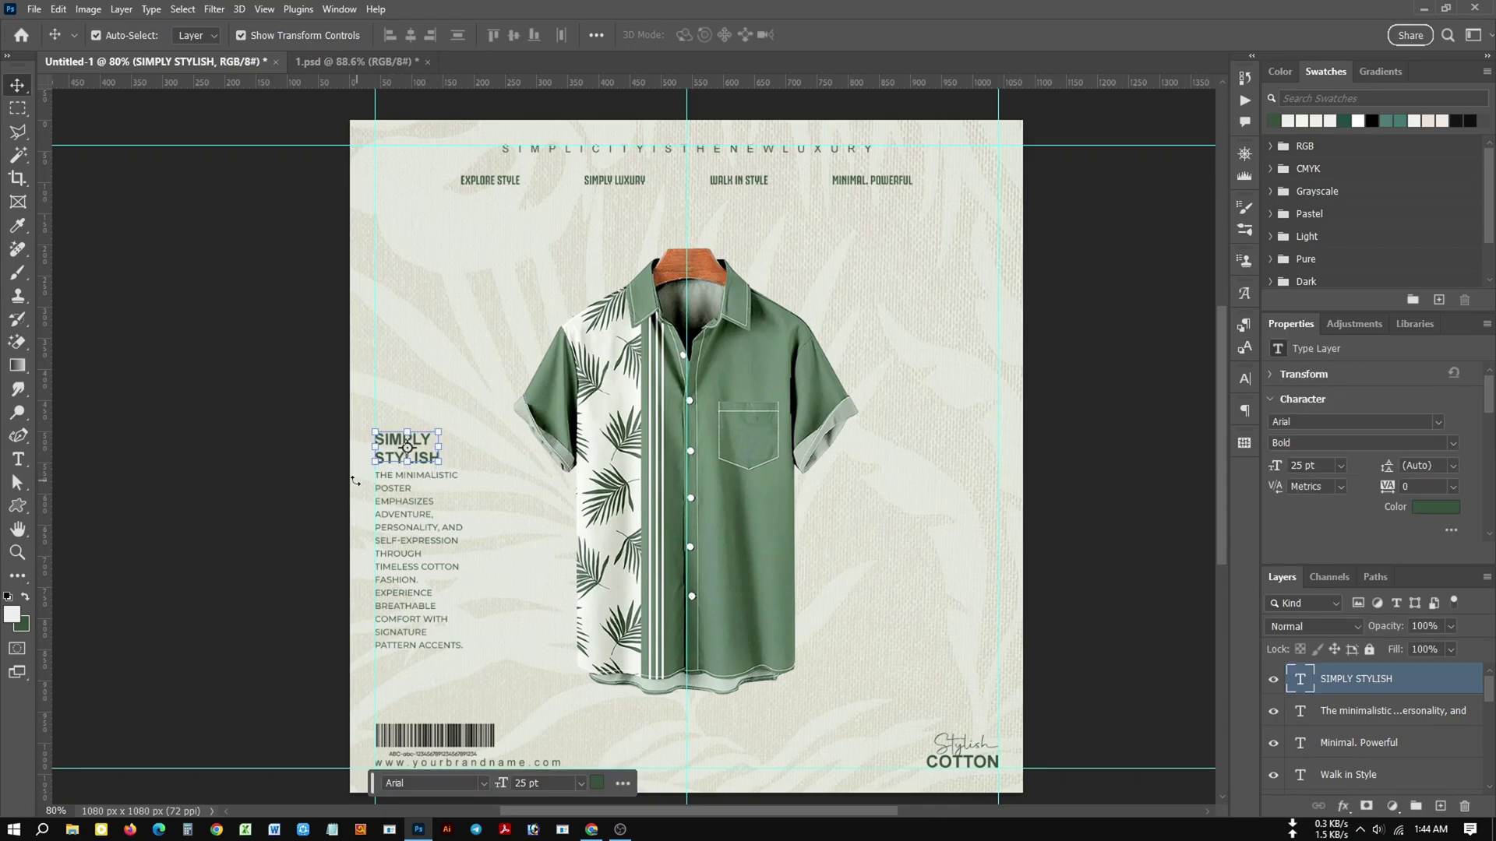
key("Up")
key("Up")
key("Up")
key("Up")
left_click(319, 490)
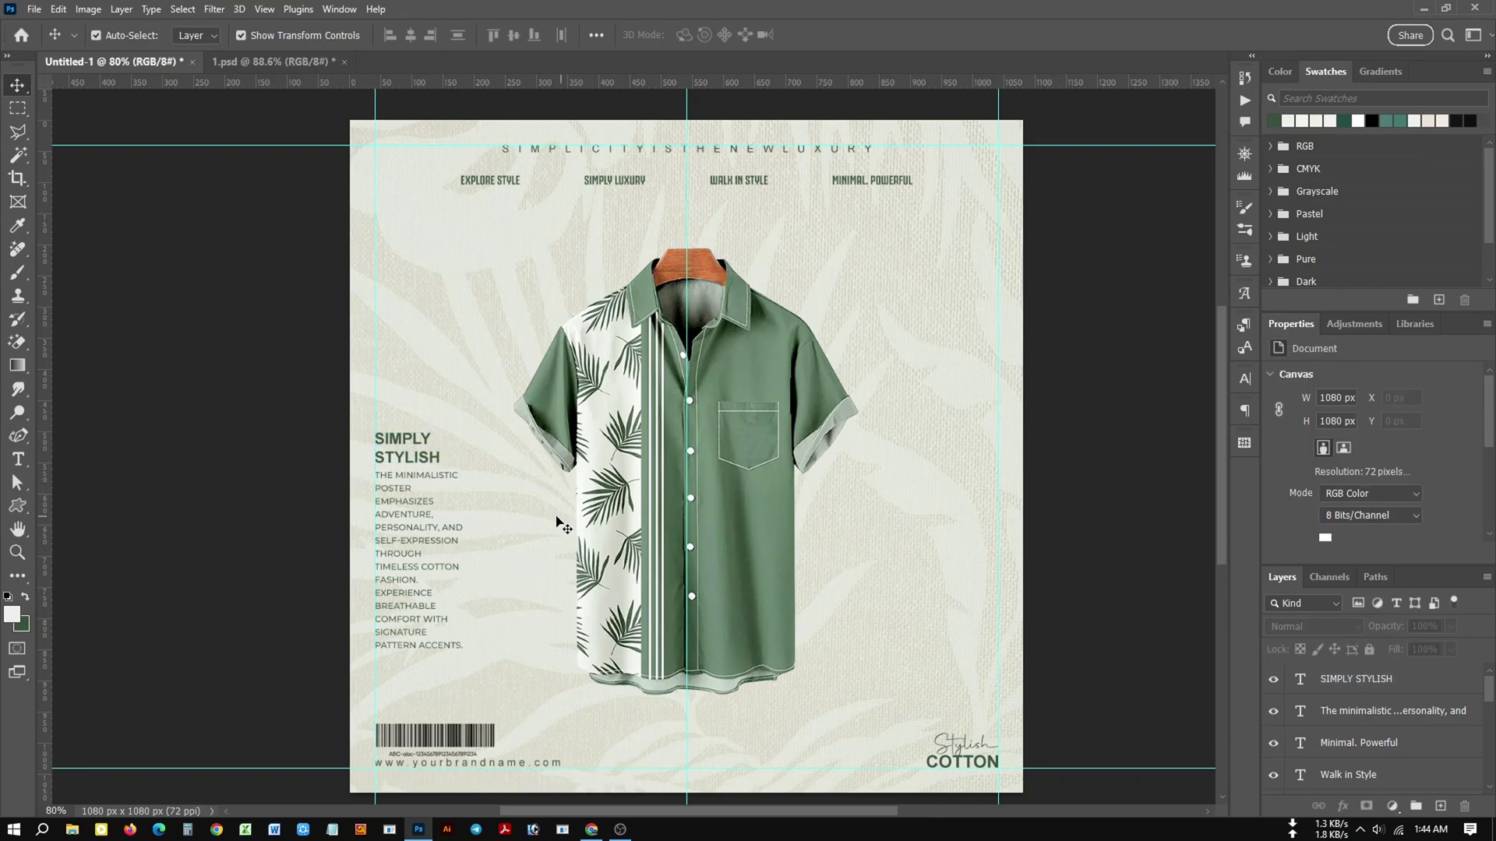
Tighten the SIMPLY STYLISH leading to about 26 pt.
scroll(518, 521, "right", 2)
left_click(367, 464)
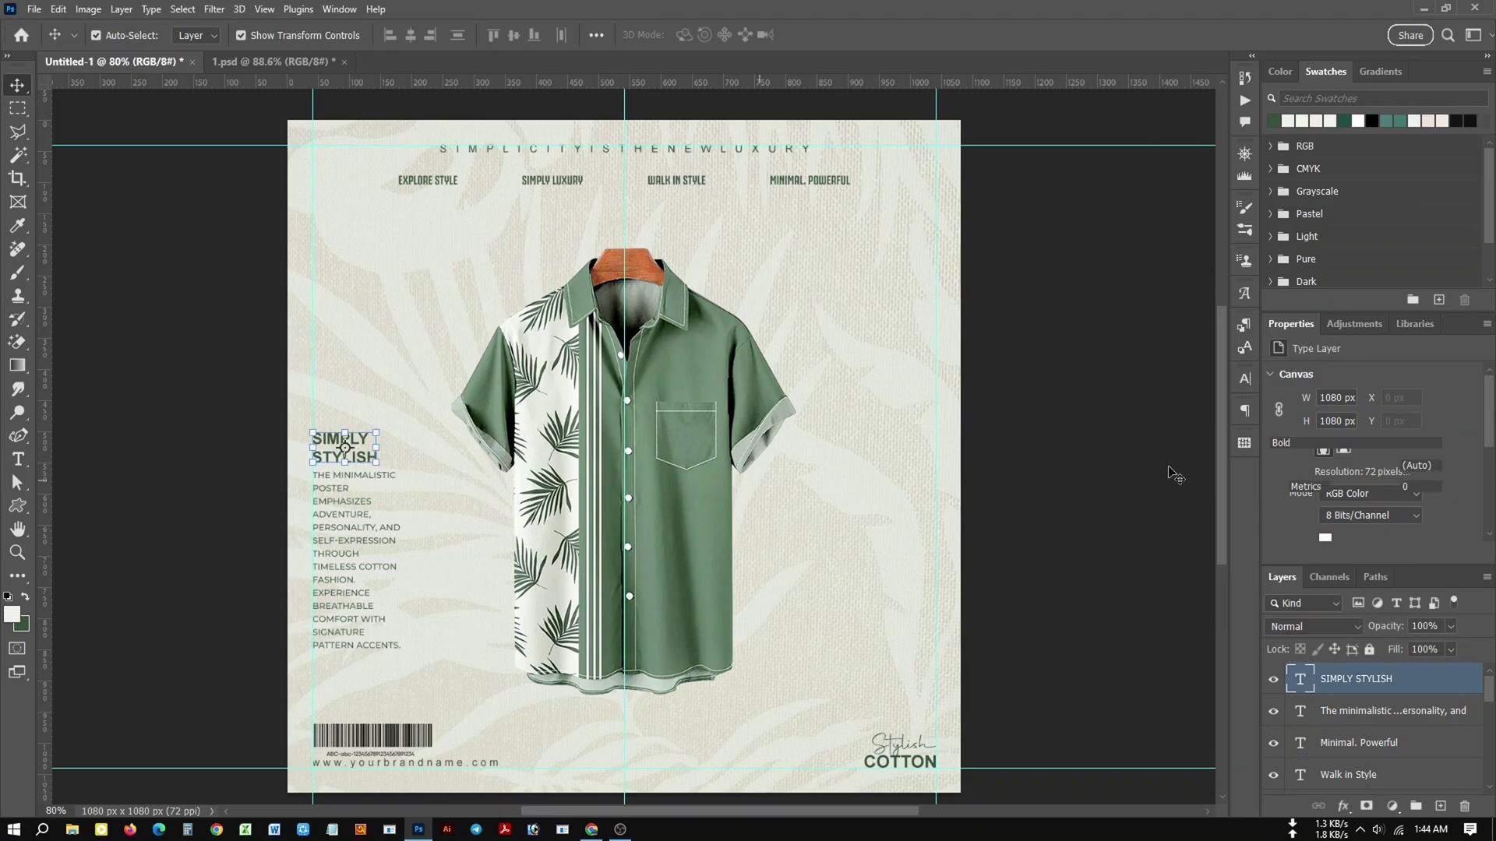
left_click(1420, 466)
type("35")
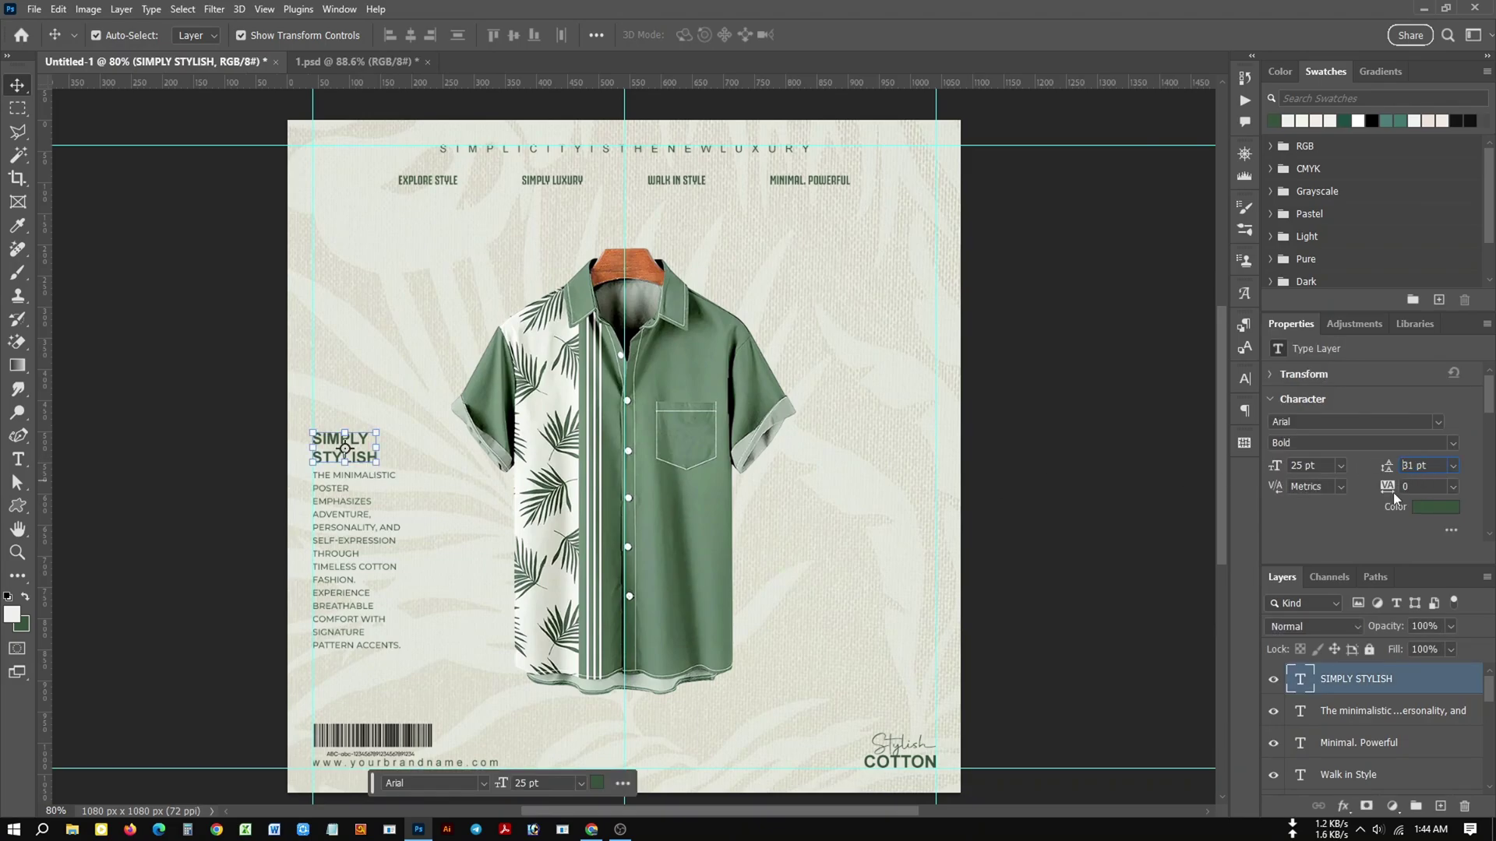
key("Return")
key("Down")
key("Down")
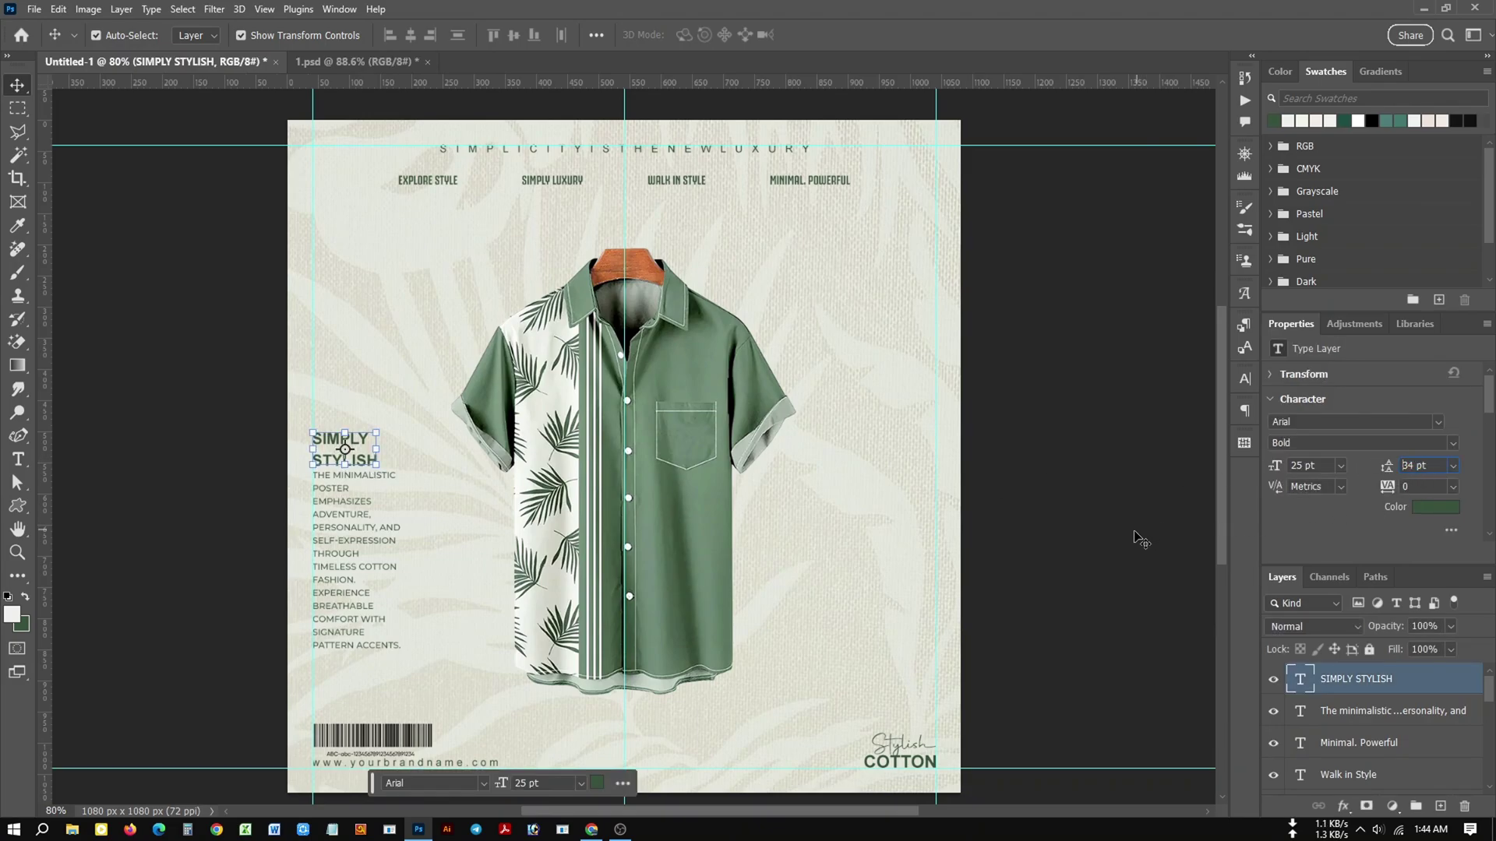
key("Down")
key("Down")
key("Down")
key("Down")
key("Down")
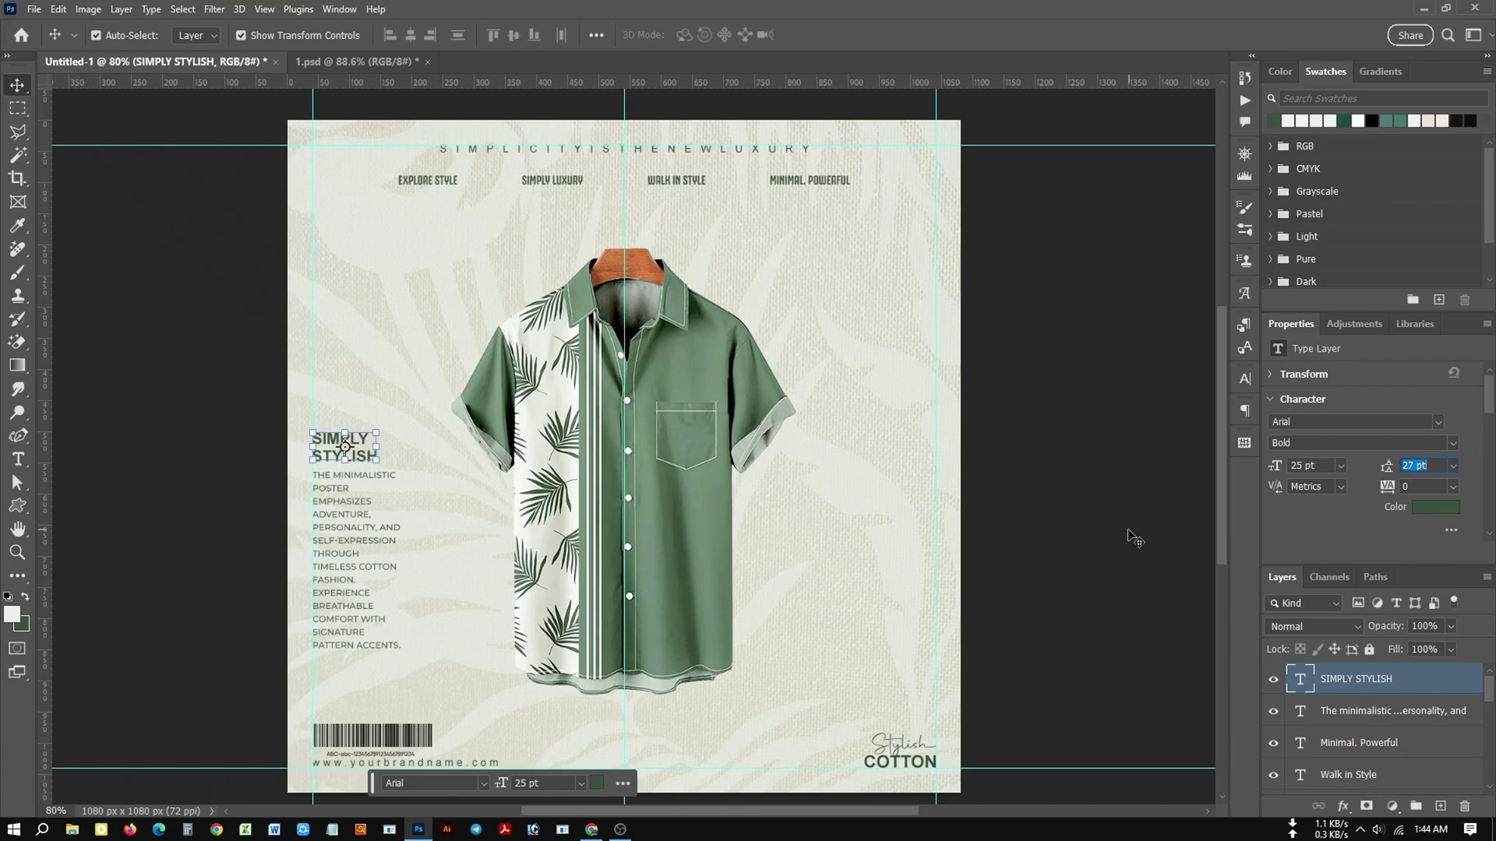
left_click(1102, 536)
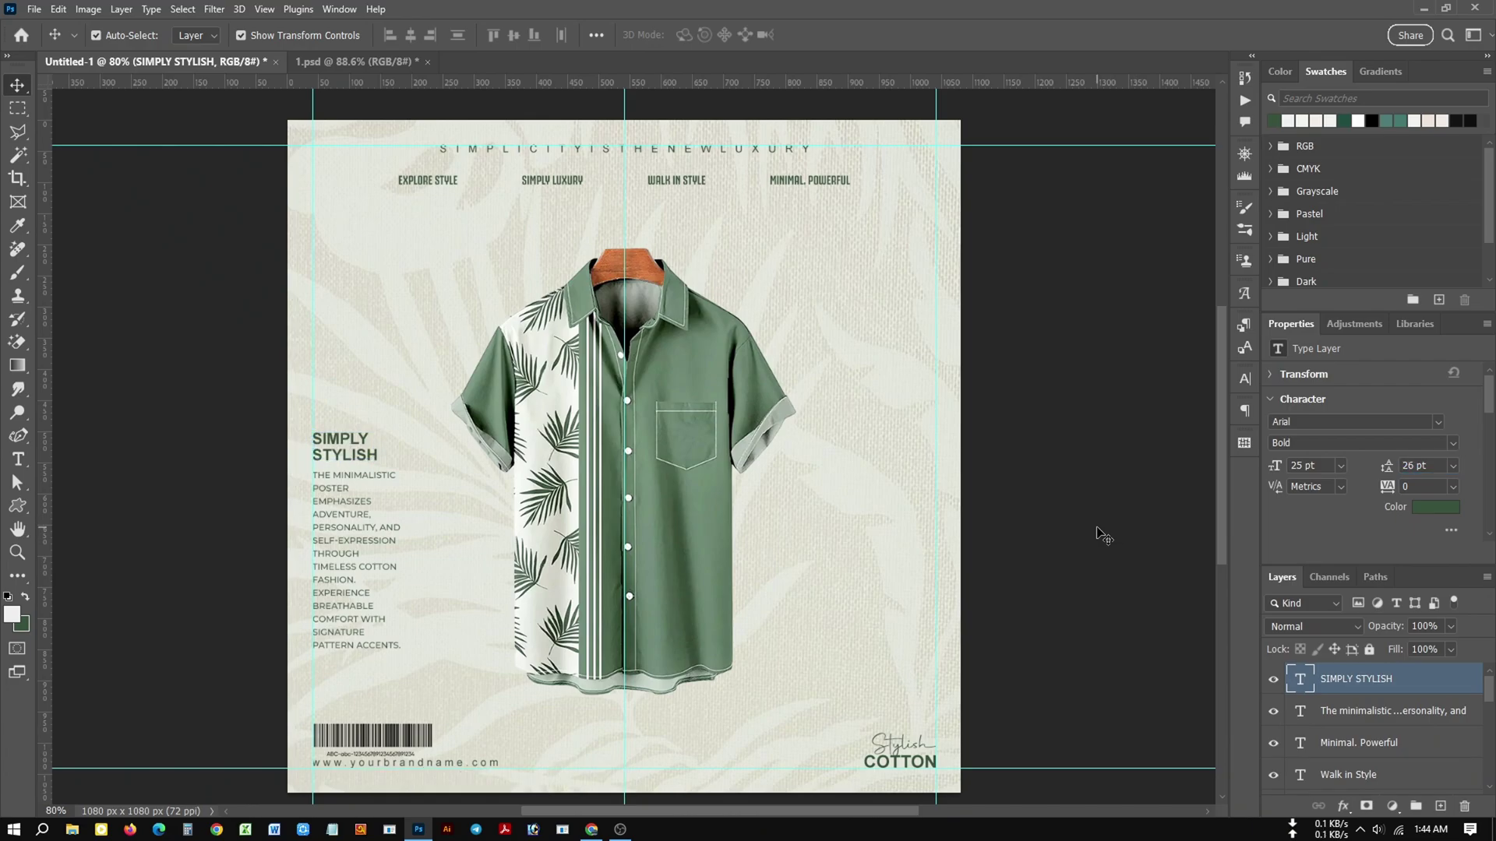
Set the heading's font style to Bold Italic.
left_click(360, 460)
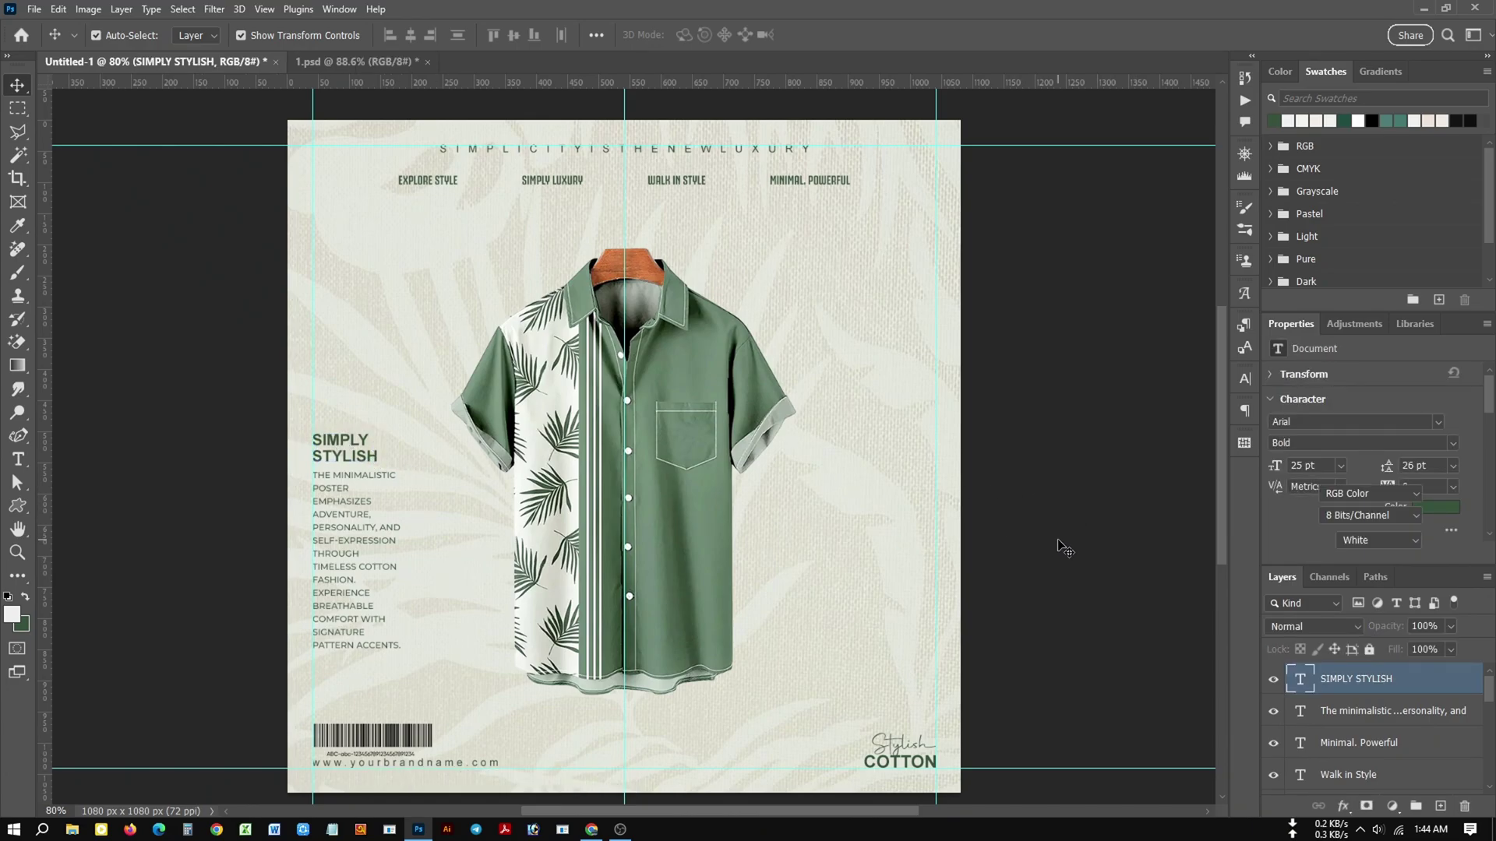
left_click(353, 449)
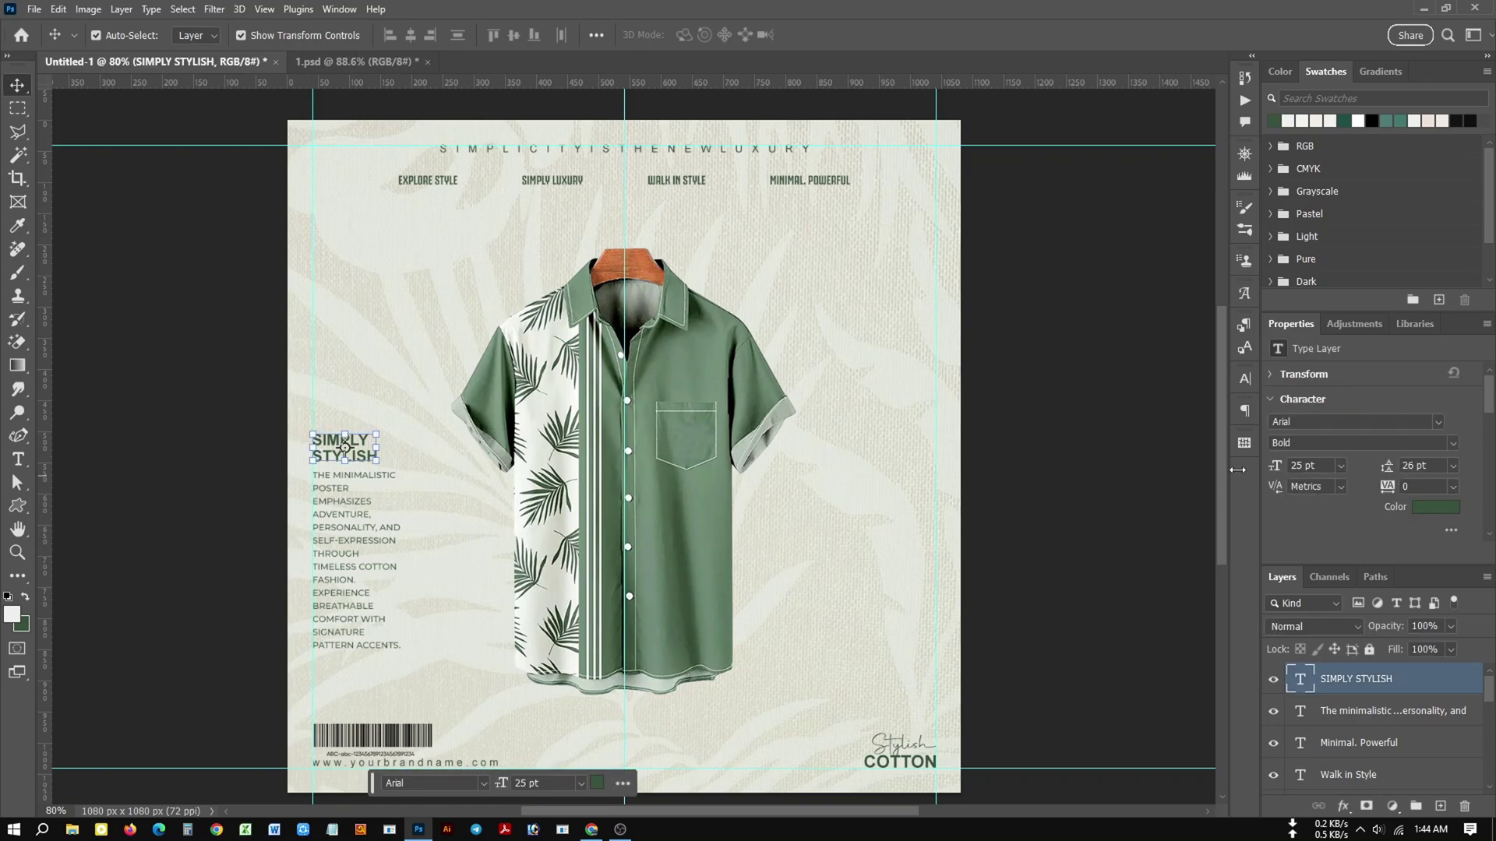
left_click(1454, 449)
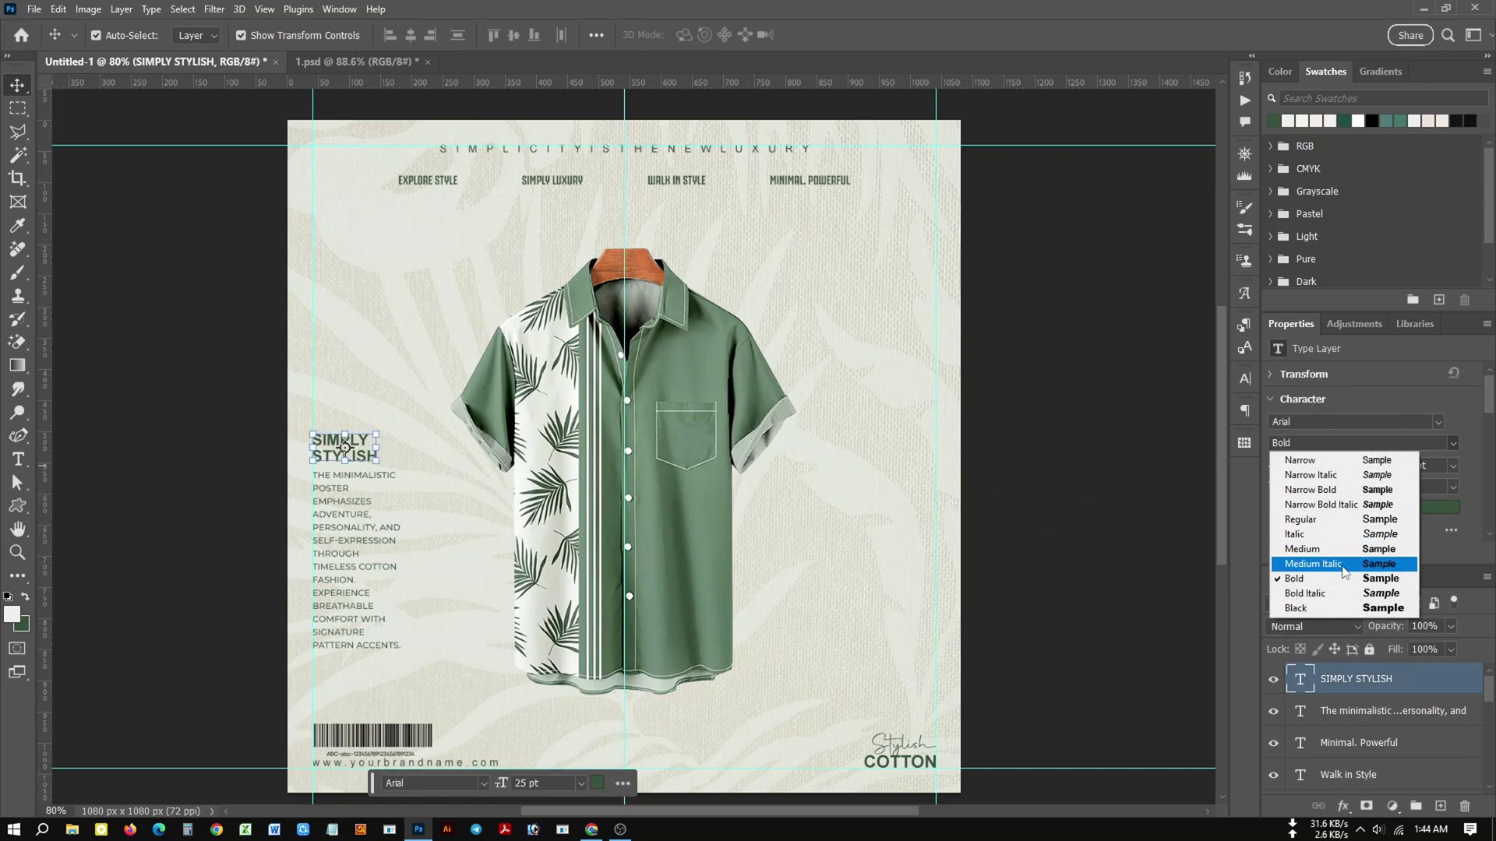
left_click(1315, 596)
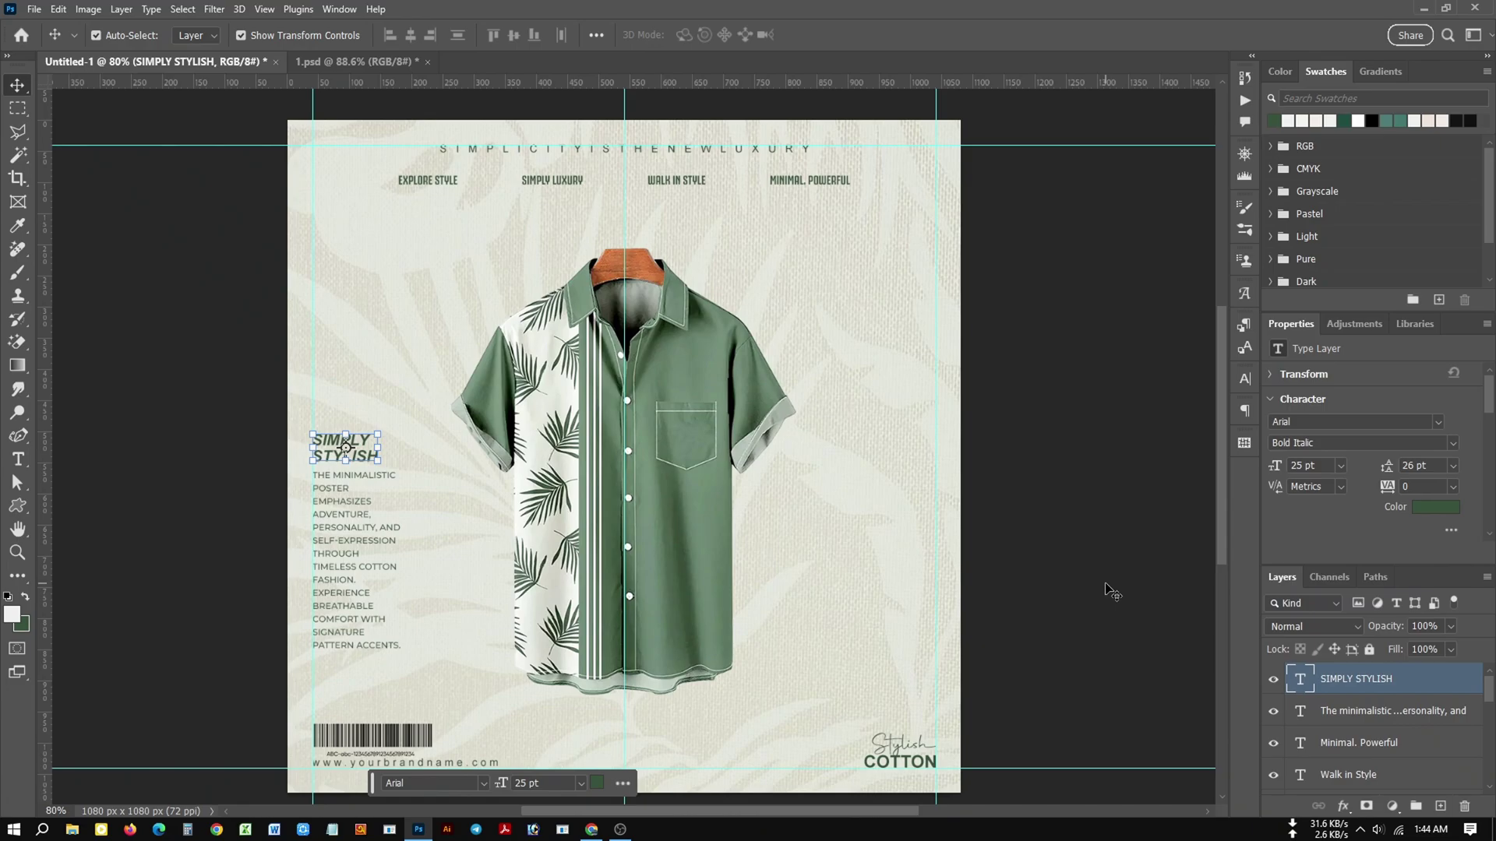
left_click(1454, 444)
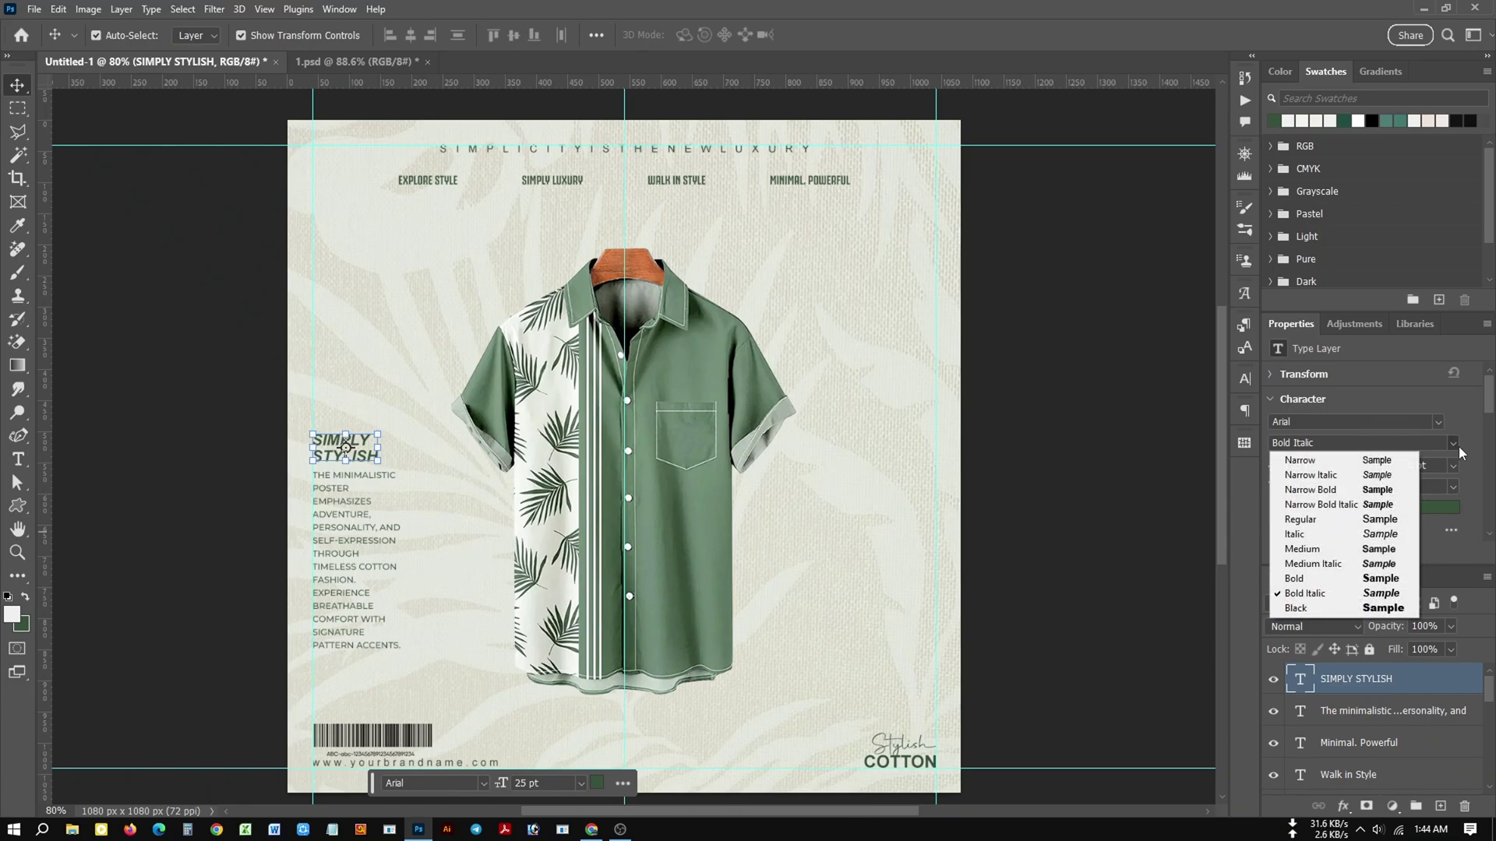
left_click(1160, 615)
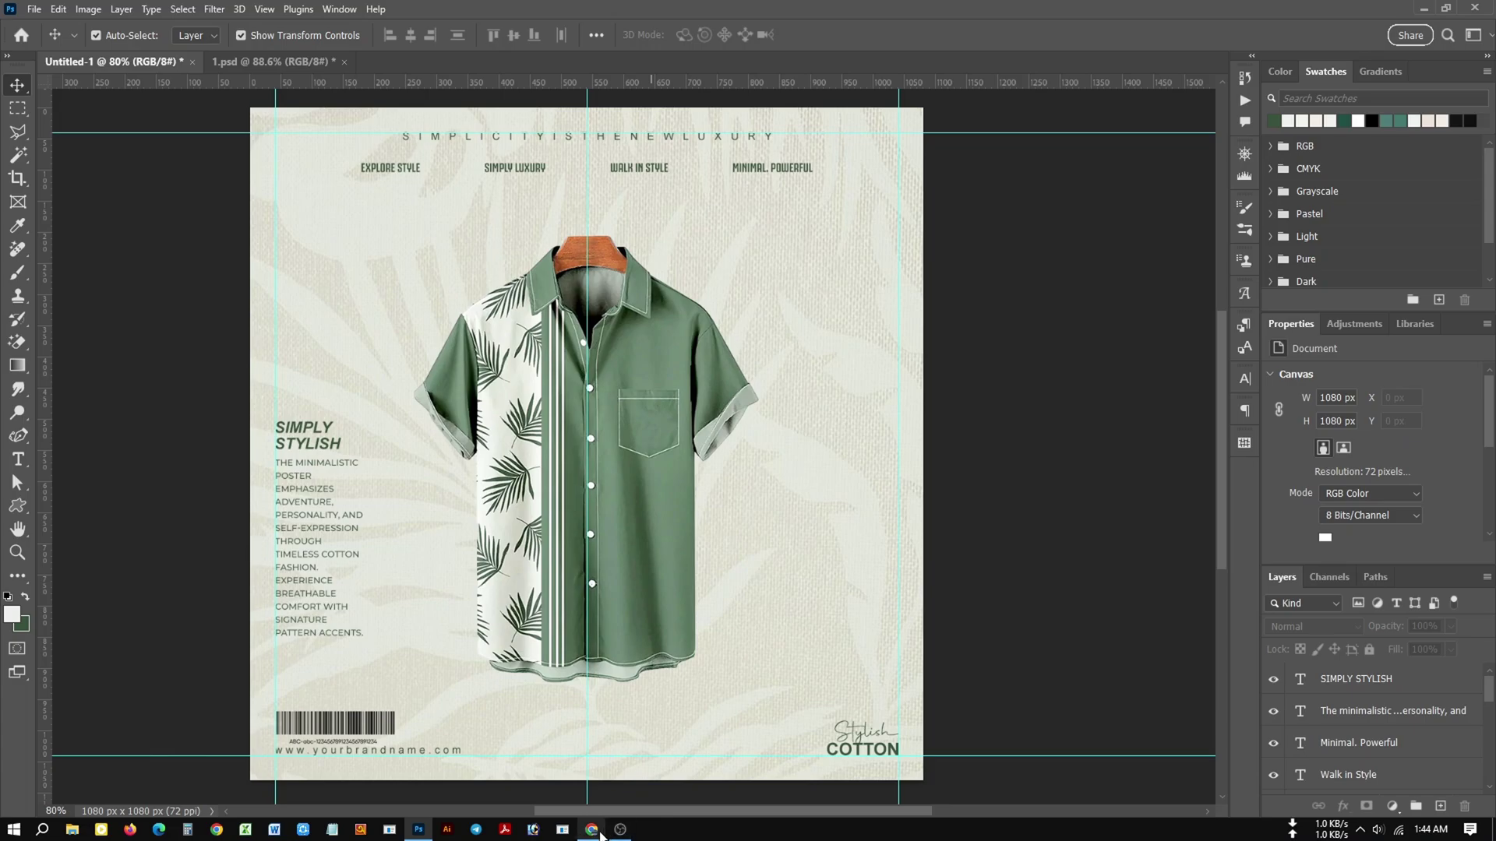
left_click(444, 751)
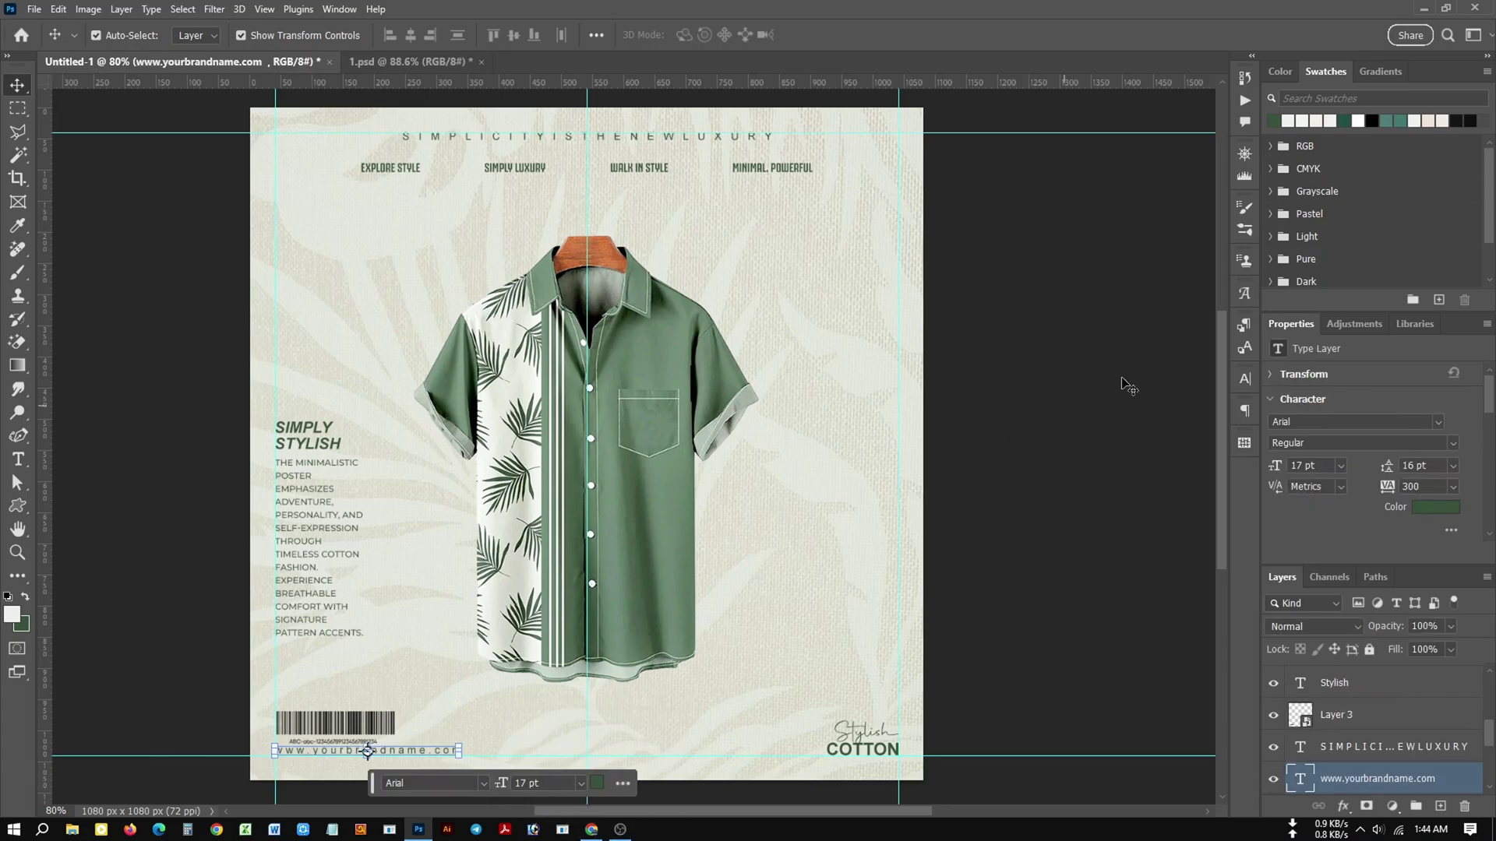
left_click(1115, 480)
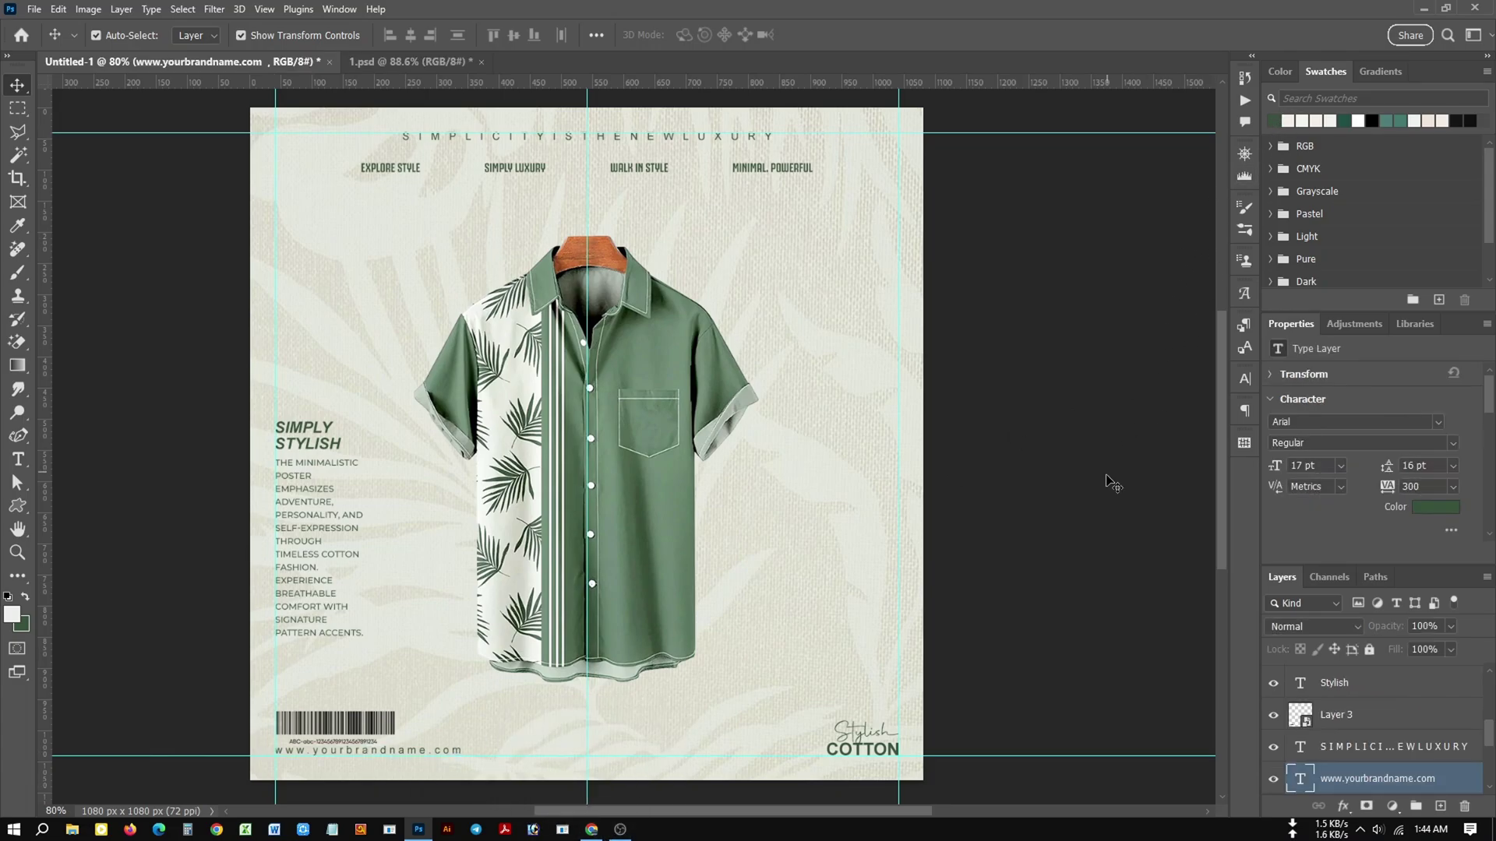
scroll(1093, 582, "up", 1)
scroll(1093, 581, "down", 1)
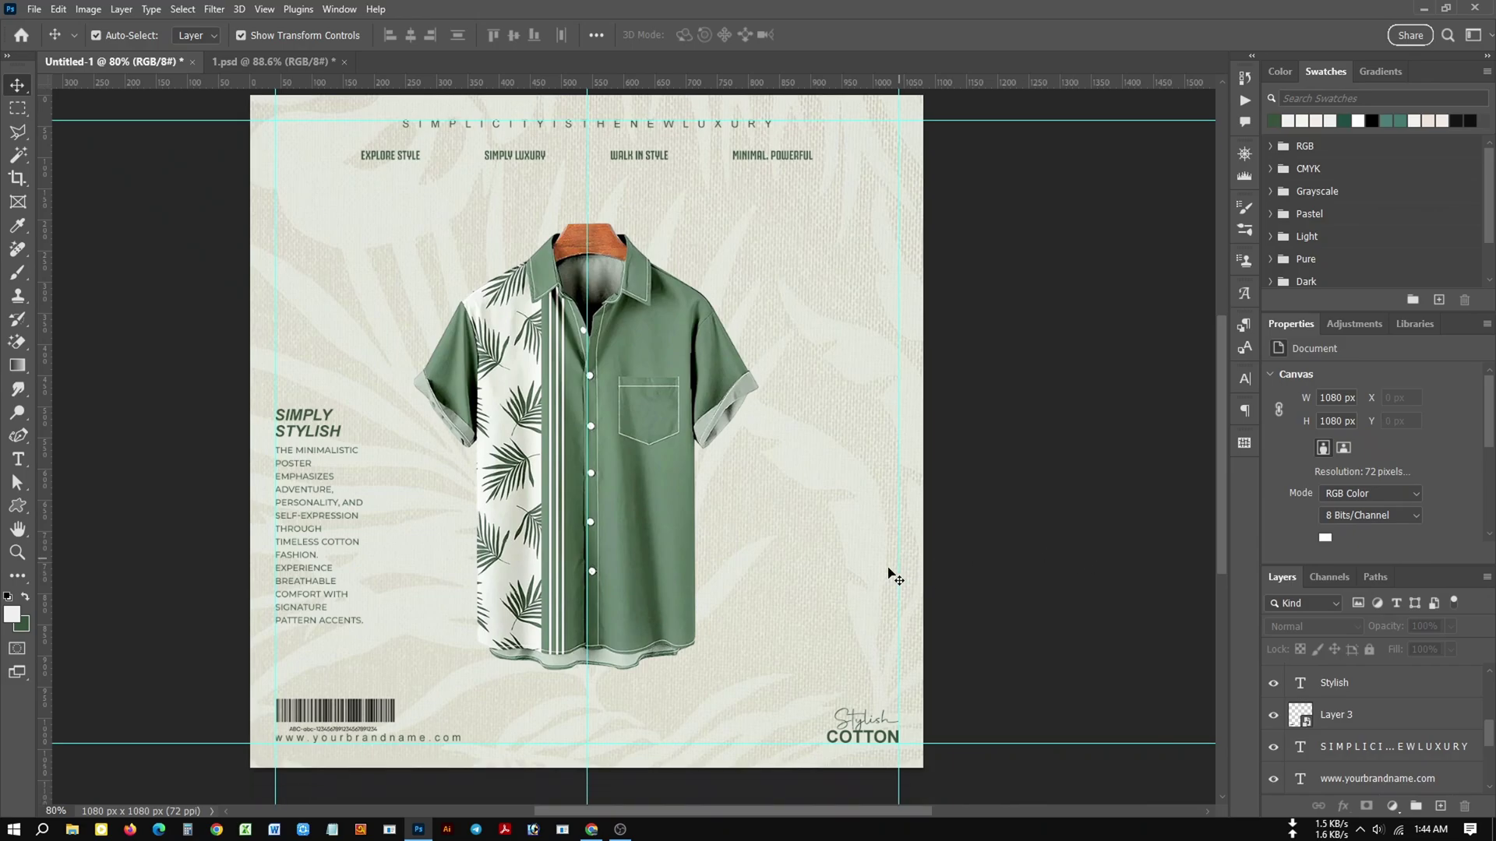
left_click(619, 512)
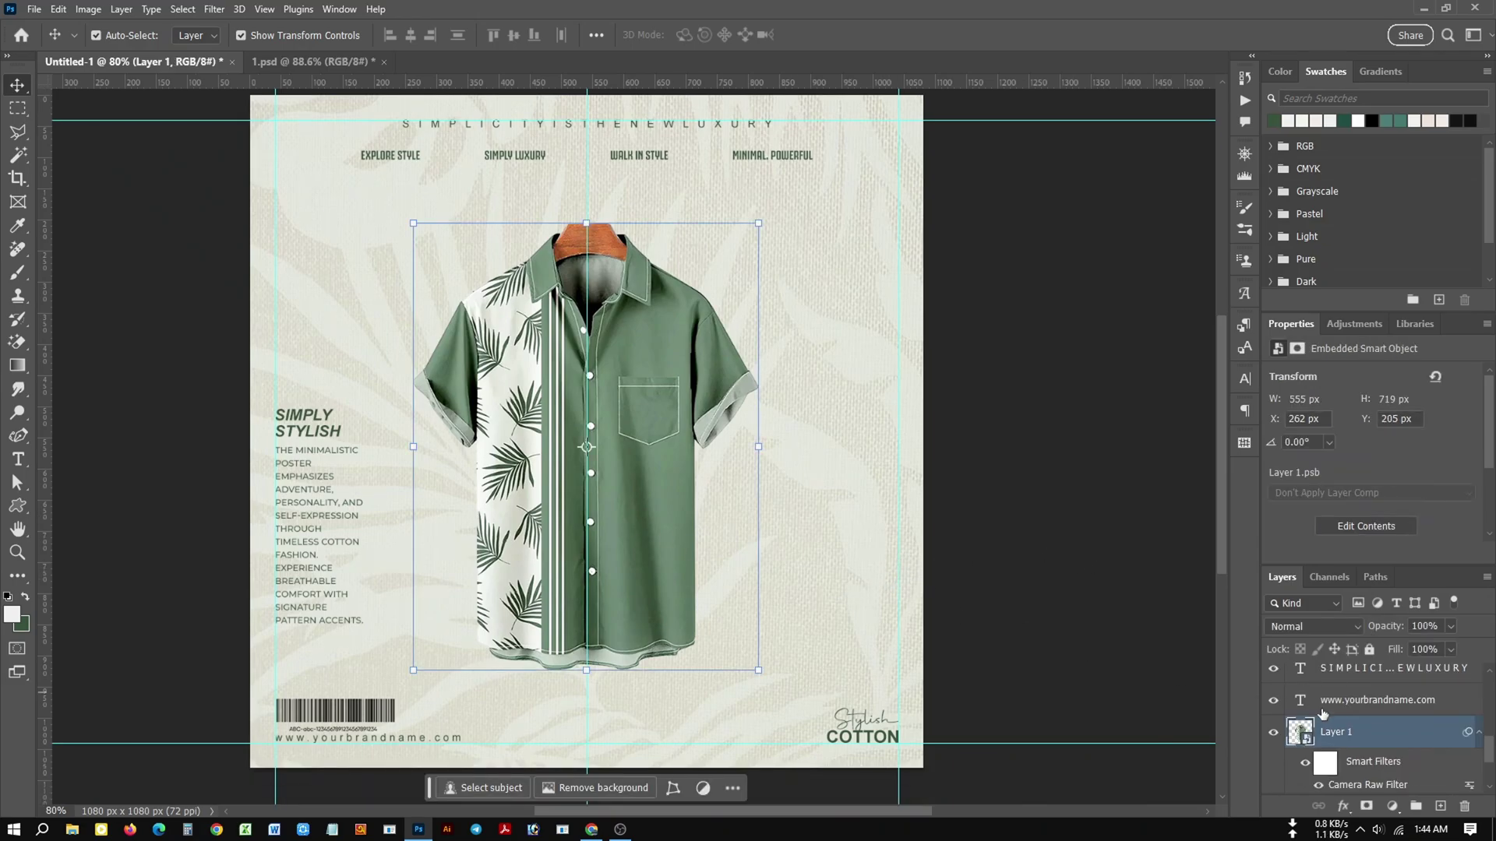
Add a soft drop shadow to the shirt layer at 28% opacity, size 18, offset slightly.
left_click(1343, 806)
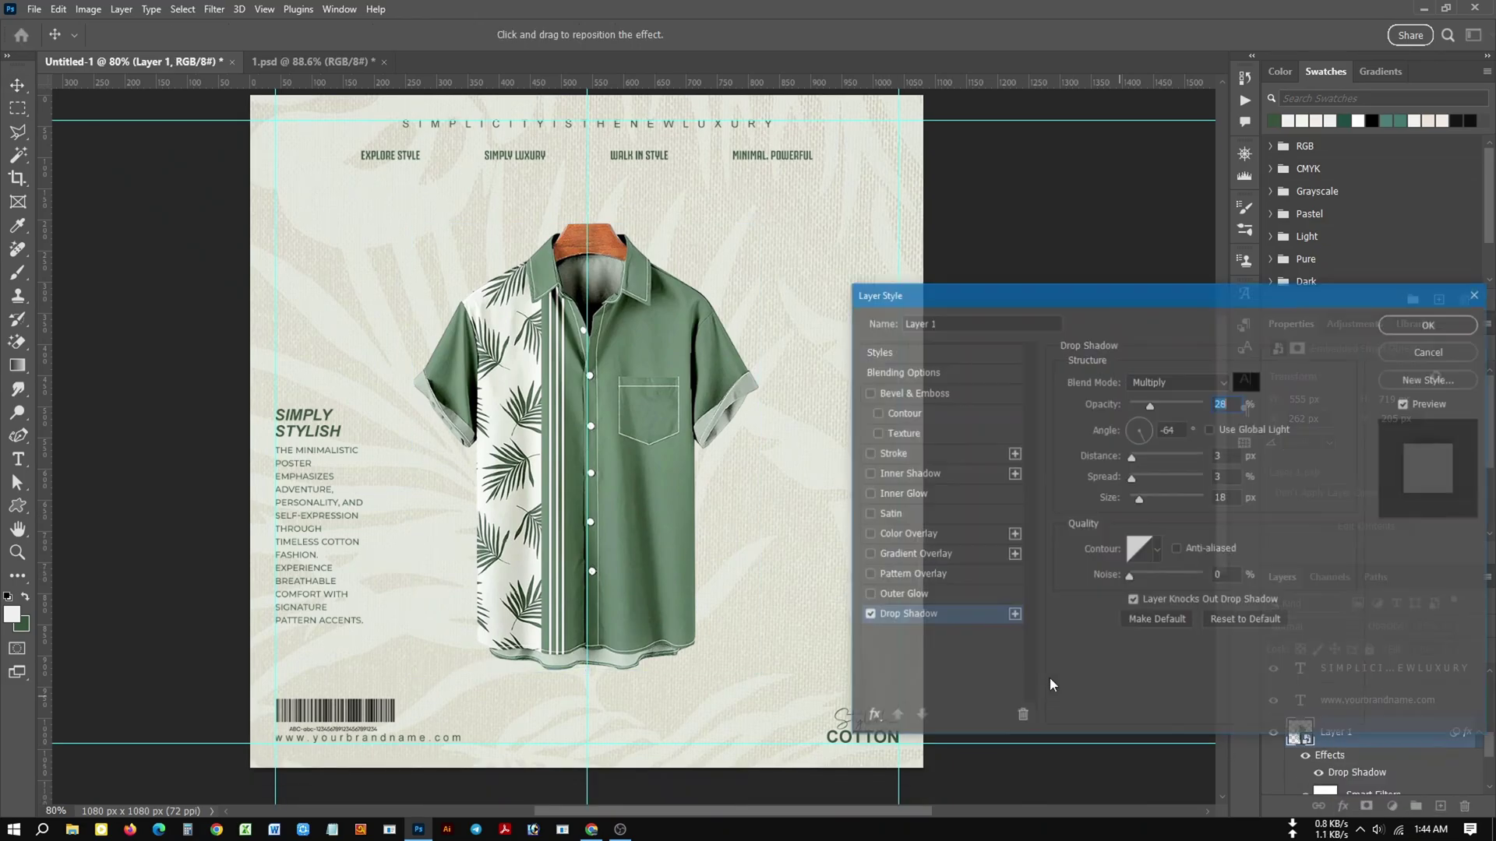
left_click_drag(1129, 303, 1044, 261)
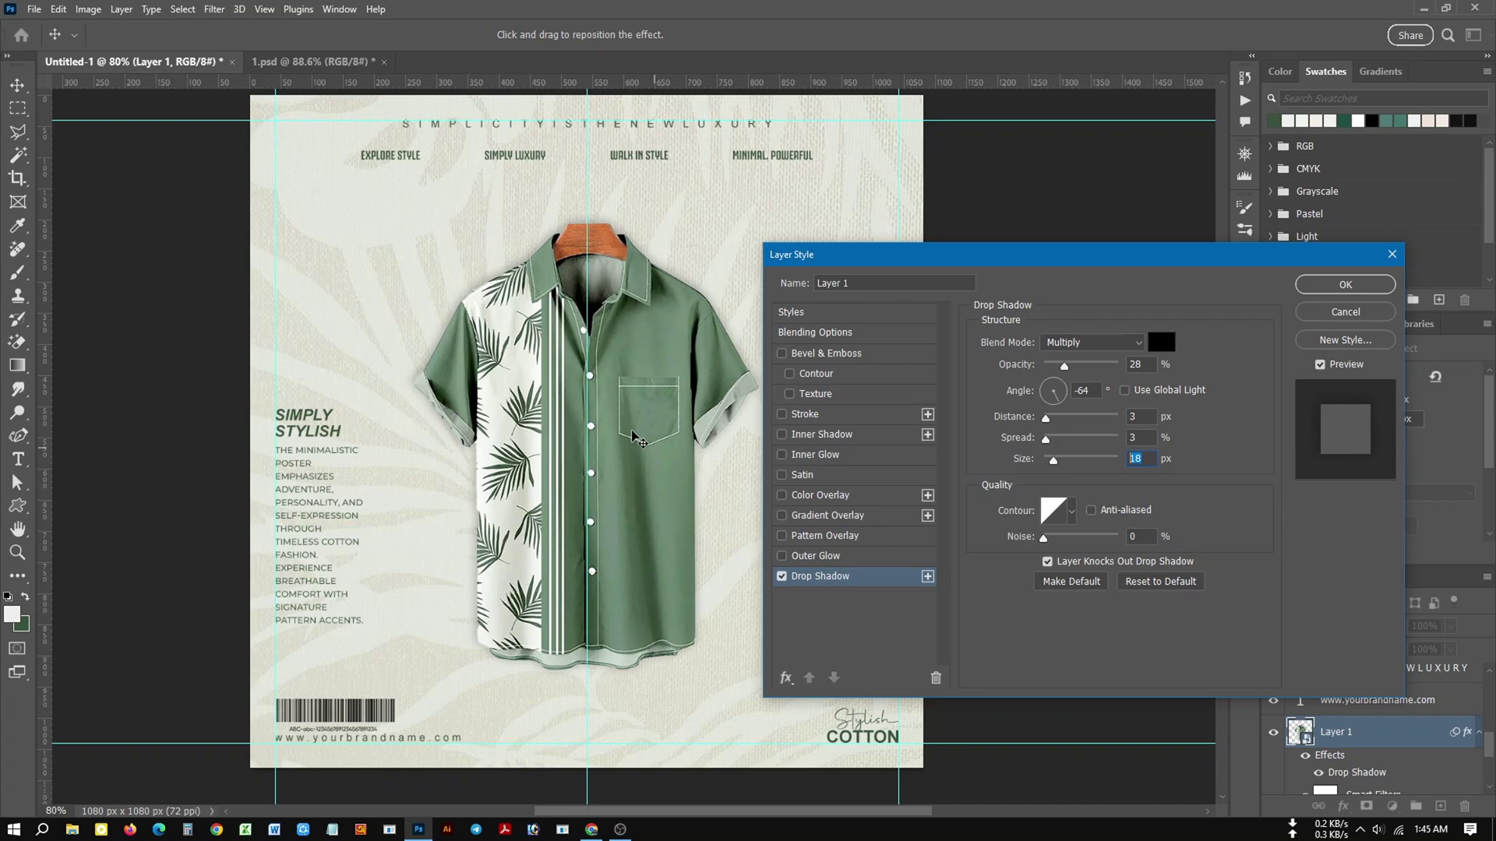
left_click_drag(550, 395, 552, 393)
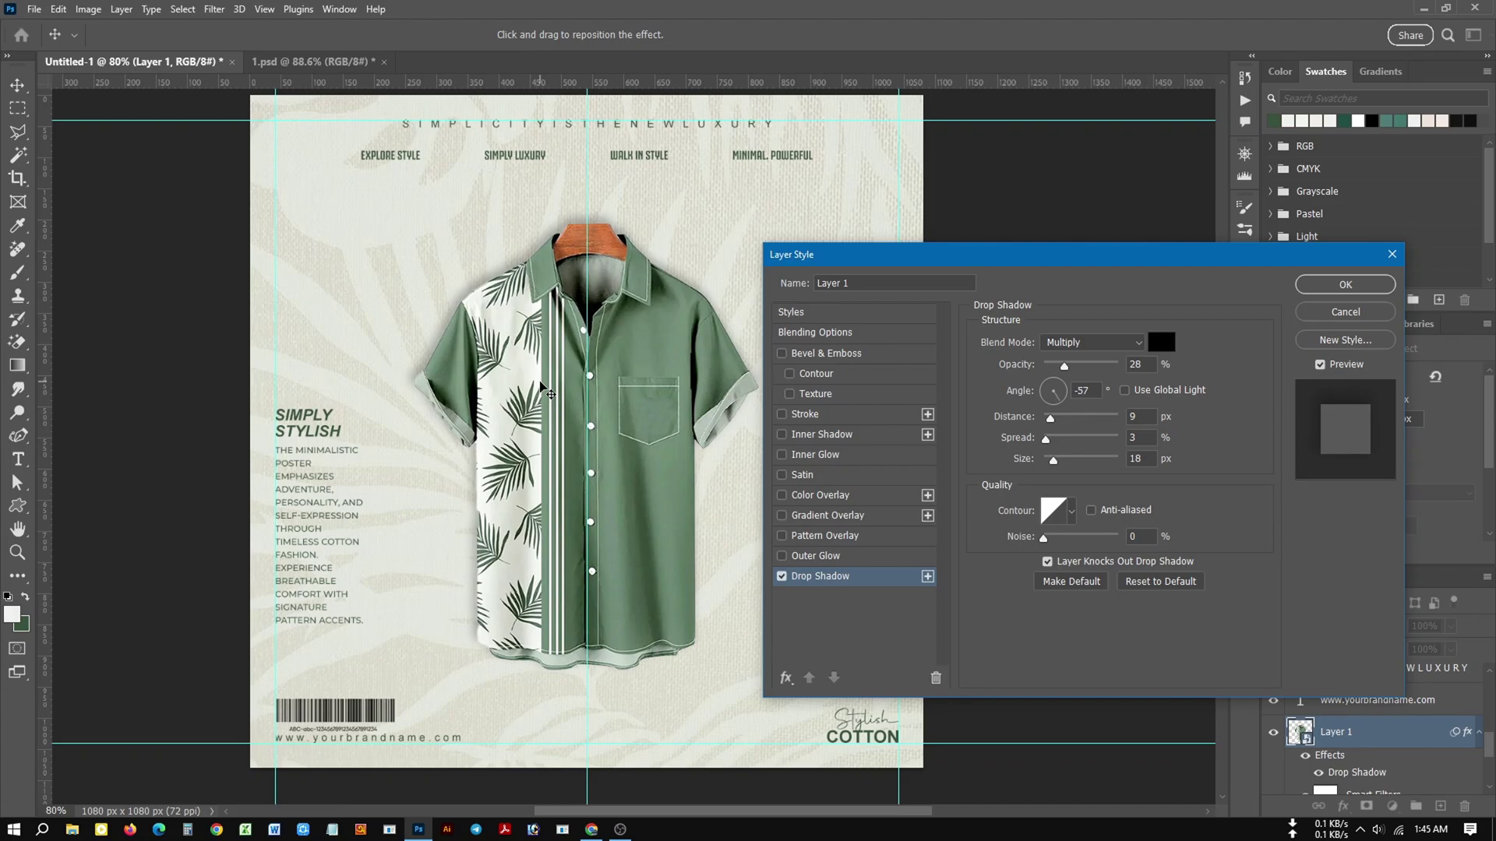
left_click_drag(550, 394, 591, 393)
left_click(1316, 285)
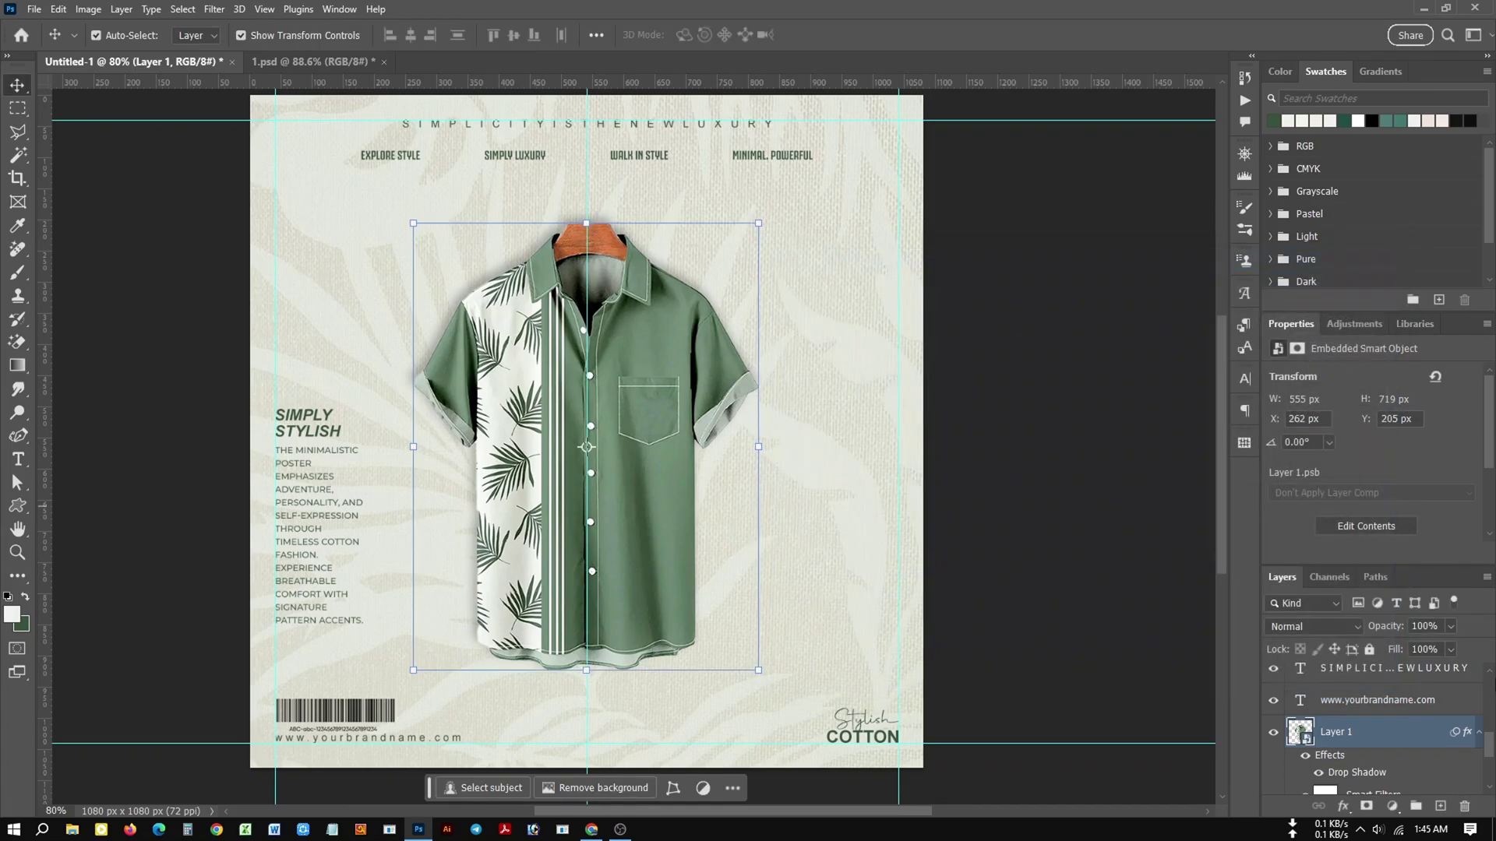
Split the shirt's drop shadow onto its own separate layer and select it.
right_click(1467, 735)
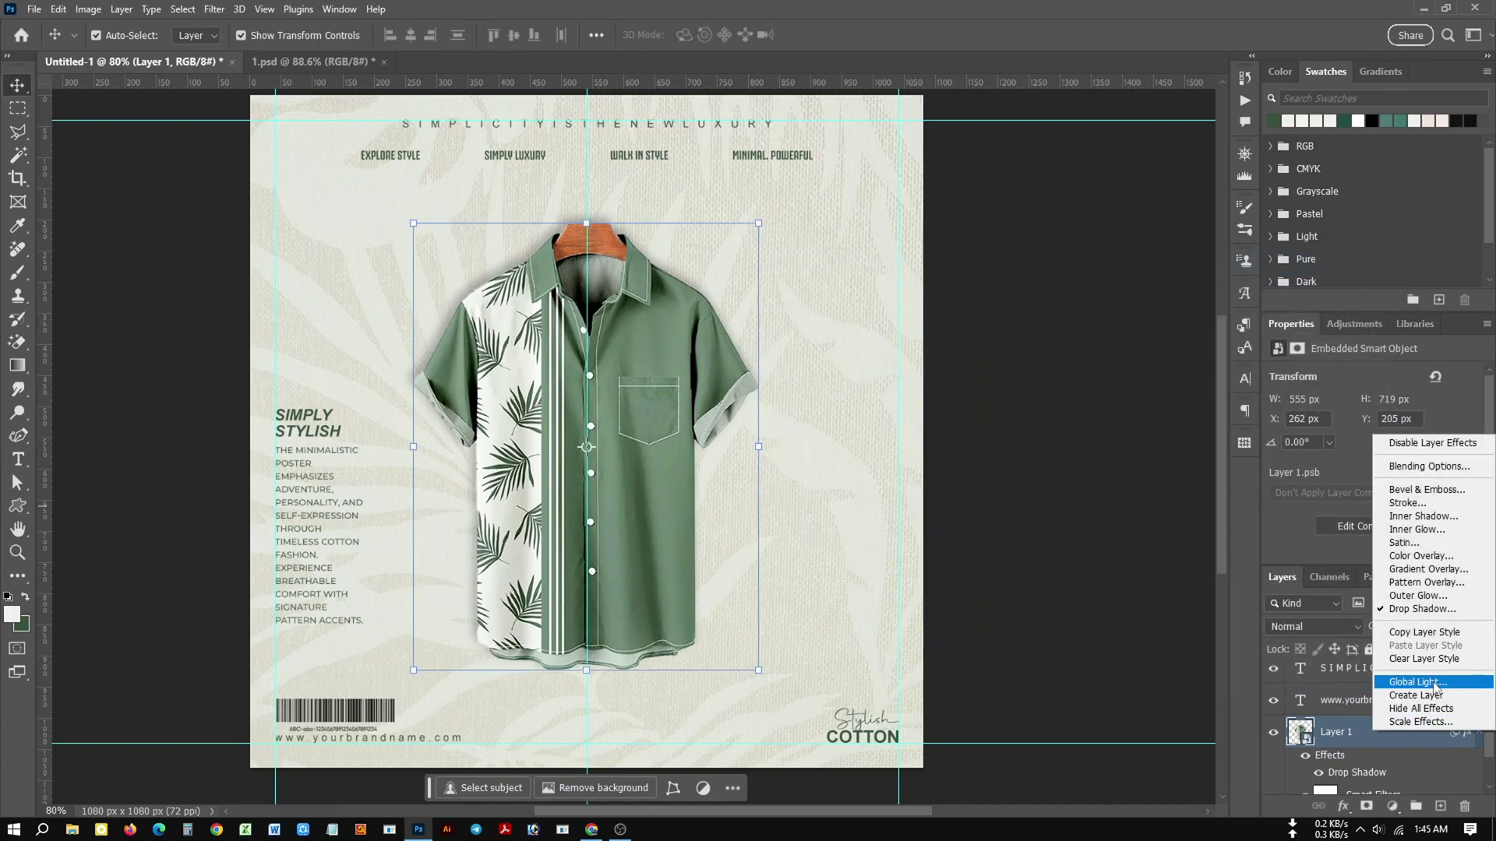
left_click(1416, 703)
left_click(680, 309)
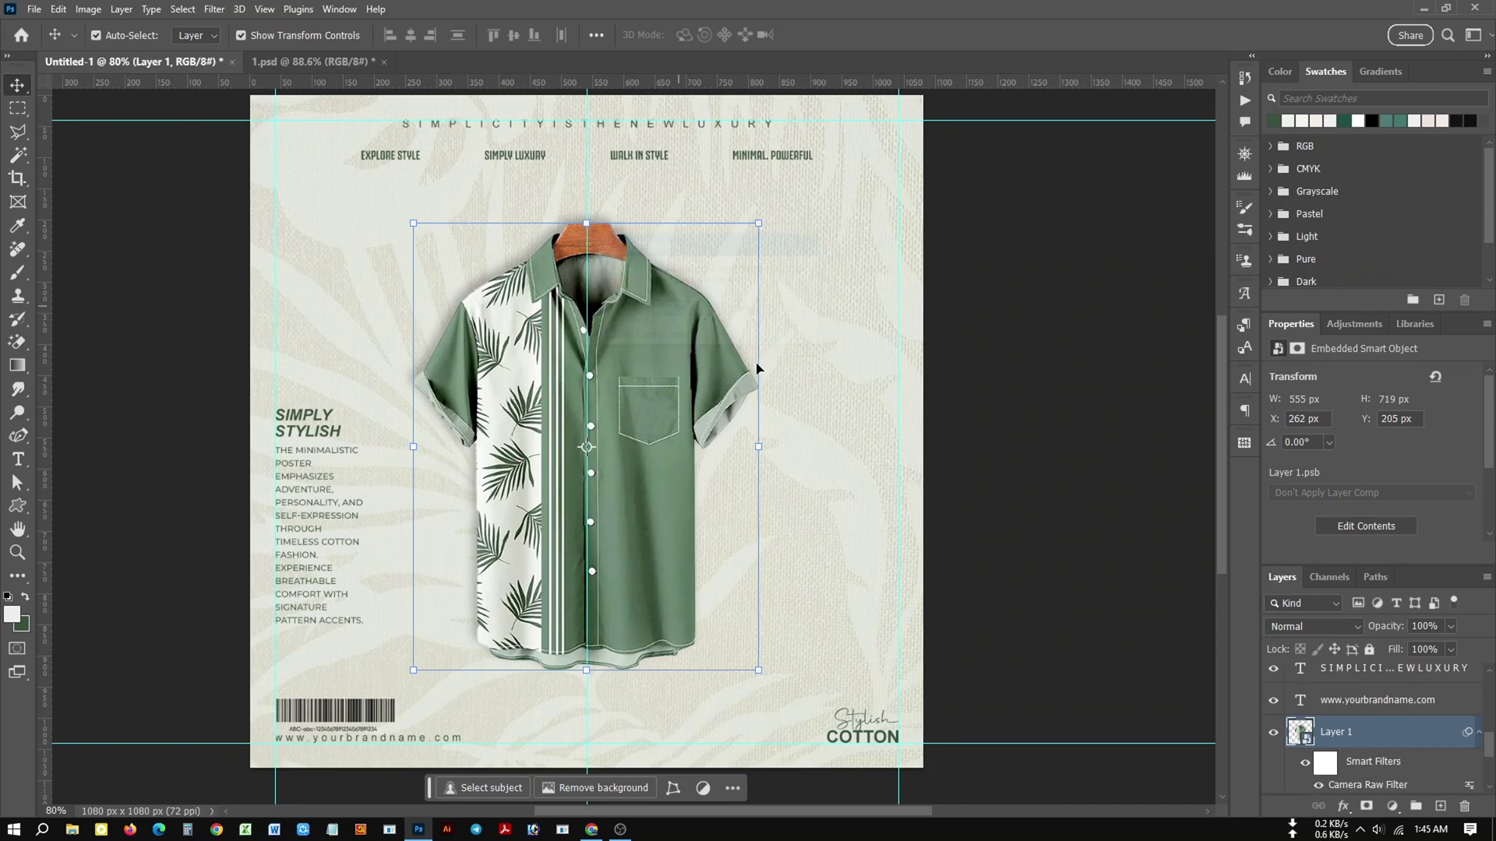
scroll(1337, 698, "down", 2)
left_click(1338, 743)
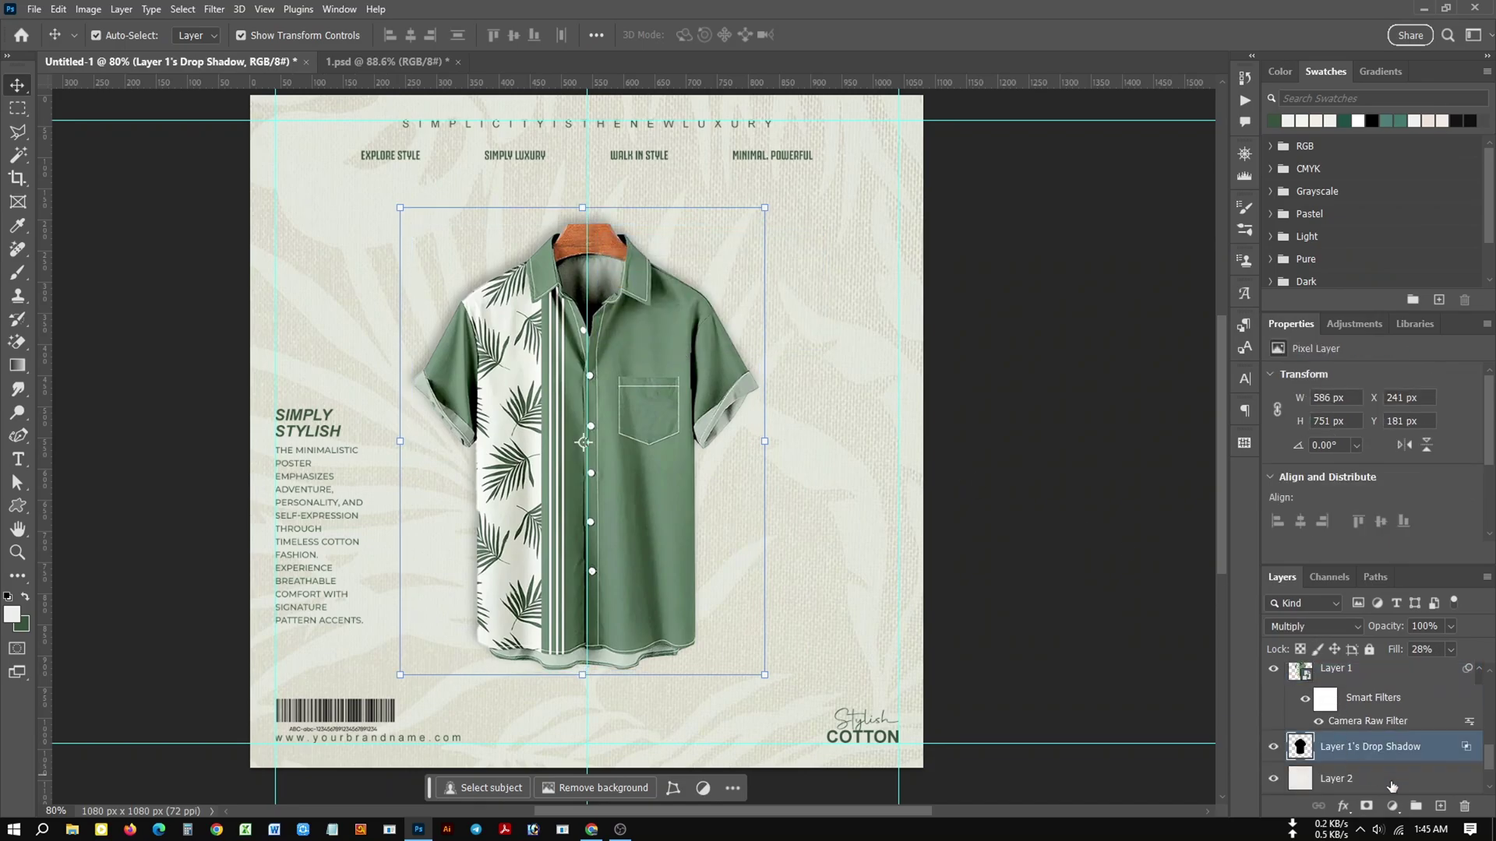
Add an inverted mask to the shadow layer and paint it back with a soft brush near the left sleeve.
left_click(1367, 807)
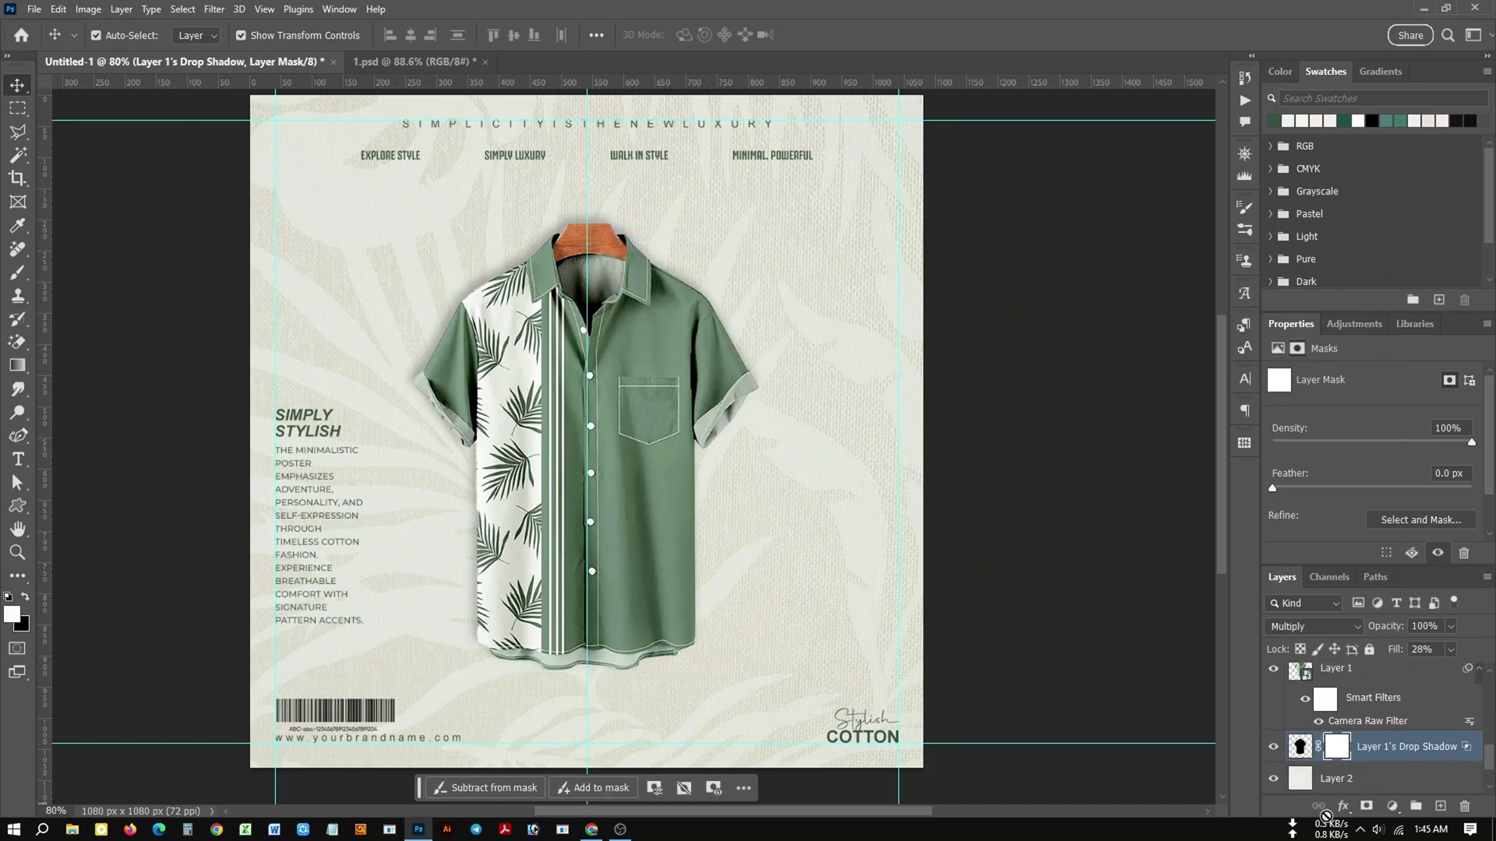
key("ctrl+i")
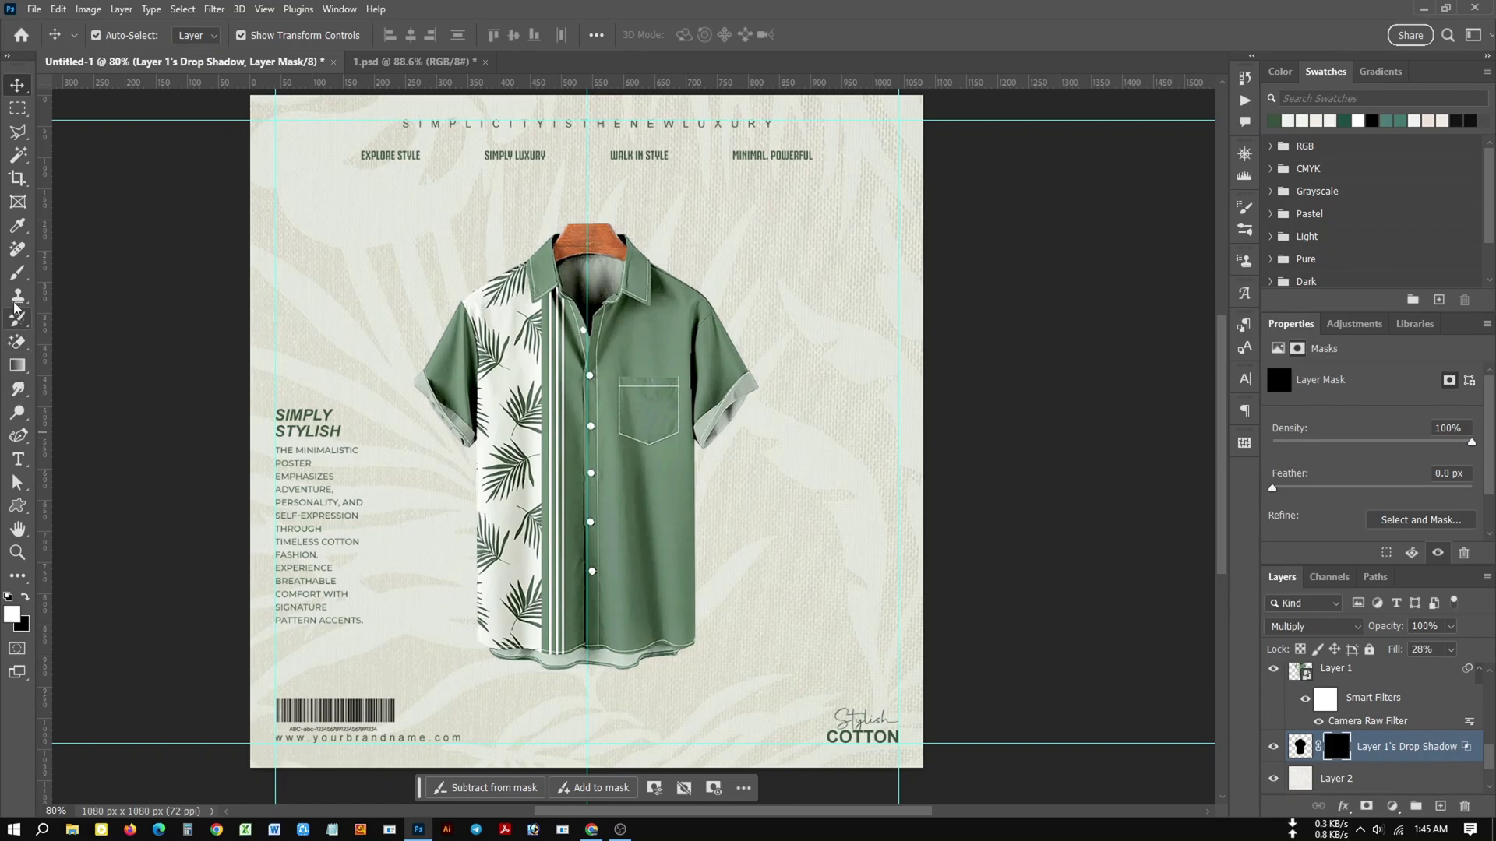
left_click(17, 273)
right_click(623, 428)
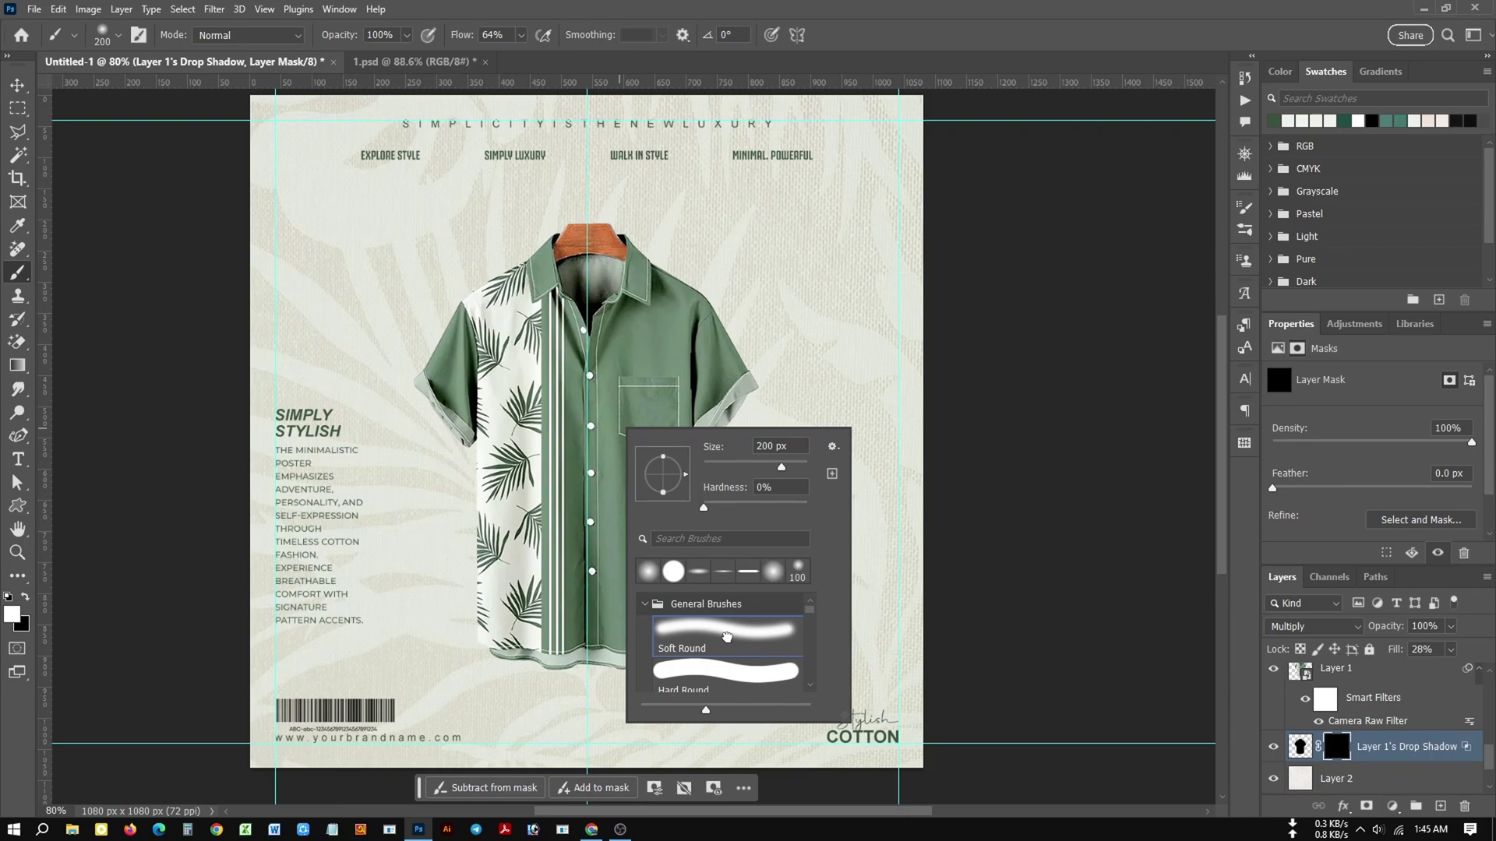
left_click(734, 261)
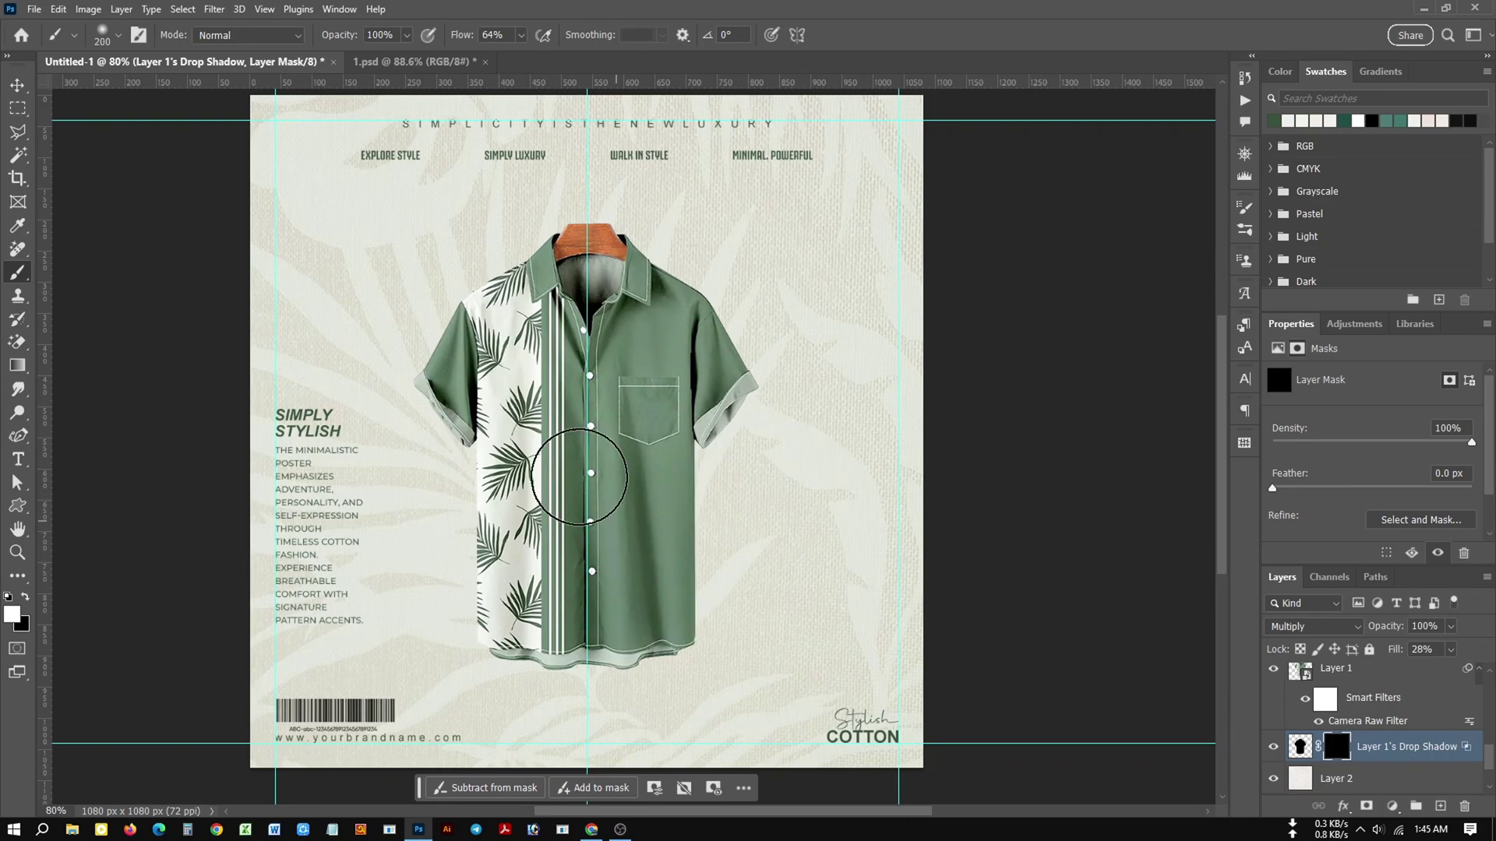
mouse_move(450, 334)
left_mouse_down()
mouse_move(464, 355)
mouse_move(560, 282)
mouse_move(633, 313)
mouse_move(476, 421)
mouse_move(616, 528)
left_mouse_up()
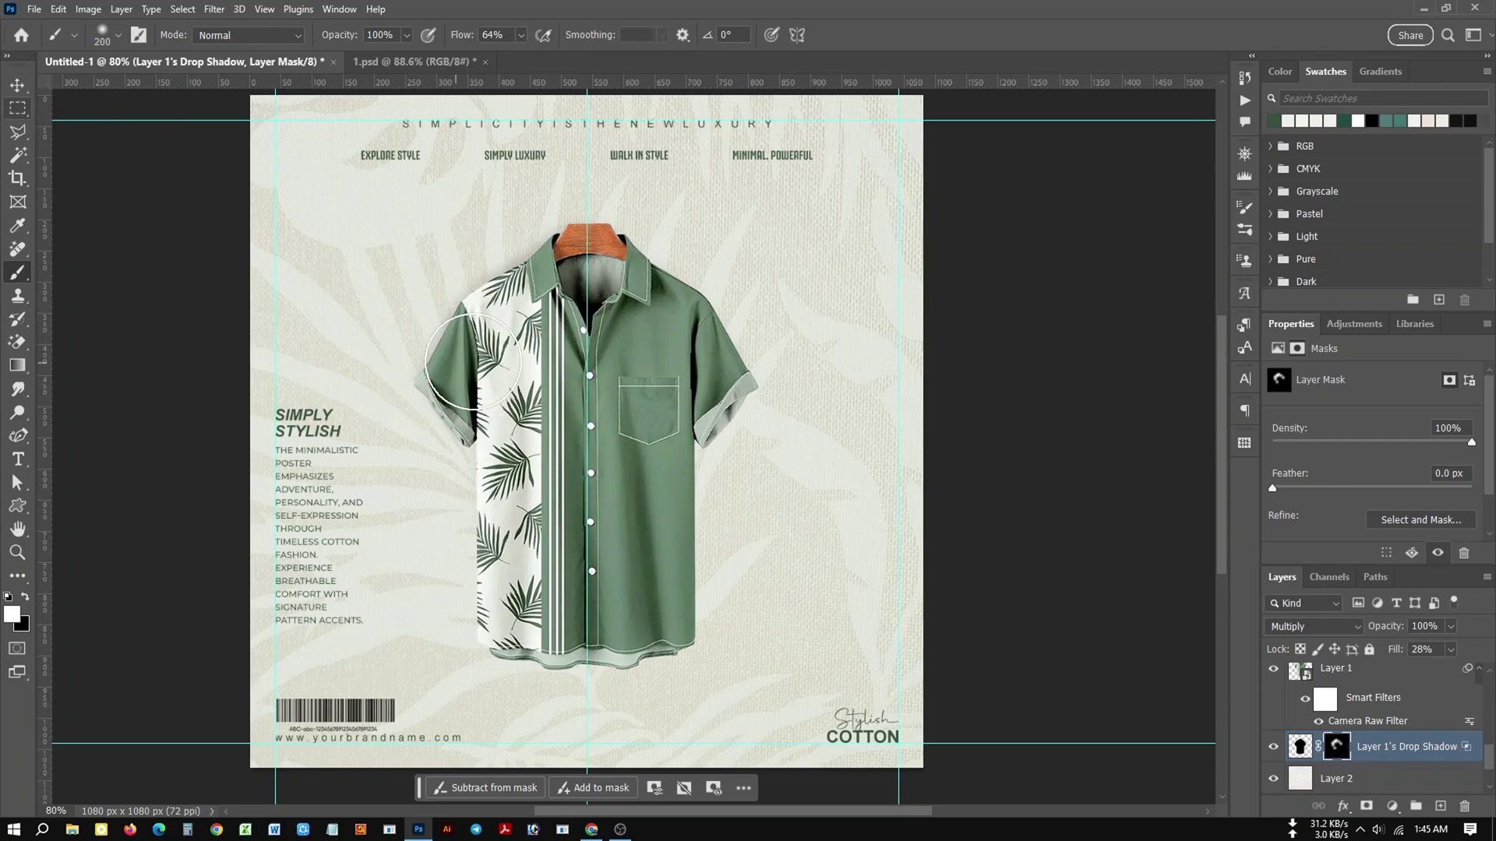
left_click(17, 84)
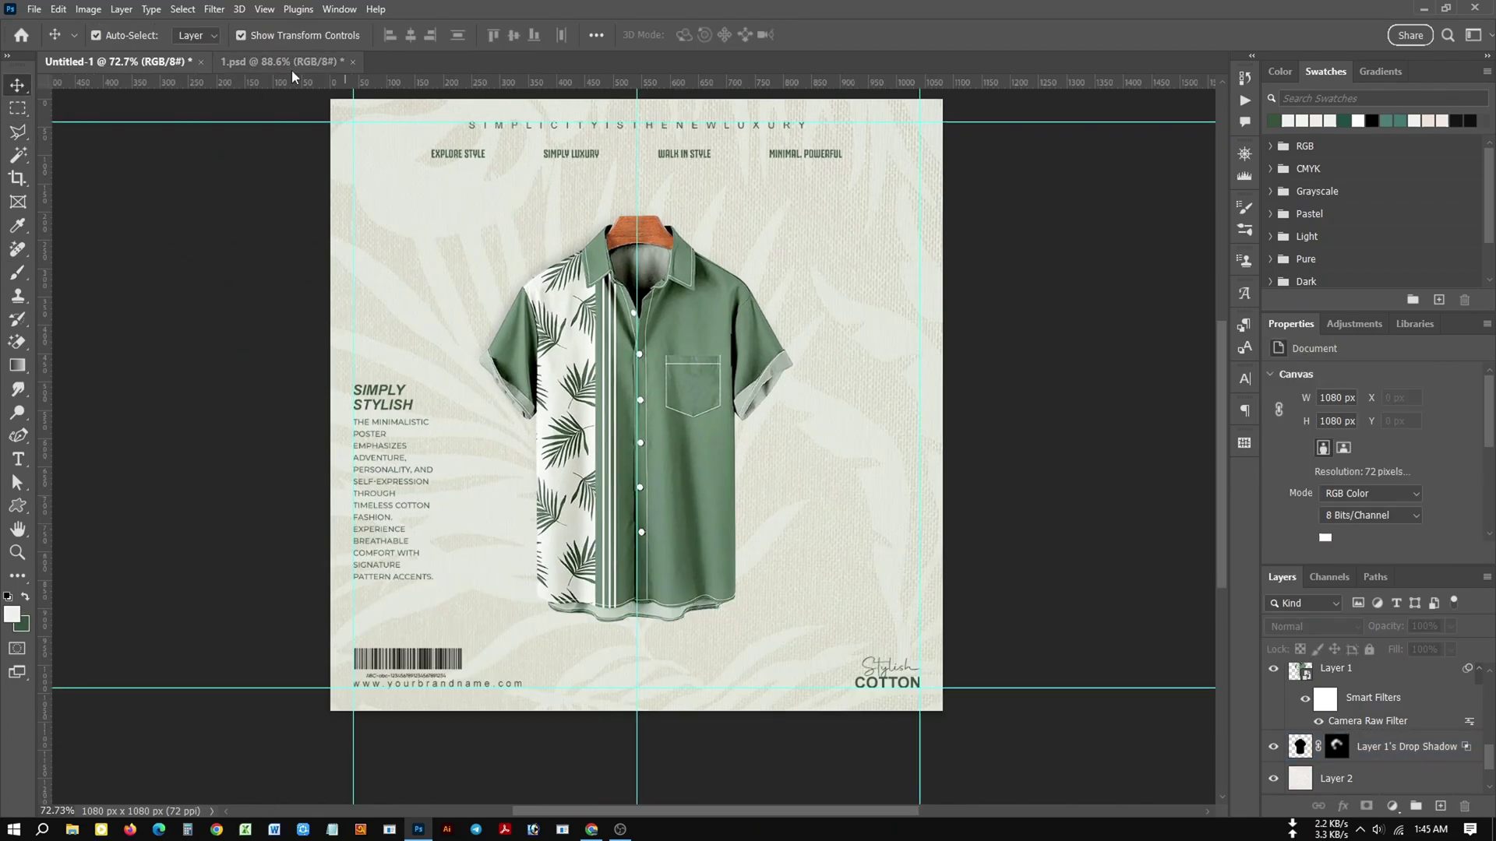
Copy the three CRETE watermark layers from 1.psd into the green shirt poster.
left_click(281, 62)
left_click(326, 487)
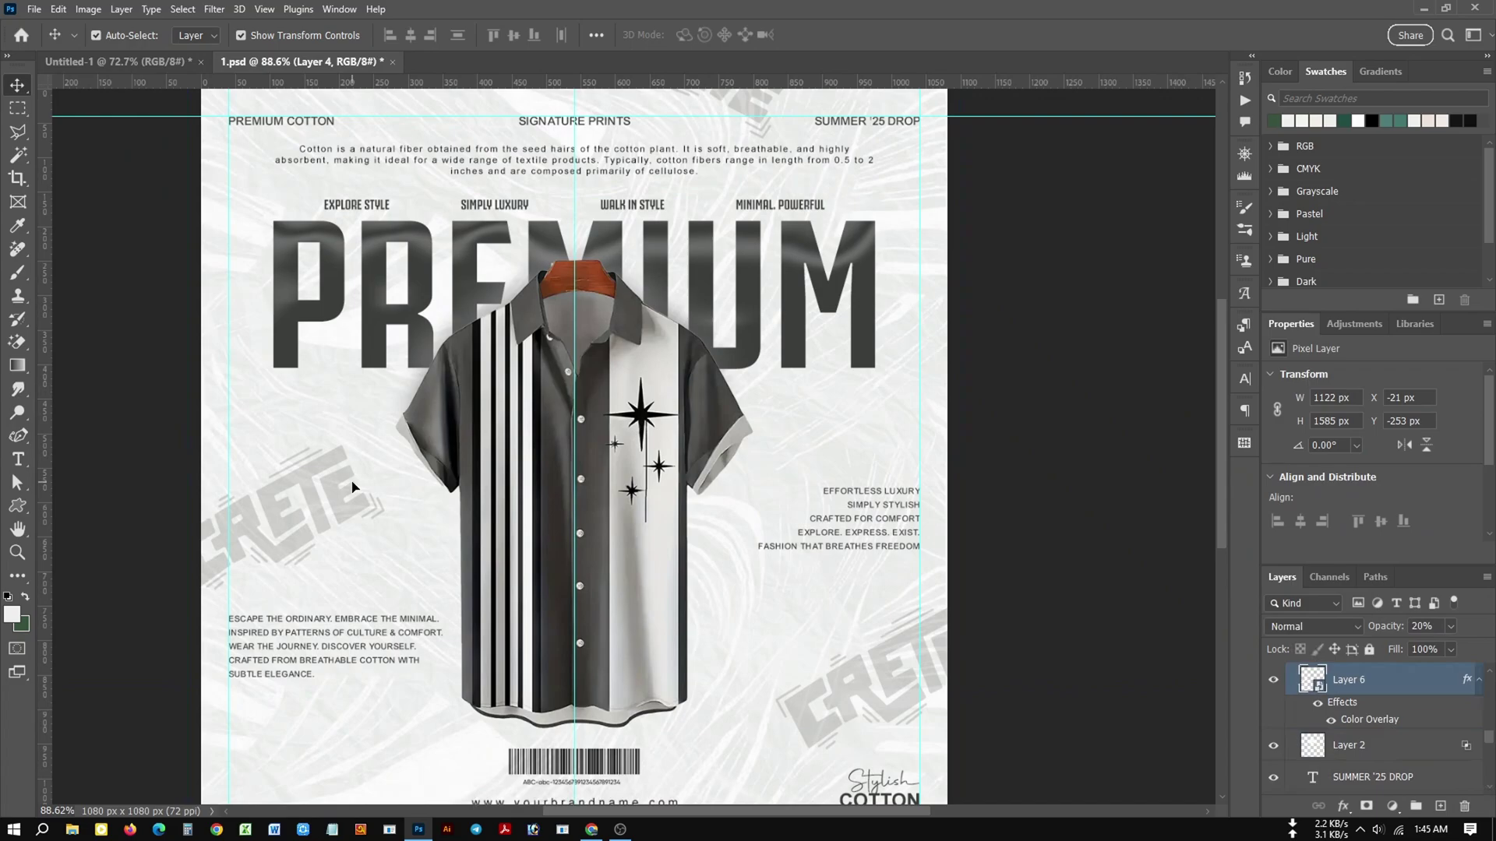
left_click(861, 682, "shift")
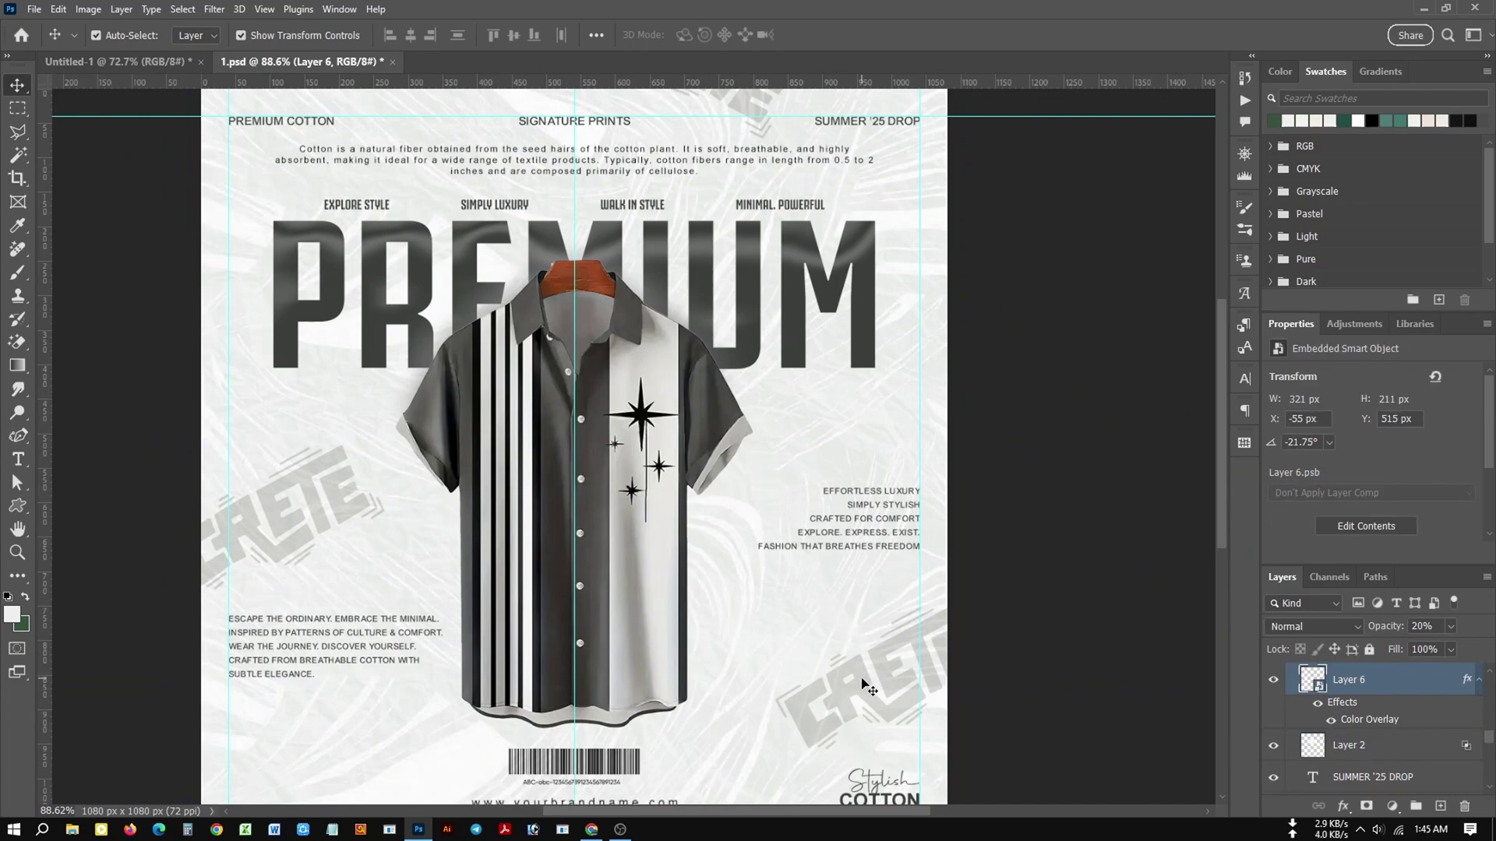
left_click(733, 124, "shift")
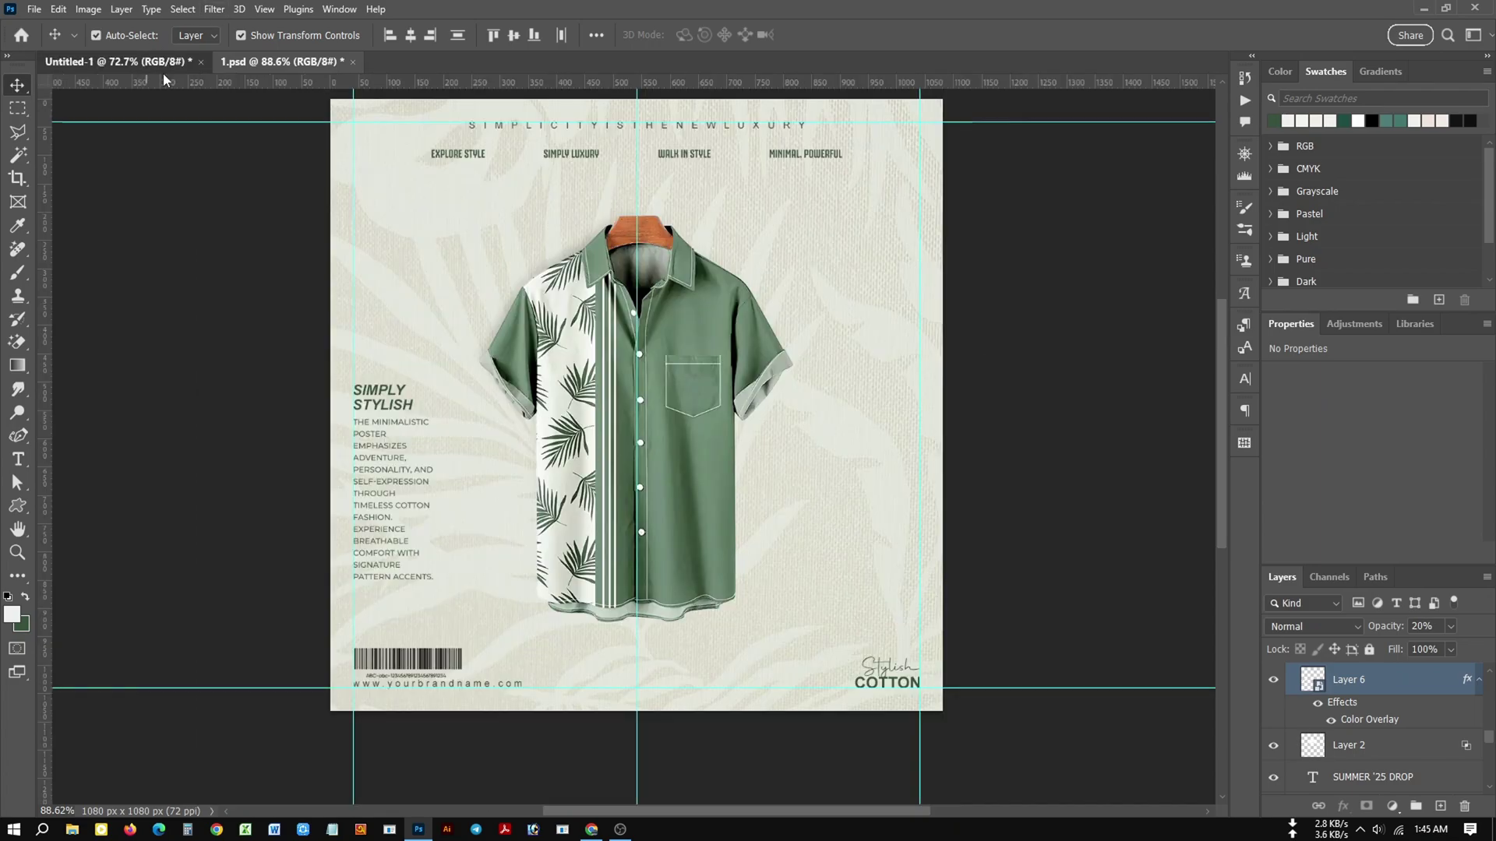
left_click_drag(148, 51, 675, 426)
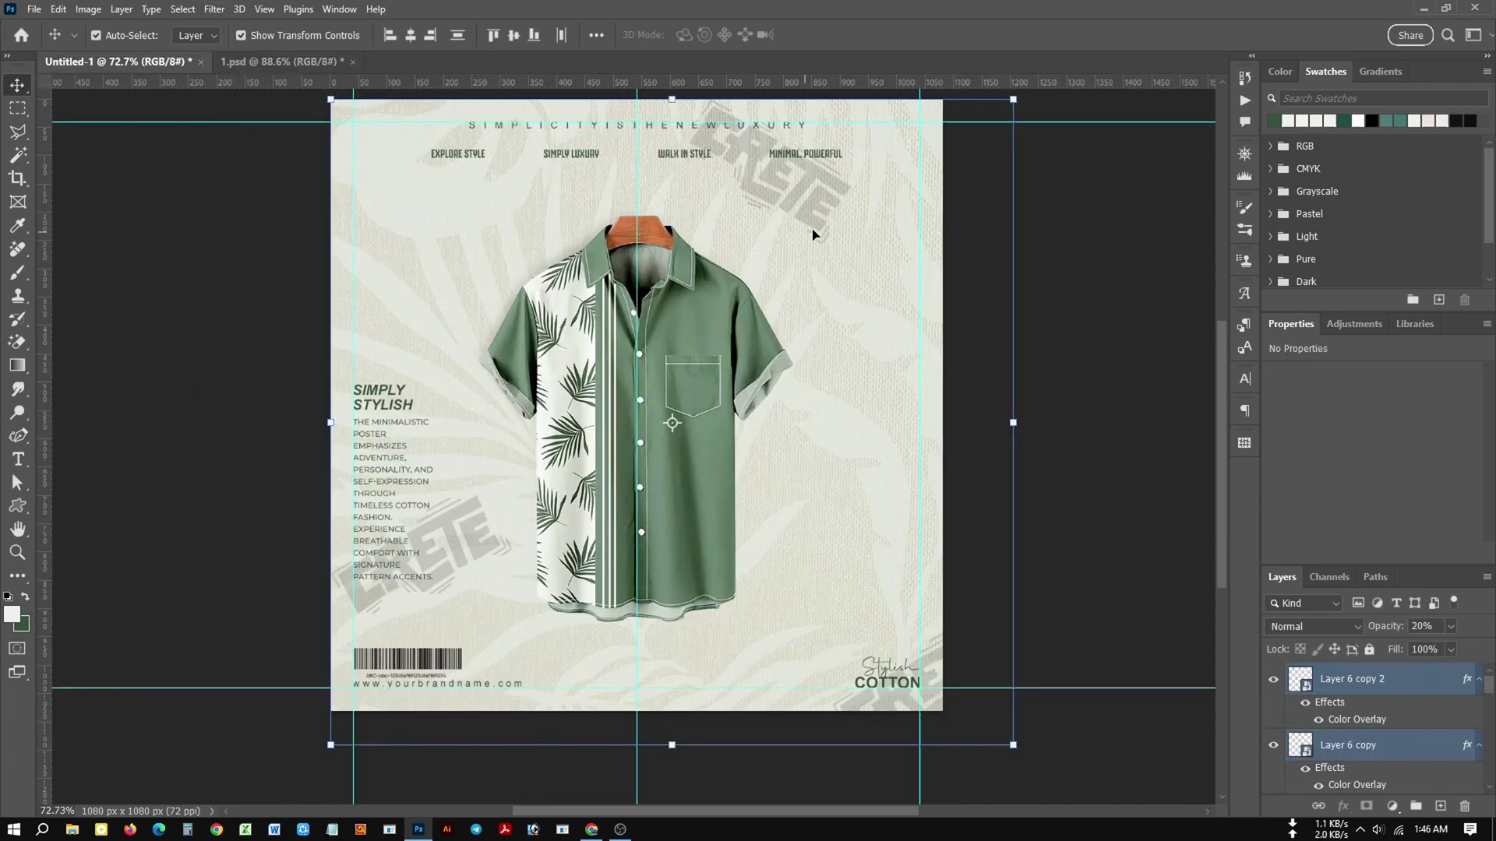
left_click(1091, 436)
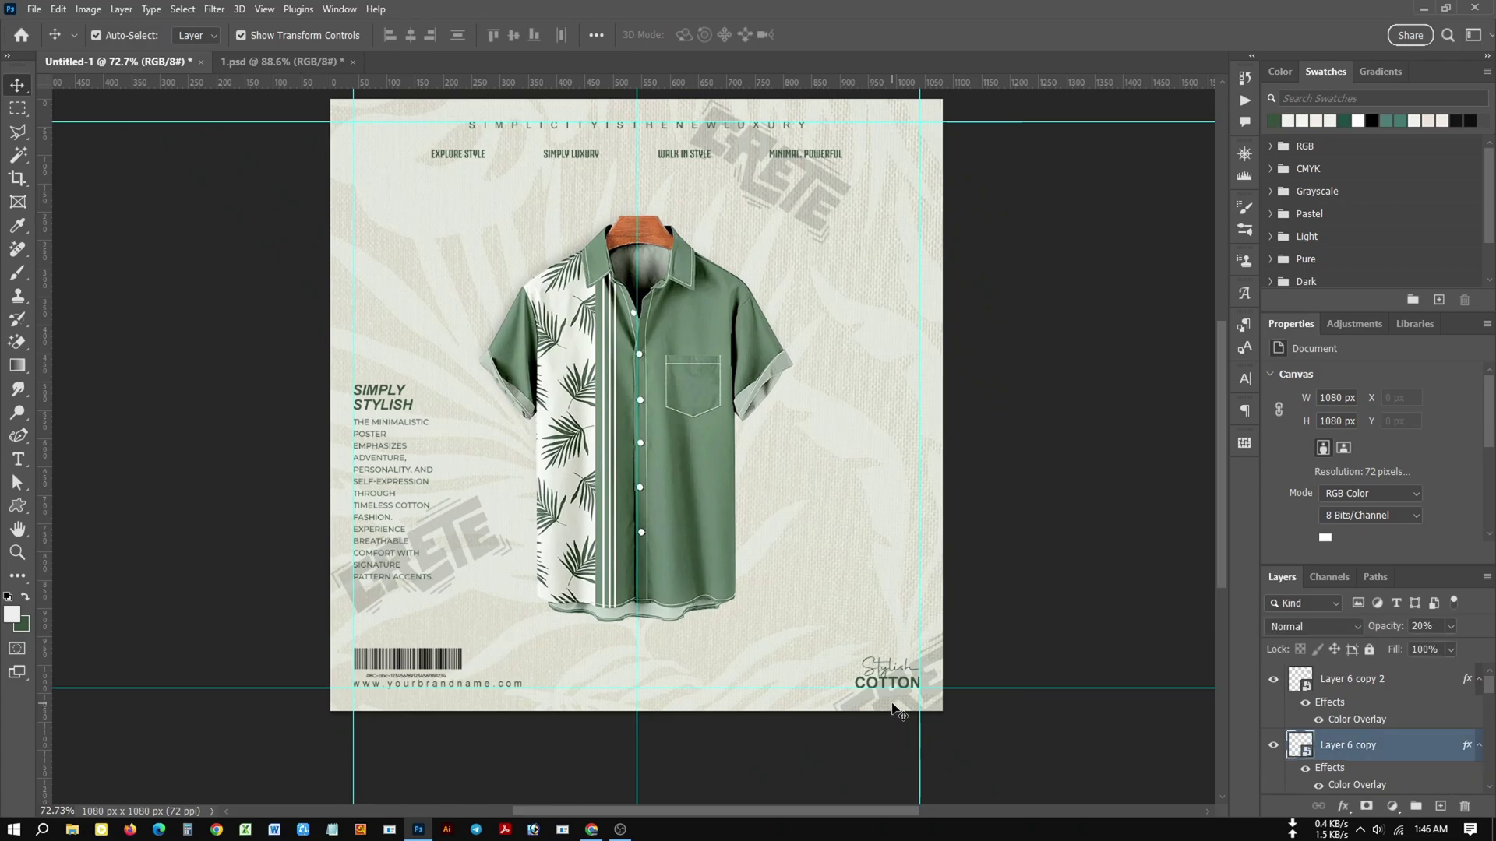
Place the CRETE watermarks at the bottom, beside the SIMPLY STYLISH heading, and at the top right edge.
left_click_drag(896, 730, 724, 729)
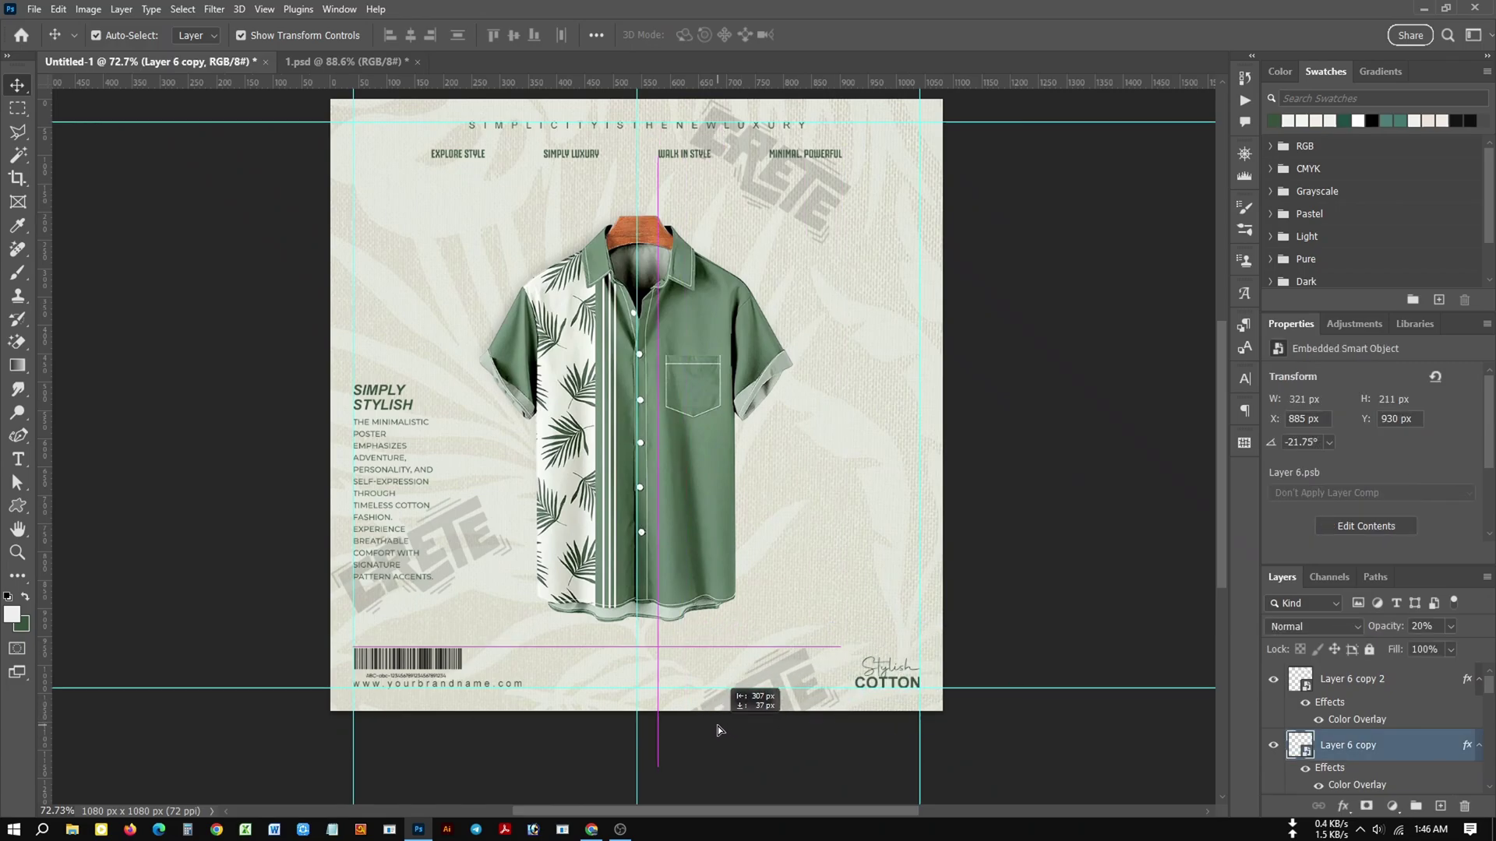
left_click(1084, 527)
left_click_drag(465, 532, 414, 313)
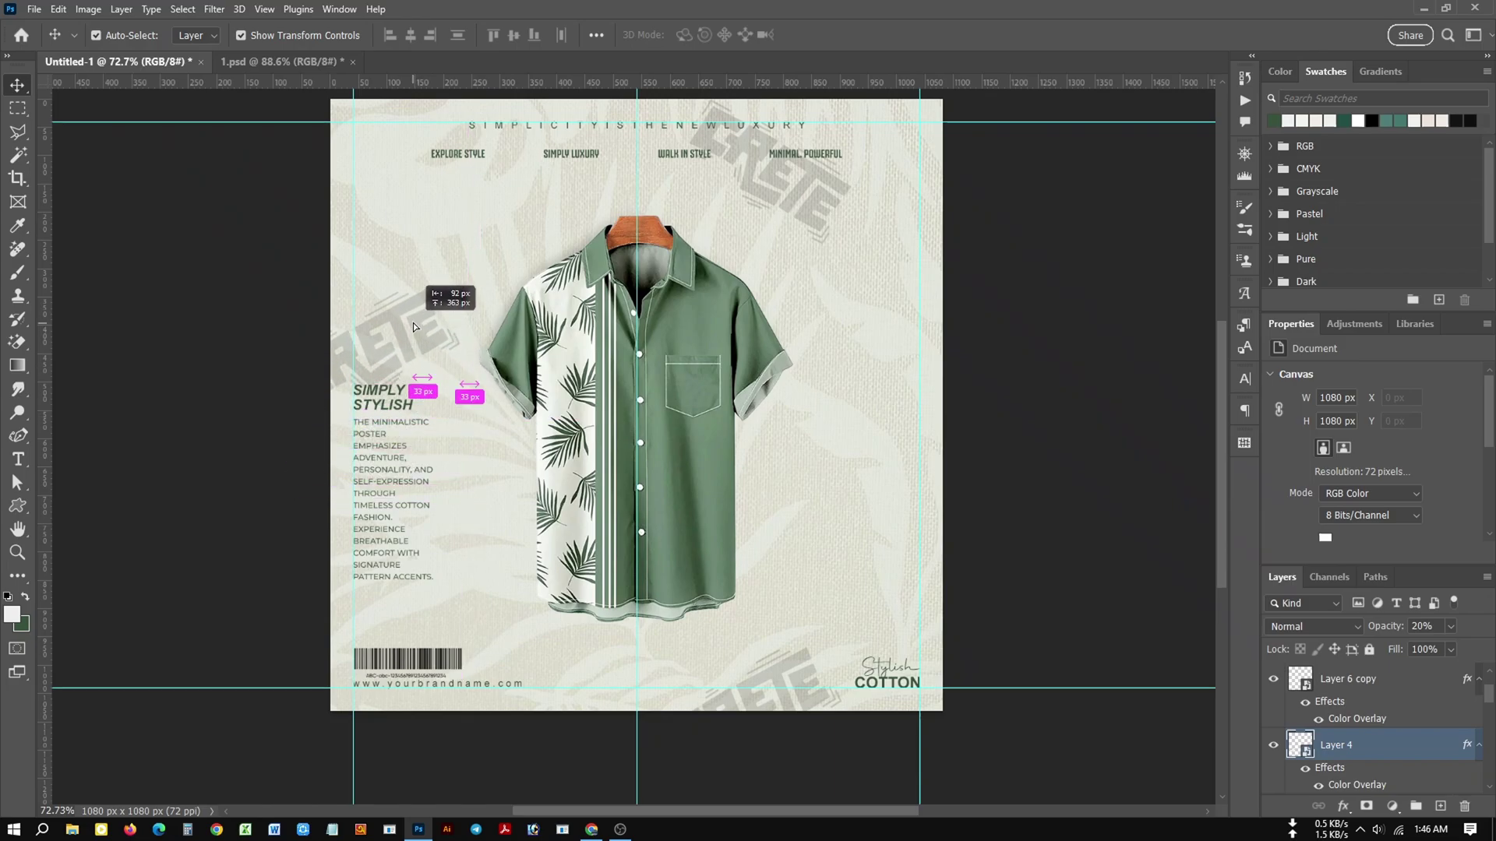
left_click(228, 302)
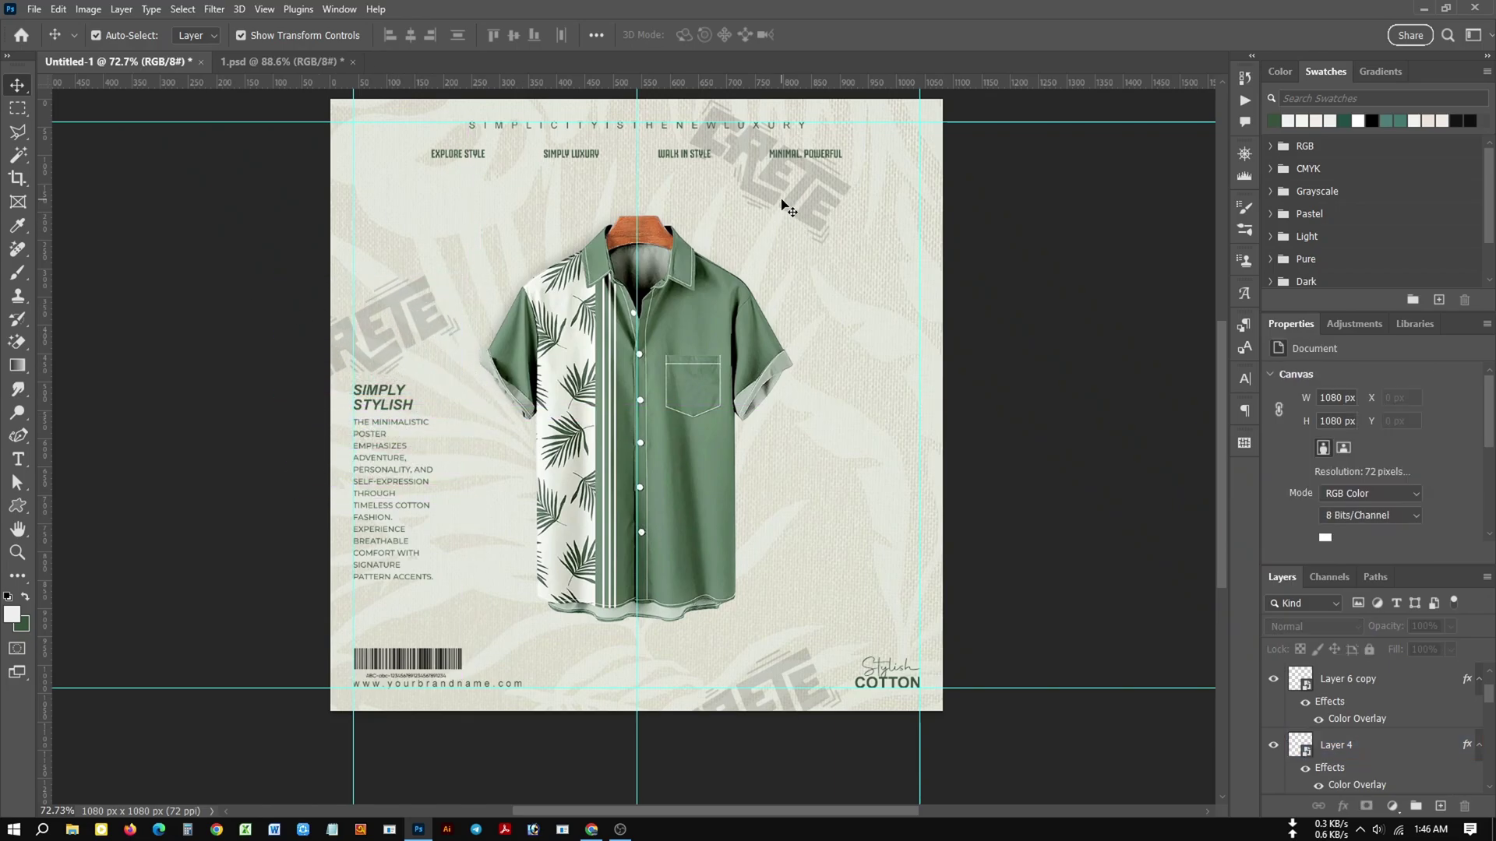
left_click_drag(797, 201, 927, 191)
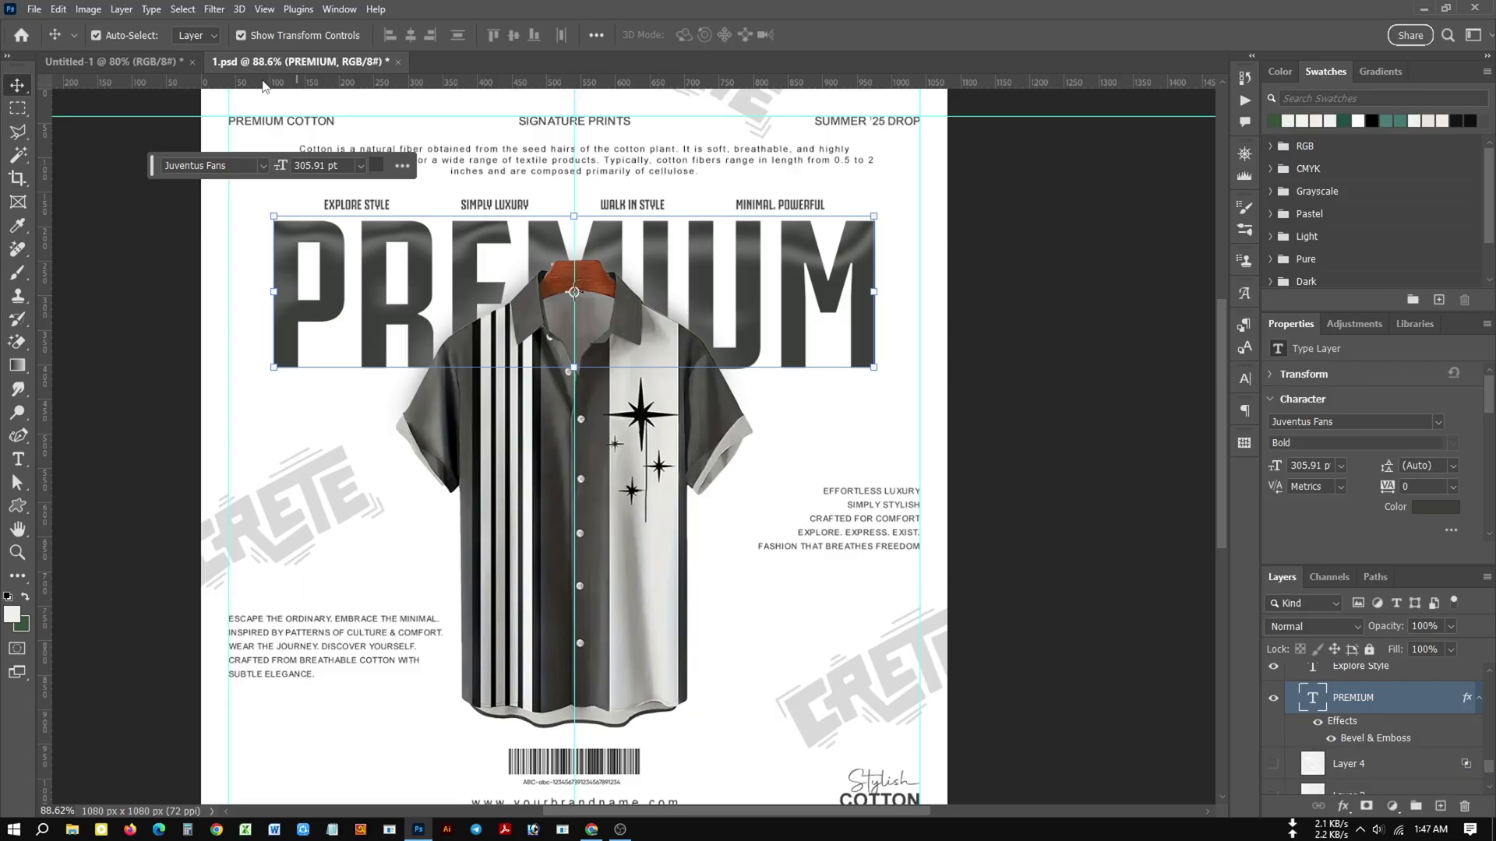
Back in the shirt poster, raise the PREMIUM text above the colour fill layer.
left_click(113, 61)
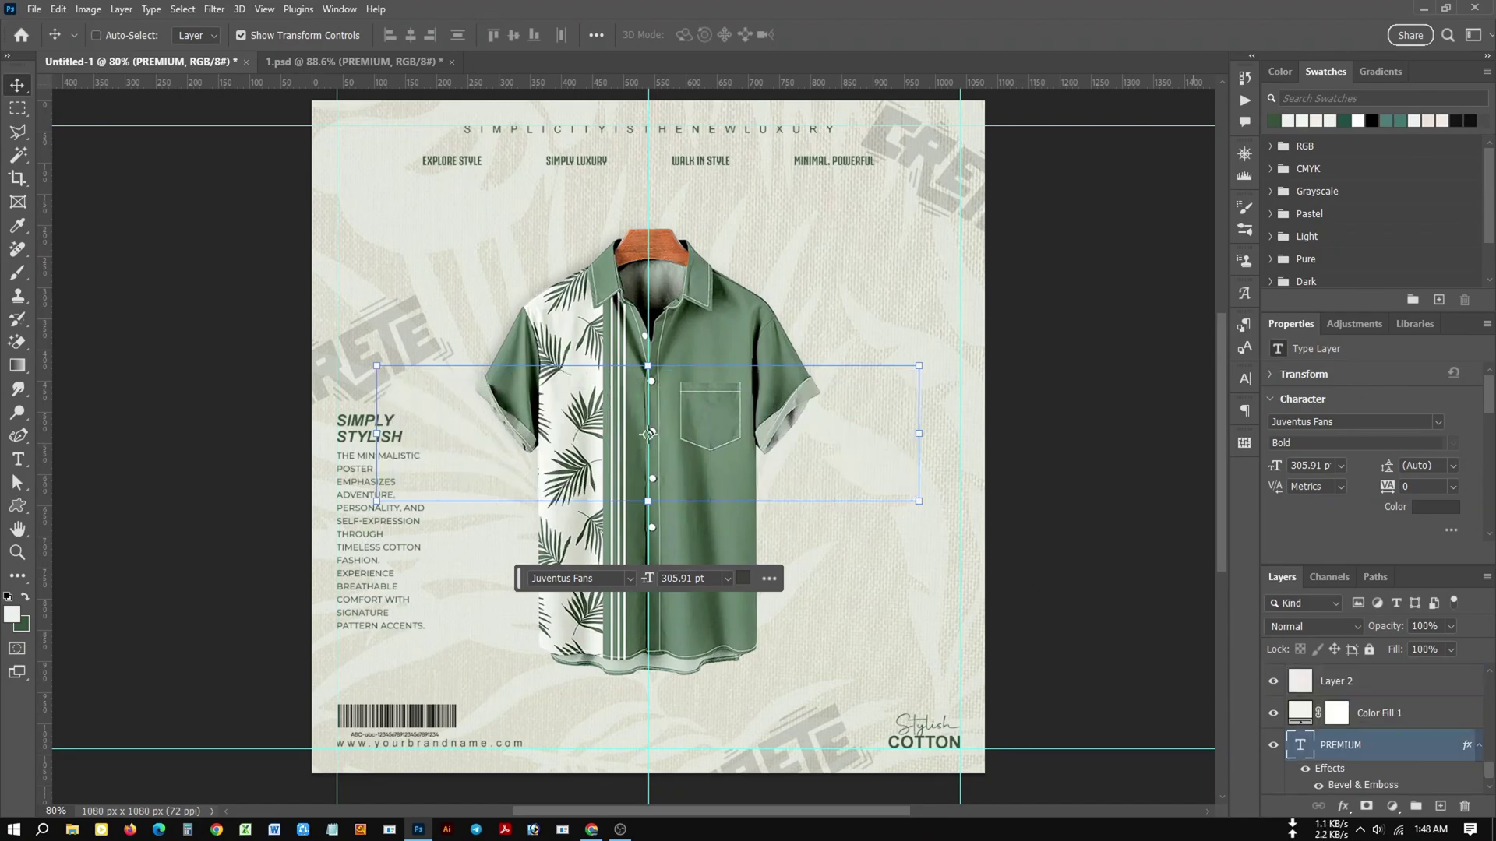
key("ctrl+bracketright")
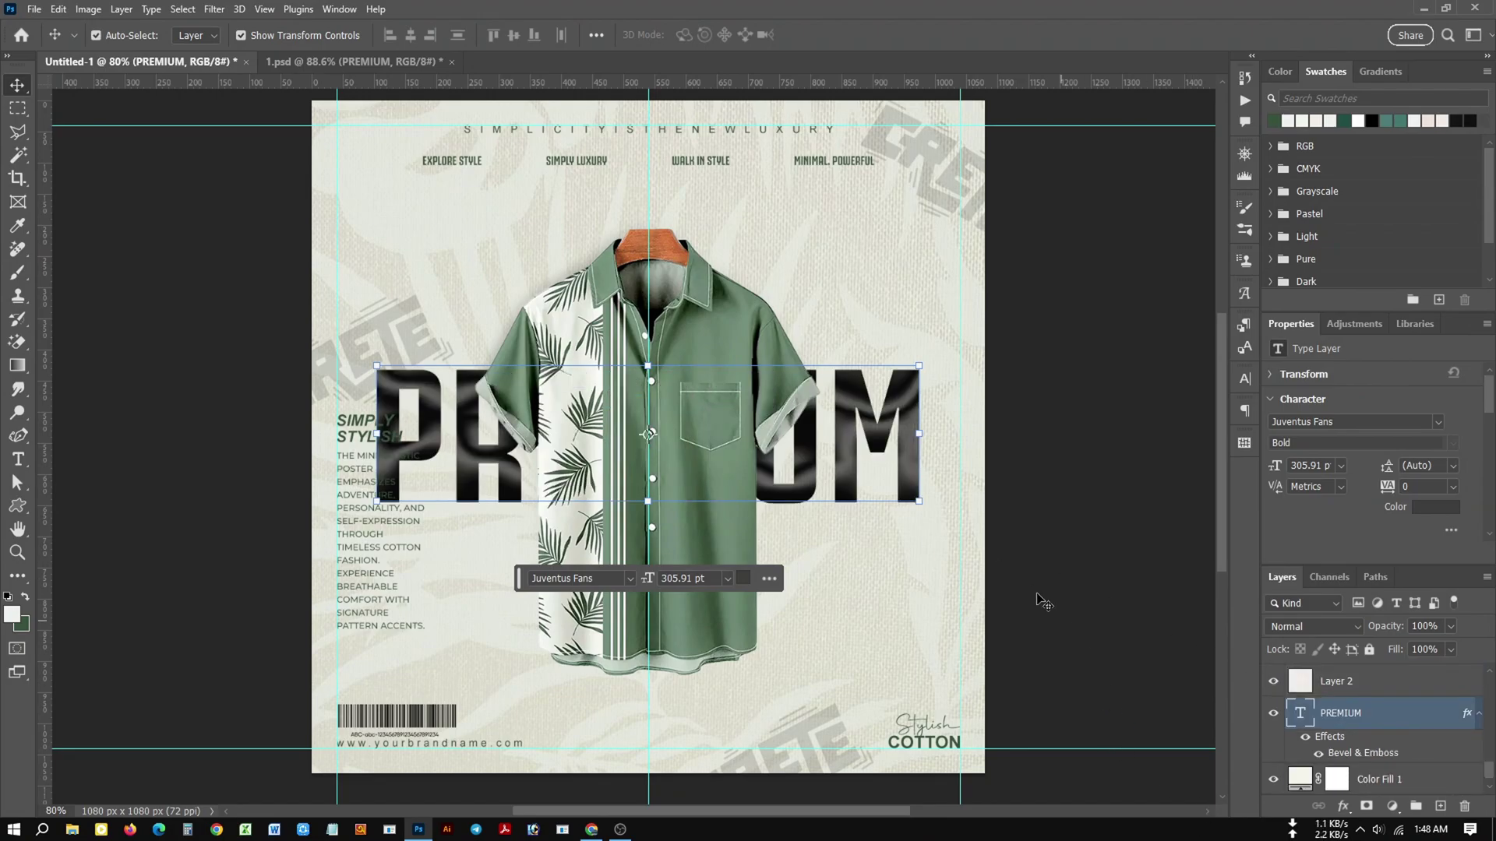
left_click(849, 479)
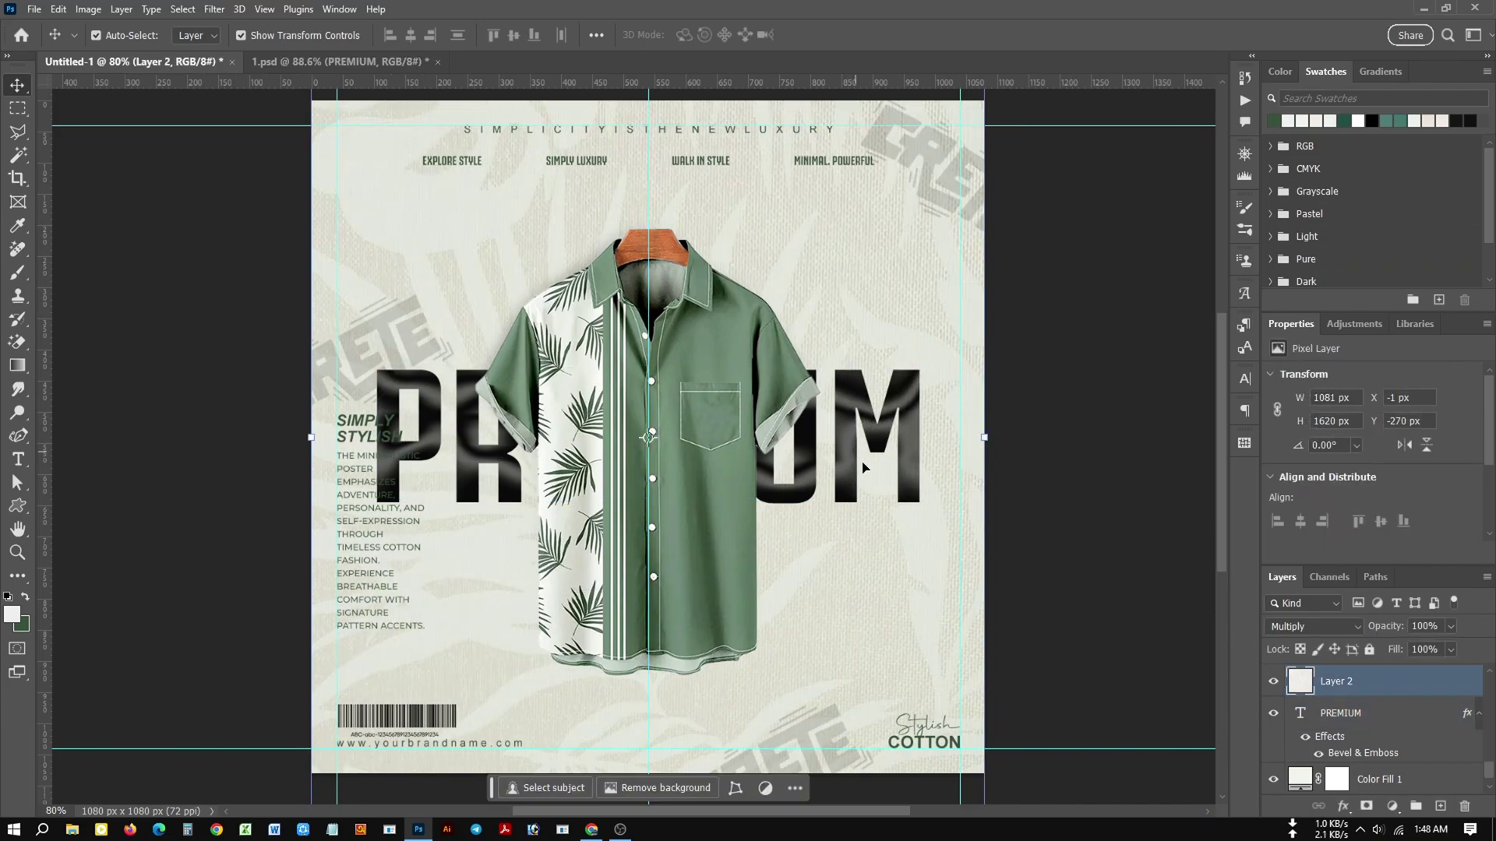
scroll(1367, 771, "down", 1)
scroll(1363, 755, "up", 2)
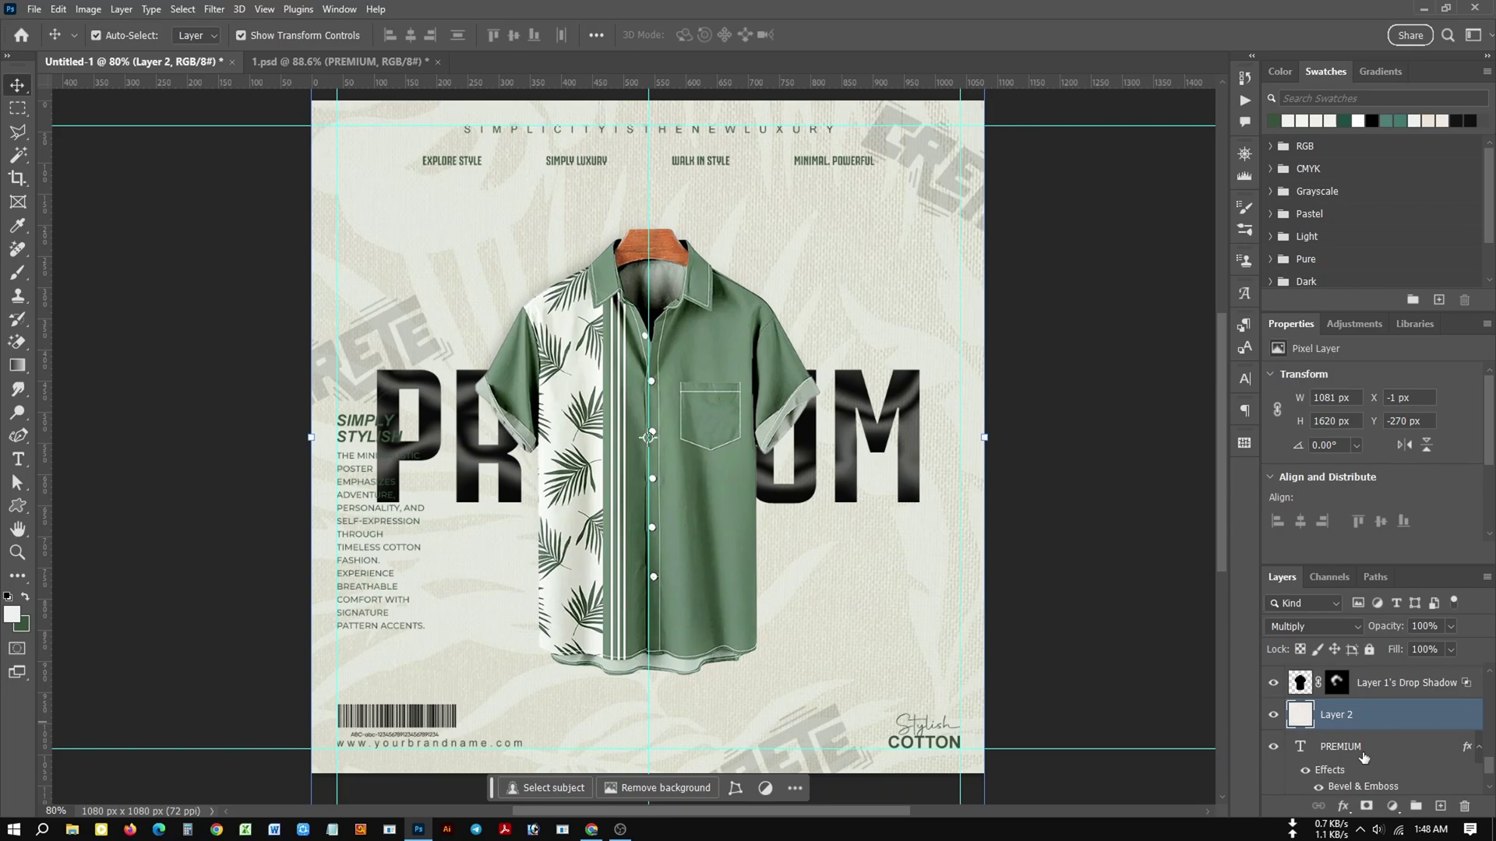
scroll(1363, 757, "down", 2)
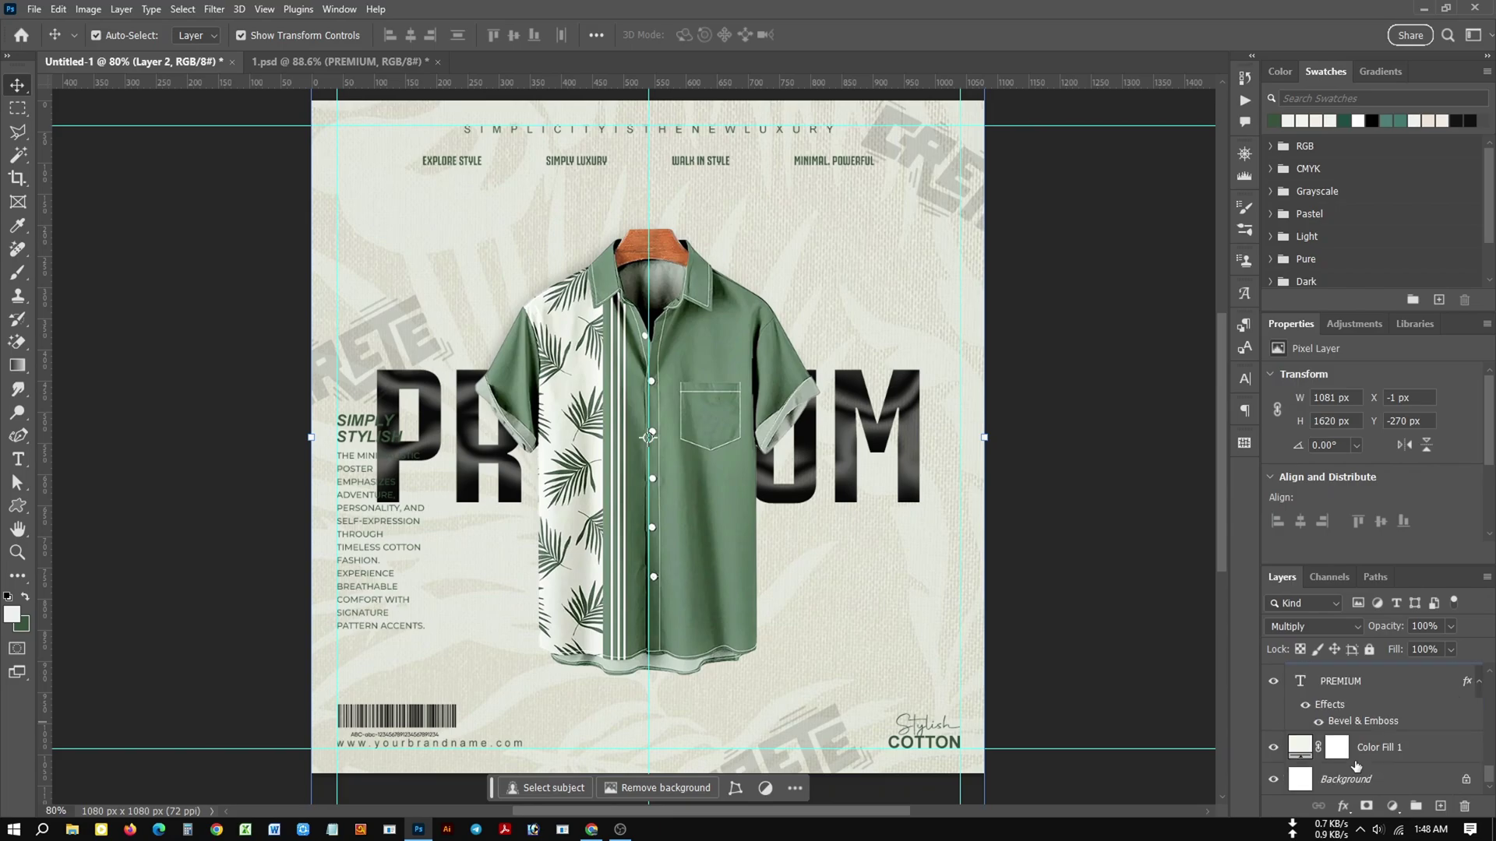
Stack PREMIUM above Layer 2 and move the headline higher above the shirt.
left_click(1369, 687)
scroll(1371, 748, "up", 2)
scroll(1379, 749, "up", 1)
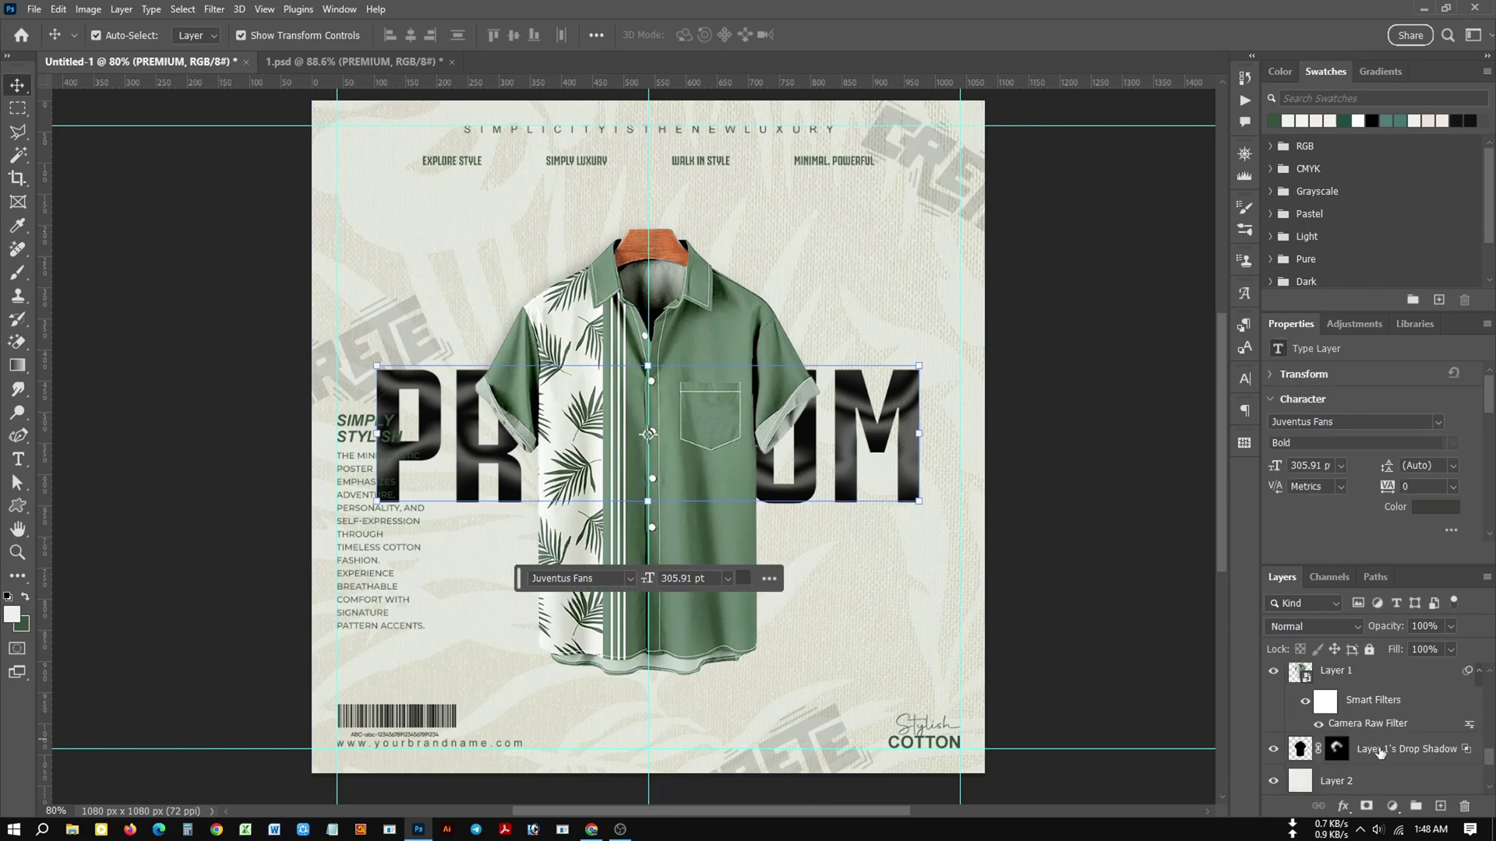
scroll(1380, 752, "down", 2)
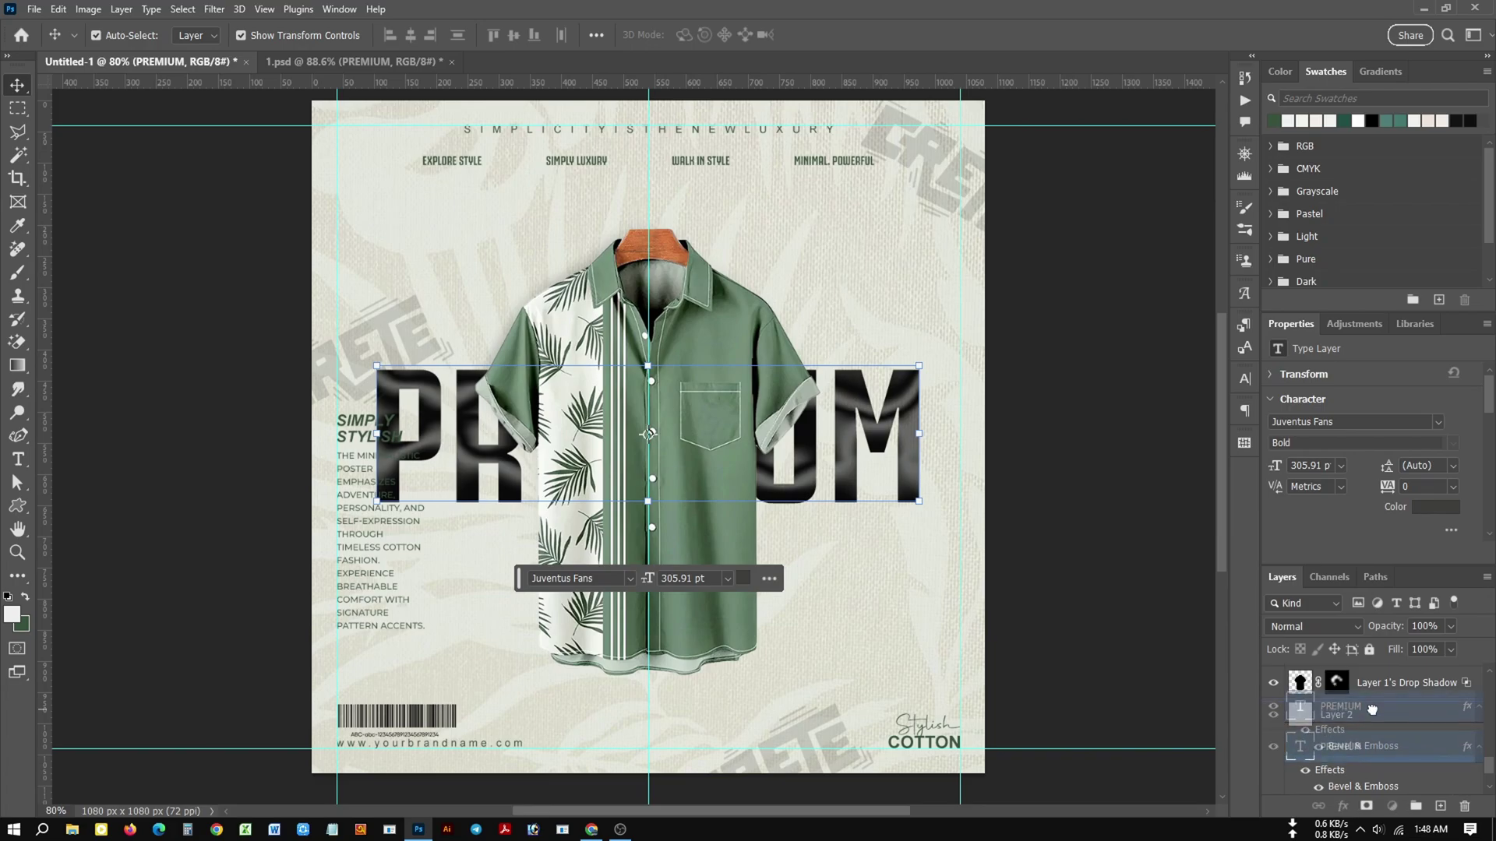
left_click_drag(1375, 754, 1363, 703)
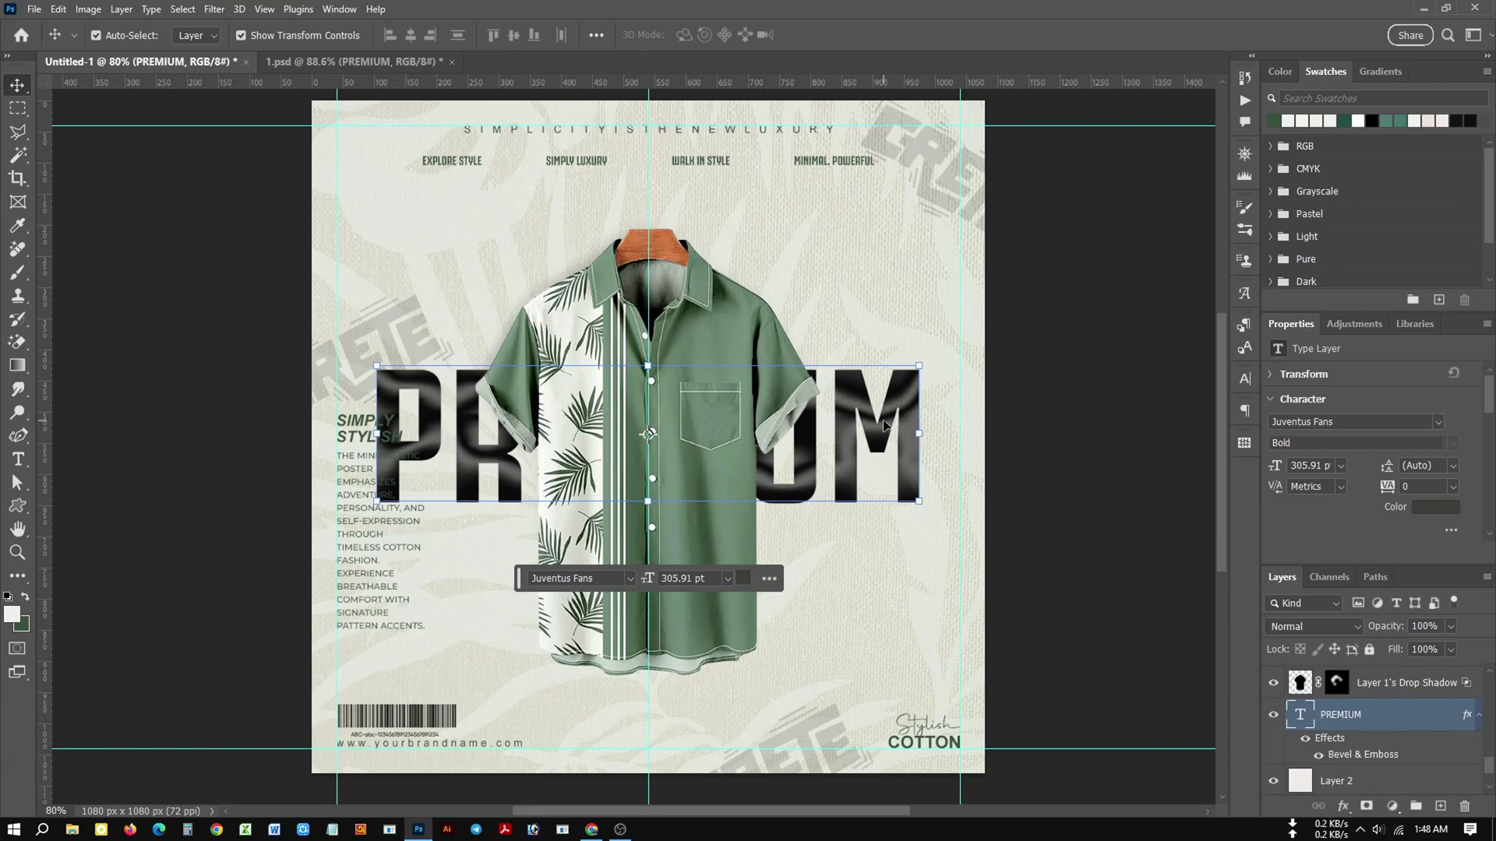
left_click_drag(883, 424, 883, 269)
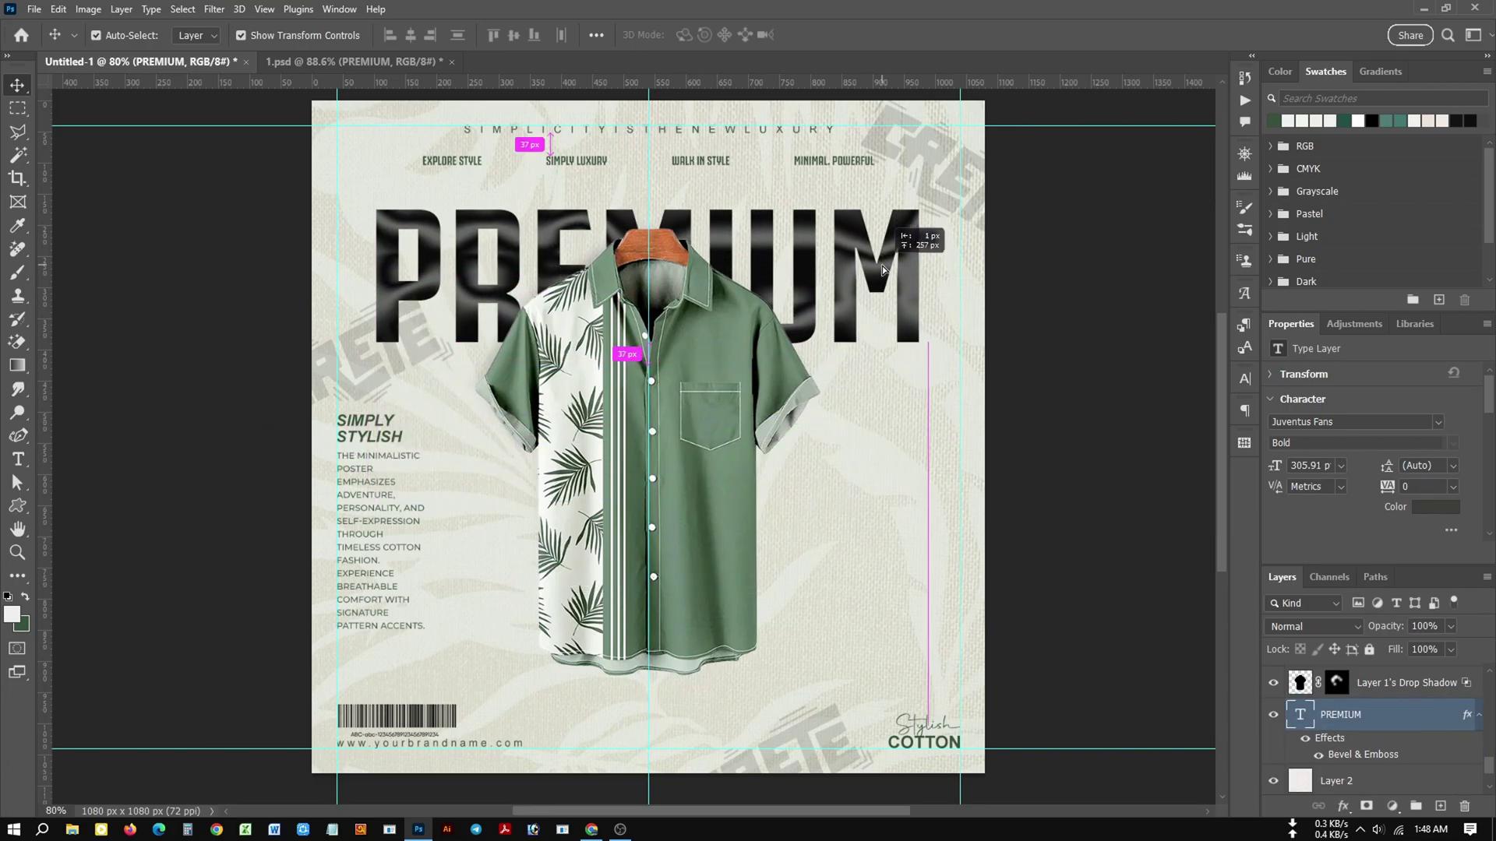
left_click_drag(883, 270, 884, 259)
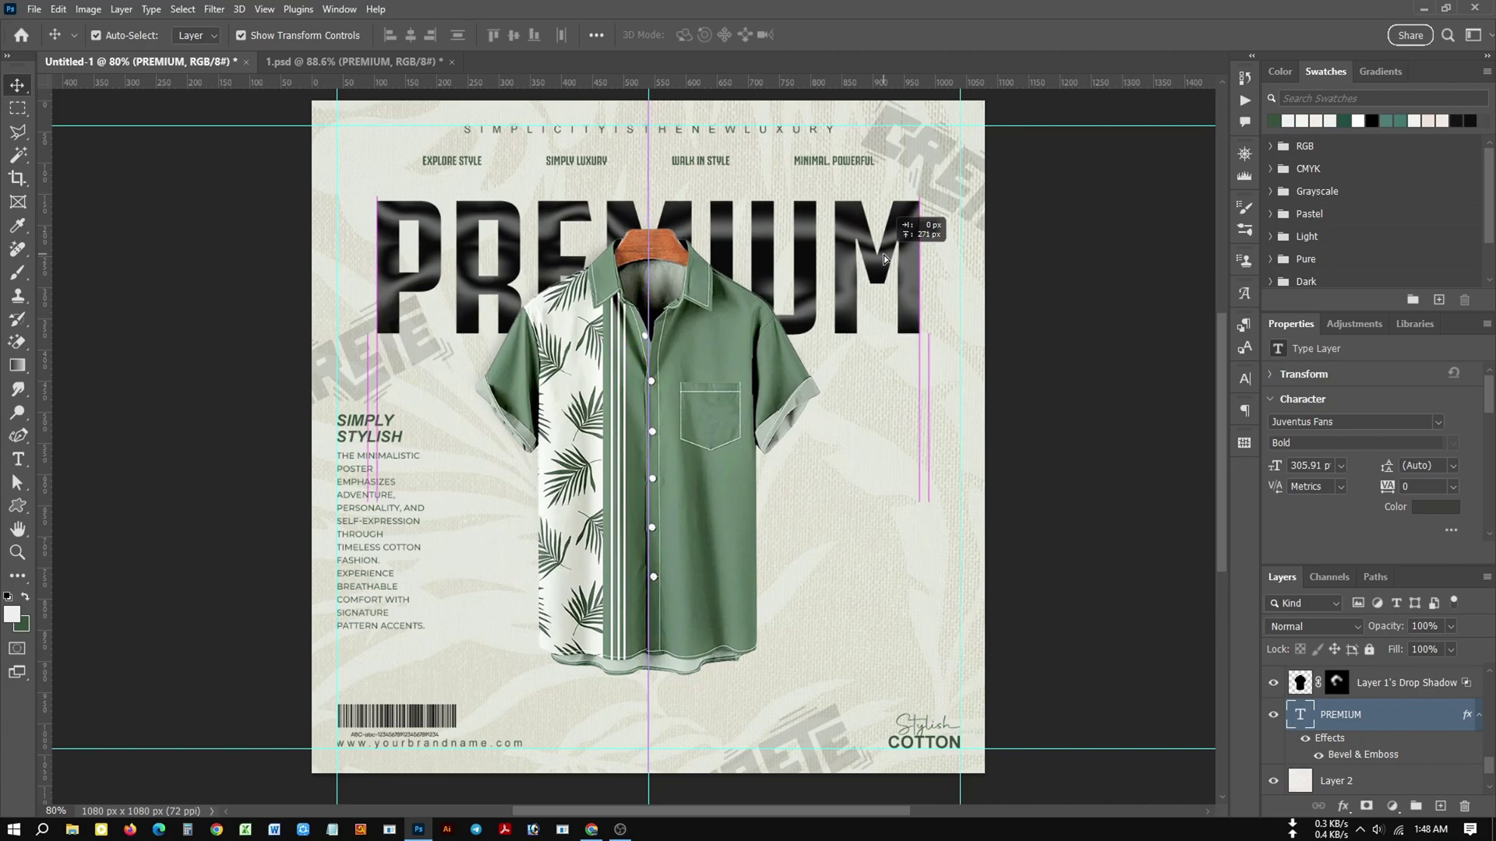
Retype the PREMIUM headline as LUXURY.
left_click(1080, 464)
double_click(807, 277)
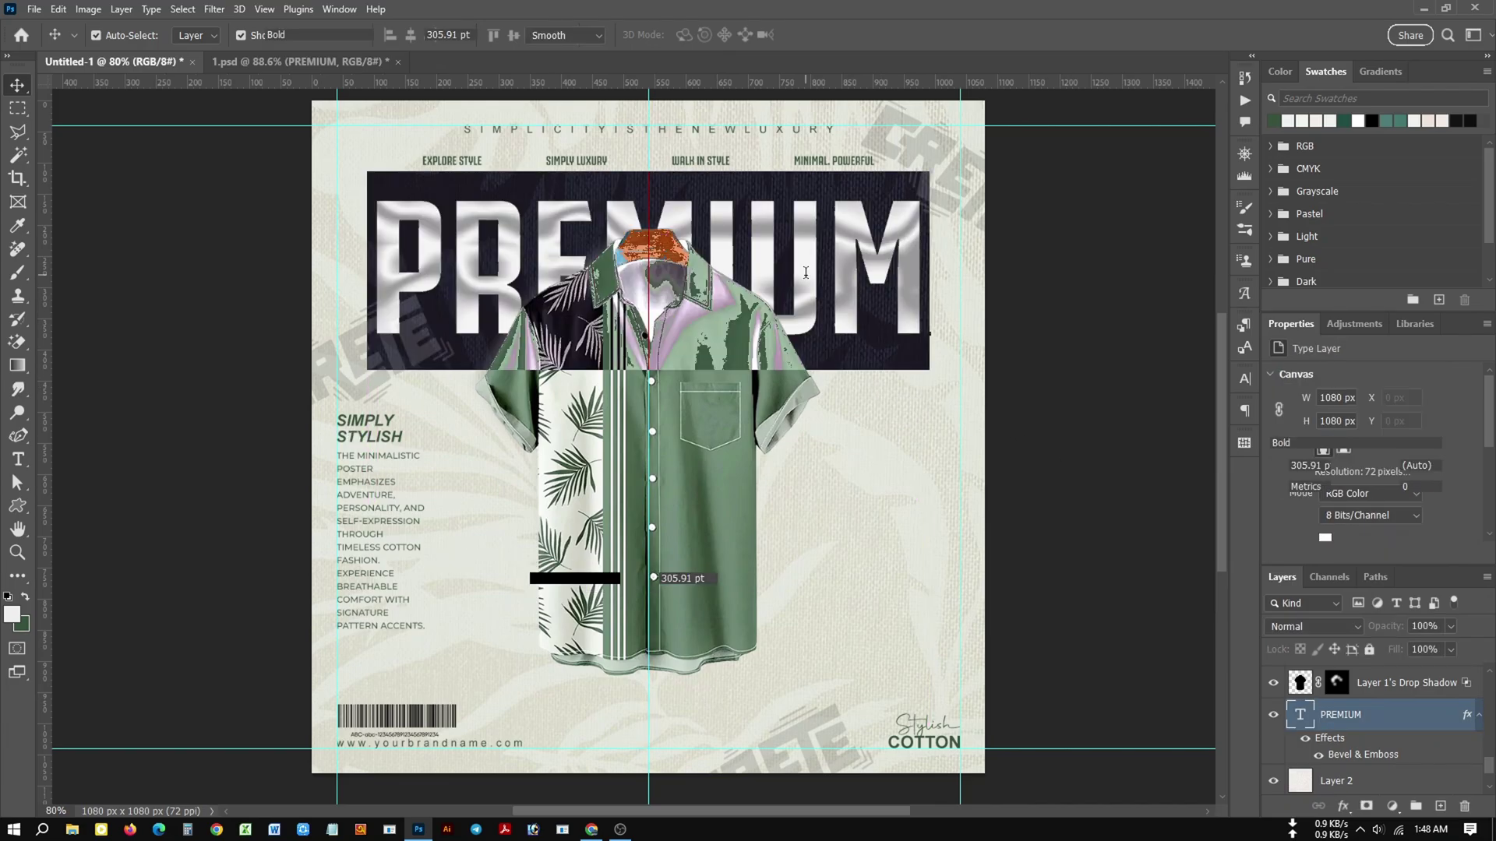
type("k")
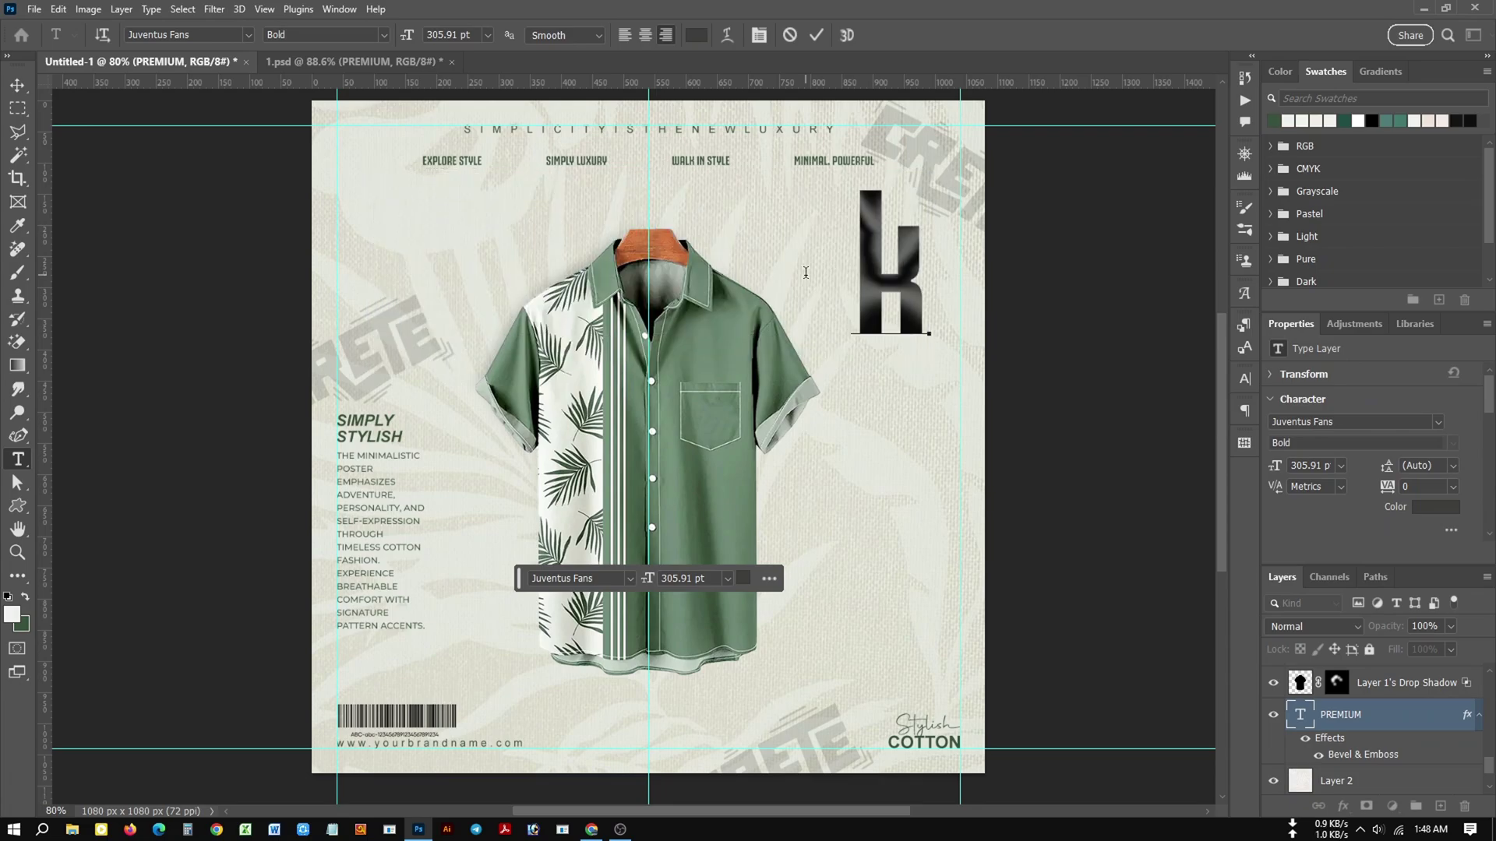
key("BackSpace")
type("l")
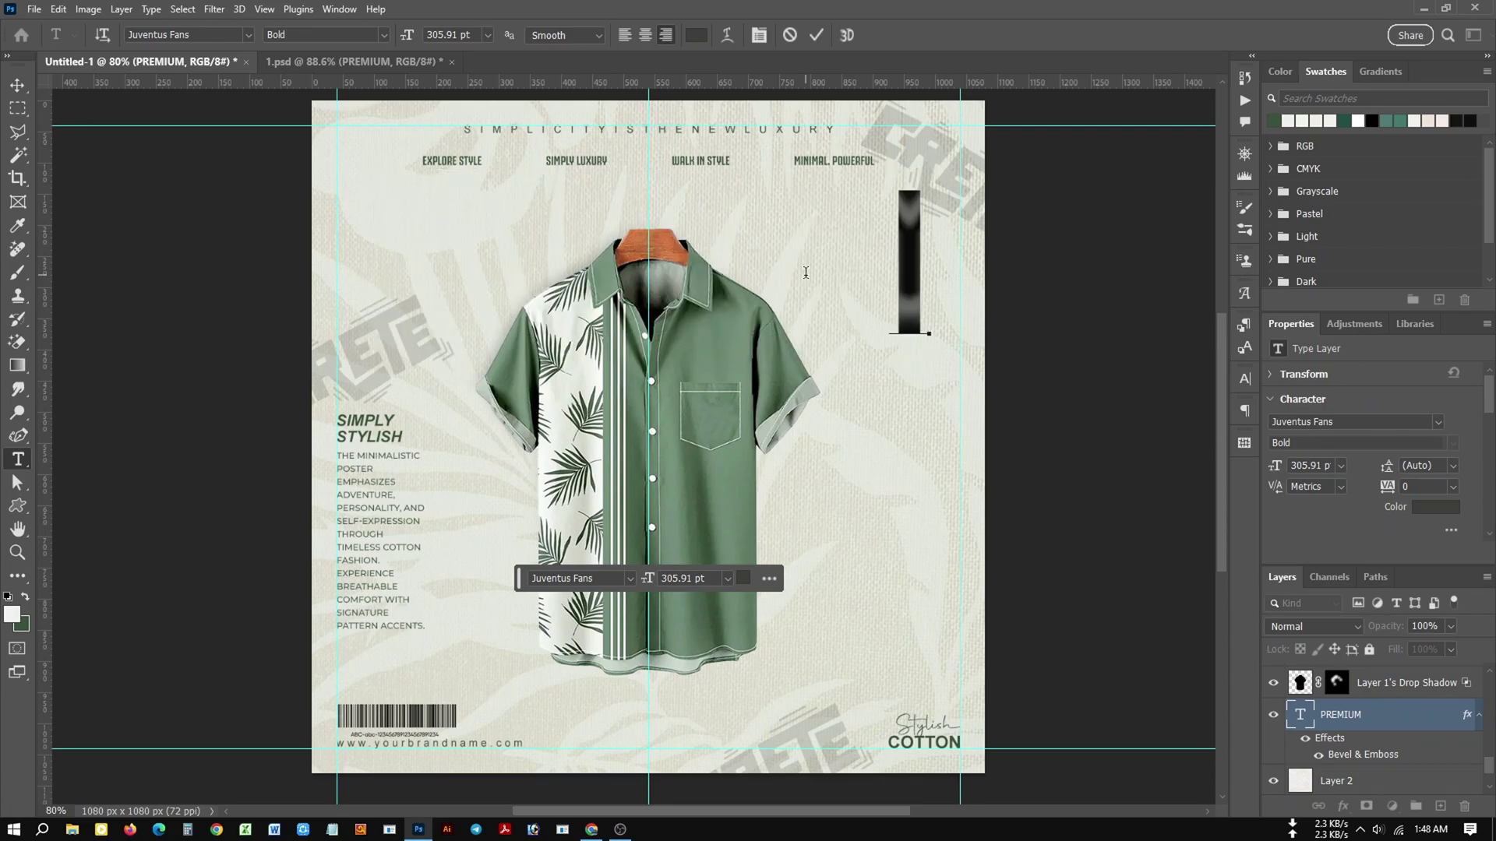
key("BackSpace")
type("L")
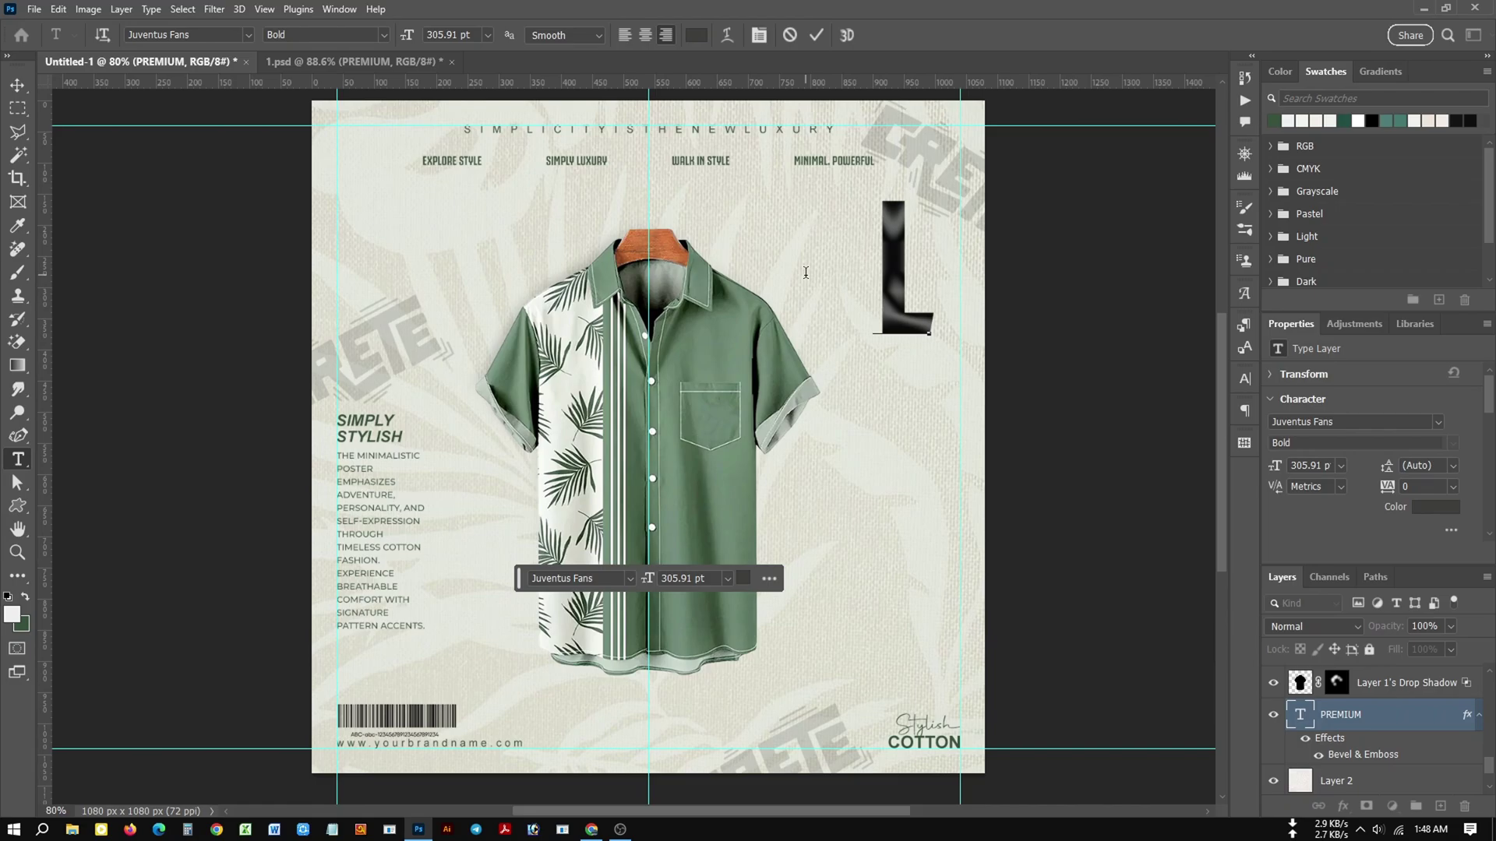
type("UX")
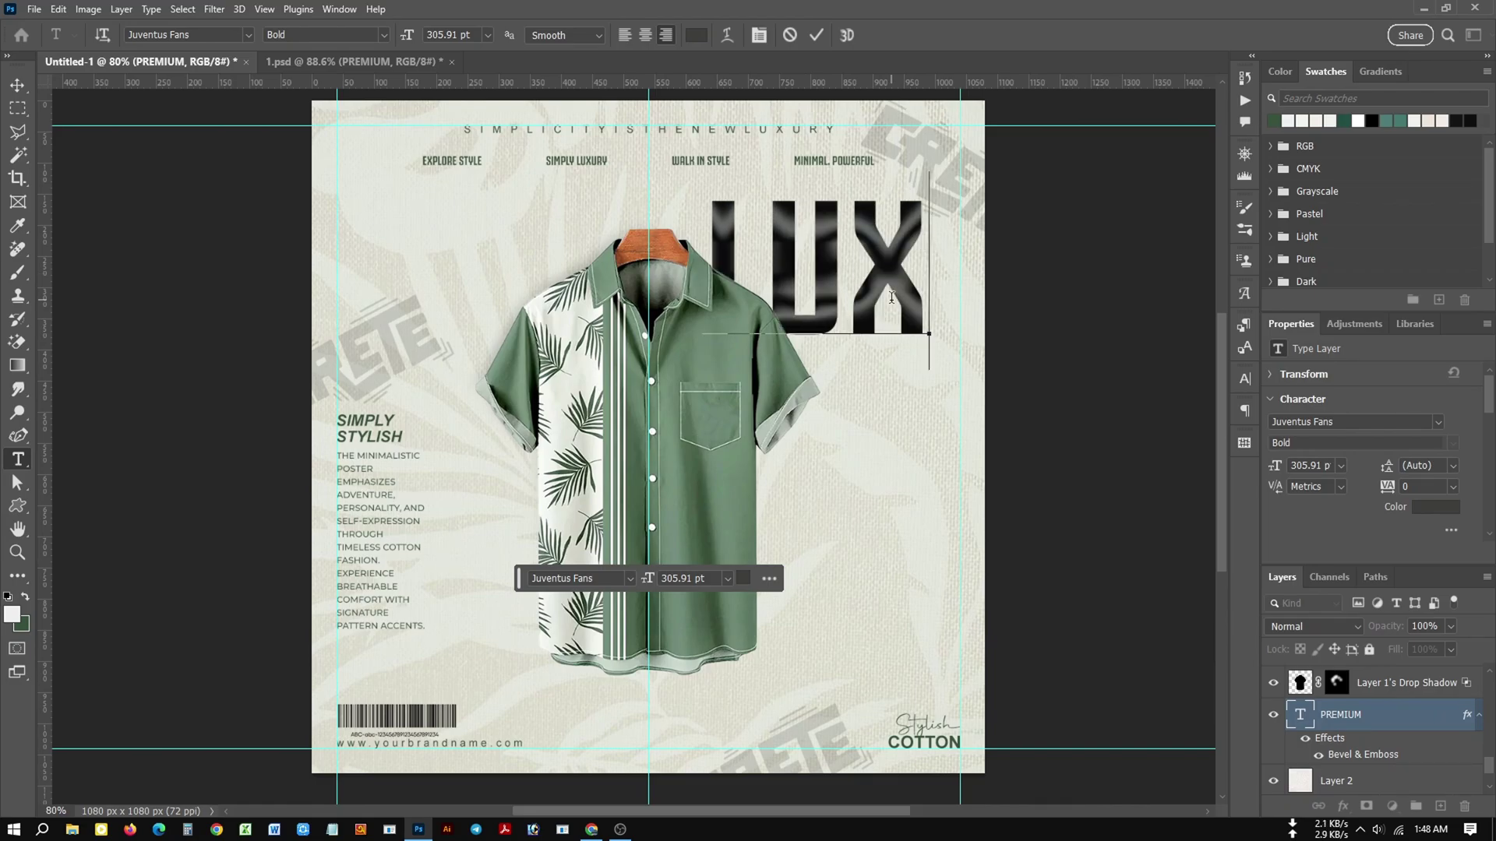
type("URY")
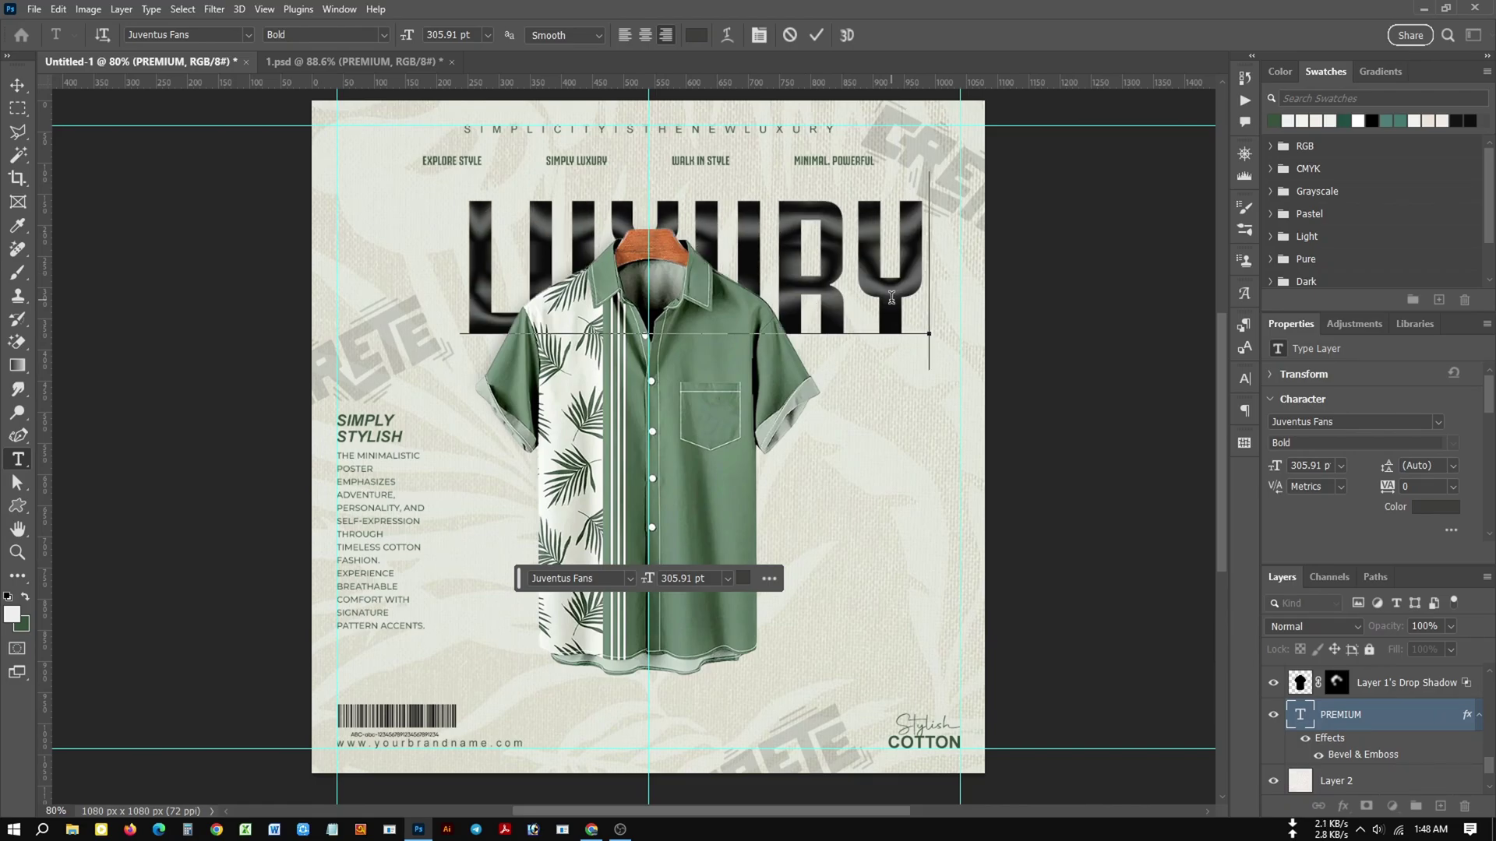
key("ctrl+Return")
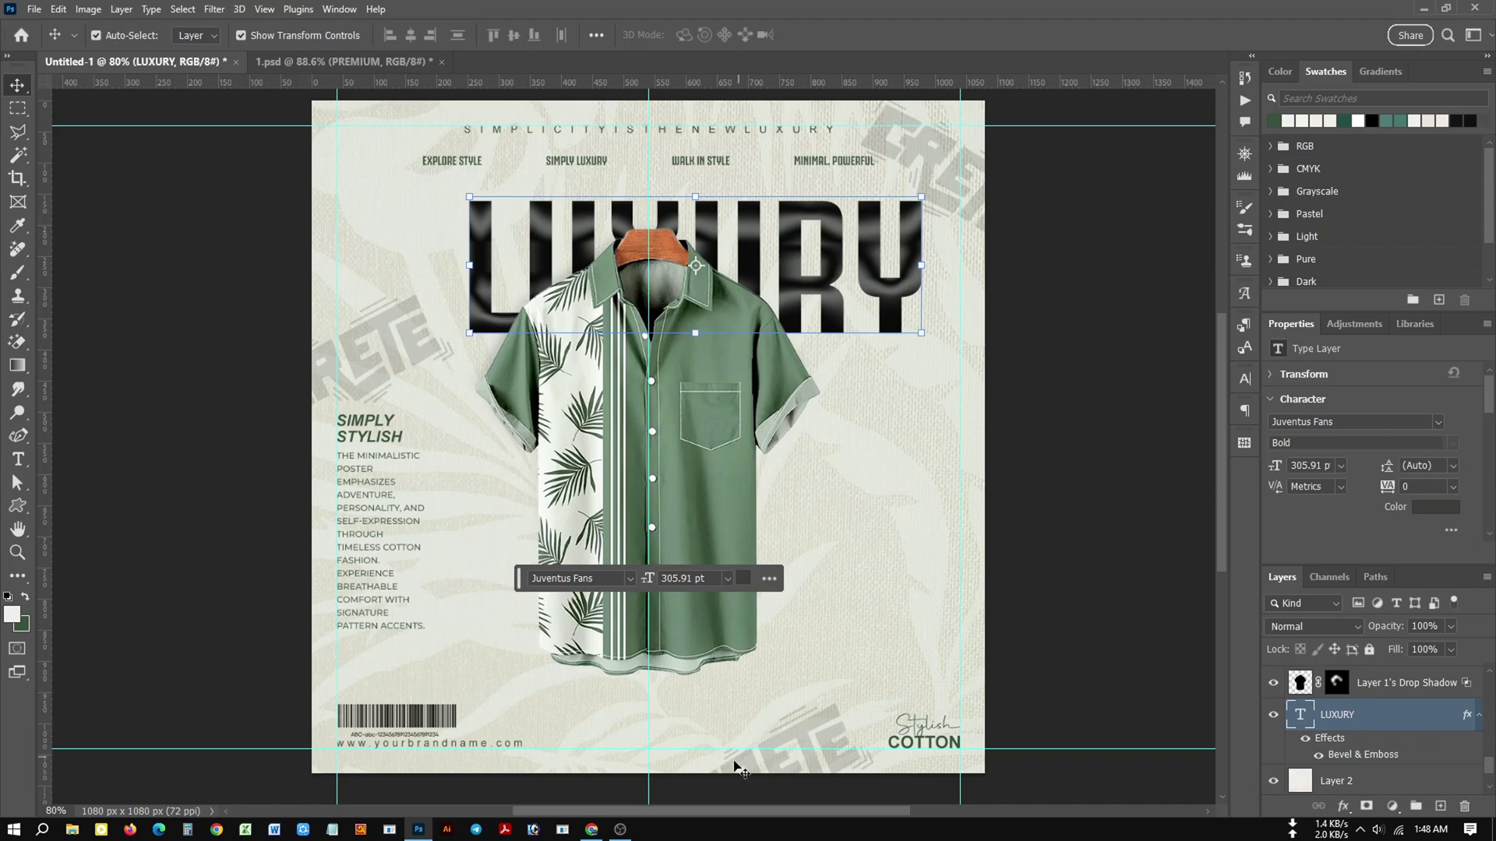
Re-centre the shirt, then reposition the LUXURY headline and enlarge it to about 106%.
left_click_drag(671, 248, 673, 248)
key("ctrl+t")
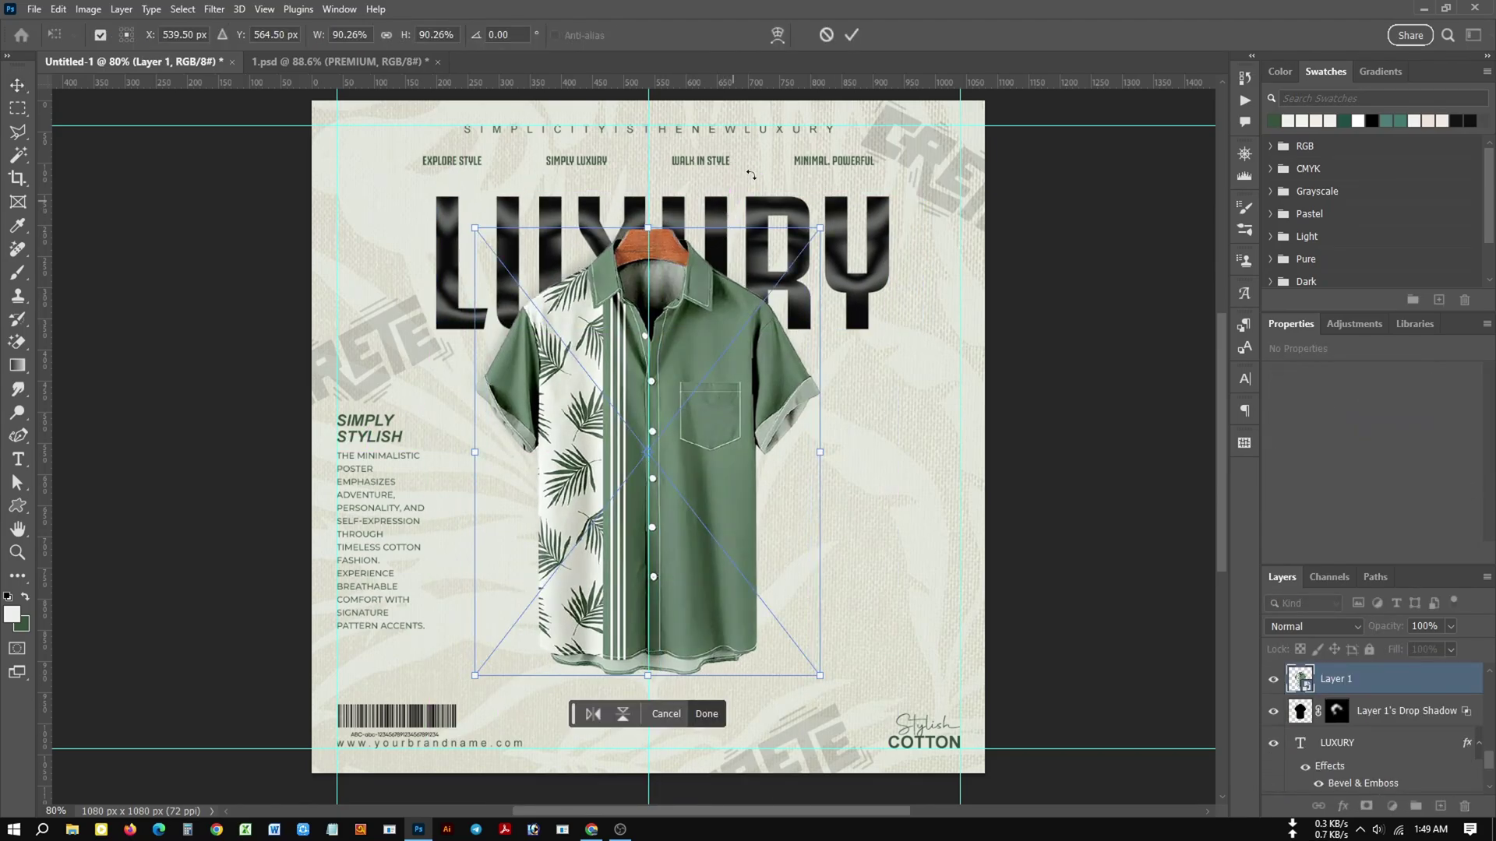
left_click(851, 34)
mouse_move(721, 211)
left_mouse_down()
mouse_move(701, 219)
mouse_move(708, 202)
left_mouse_up()
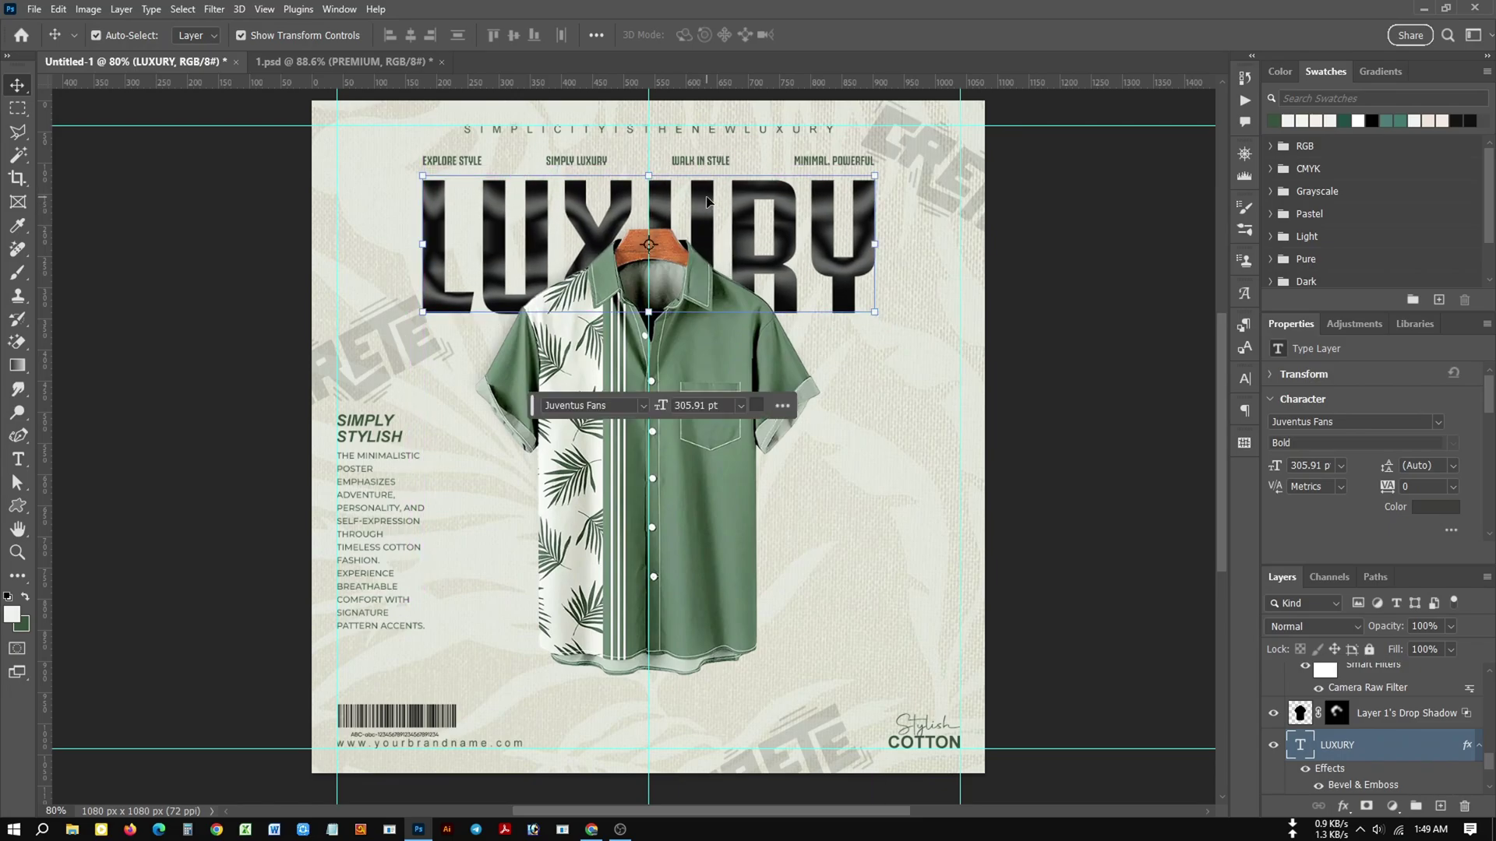
left_click_drag(876, 243, 897, 250)
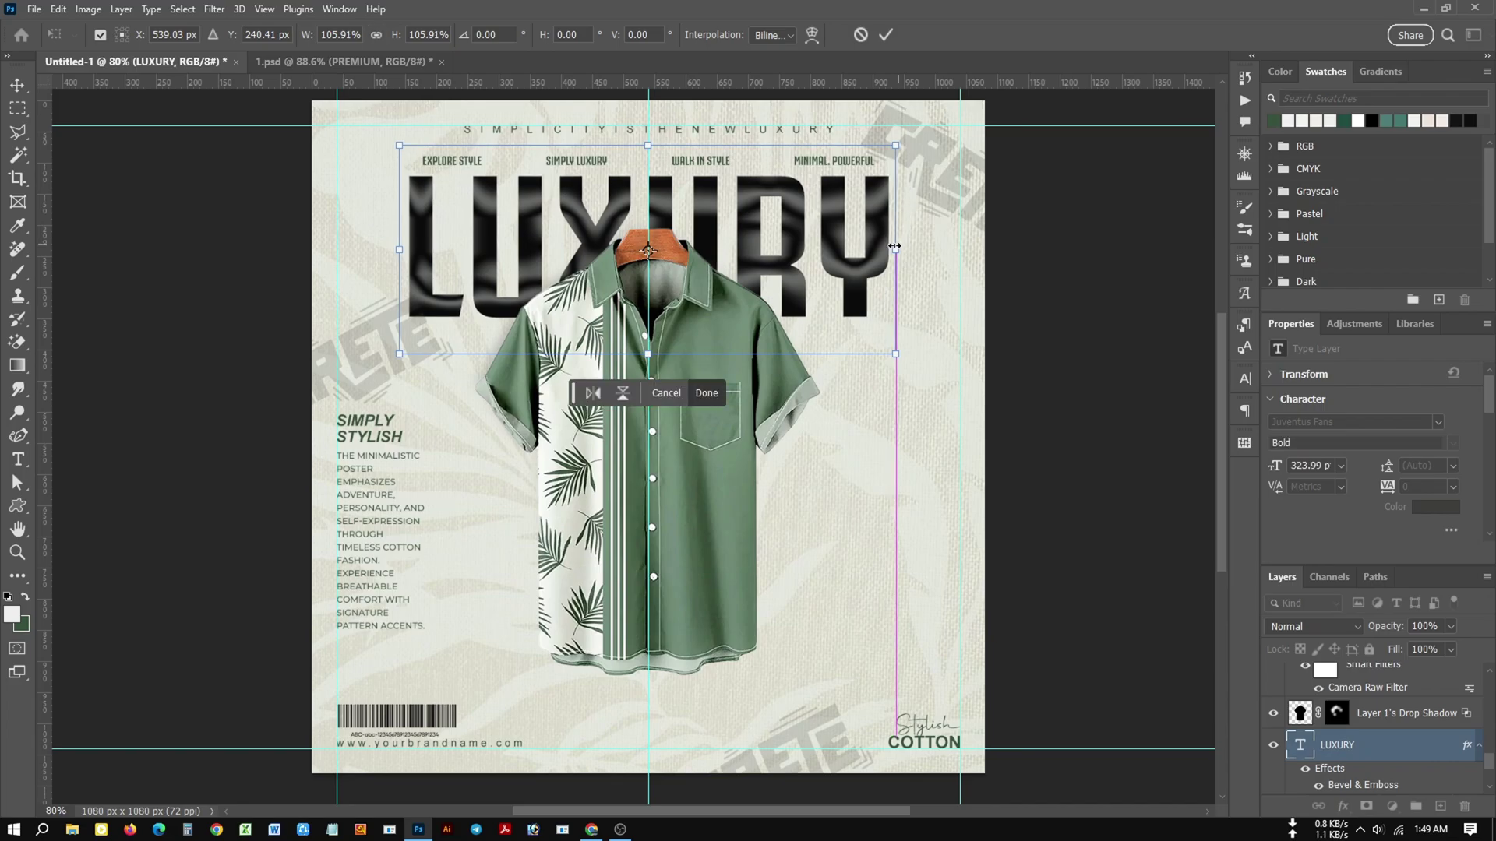
Recolour the LUXURY headline sage green (68846c) sampled from the shirt.
left_click(886, 34)
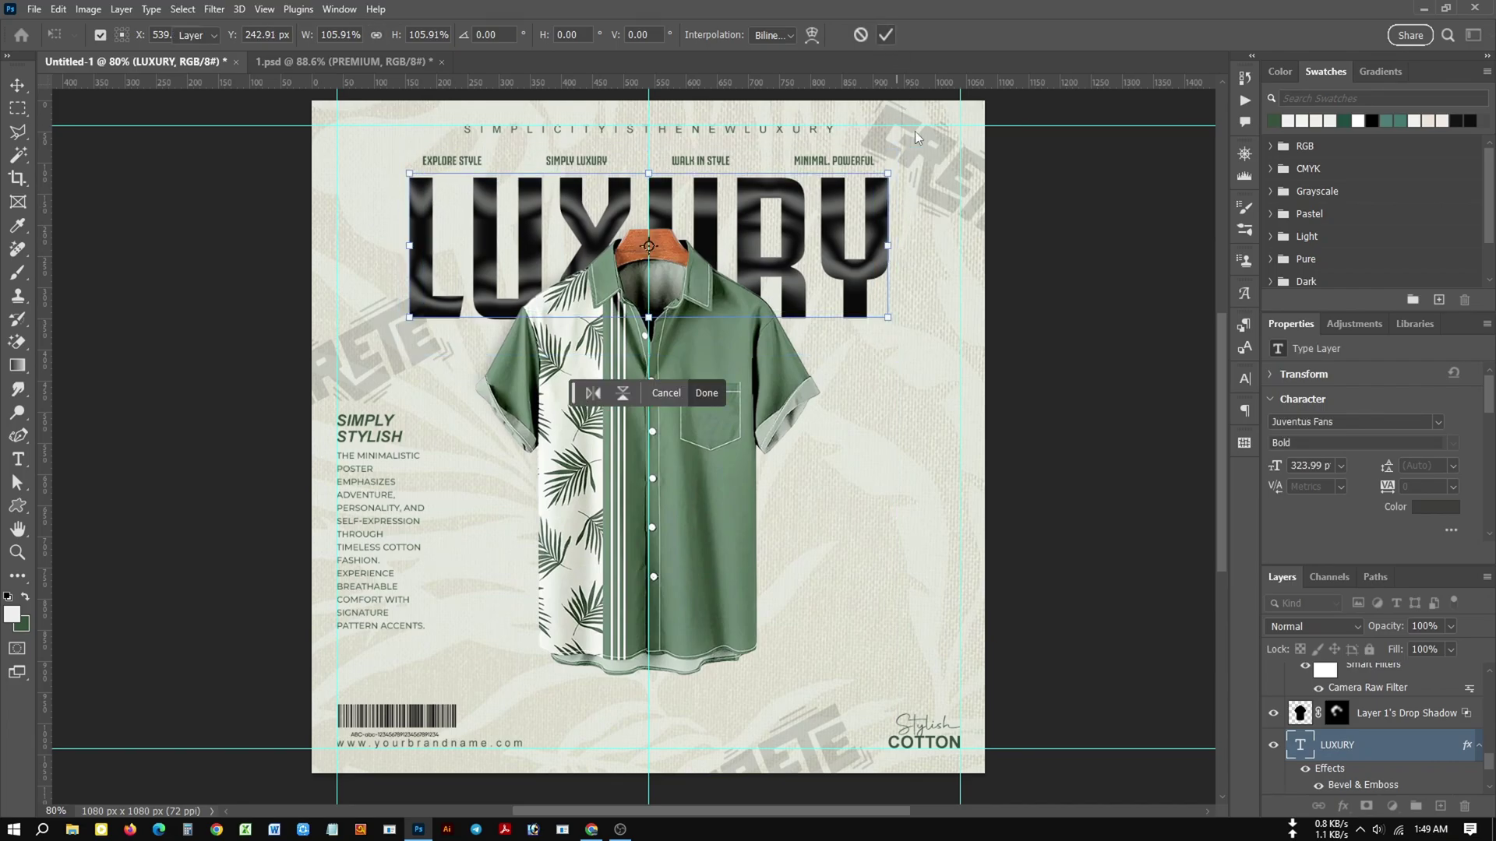
scroll(1339, 751, "down", 2)
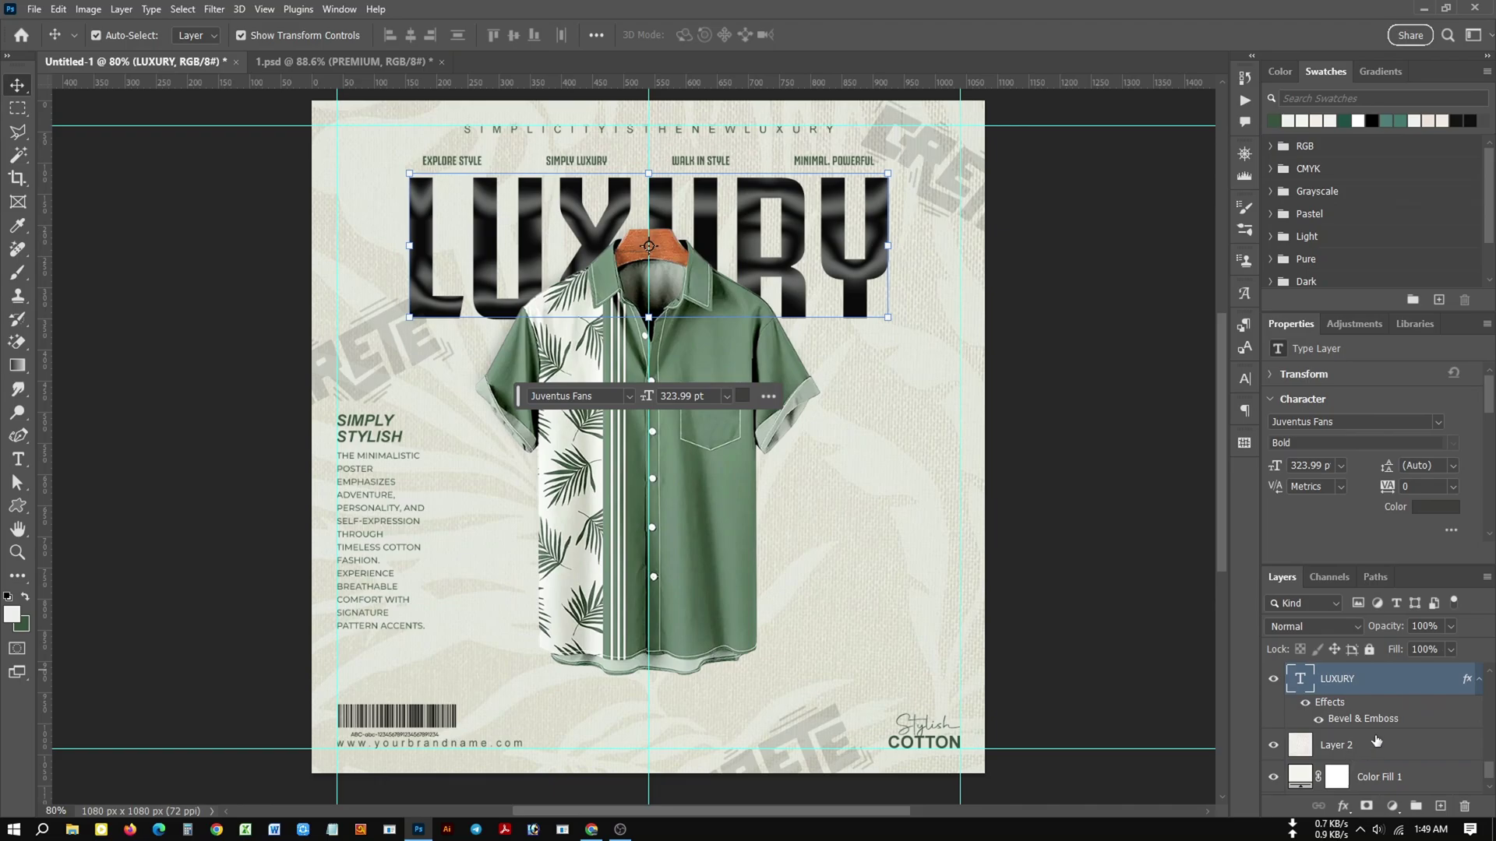
left_click(1425, 508)
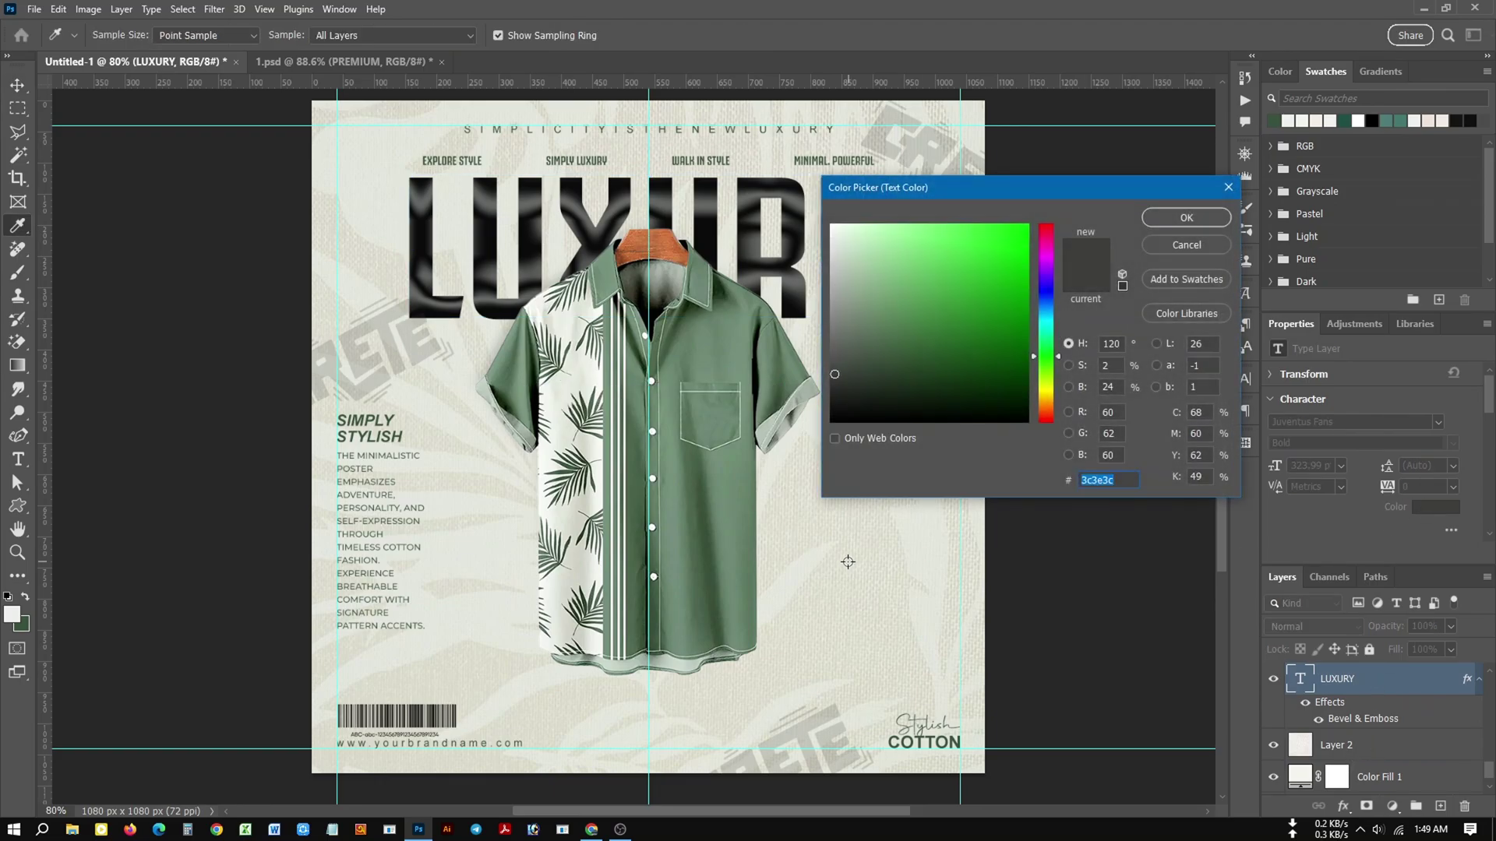
left_click(673, 508)
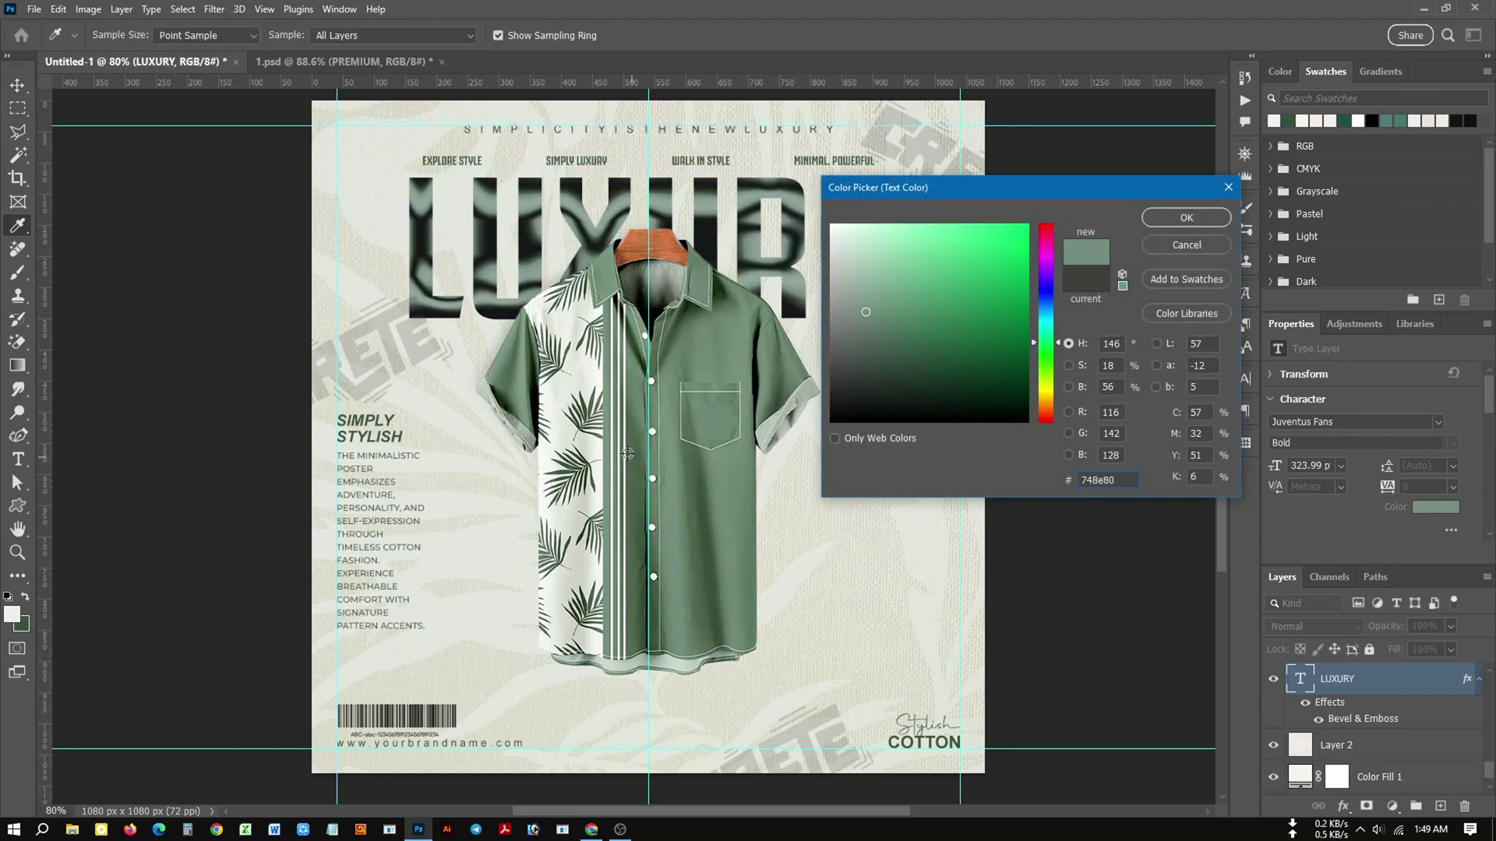
left_click(583, 418)
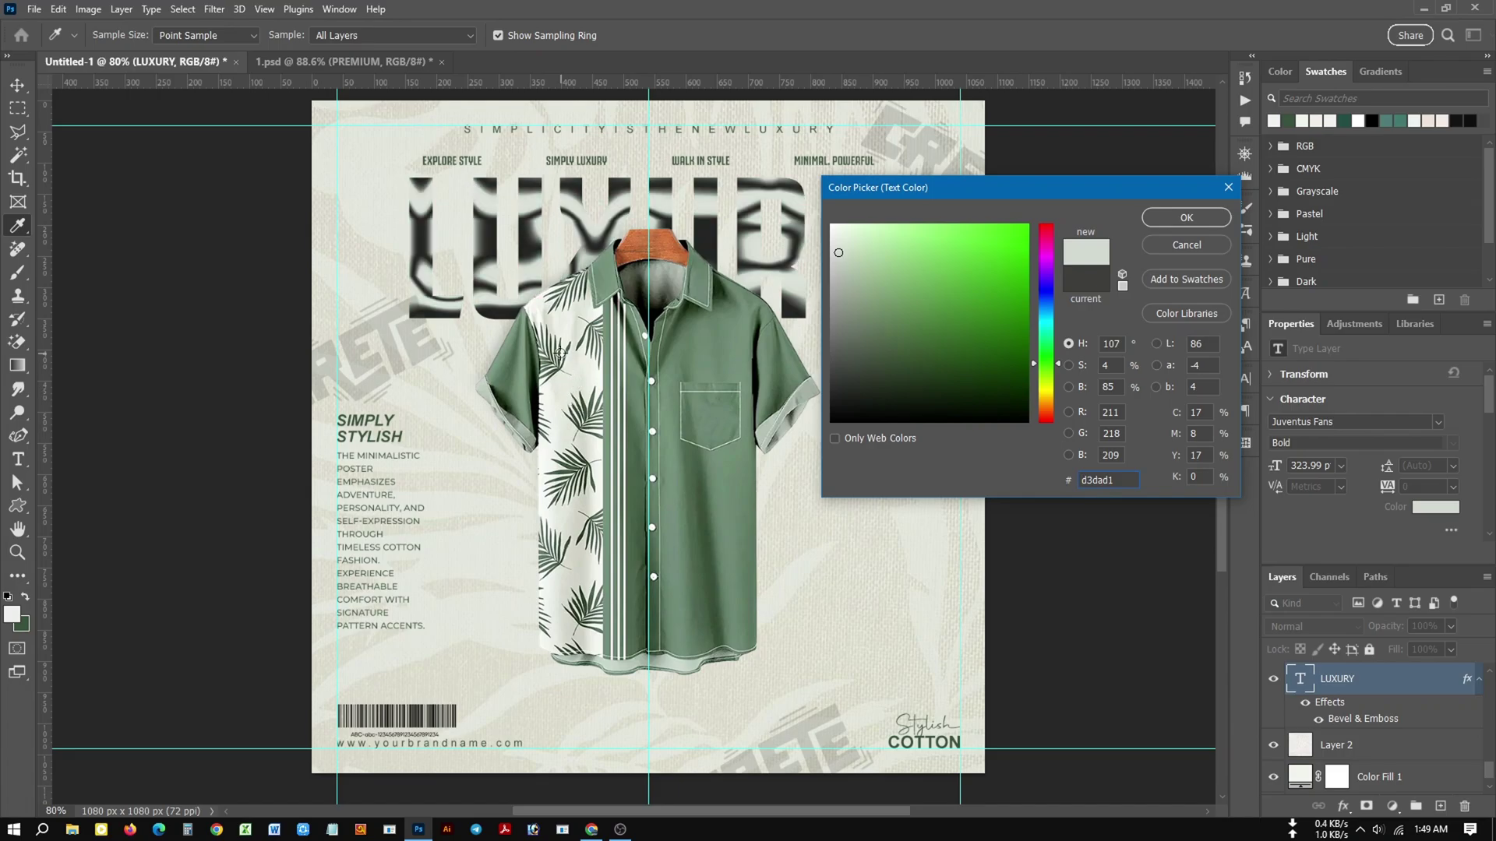
left_click(562, 328)
left_click(662, 368)
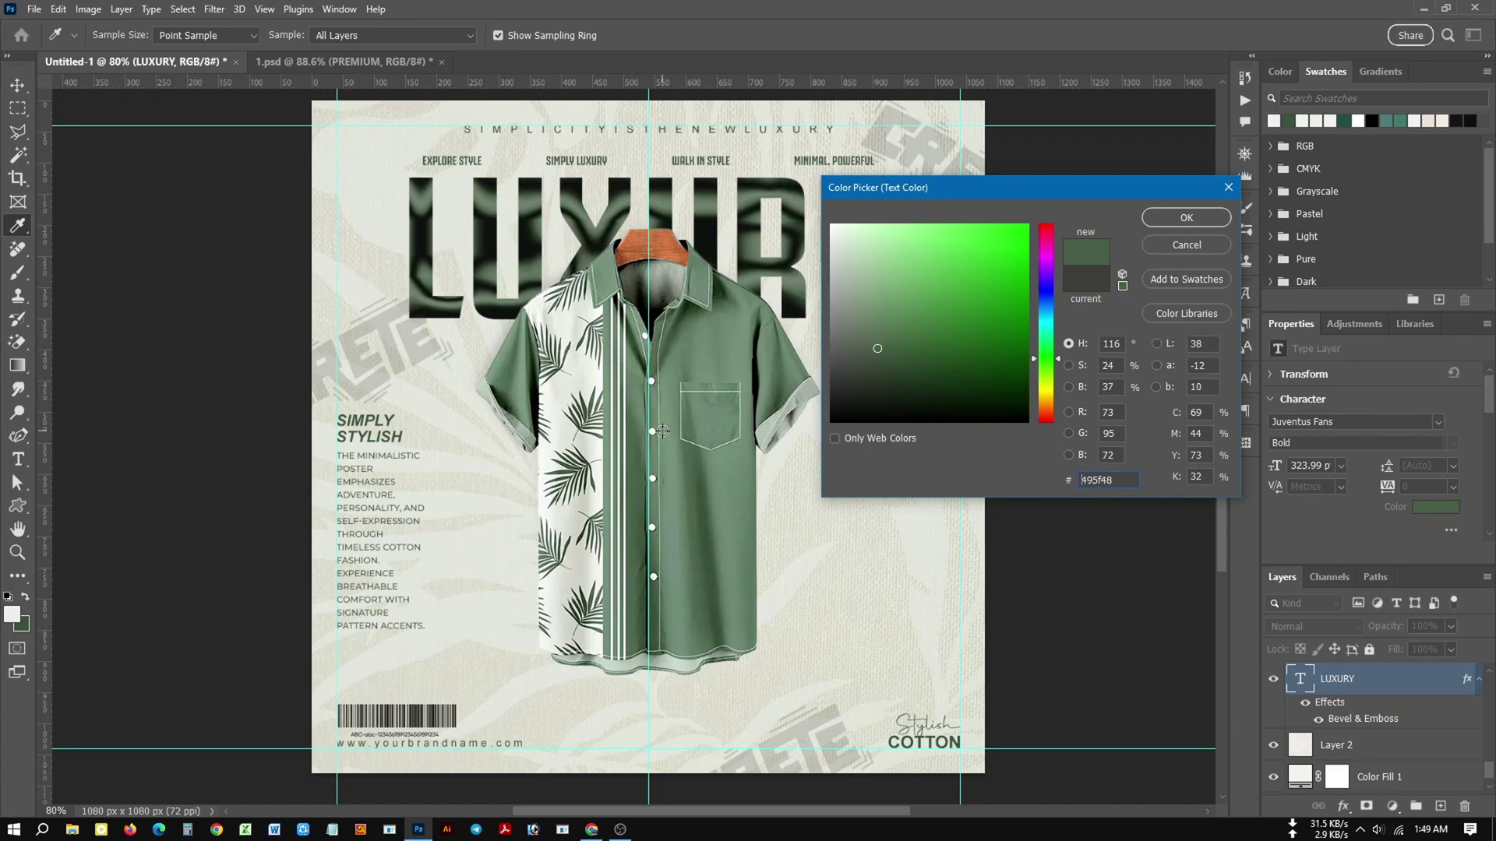
left_click(656, 460)
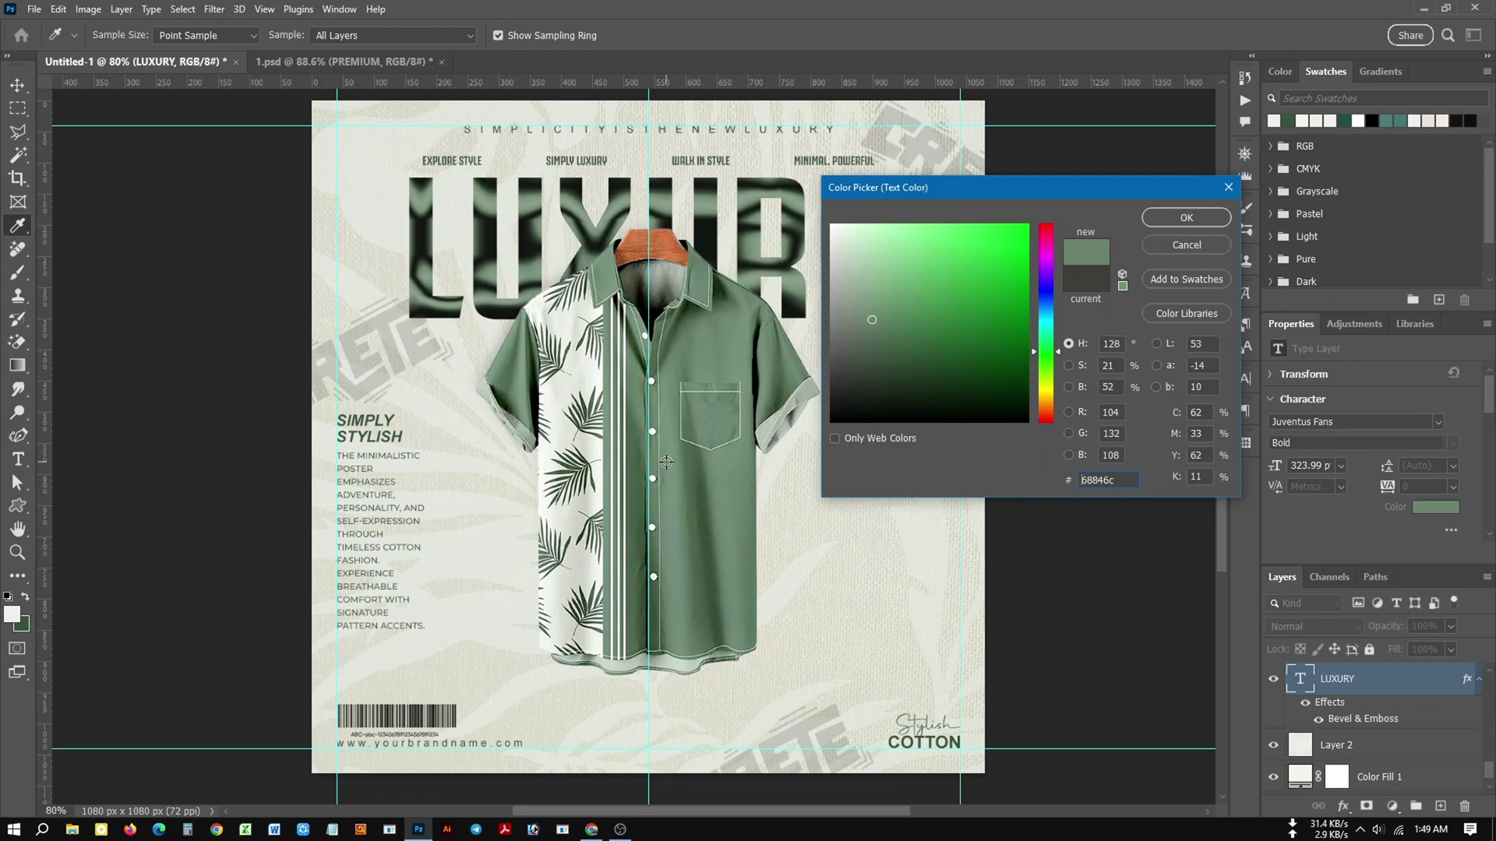
left_click(1181, 219)
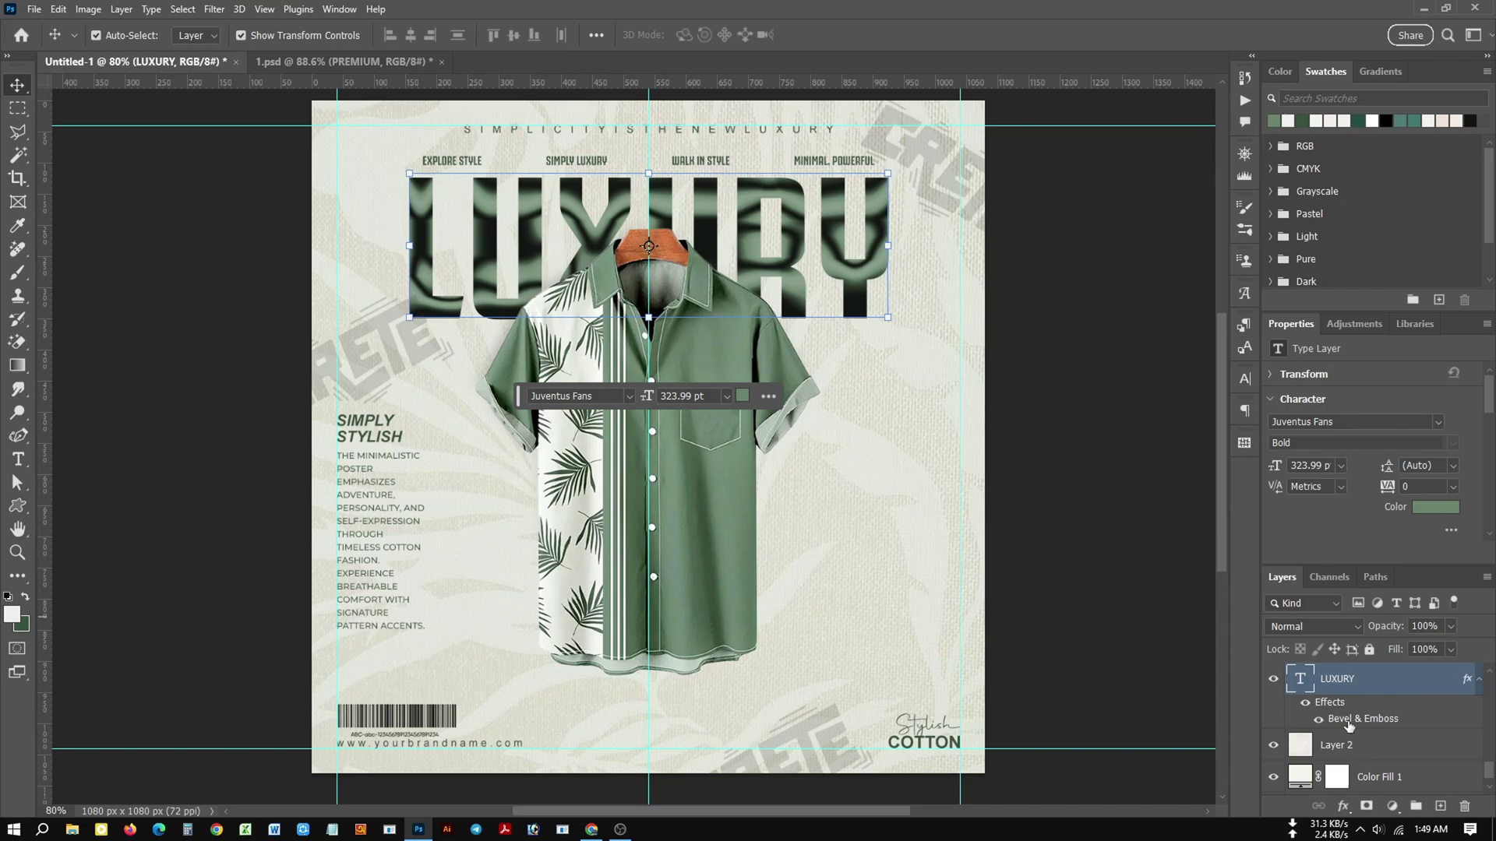
Set the LUXURY Bevel & Emboss shadow opacity to 20% and highlight opacity to 45%, then nudge it down.
double_click(1345, 721)
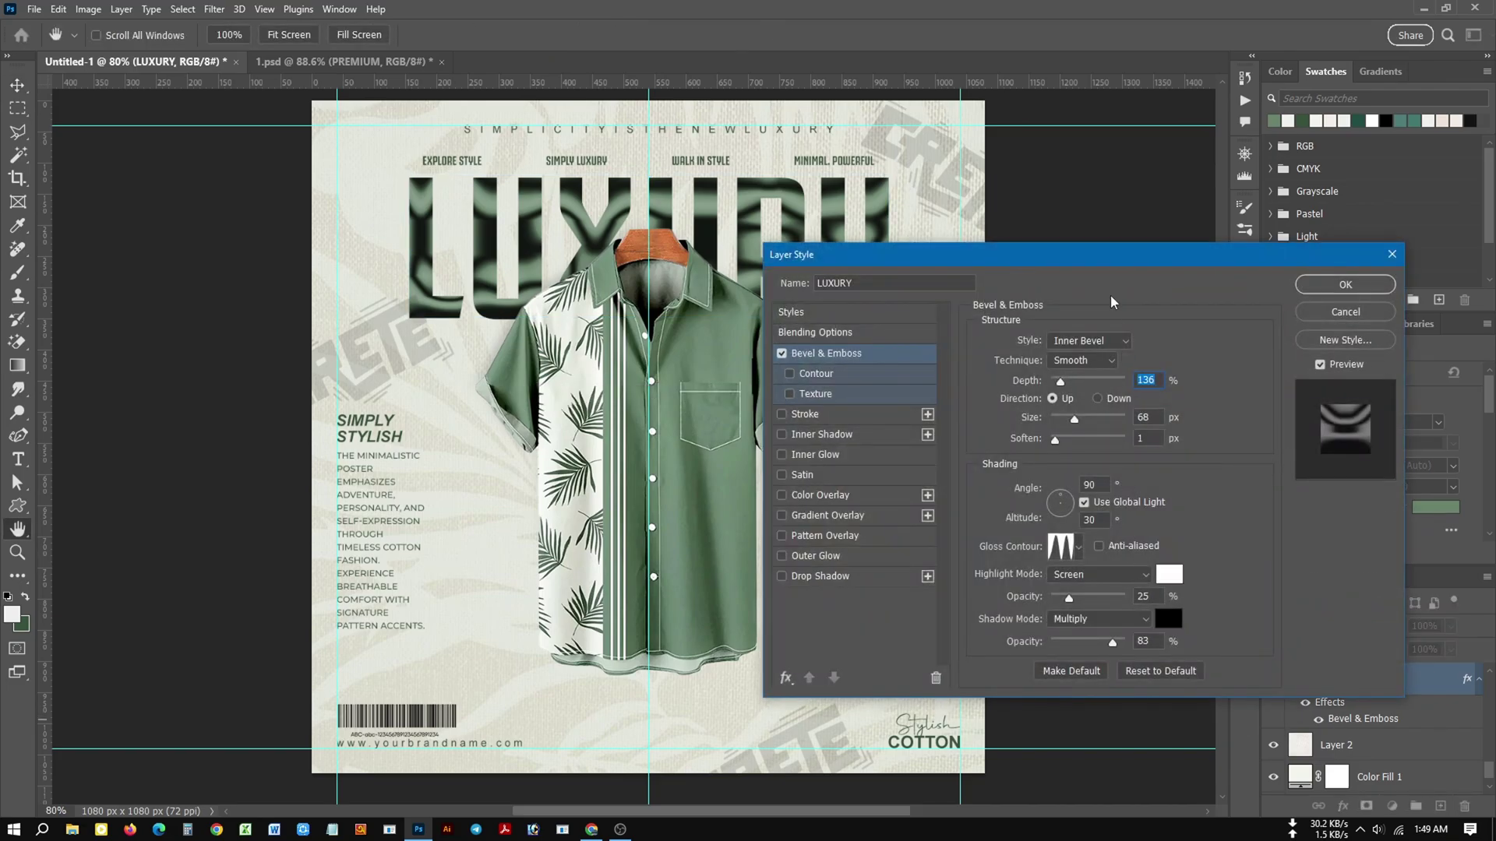
left_click_drag(1121, 257, 1189, 234)
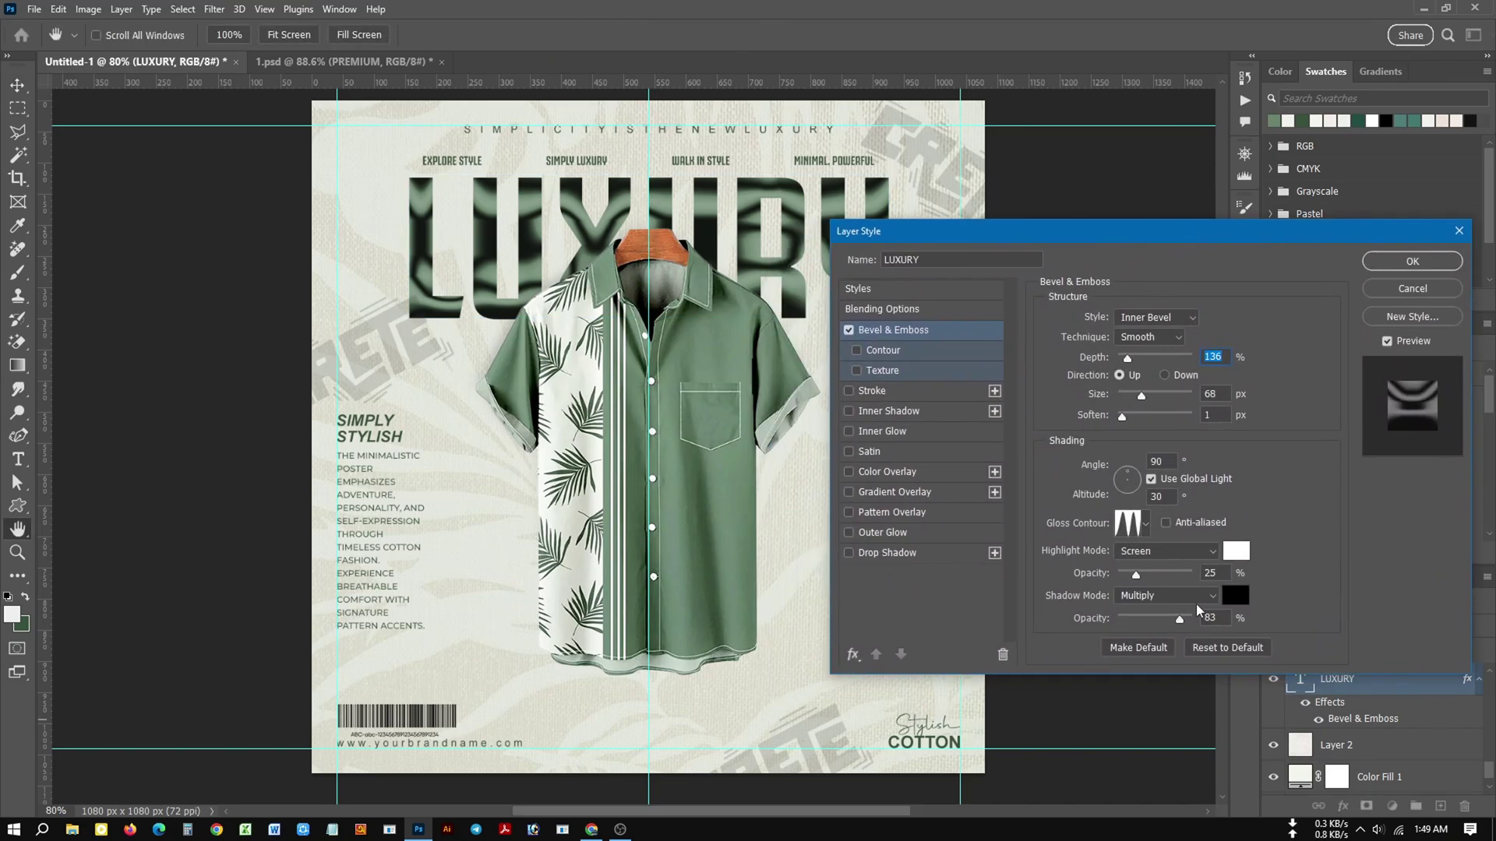
left_click_drag(1180, 621, 1133, 621)
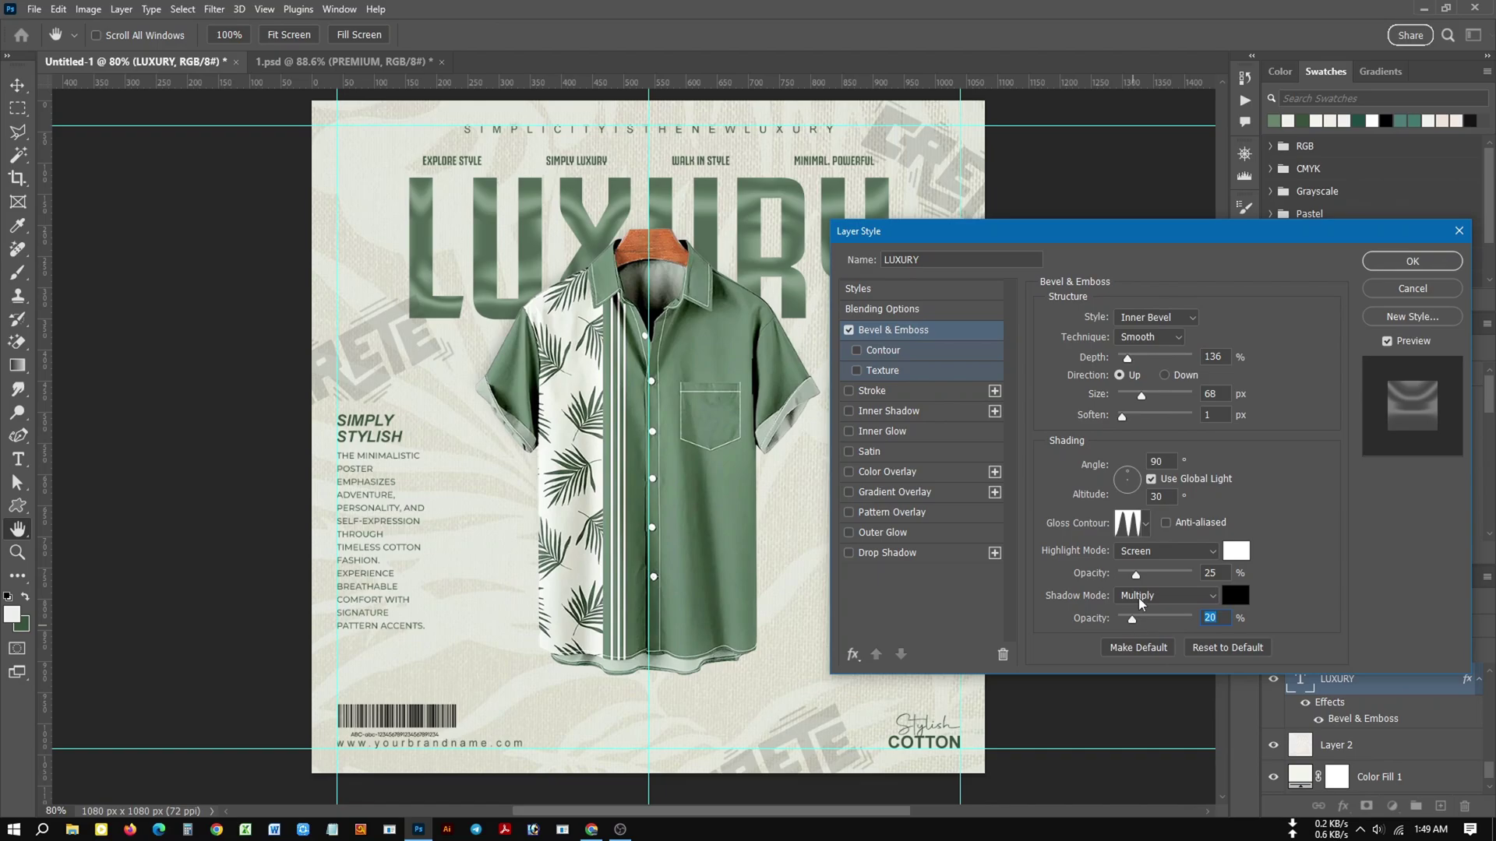
left_click_drag(1139, 577, 1154, 578)
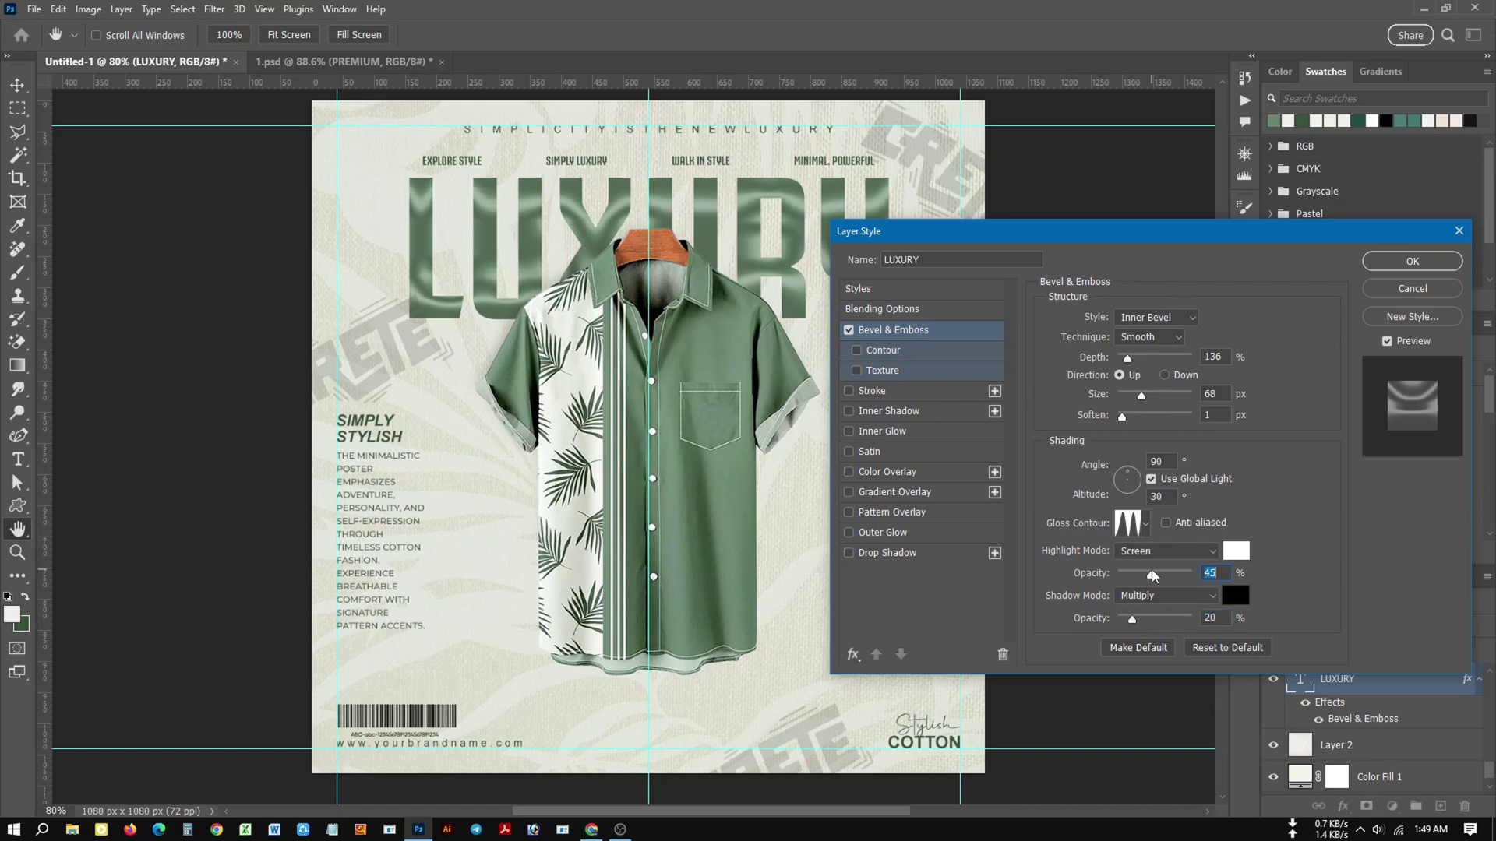
left_click(1420, 261)
scroll(893, 442, "up", 1)
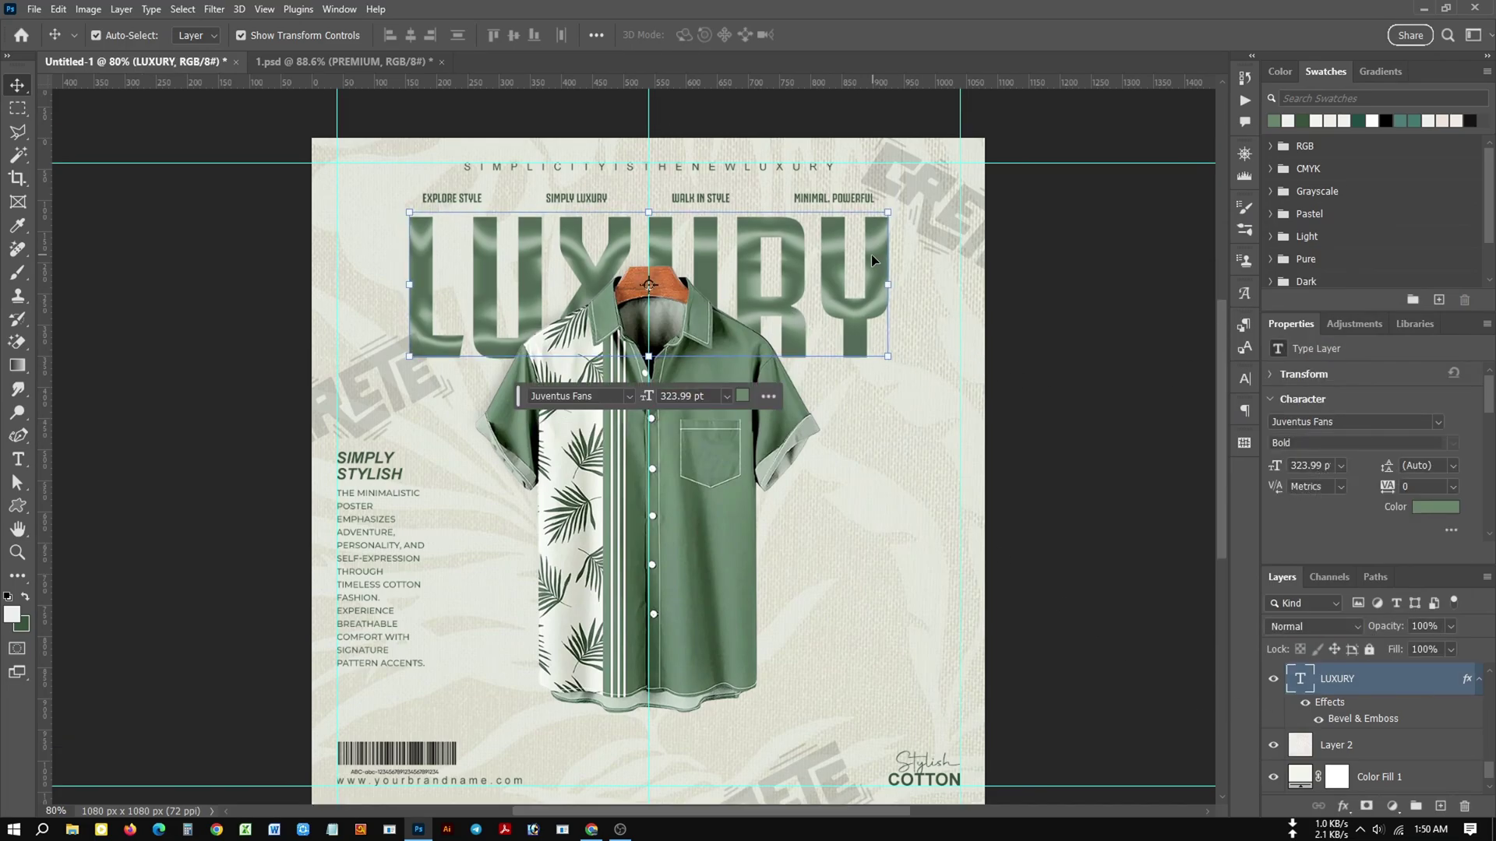
key("Down")
key("Down")
key("Down")
Nudge the Explore Style, Simply Luxury, Walk in Style and Minimal. Powerful labels down together.
scroll(618, 222, "up", 2)
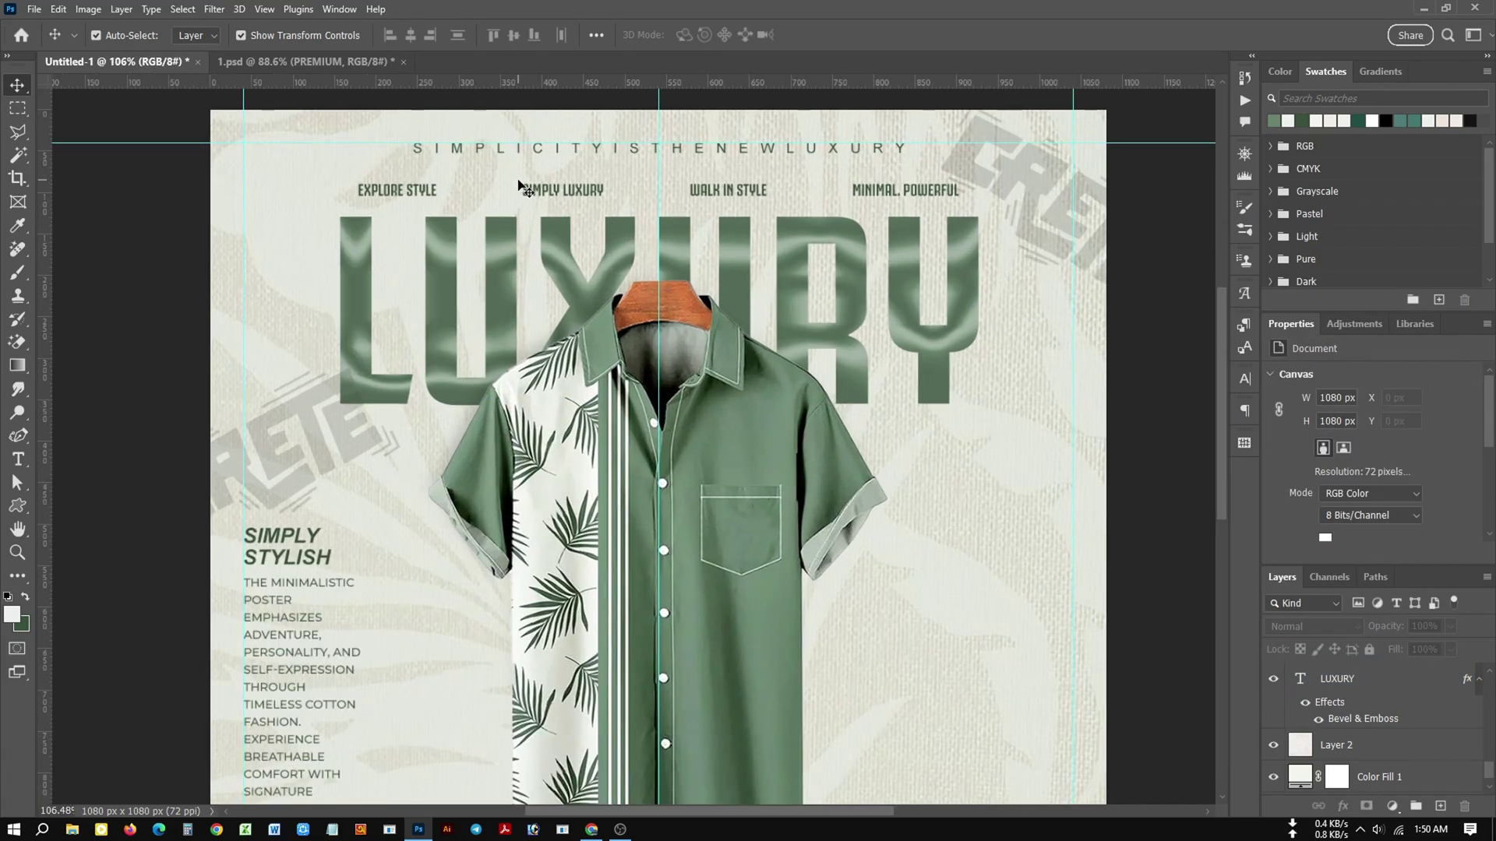
left_click(549, 192)
left_click(549, 193)
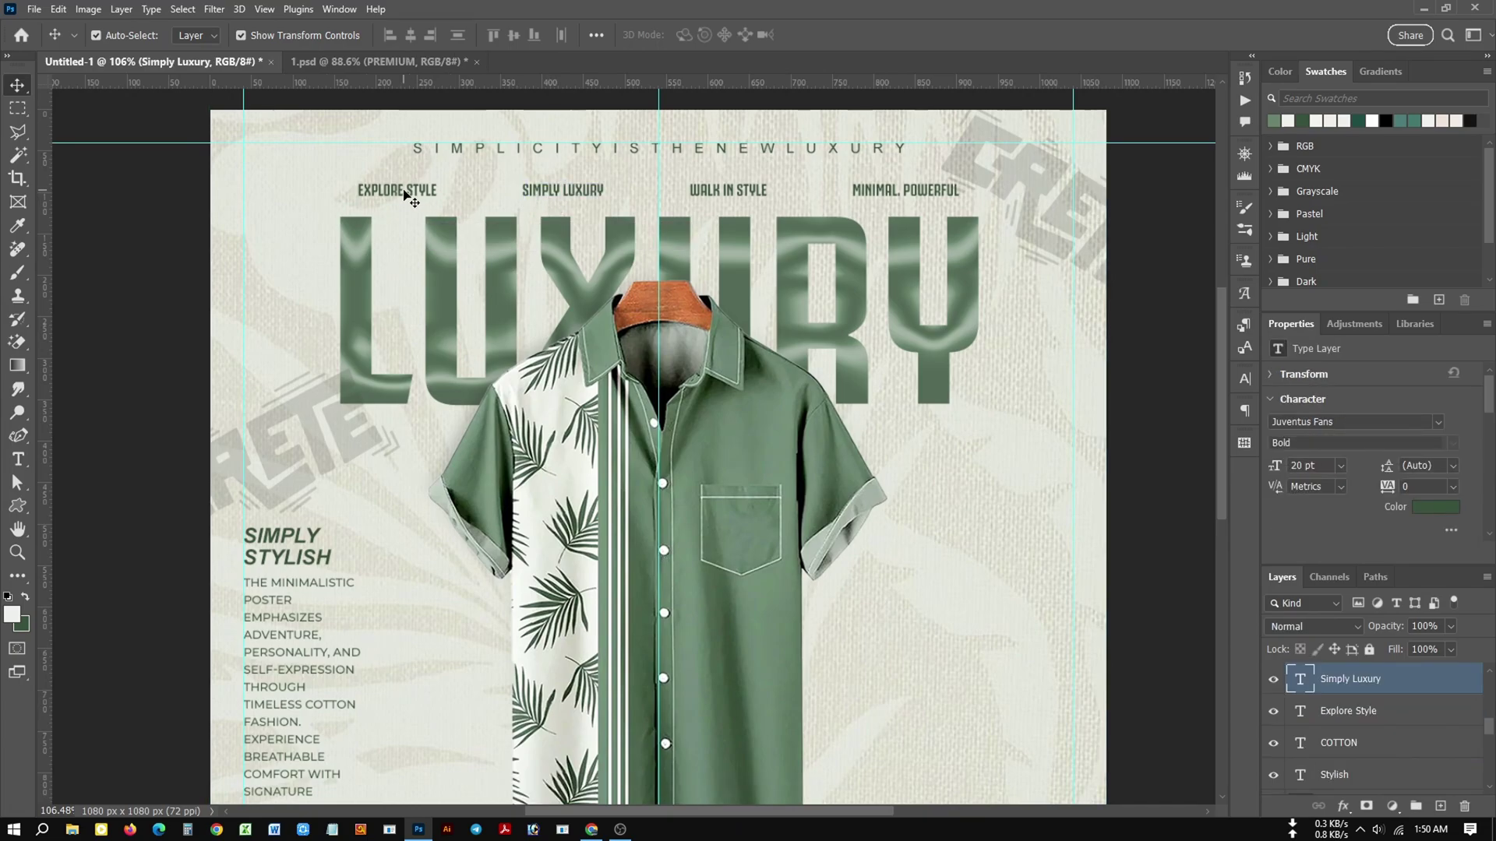
left_click(413, 193, "shift")
left_click(748, 195, "shift")
left_click(939, 197, "shift")
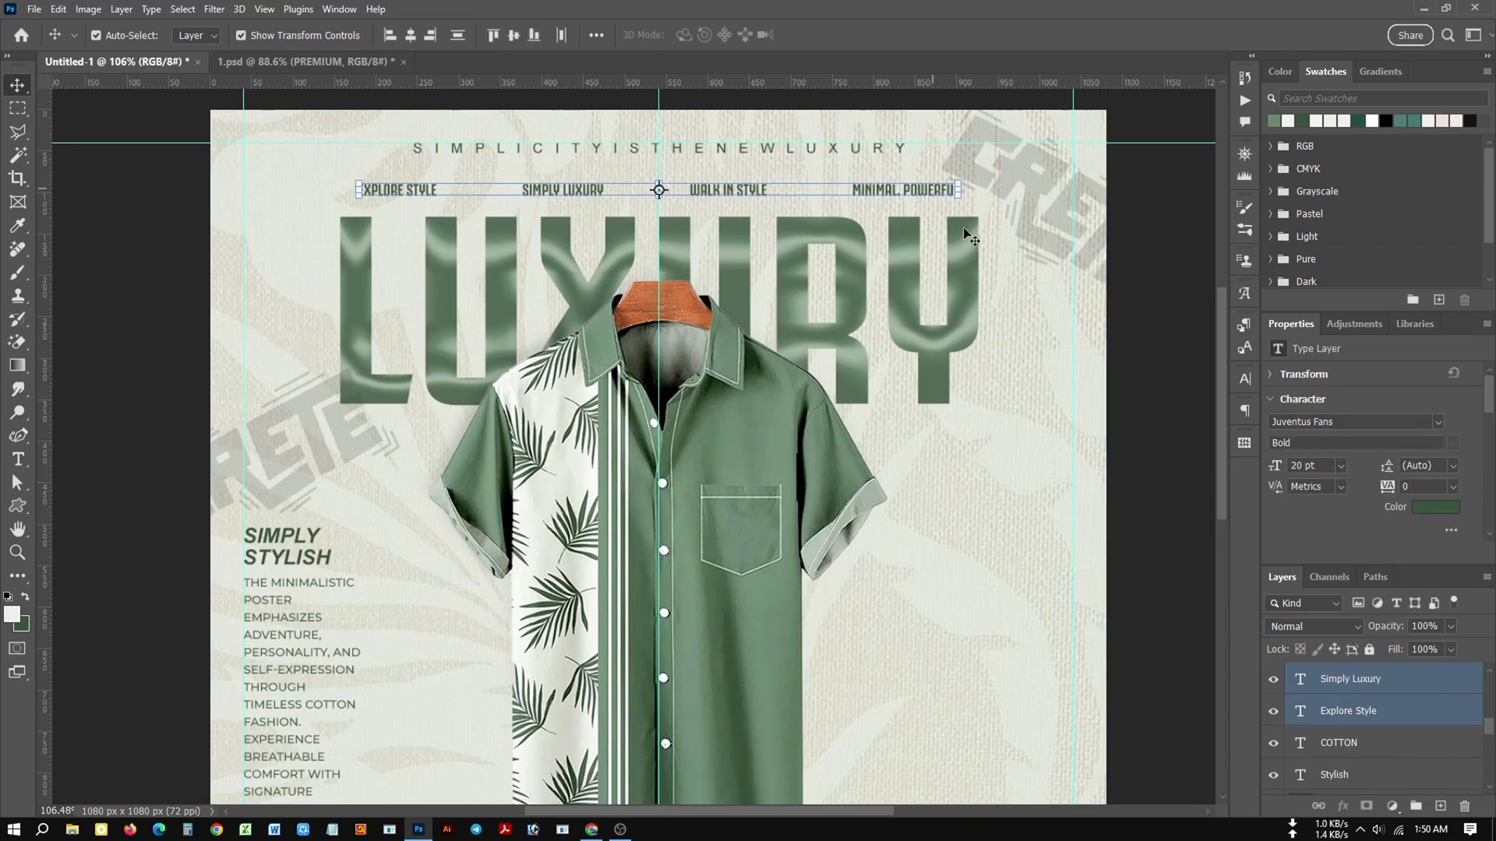
key("Down")
key("Down")
key("Down")
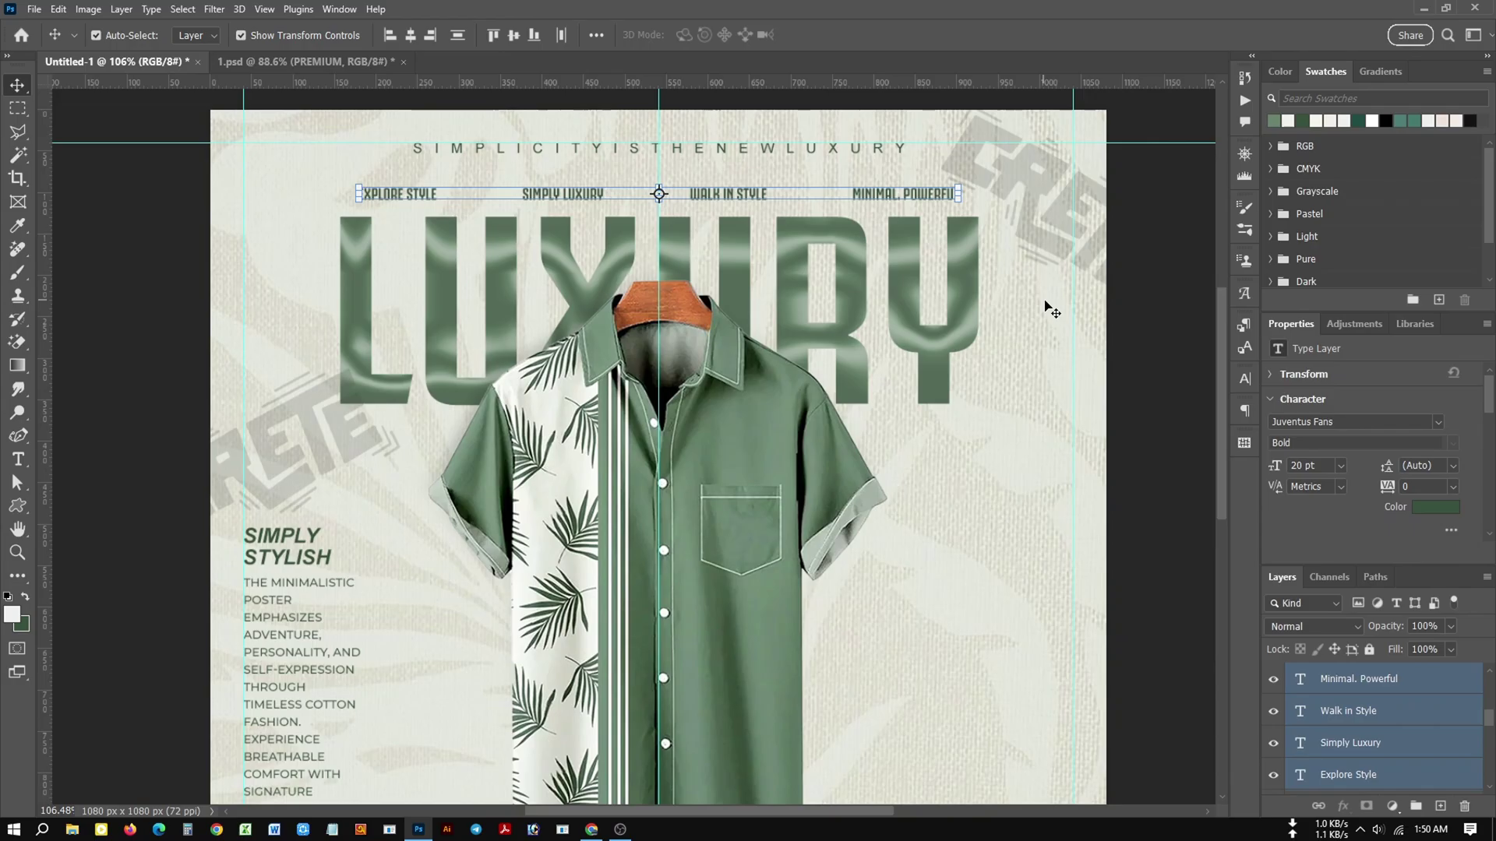
key("Down")
key("Down")
key("Down")
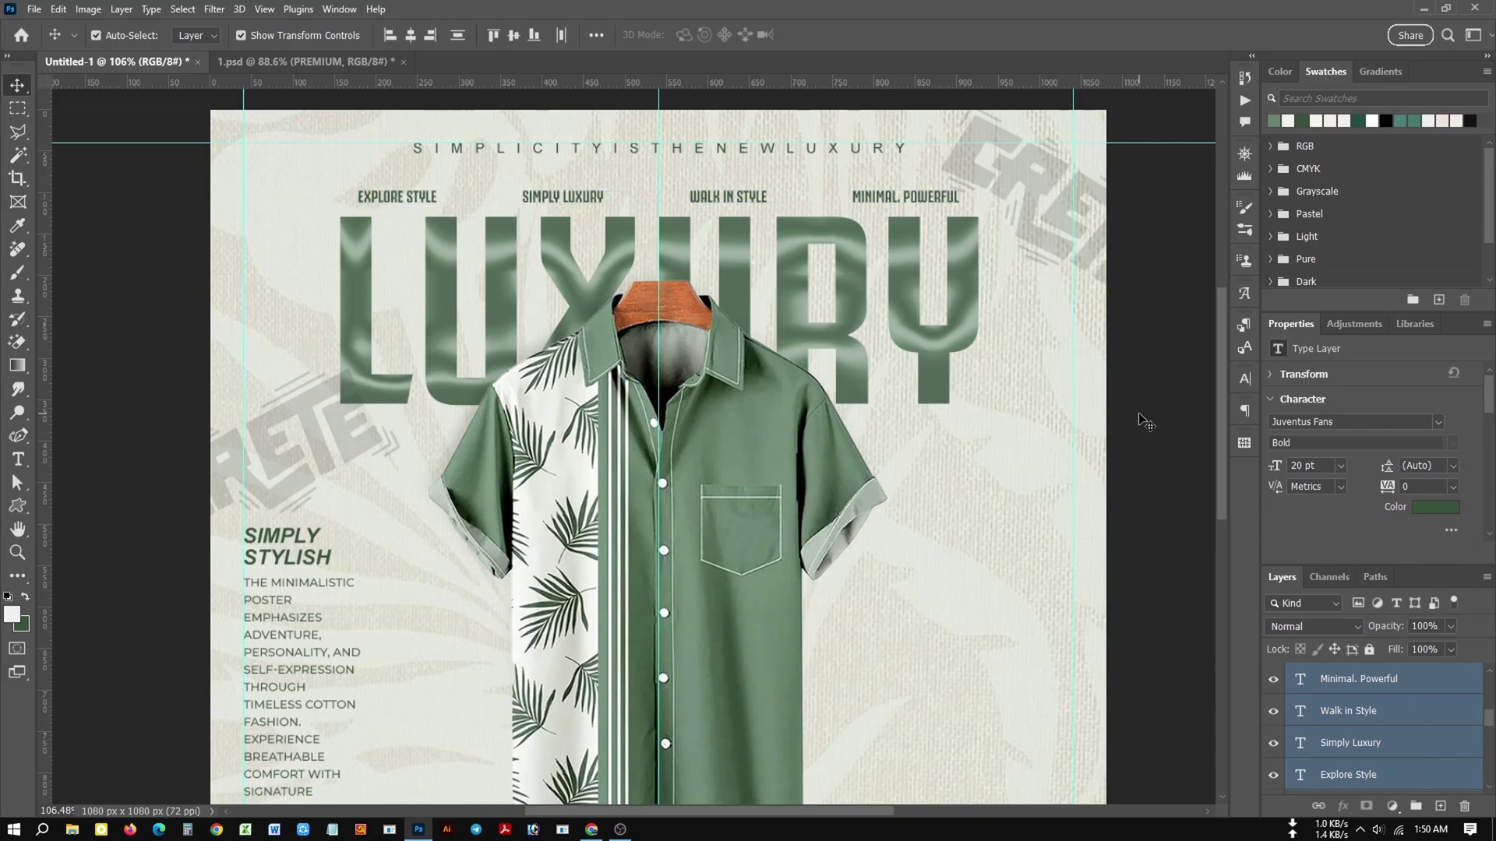
Deselect the labels, zoom out, and bring up ChatGPT's headline suggestions.
left_click(1138, 416)
scroll(683, 411, "down", 2)
scroll(683, 411, "down", 2)
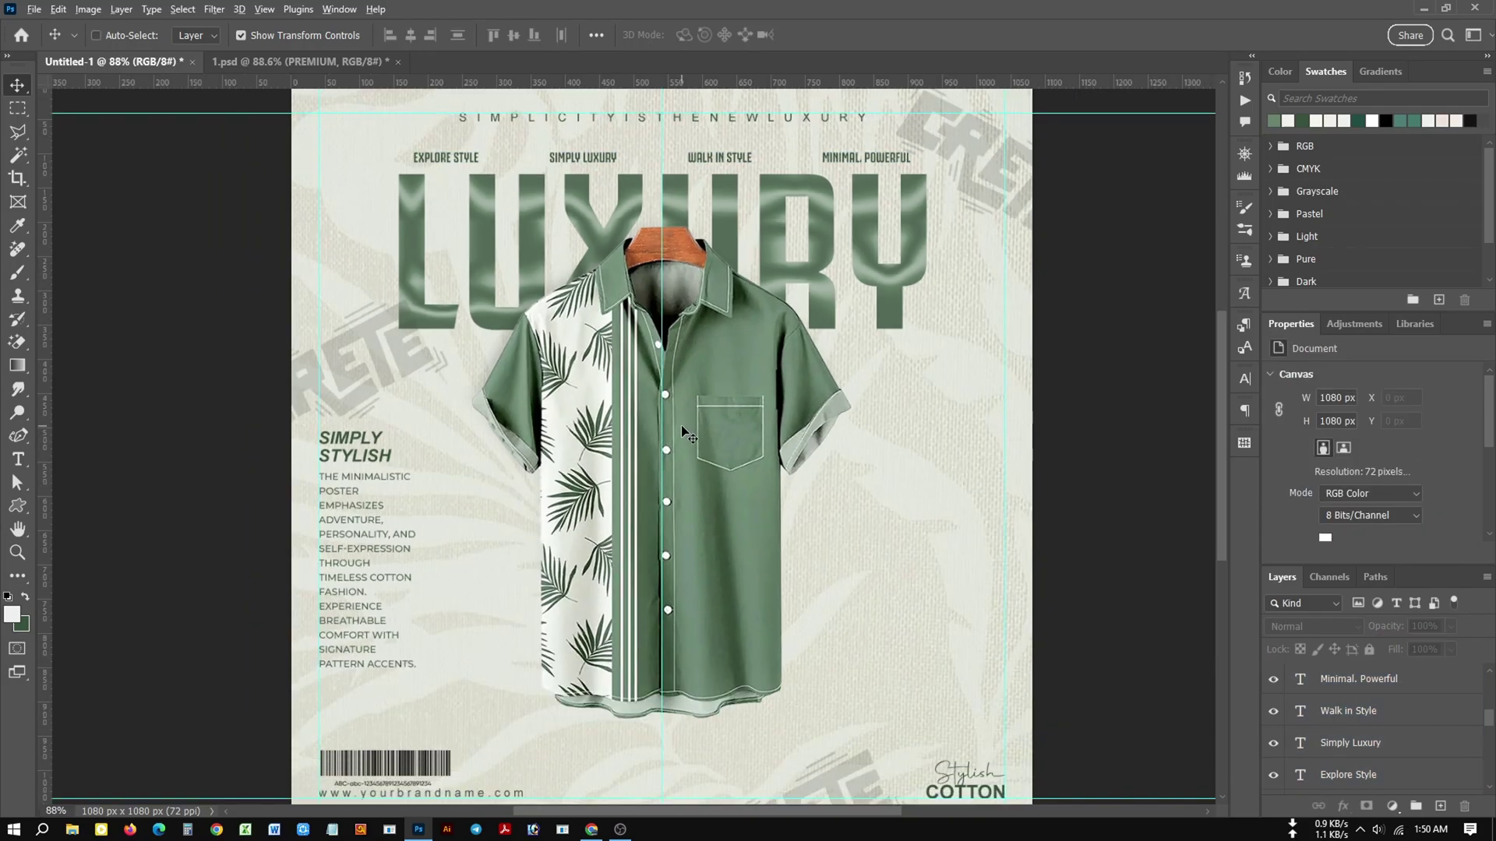
scroll(683, 410, "down", 1)
left_click(591, 829)
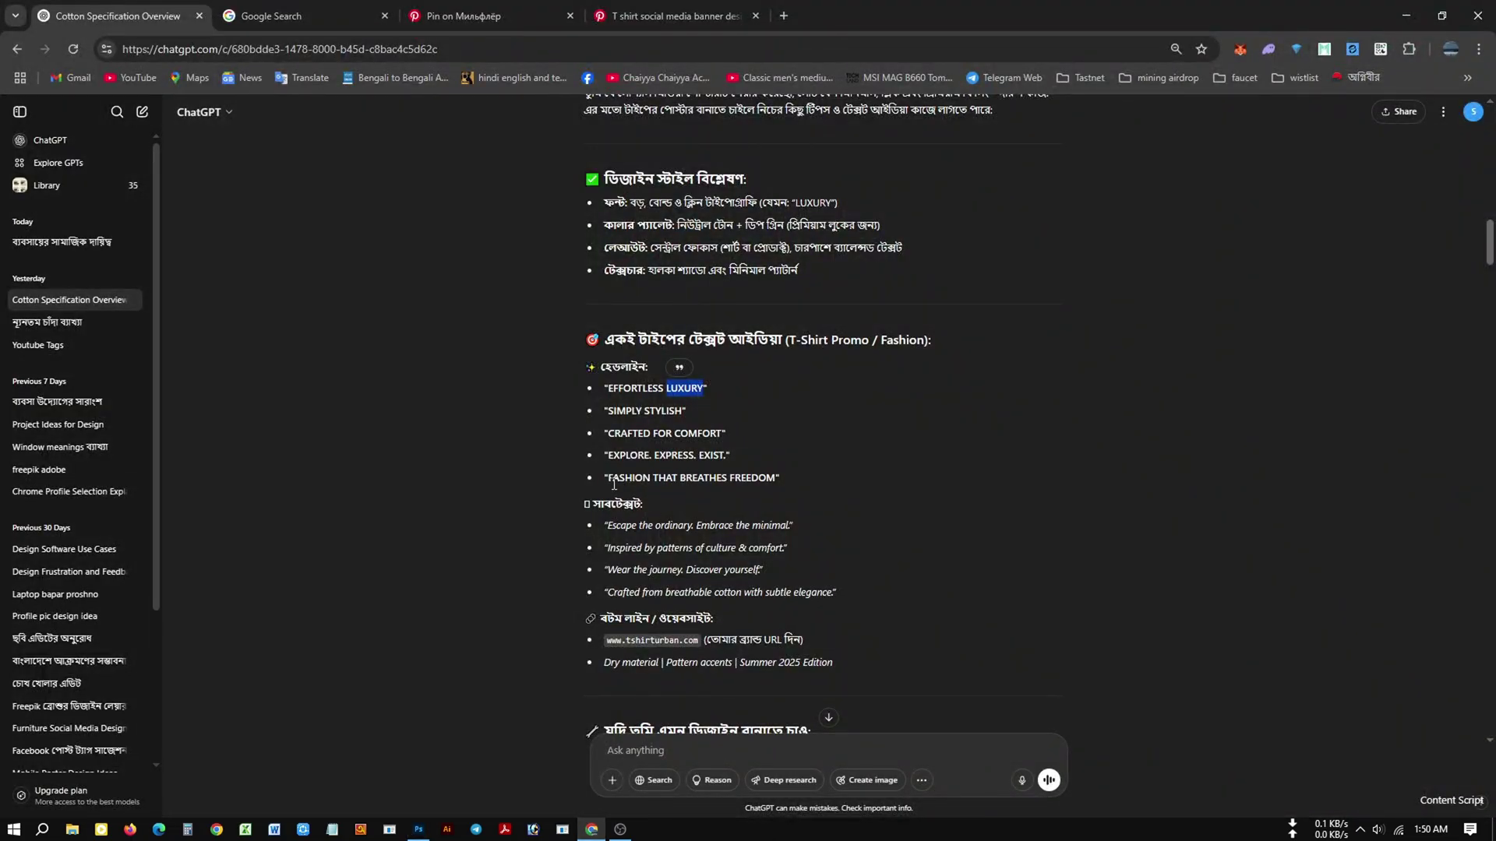
Copy 'FASHION THAT BREATHES FREEDOM' from ChatGPT's reply and return to Photoshop.
left_click_drag(609, 479, 778, 484)
key("ctrl+c")
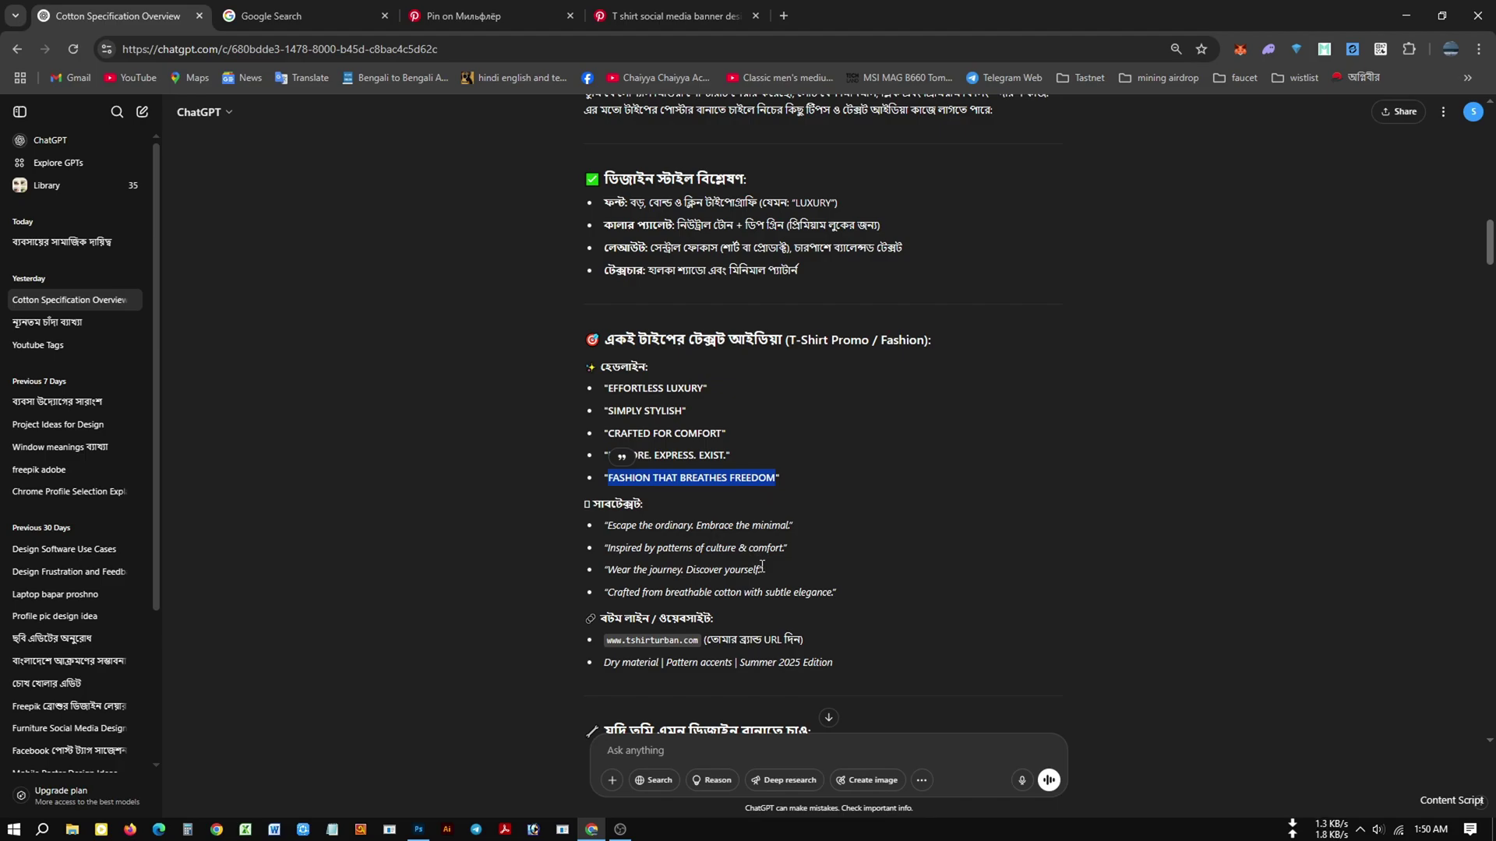
key("alt+Tab")
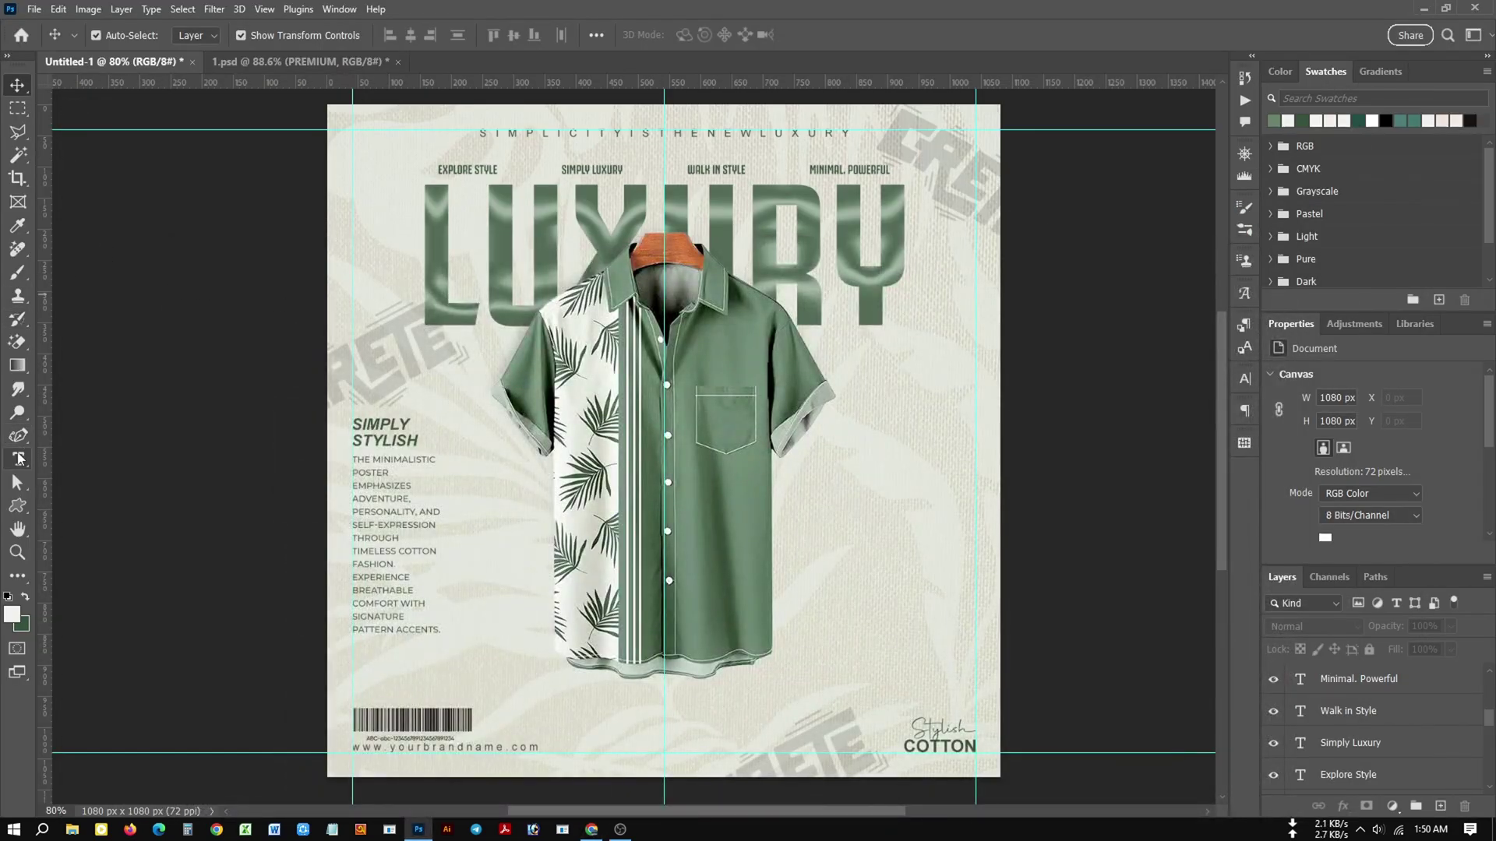
Paste 'FASHION THAT BREATHES FREEDOM' as new text and centre it below the shirt.
left_click(18, 460)
left_click(548, 712)
key("ctrl+v")
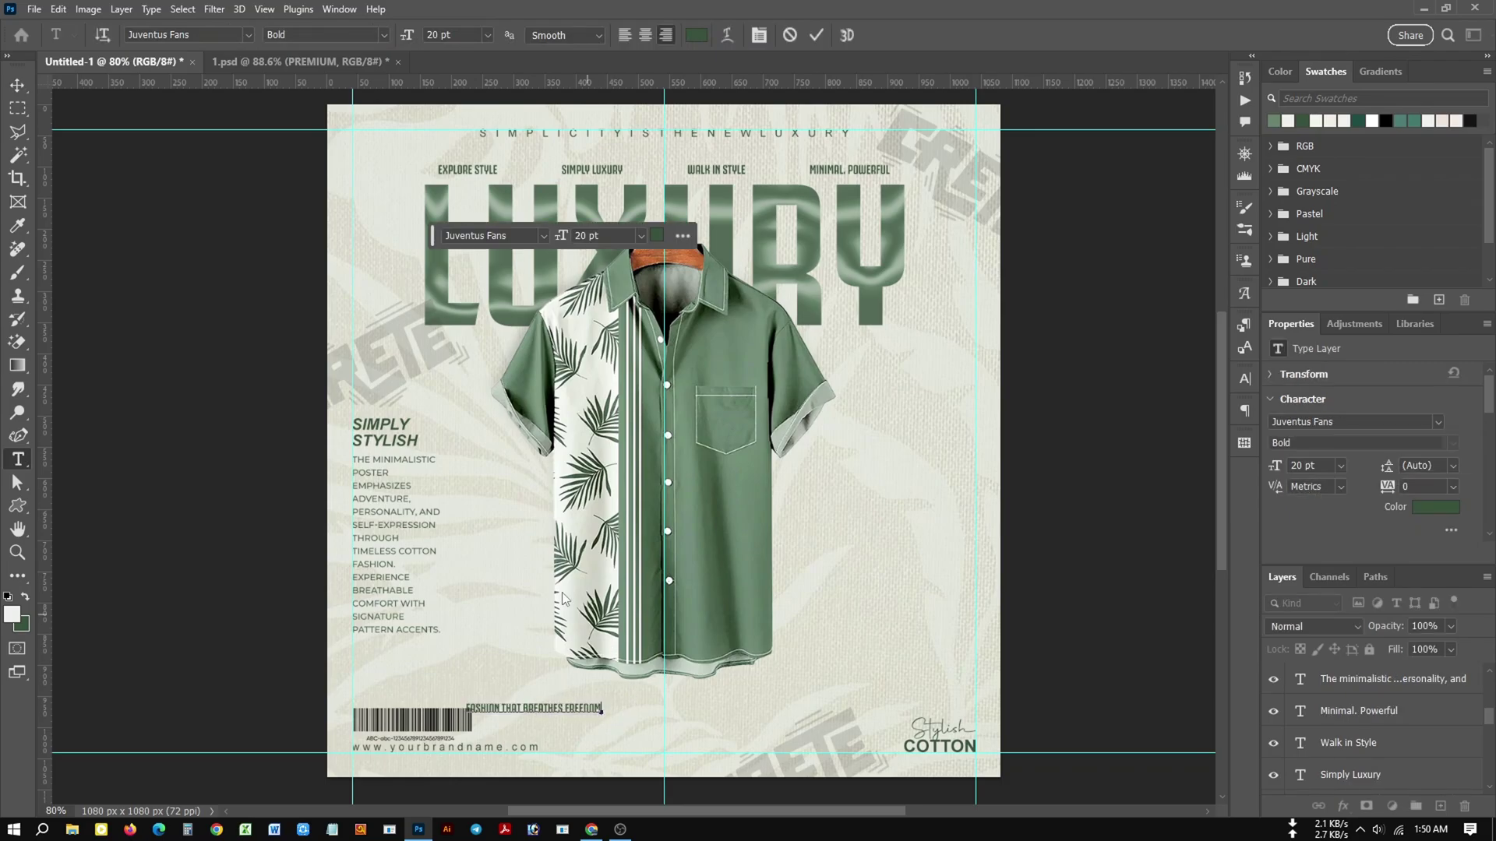
left_click(17, 84)
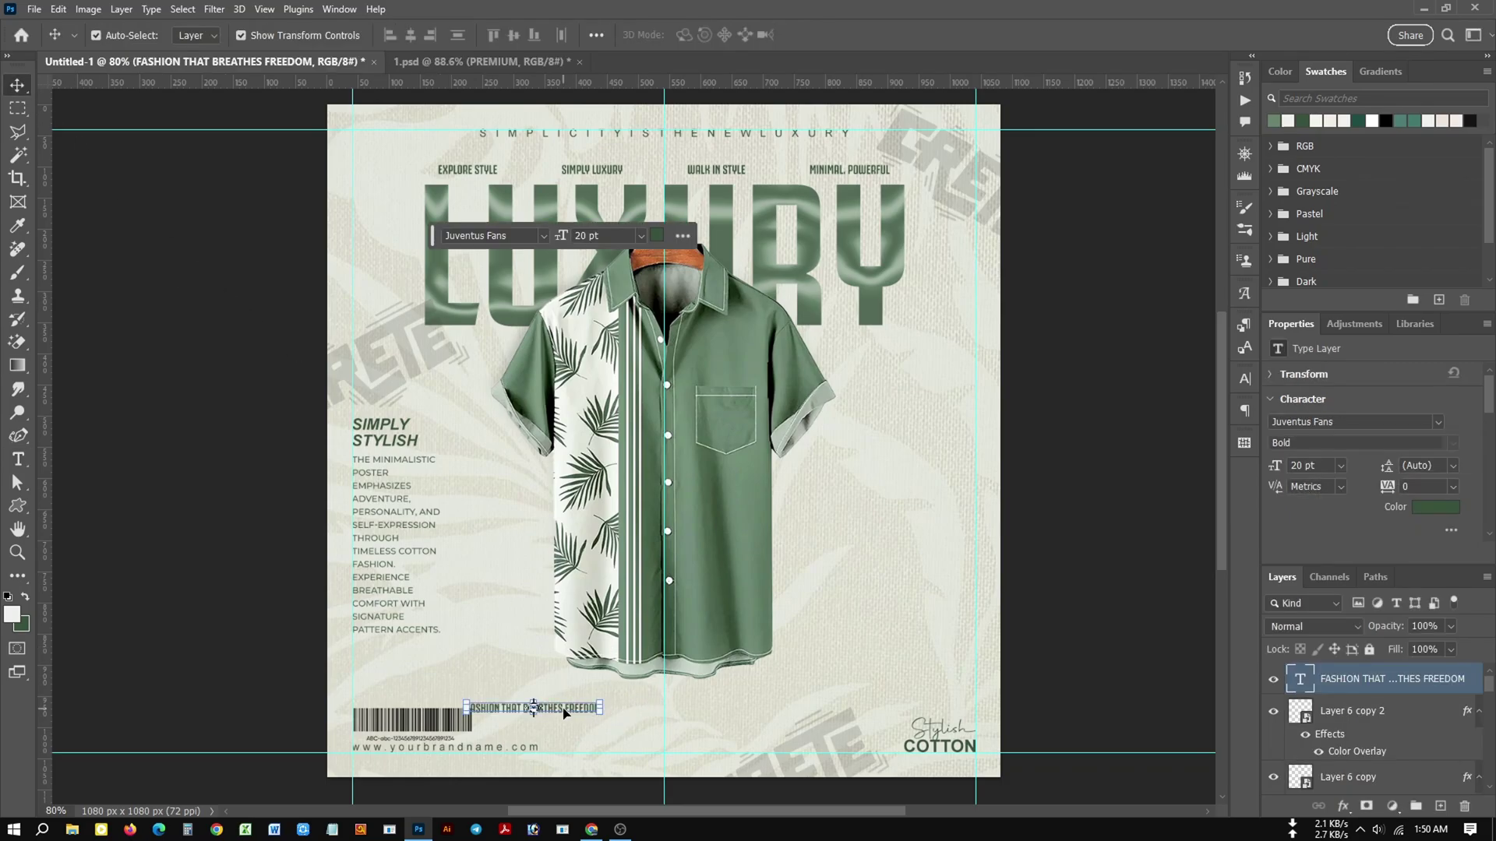
left_click_drag(564, 712, 696, 708)
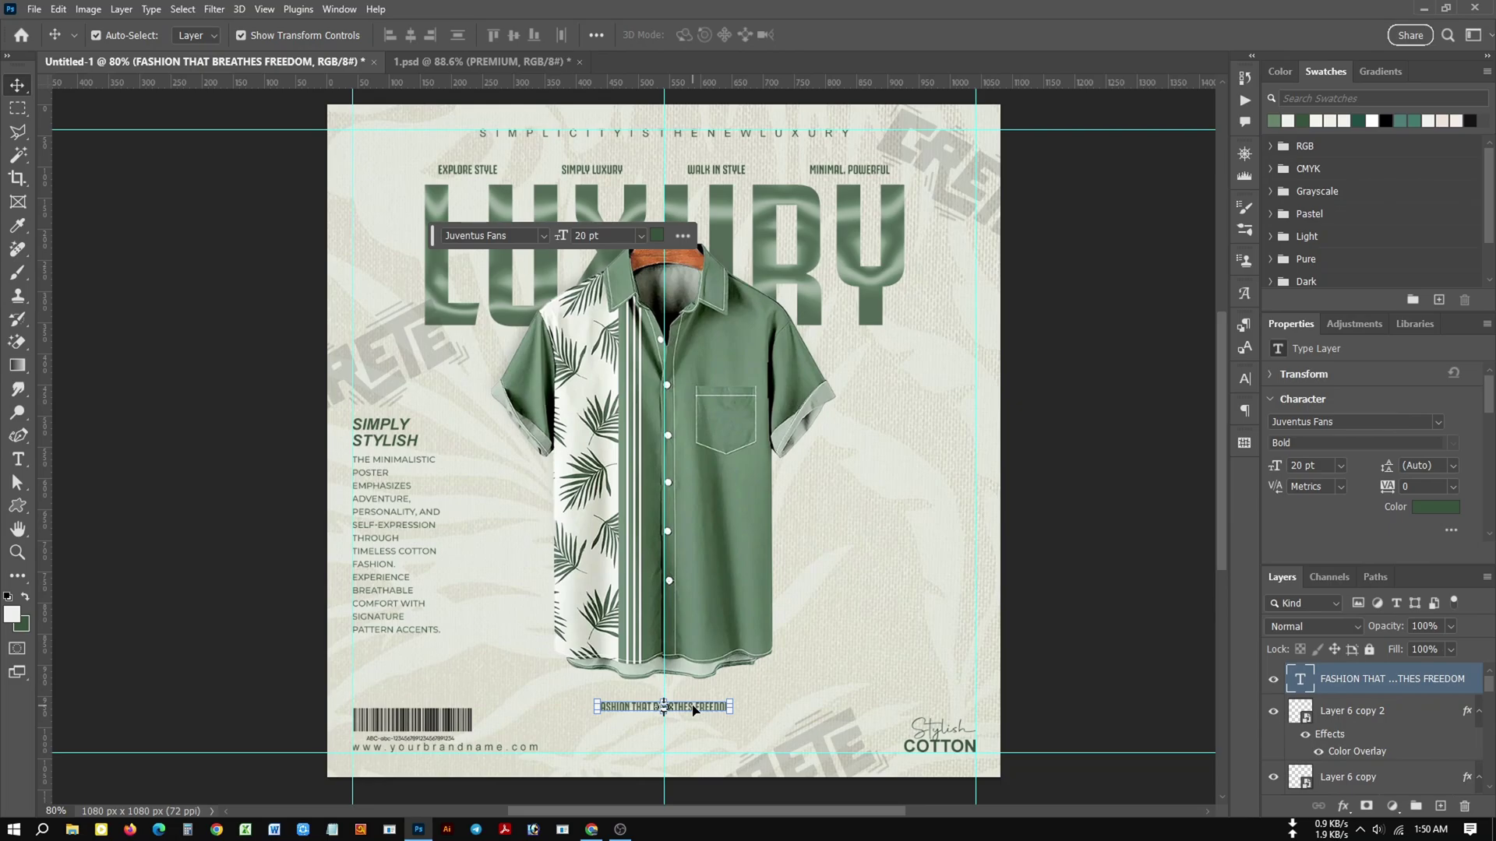
Set the tagline font to Bebas Neue and enlarge it to about 165%.
left_click(1347, 423)
type("BE")
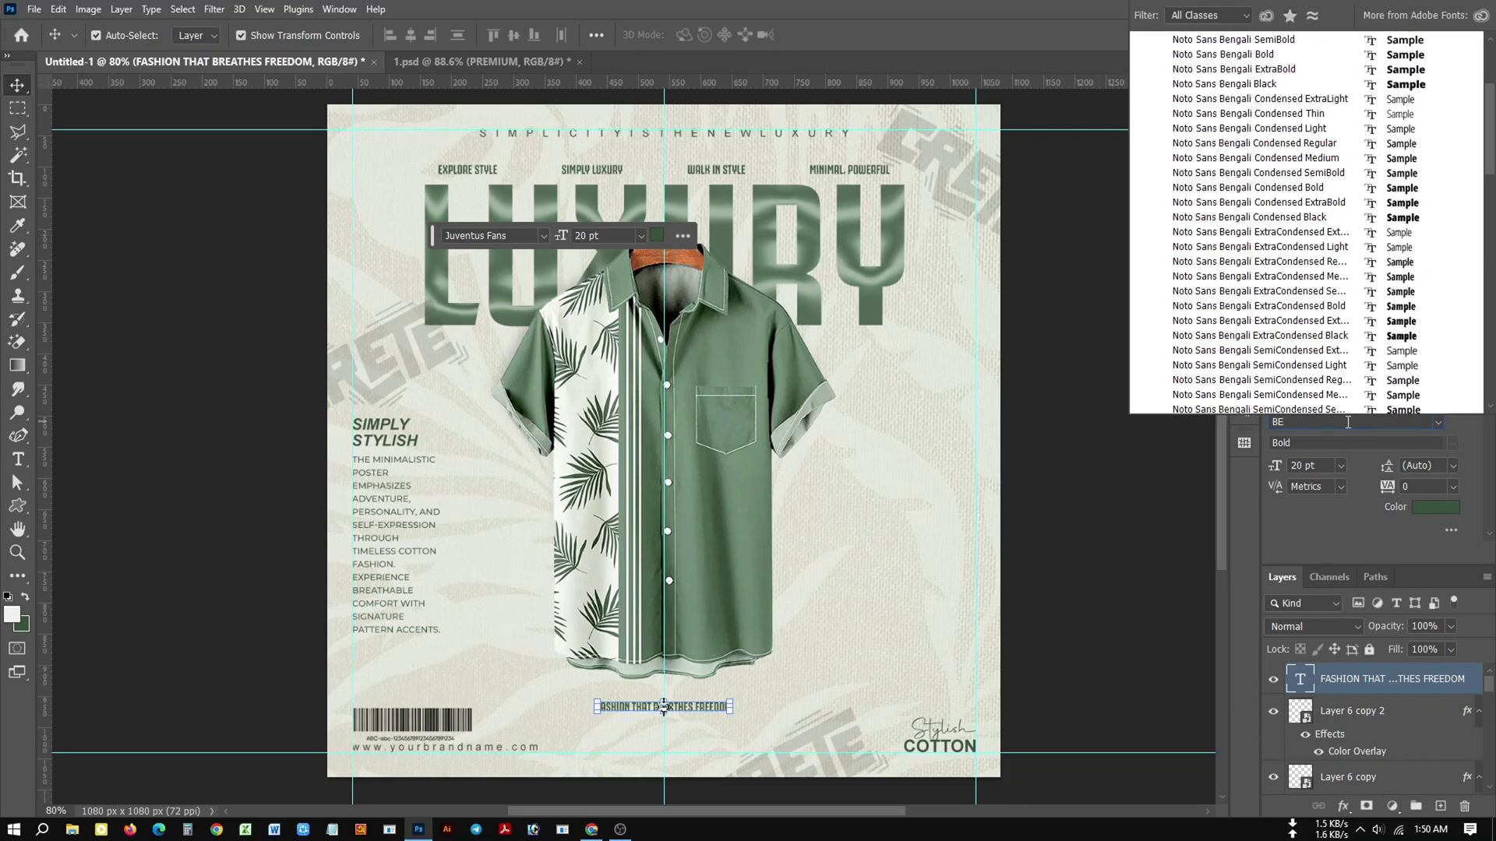
type("B")
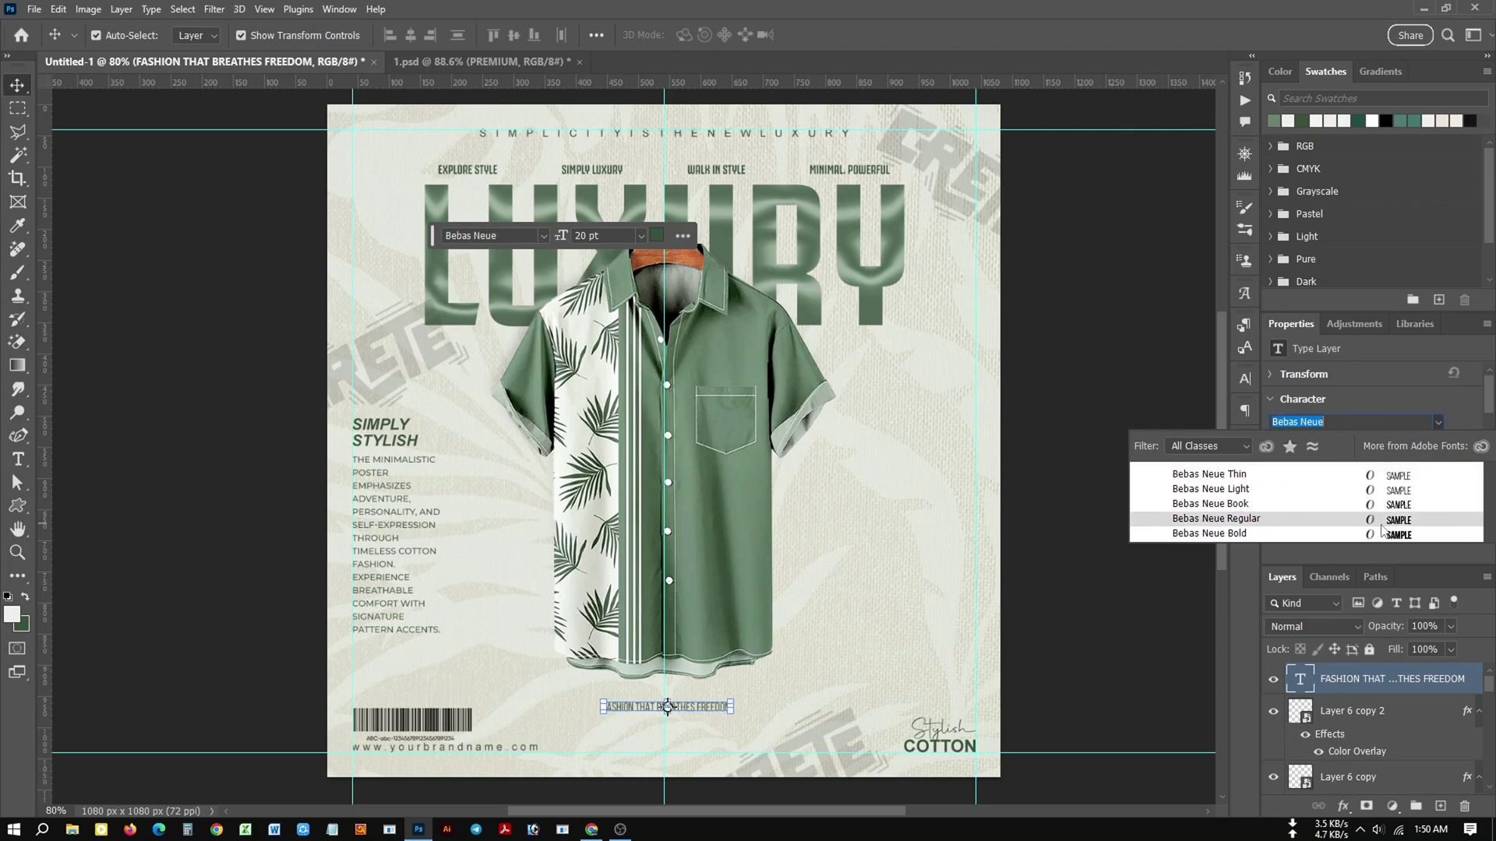
left_click(1333, 536)
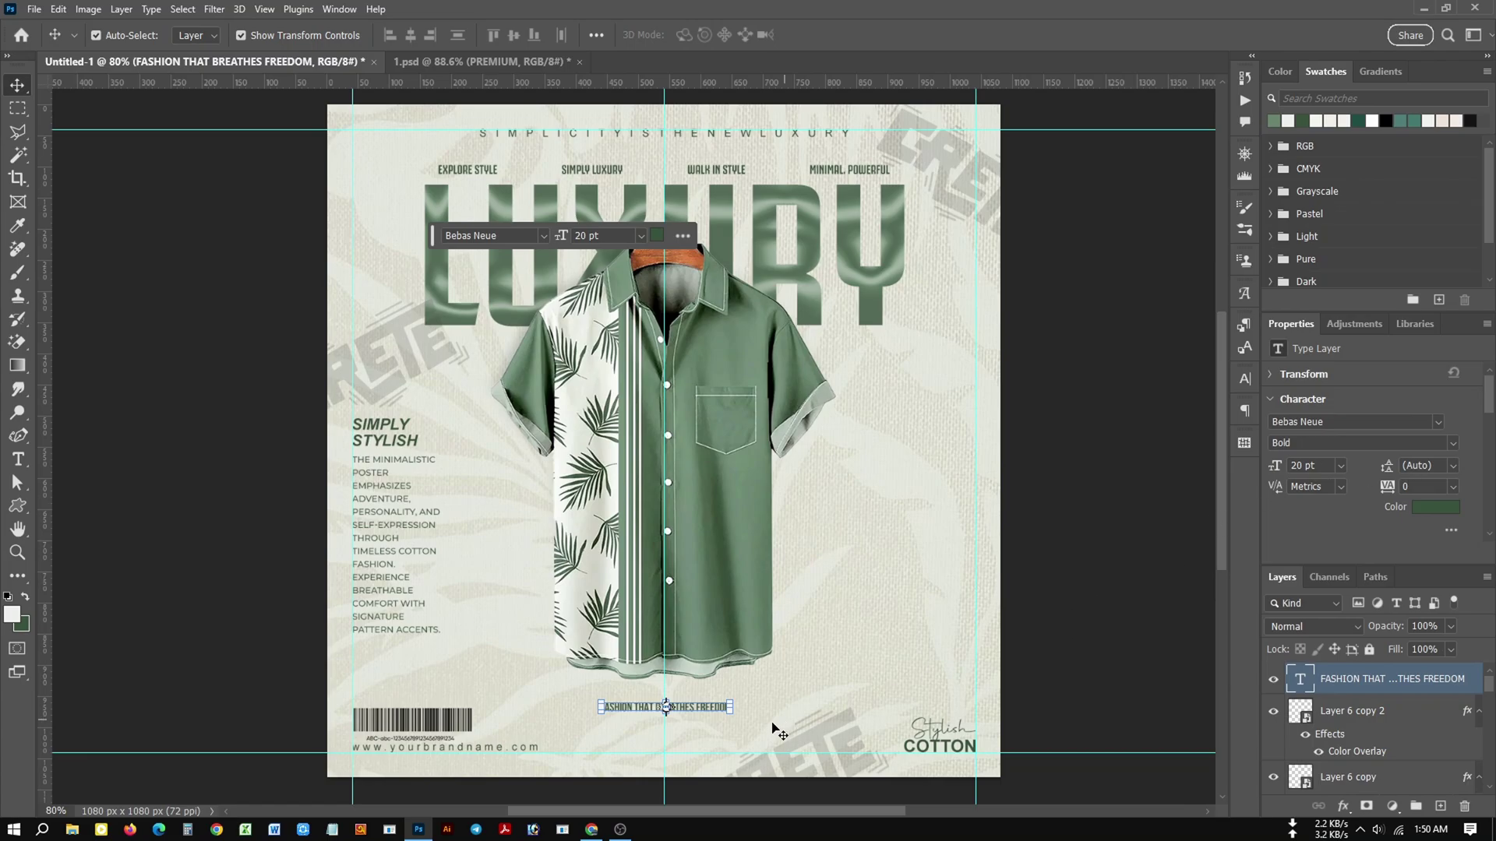
left_click_drag(729, 711, 770, 717)
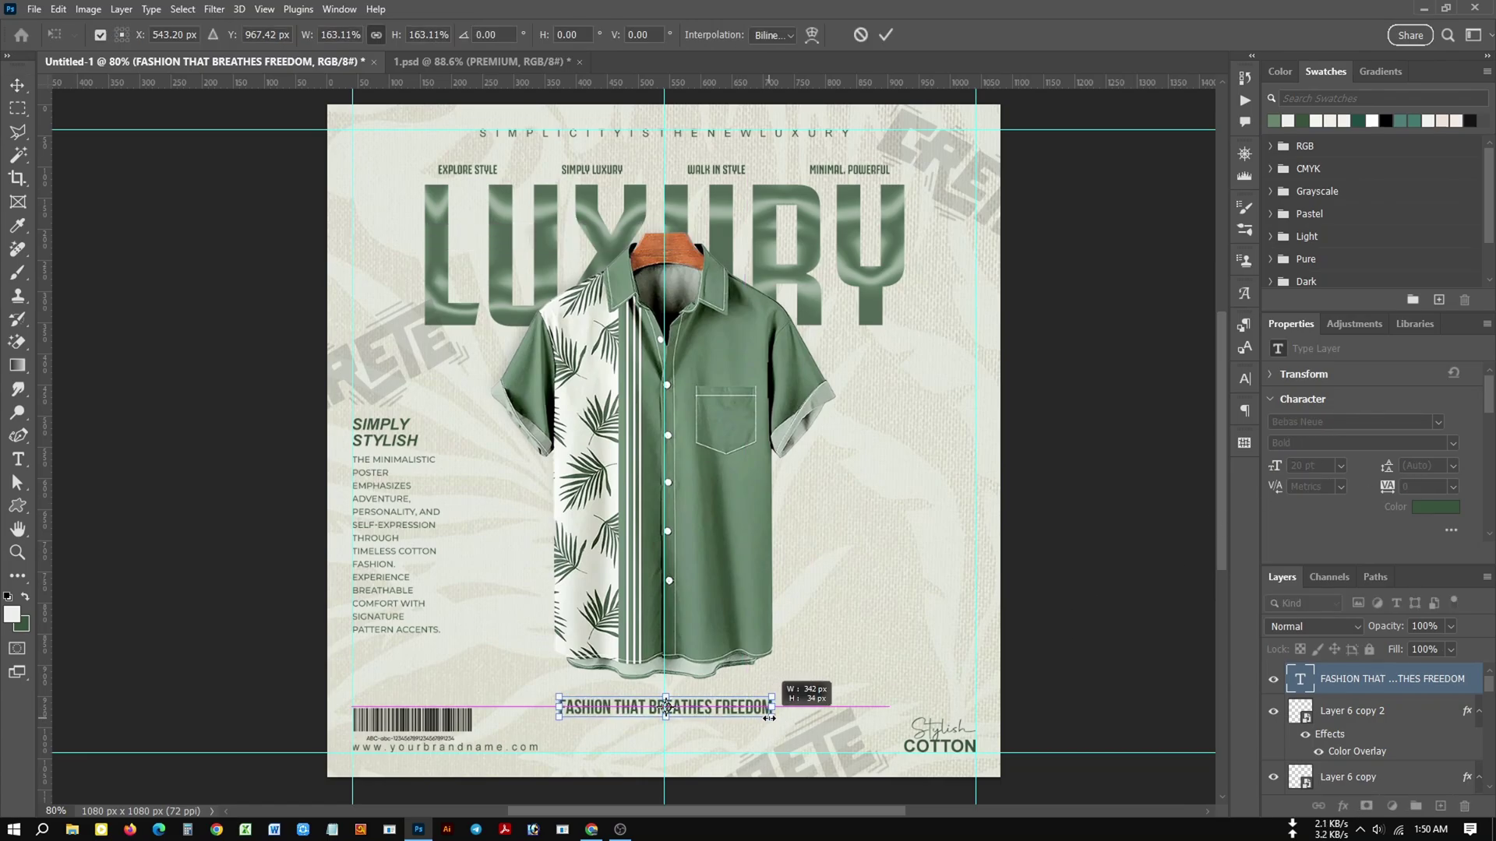
left_click(886, 34)
Nudge the tagline slightly left, then deselect it to review the poster.
left_click(1061, 523)
left_click(763, 709)
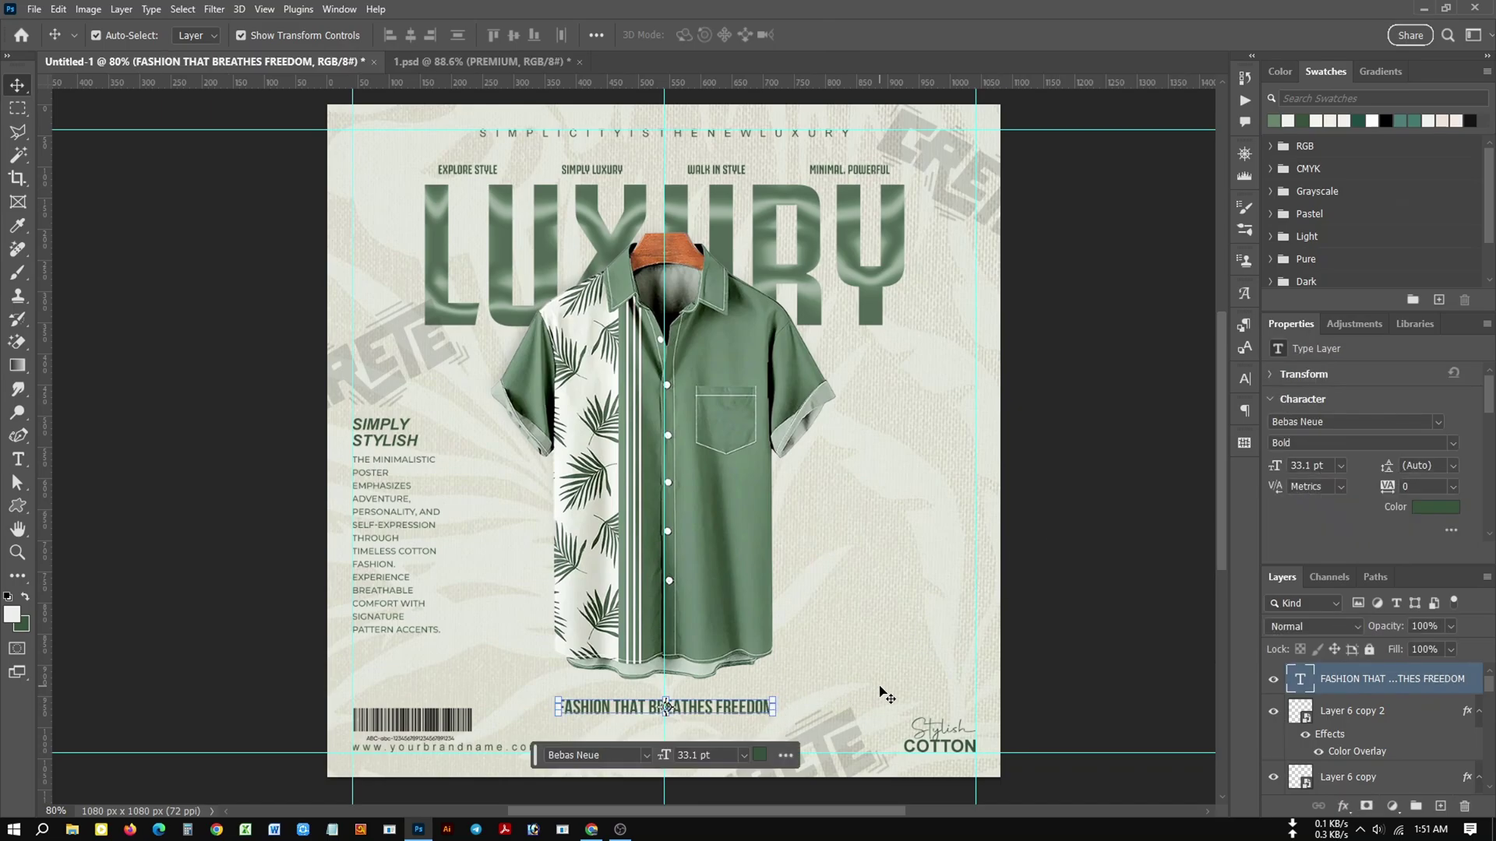
key("Left")
key("Left")
left_click(1095, 651)
scroll(1075, 651, "down", 1)
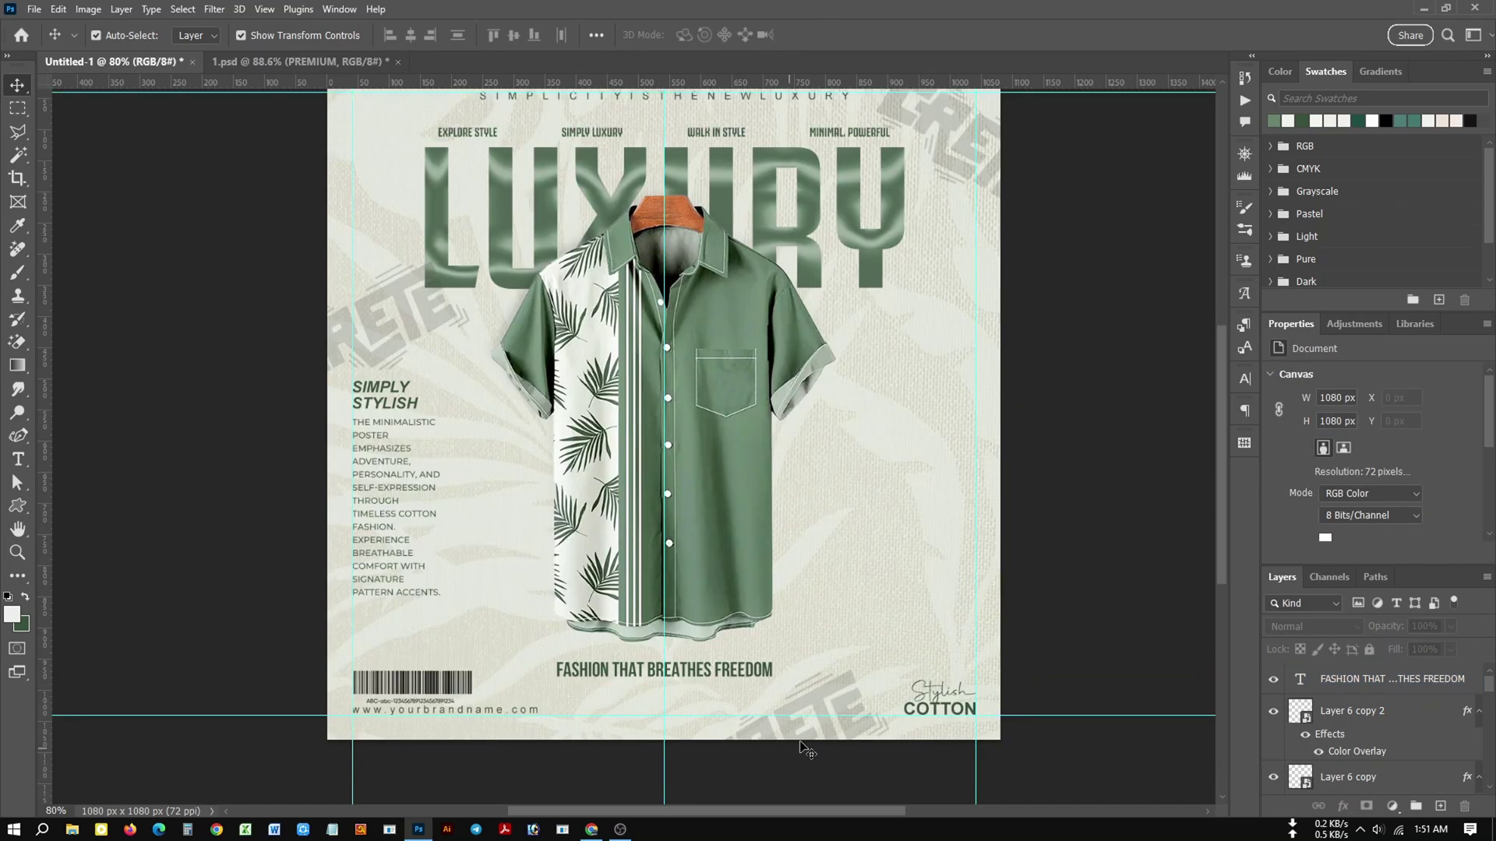
In 1.psd, hide T-Shirt 01, show T-Shirt 02 without Layer 15, and select the size line.
left_click(304, 62)
scroll(1306, 733, "up", 3)
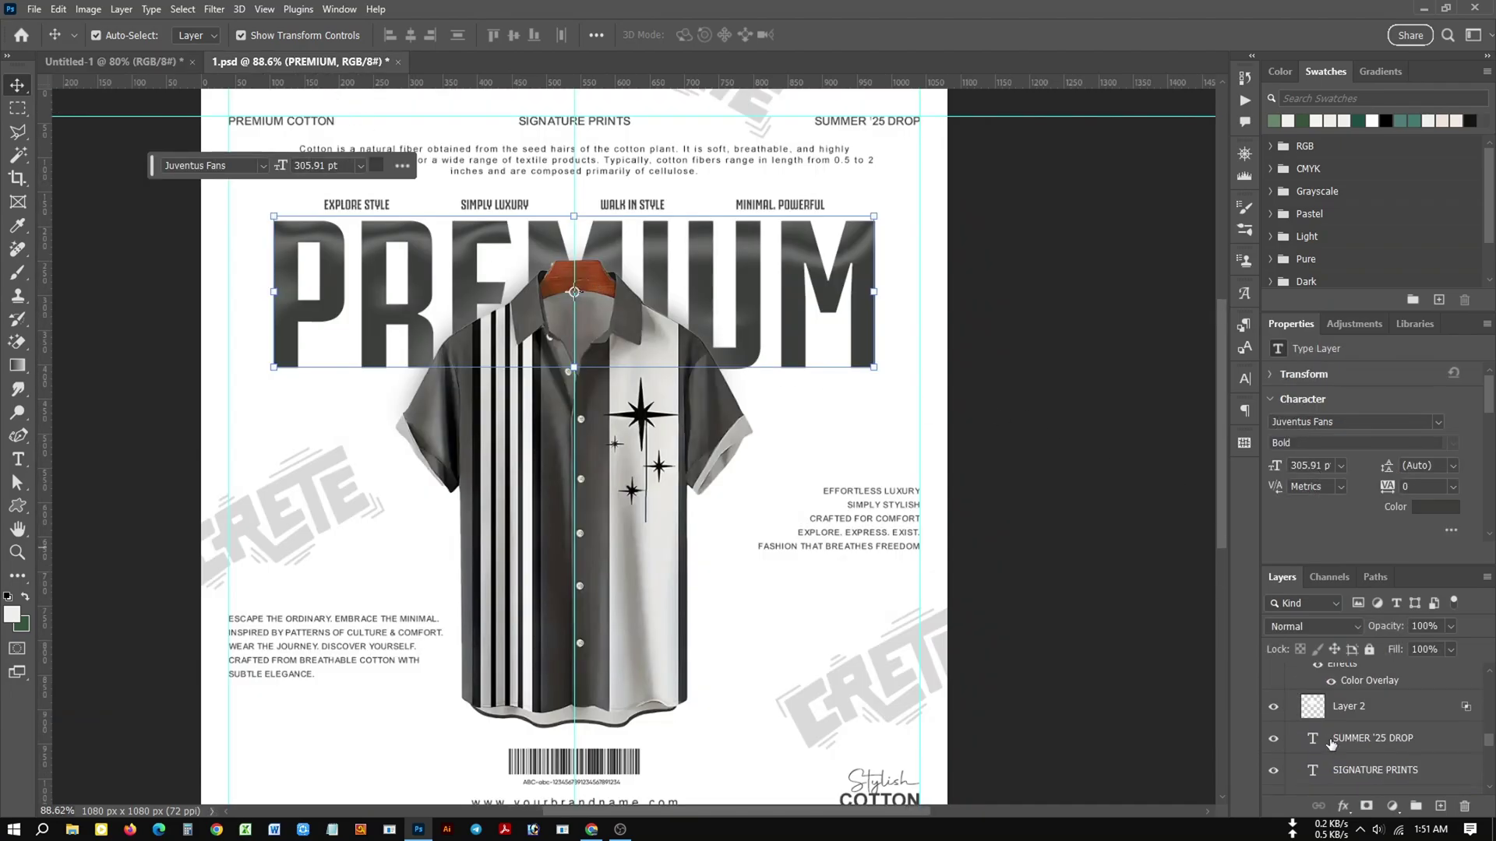
scroll(1305, 728, "up", 3)
scroll(1302, 722, "up", 3)
scroll(1300, 717, "up", 3)
scroll(1297, 713, "up", 3)
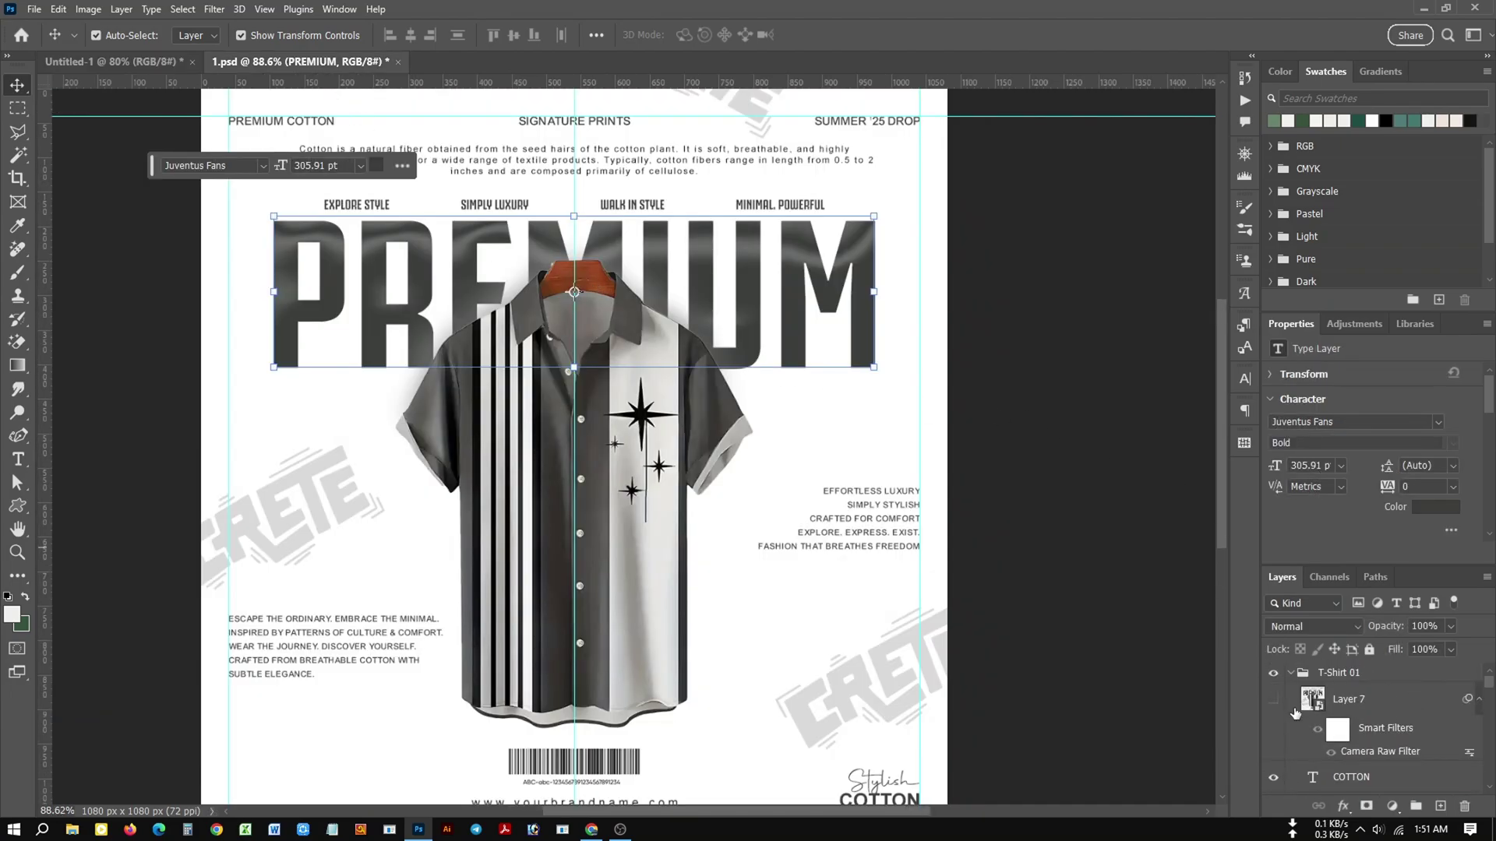
left_click(1291, 674)
left_click(1272, 672)
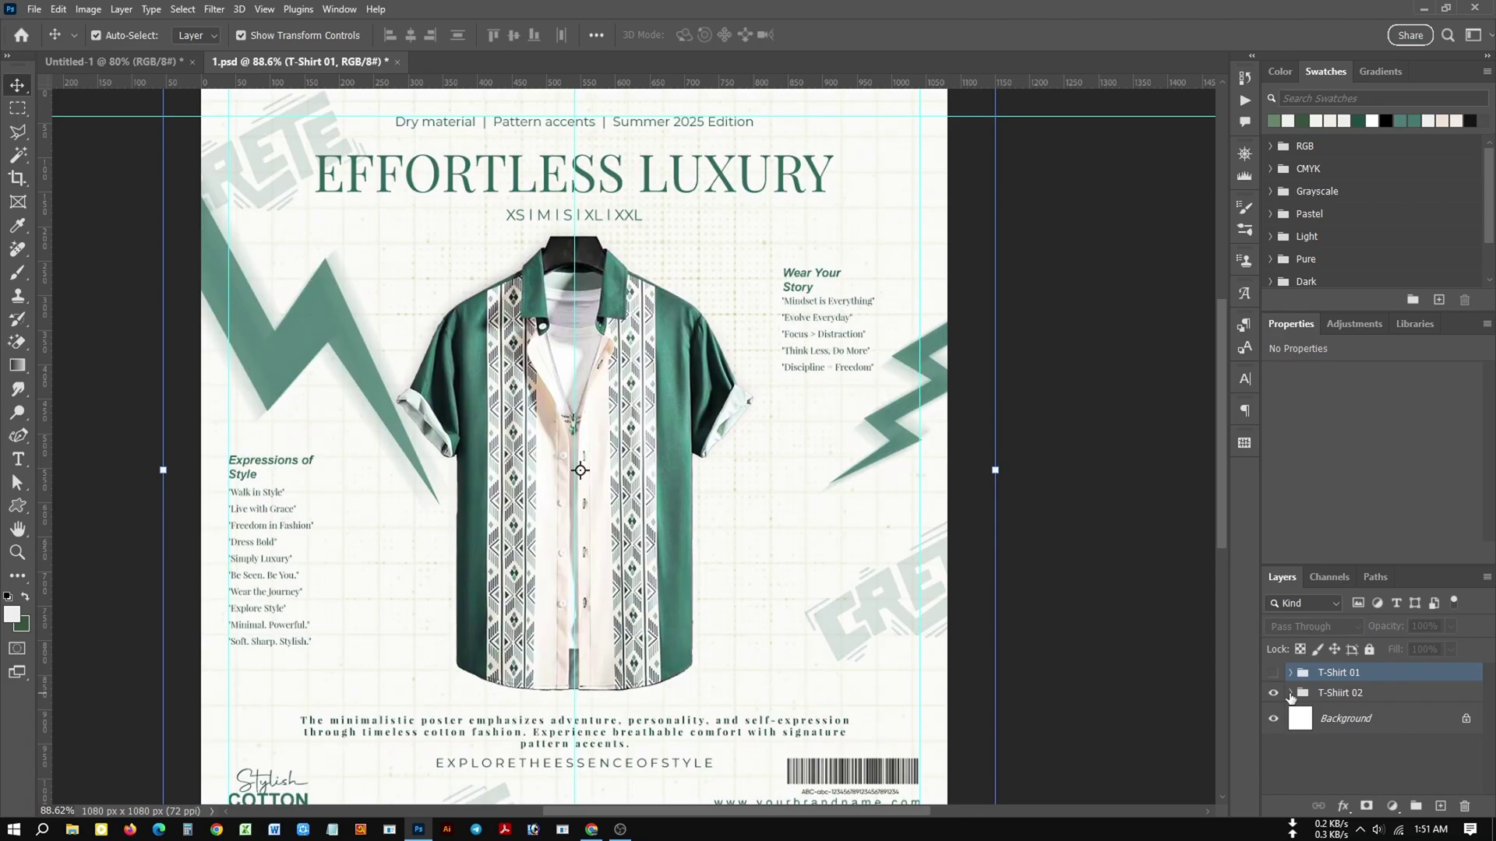
left_click(1290, 693)
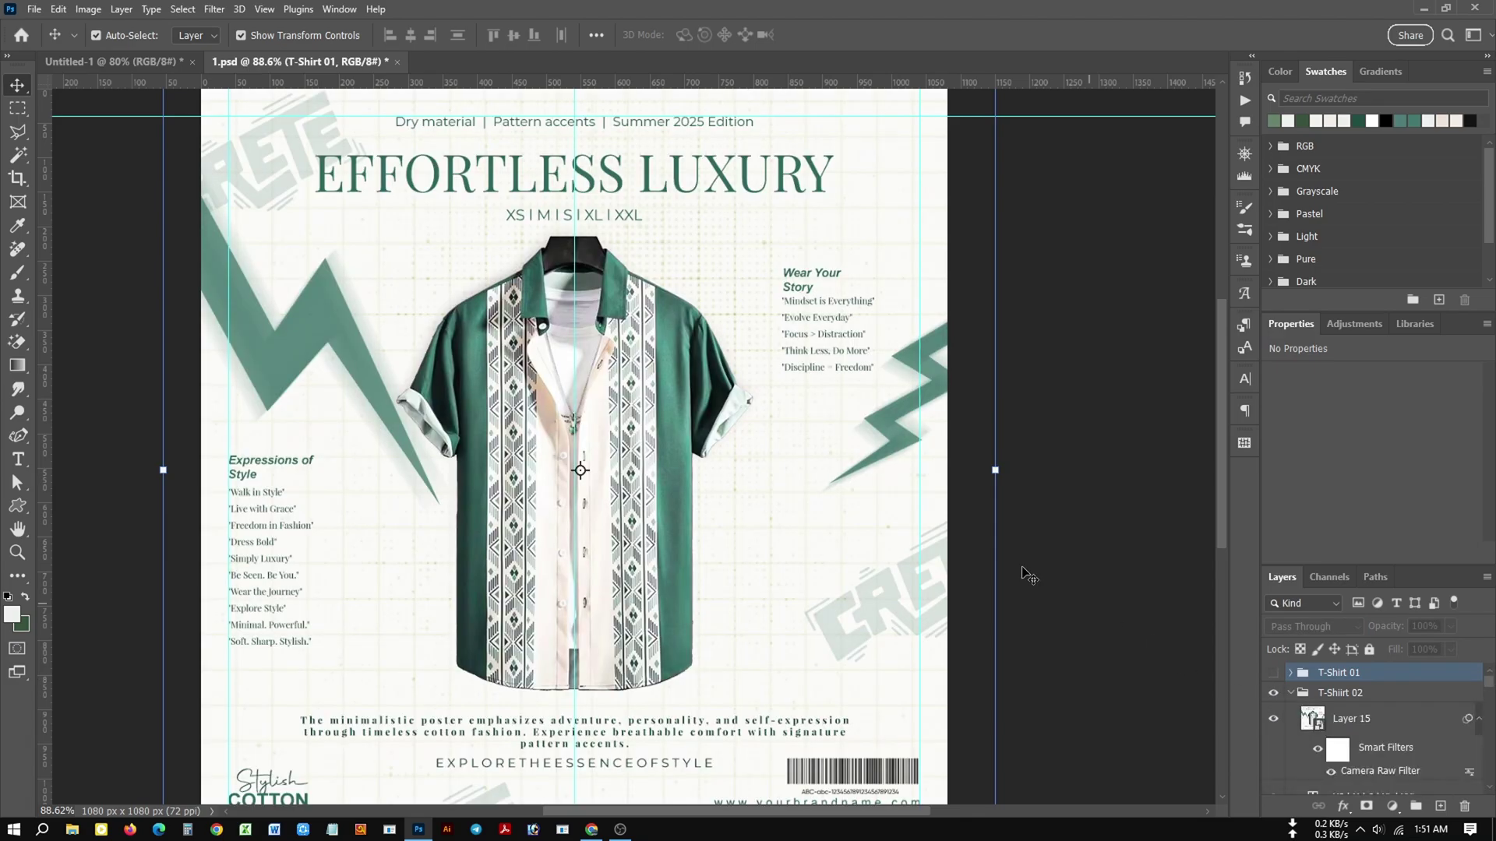
left_click(1273, 719)
left_click(613, 219)
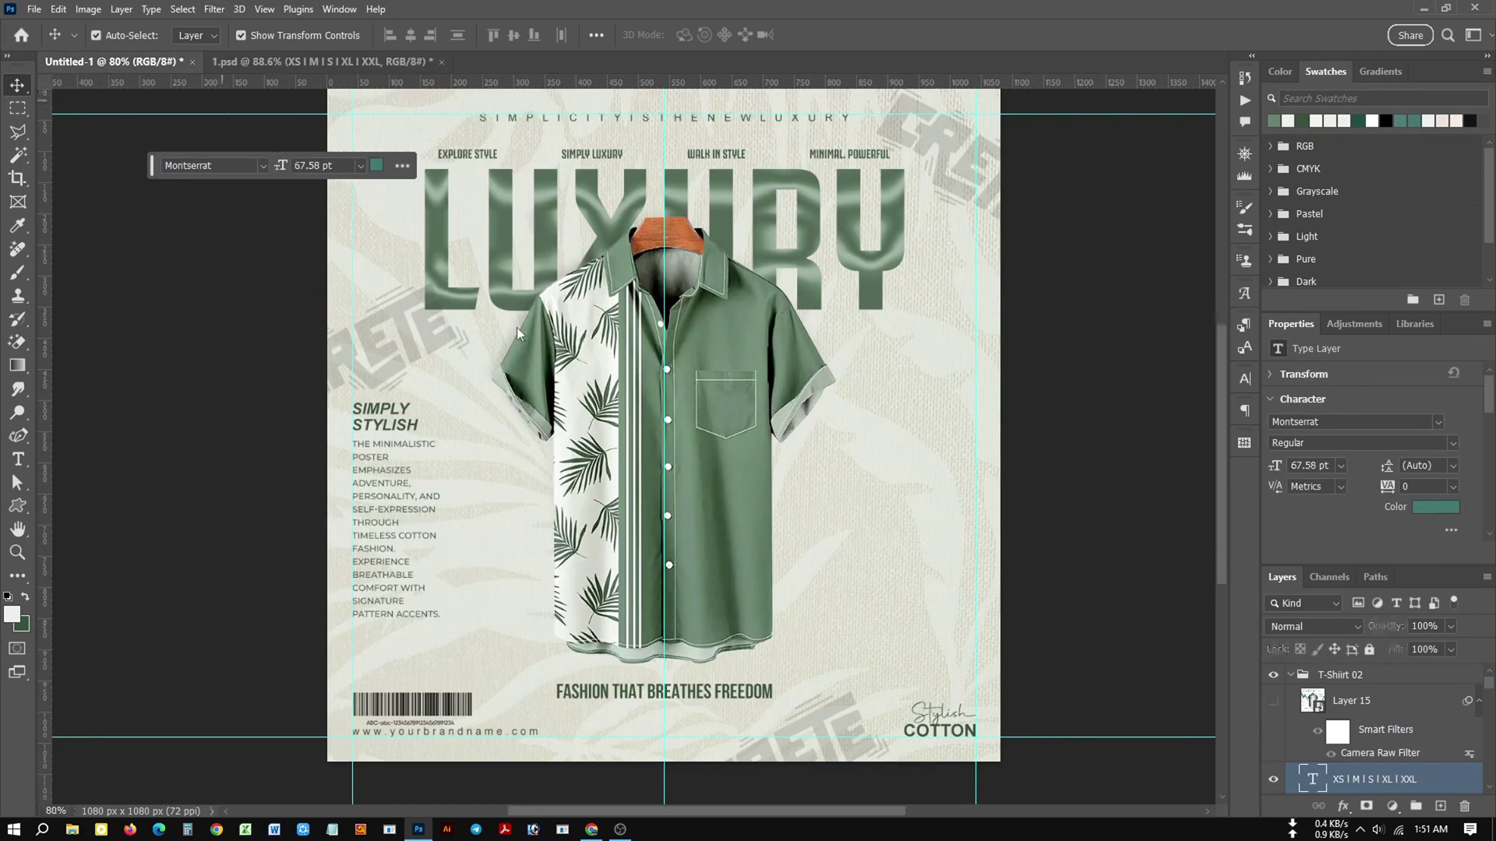
Copy the 'XS I M I S I XL I XXL' size line into the LUXURY poster and colour it dark green.
mouse_move(439, 76)
left_mouse_down()
mouse_move(713, 451)
mouse_move(703, 133)
left_mouse_up()
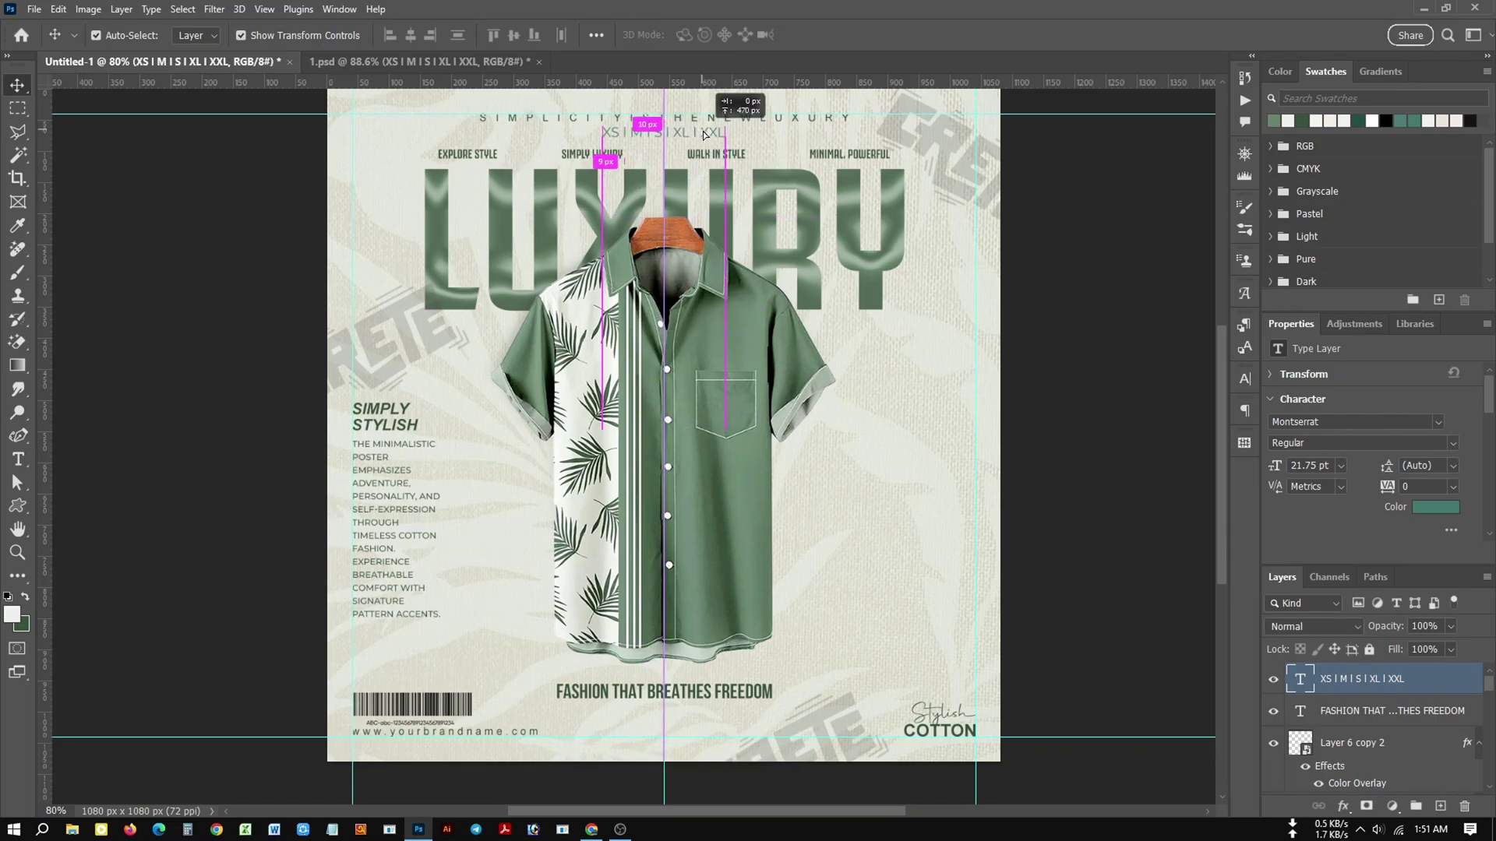
scroll(733, 196, "up", 3)
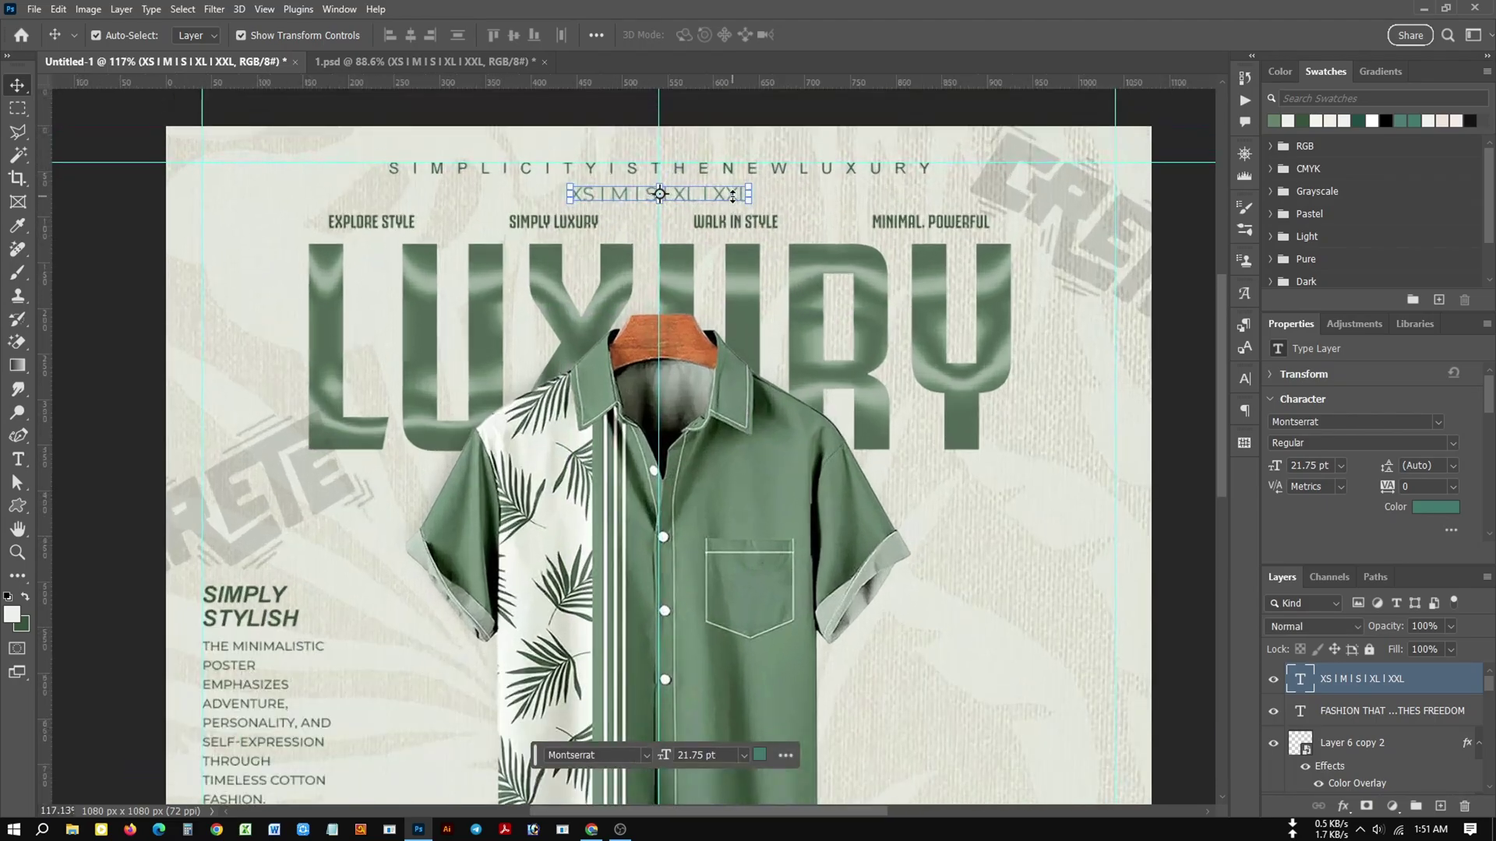
left_click(1300, 121)
left_click(869, 105)
Move the size line down so it sits centred directly under the tagline.
scroll(732, 215, "down", 1)
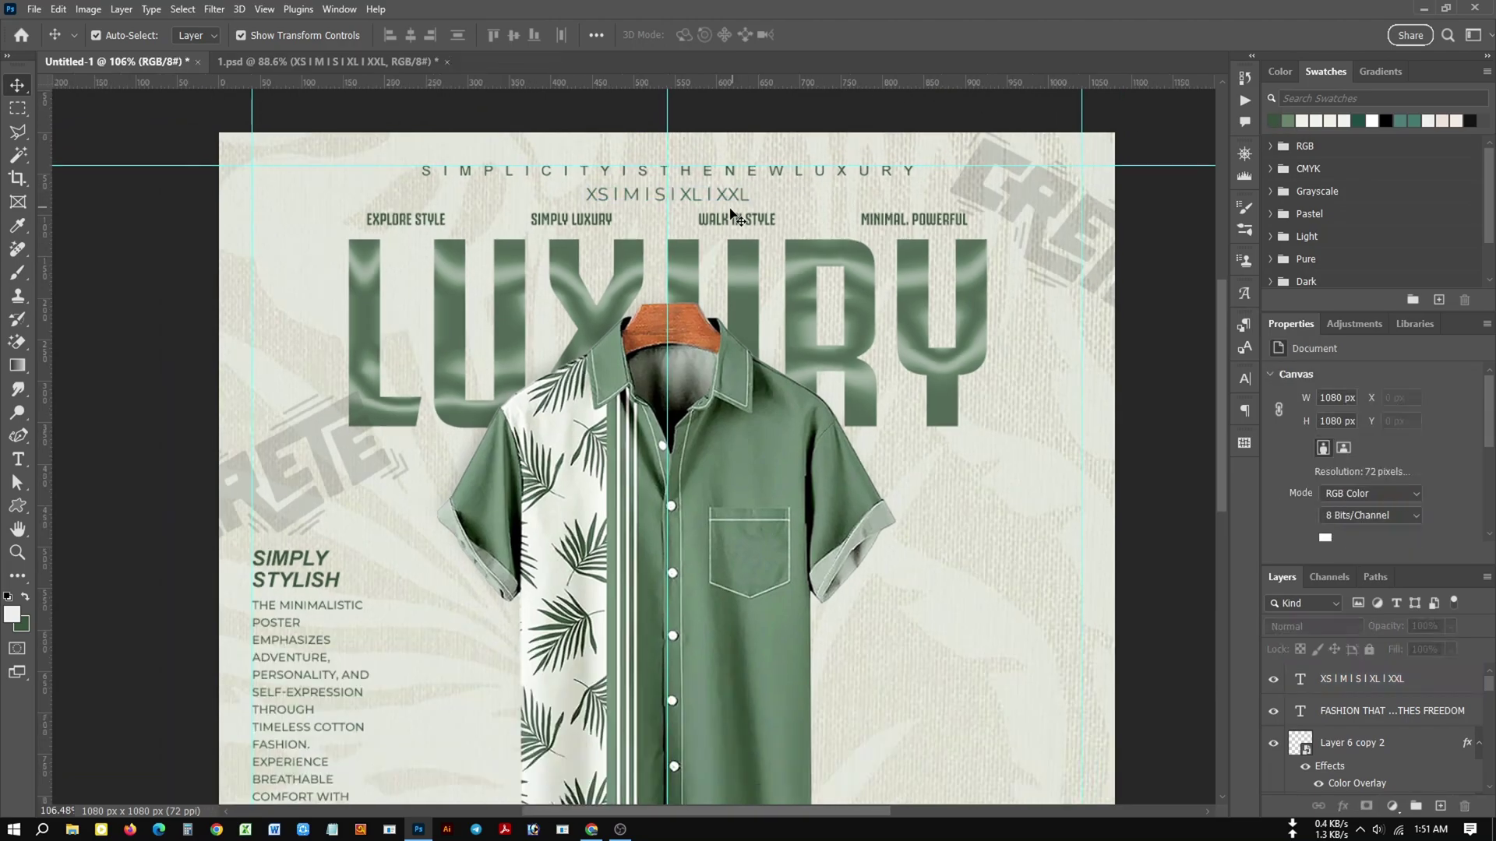
scroll(733, 215, "down", 1)
scroll(732, 260, "down", 1)
scroll(734, 260, "down", 1)
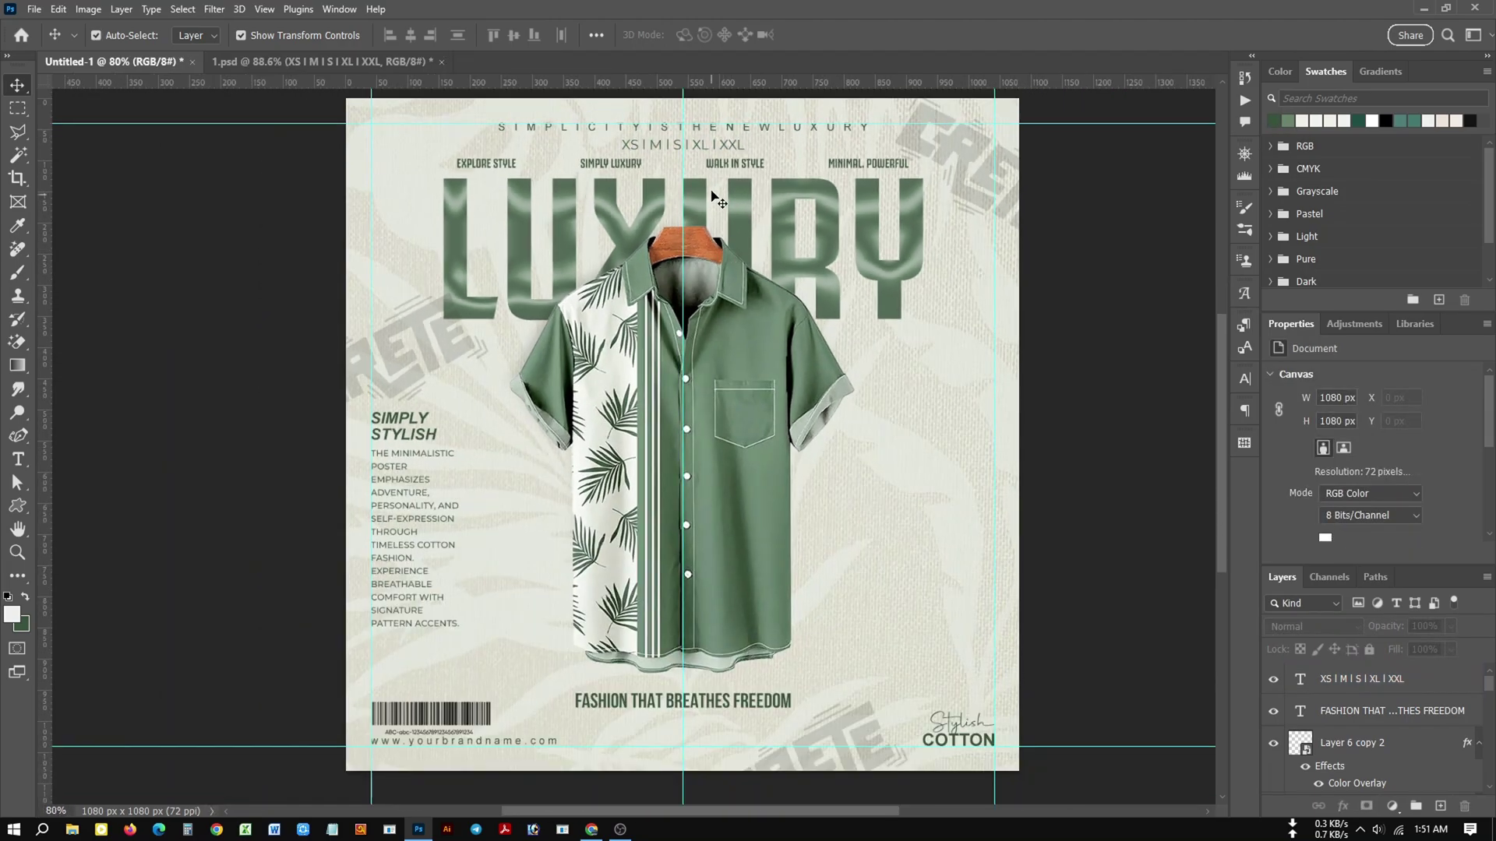
left_click_drag(705, 148, 703, 725)
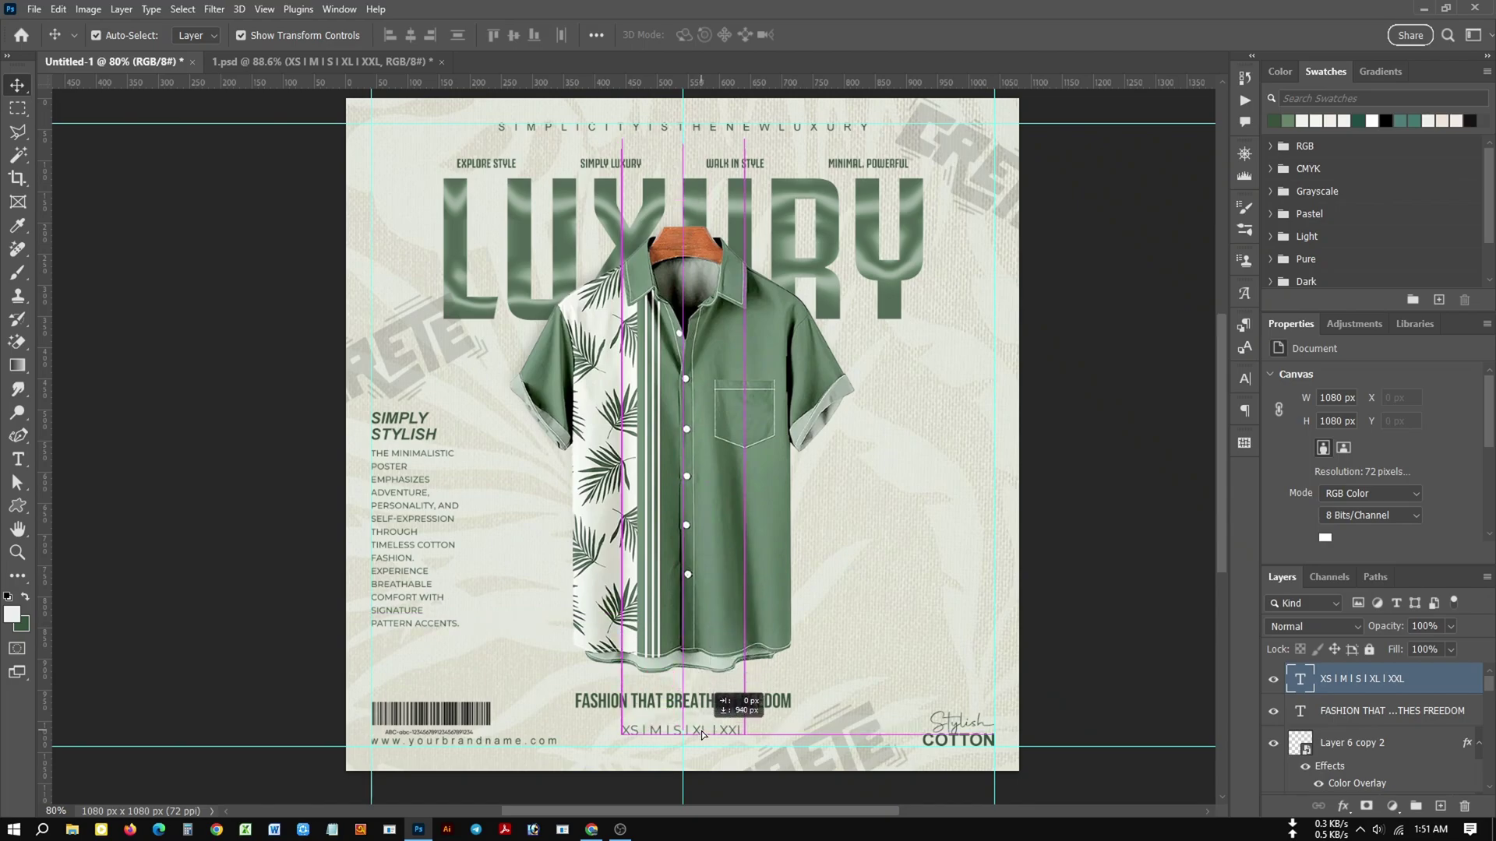
left_click(1089, 631)
scroll(771, 705, "down", 1)
scroll(771, 705, "down", 1)
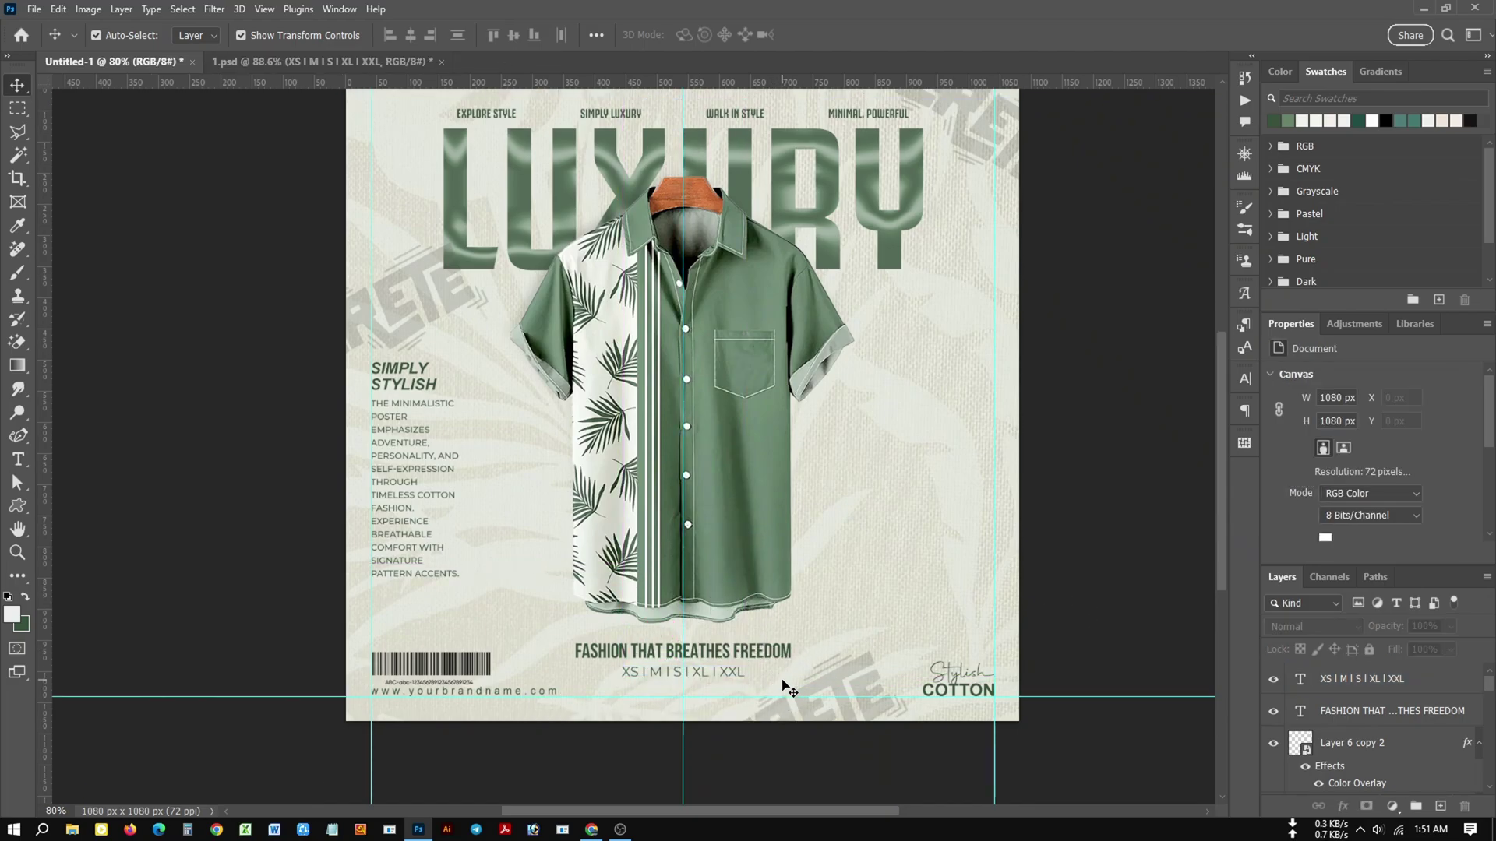
scroll(1114, 572, "up", 1)
scroll(1091, 576, "down", 1, "alt")
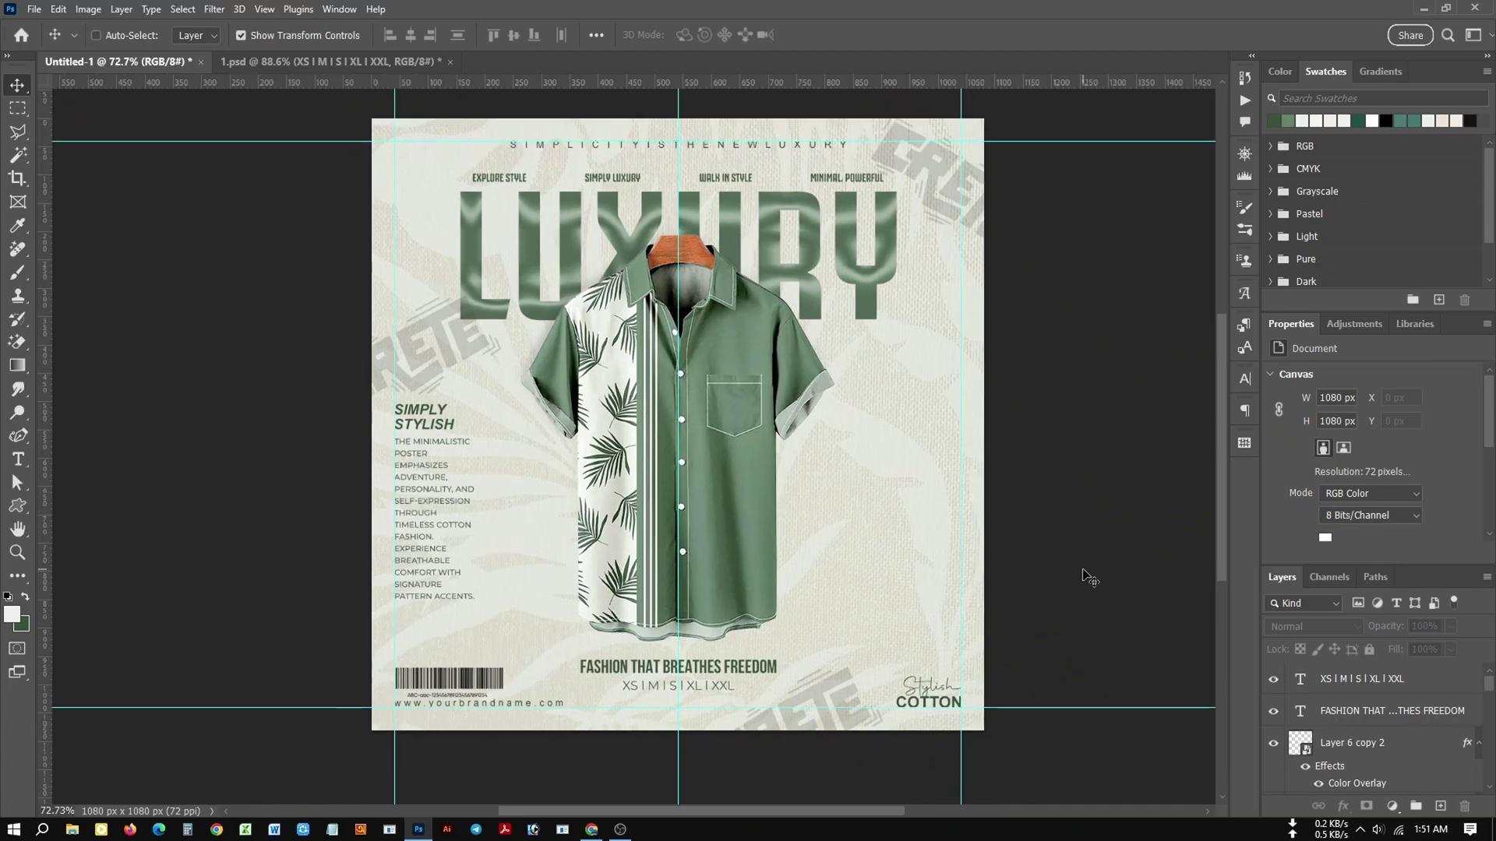
Add a Color Balance adjustment above Layer 2 with midtones shifted to +18 green.
left_click(939, 531)
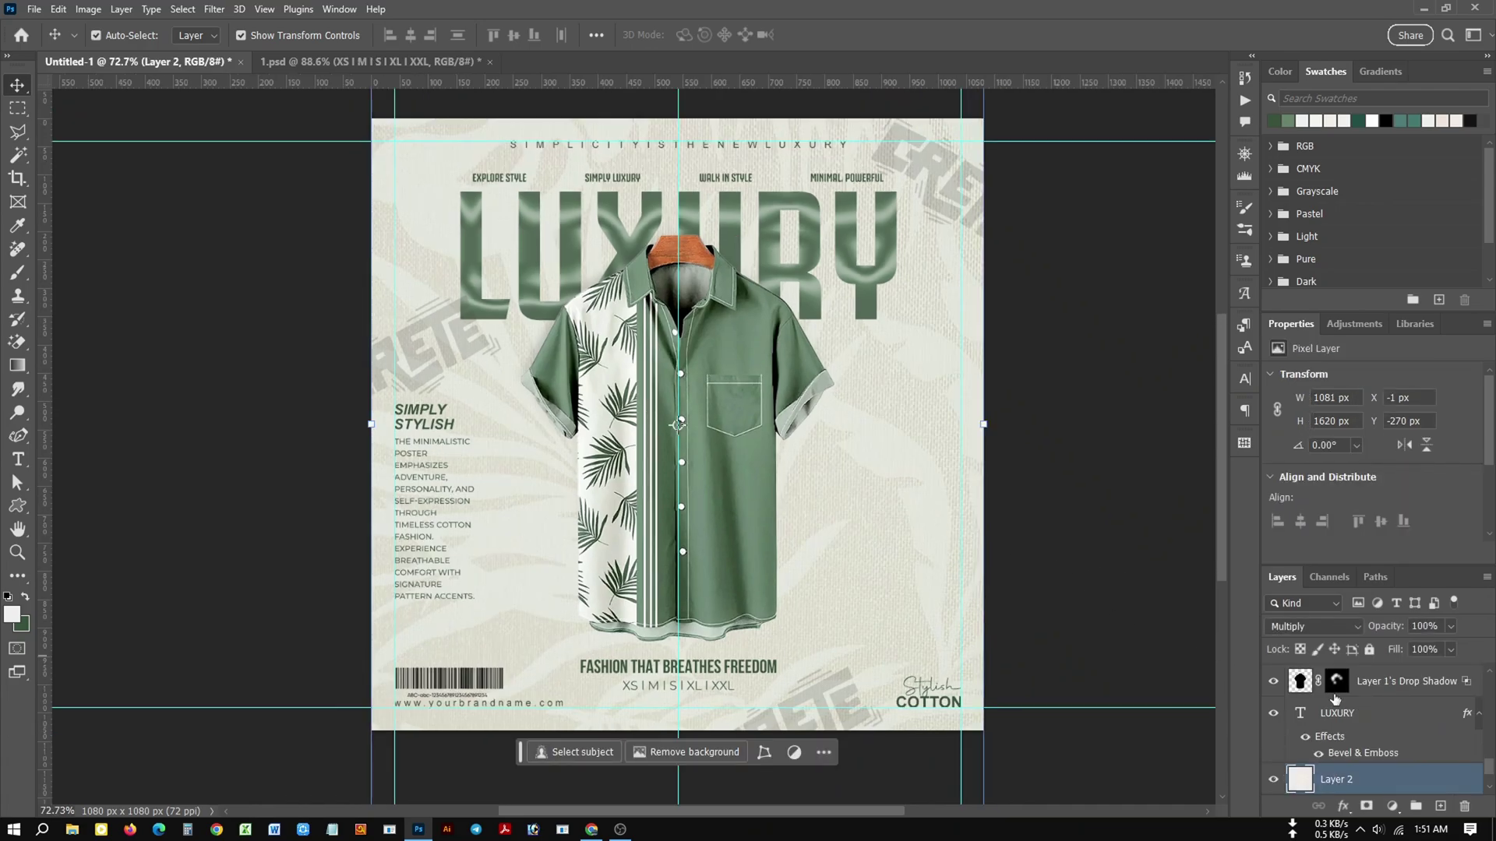
left_click(1392, 806)
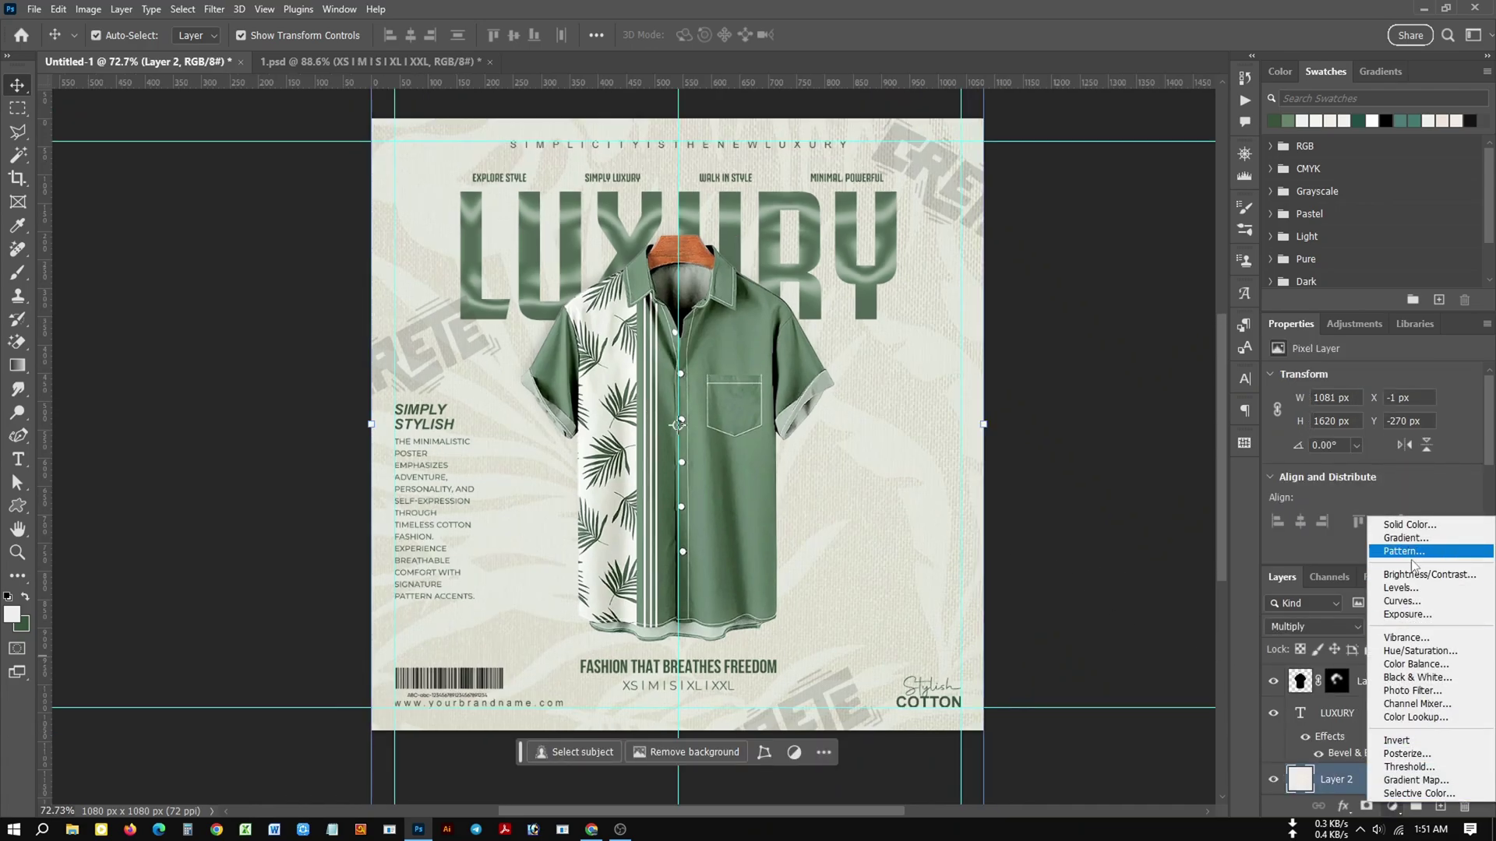
left_click(1411, 664)
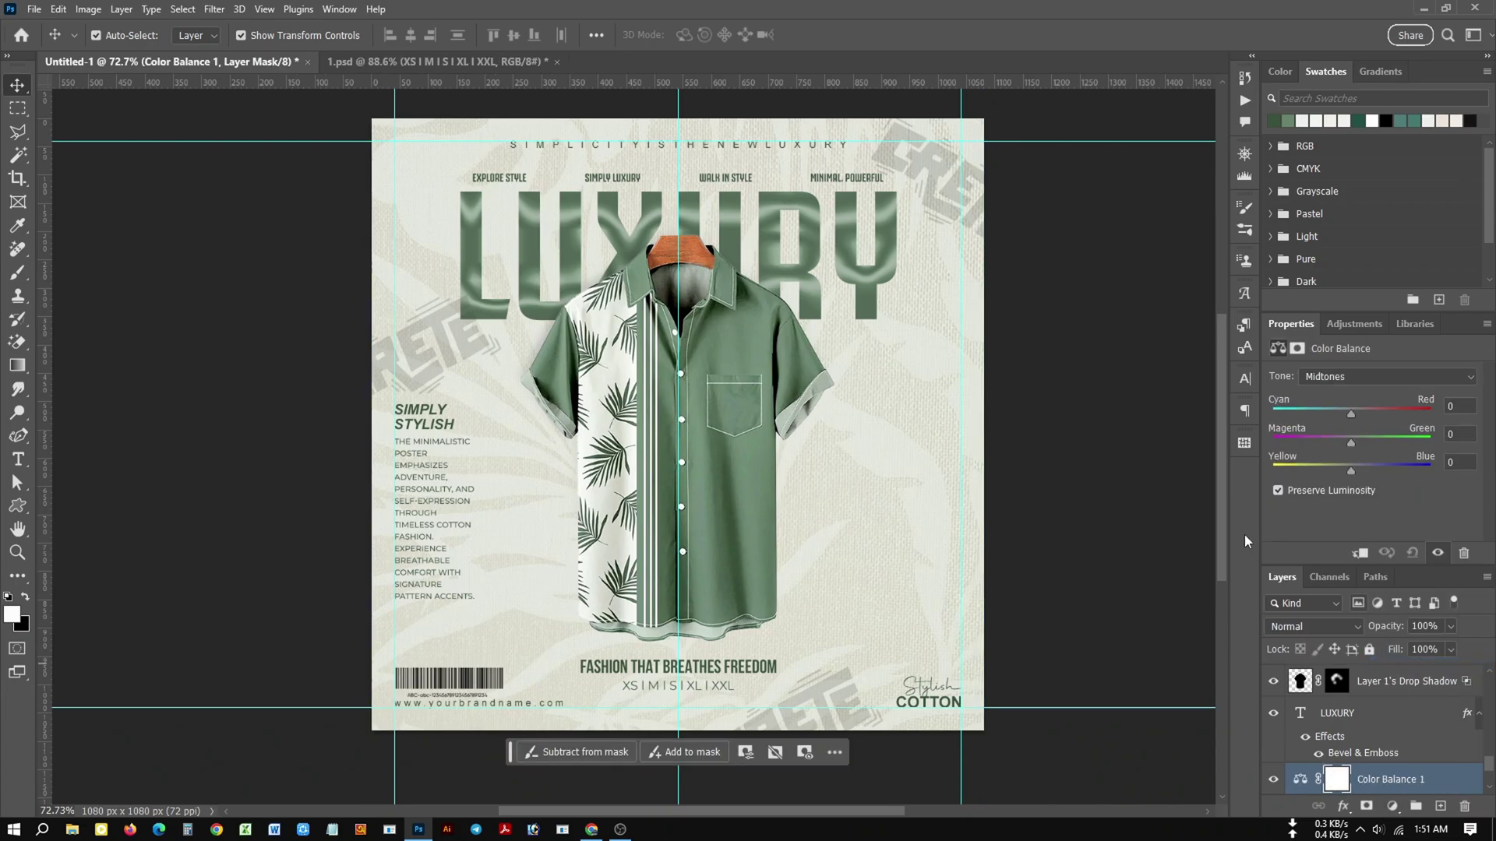
mouse_move(1350, 442)
left_mouse_down()
mouse_move(1366, 442)
mouse_move(1357, 471)
left_mouse_up()
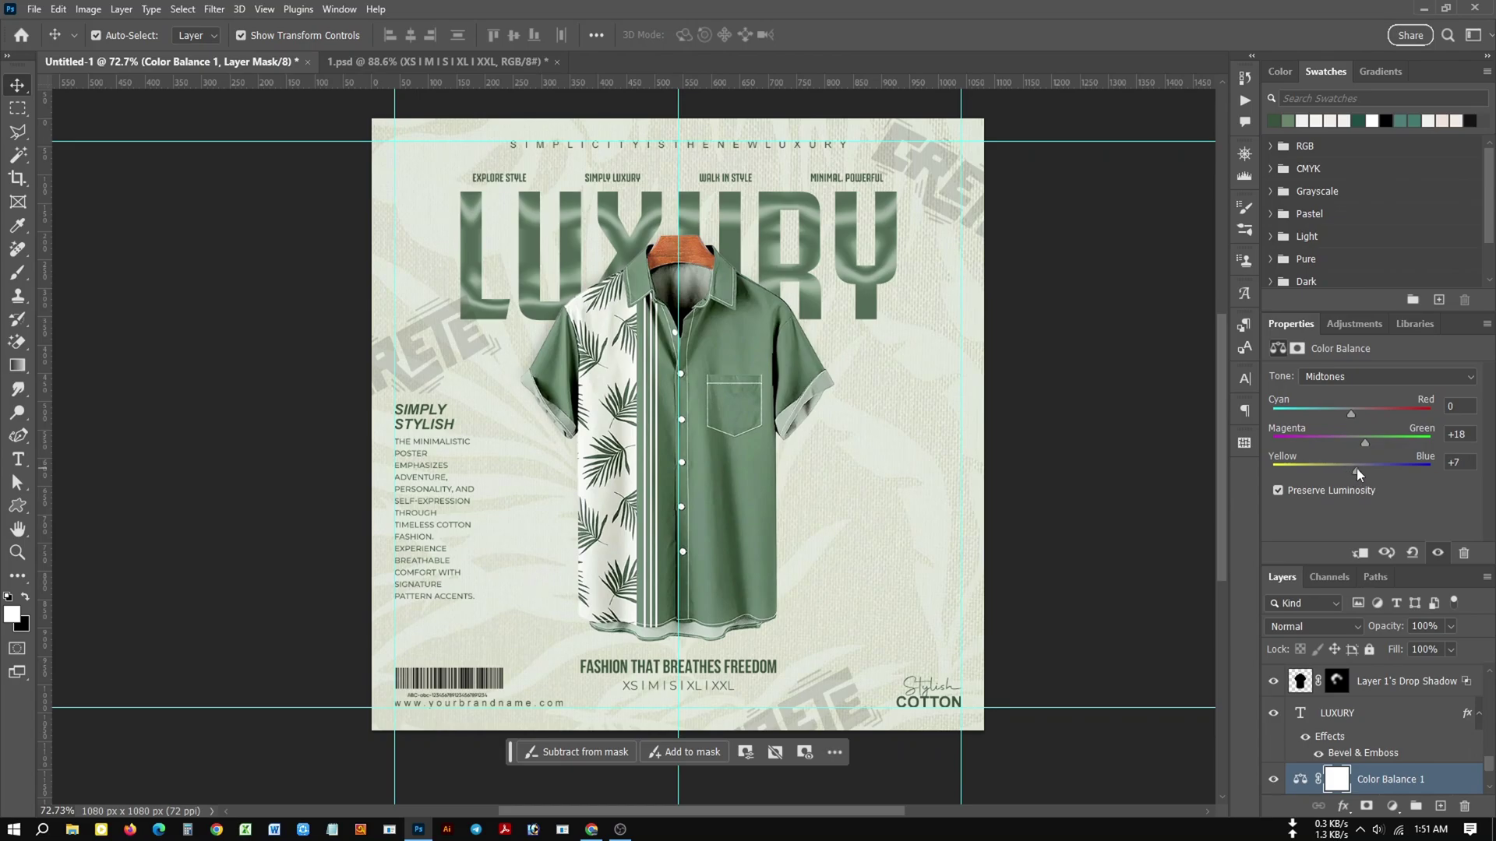
key("ctrl+z")
Tint the Color Balance highlights slightly greener, to +6.
left_click(1371, 376)
left_click(1345, 416)
left_click_drag(1356, 443, 1357, 445)
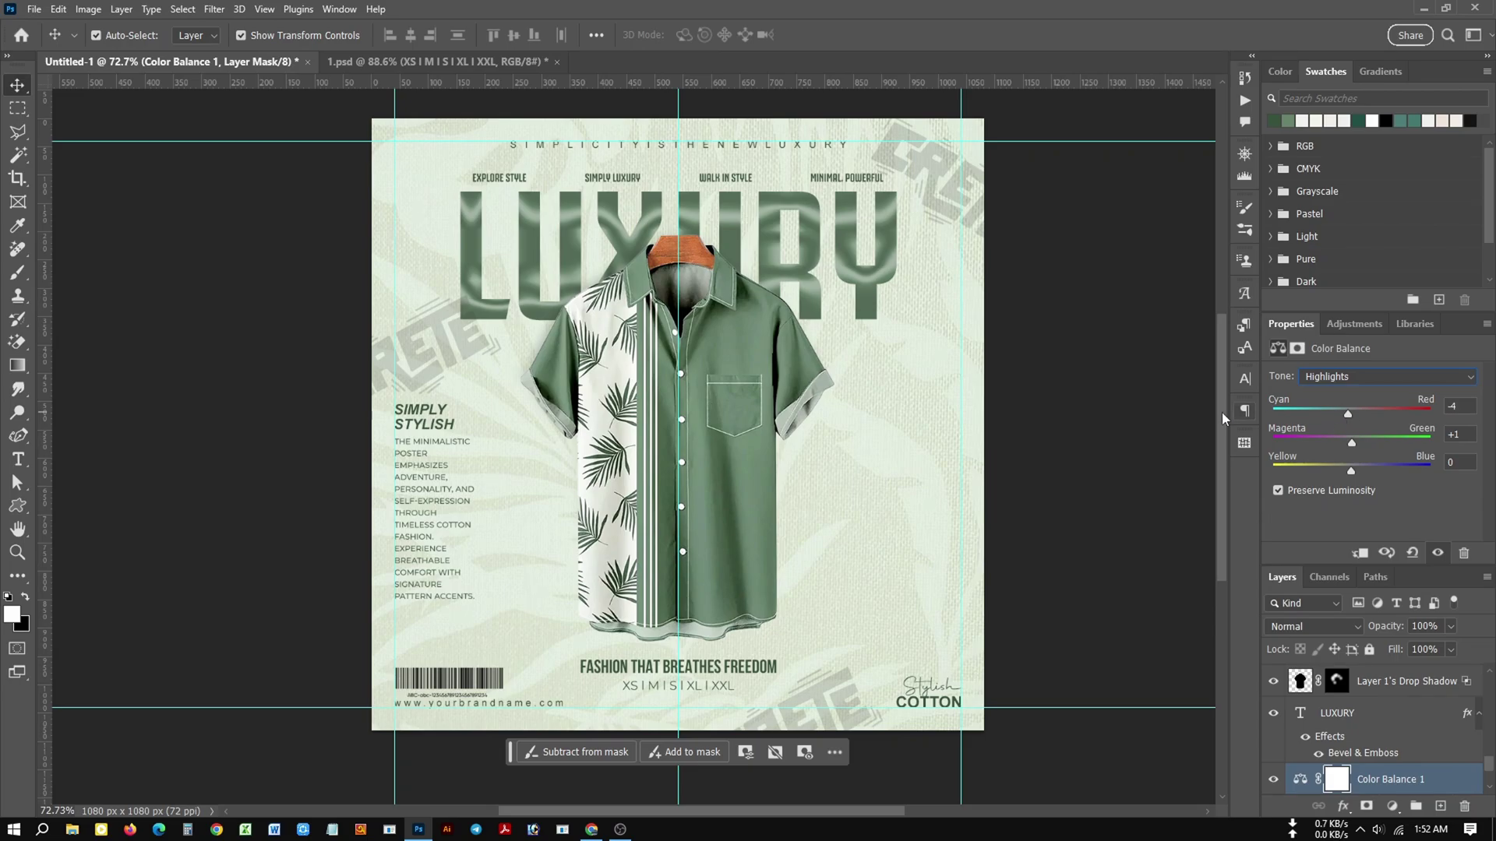
Give the bottom CRETE watermark a dark green colour overlay.
left_click(837, 713)
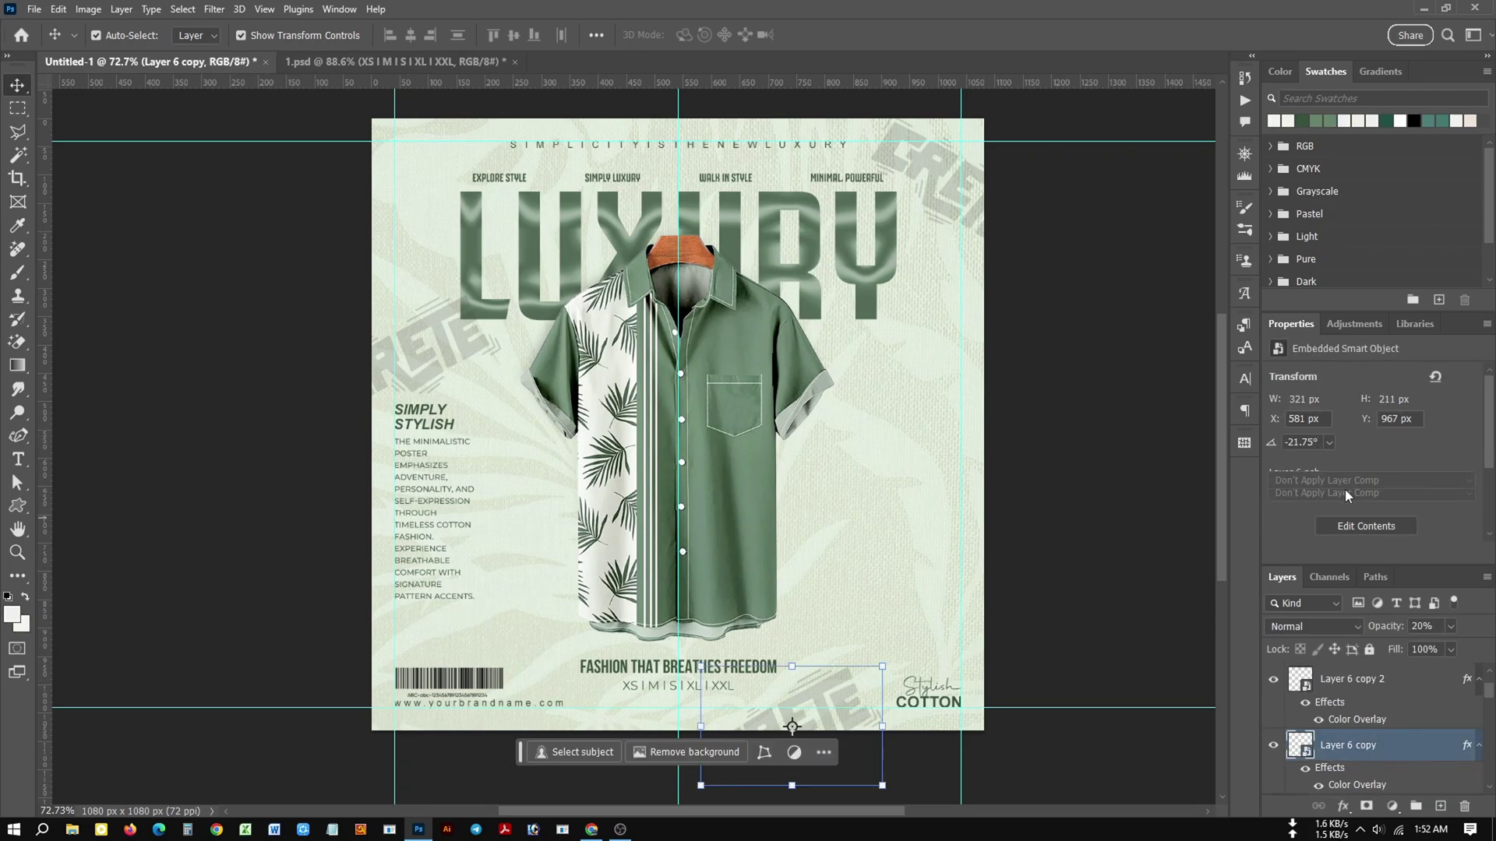
scroll(1347, 497, "down", 2)
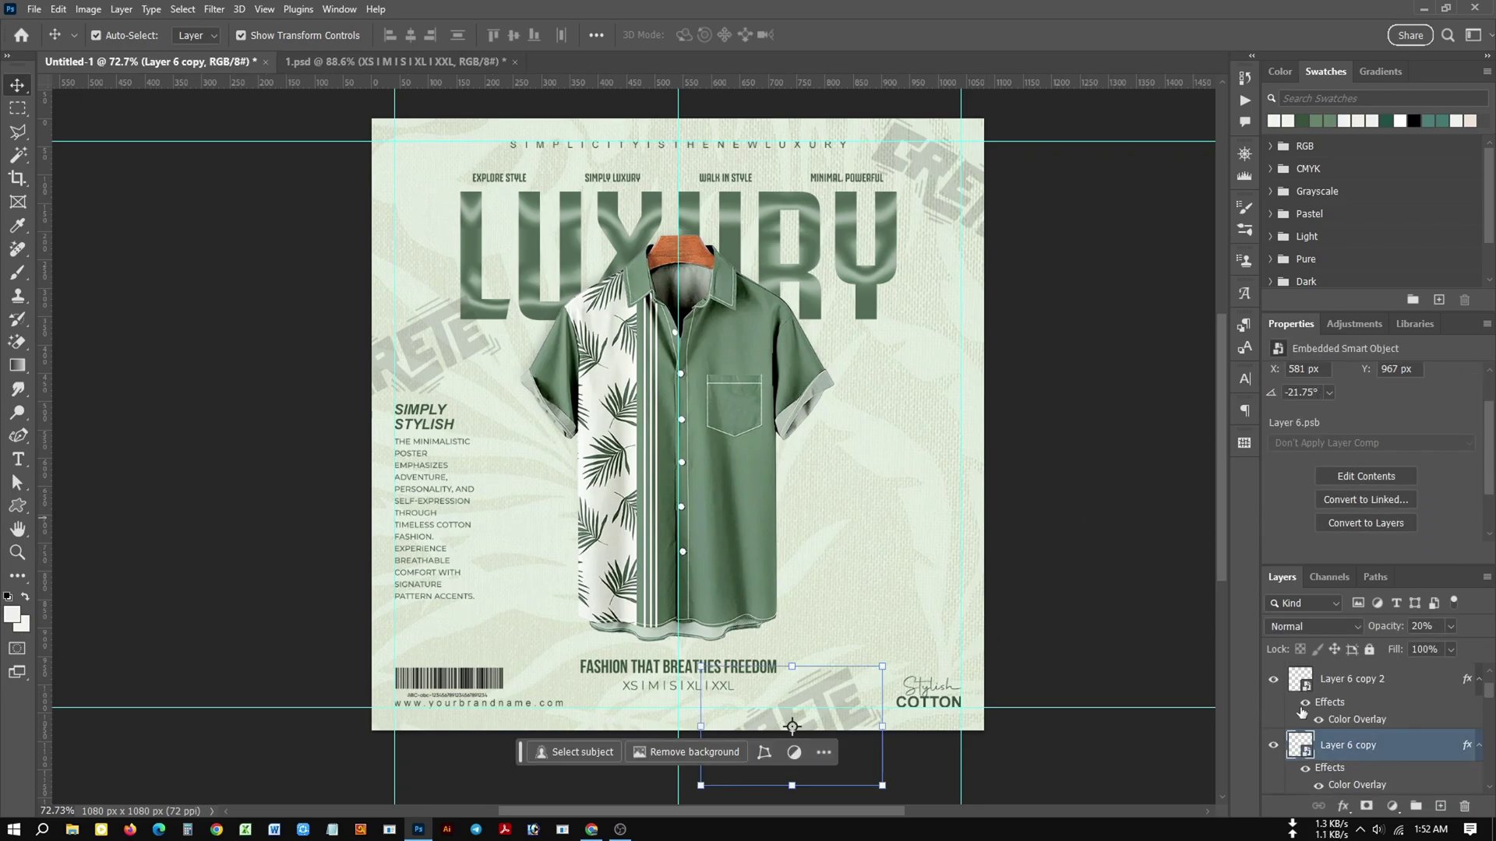
double_click(1356, 784)
left_click(1229, 320)
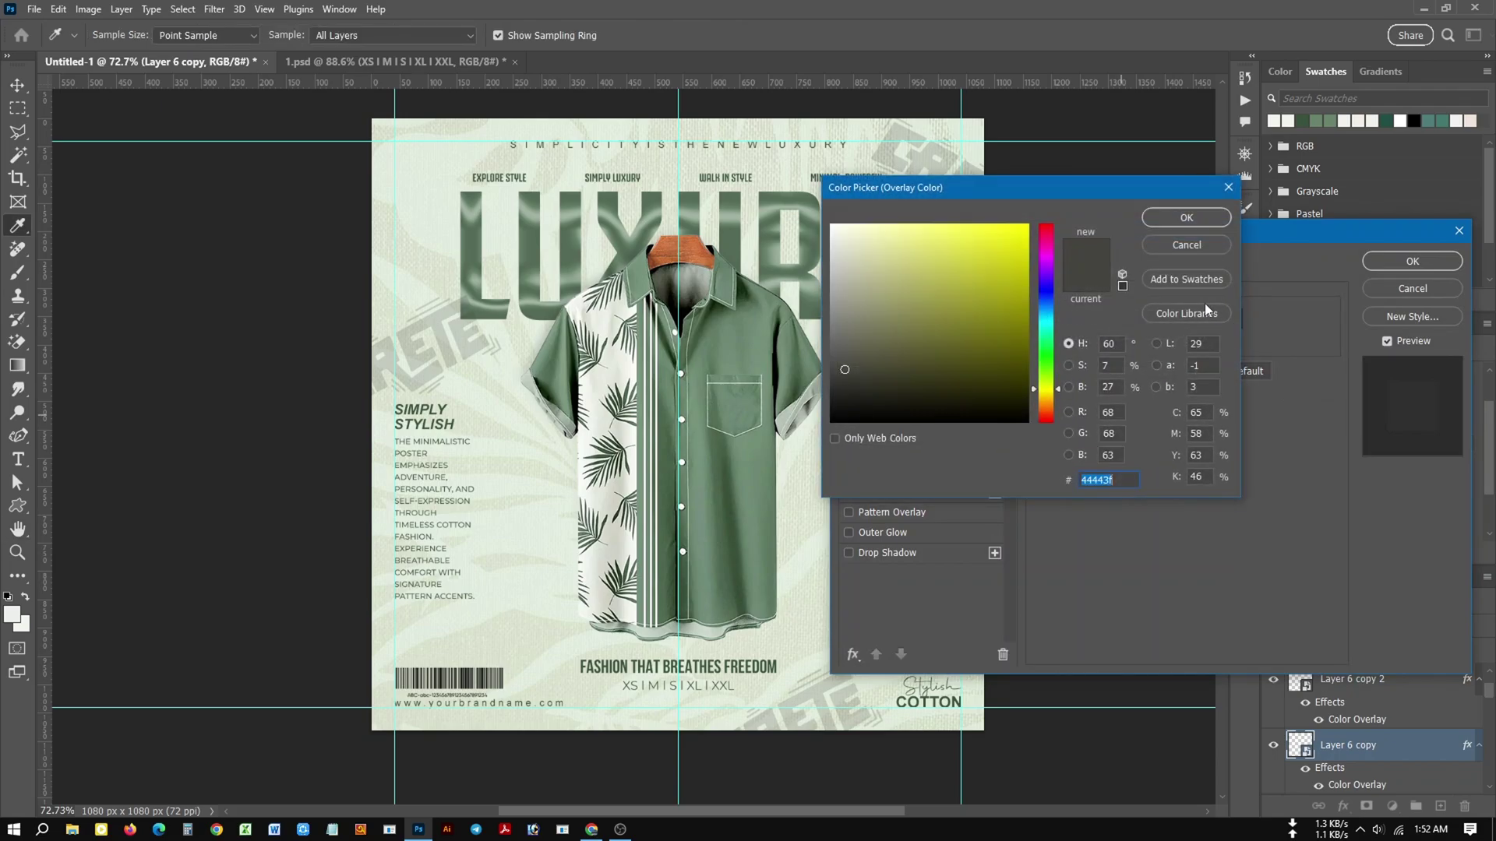
left_click(1304, 120)
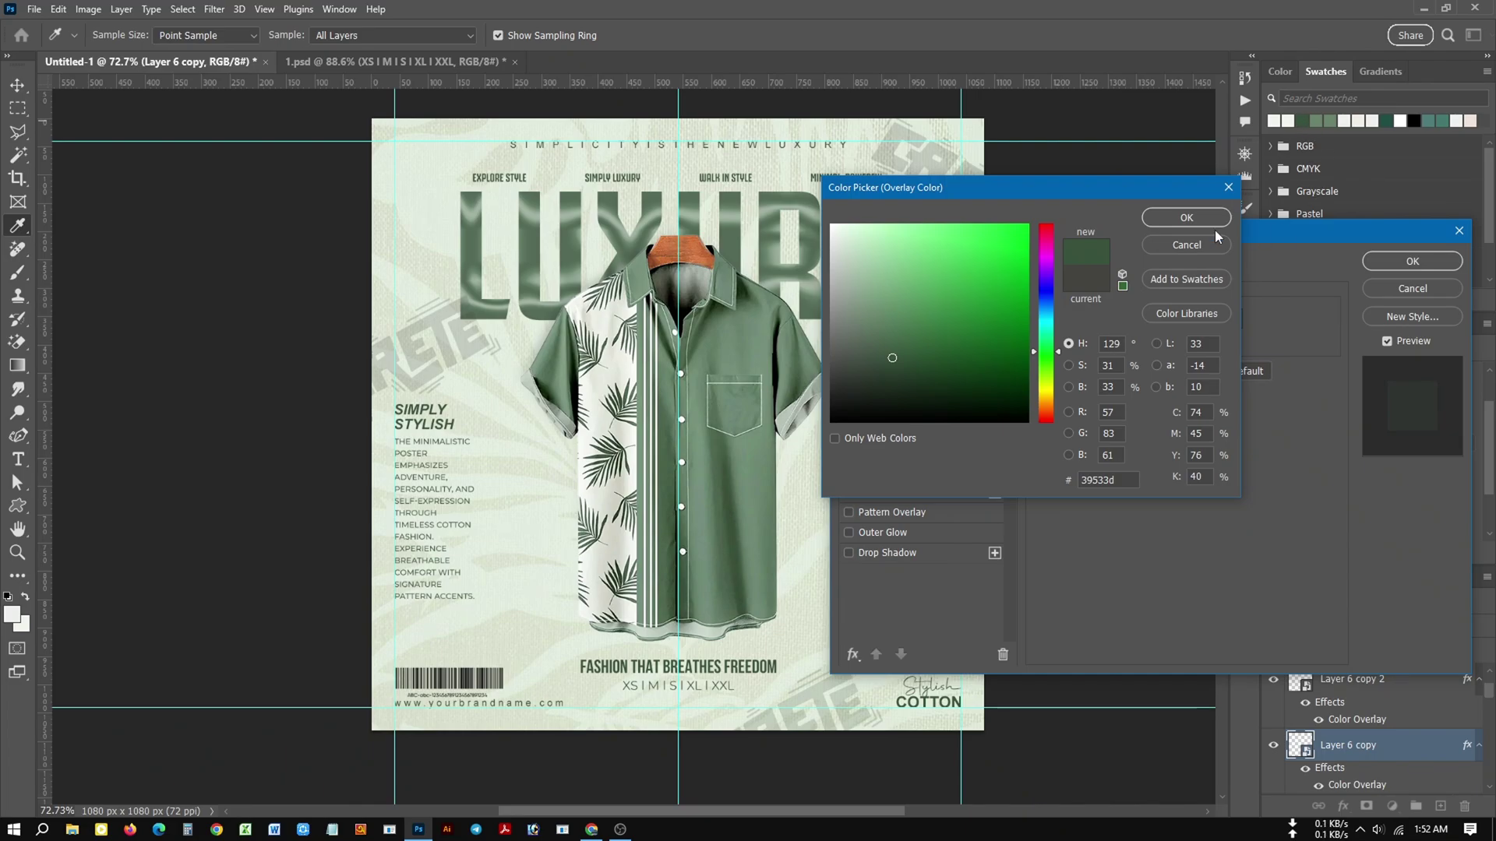
left_click(1186, 219)
left_click(1412, 261)
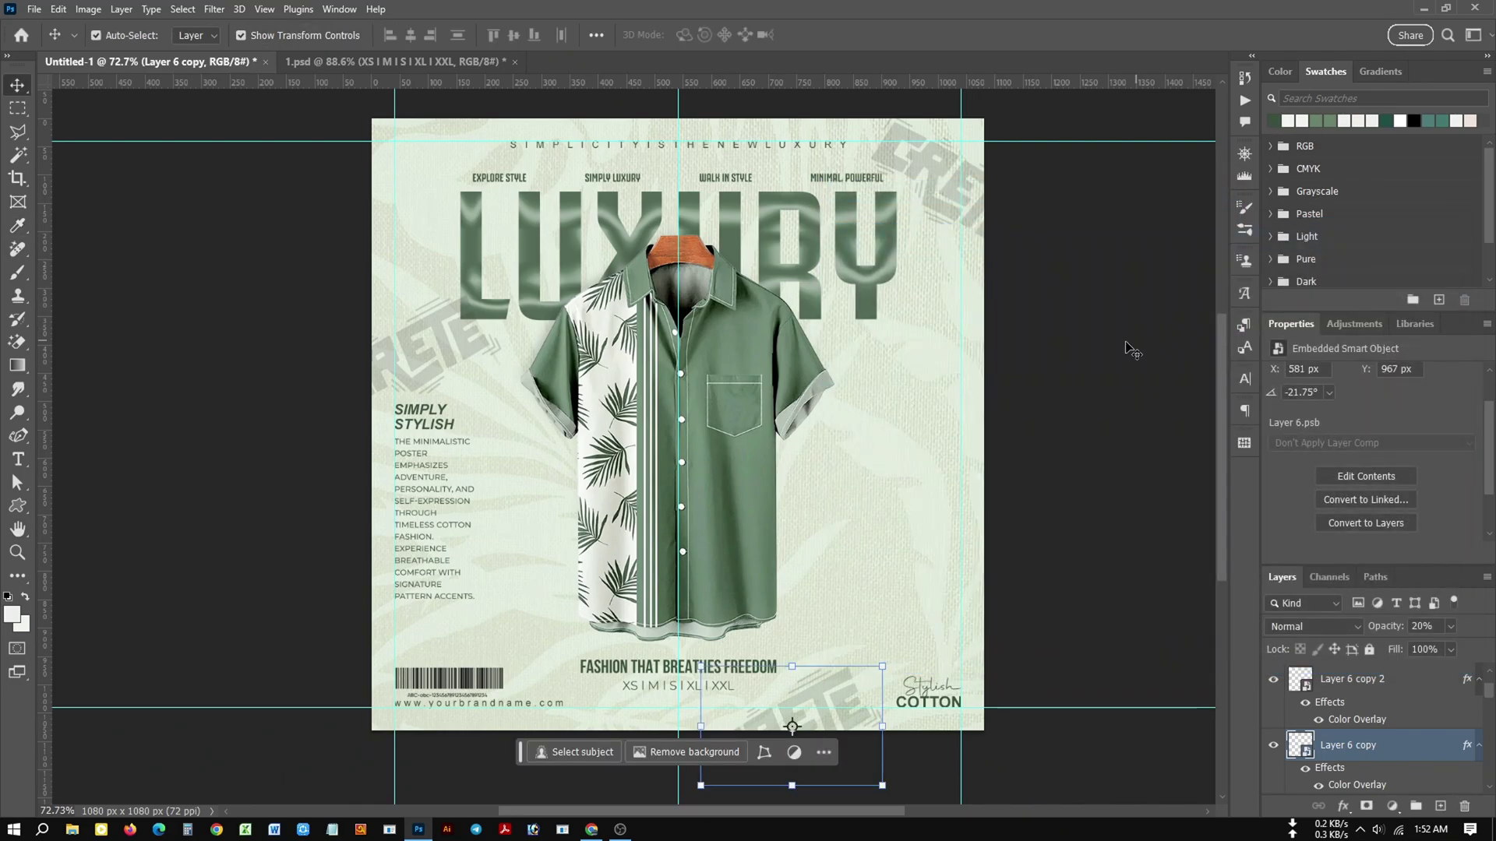
Recolour the top-right CRETE watermark's overlay to the same dark green.
left_click(1132, 352)
left_click(948, 195)
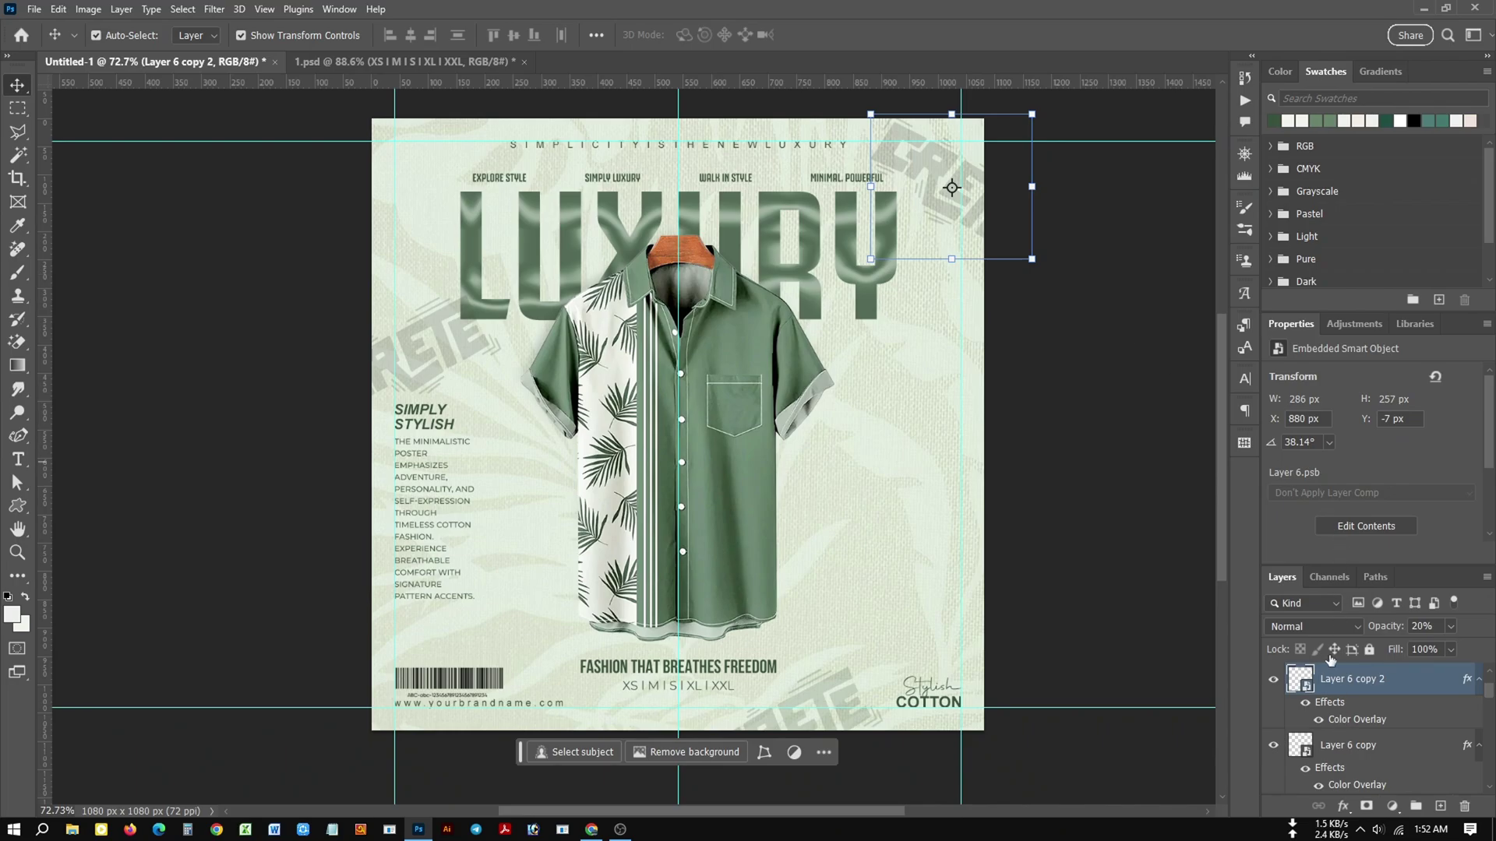
double_click(1355, 719)
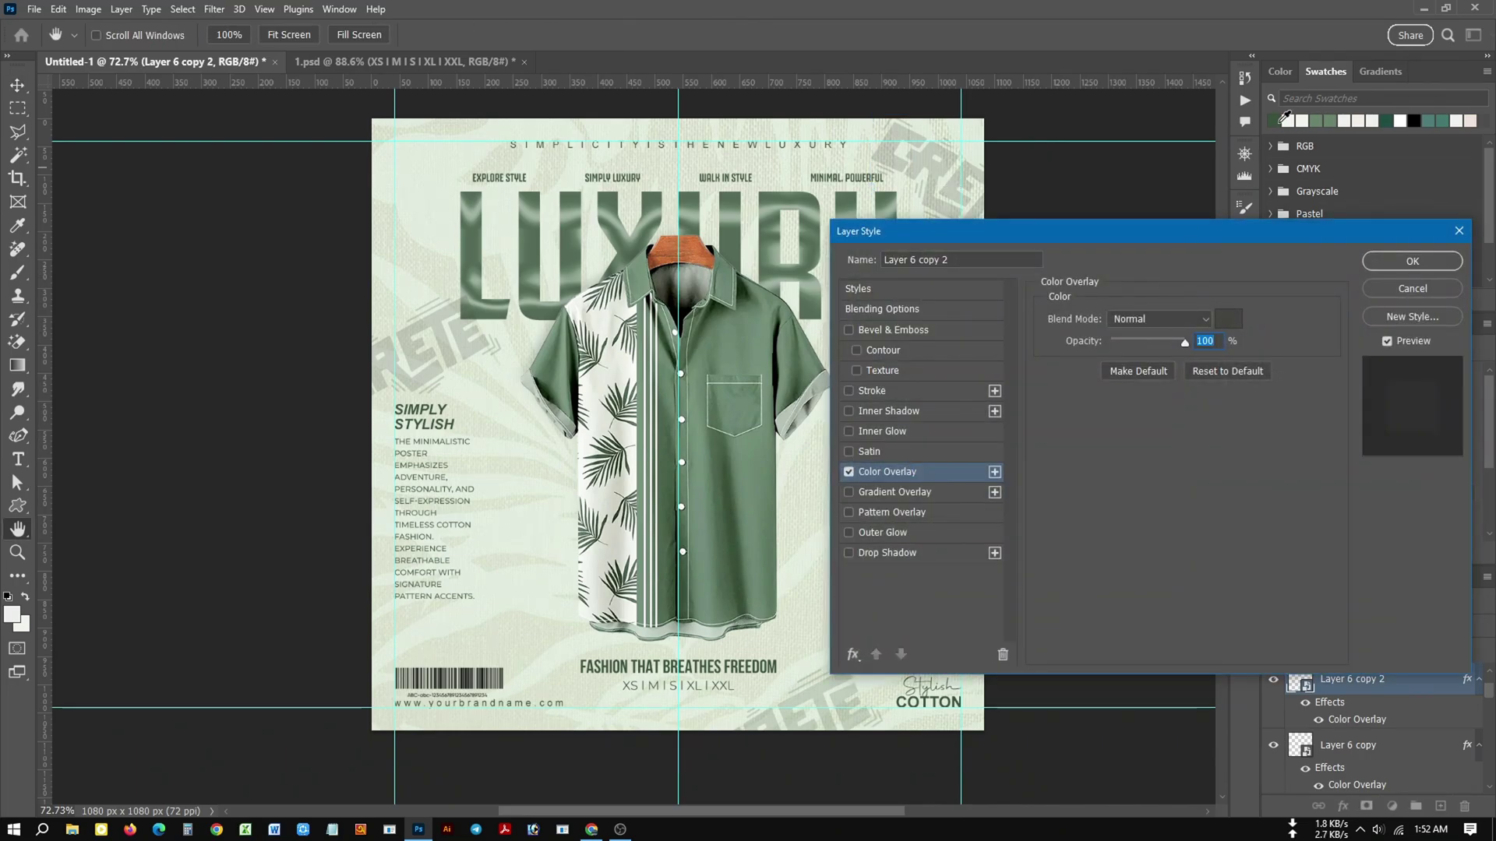
left_click(1231, 319)
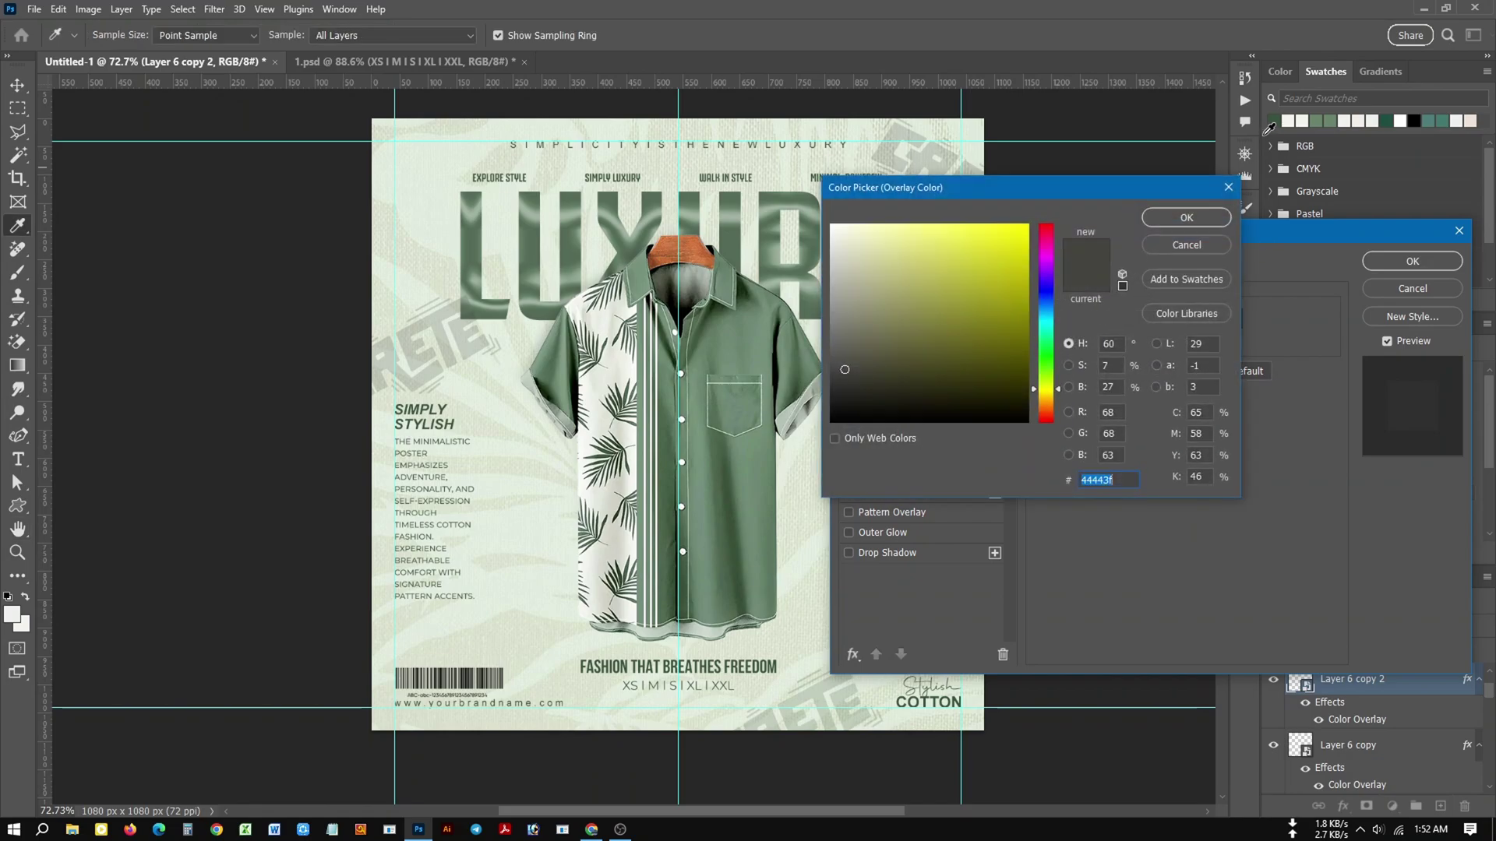
left_click(1273, 121)
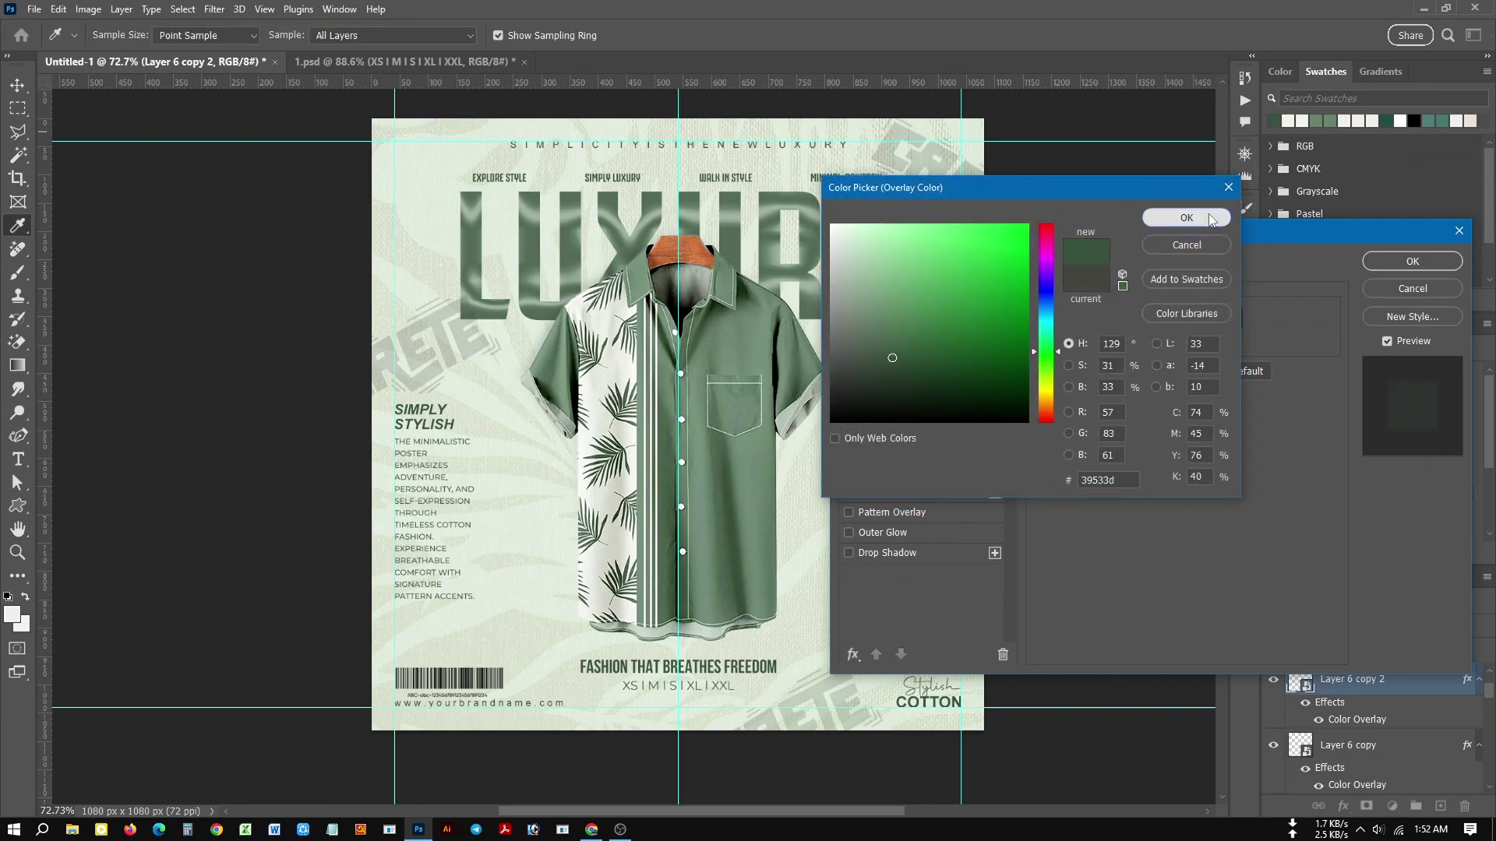
left_click(1186, 217)
left_click(1412, 261)
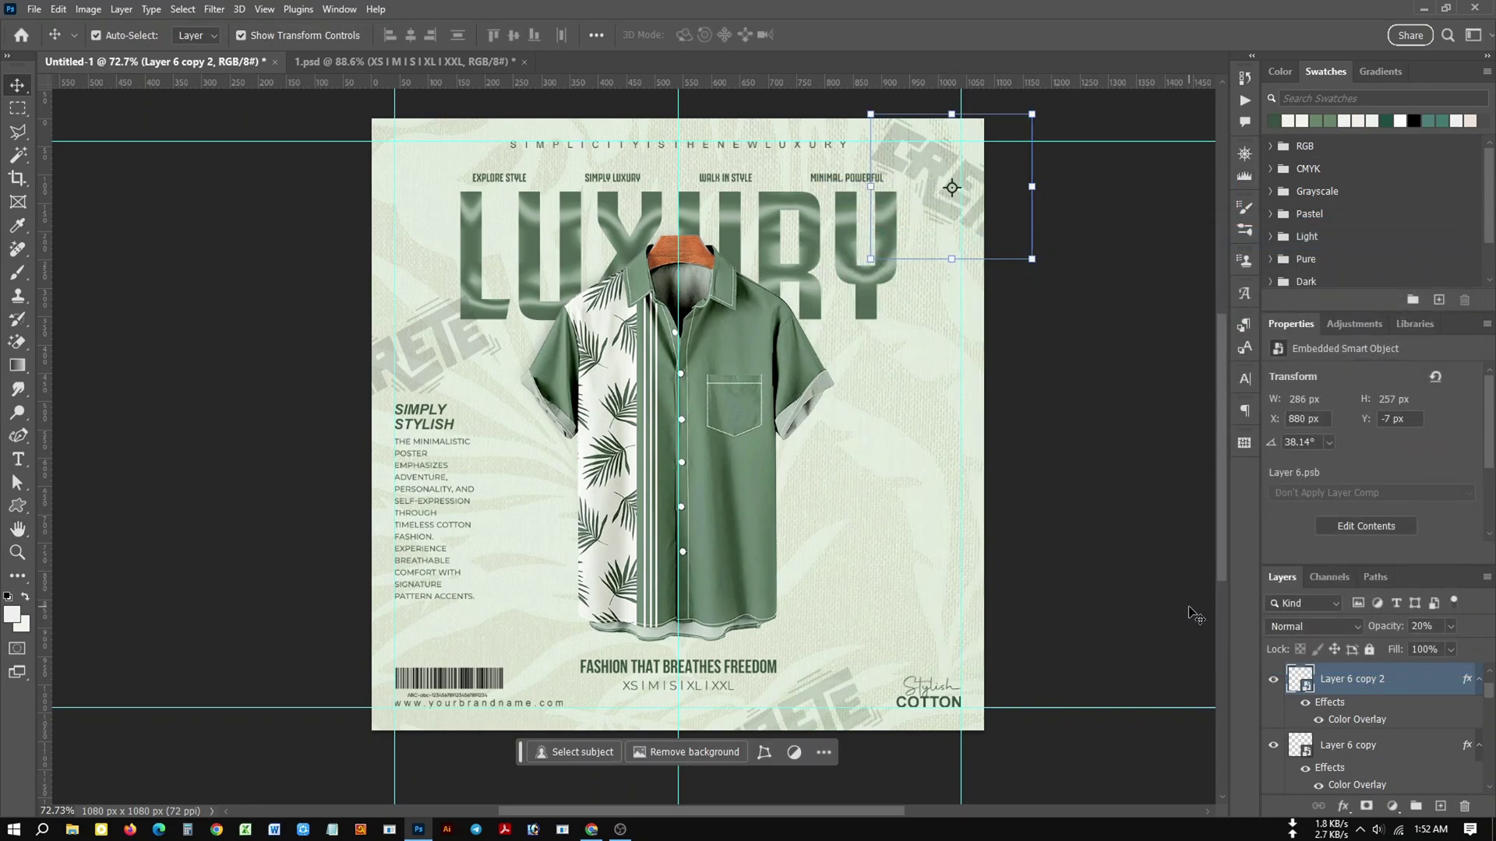
Apply the dark green colour overlay to the left-side CRETE watermark.
left_click(529, 401)
left_click(445, 360)
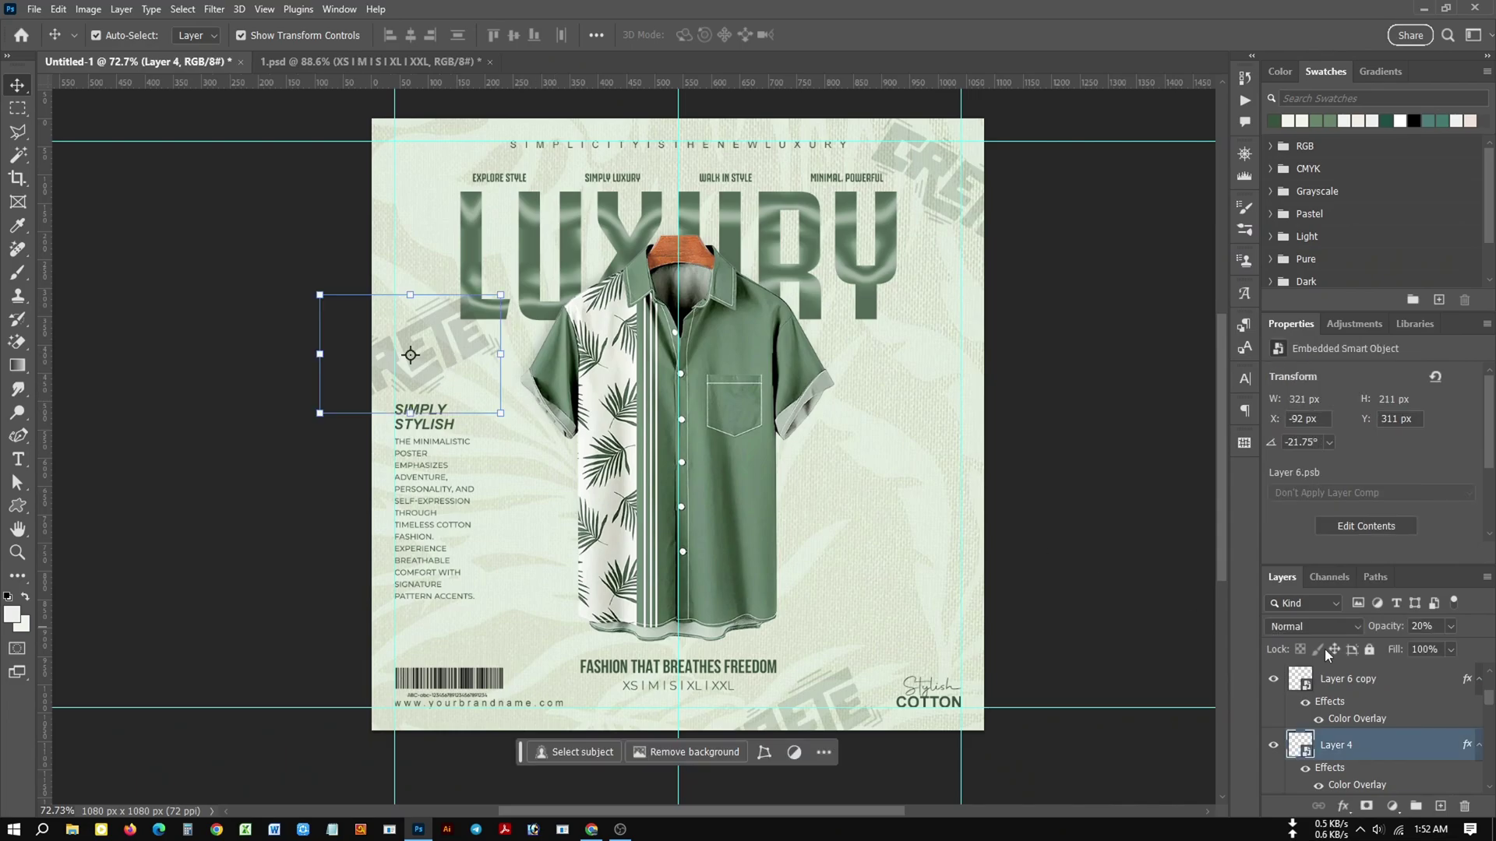
double_click(1356, 785)
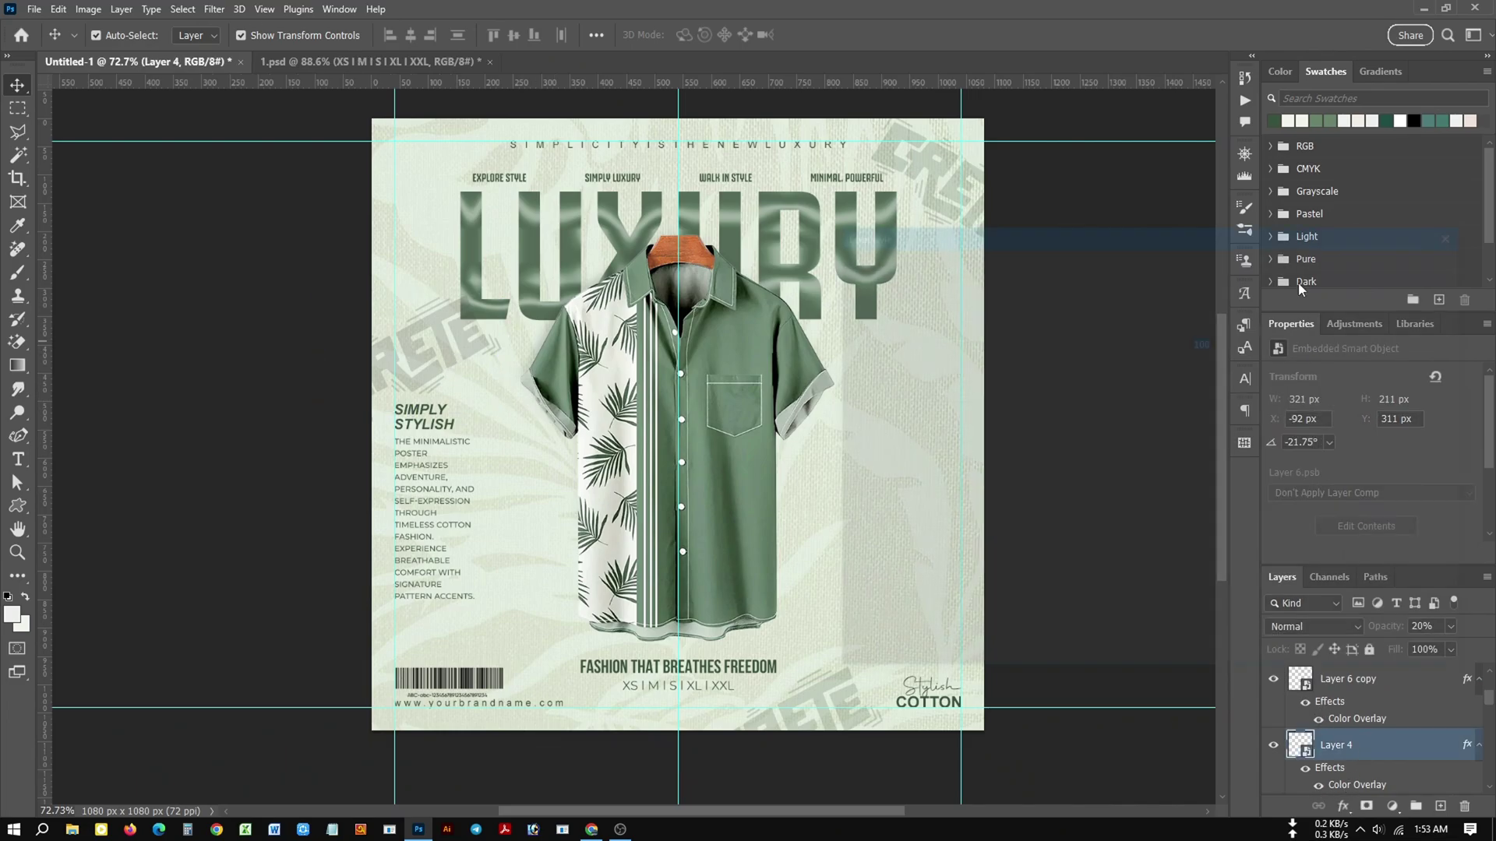
left_click(1231, 316)
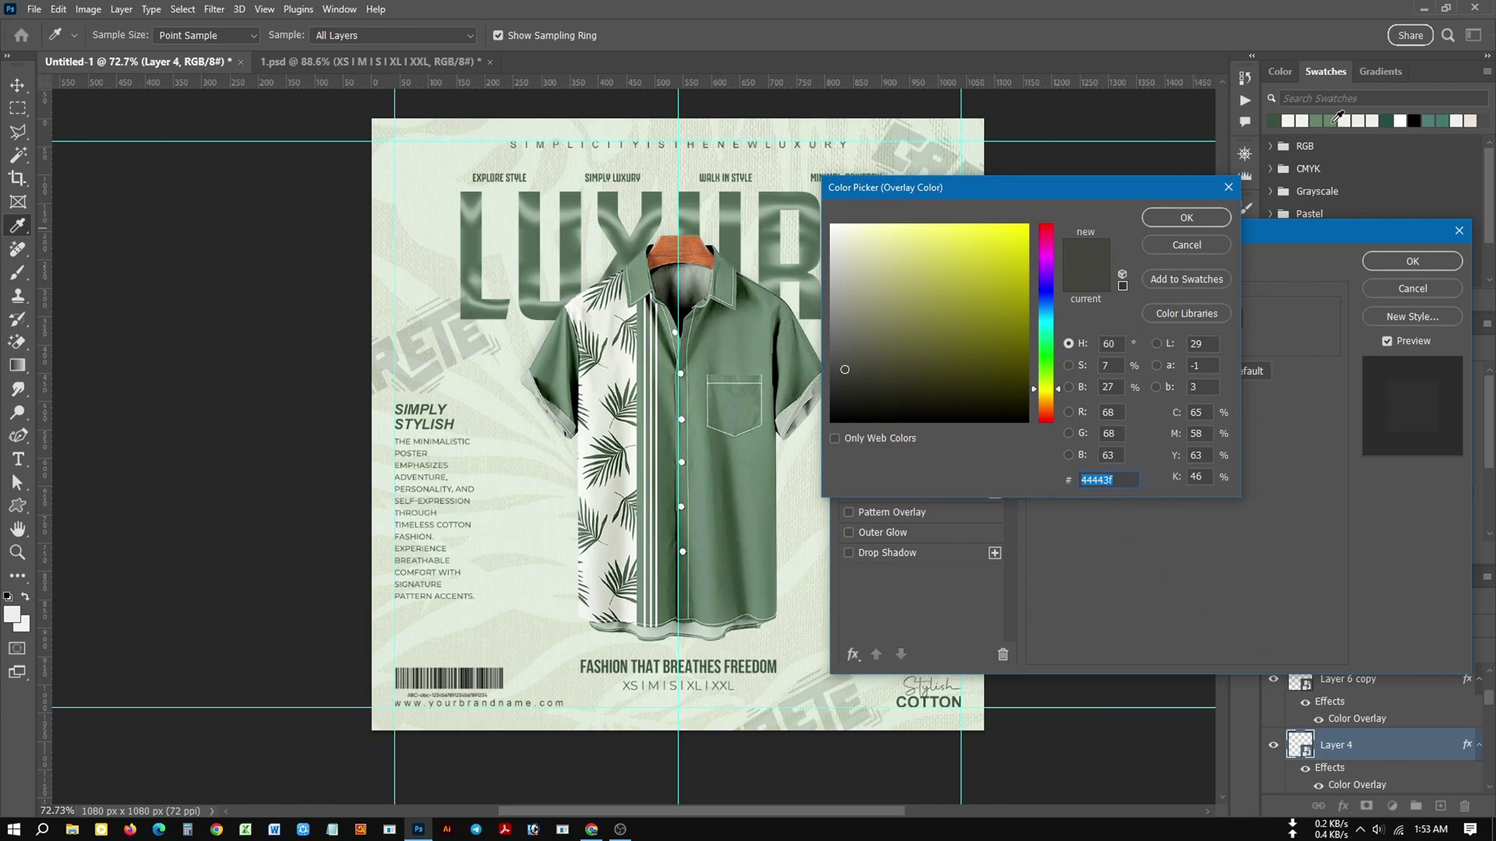
left_click(1280, 120)
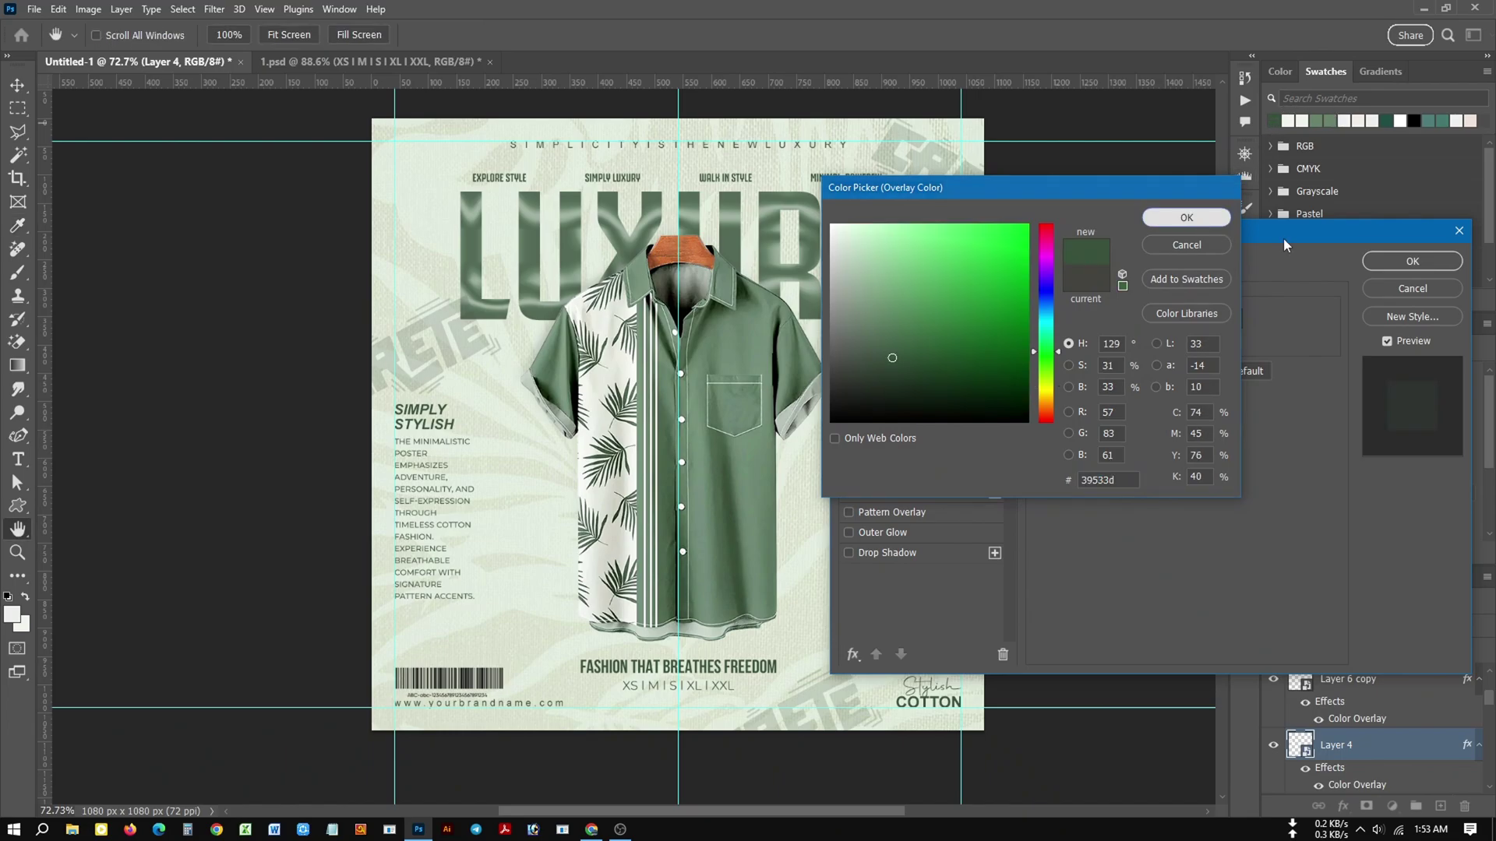
left_click(1187, 217)
left_click(1432, 263)
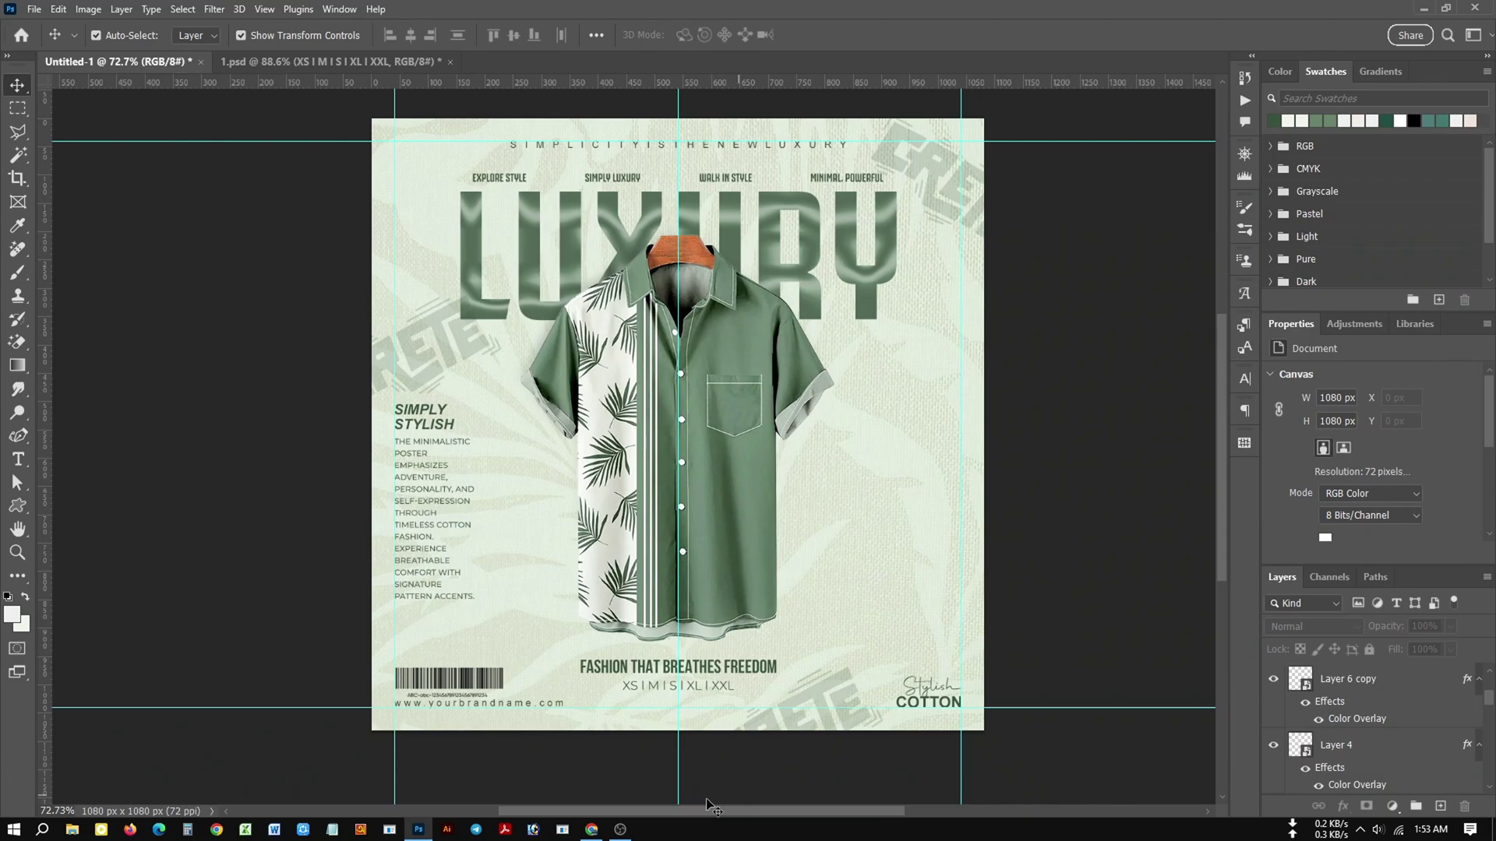
Copy taglines 6–10, 'Stay Real, Stay You' through 'Fear is a Liar', from ChatGPT.
left_click(591, 830)
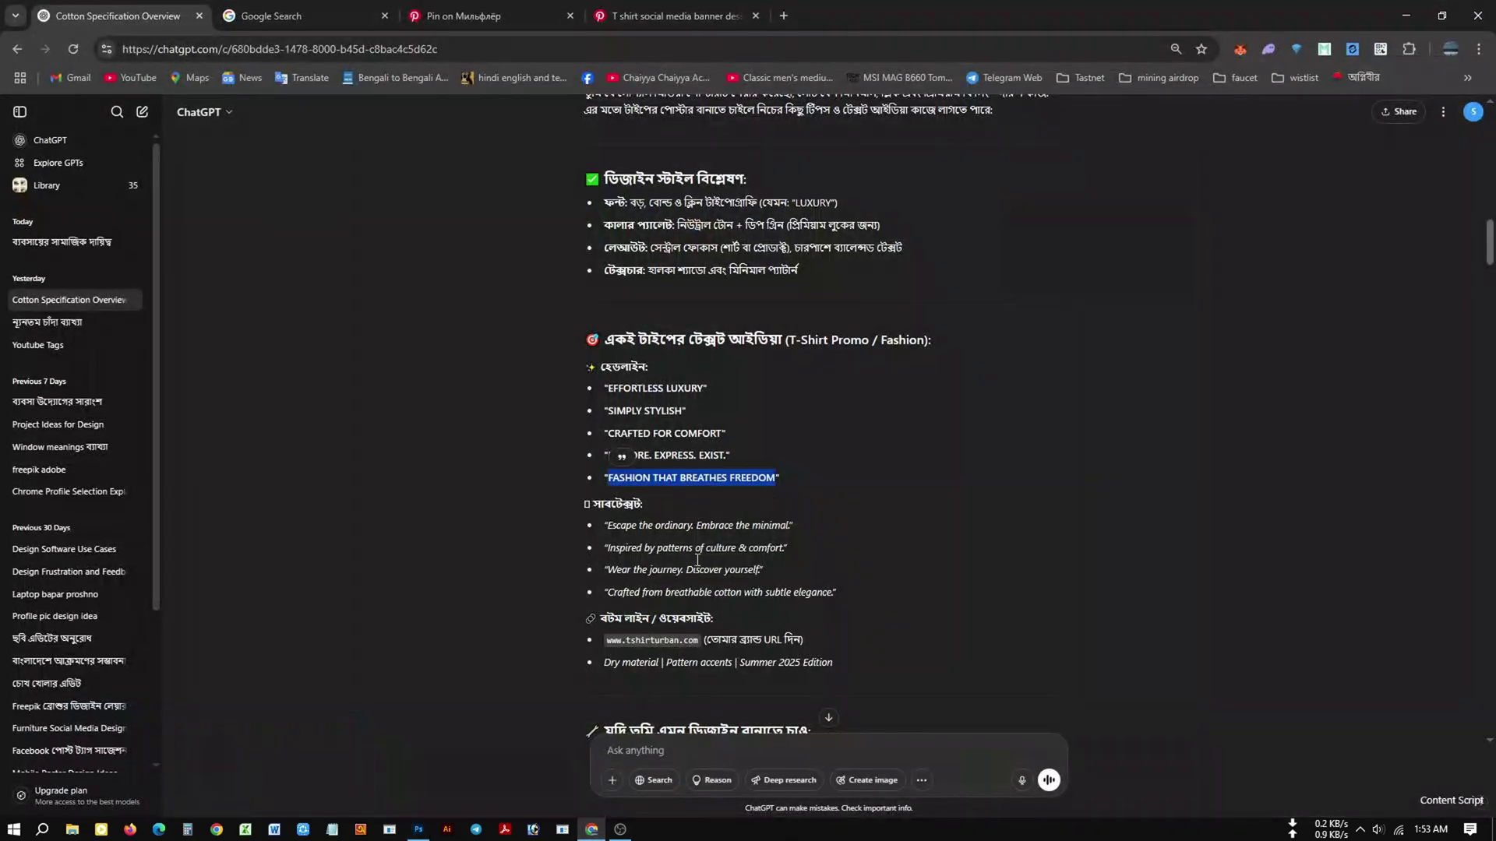
scroll(698, 556, "up", 2)
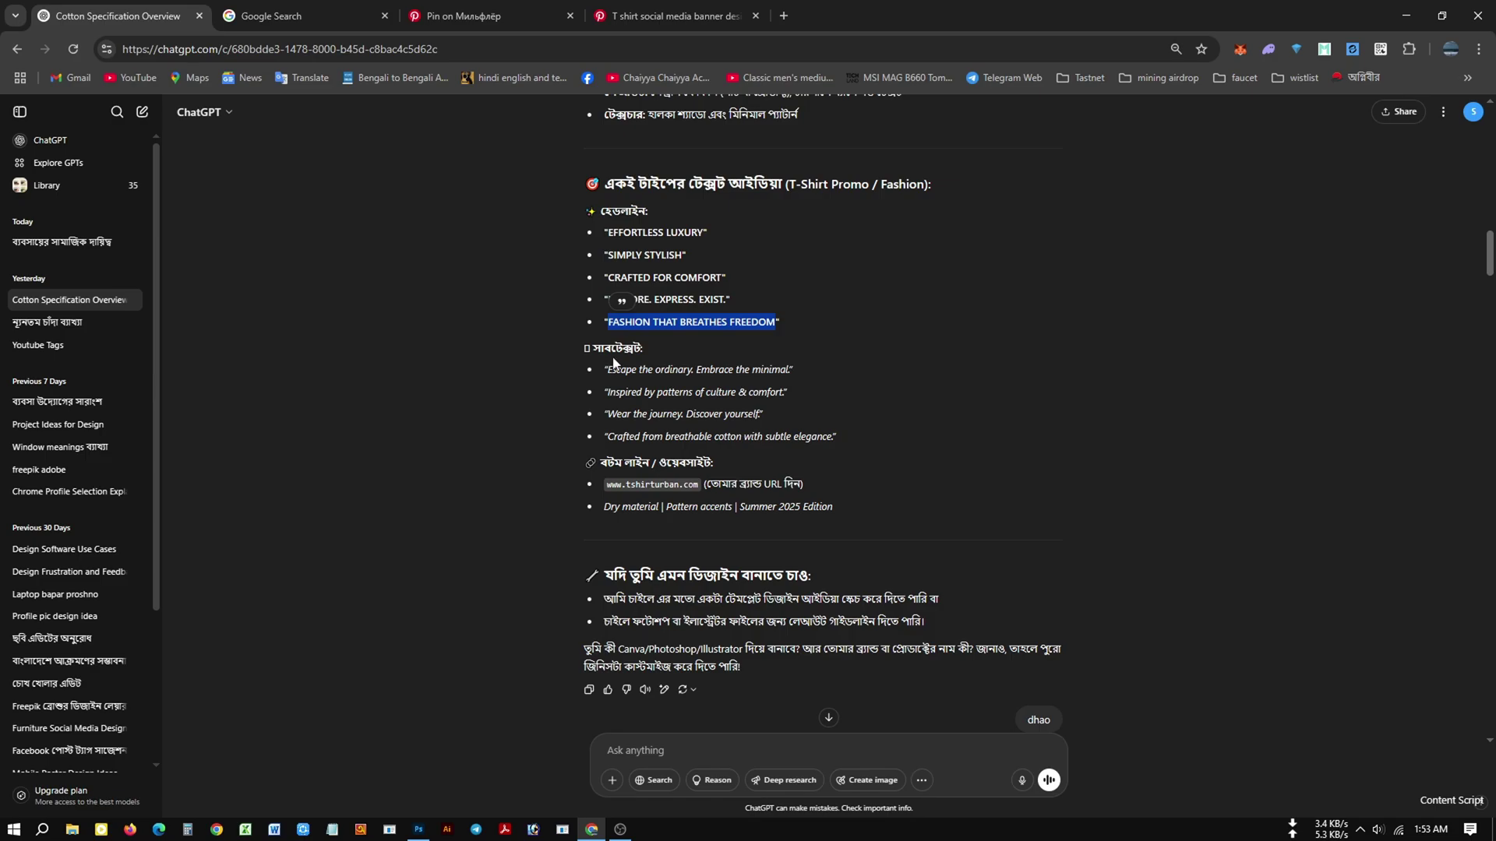
left_click(837, 312)
scroll(764, 346, "down", 2)
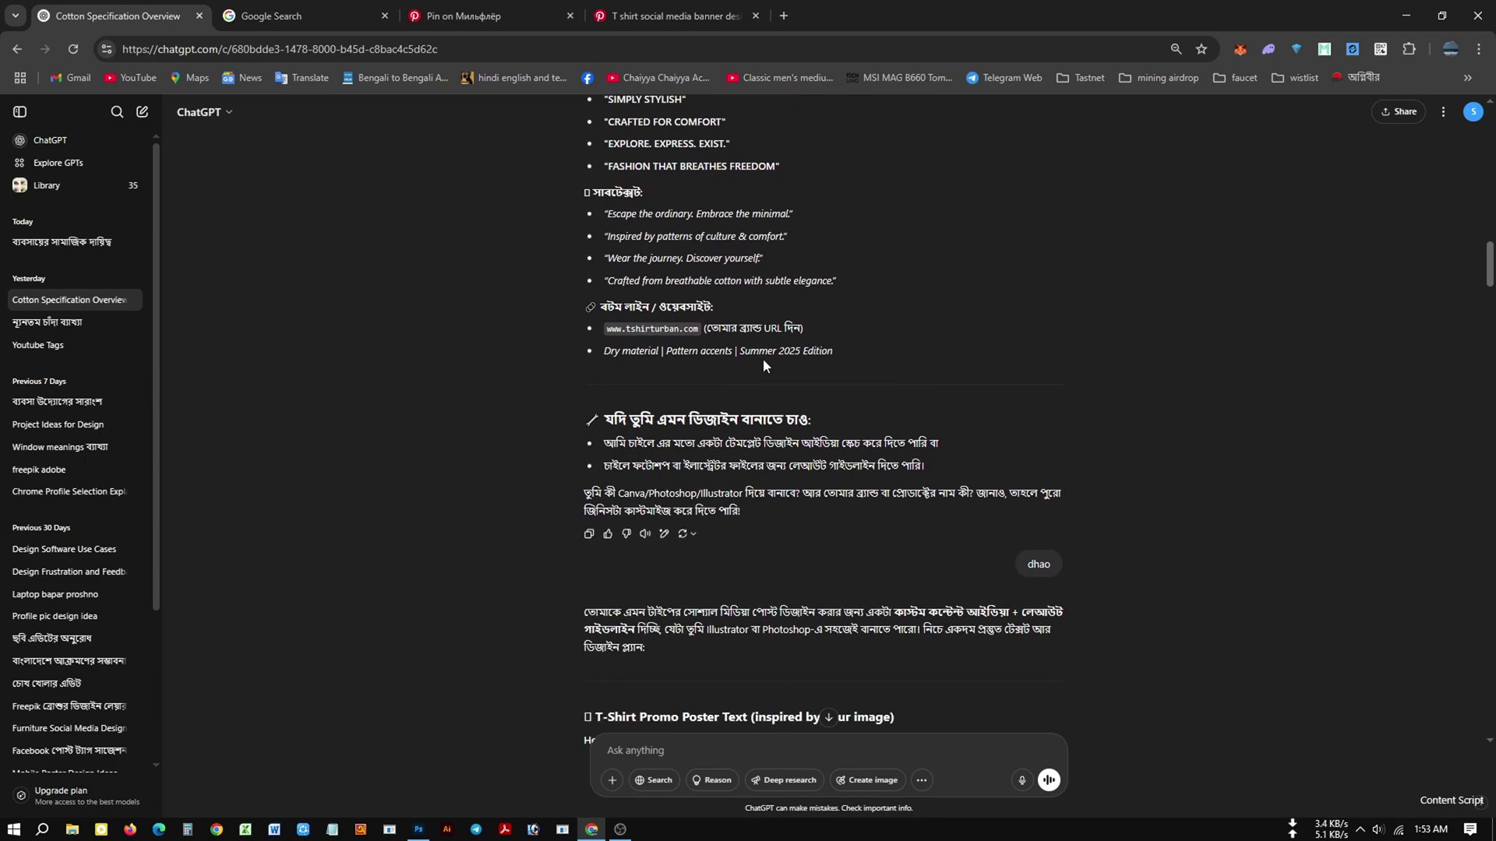
scroll(765, 348, "up", 6)
scroll(764, 348, "up", 2)
scroll(768, 362, "down", 2)
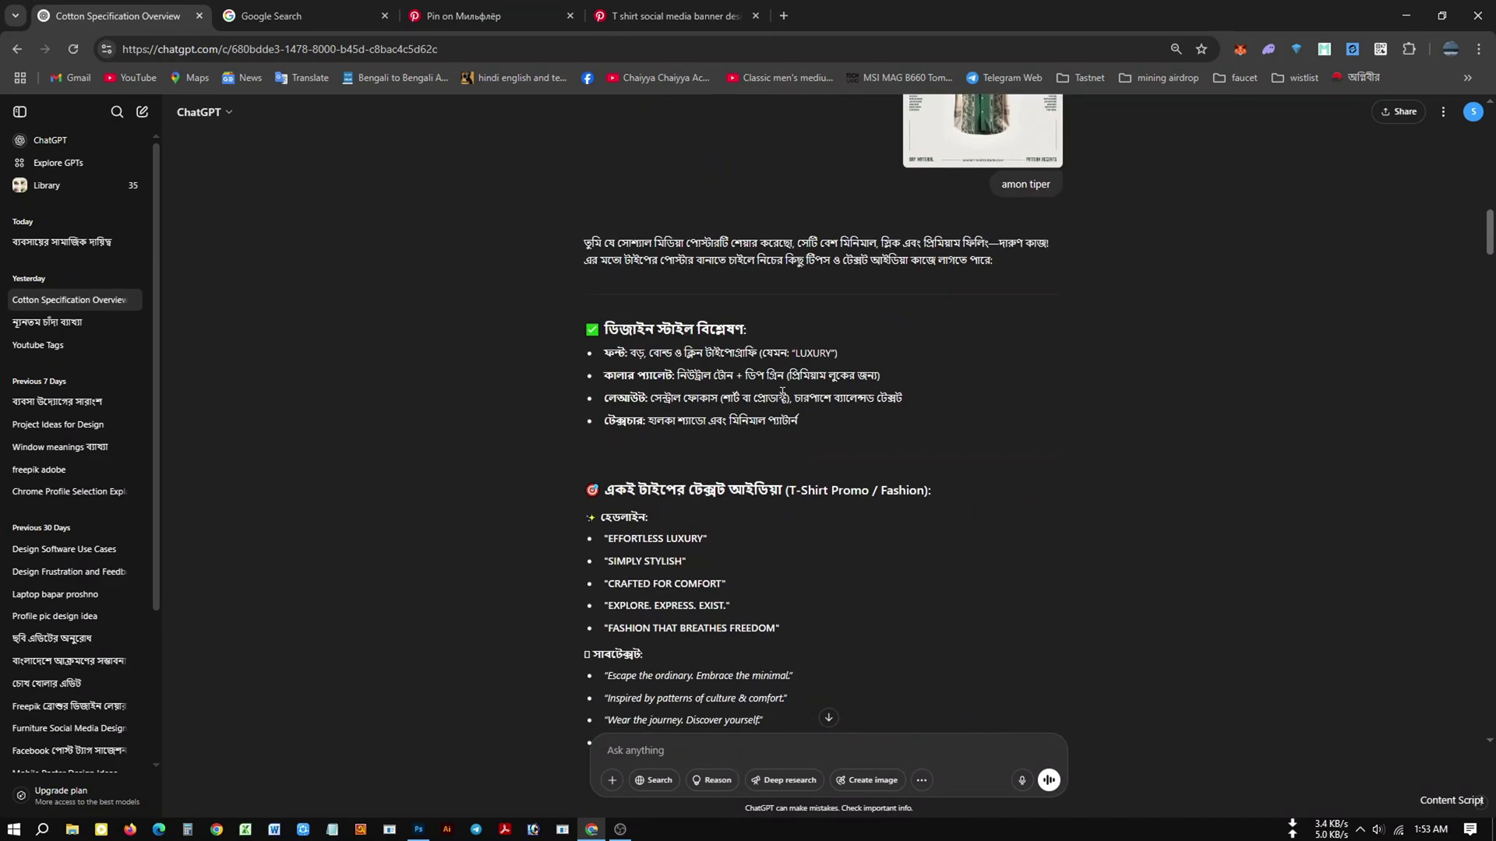
scroll(769, 362, "up", 2)
scroll(791, 345, "up", 8)
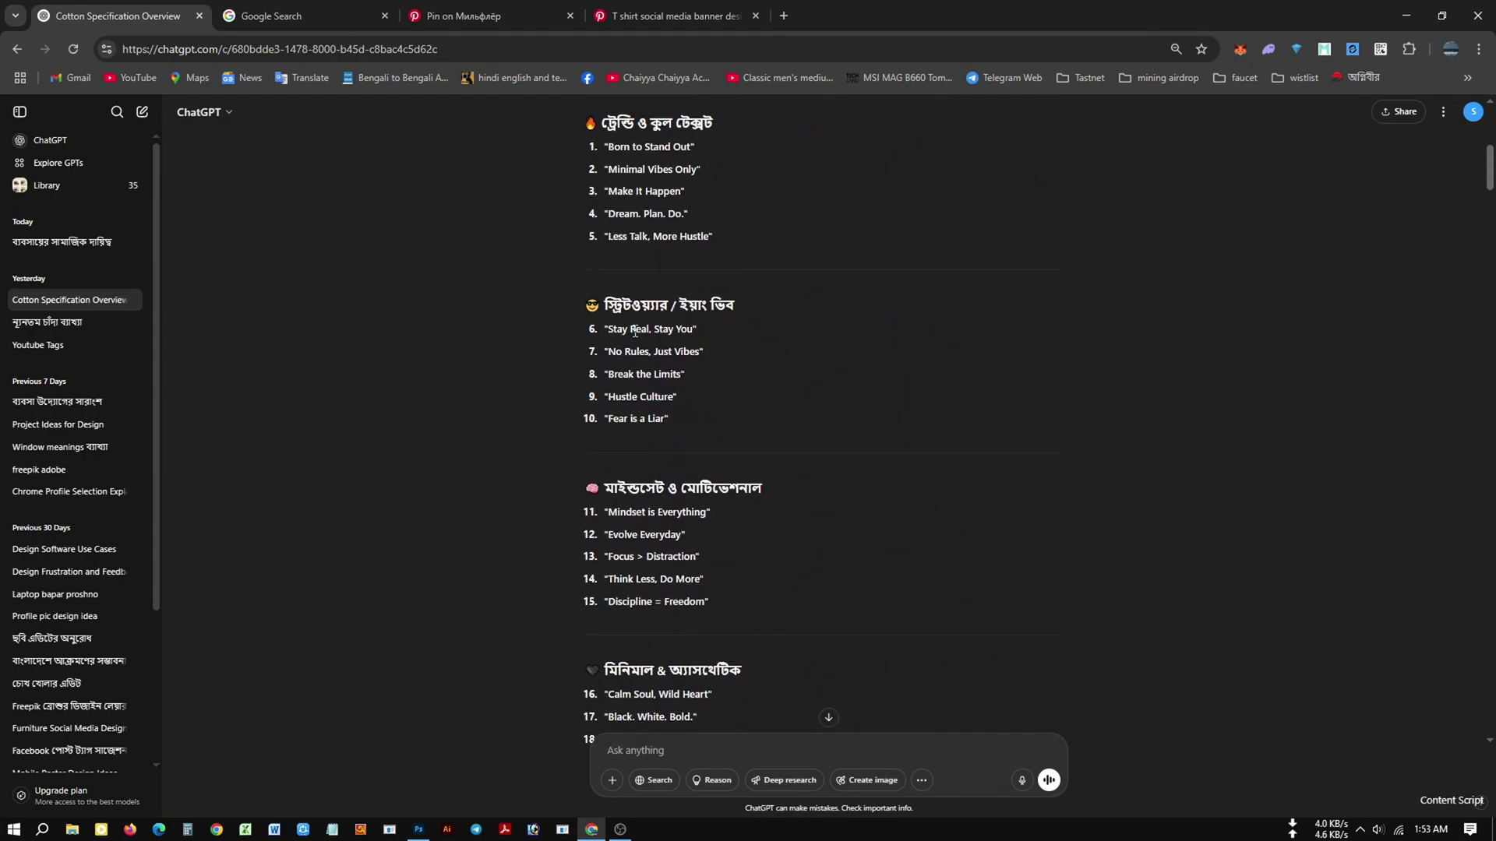
left_click_drag(607, 328, 675, 422)
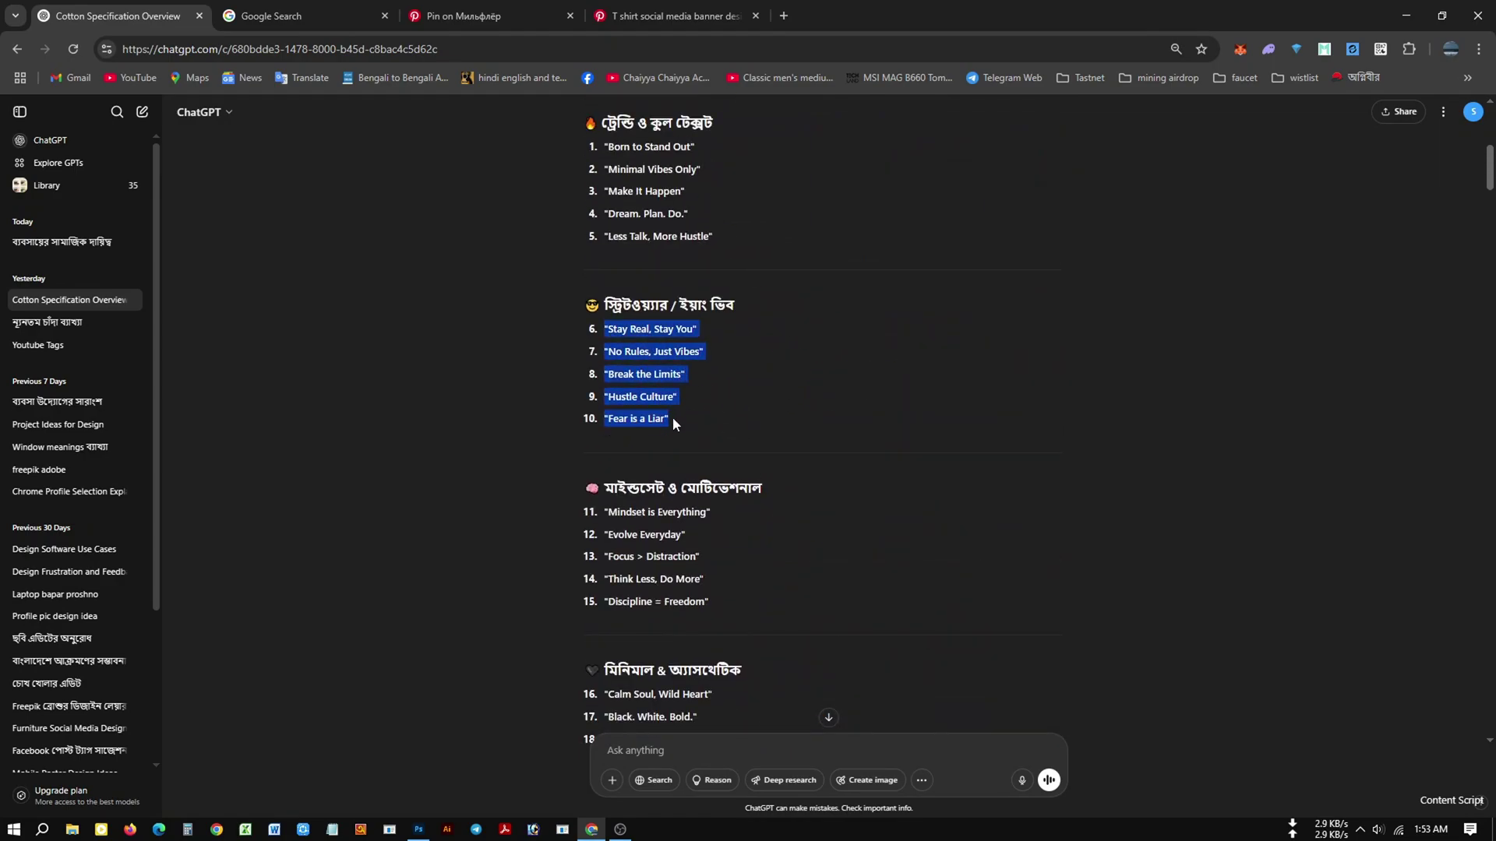
right_click(653, 367)
left_click(703, 389)
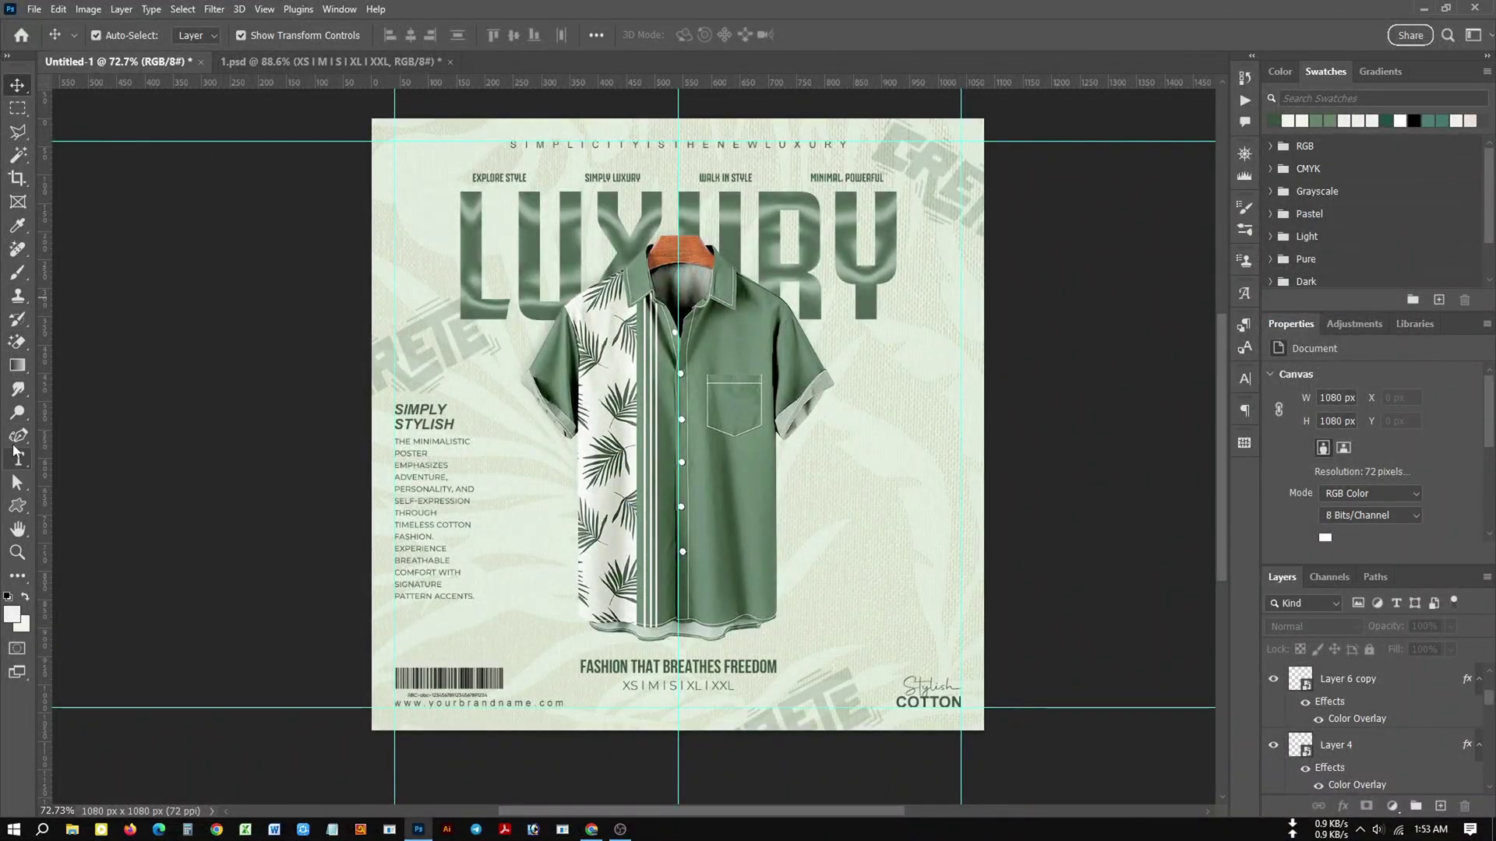
Paste the taglines as a new 16 pt dark green text layer.
left_click(17, 457)
left_click(889, 408)
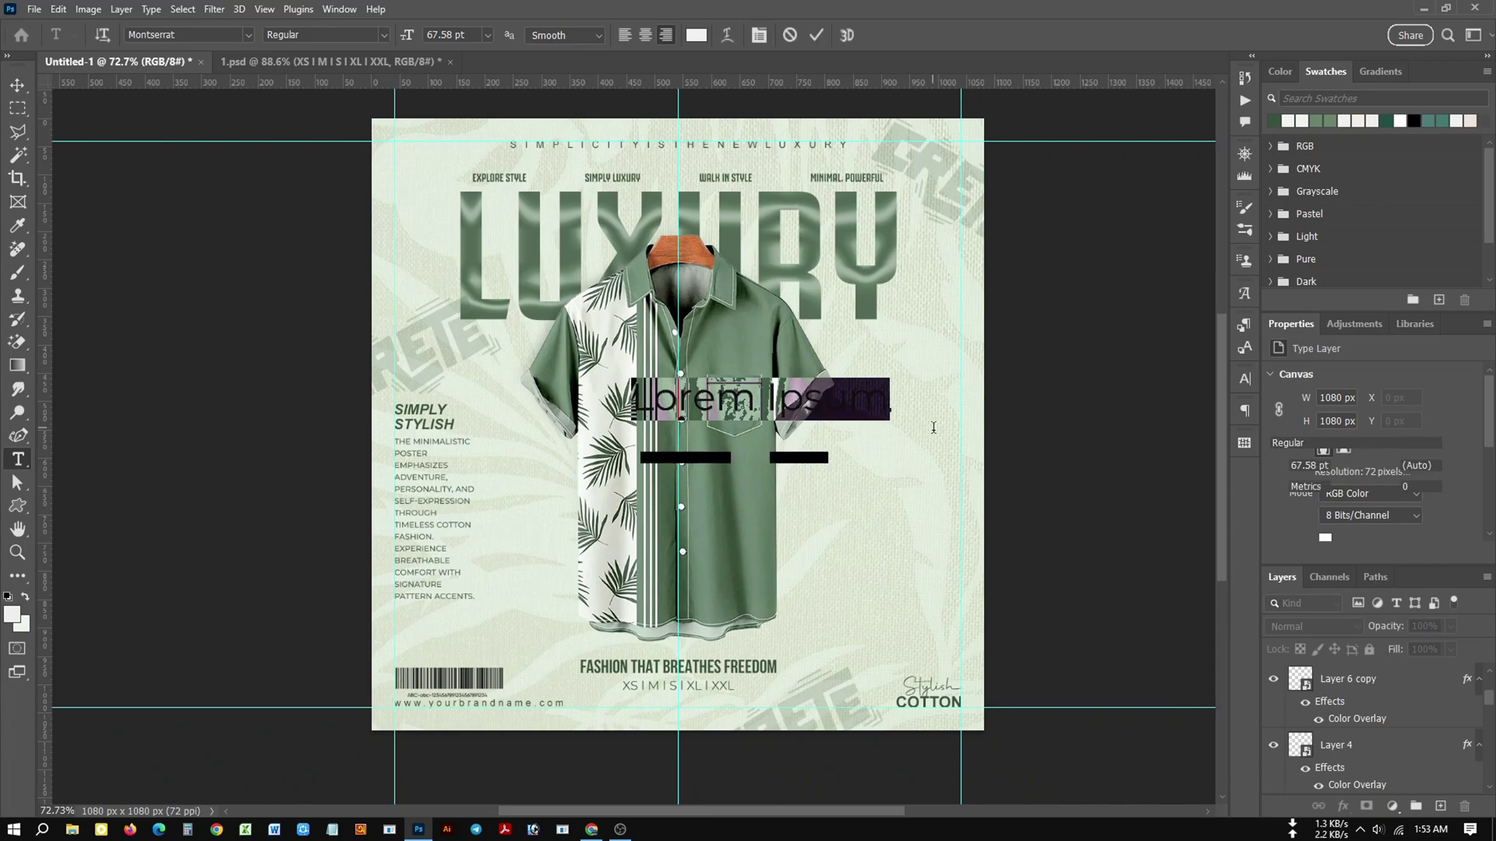
key("ctrl+v")
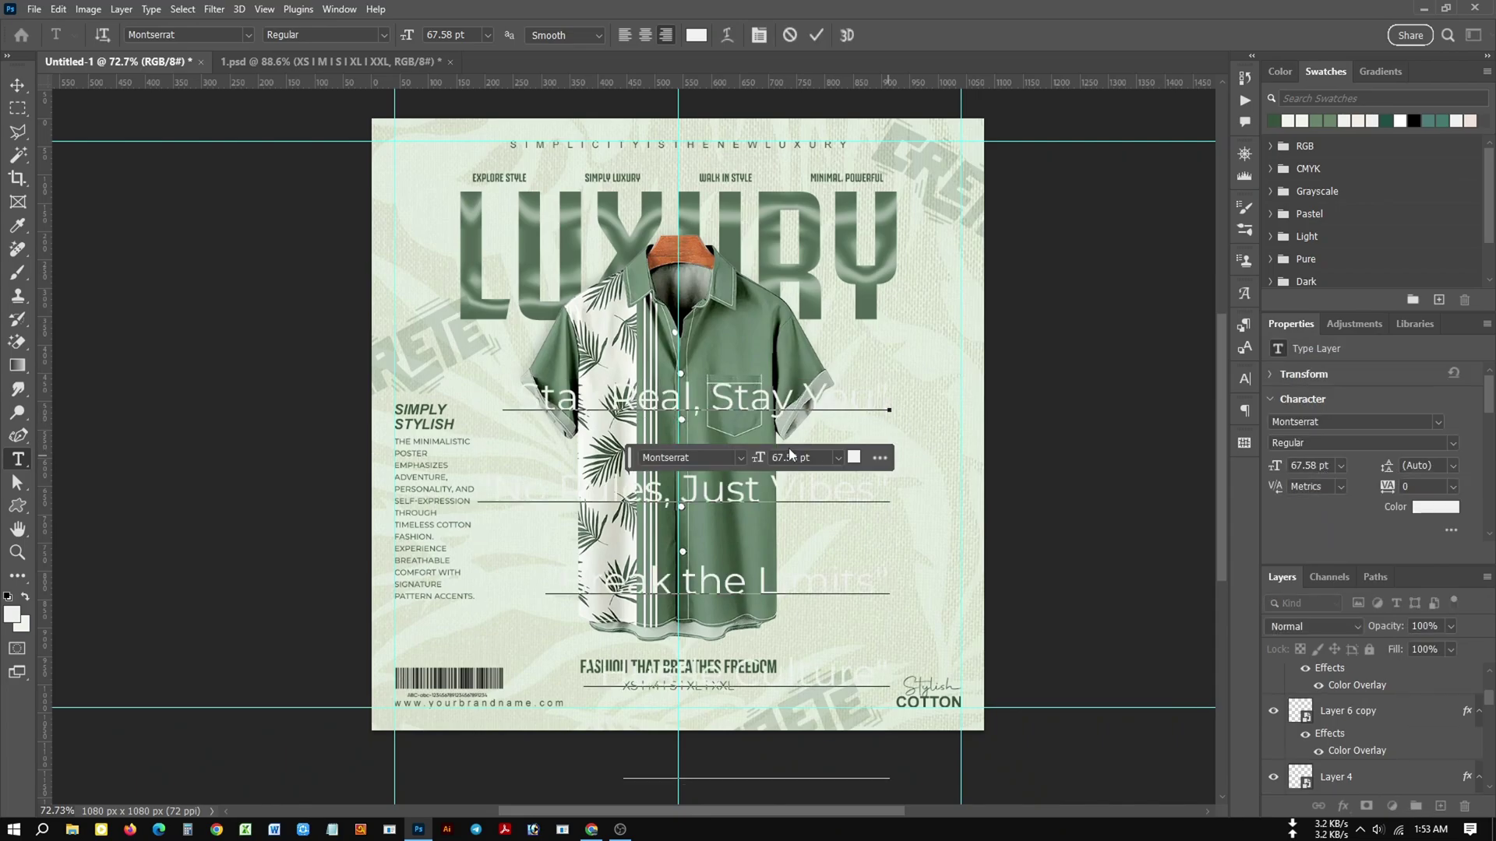
left_click(17, 84)
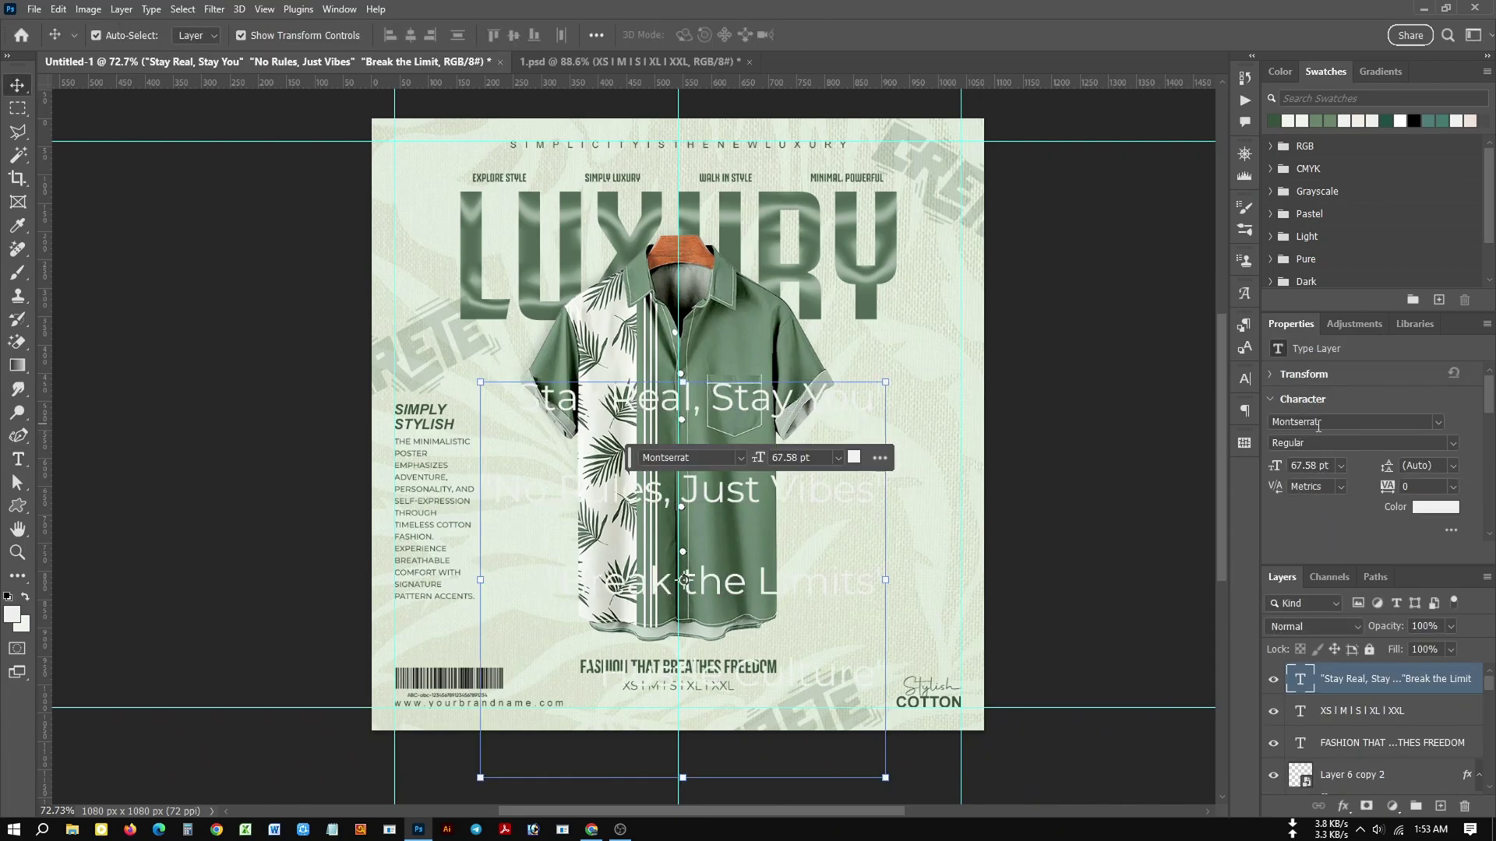
left_click(1339, 467)
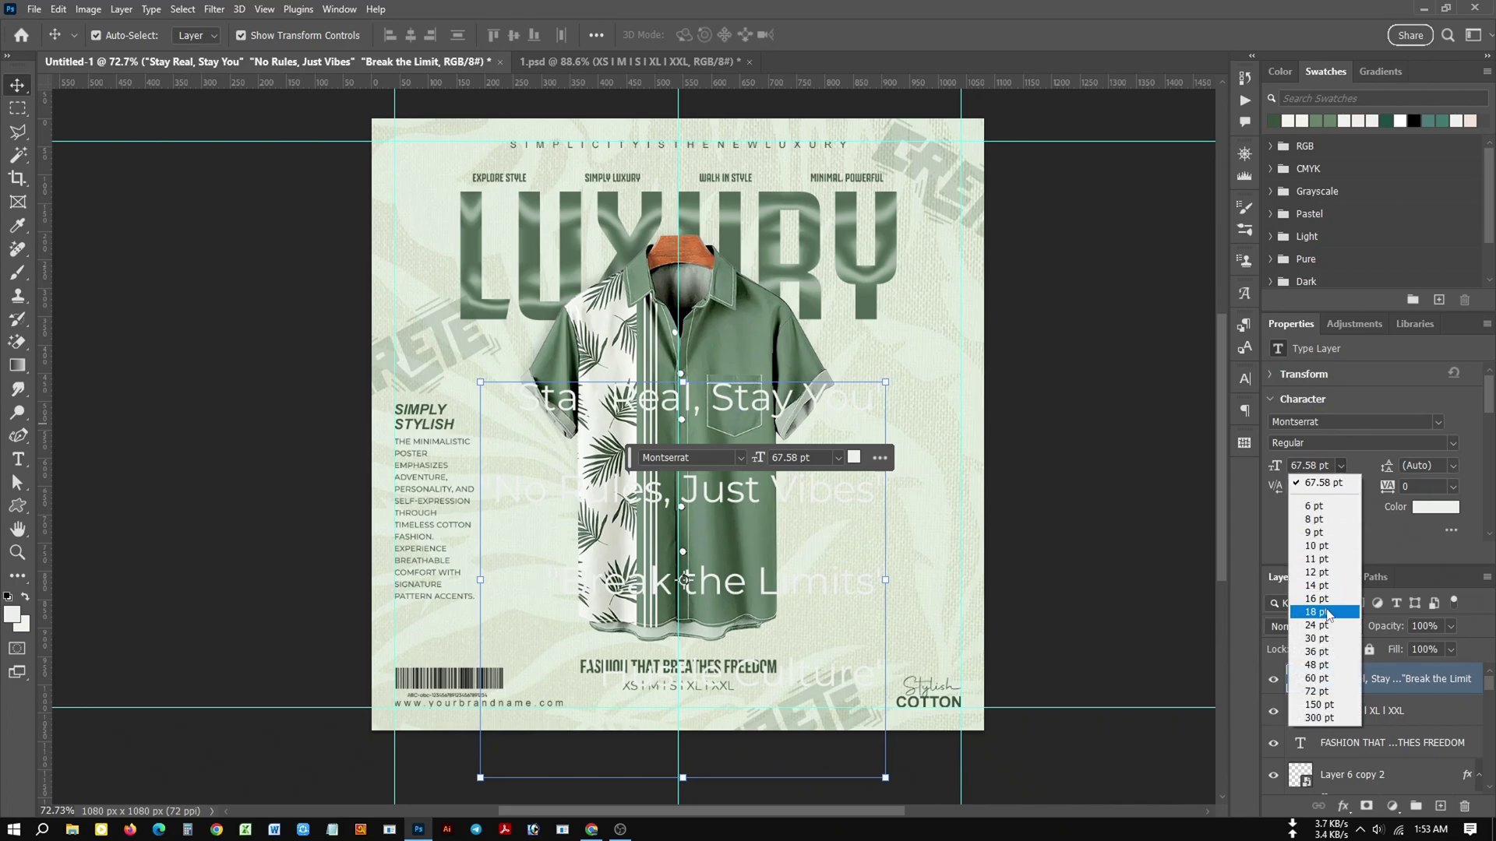
left_click(1325, 605)
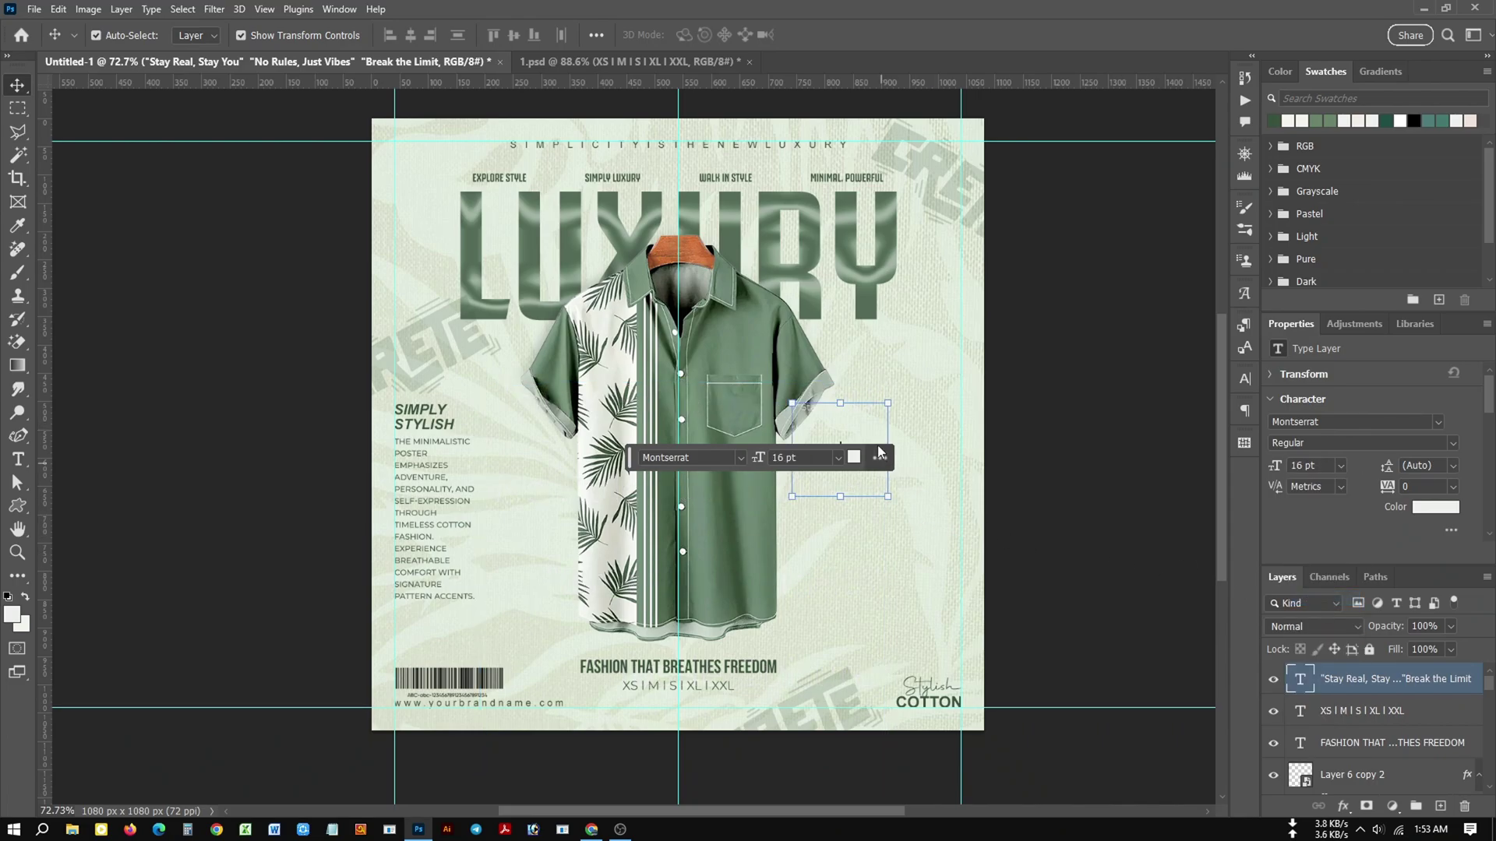
scroll(931, 461, "up", 1)
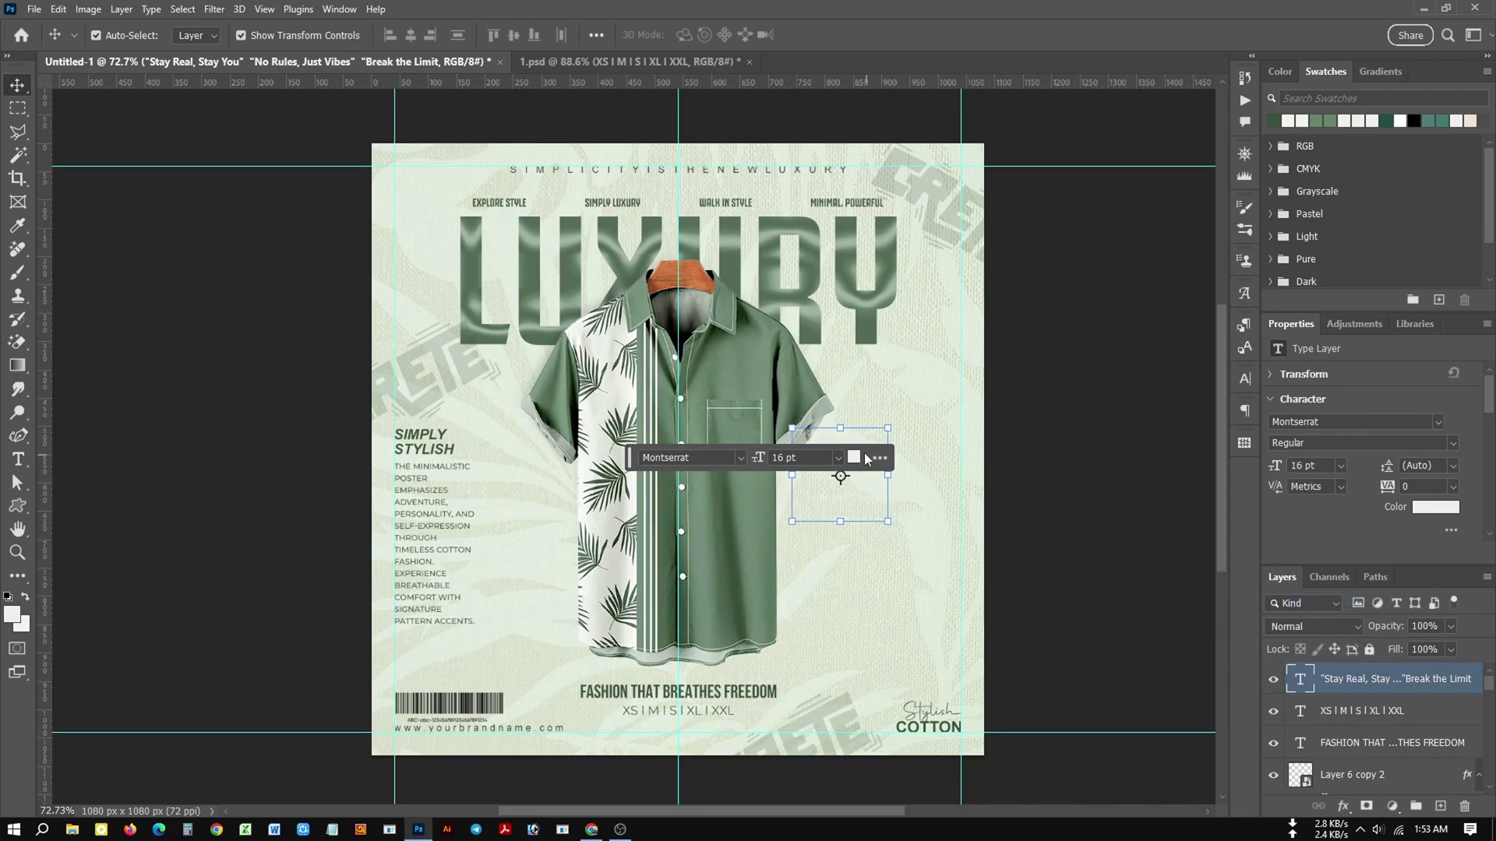
left_click(1274, 121)
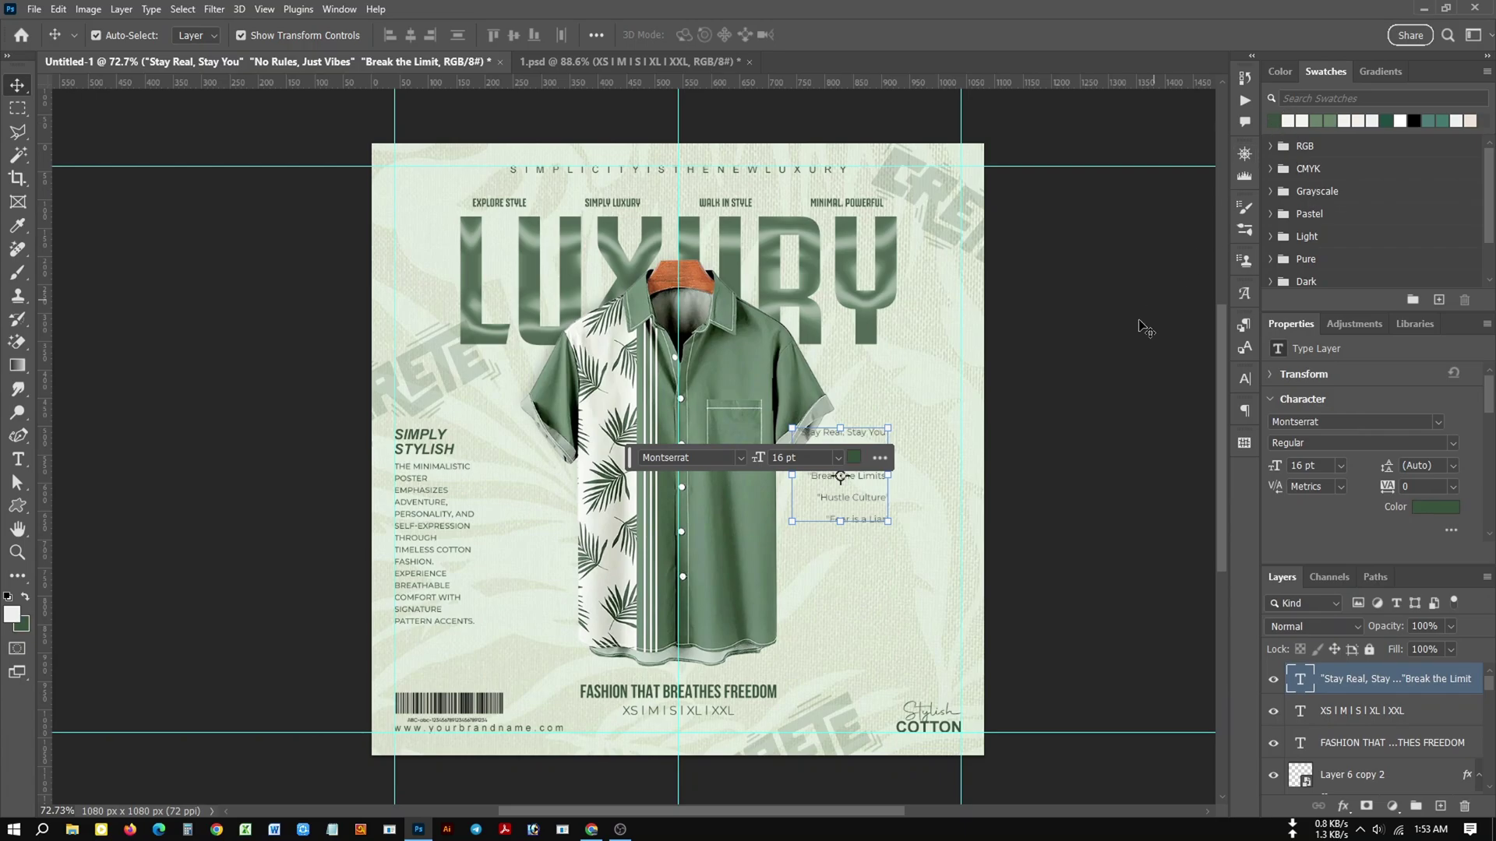
left_click(1124, 425)
Move the taglines block to the shirt's right and tighten its line spacing.
left_click_drag(854, 455, 927, 477)
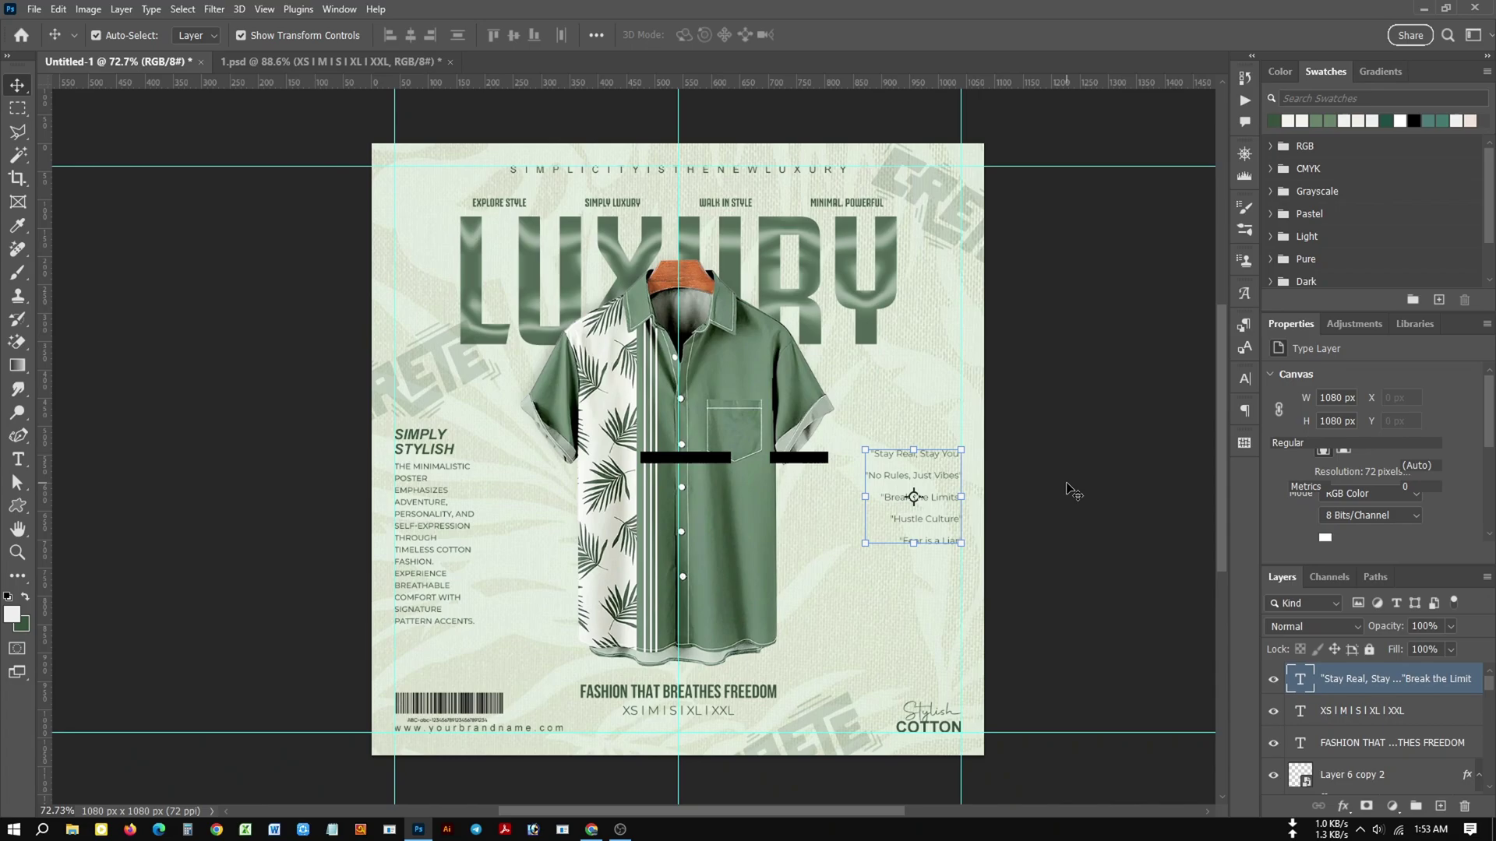
left_click(931, 477)
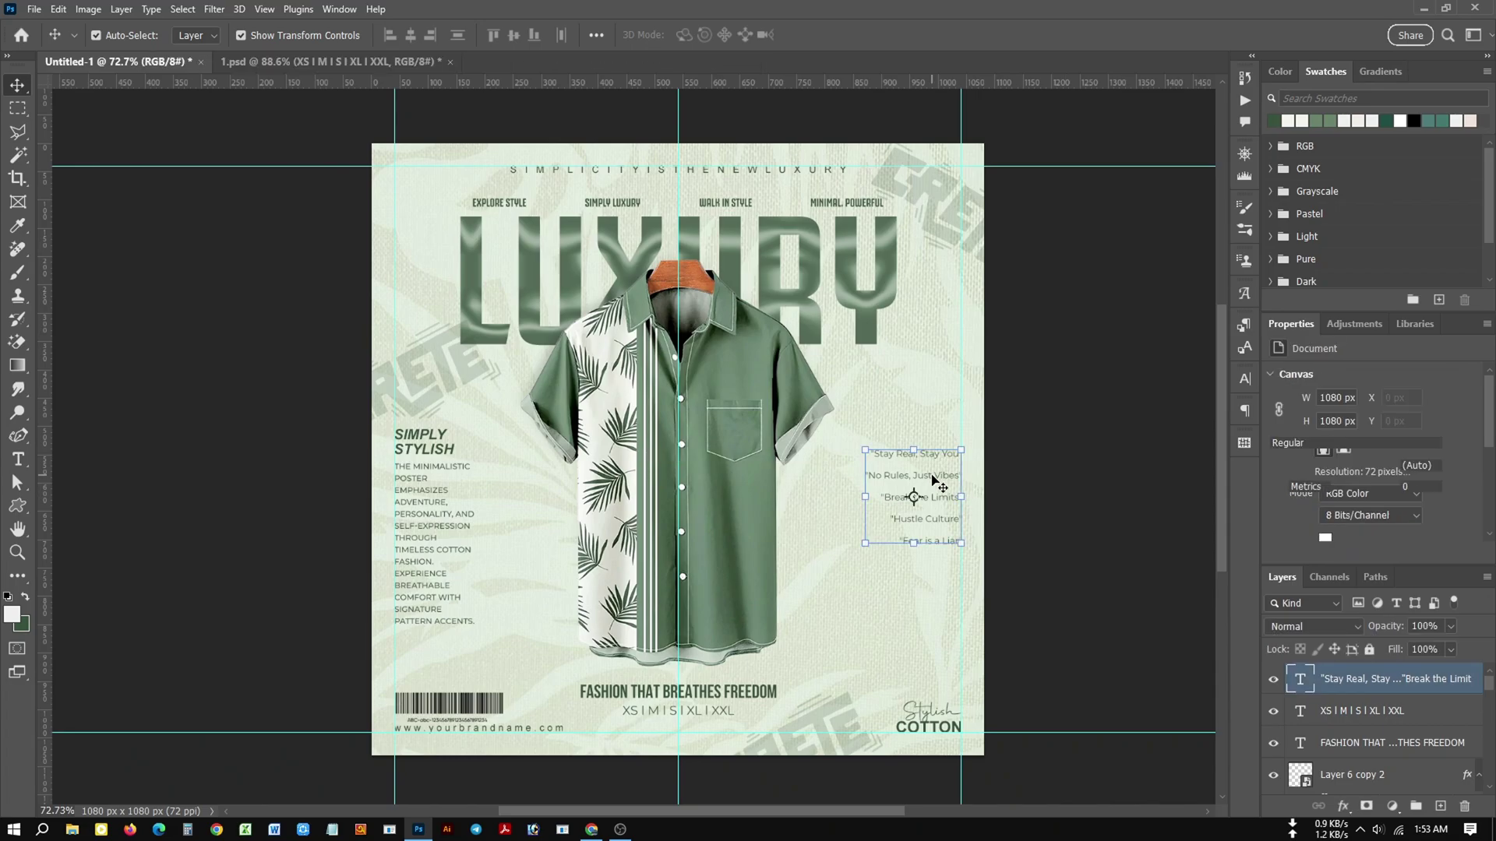
left_click(421, 561)
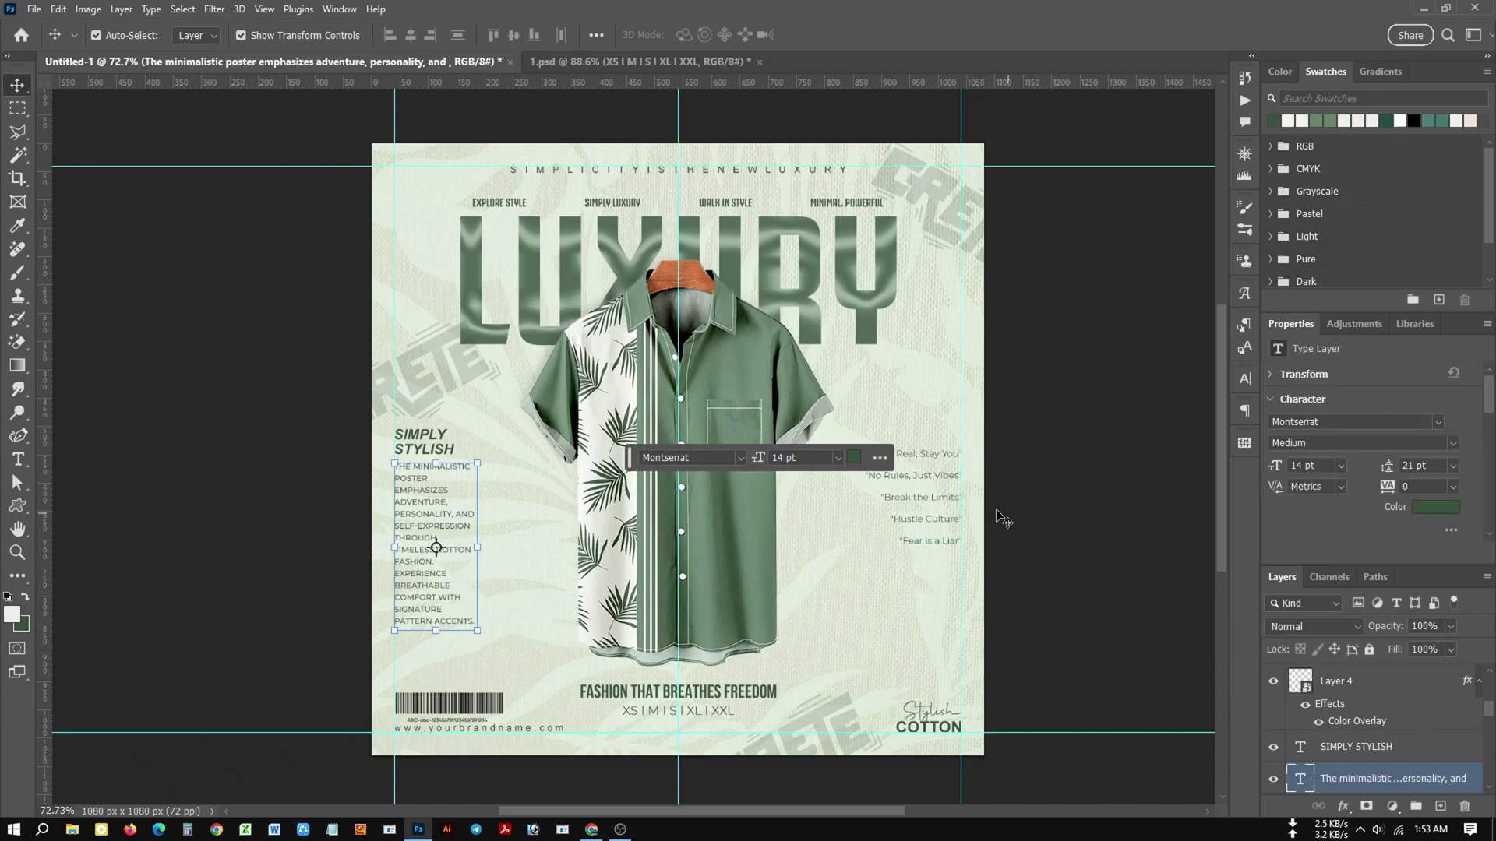
left_click(929, 499)
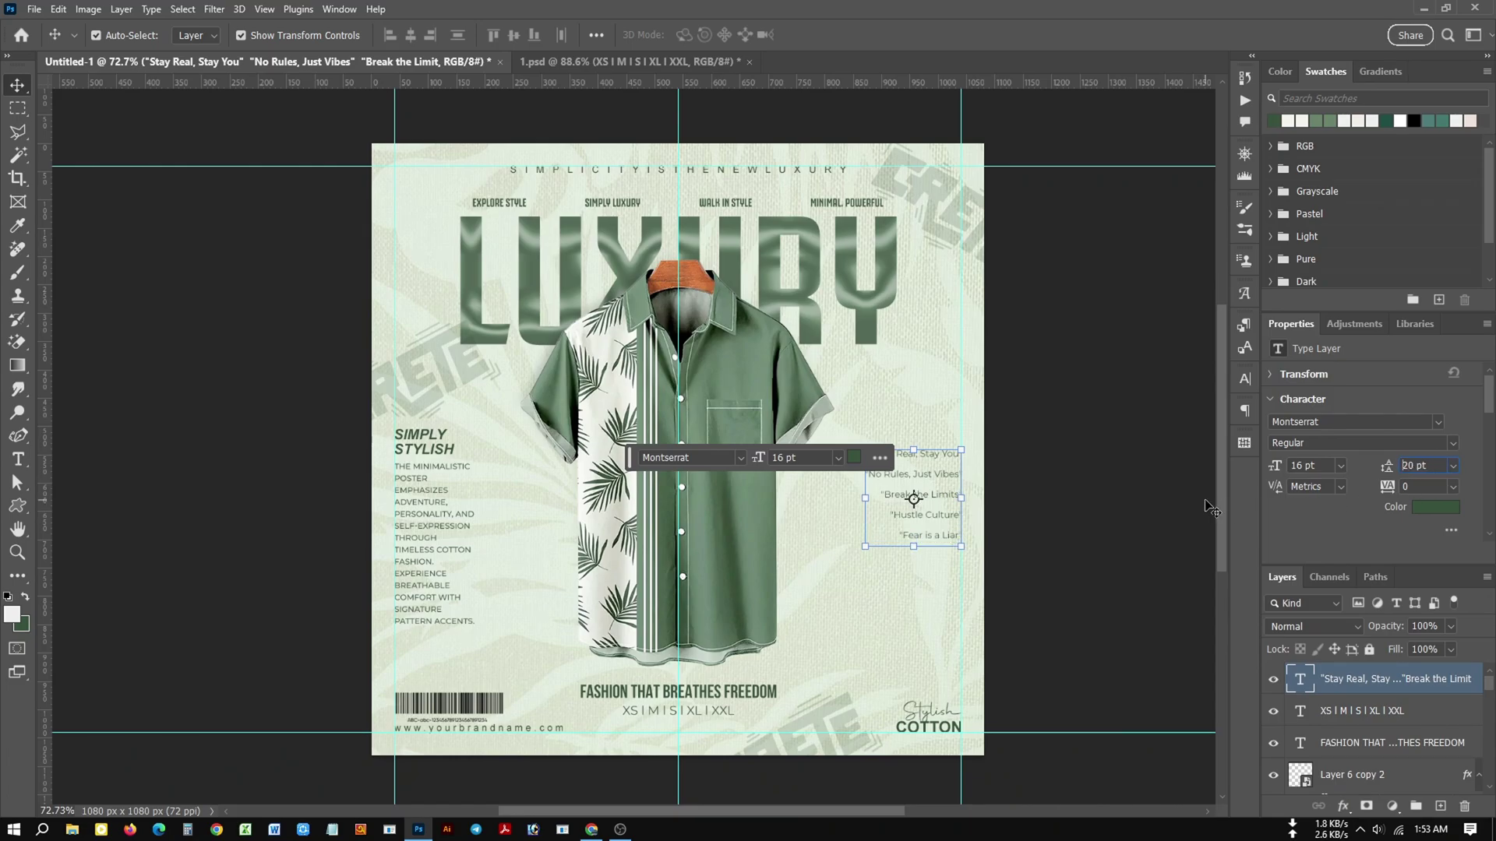
key("Down")
key("Down")
key("Down")
key("Down")
key("Down")
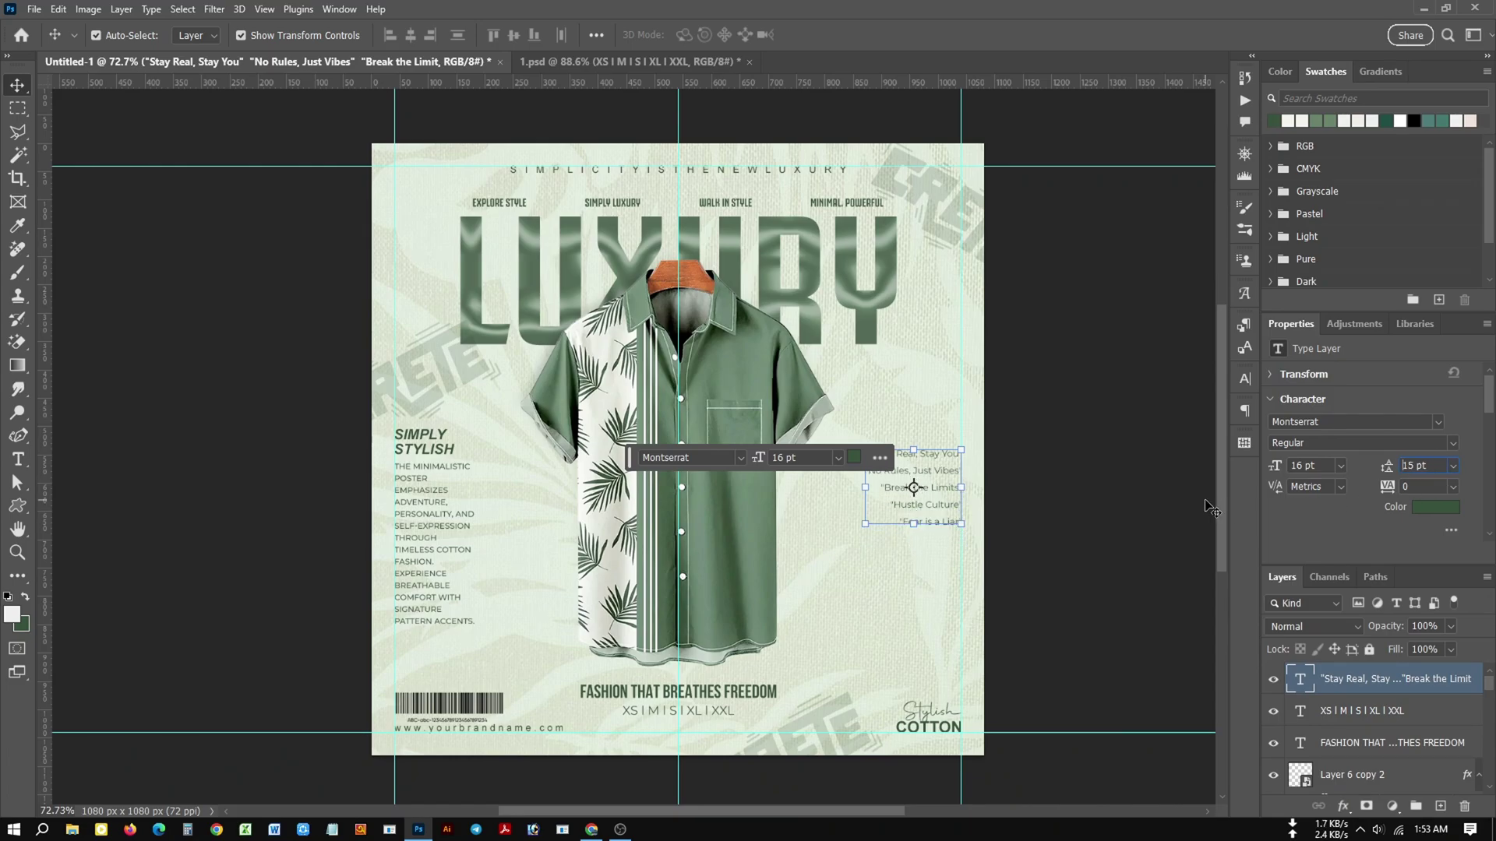
key("Down")
key("Down")
key("Down")
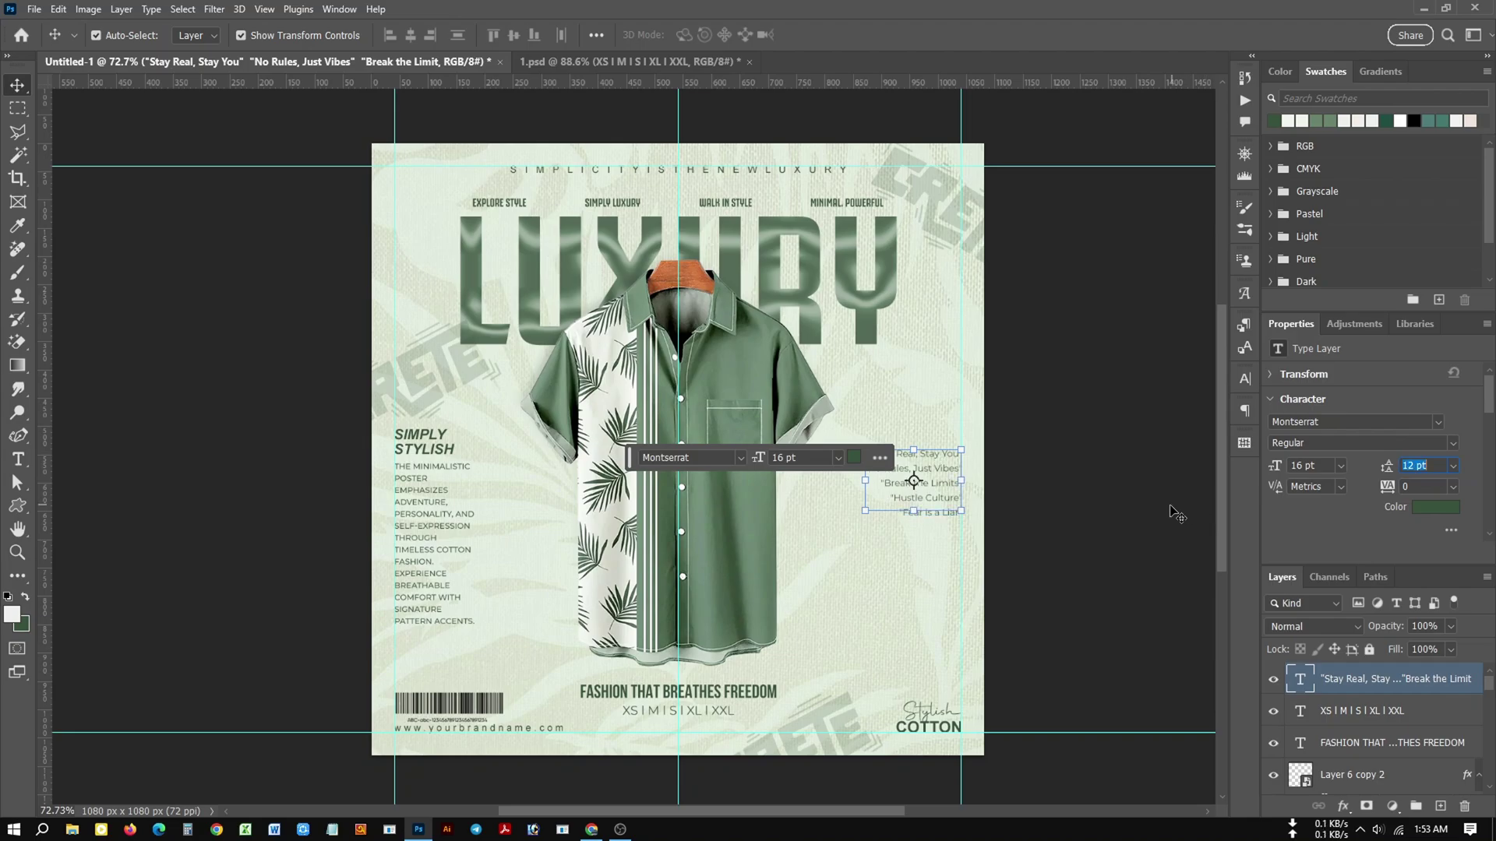
left_click(1176, 514)
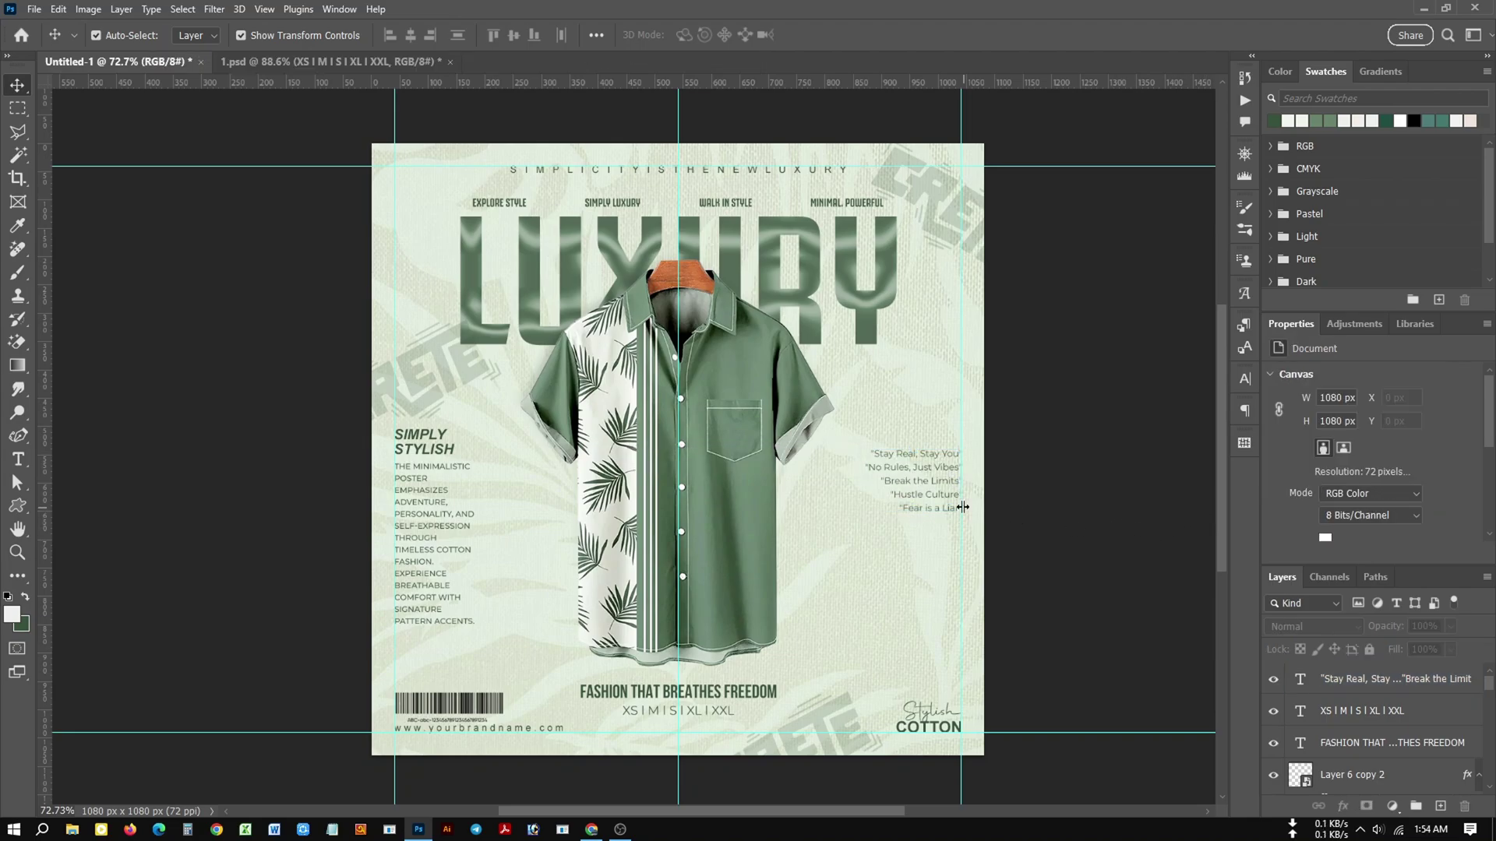
Reposition the quotes block lower and slightly right on the poster.
mouse_move(948, 497)
left_mouse_down()
mouse_move(944, 555)
mouse_move(890, 556)
mouse_move(900, 537)
mouse_move(937, 537)
left_mouse_up()
left_click(1037, 528)
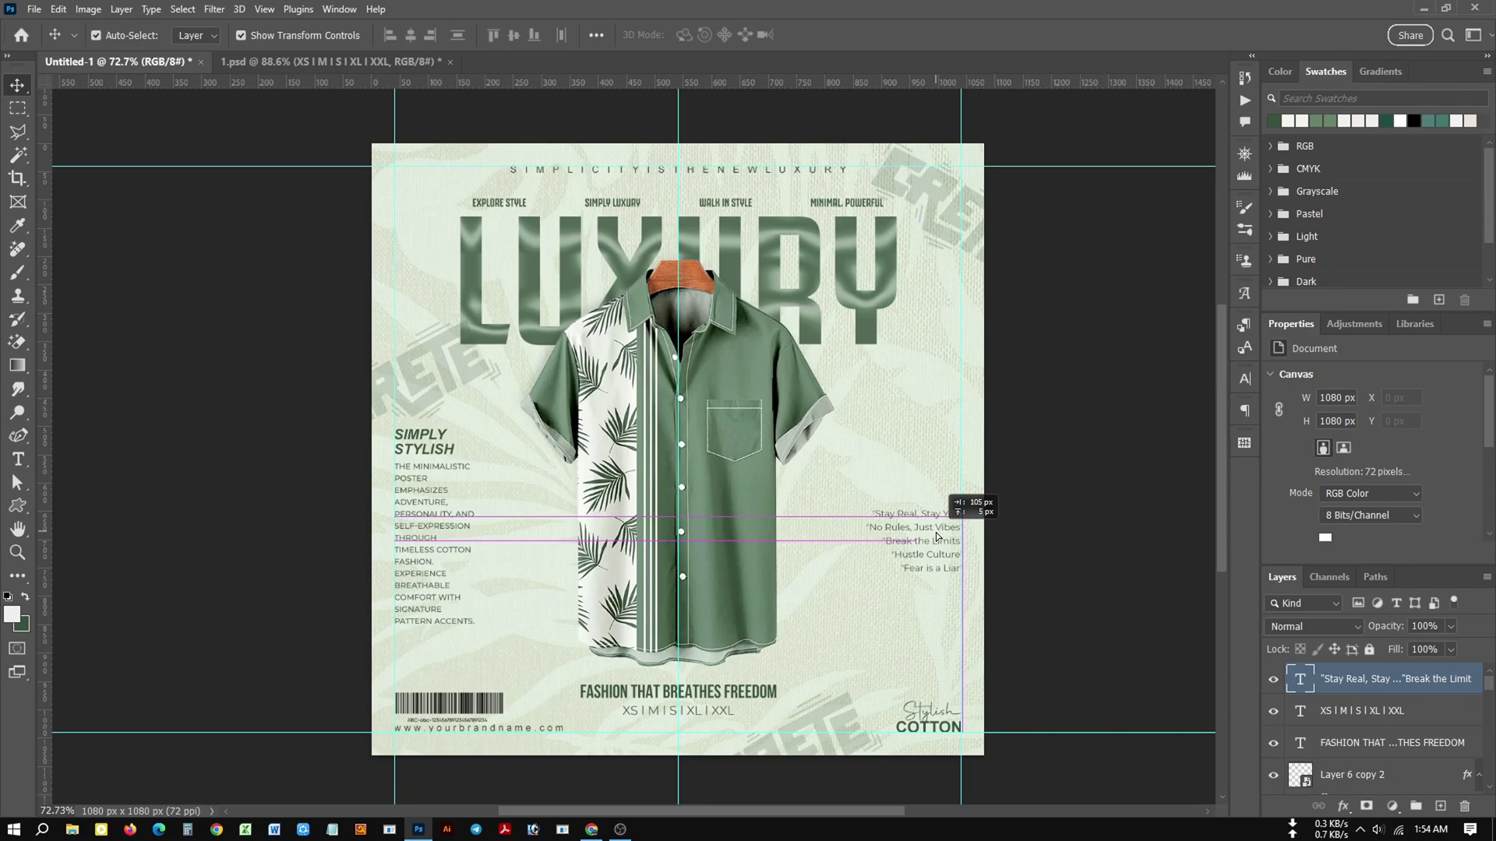
left_click(1039, 574)
left_click(951, 548)
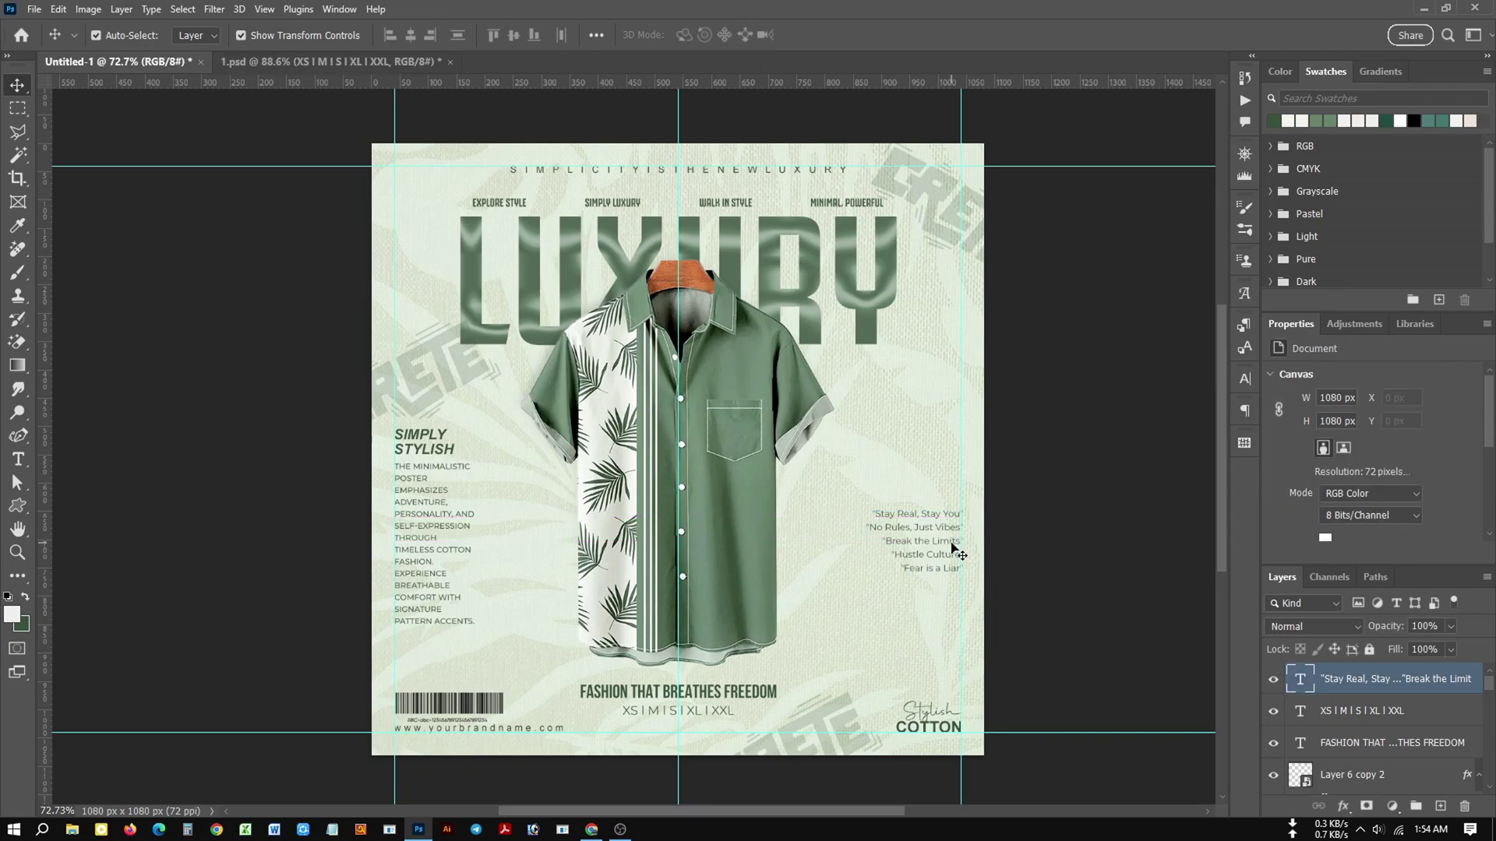
left_click(1035, 554)
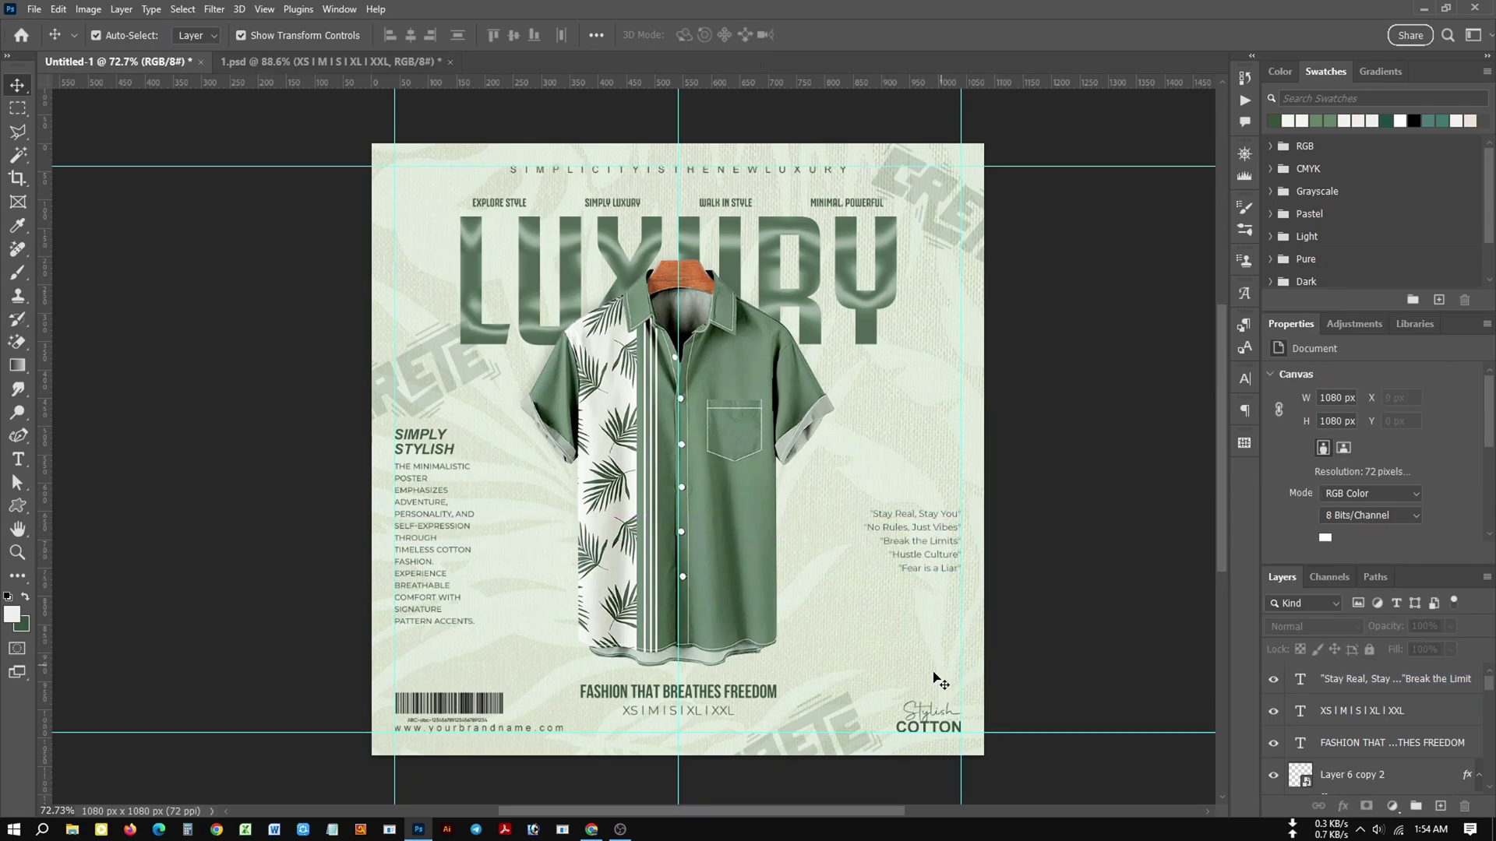
Alt-drag a copy of SIMPLY STYLISH above the quotes and right-align it.
left_click(428, 459)
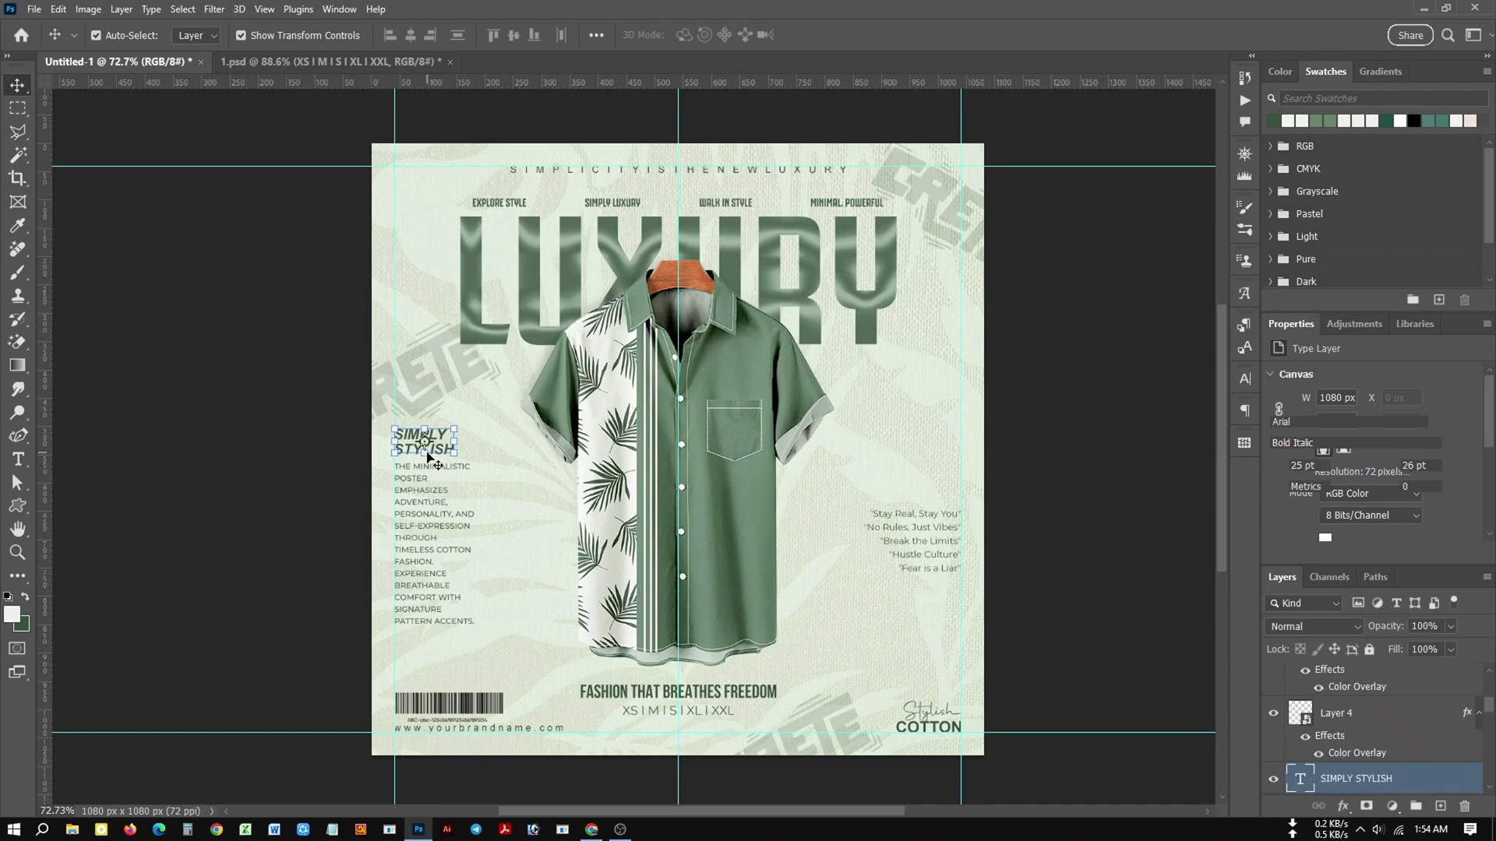
left_click_drag(429, 460, 945, 504)
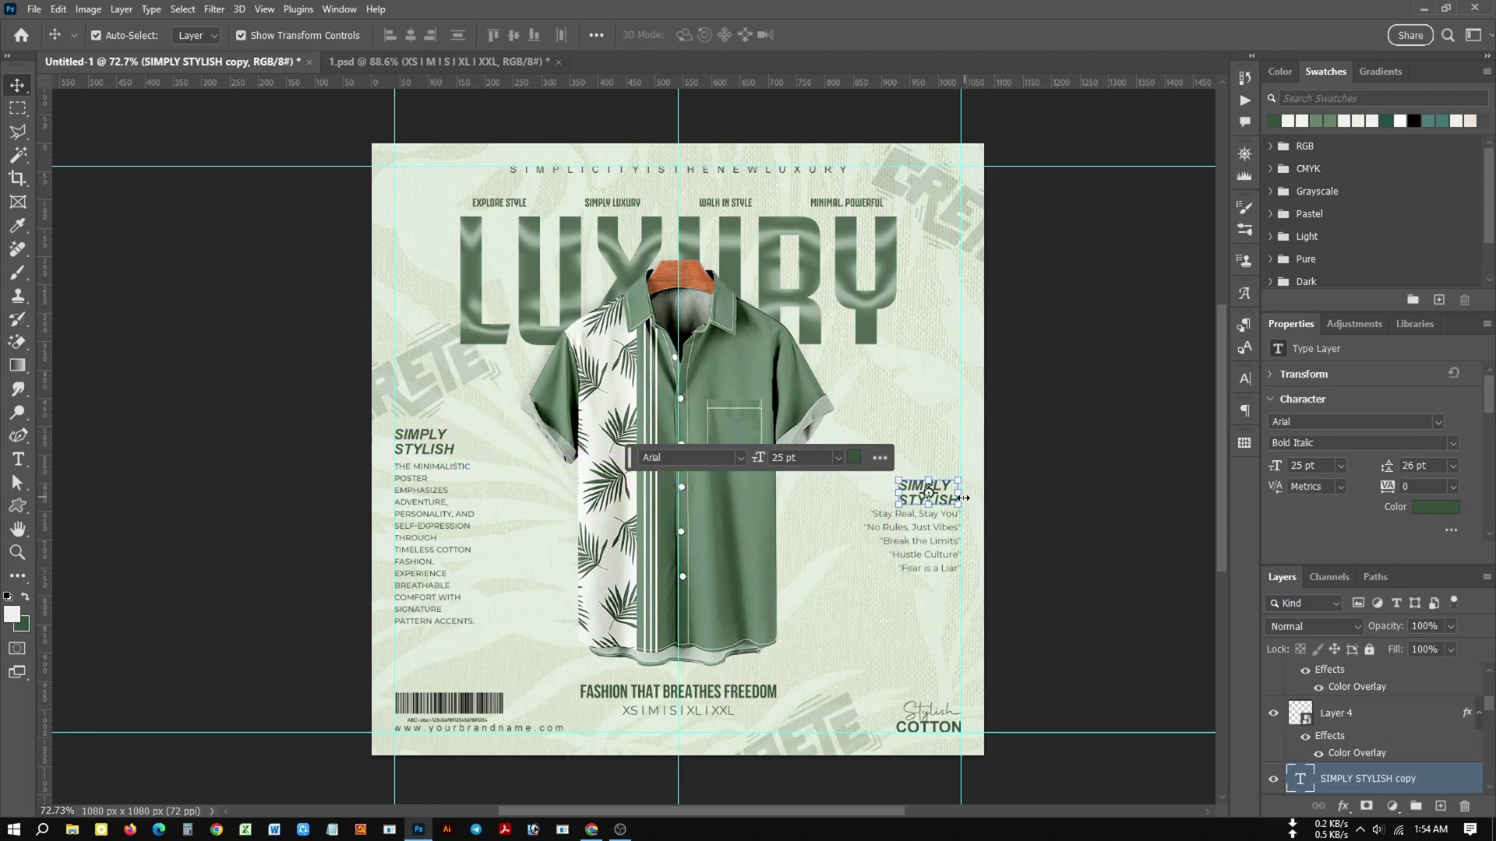
left_click(1245, 415)
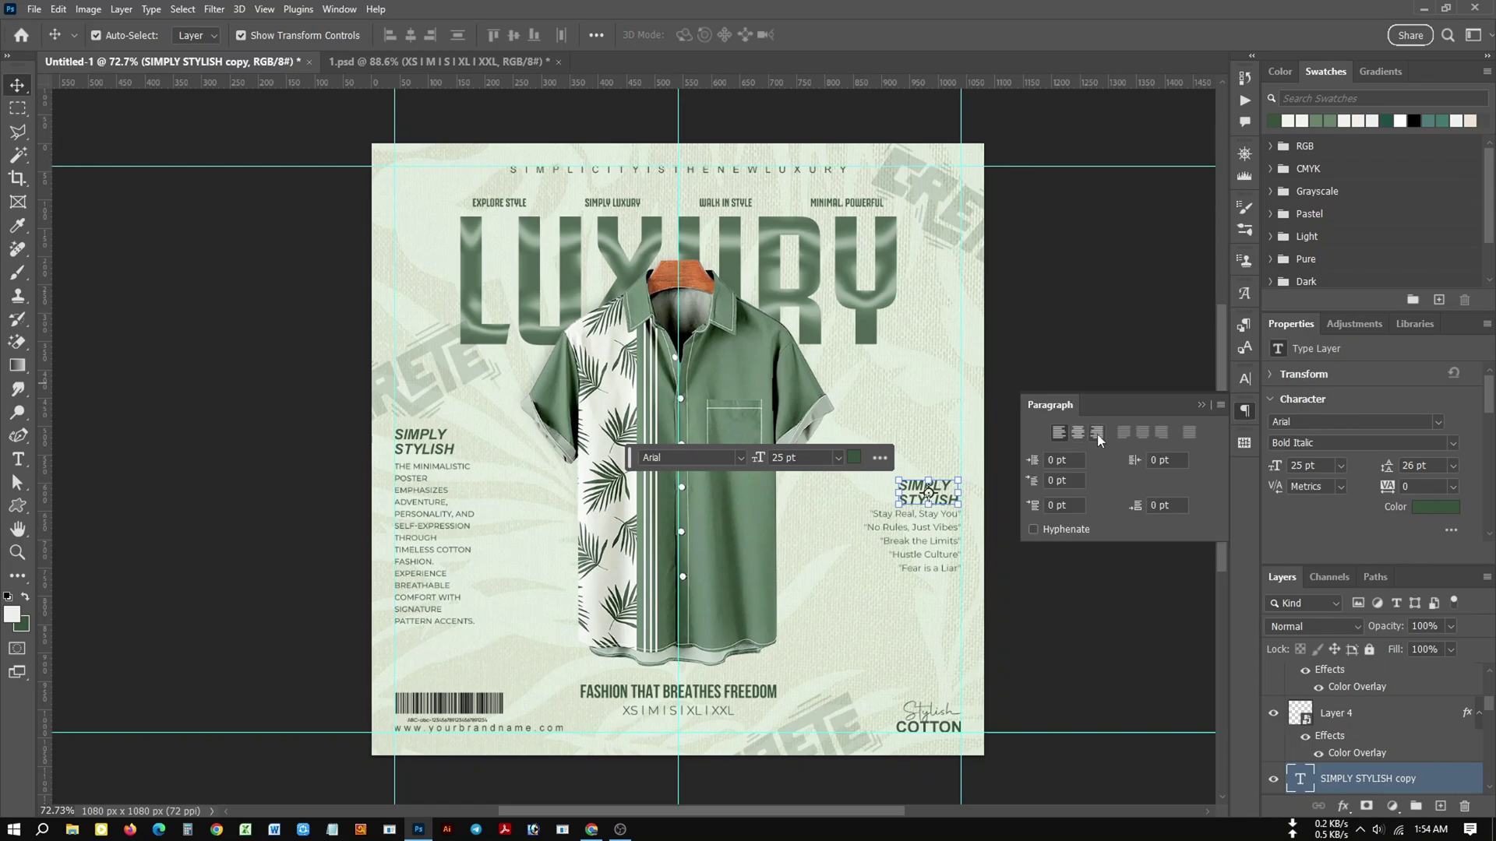
left_click(1097, 433)
left_click(1161, 450)
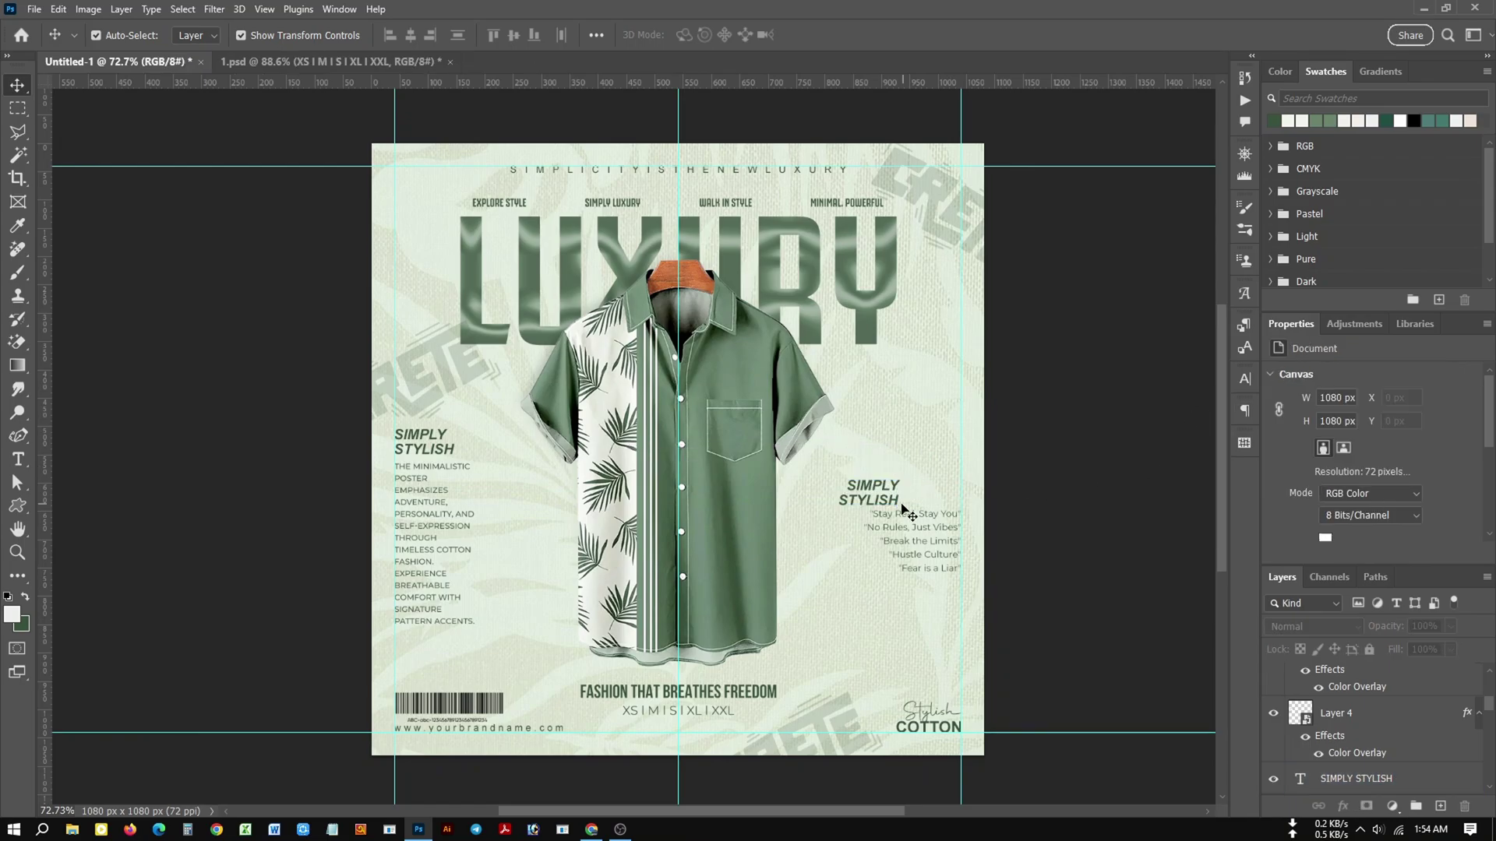
left_click_drag(885, 502, 944, 502)
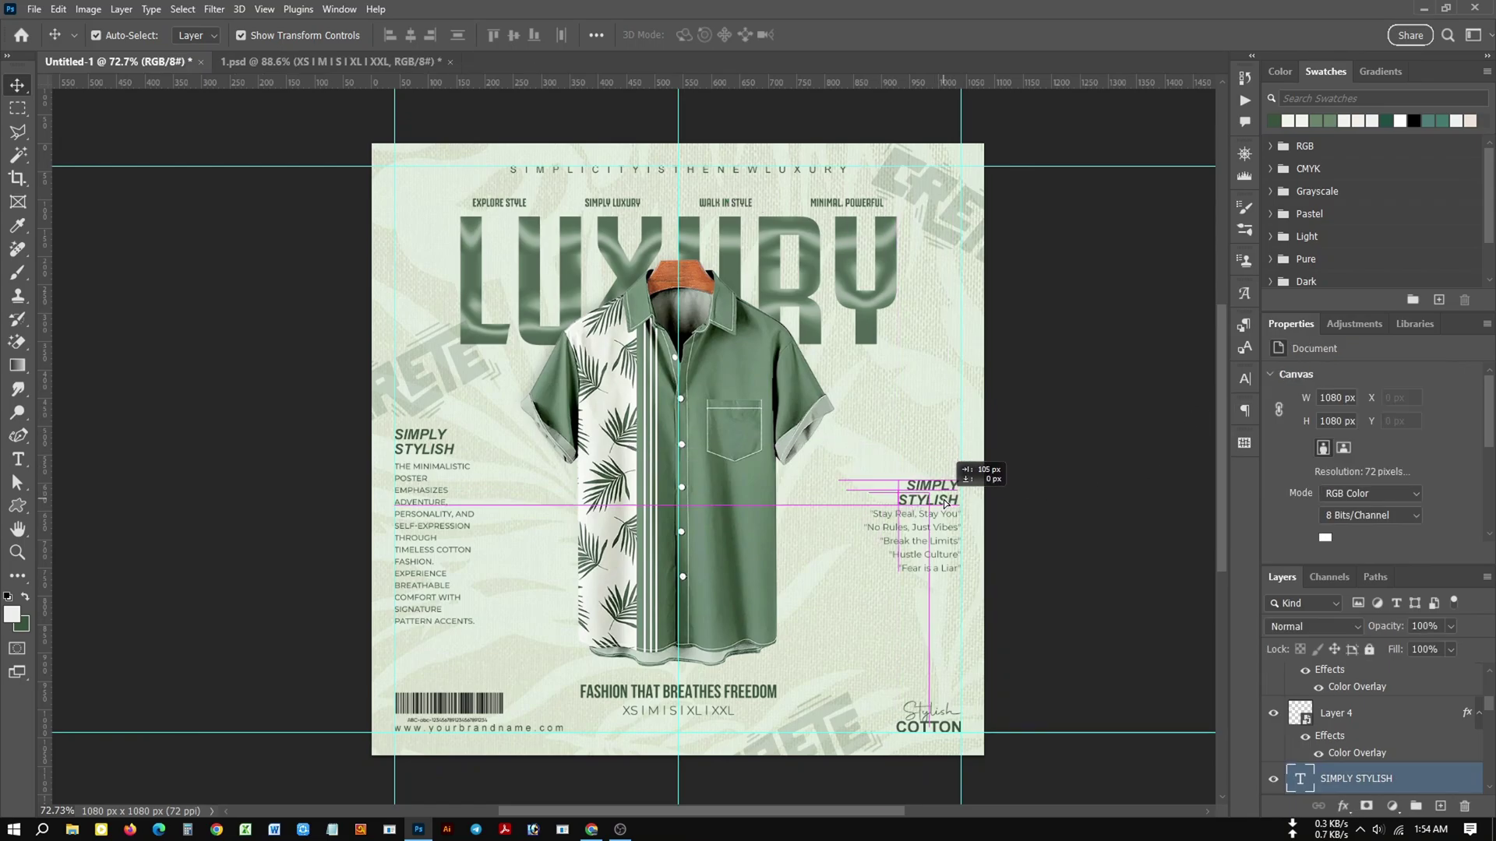
left_click(1044, 506)
Nudge the heading and quotes together into final alignment and fit the poster in view.
scroll(952, 510, "up", 3)
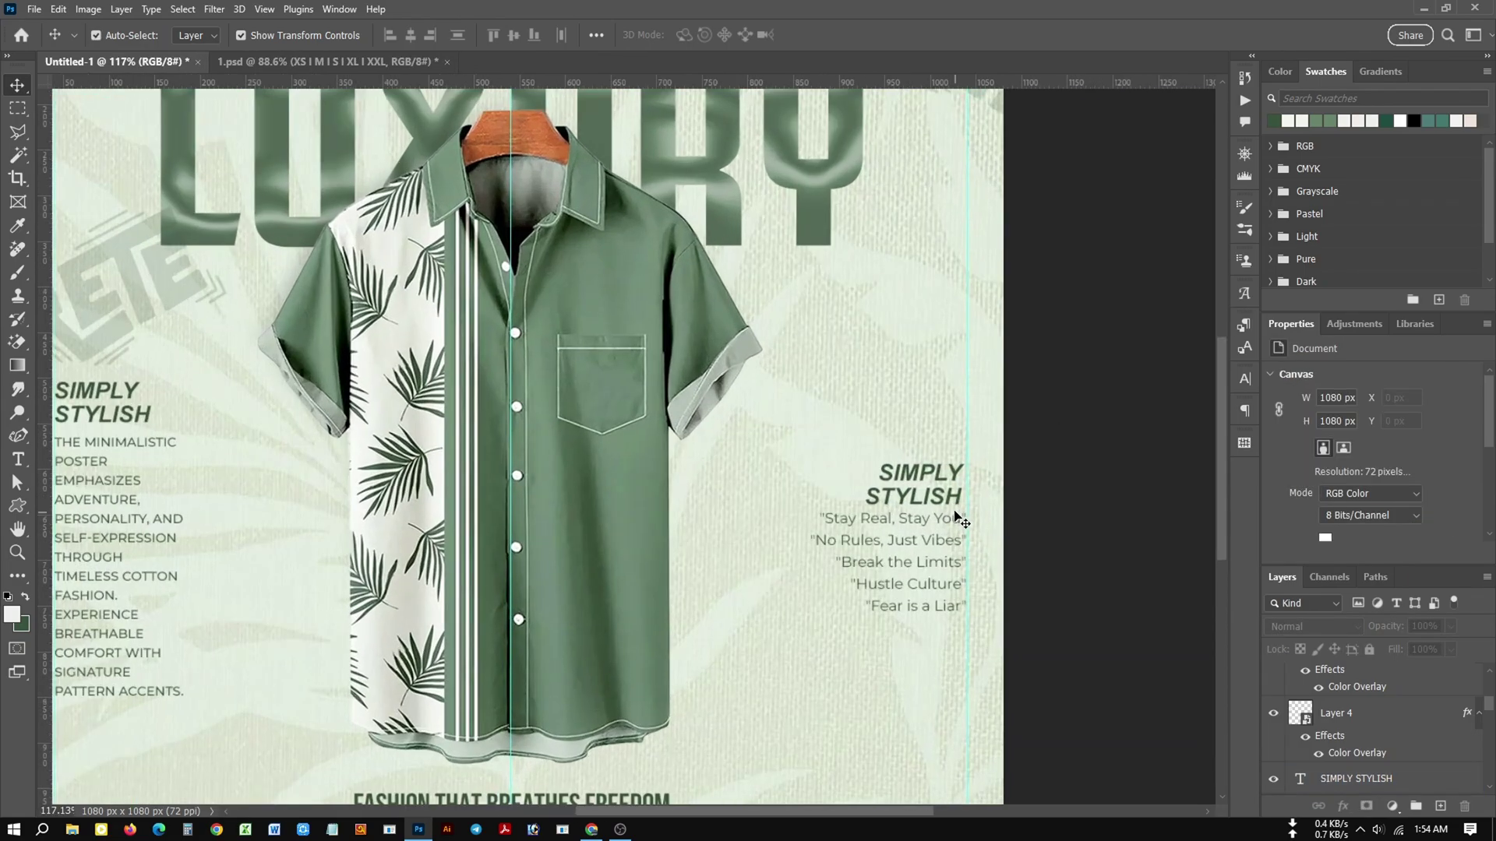
left_click(923, 487)
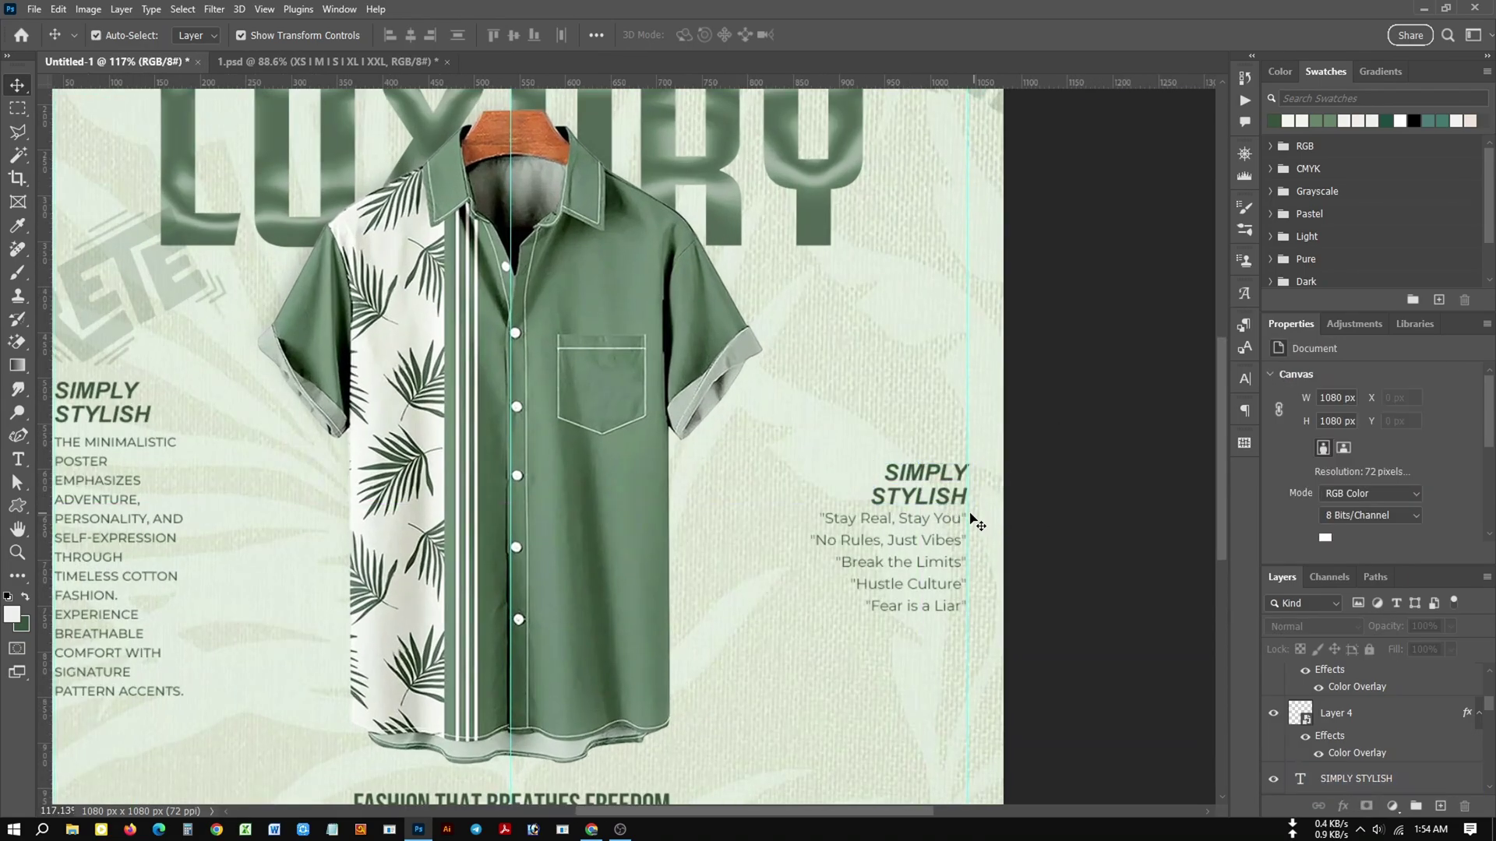
left_click(949, 526, "shift")
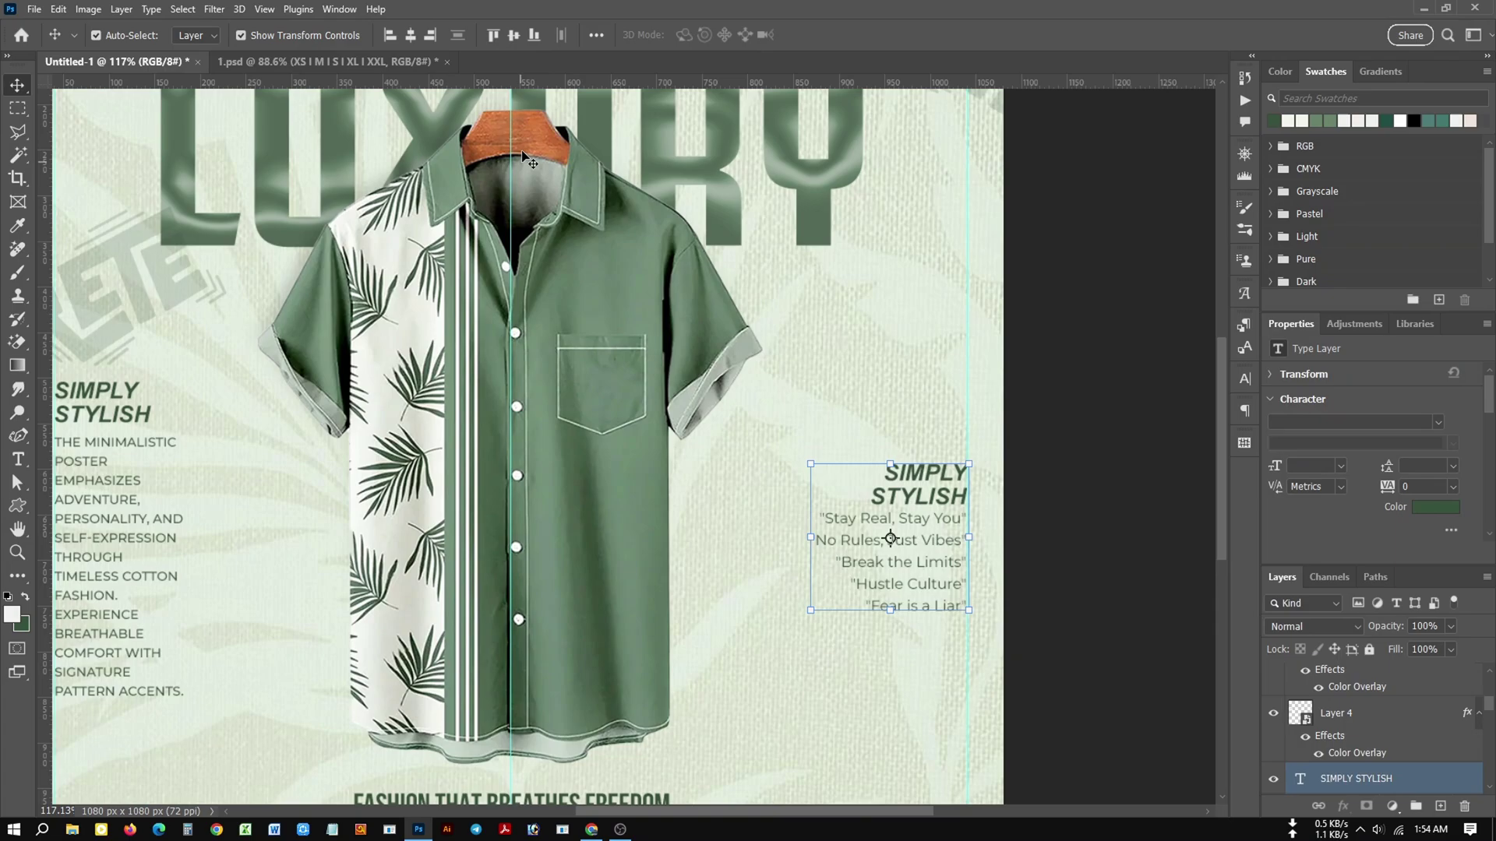
key("Right")
key("Right")
key("Right")
key("Right")
key("Right")
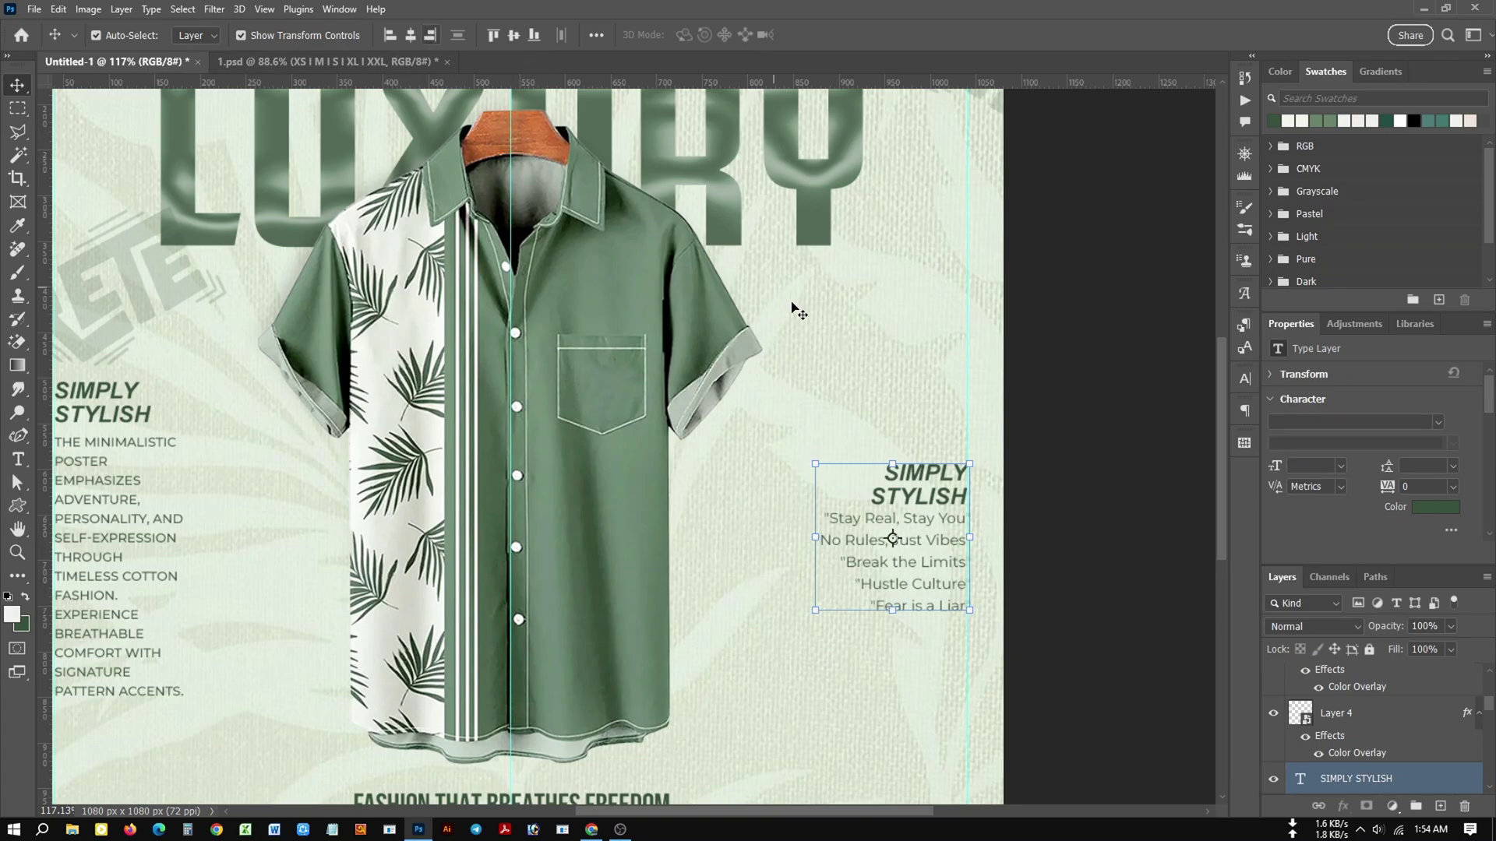
key("Left")
key("Left")
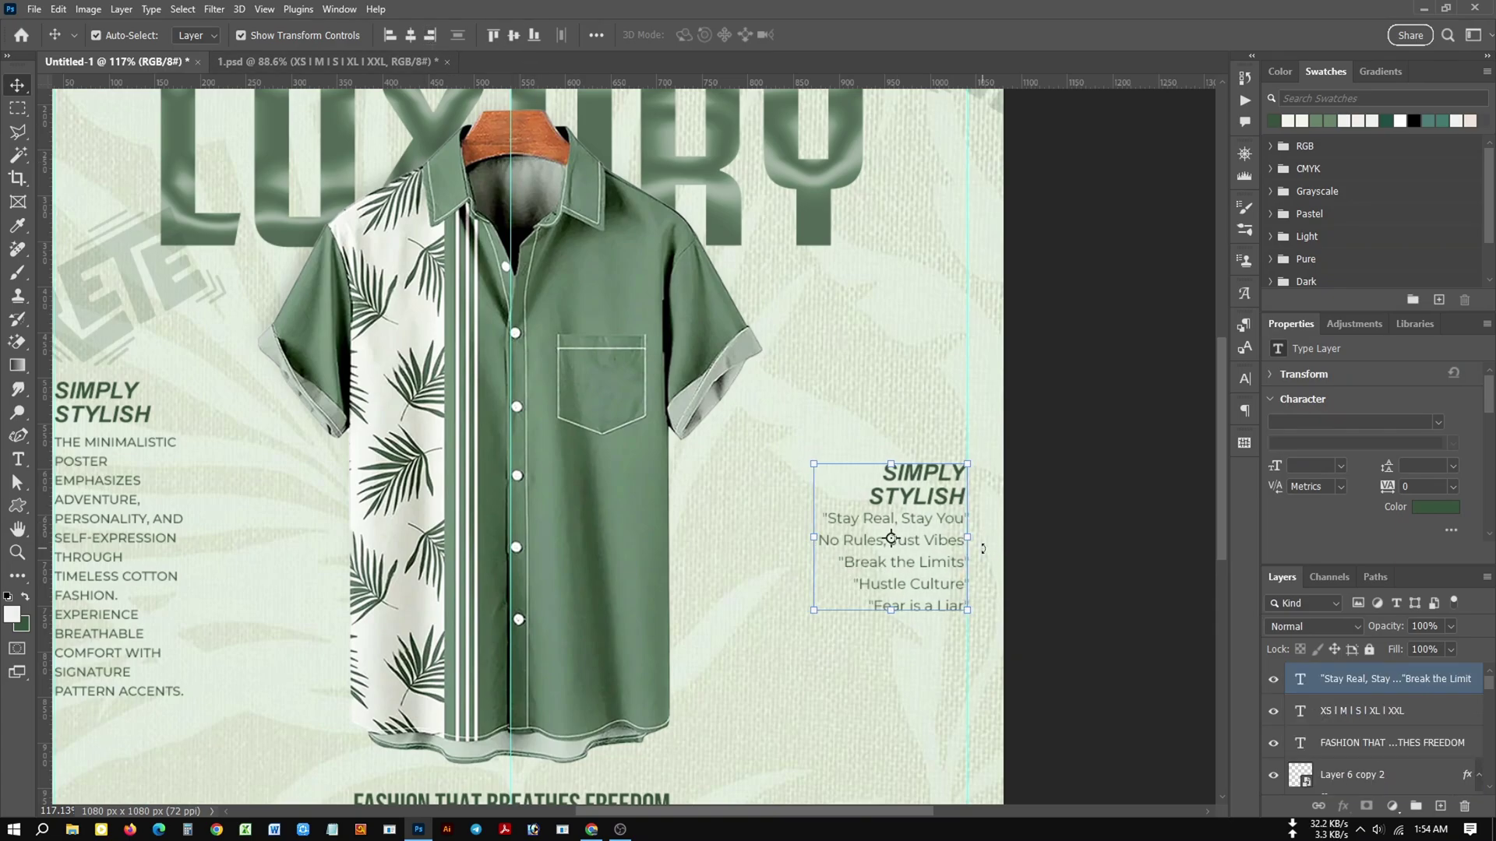
key("Left")
left_click(1012, 561)
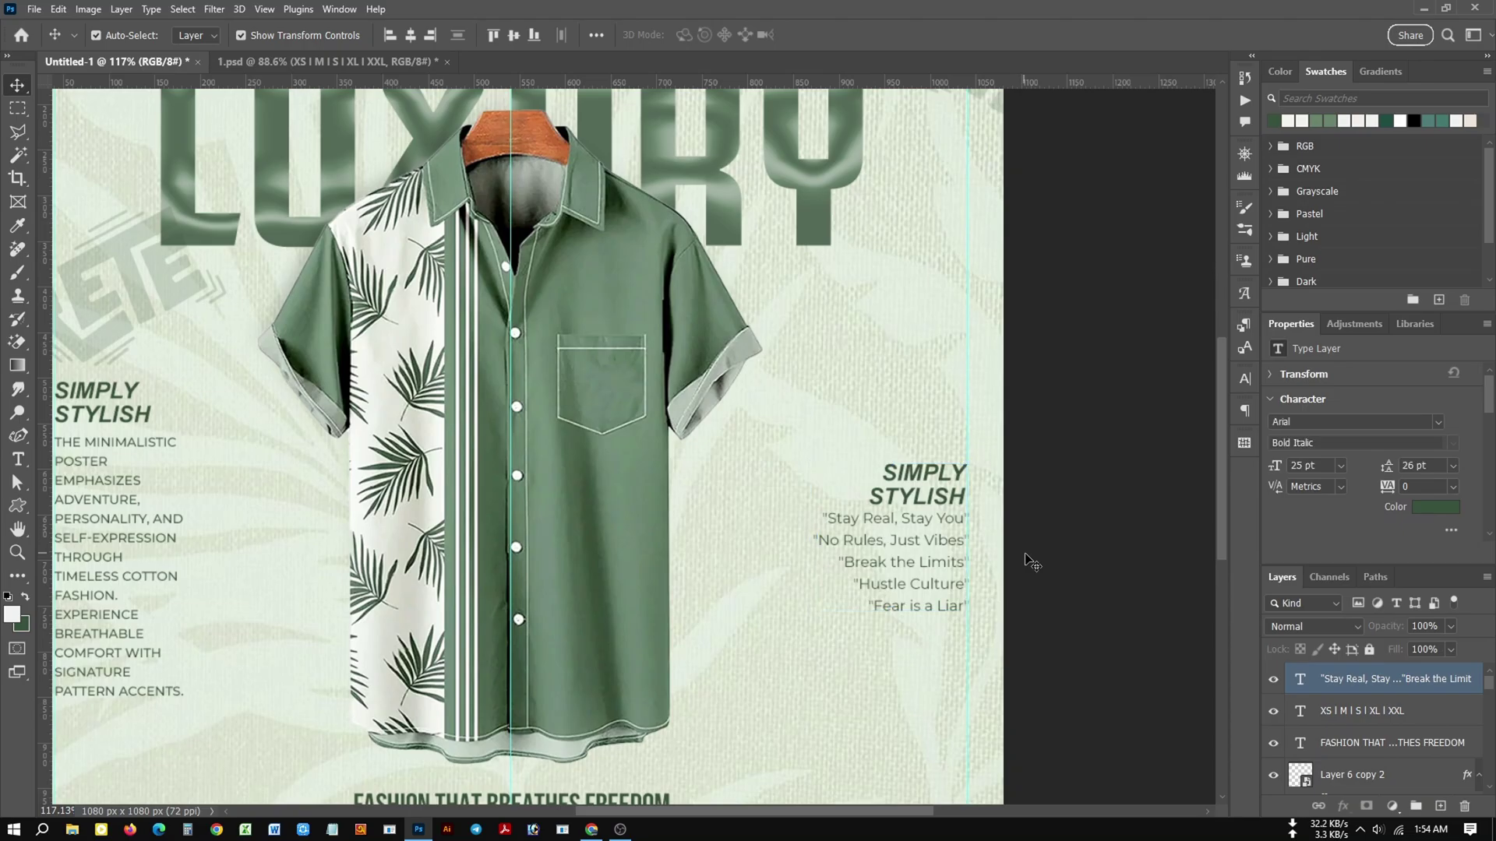
key("ctrl+0")
left_click(592, 829)
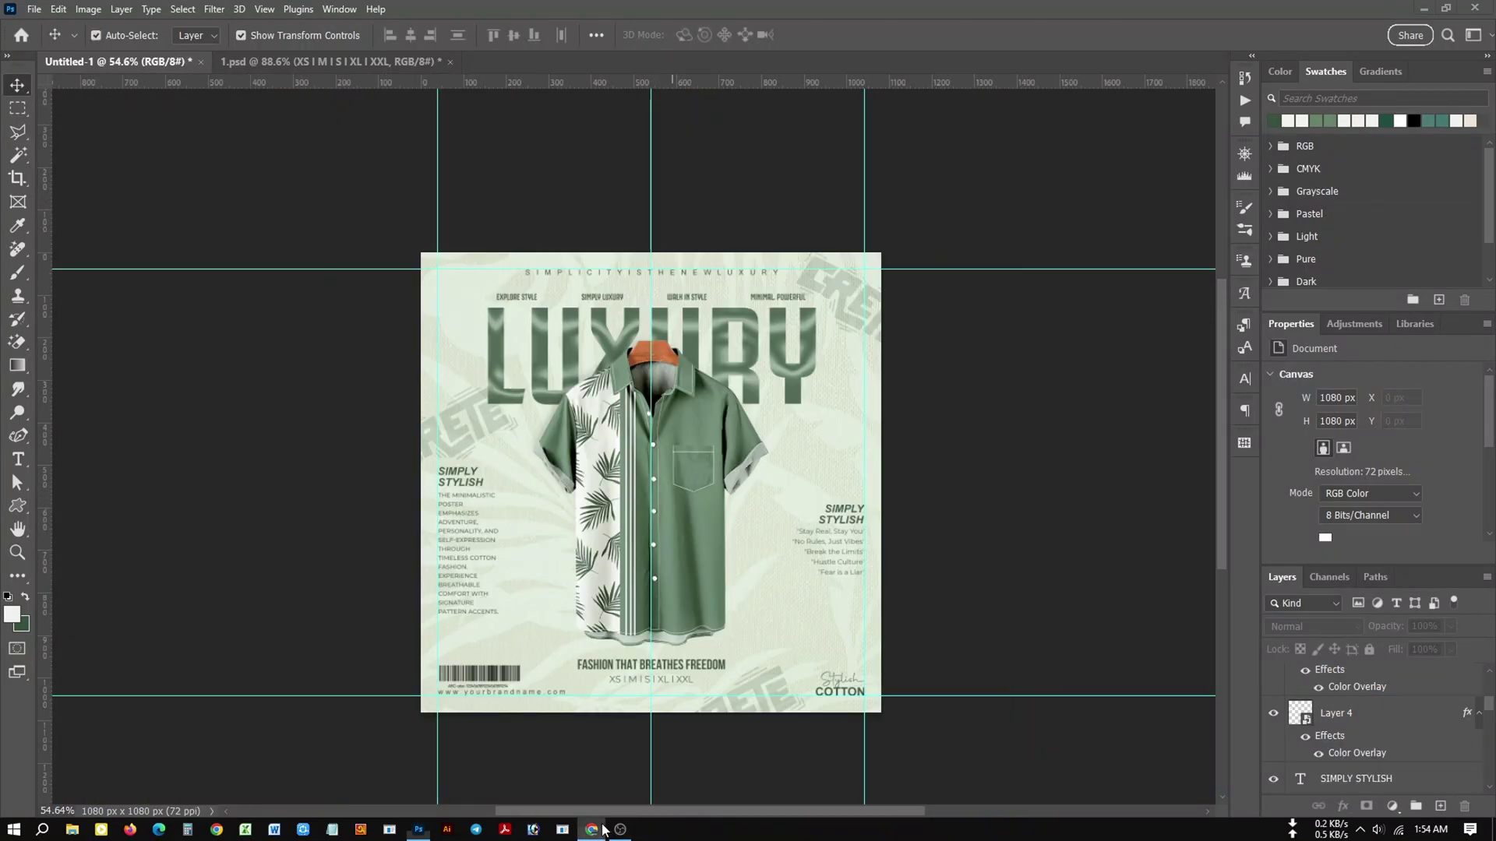
Scroll to the T-Shirt Promo headline list and highlight 'CRAFTED FOR COMFORT'.
scroll(709, 544, "down", 1)
scroll(709, 544, "down", 3)
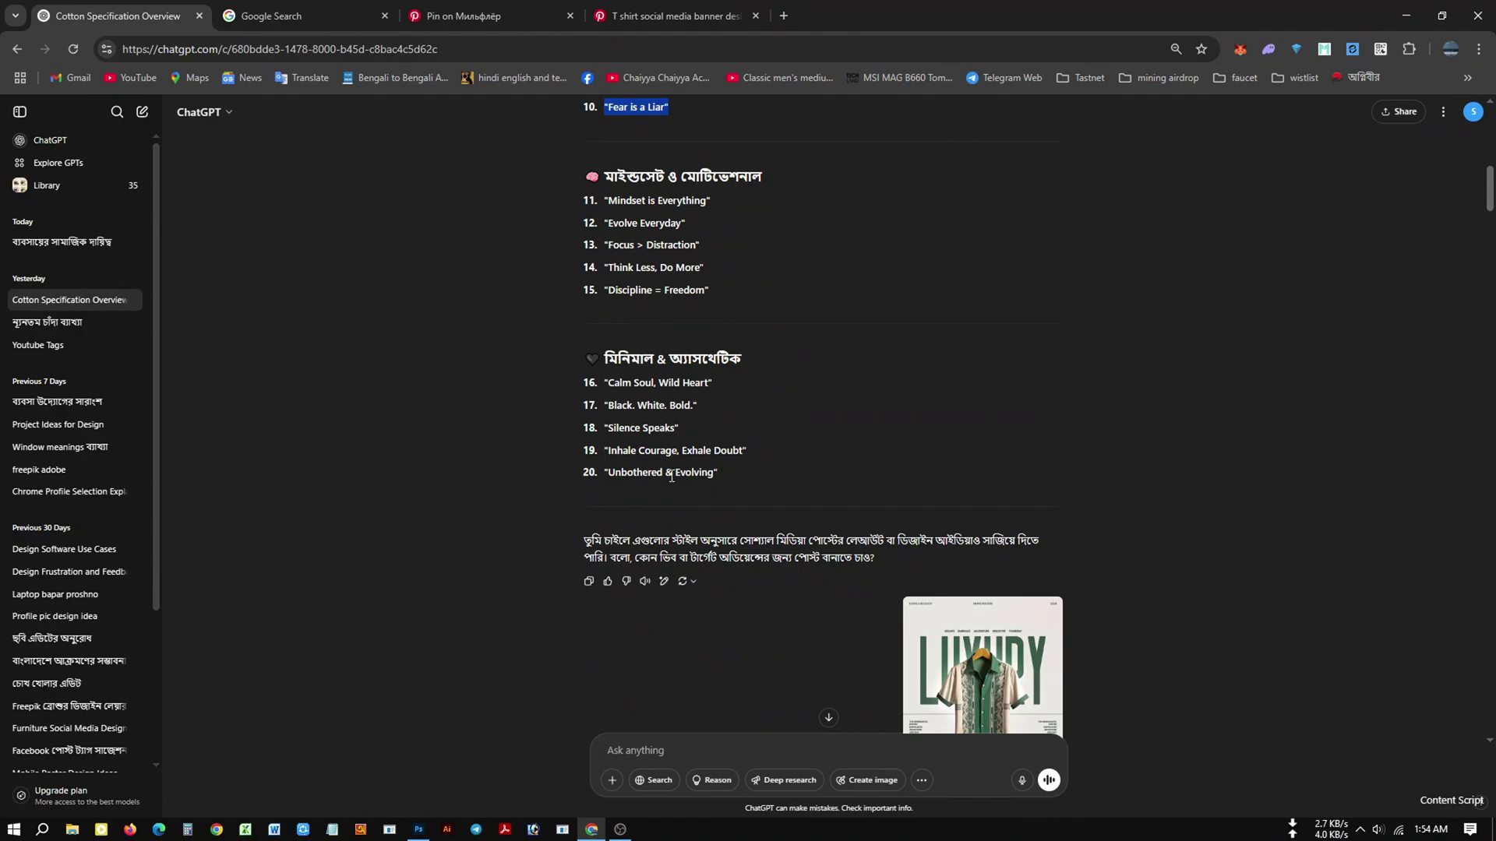
scroll(672, 476, "down", 4)
scroll(672, 476, "down", 1)
scroll(672, 476, "down", 4)
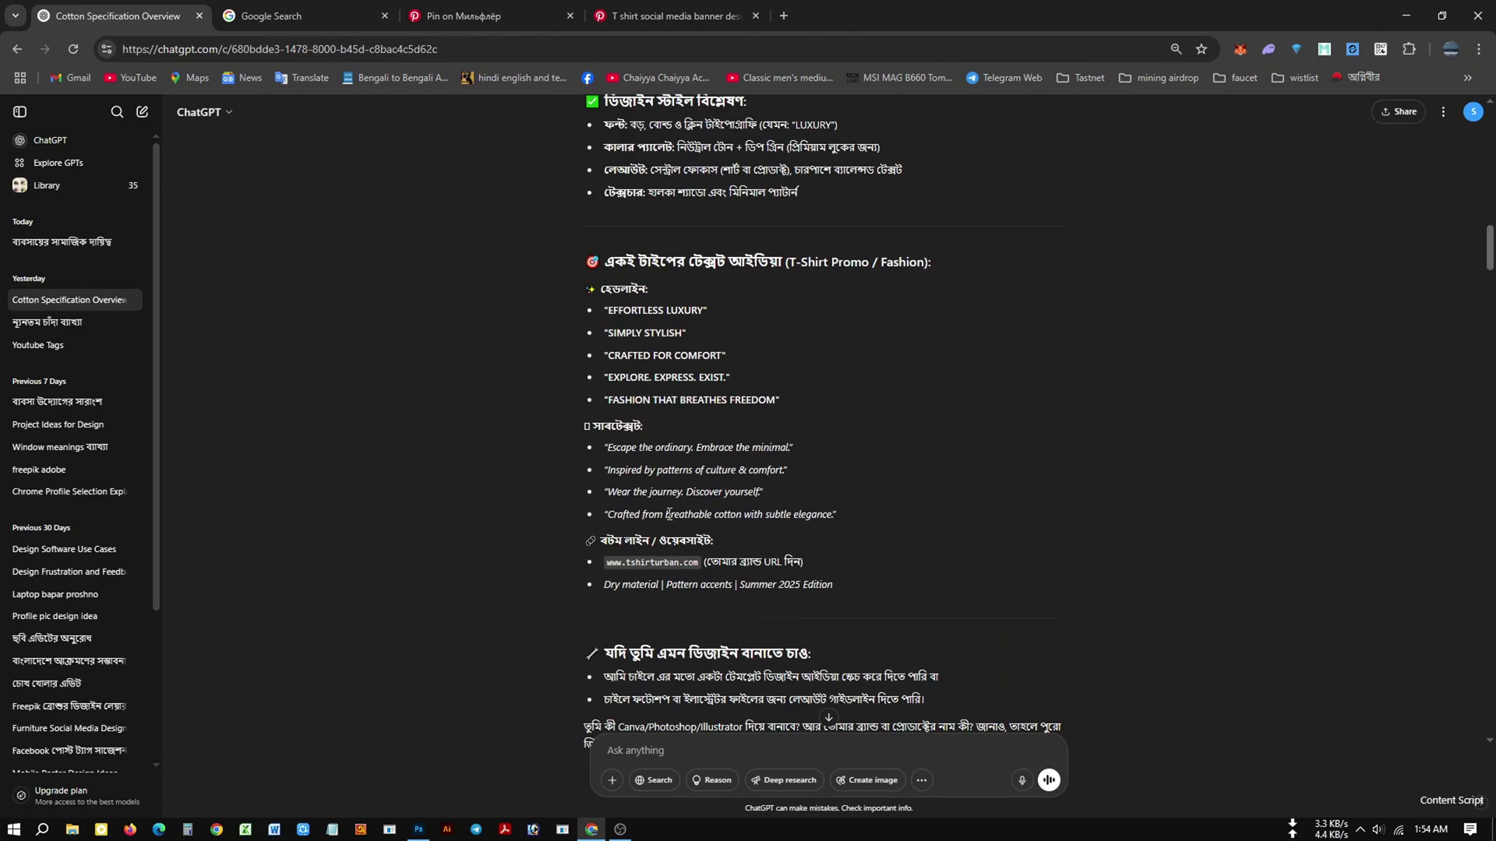
scroll(671, 476, "up", 7)
scroll(671, 483, "up", 3)
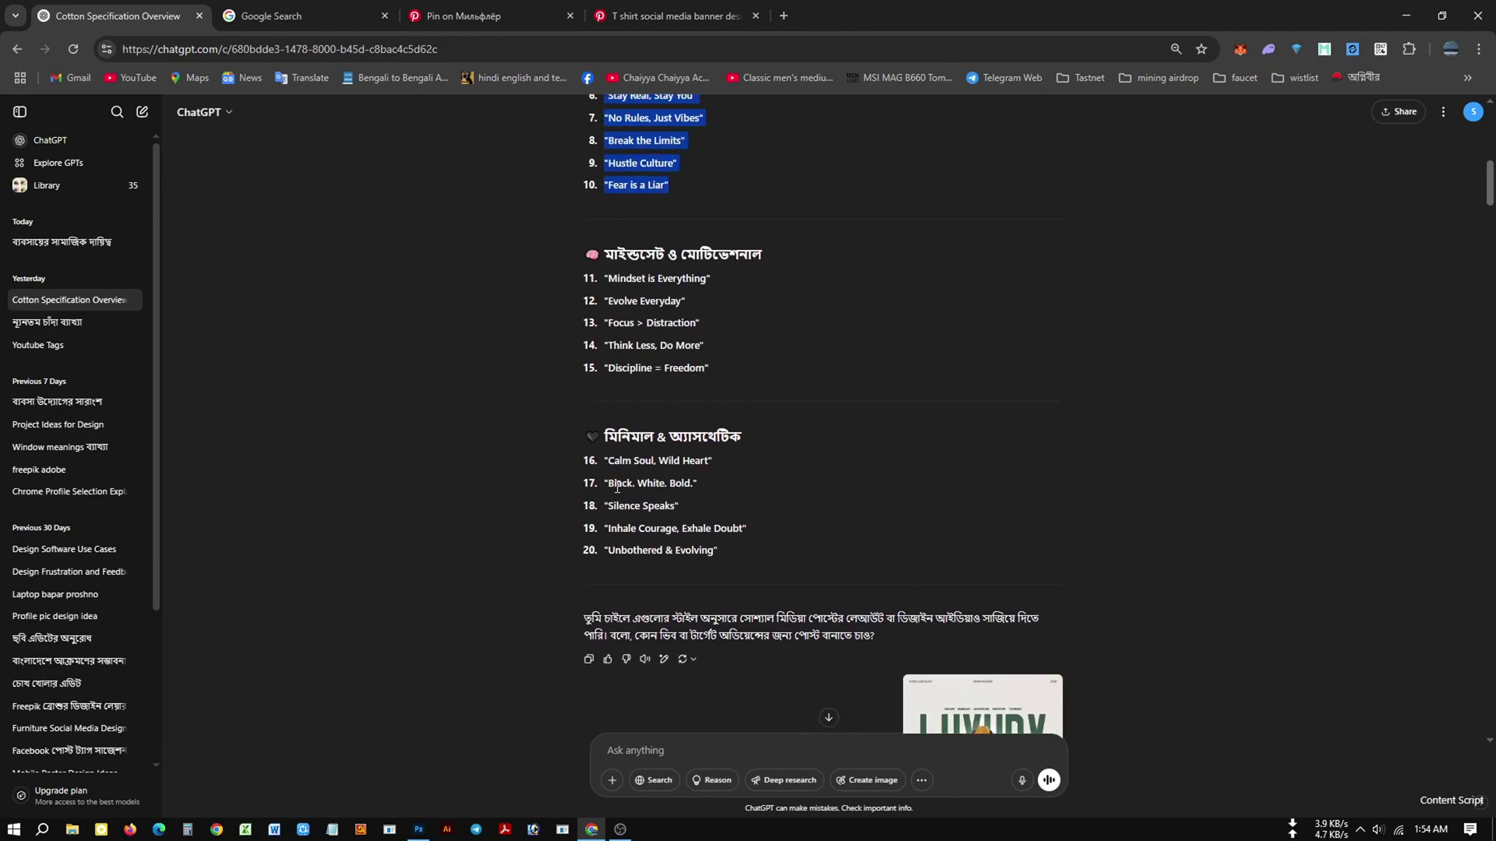
scroll(617, 488, "down", 6)
scroll(662, 530, "down", 2)
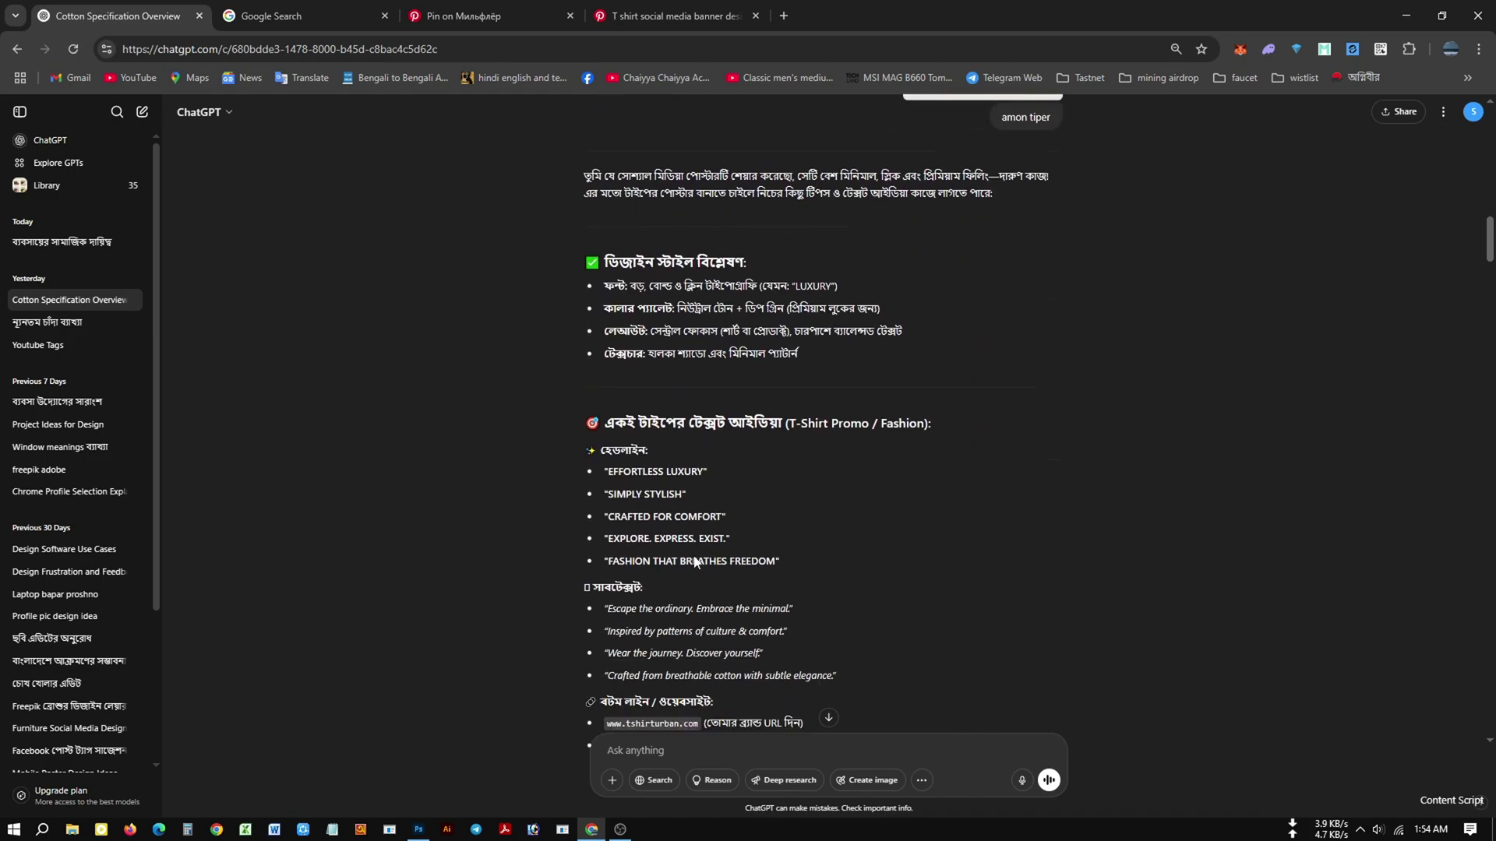
scroll(696, 559, "down", 3)
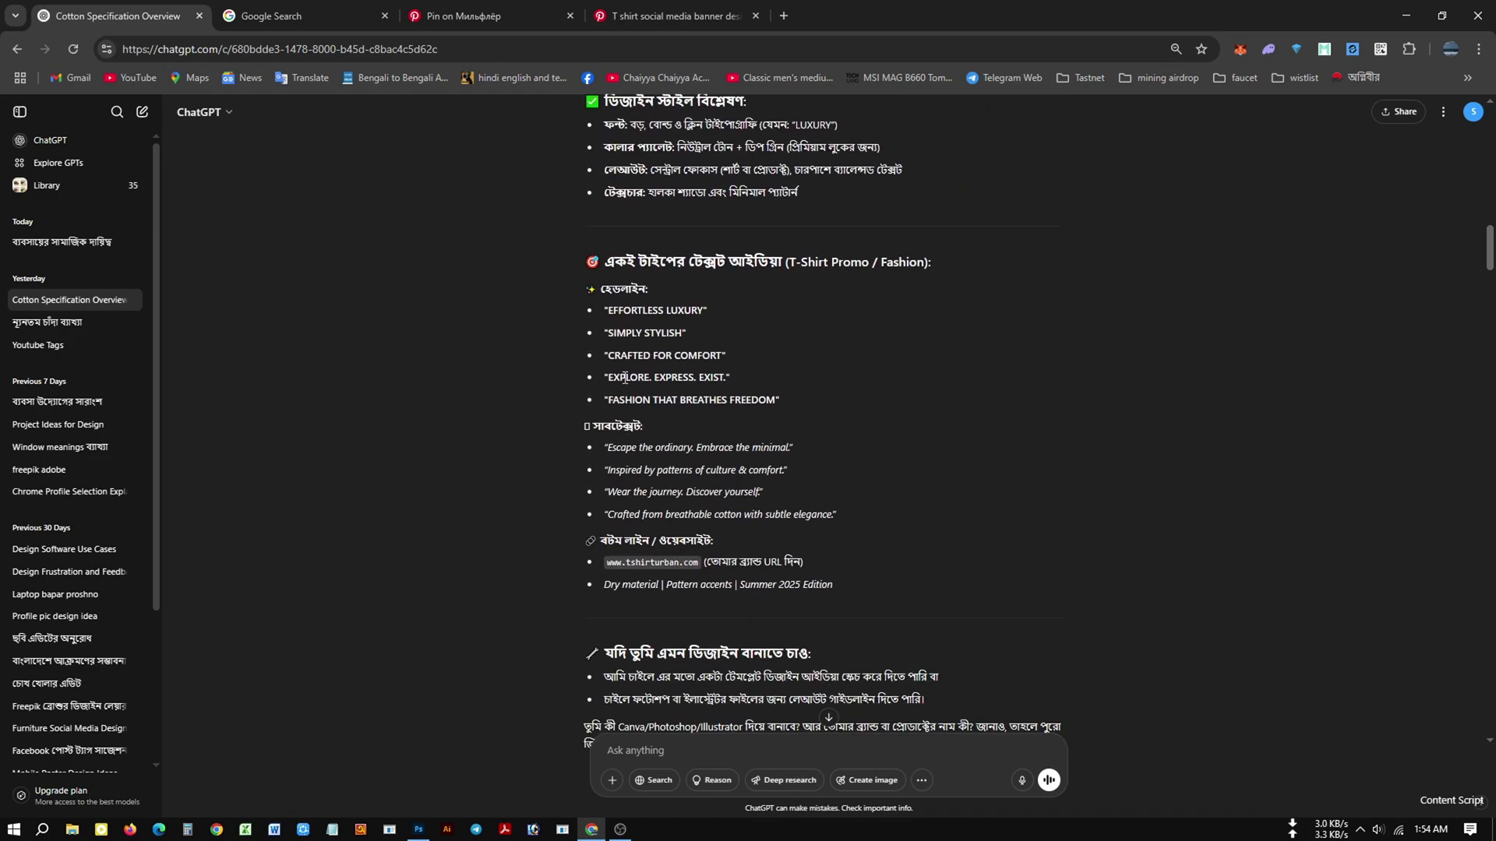
left_click_drag(609, 360, 721, 360)
key("ctrl+c")
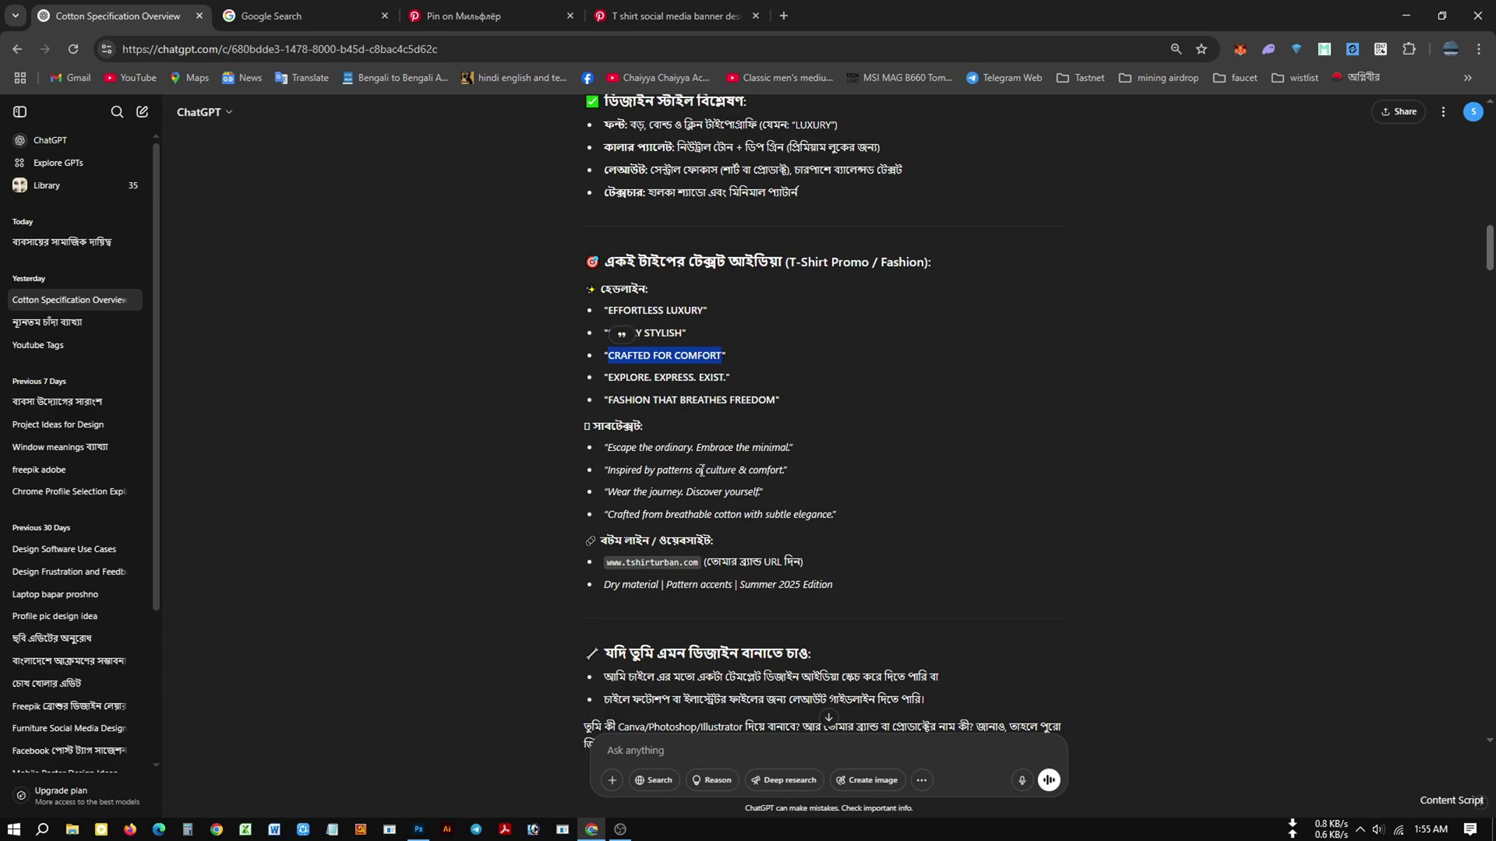
Back in Photoshop, select and transform the right-hand SIMPLY STYLISH heading copy.
left_click(1406, 16)
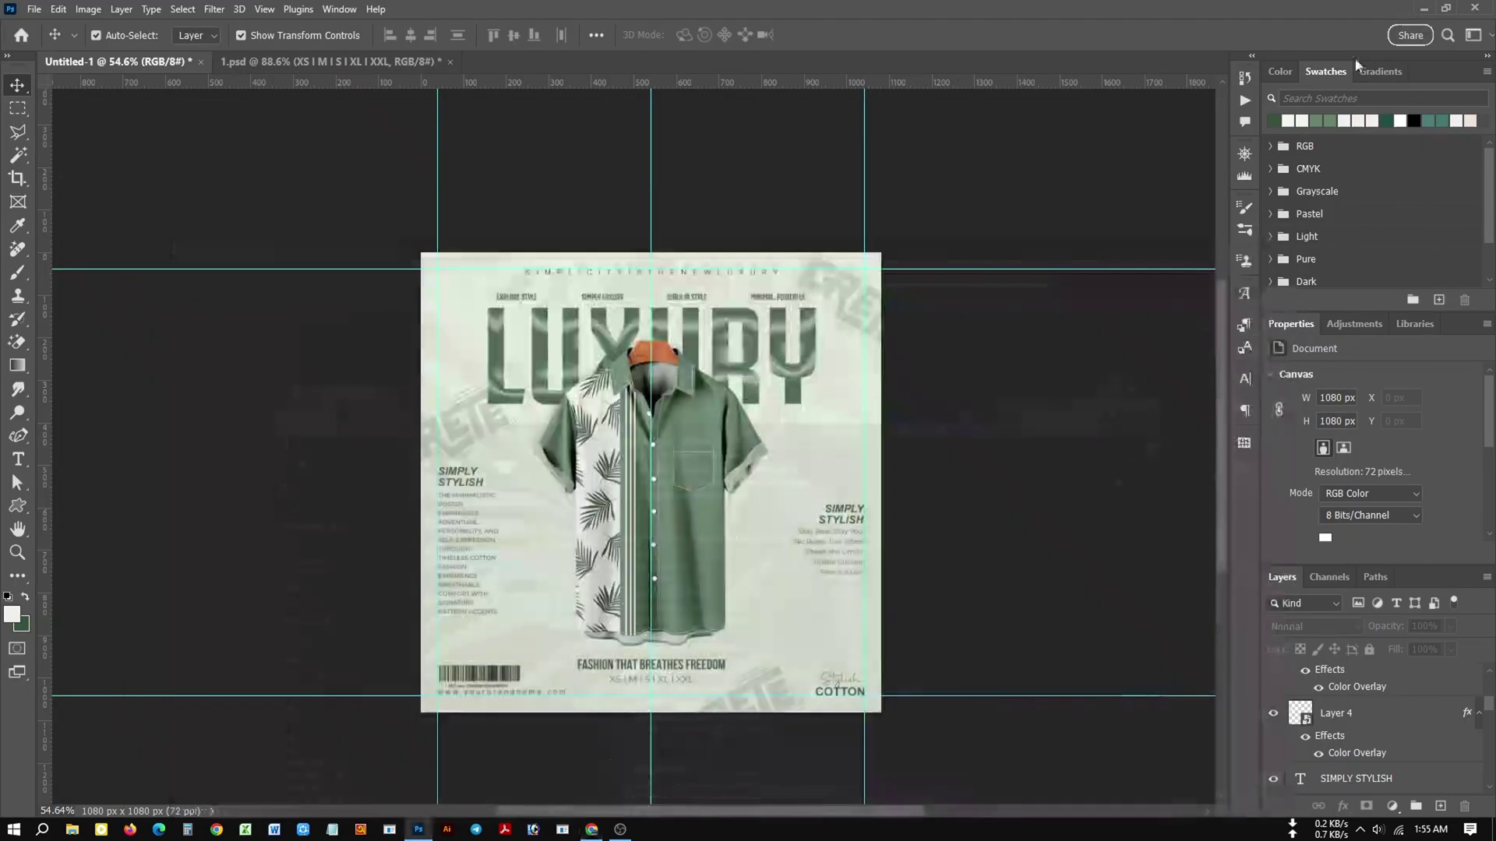
left_click(835, 518)
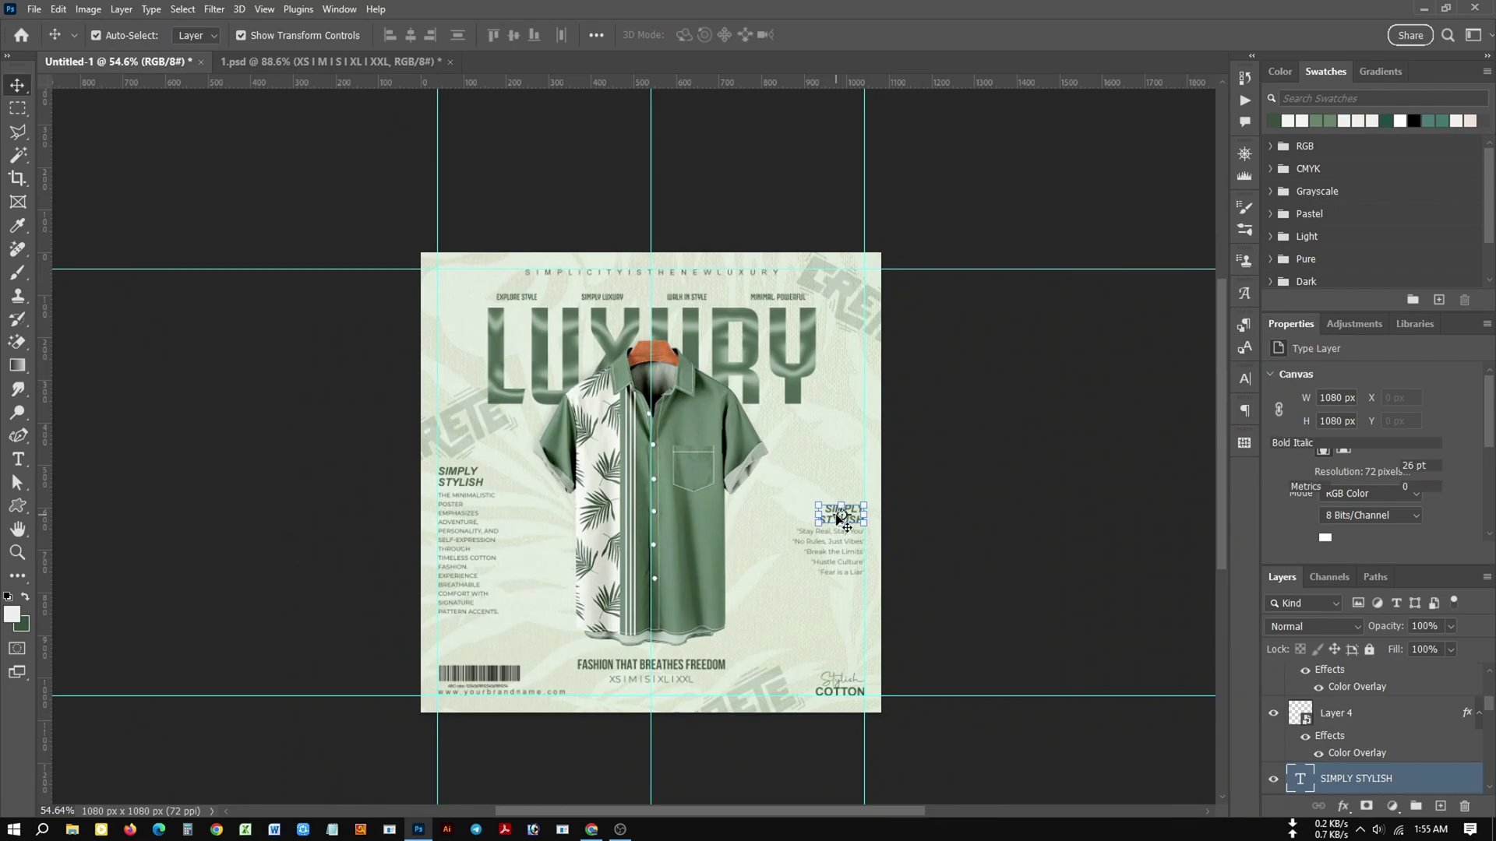
key("ctrl+t")
key("Return")
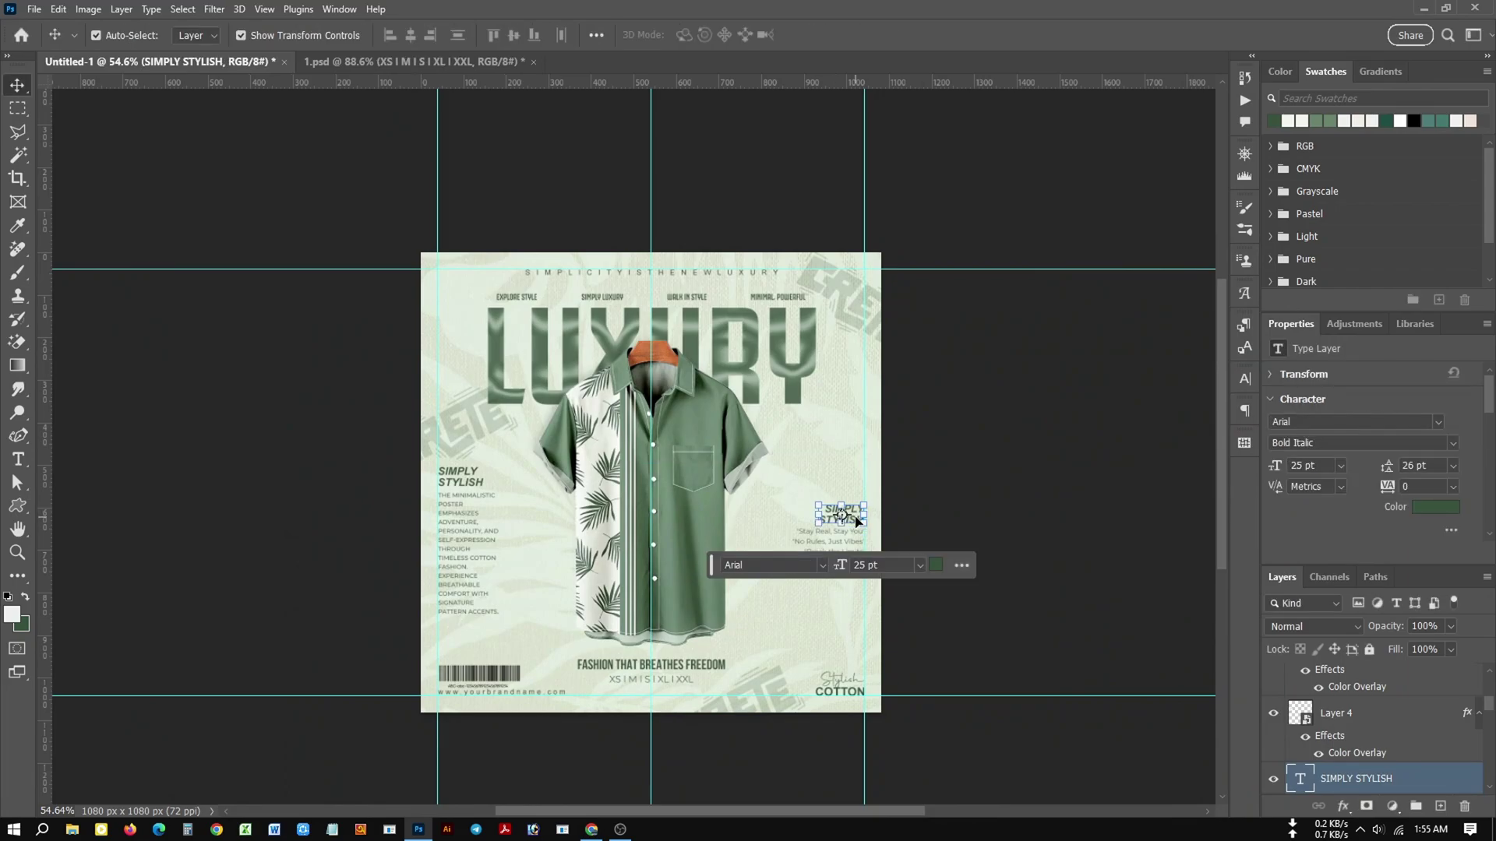
Rewrite the heading as 'CRAFTED FOR COMFORT' with a line break after FOR.
double_click(841, 514)
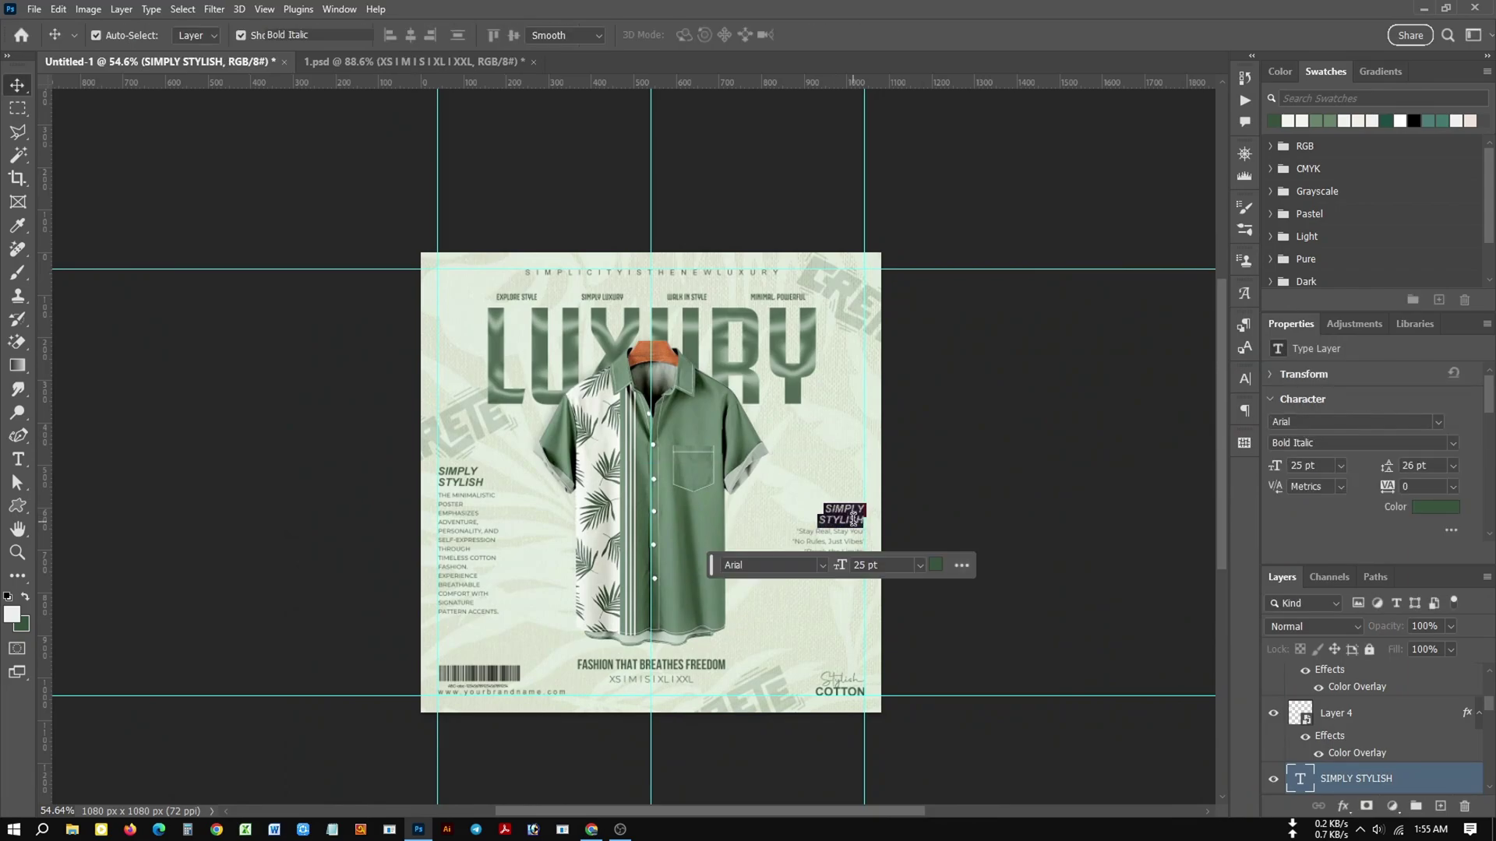
key("ctrl+v")
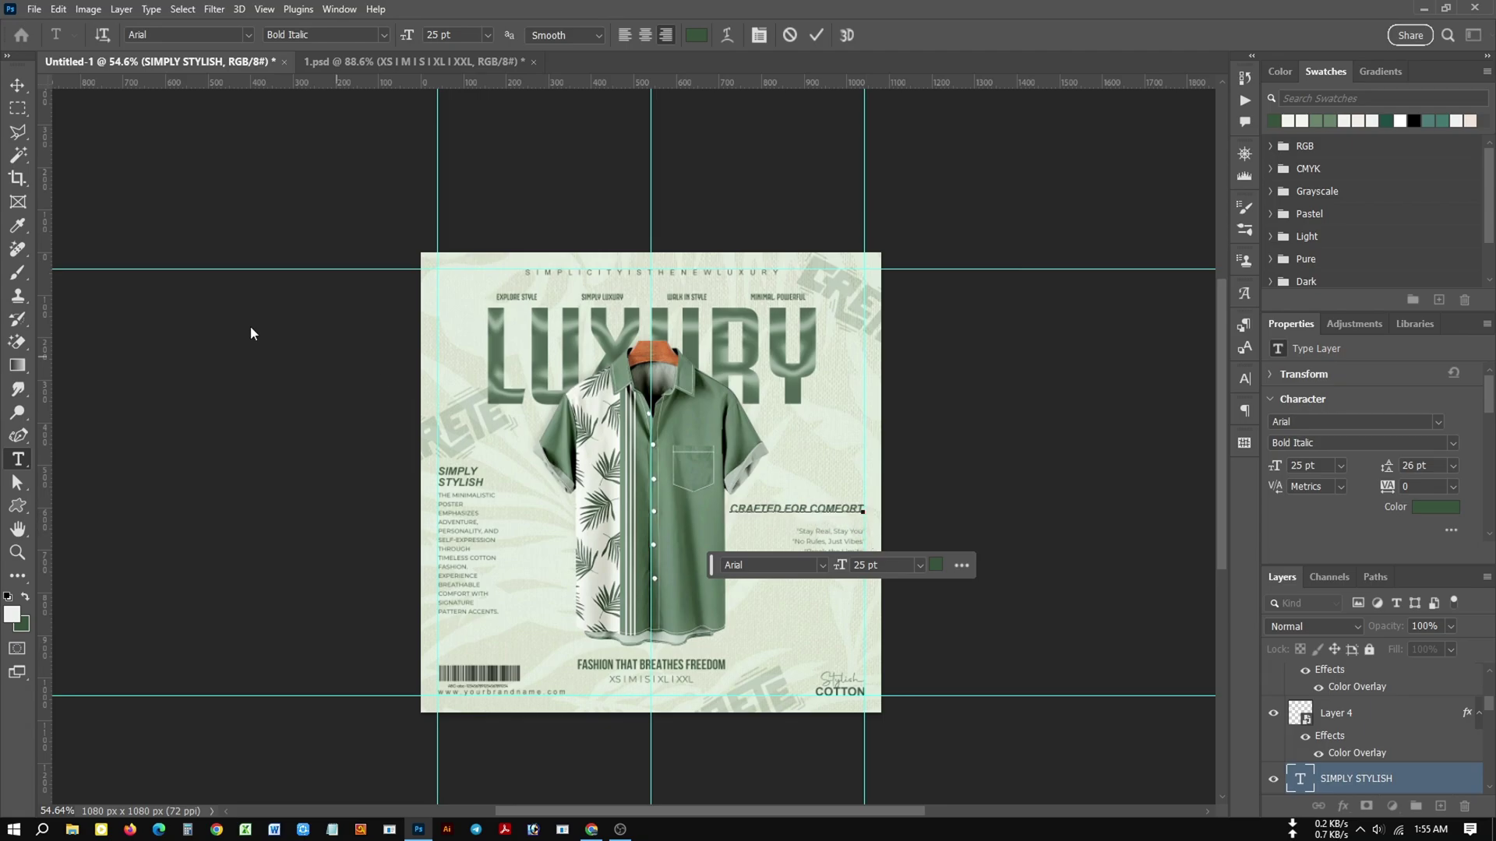
double_click(806, 512)
left_click(807, 512)
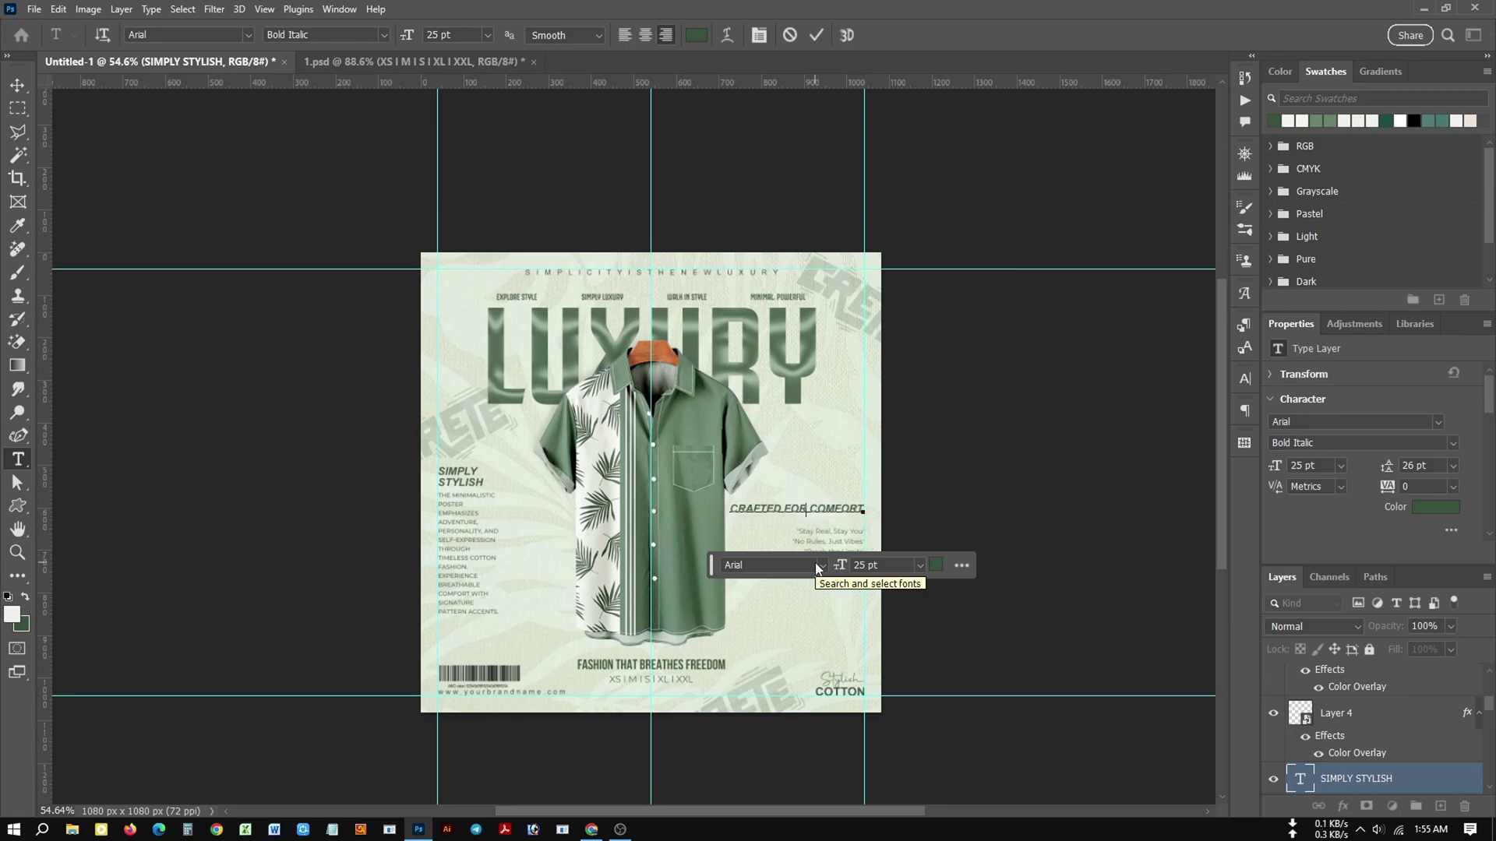
key("BackSpace")
key("BackSpace")
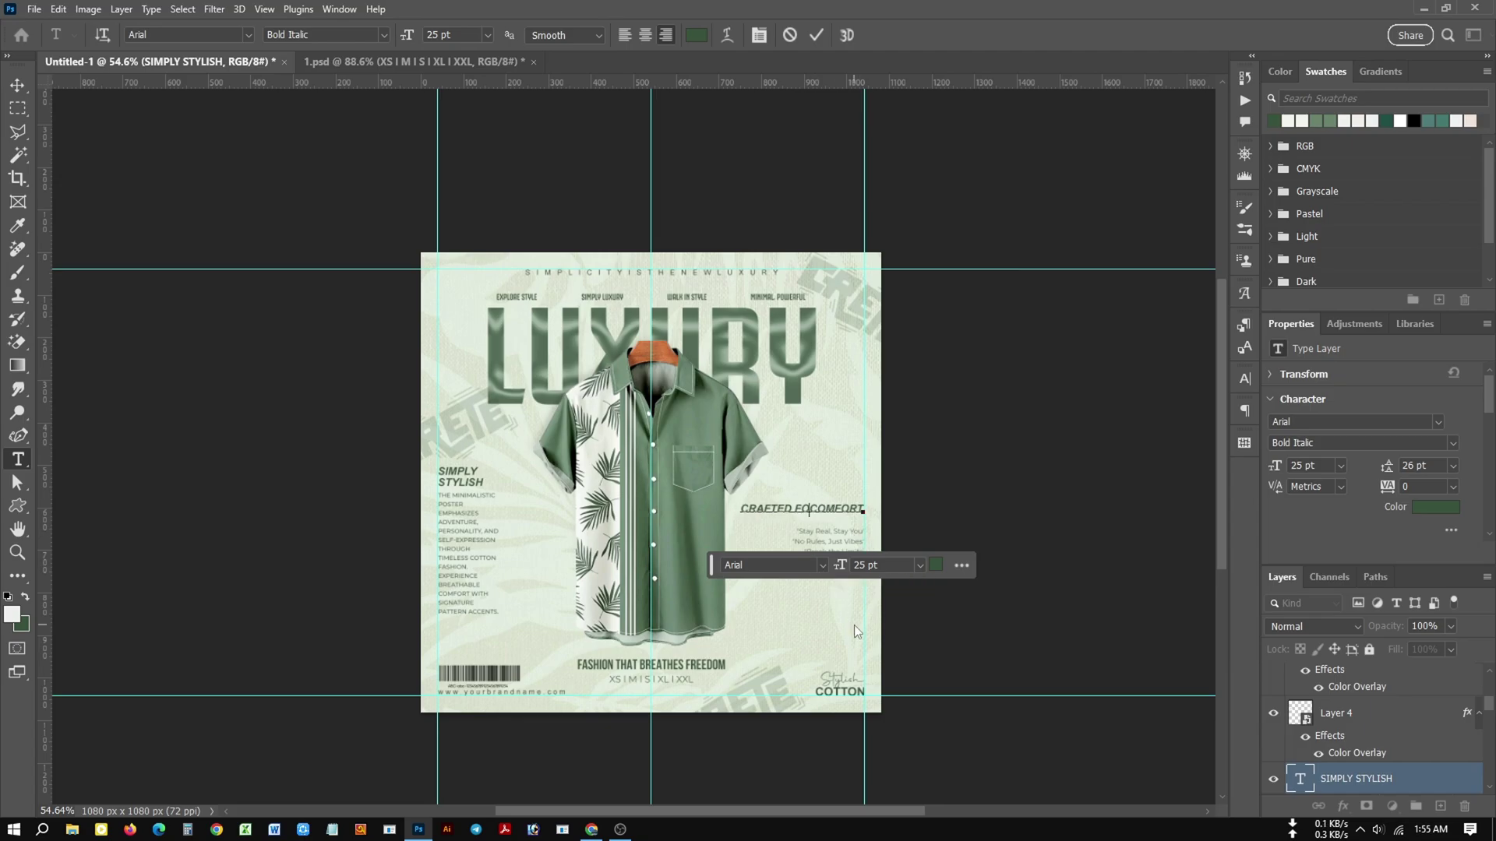
type("R")
key("Return")
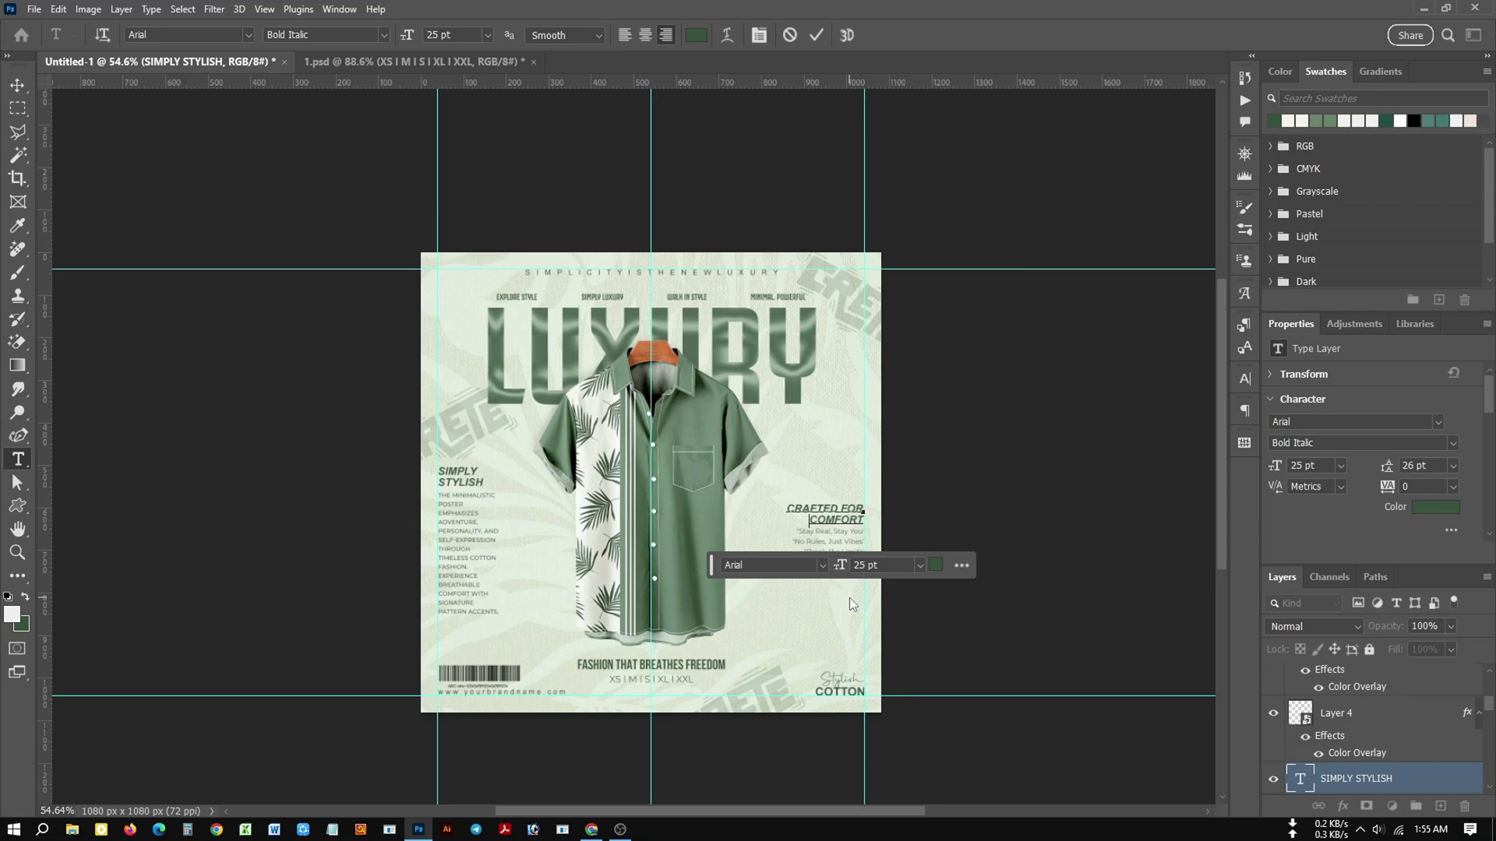
left_click(817, 35)
key("v")
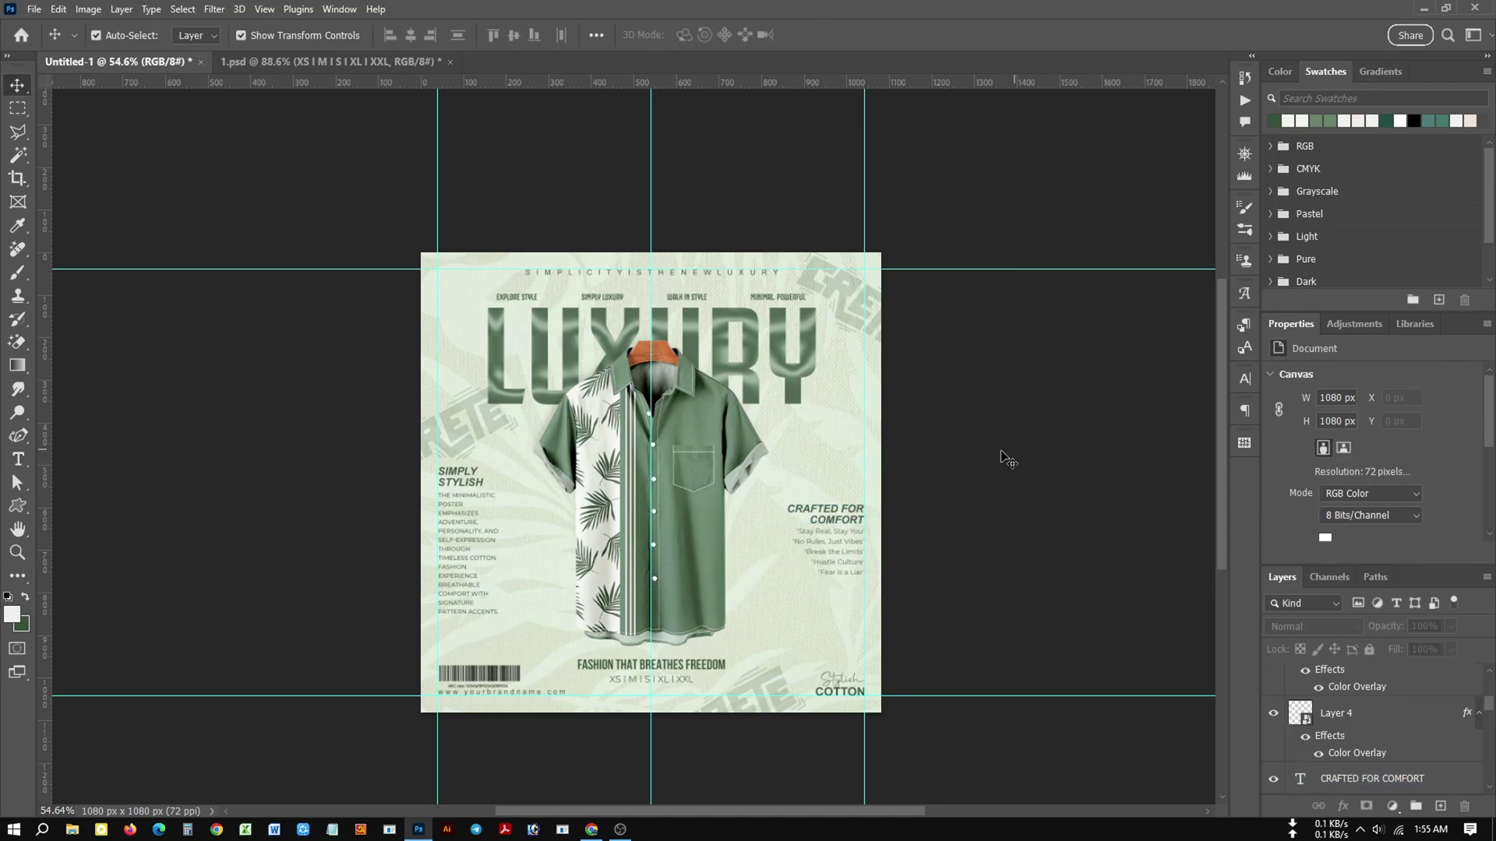
scroll(837, 545, "up", 1)
key("ctrl")
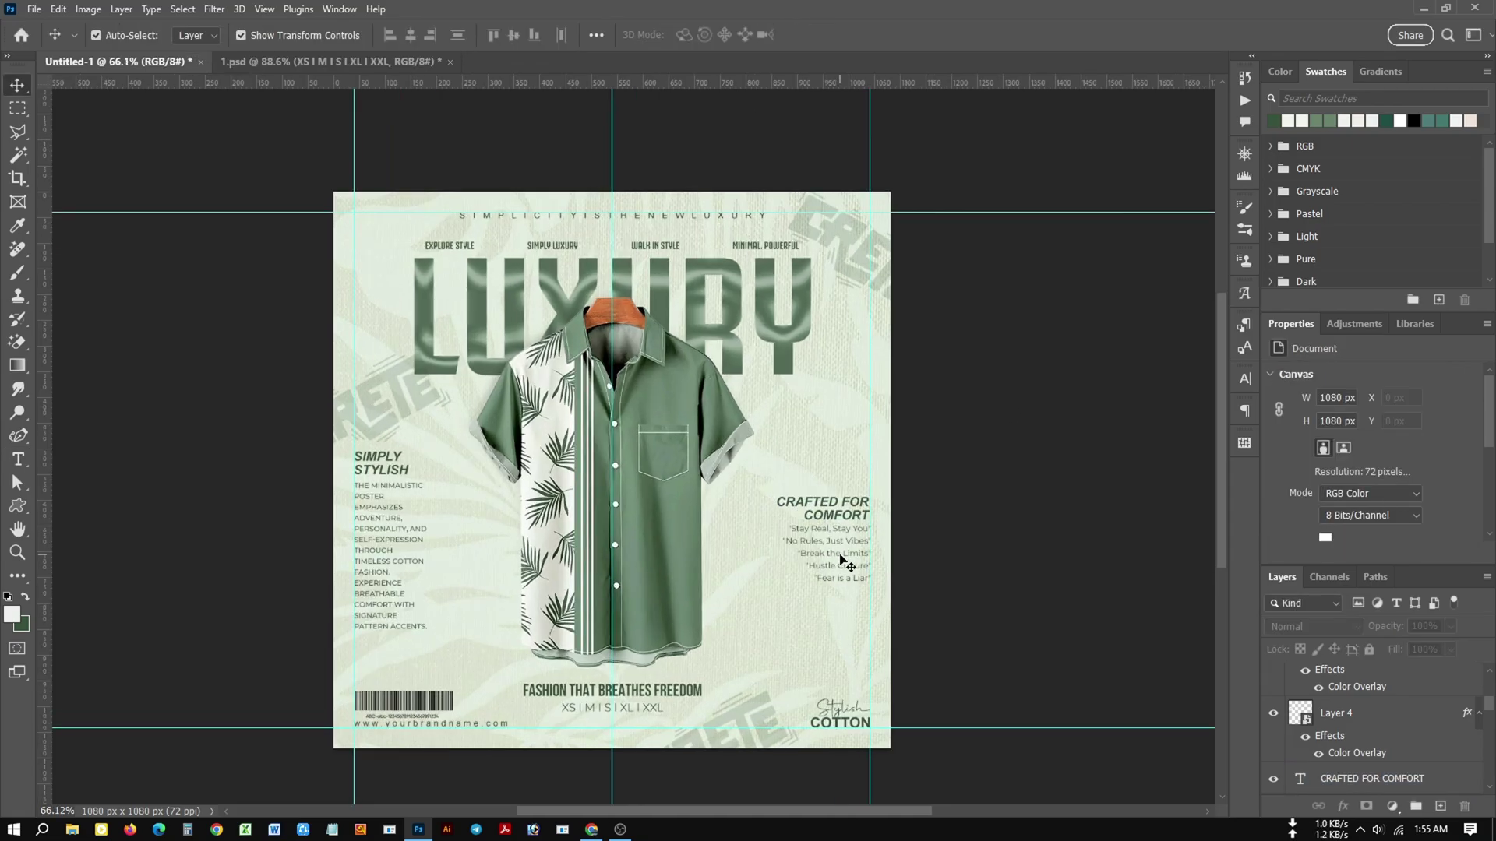
Set the right-side quote lines to Montserrat Medium.
scroll(843, 559, "up", 1)
scroll(843, 565, "up", 1)
left_click(885, 568)
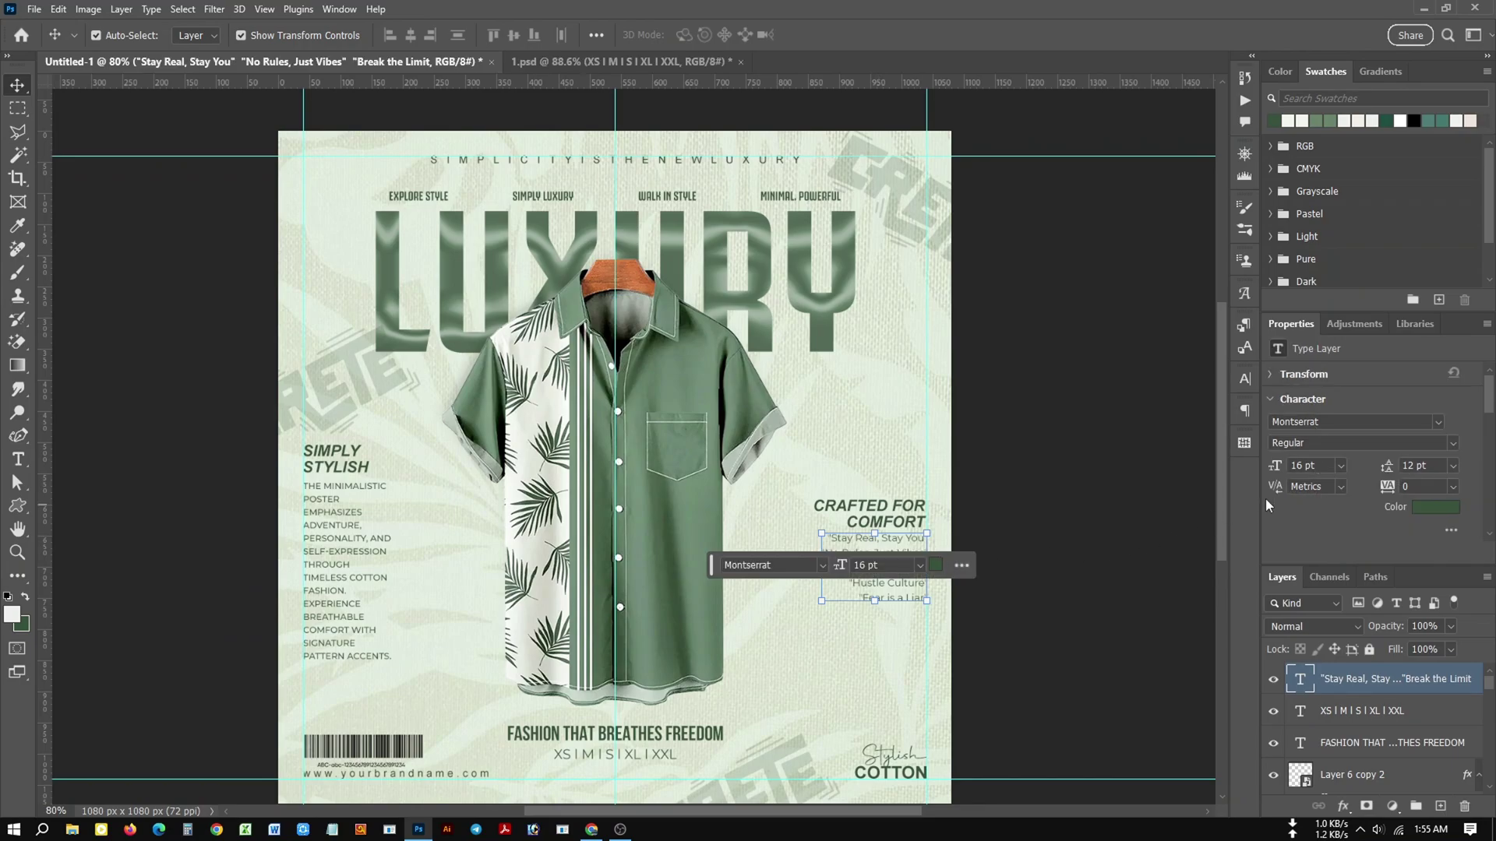
left_click(386, 545)
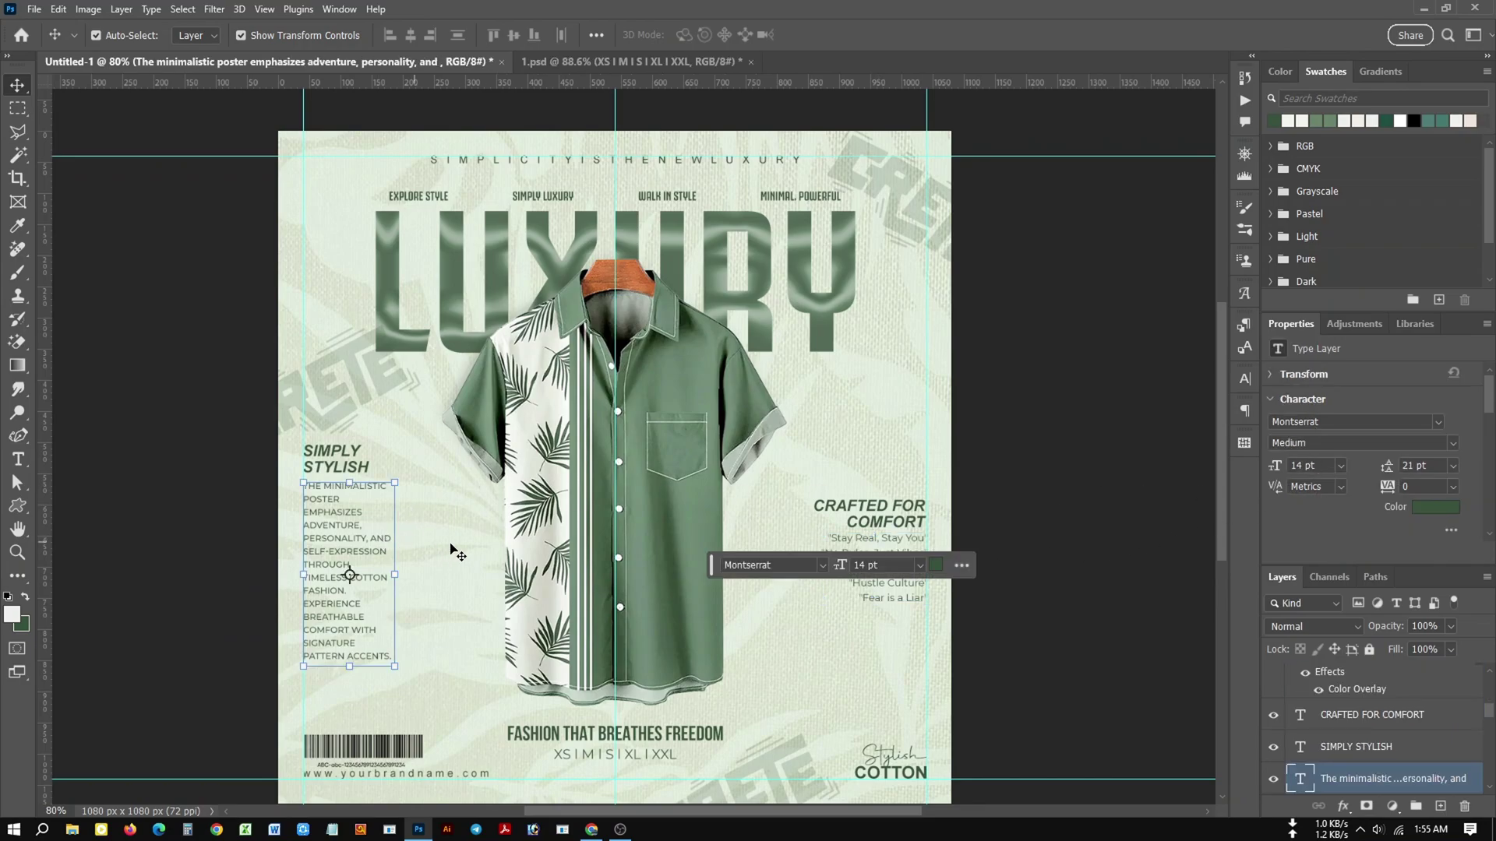
left_click(1024, 568)
left_click(875, 564)
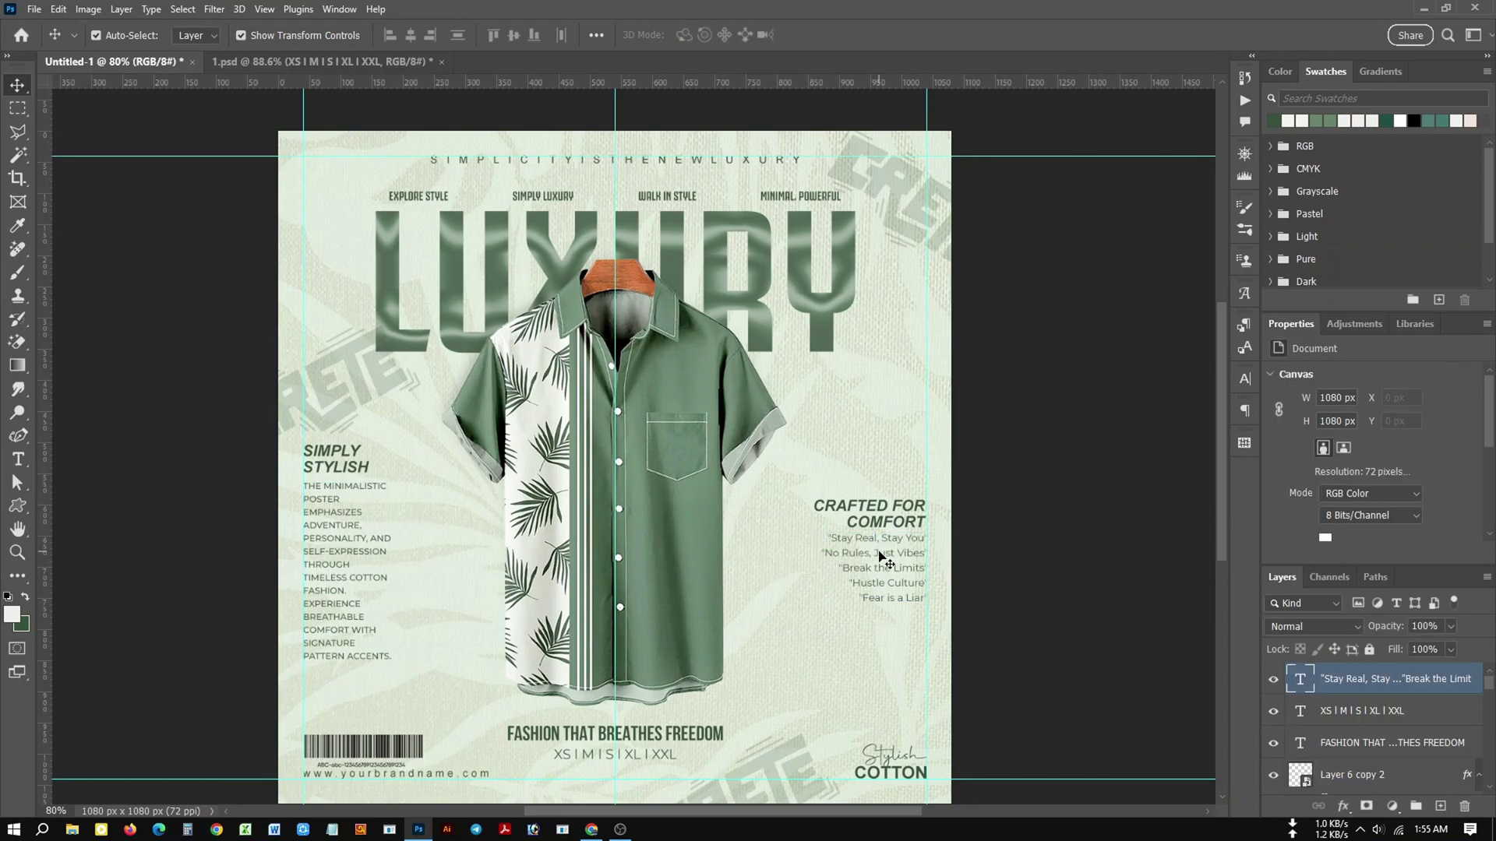
left_click(344, 544)
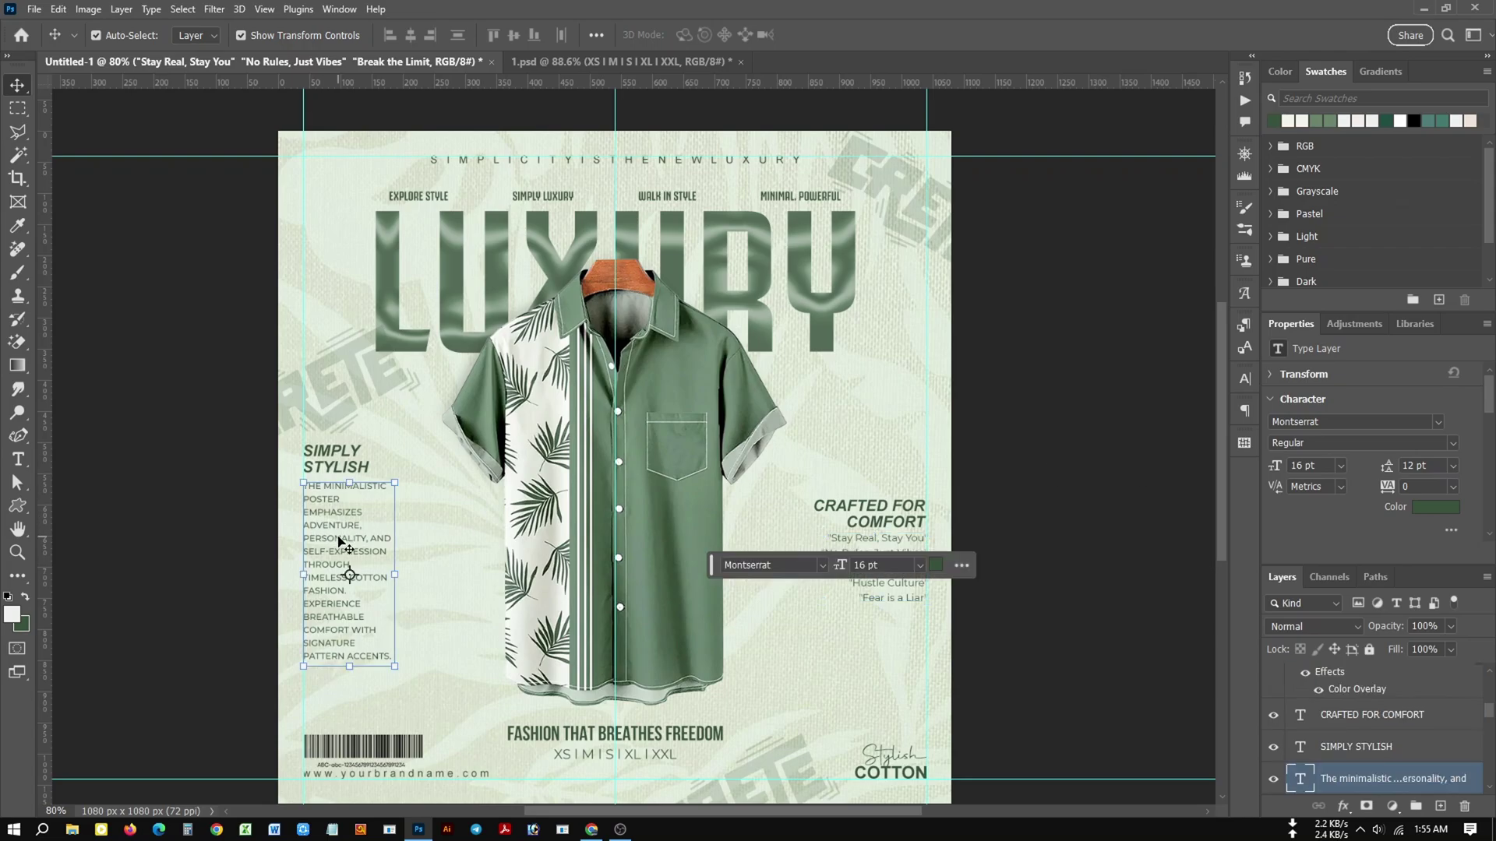
left_click(1007, 514)
left_click(896, 567)
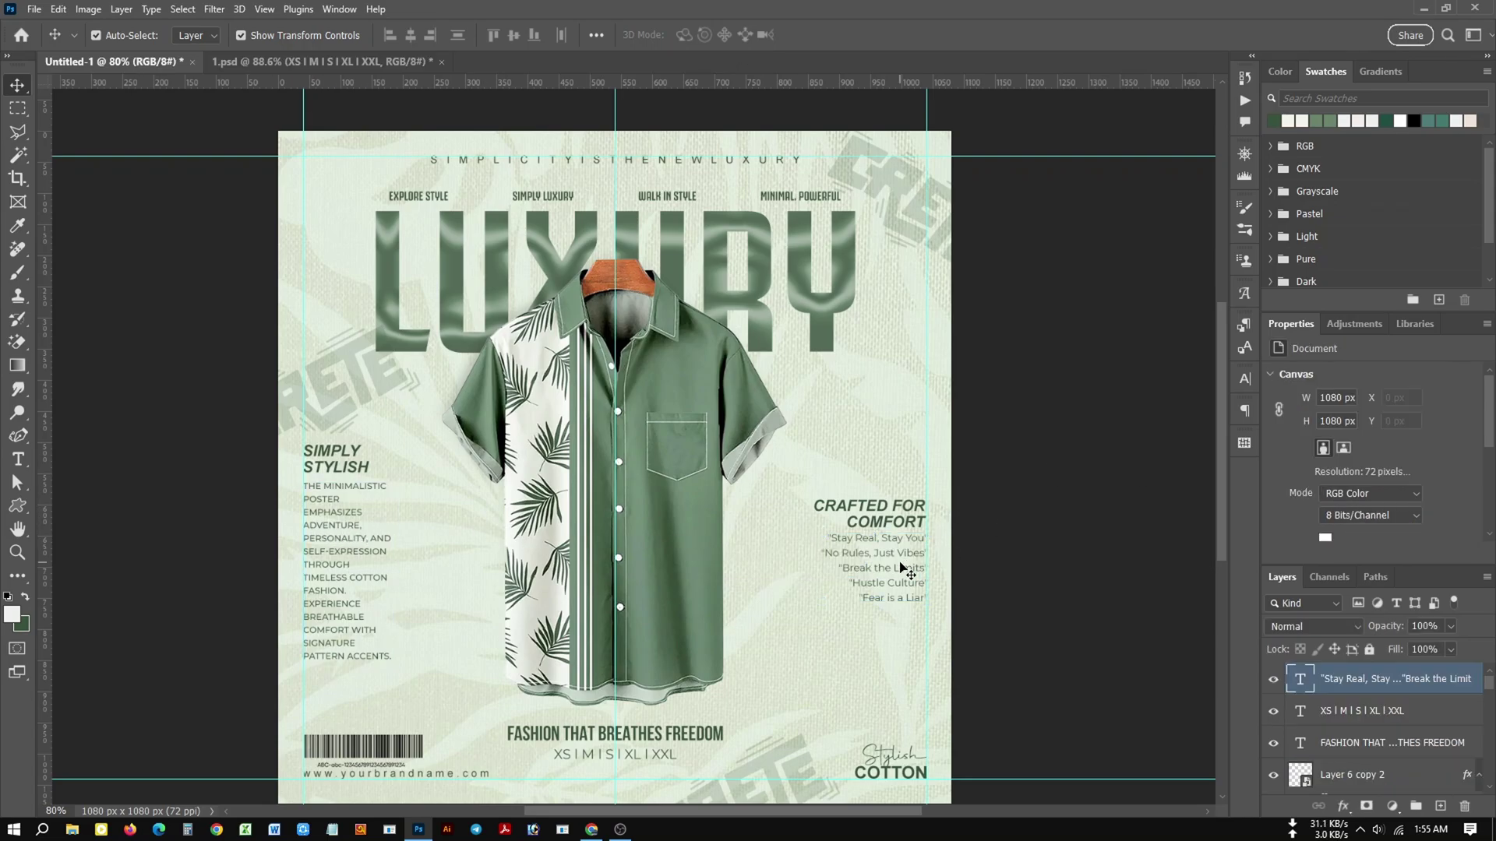
left_click(1423, 442)
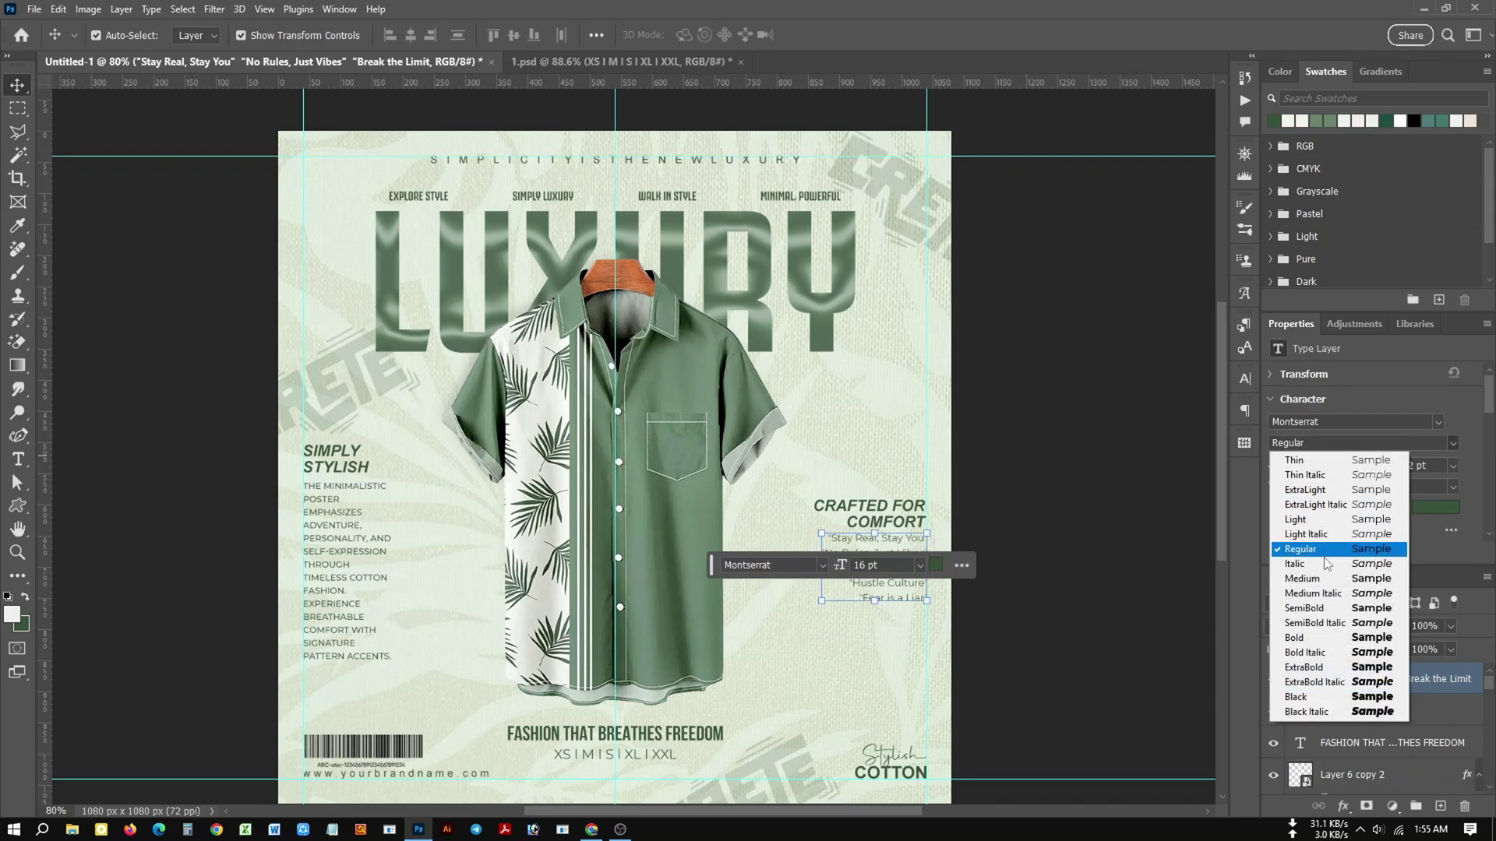
left_click(1308, 579)
left_click(722, 567)
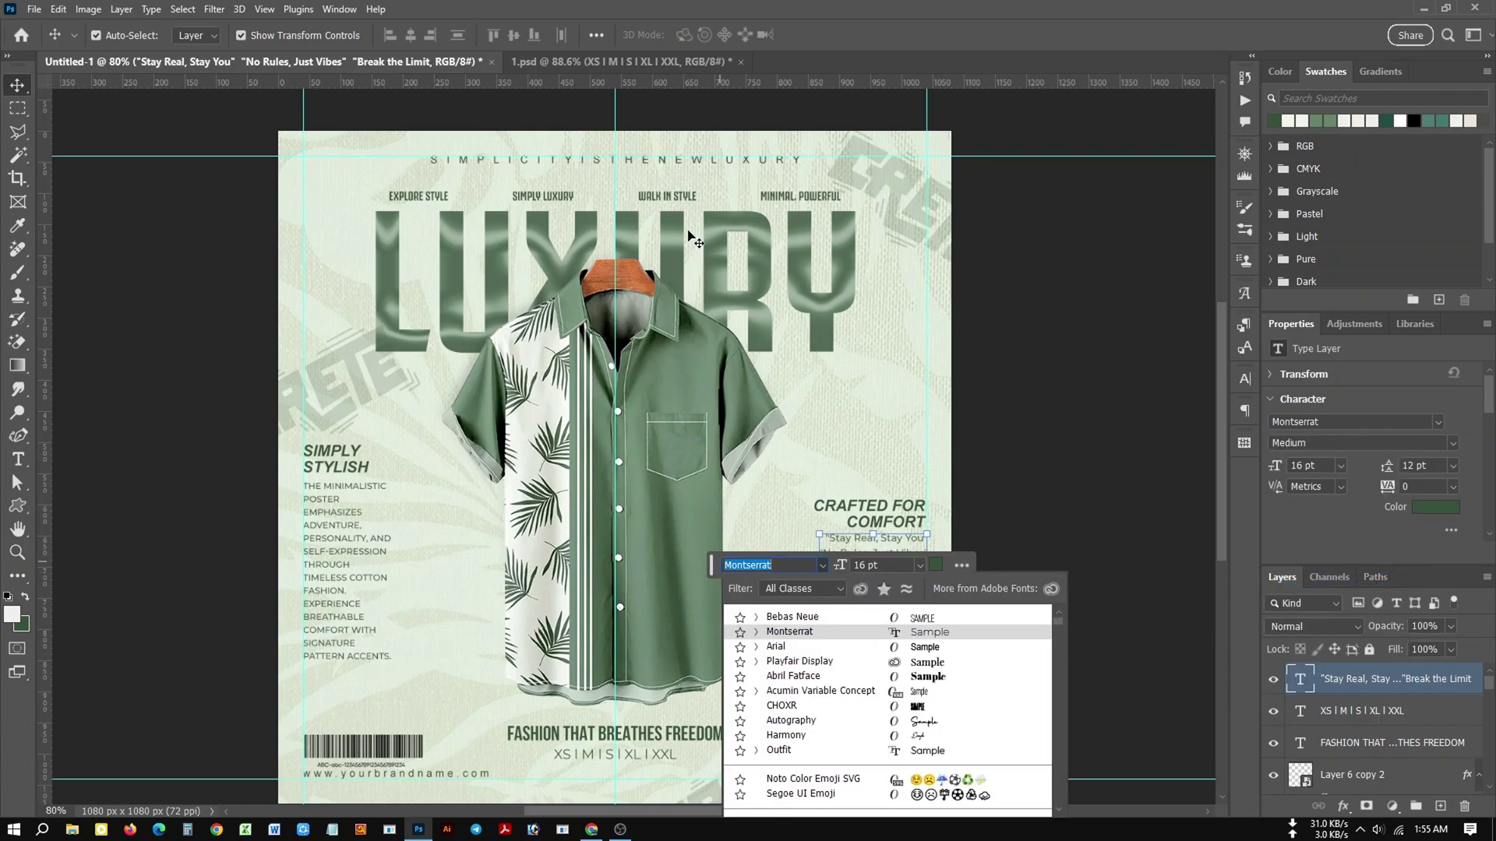
left_click(1089, 522)
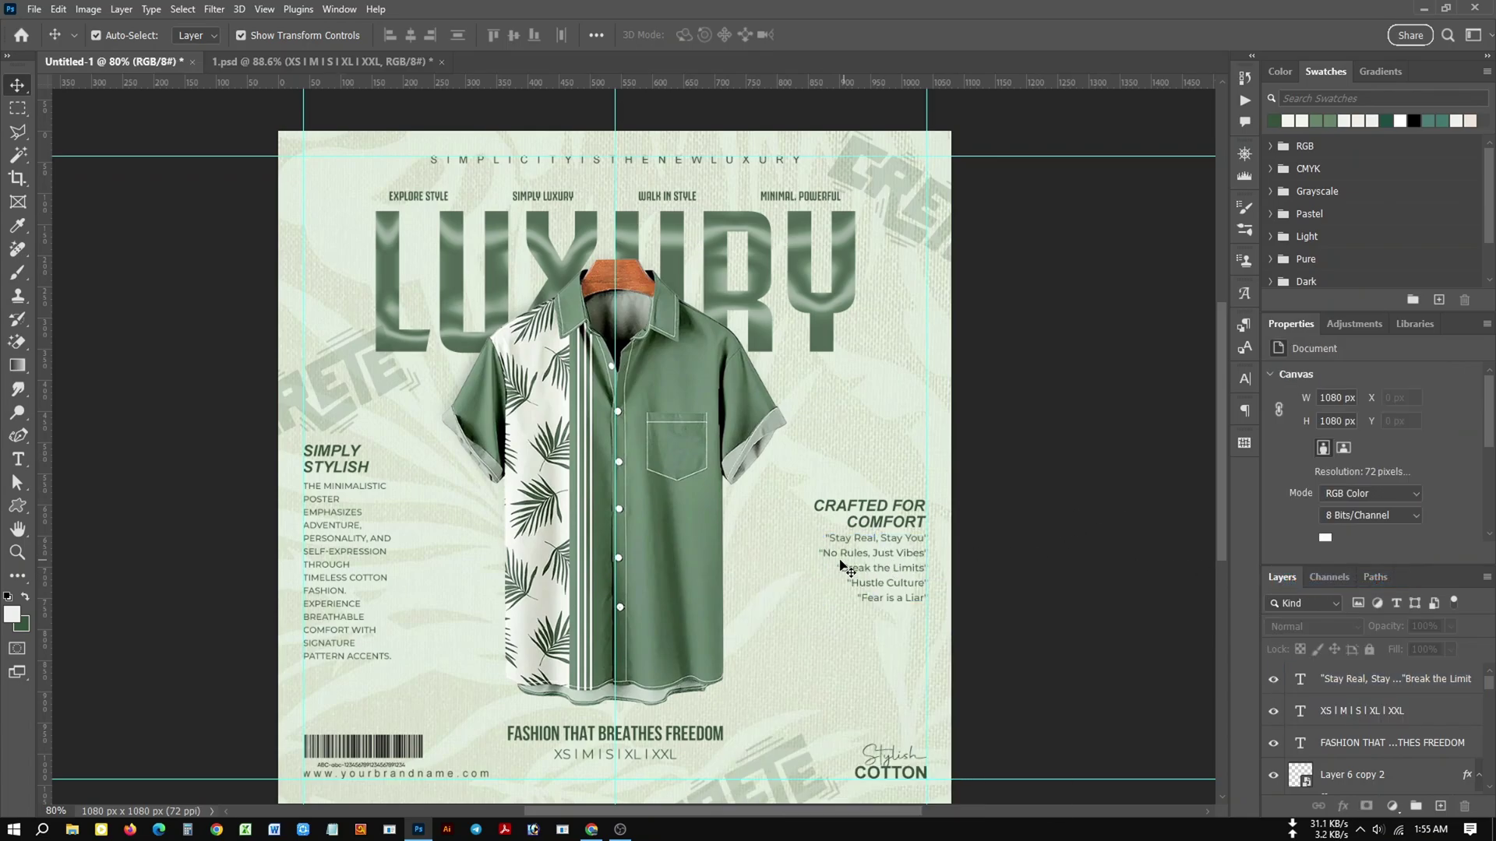
Nudge the CRAFTED FOR COMFORT heading slightly up.
scroll(920, 572, "down", 1)
left_click_drag(911, 516, 911, 515)
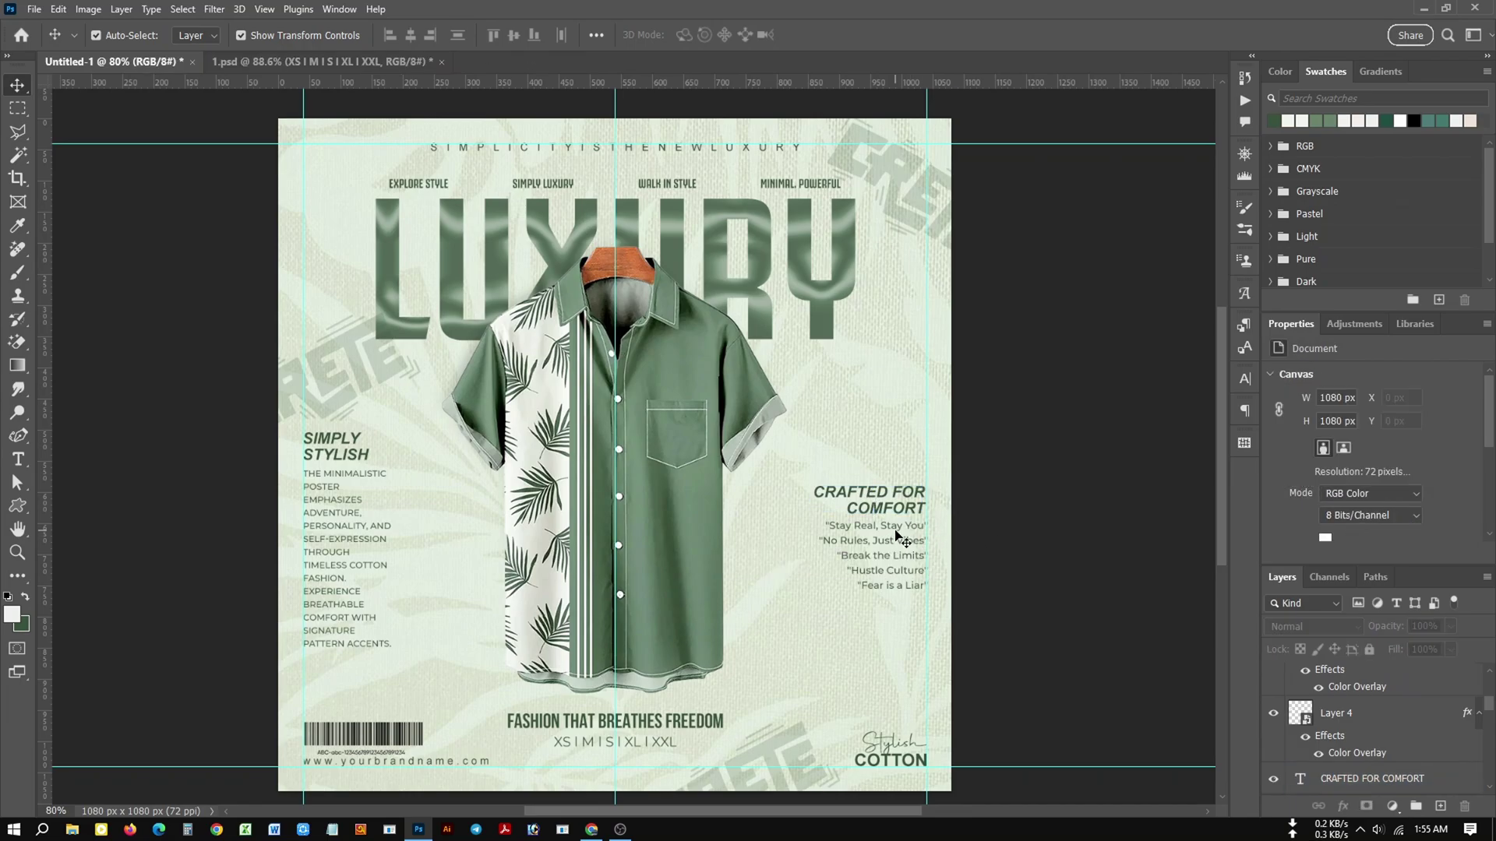
left_click(901, 538)
left_click(1034, 532)
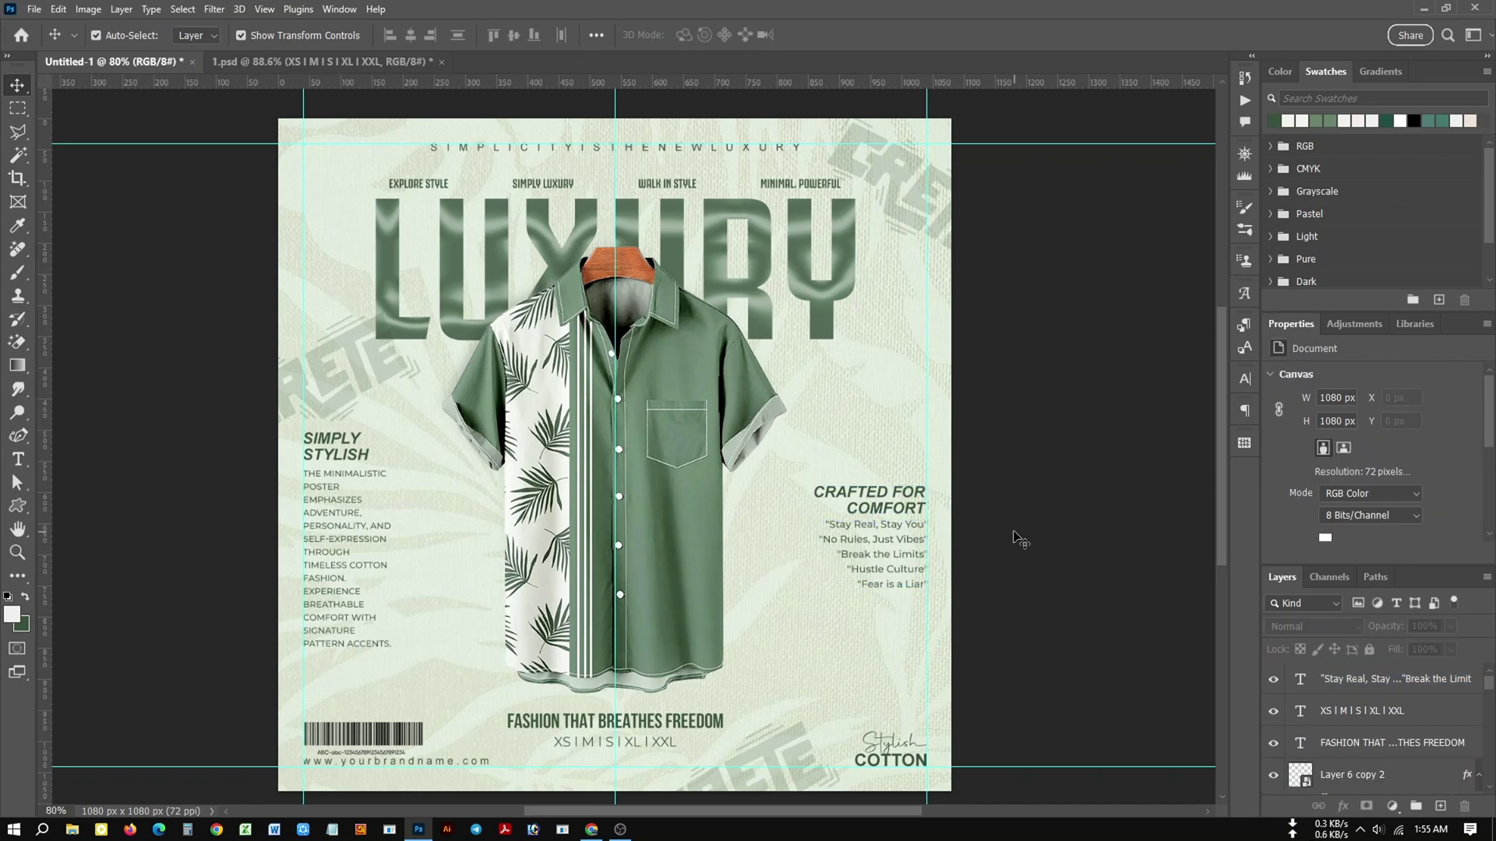
scroll(958, 522, "down", 1)
scroll(894, 539, "down", 2)
Move the CRAFTED FOR COMFORT heading and quotes higher on the poster.
key("ctrl")
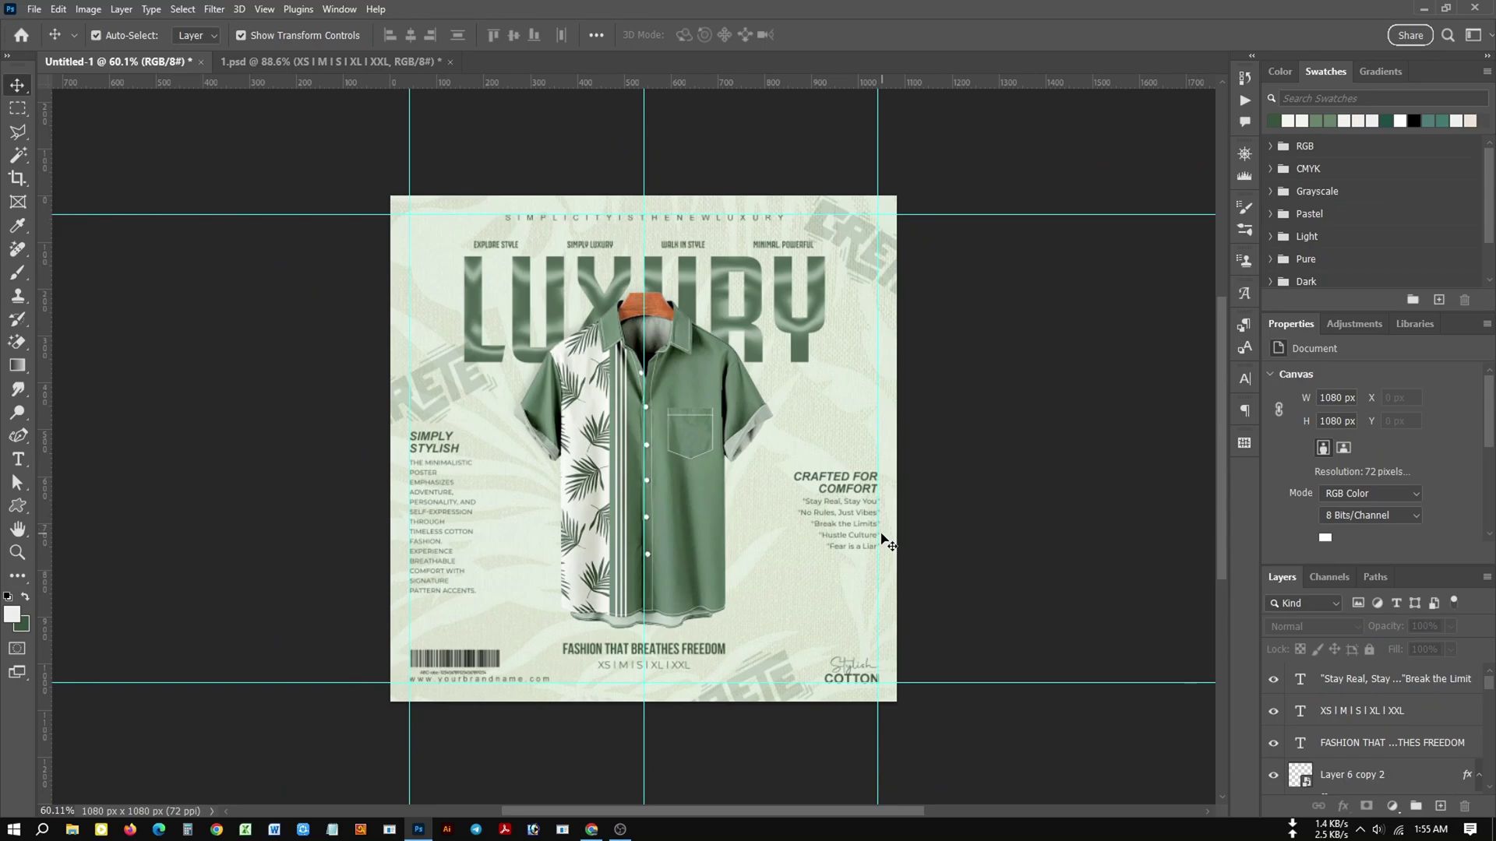
scroll(886, 543, "up", 1)
left_click(865, 542)
key("ctrl+t")
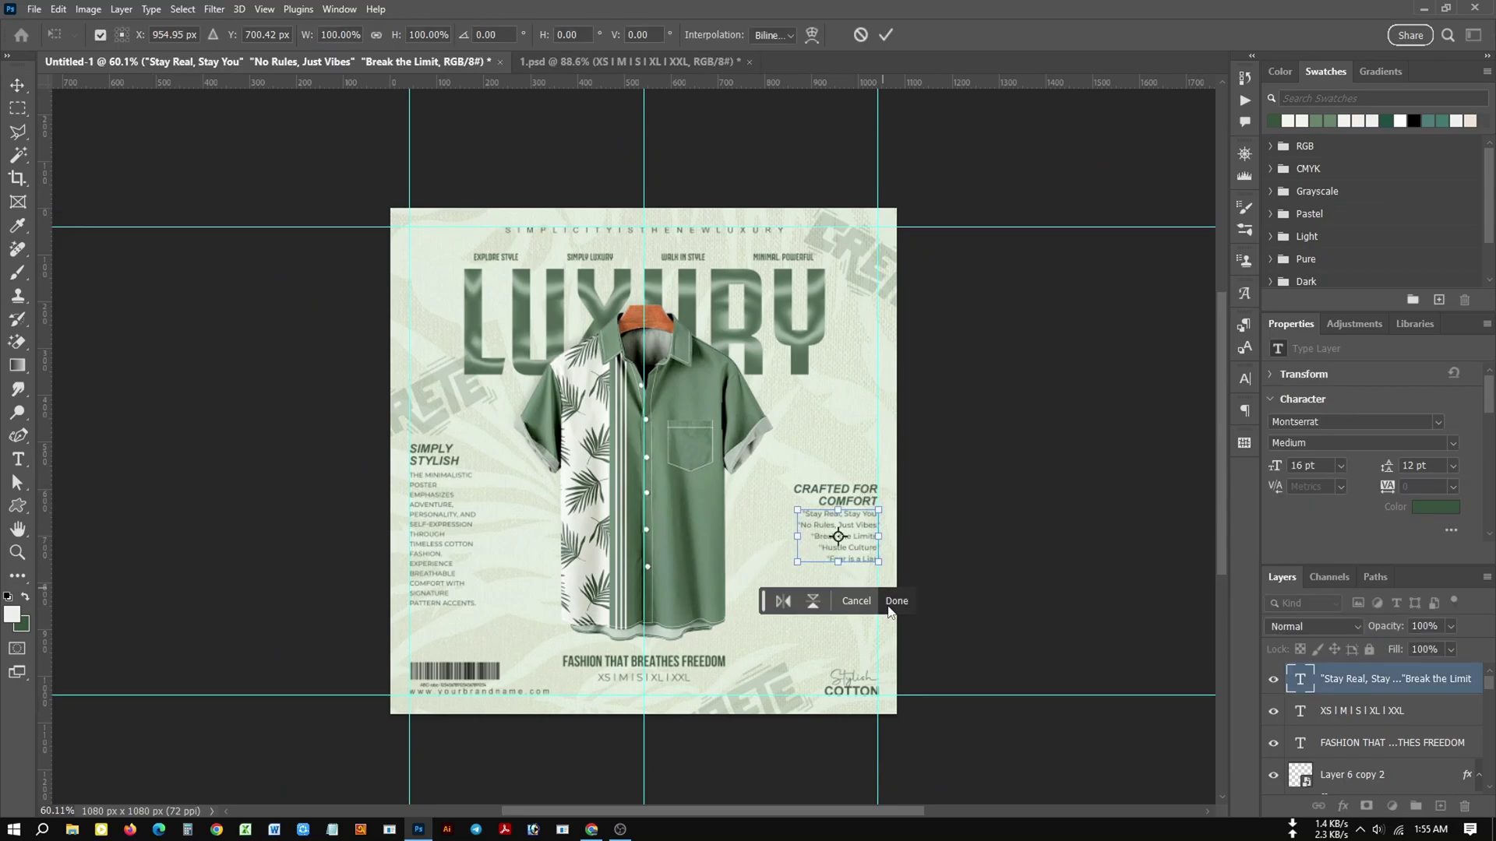
left_click(895, 601)
scroll(857, 502, "up", 2)
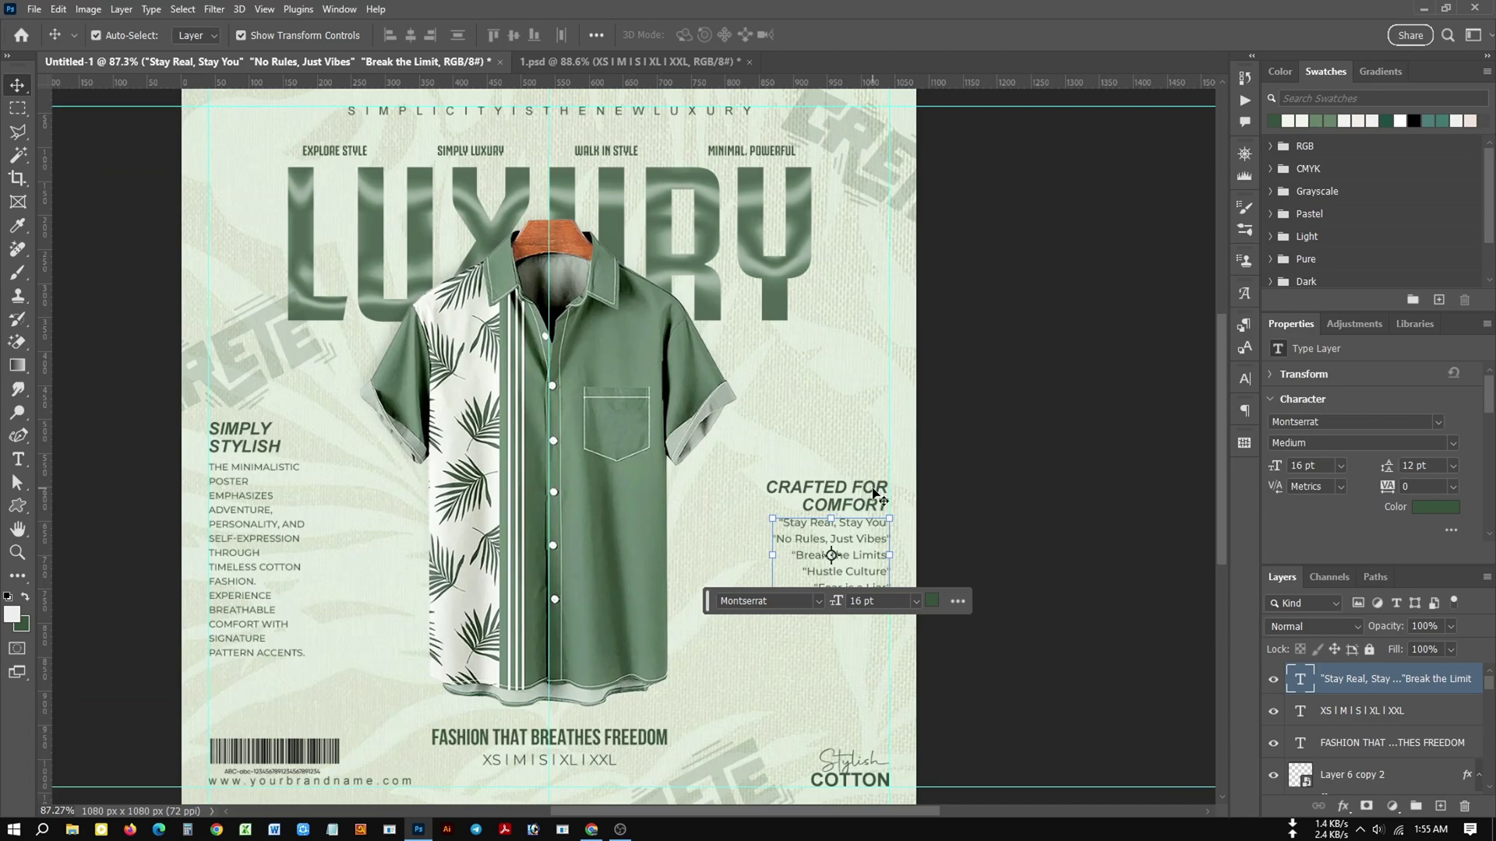
left_click(874, 494, "shift")
mouse_move(874, 494)
left_mouse_down()
mouse_move(867, 411)
mouse_move(866, 438)
left_mouse_up()
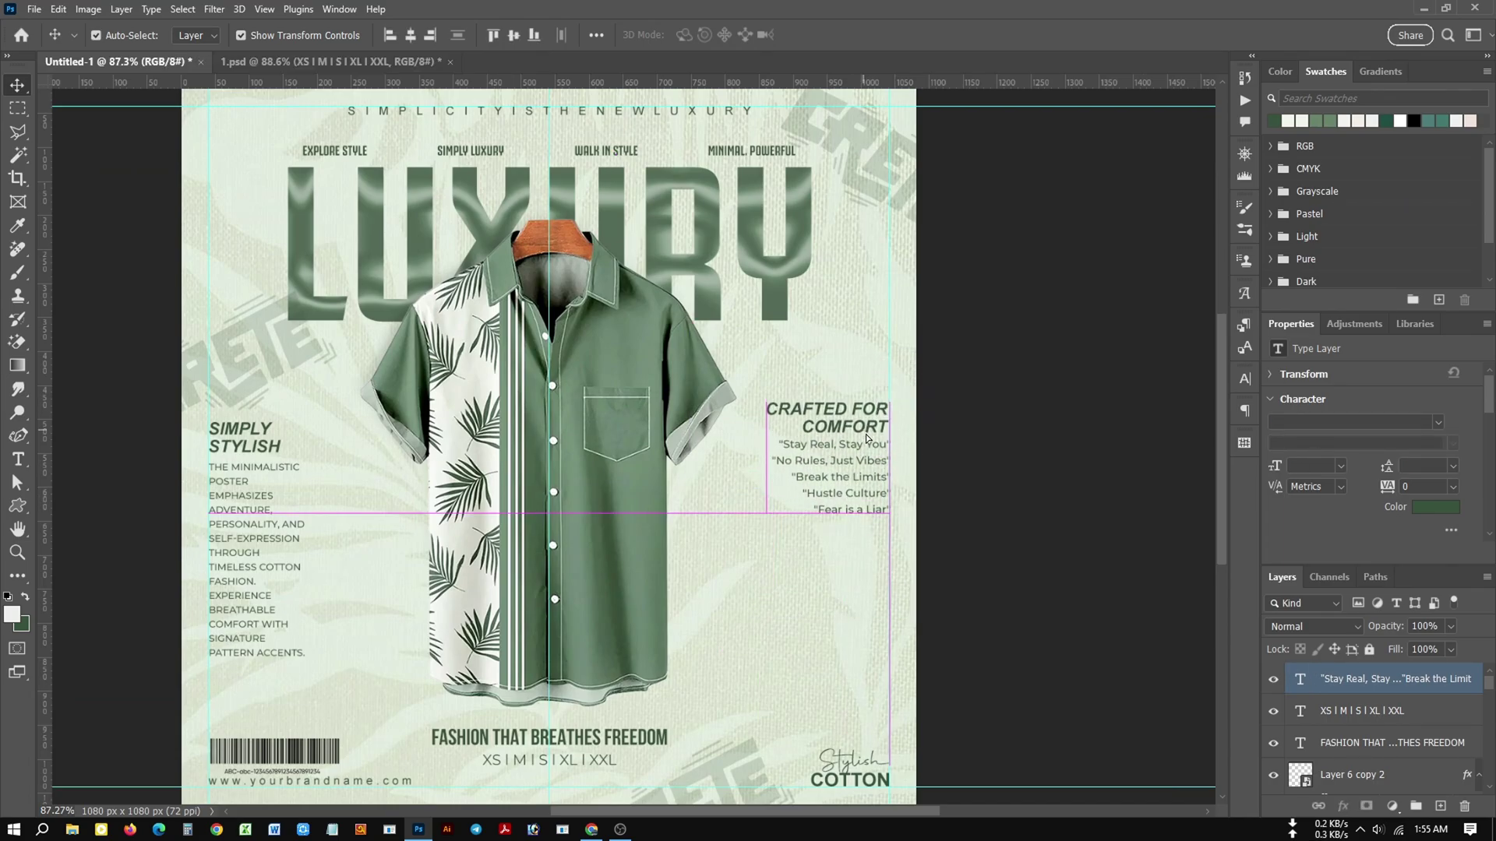
left_click(1021, 483)
Undo that move, nudge the quotes down, then raise both blocks slightly.
scroll(965, 494, "down", 1)
scroll(965, 494, "down", 1)
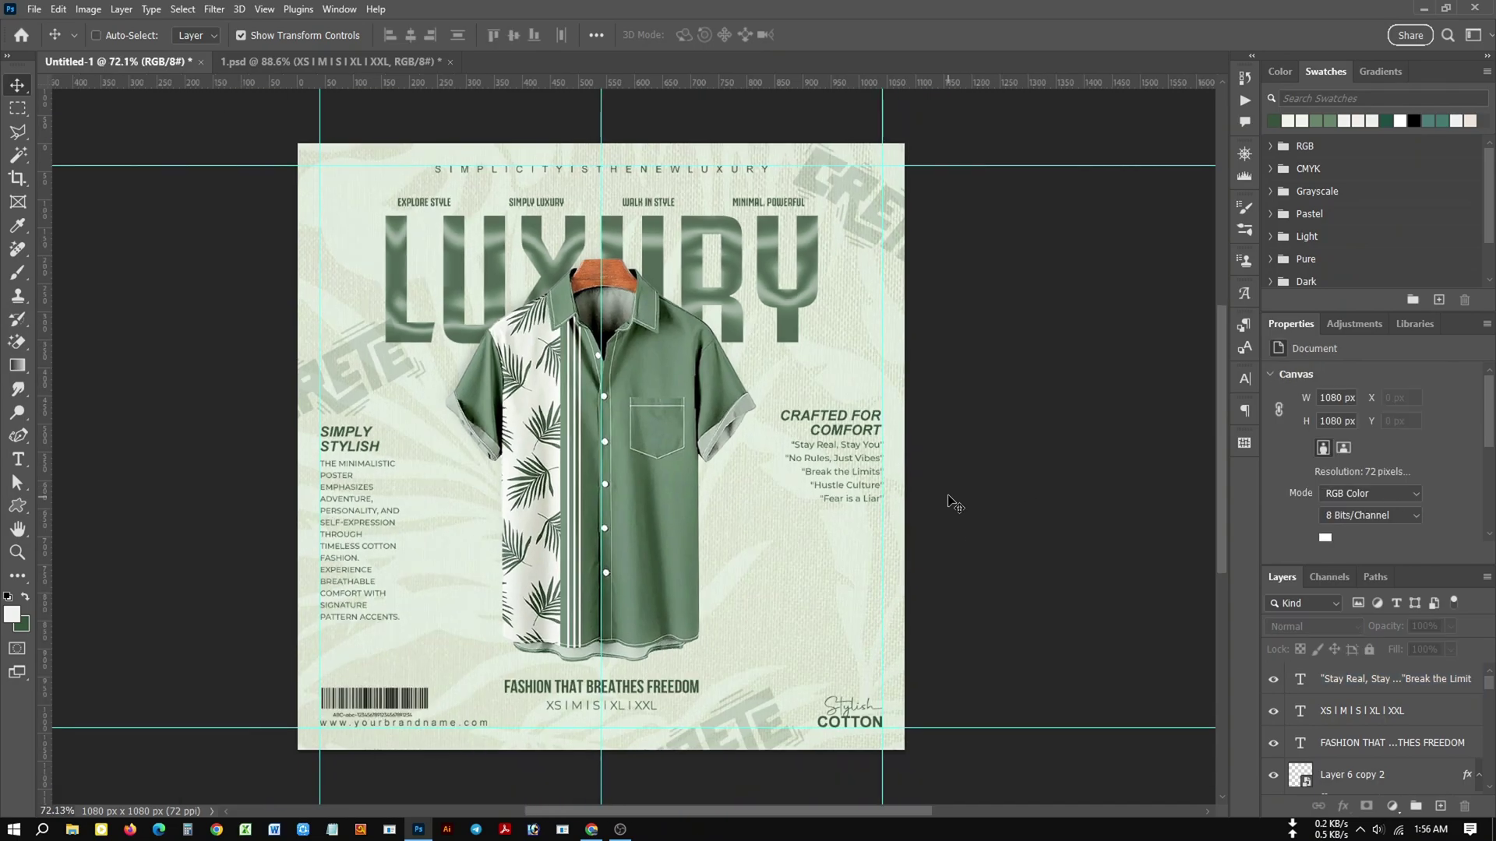
key("ctrl+z")
left_click(872, 530)
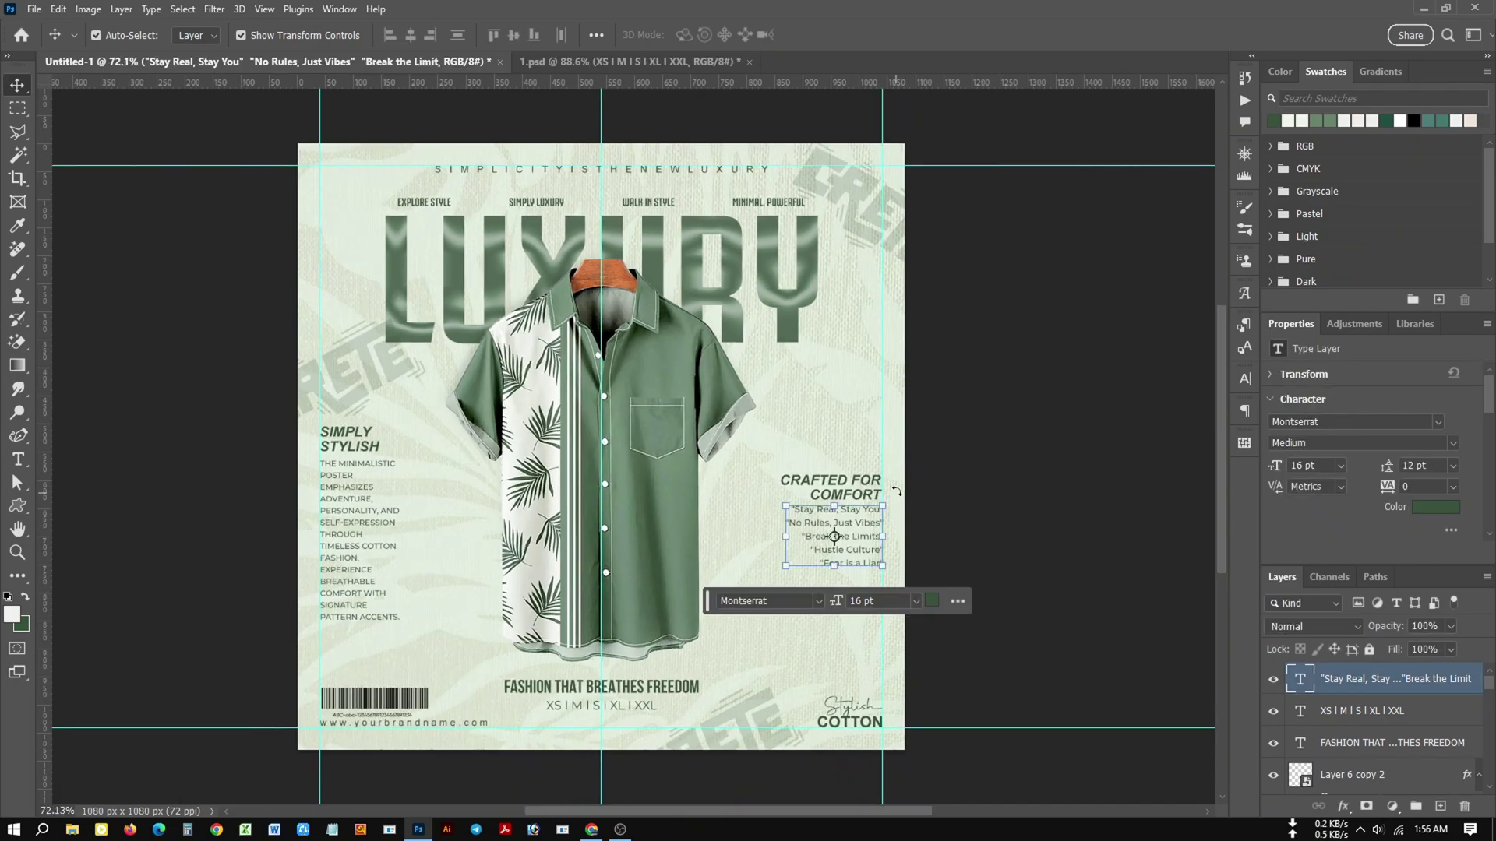
key("Down")
left_click(859, 474, "shift")
left_click_drag(860, 474, 863, 437)
left_click(928, 518)
Hide the guides to view the poster without guide lines.
scroll(928, 518, "left", 1)
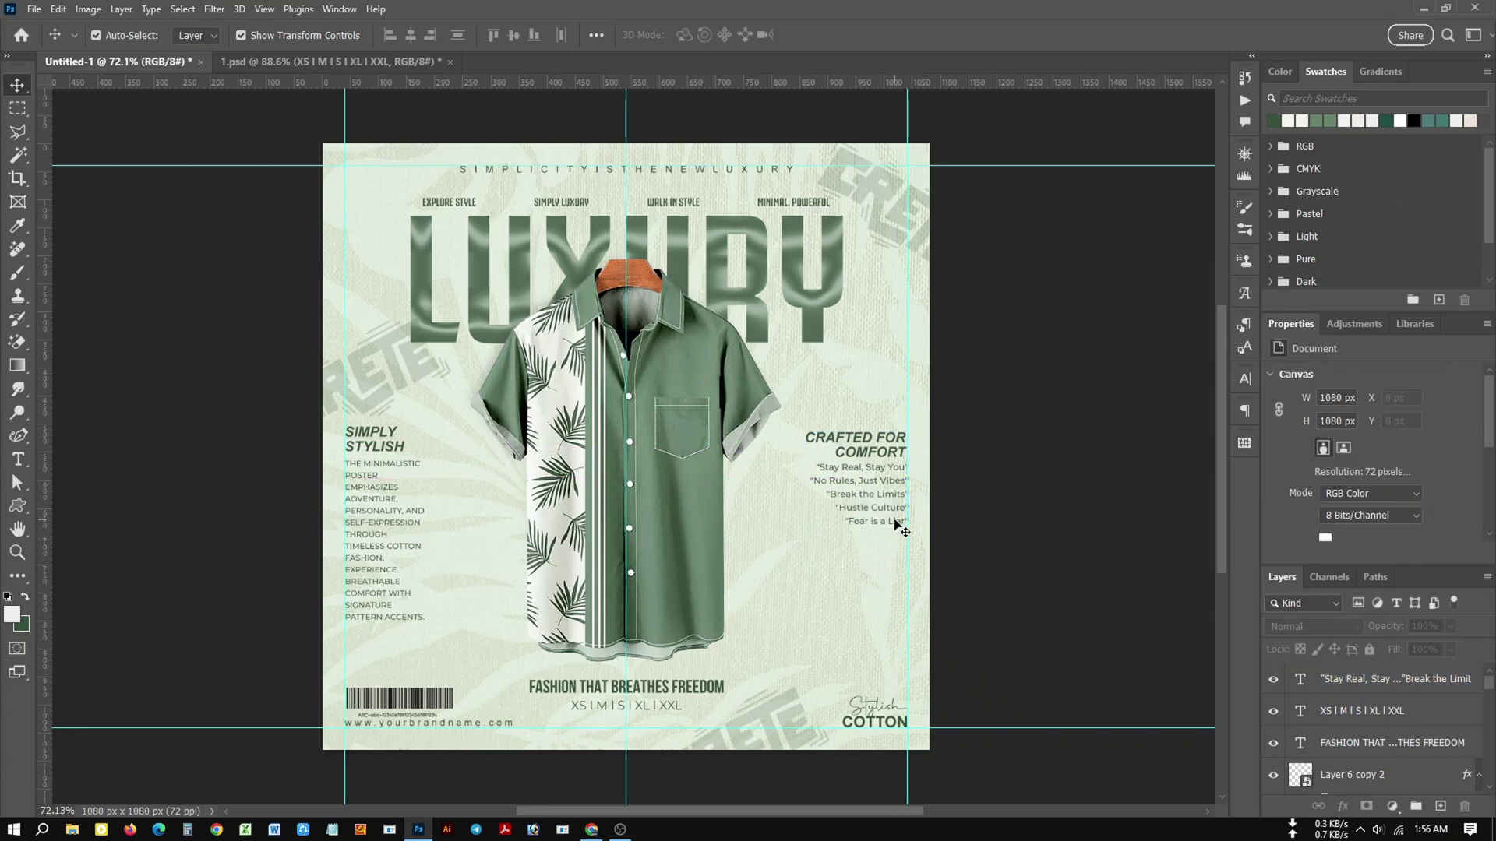
scroll(888, 497, "down", 1)
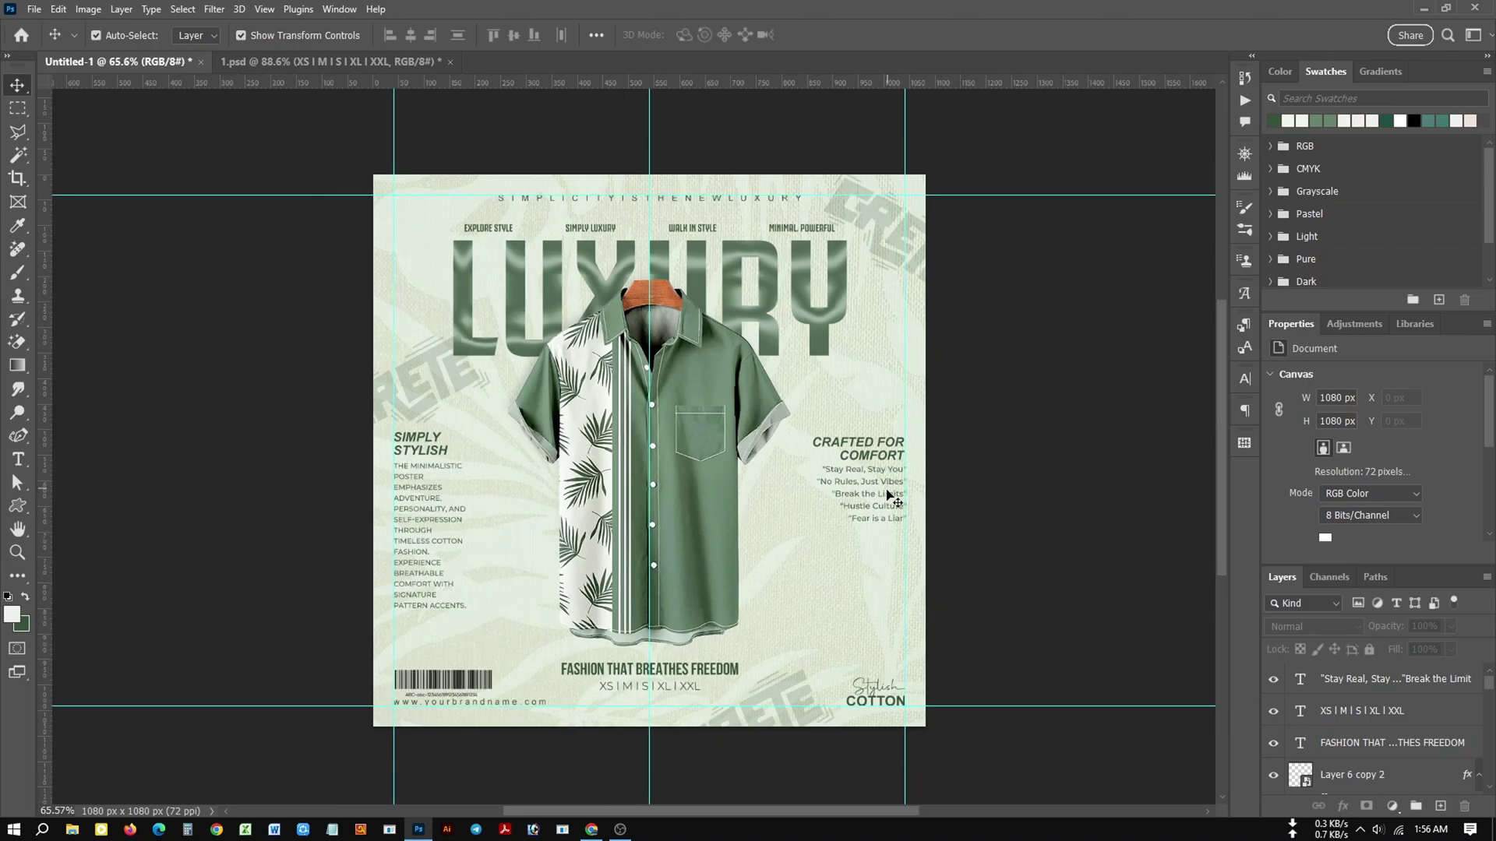
scroll(896, 507, "down", 1)
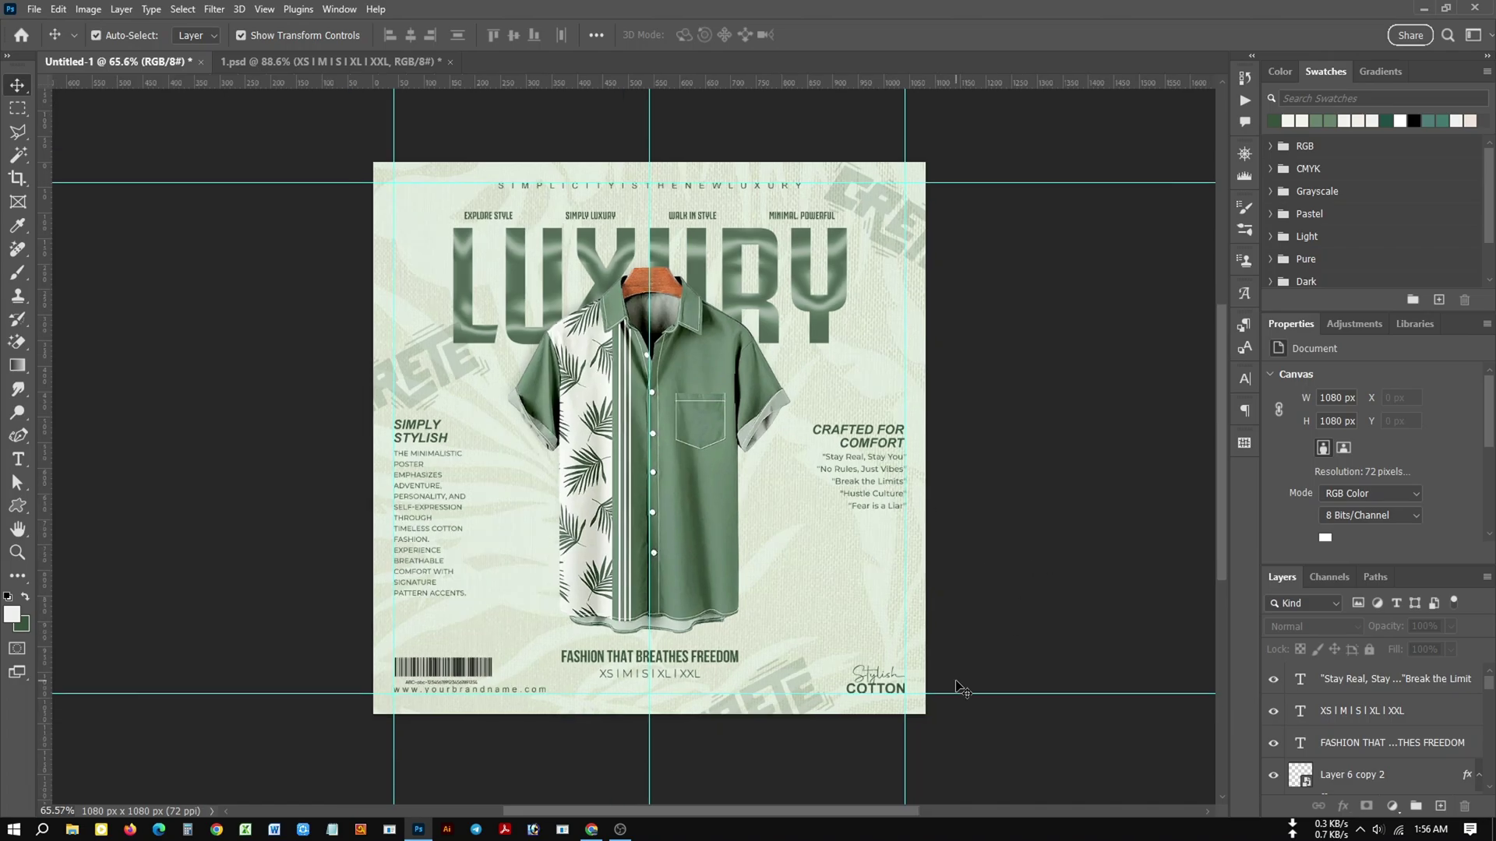
key("ctrl+semicolon")
scroll(963, 690, "up", 1)
scroll(843, 631, "up", 1)
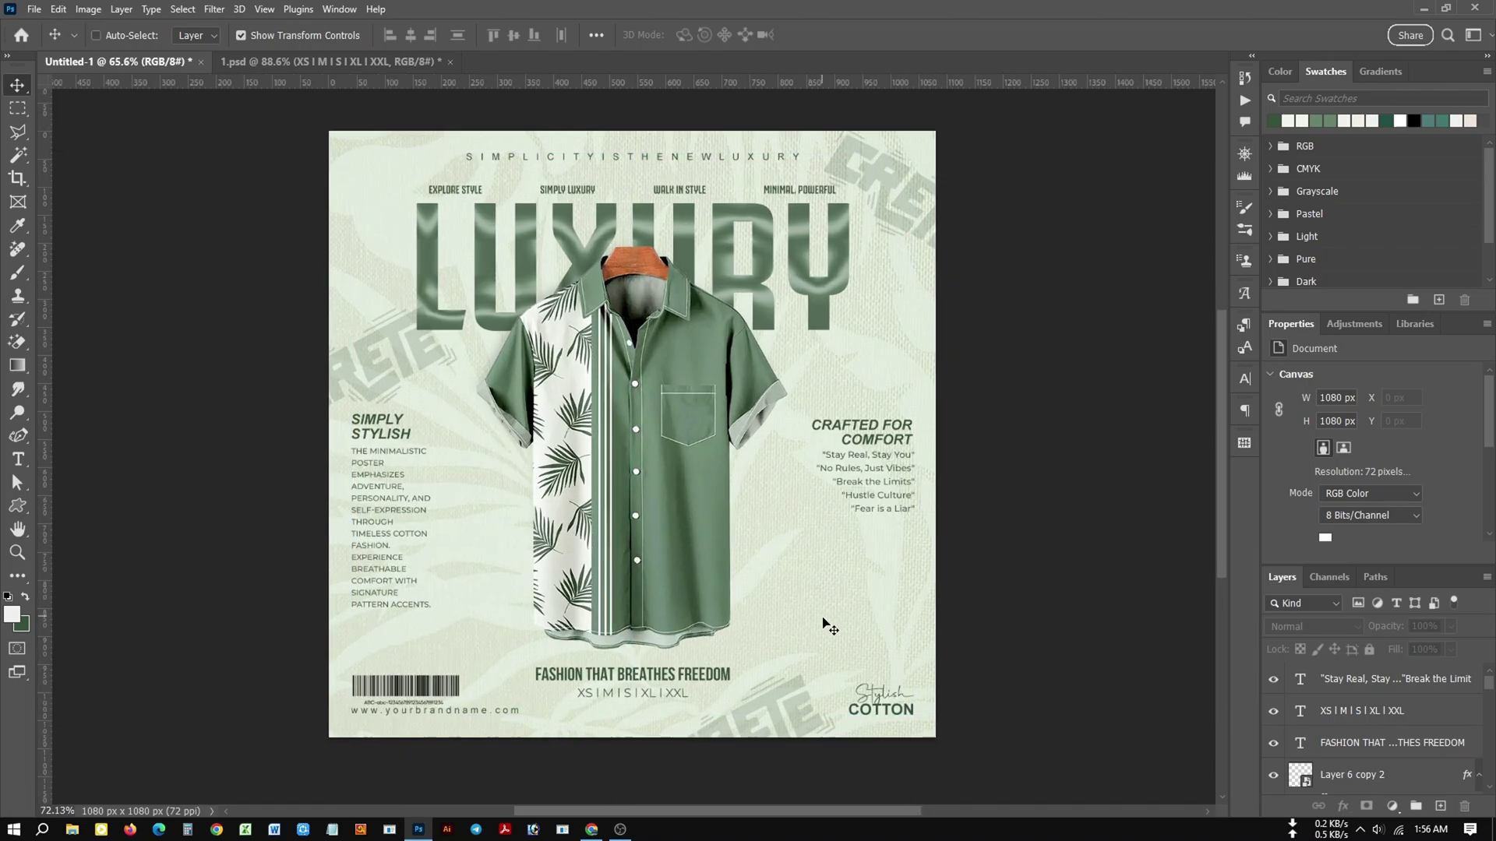
Lower the opacity of both Layer 6 CRETE watermark copies to 18%.
left_click(778, 694)
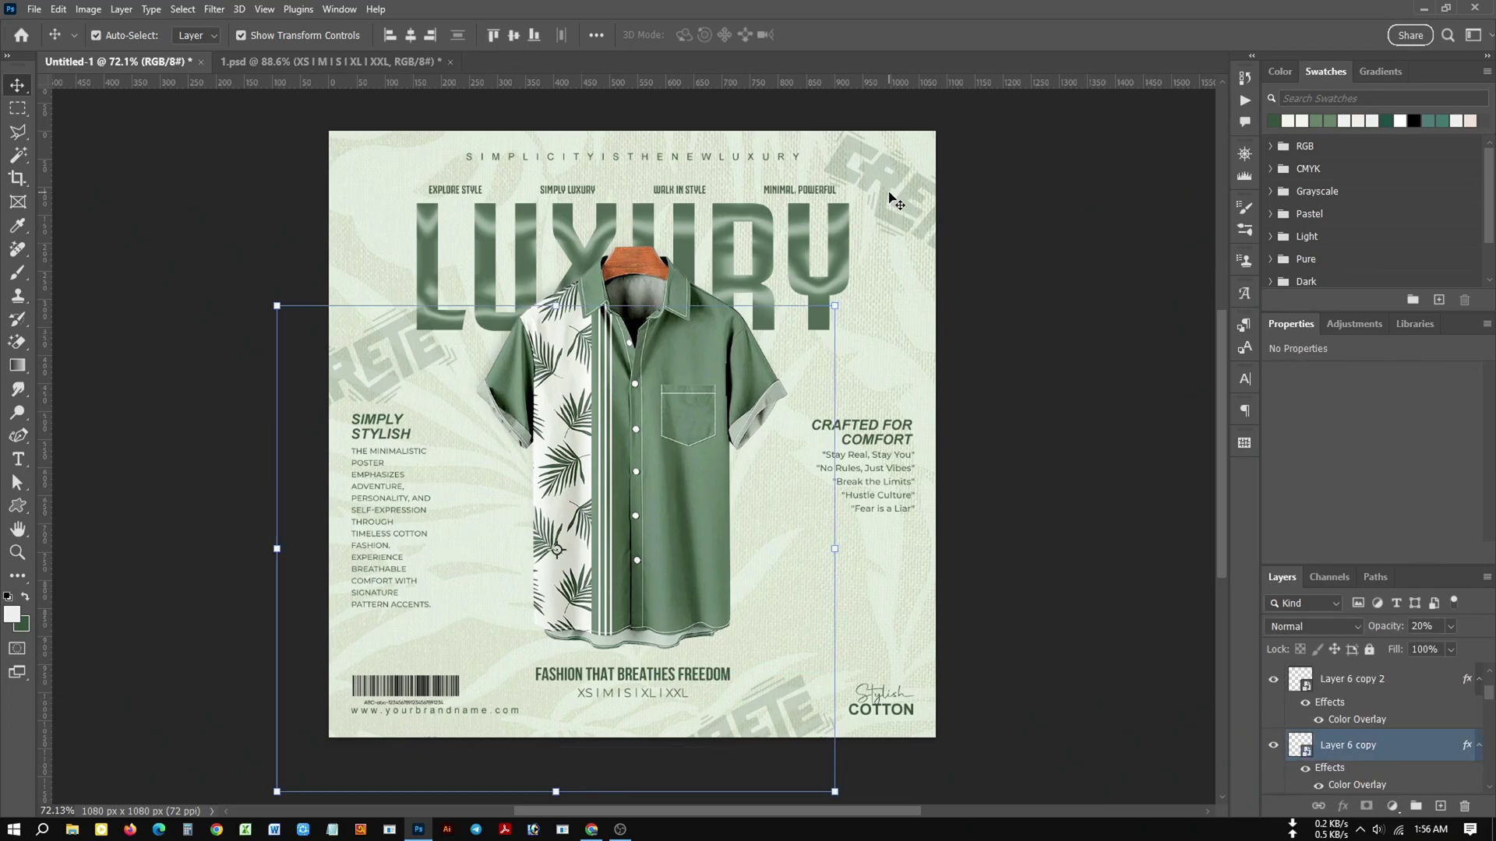
left_click(935, 253, "shift")
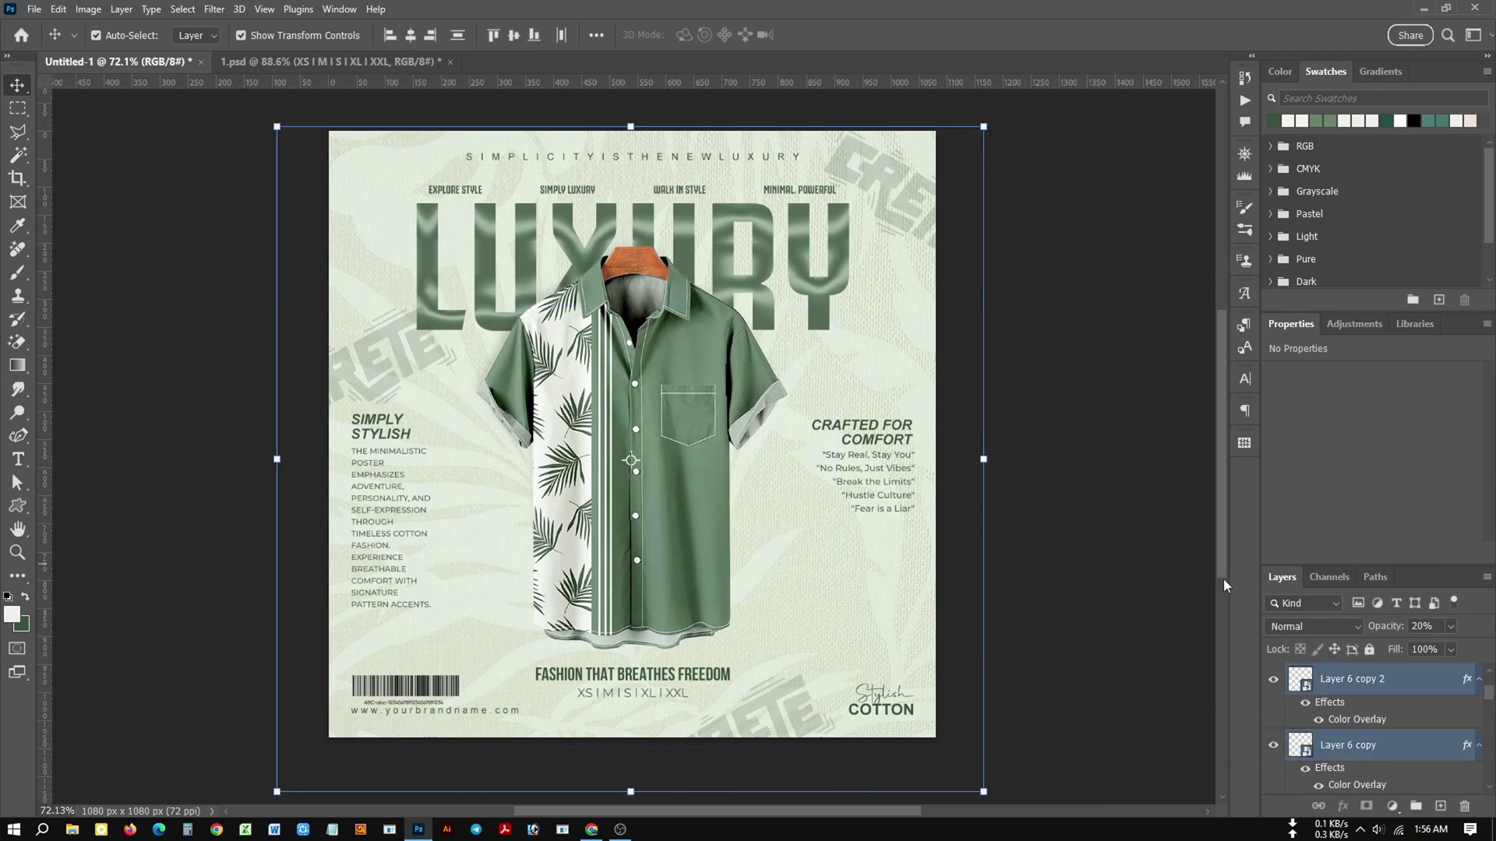
left_click_drag(1396, 625, 1394, 629)
left_click_drag(1394, 631, 1398, 631)
left_click(1129, 600)
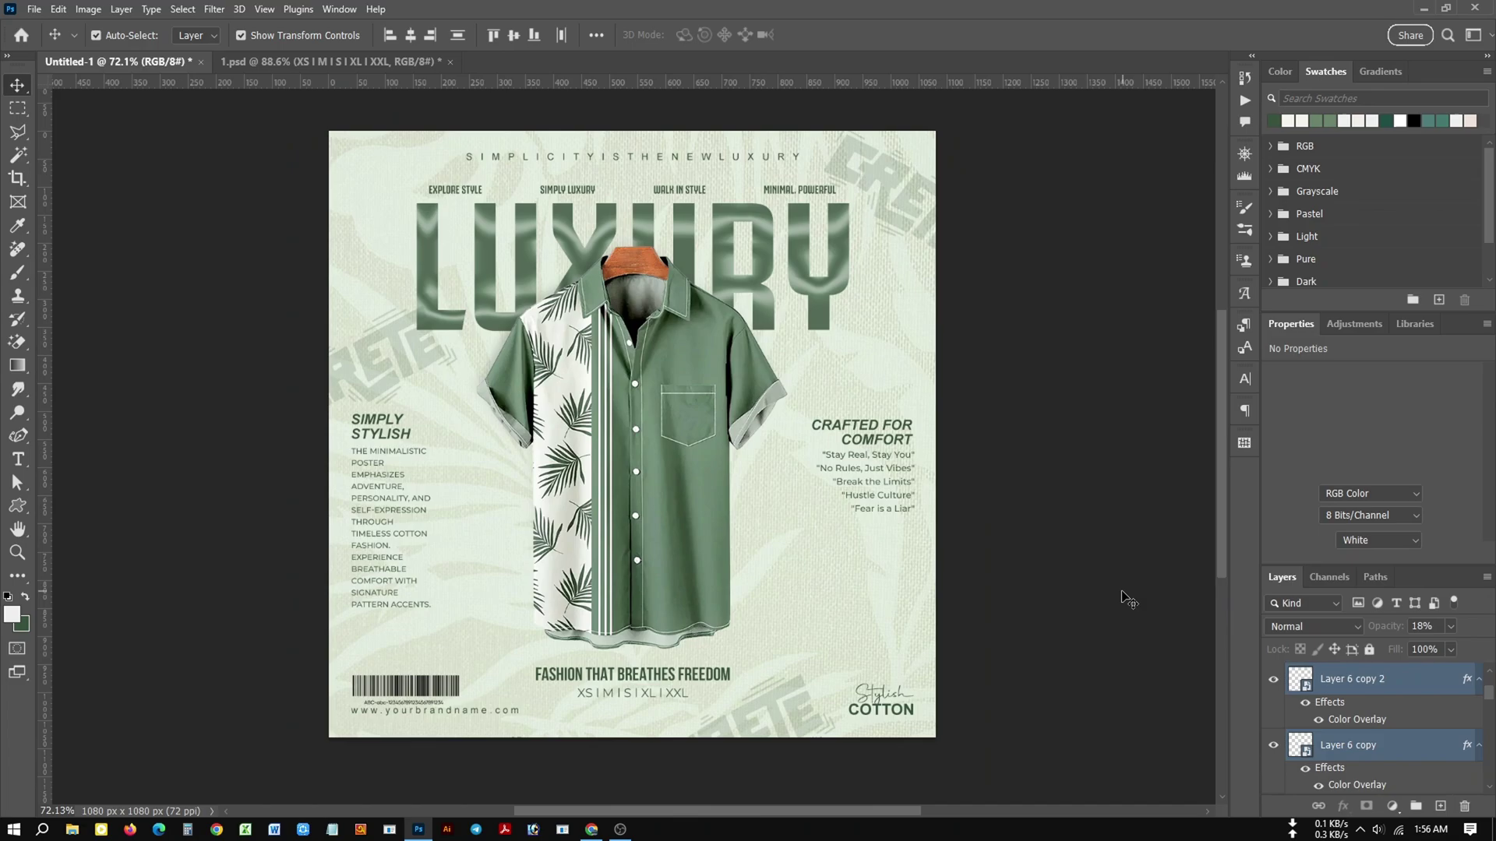
Toggle the texture overlay layer's visibility to compare the poster with and without it.
scroll(1334, 734, "up", 2)
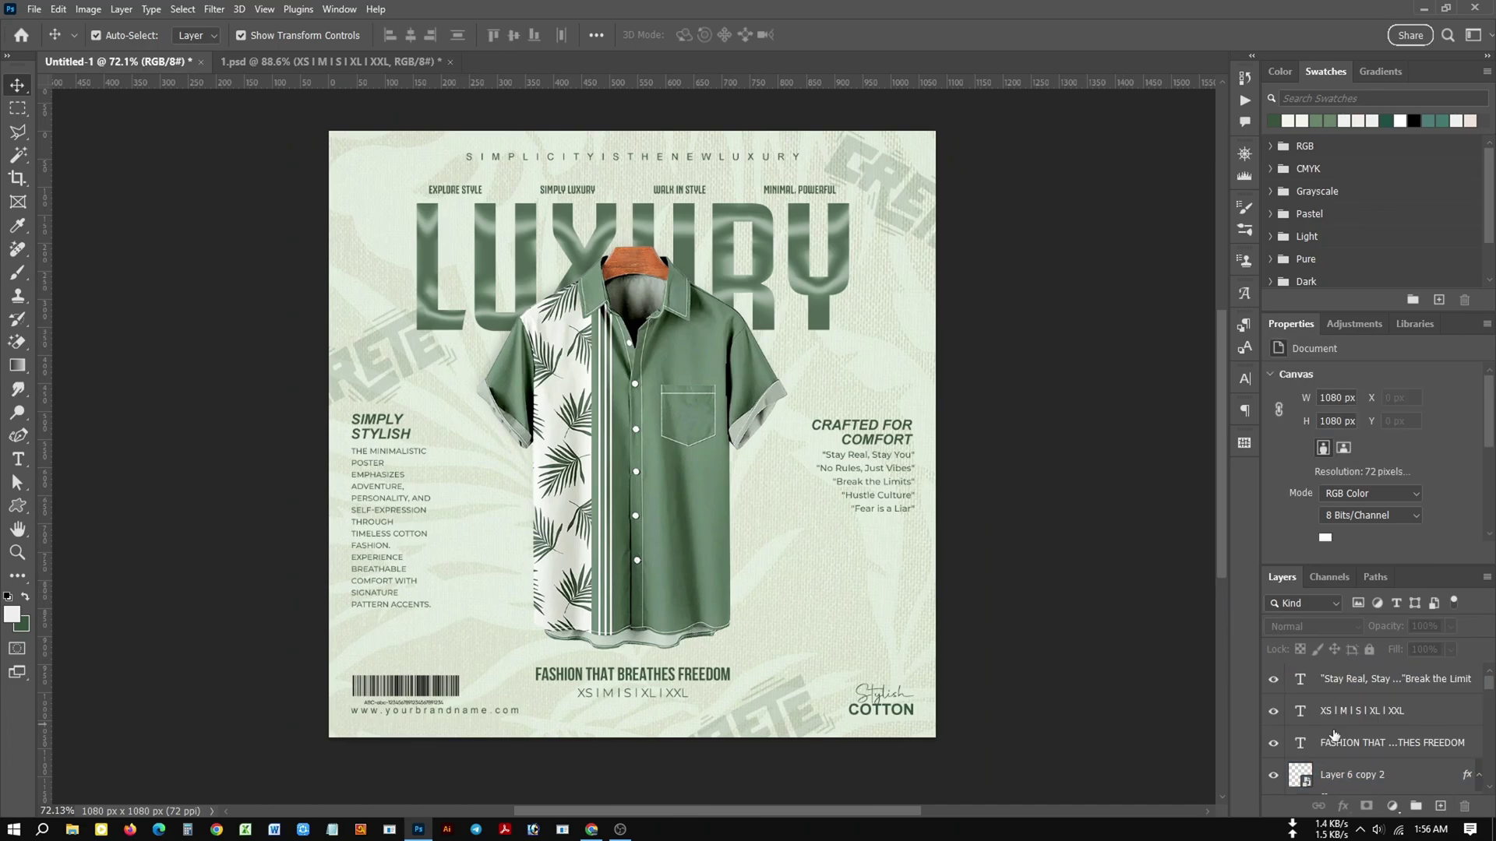
left_click(856, 642)
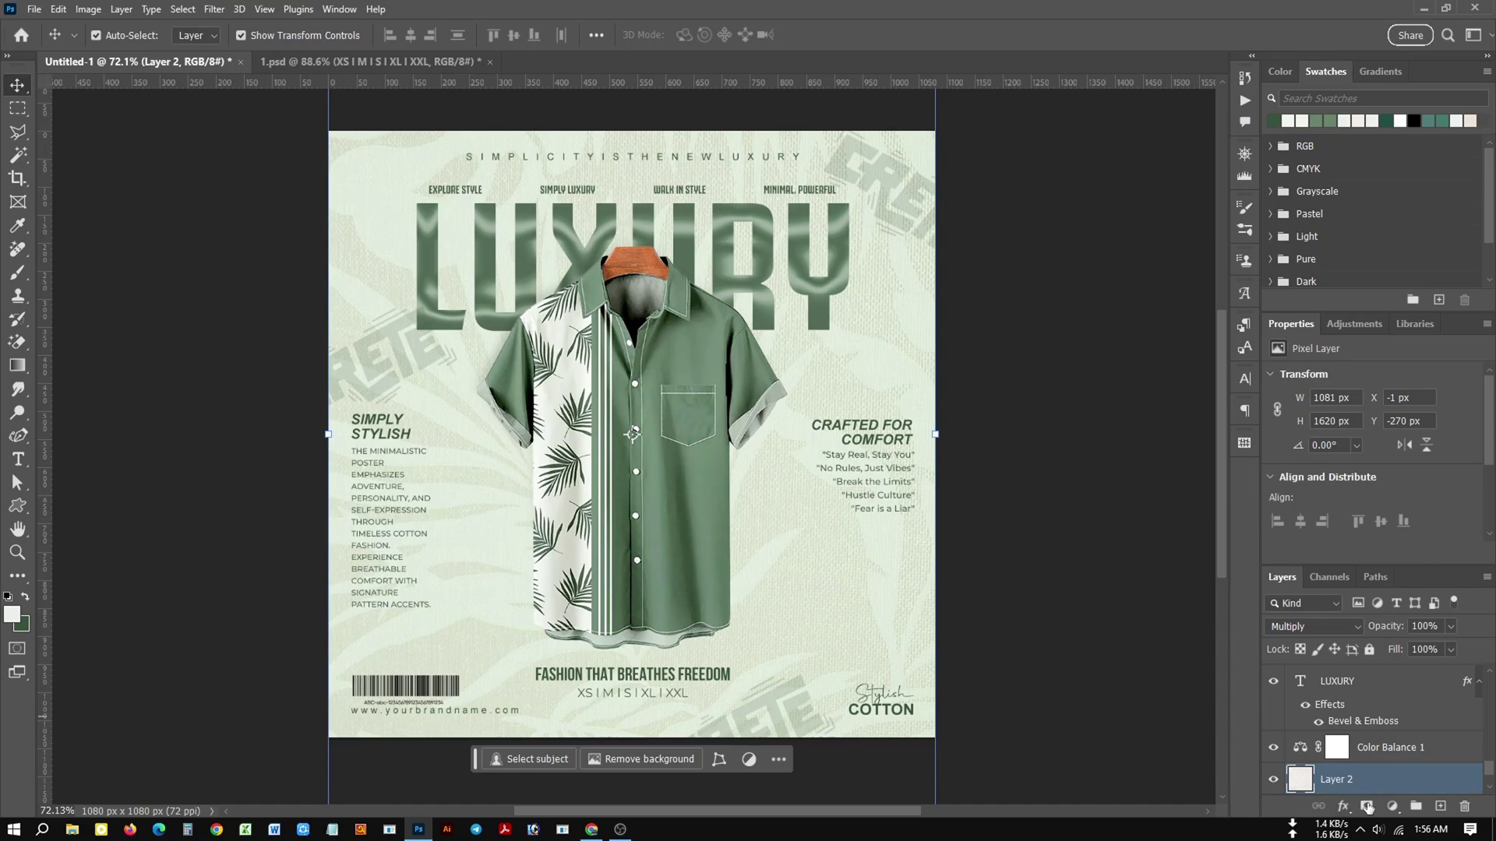
left_click(1273, 781)
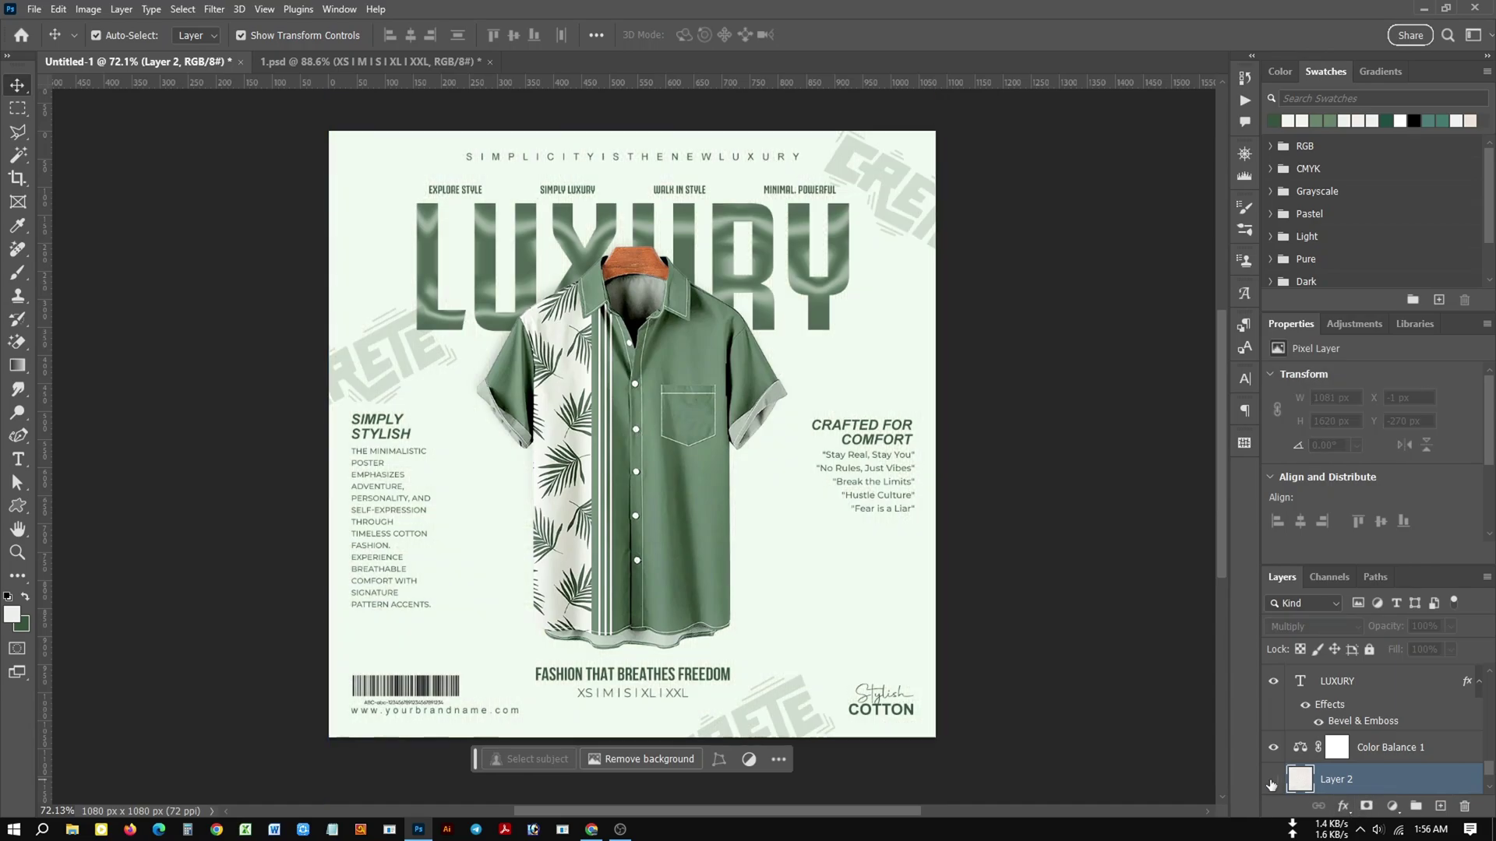
left_click(1273, 781)
left_click(1271, 783)
left_click(1271, 783)
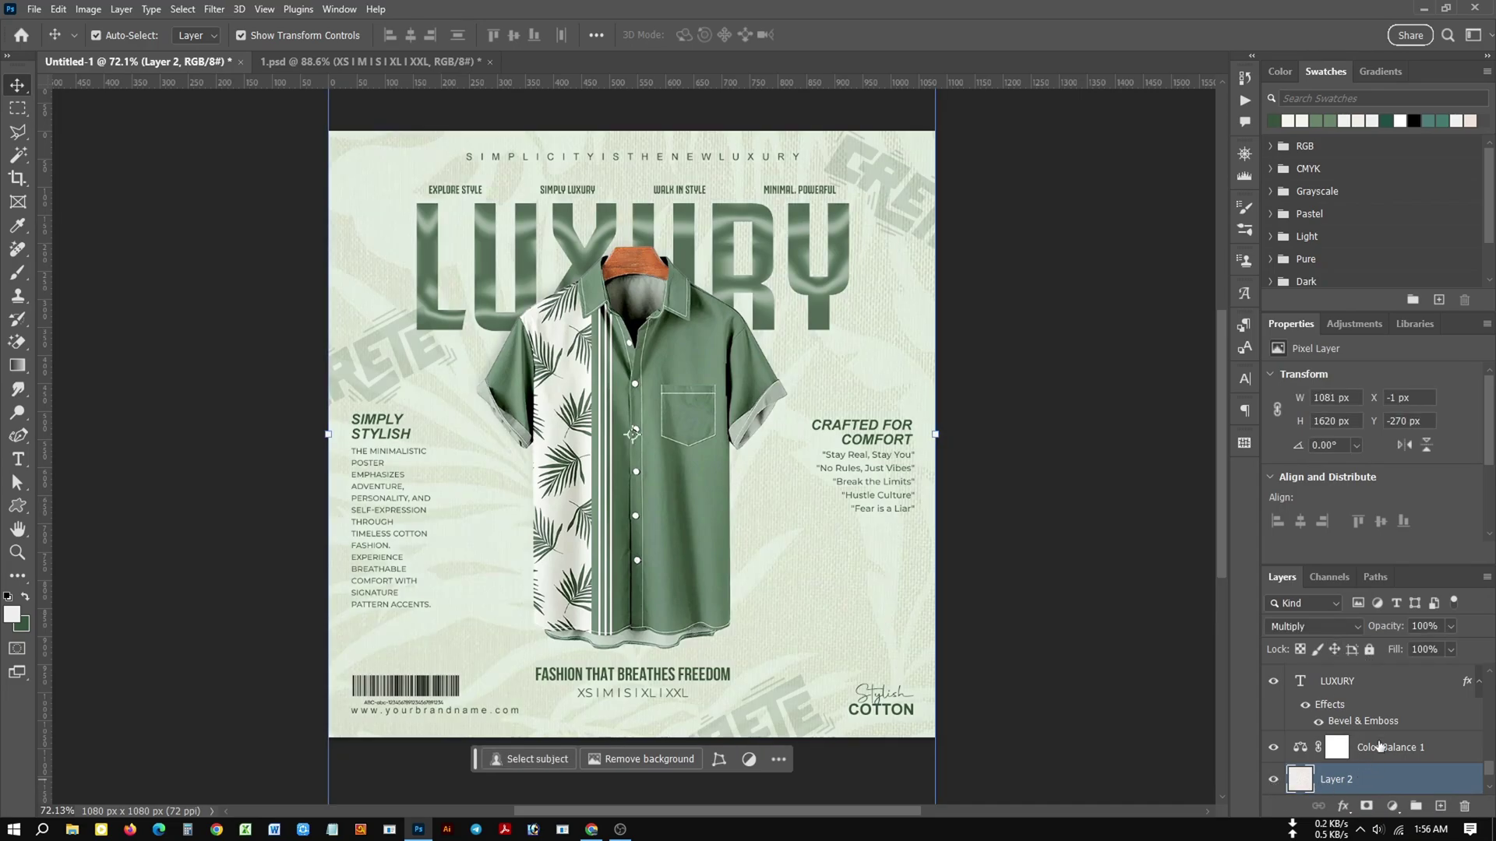
Split the texture layer's Blend If sliders so it fades out over bright and dark tones.
double_click(1394, 779)
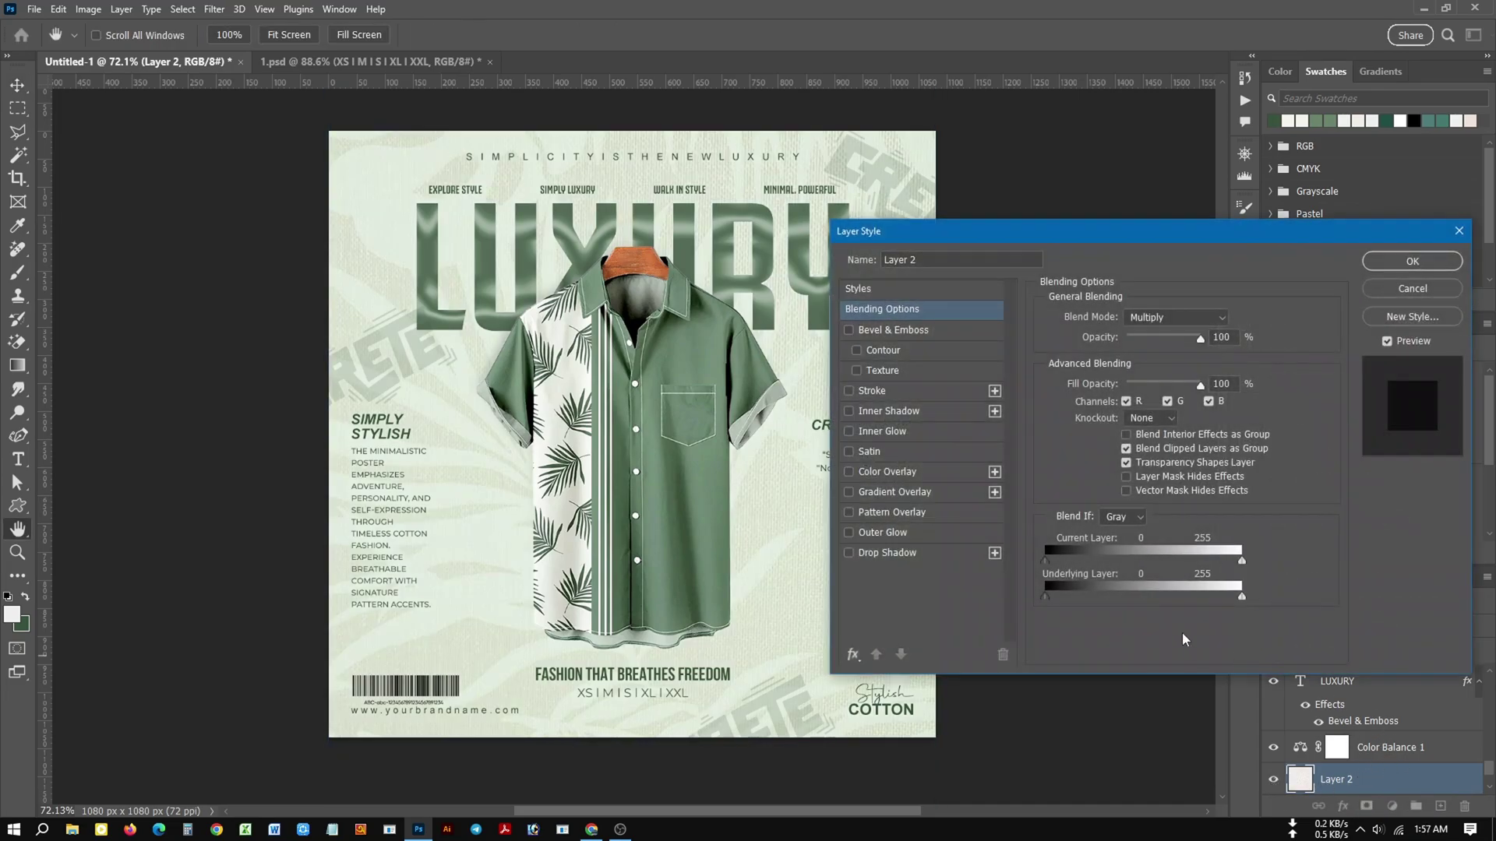
left_click_drag(1242, 596, 1211, 598)
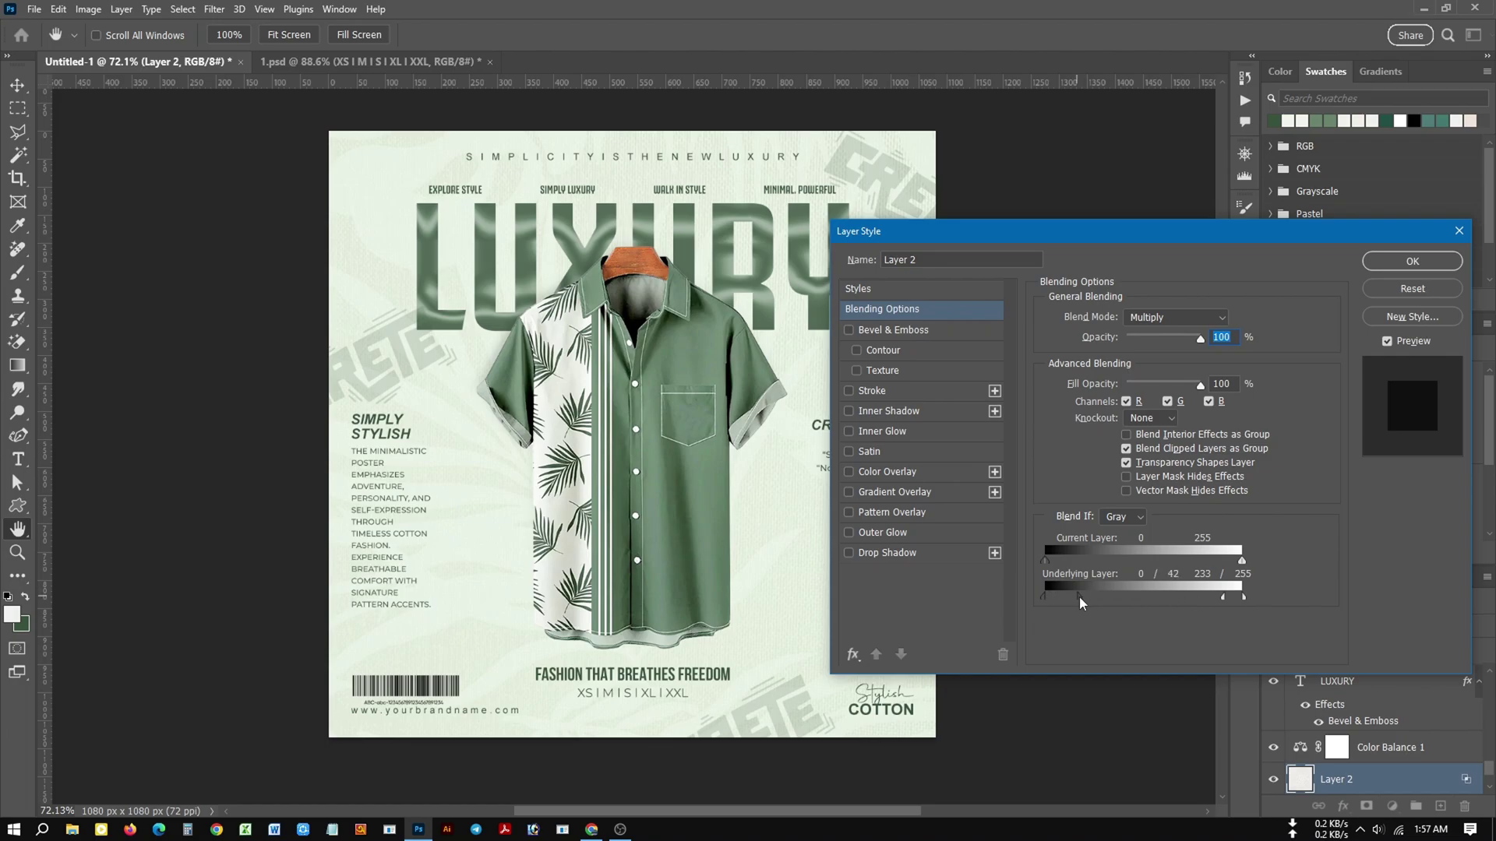
left_click_drag(1065, 601, 1060, 601)
left_click_drag(1089, 563, 1016, 567)
left_click_drag(1242, 561, 1205, 568)
left_click(1442, 258)
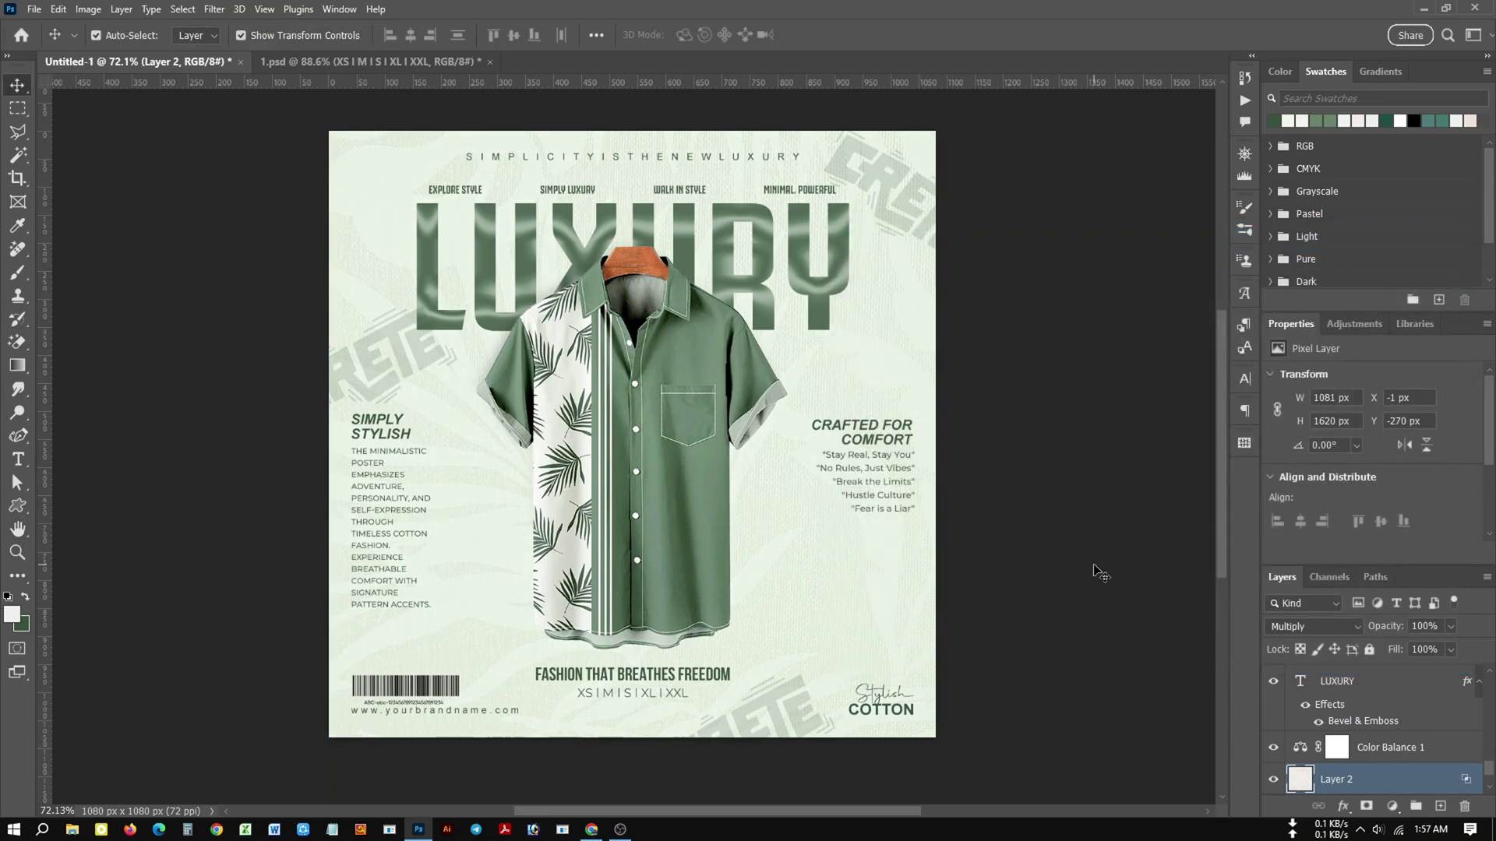
Add a new empty layer above the LUXURY title layer.
left_click(1359, 726)
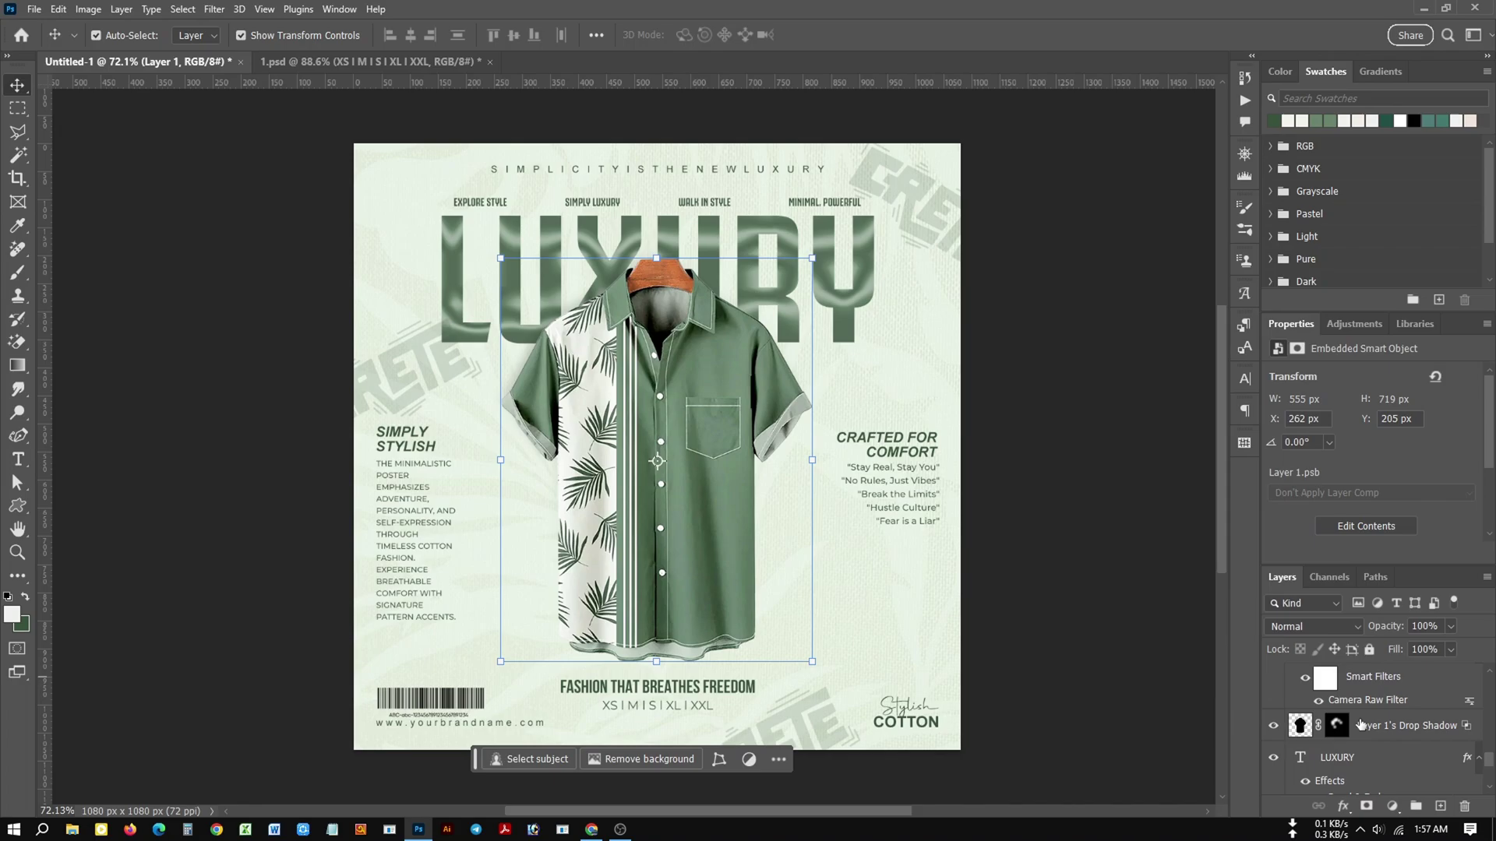
left_click(1363, 754)
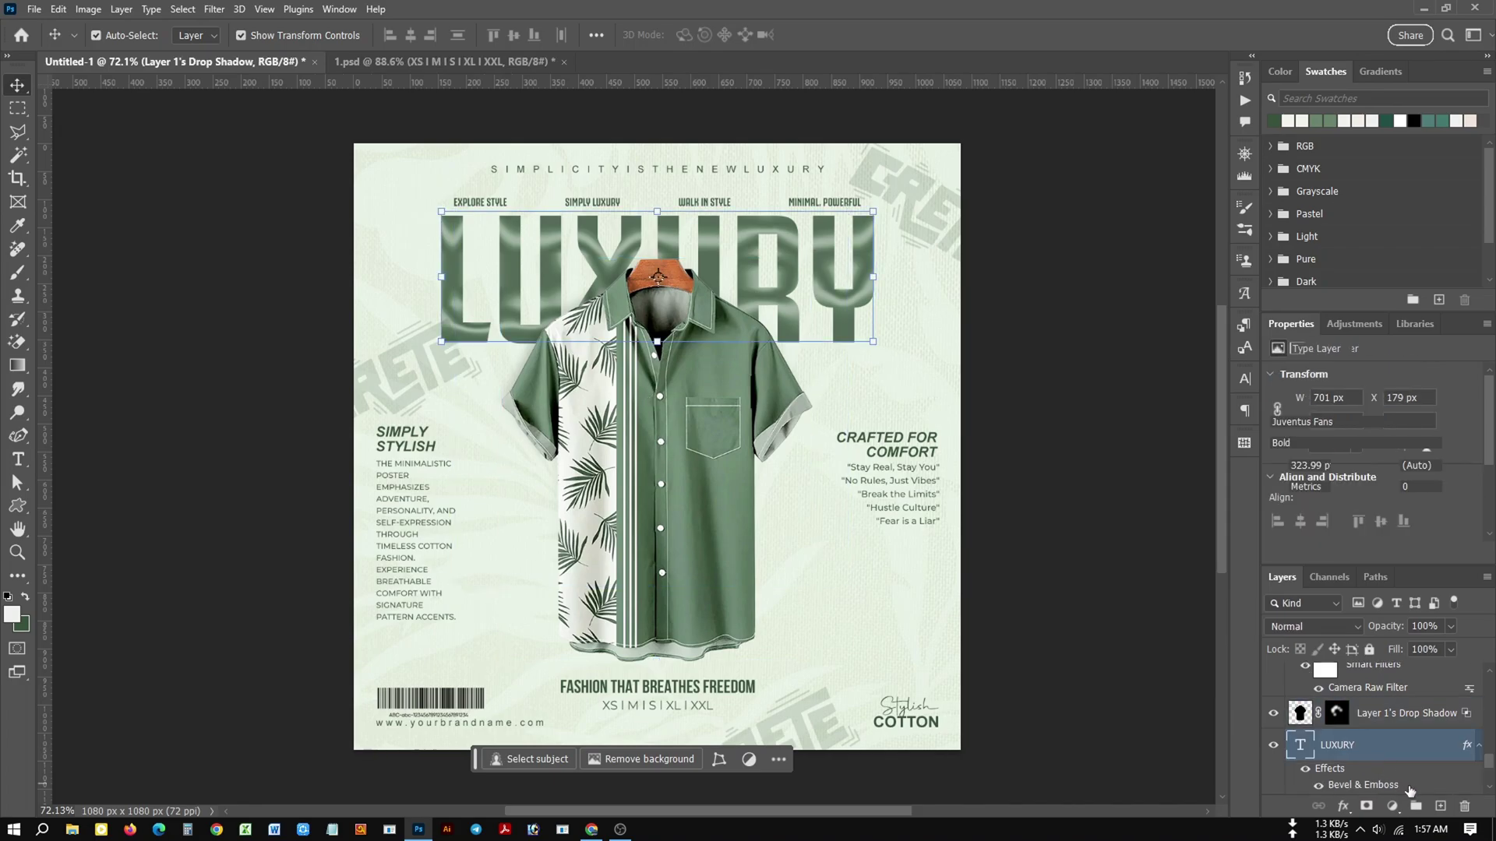
left_click(1442, 808)
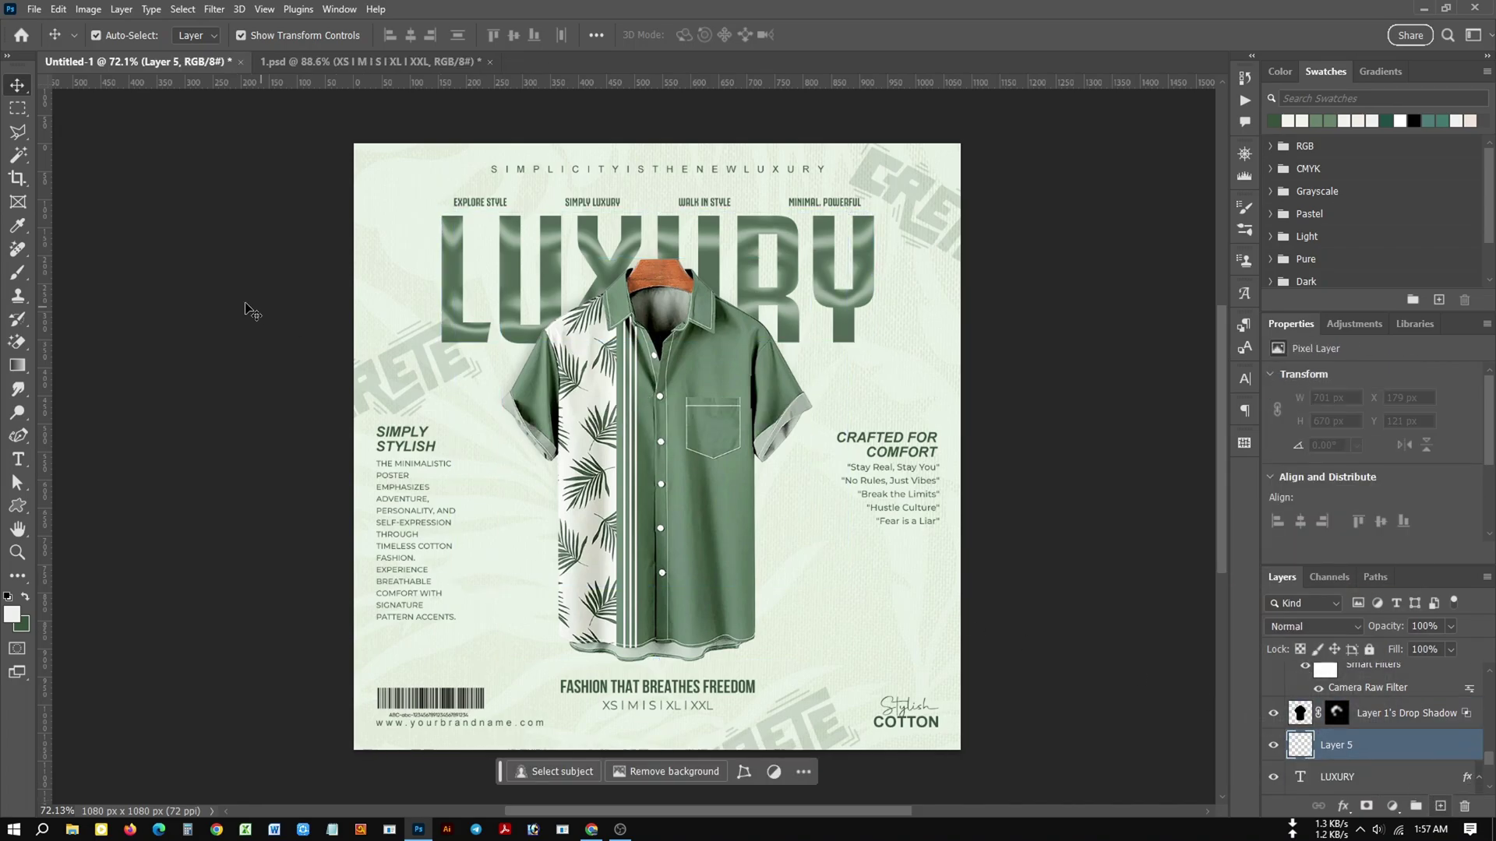
Paint soft white and green shading over the shirt's collar and left shoulder.
left_click(28, 268)
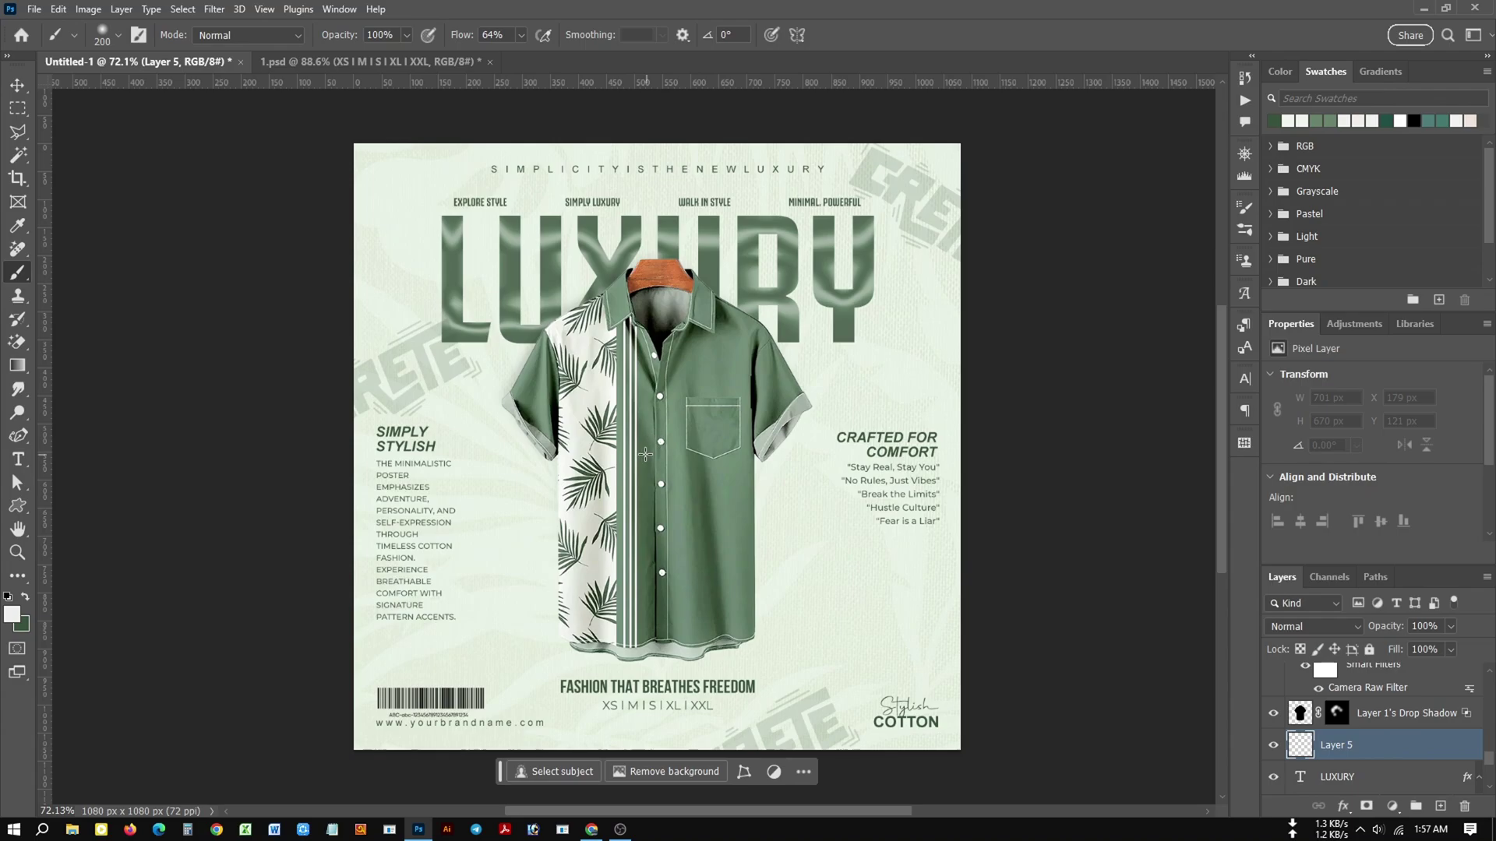
key("Tab")
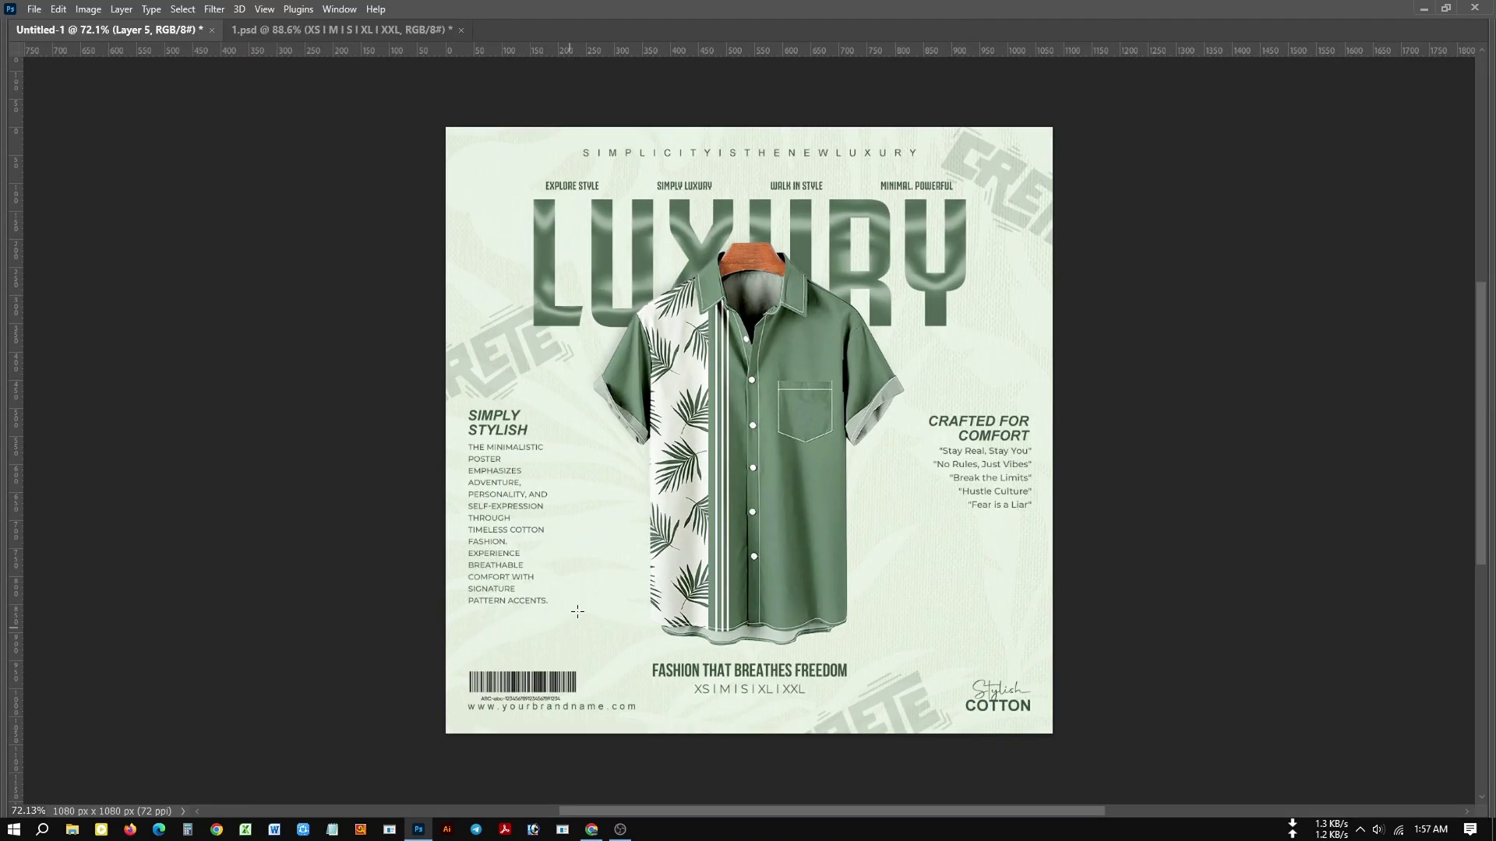
key("Tab")
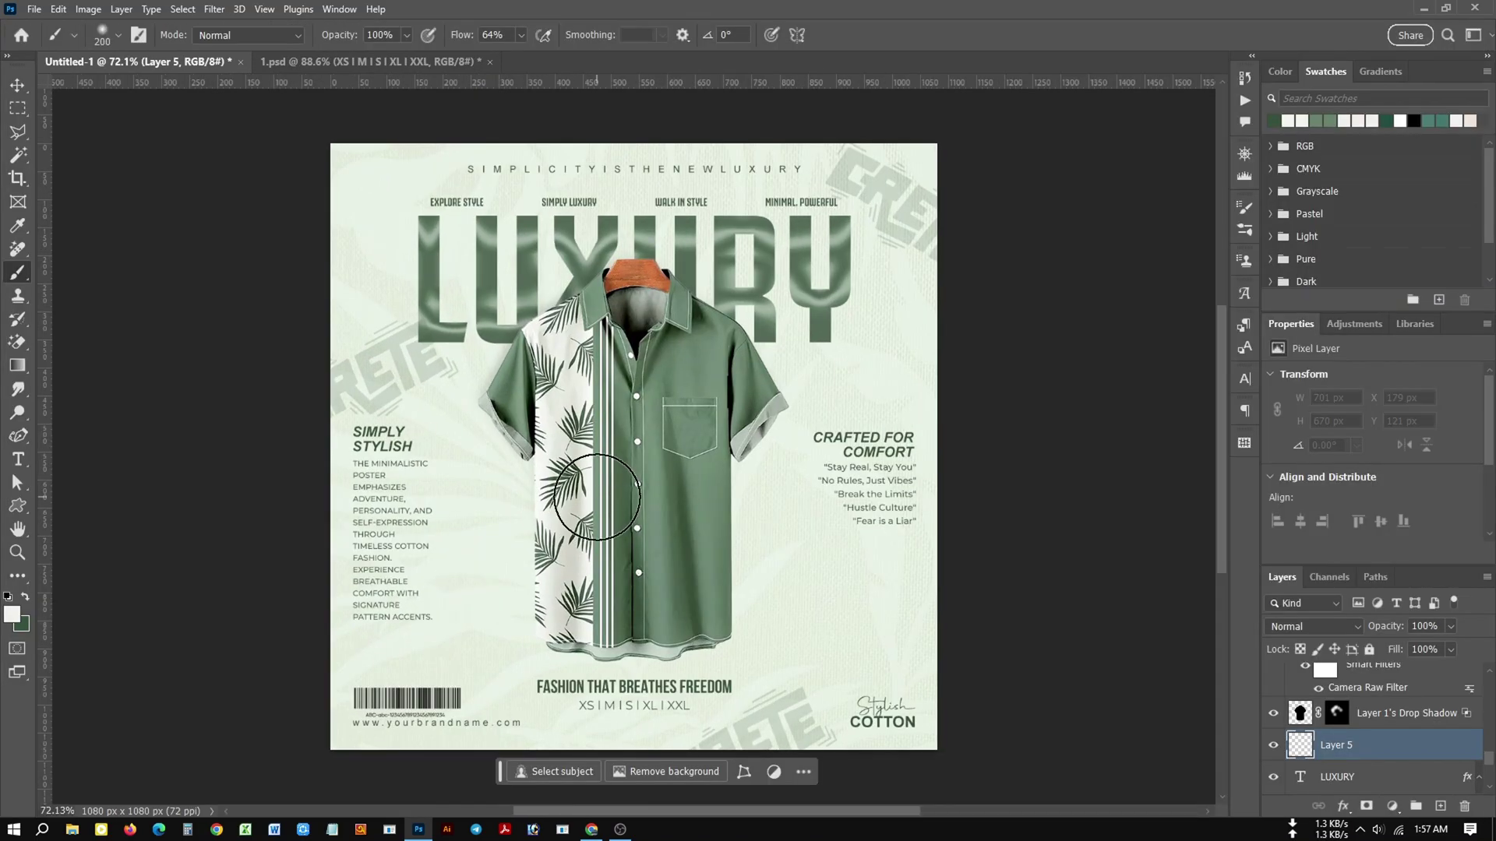
left_click_drag(610, 316, 546, 362)
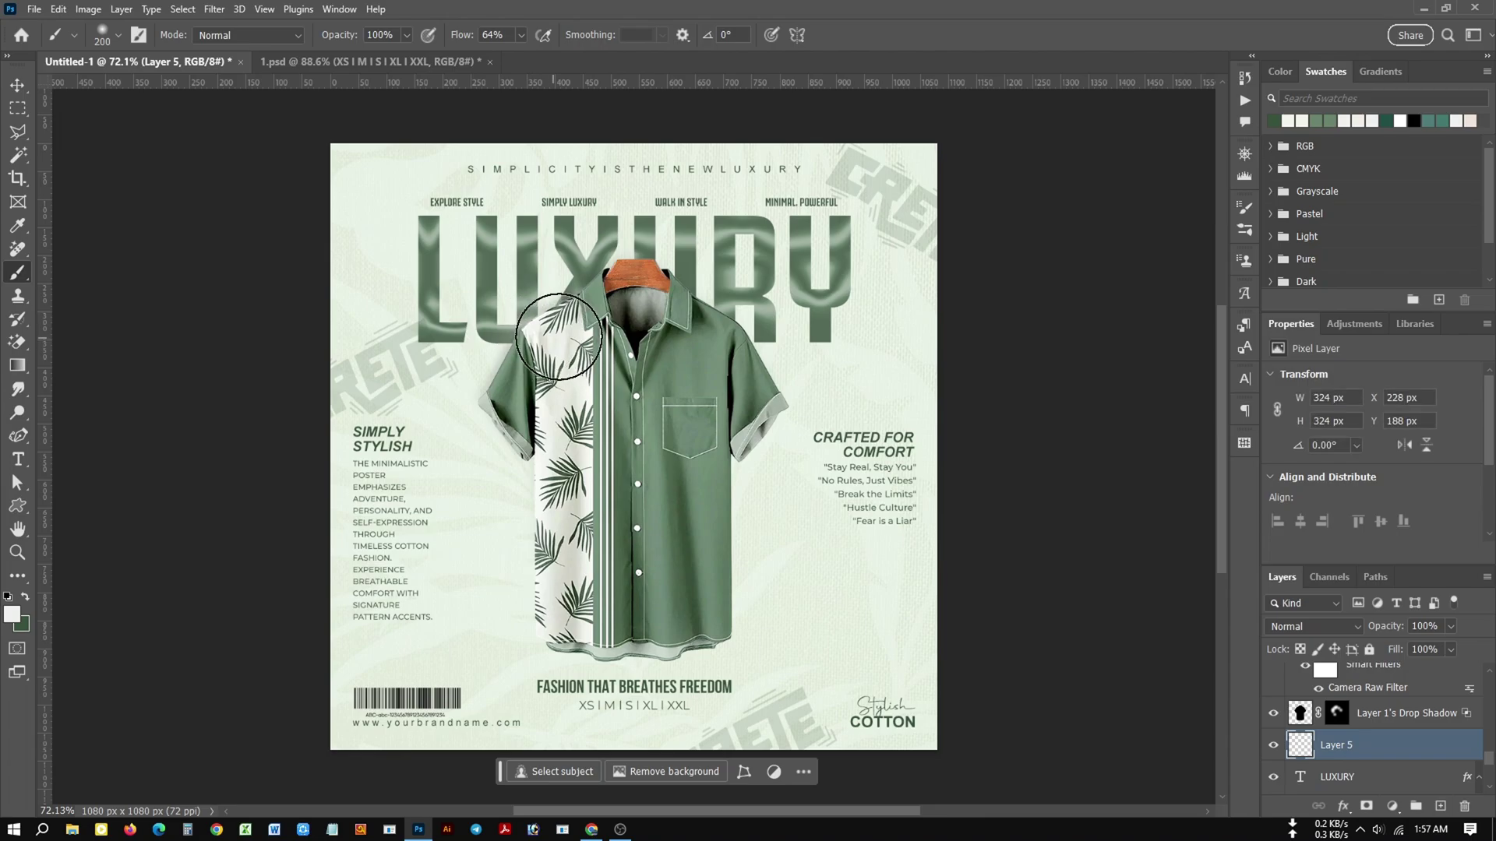
key("x")
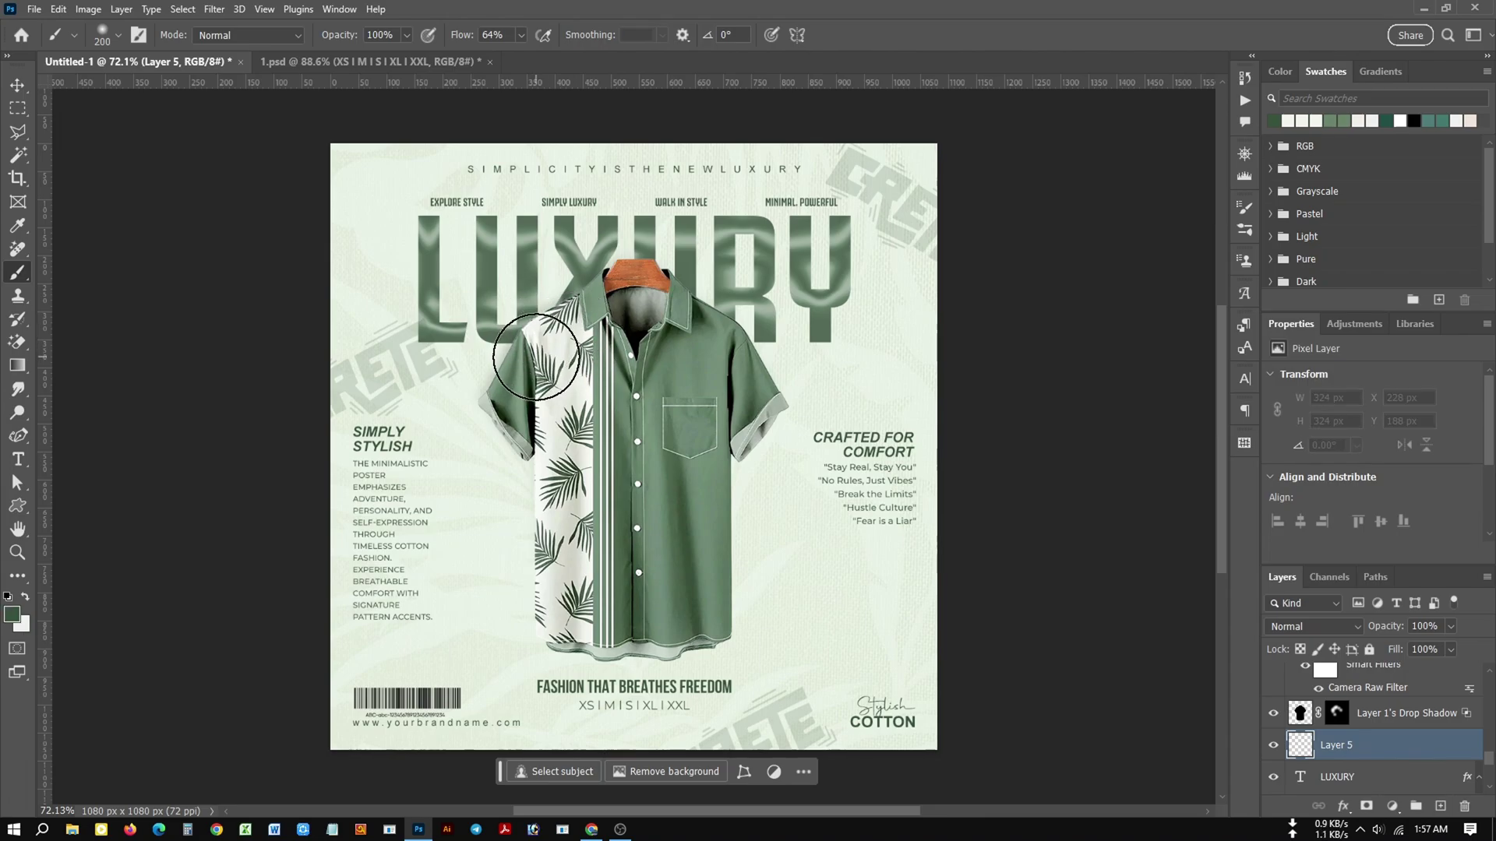
mouse_move(606, 352)
left_mouse_down()
mouse_move(553, 346)
mouse_move(618, 326)
mouse_move(542, 388)
mouse_move(654, 410)
left_mouse_up()
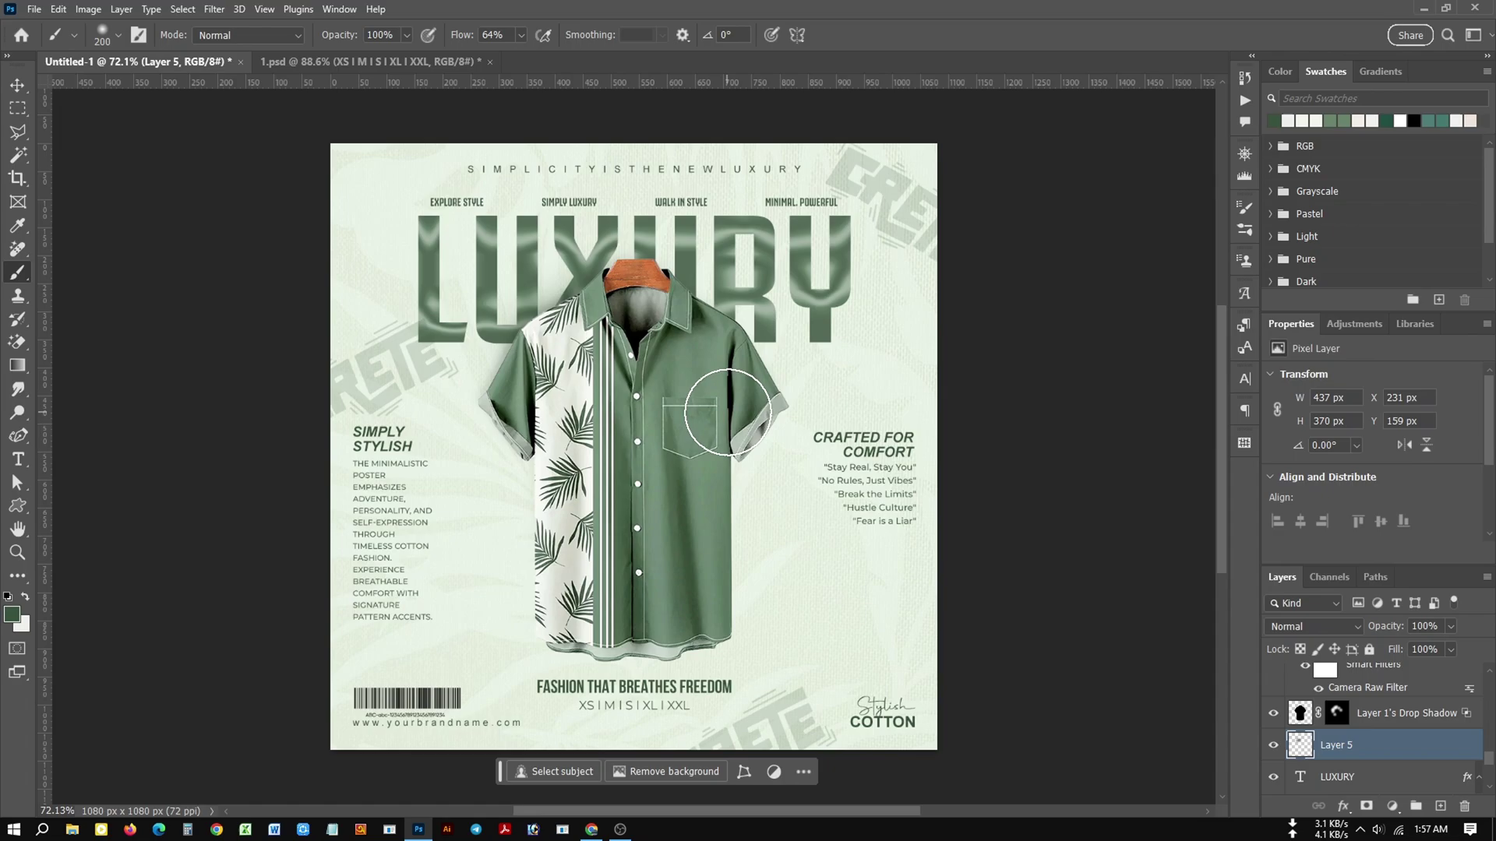
left_click_drag(633, 316, 678, 376)
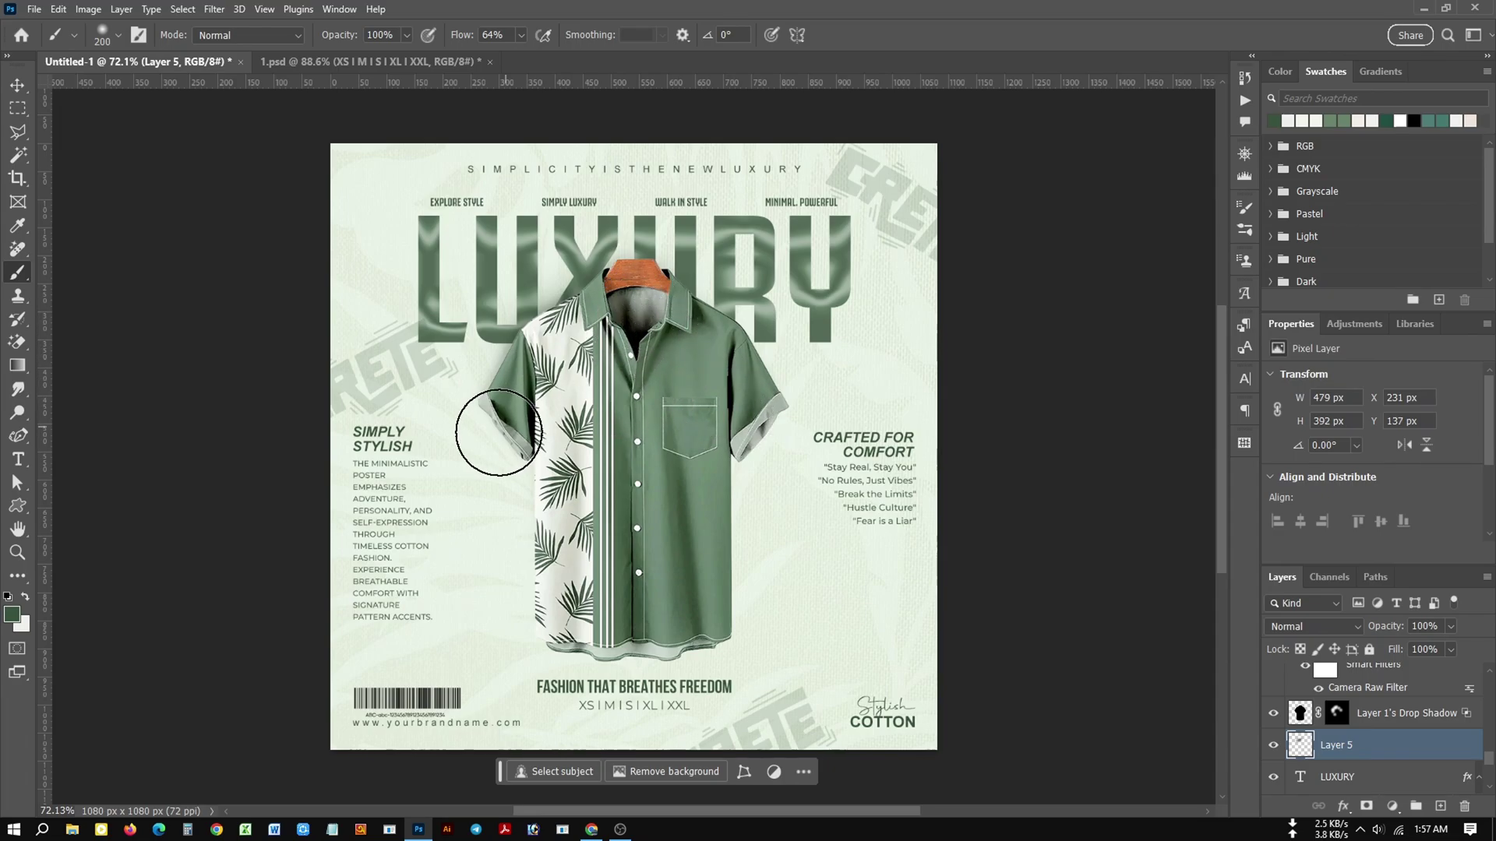
key("x")
left_click_drag(563, 365, 576, 331)
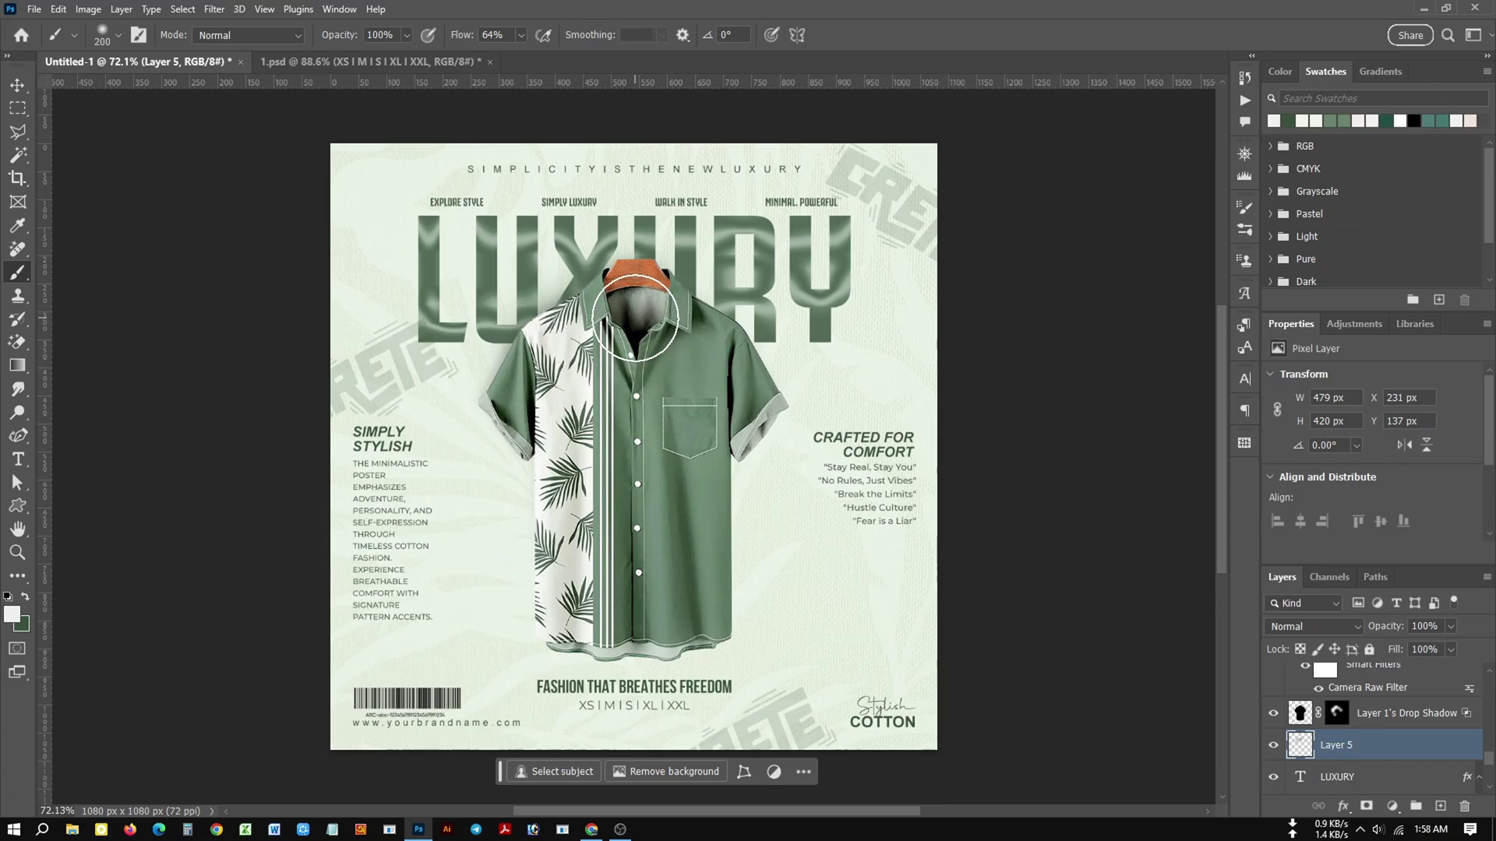
Set the shading layer to Darker Color blending at about 90% opacity.
left_click(1354, 628)
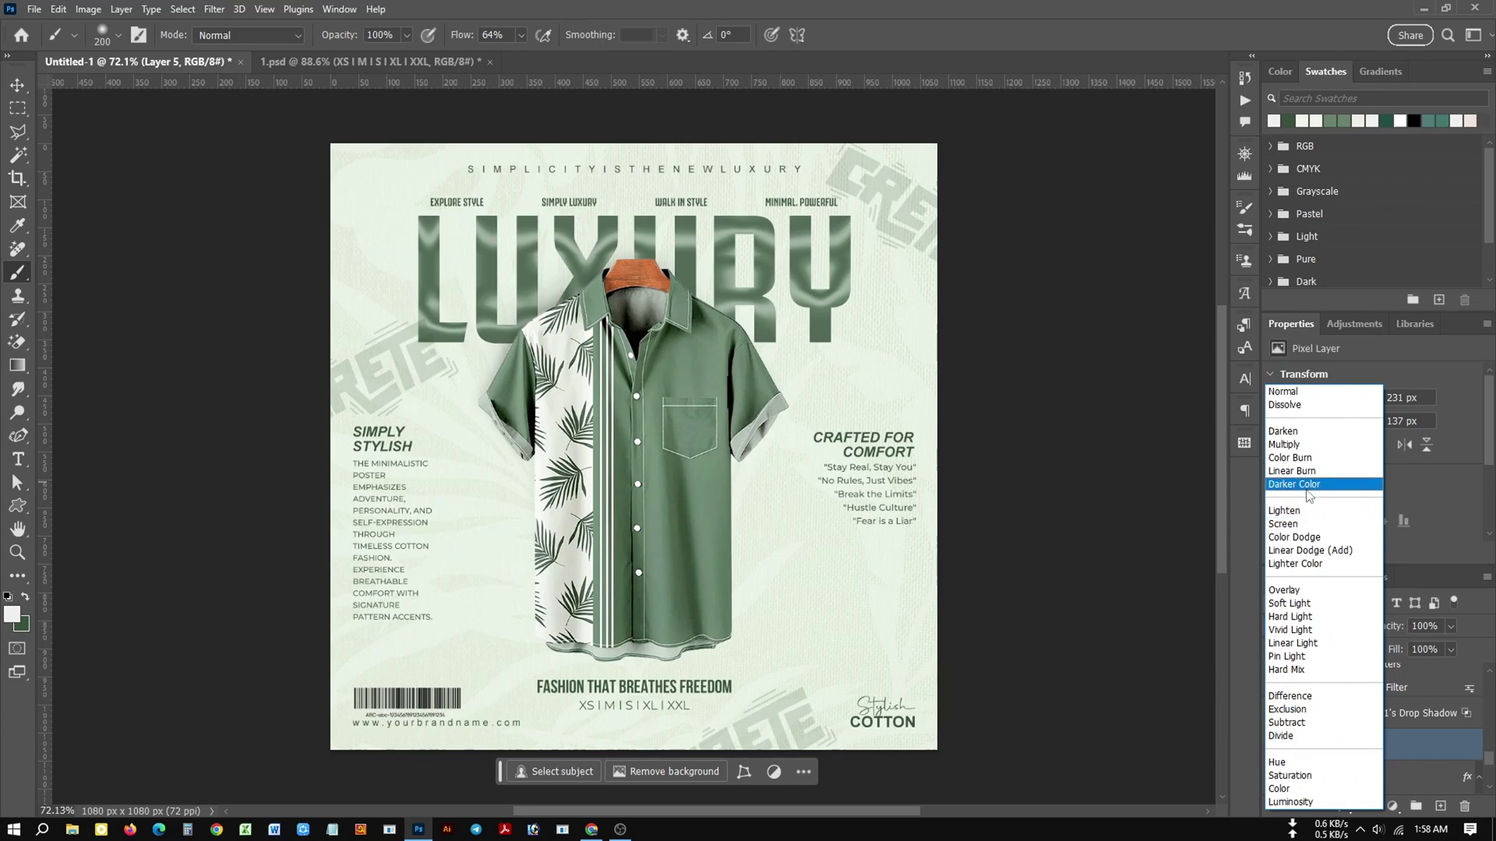
key("Escape")
left_click(17, 86)
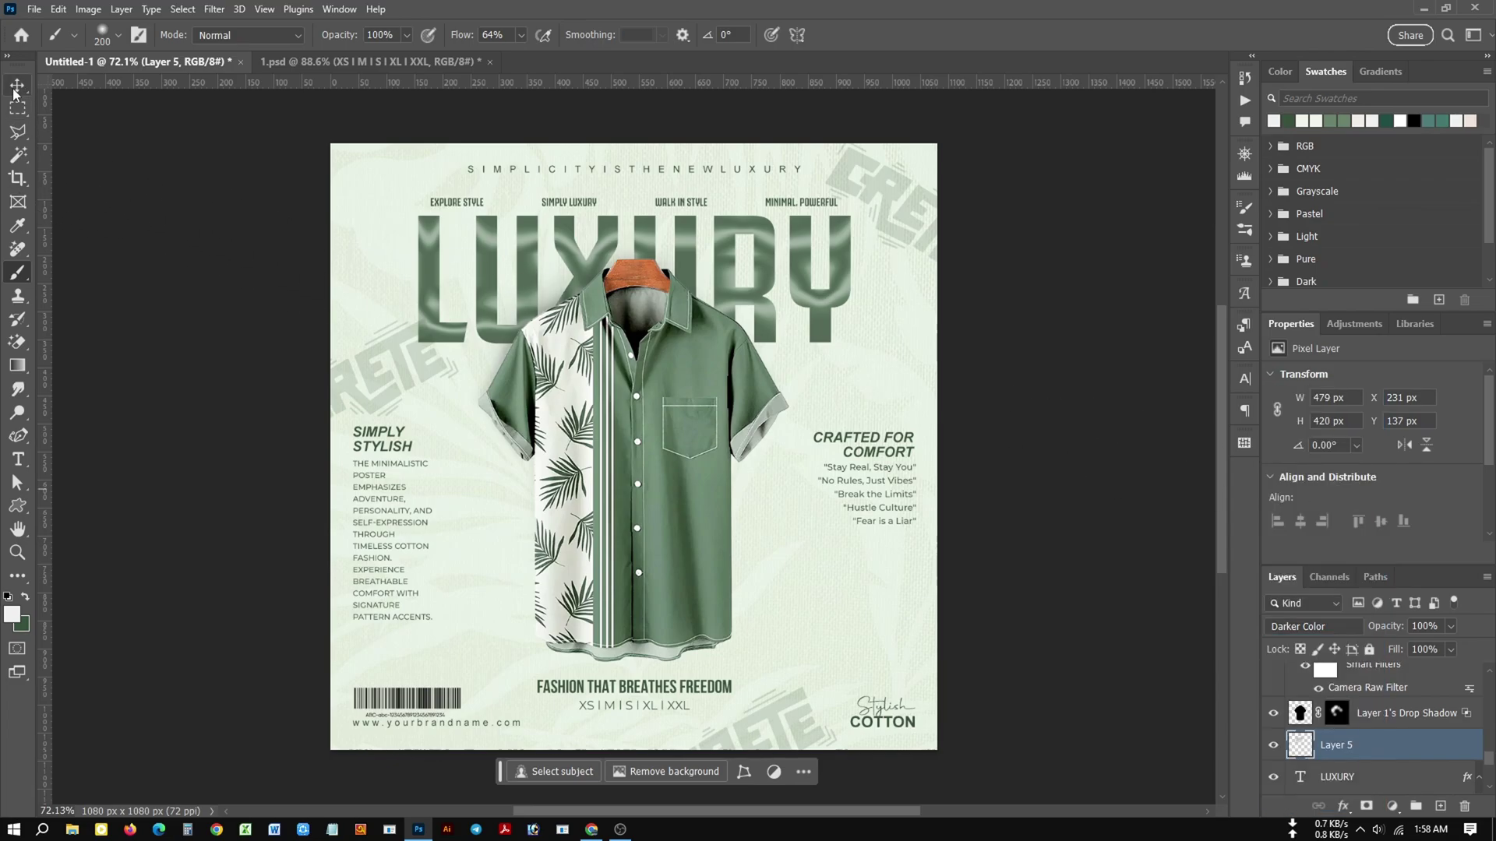
left_click(156, 290)
scroll(684, 539, "down", 1)
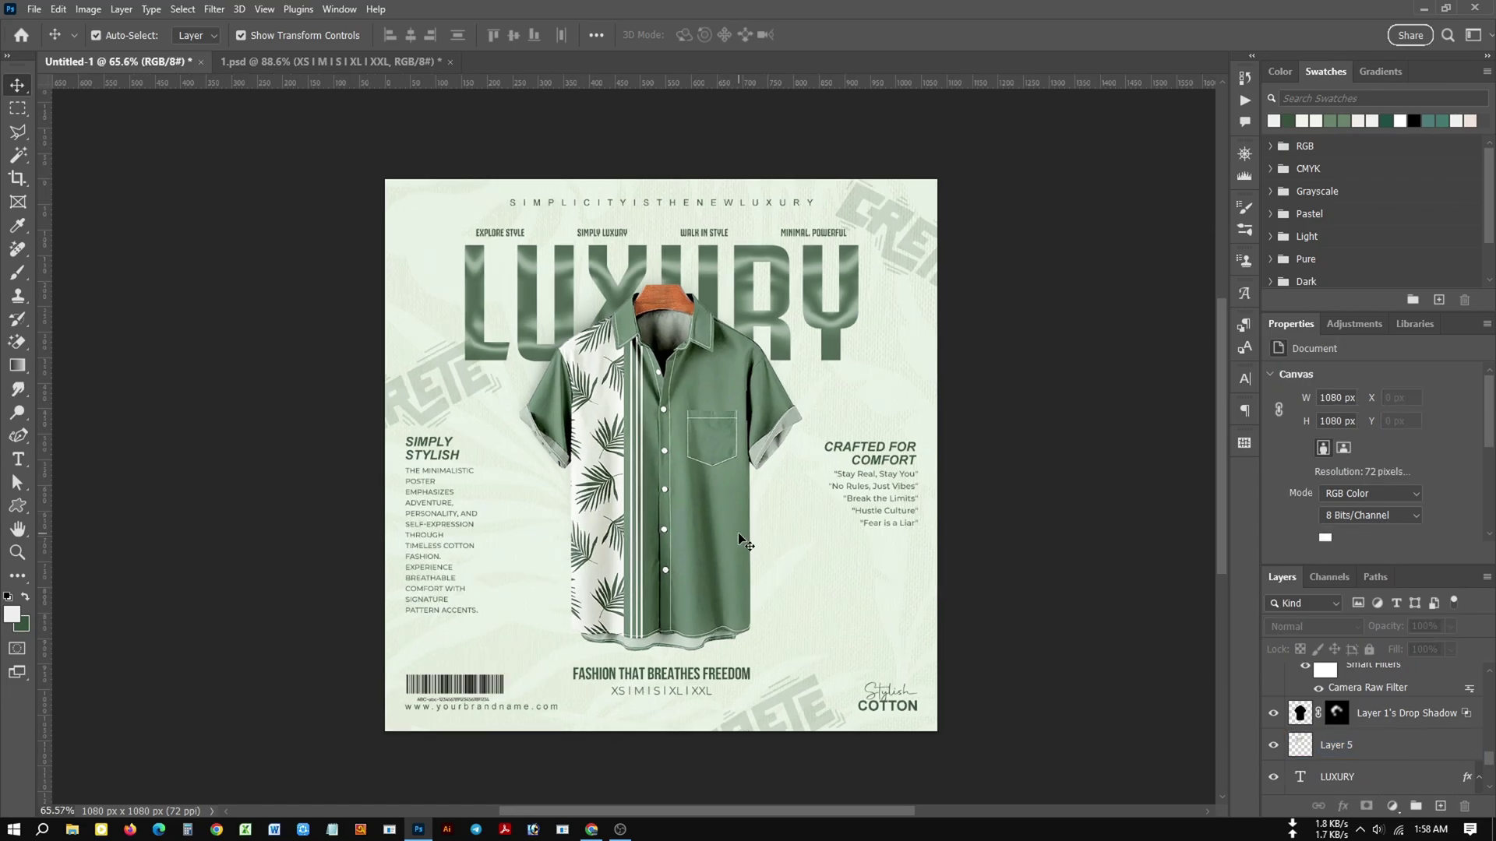
left_click(1330, 746)
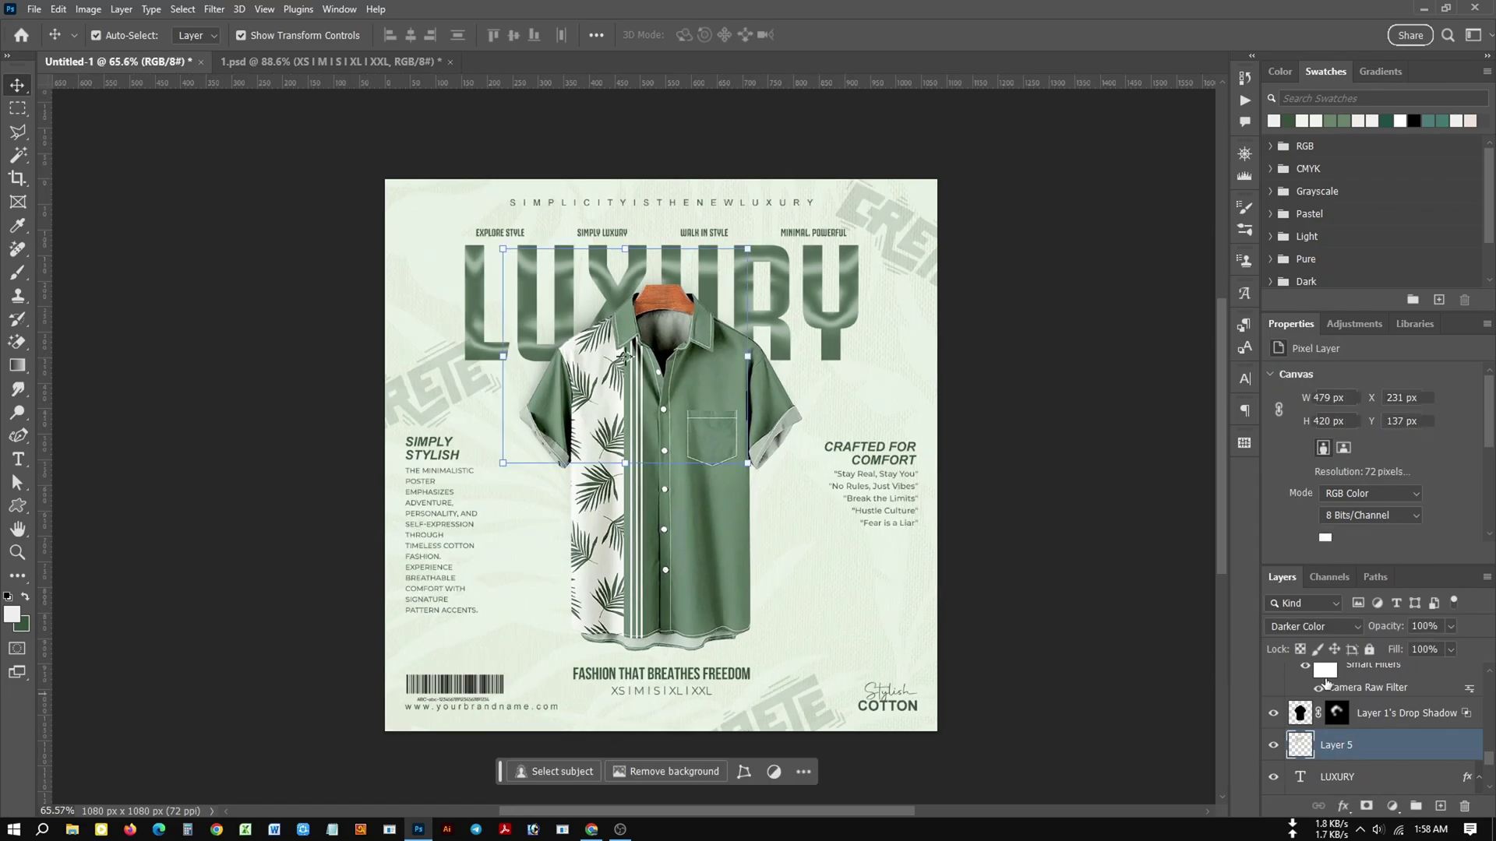
left_click_drag(1392, 628, 1385, 633)
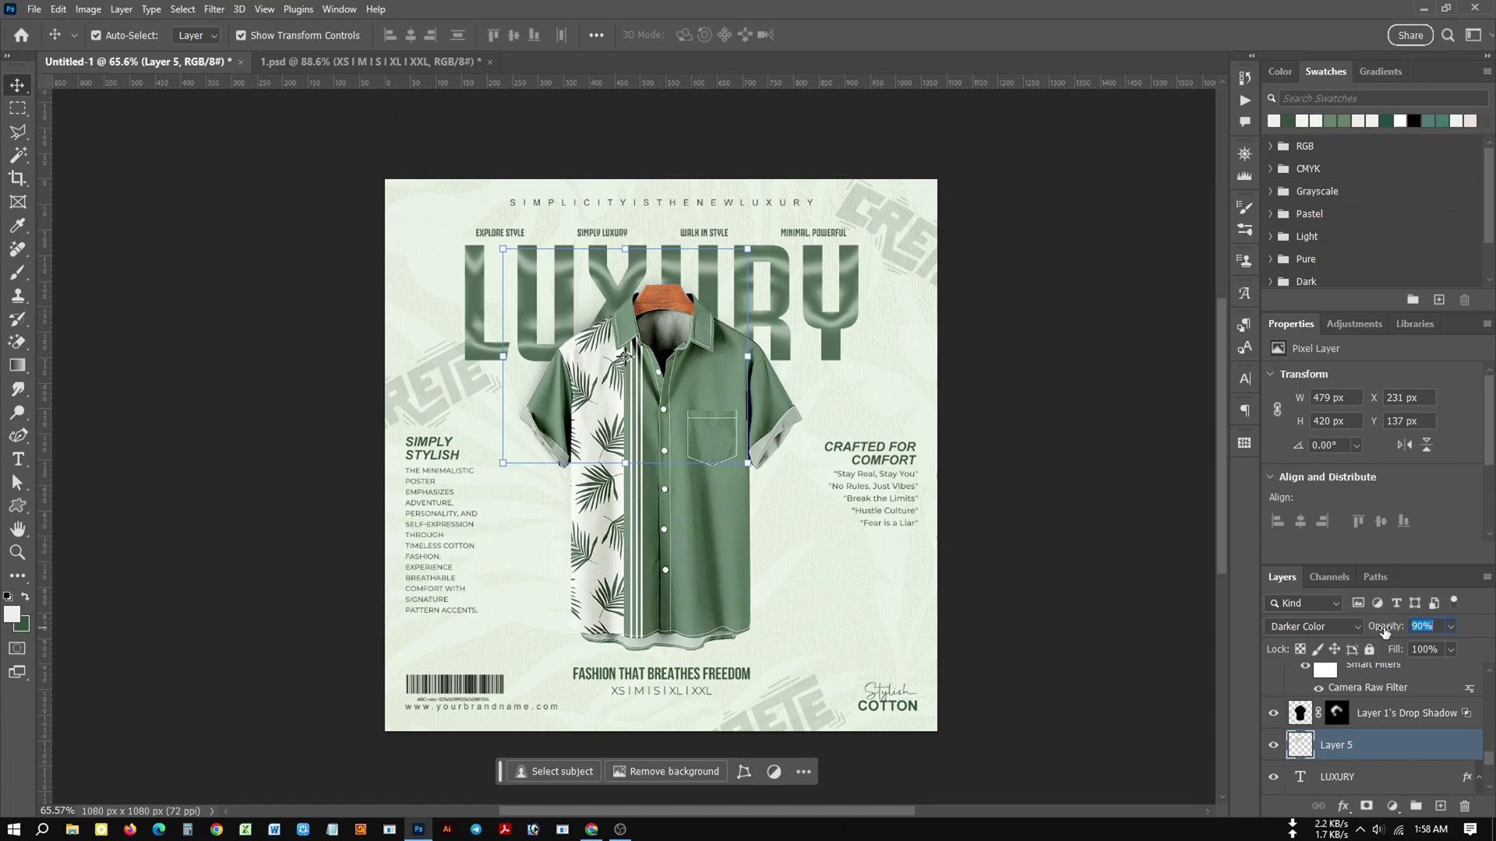
left_click(1083, 581)
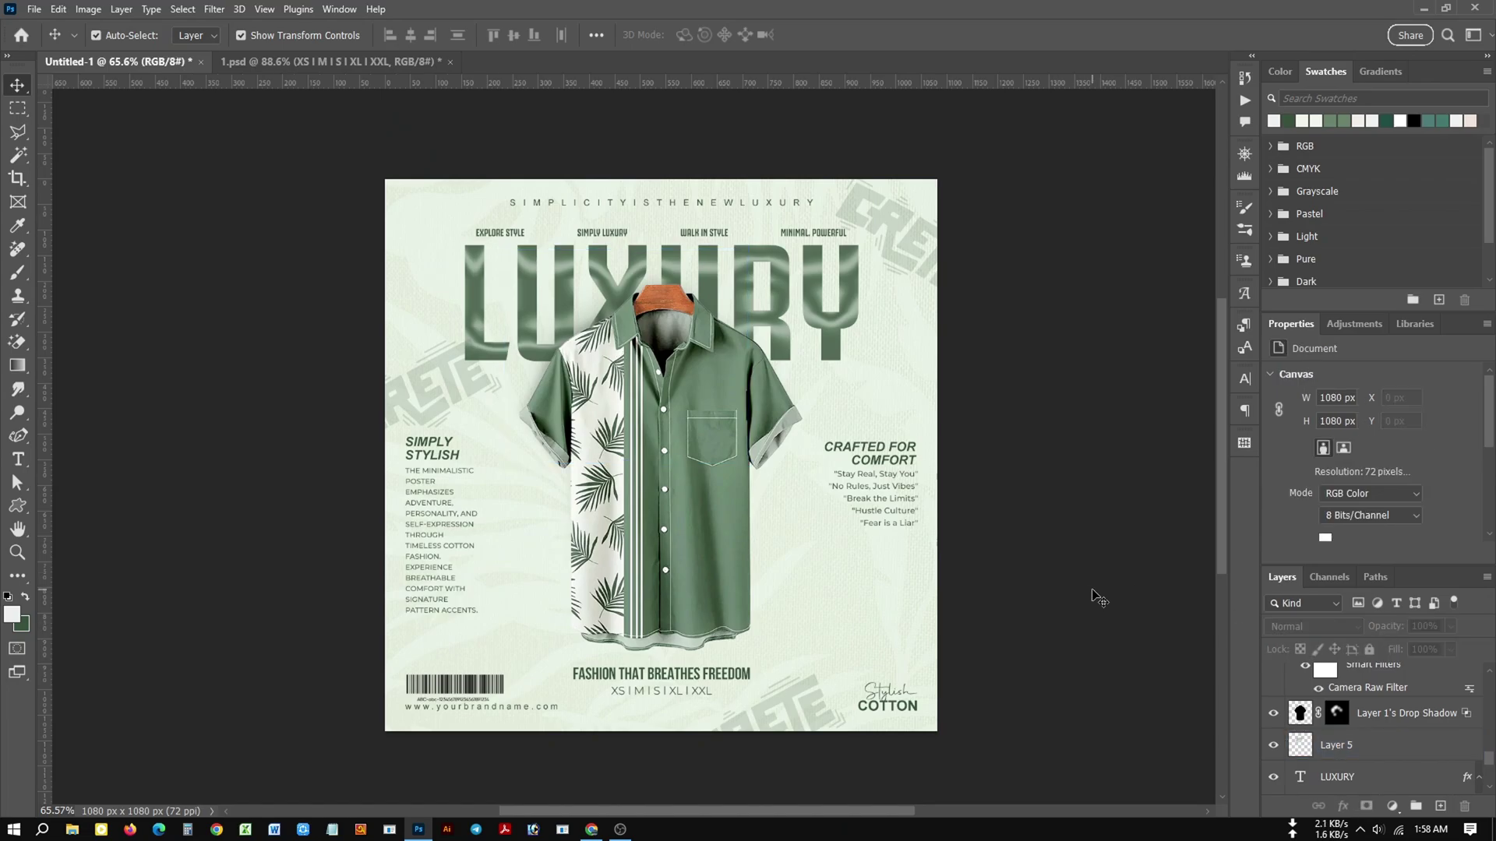
Return to the Luxury poster and shrink the CRAFTED FOR COMFORT heading's font size.
left_click(292, 60)
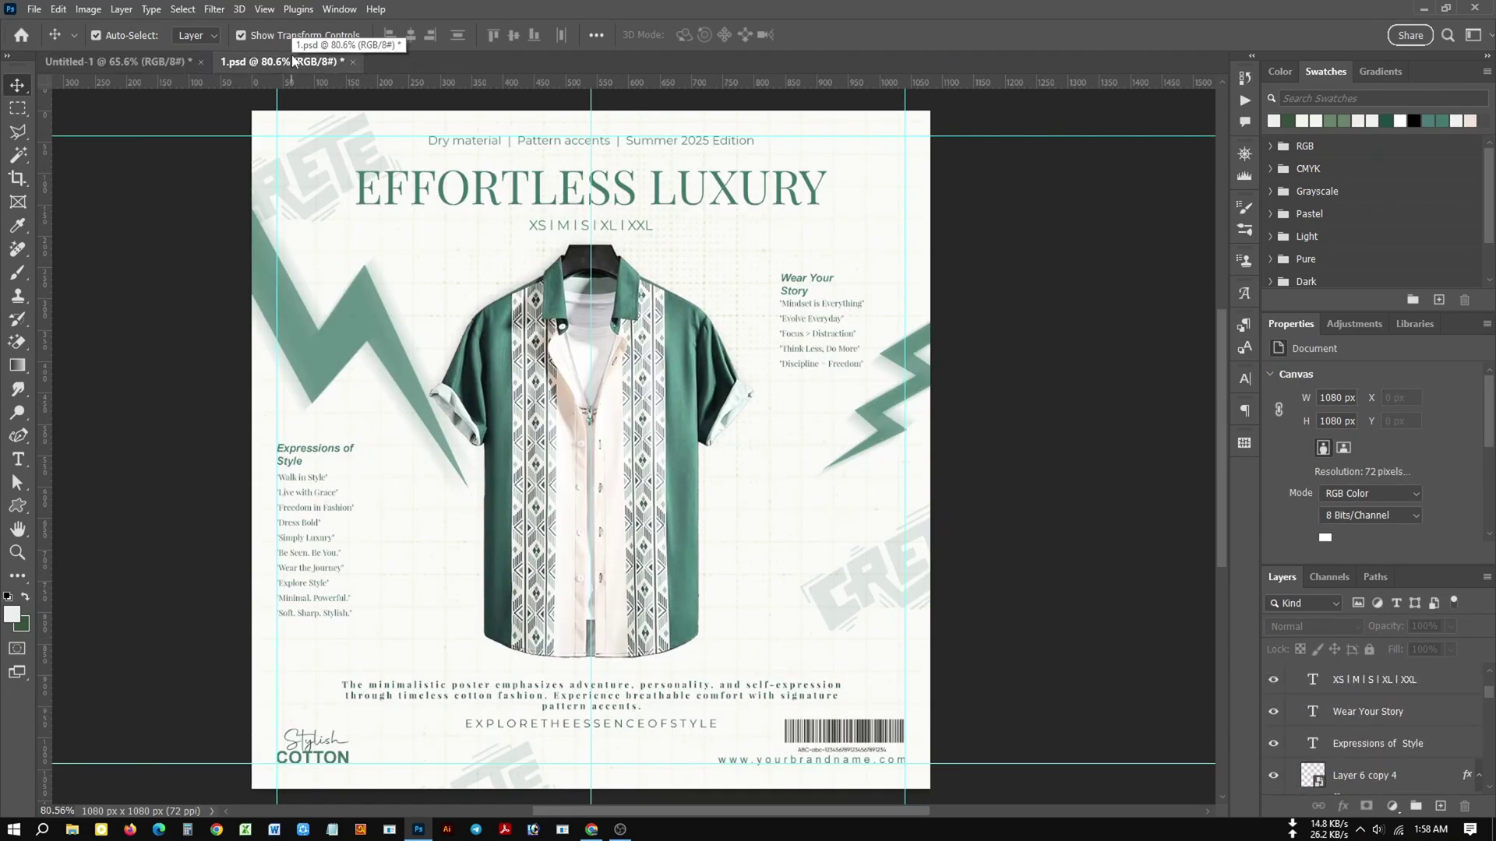
left_click(125, 62)
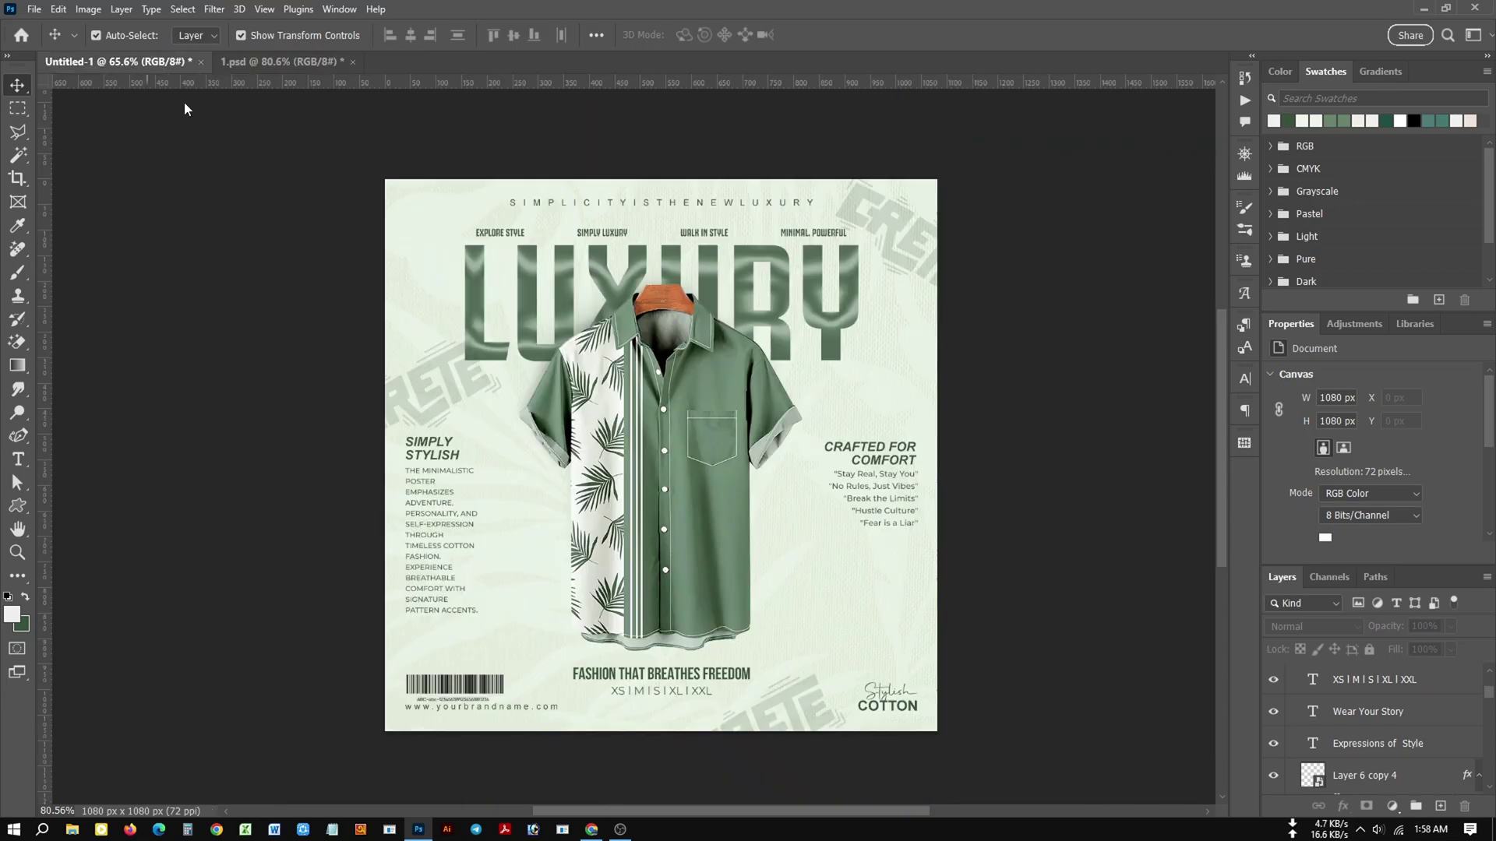
left_click(870, 451)
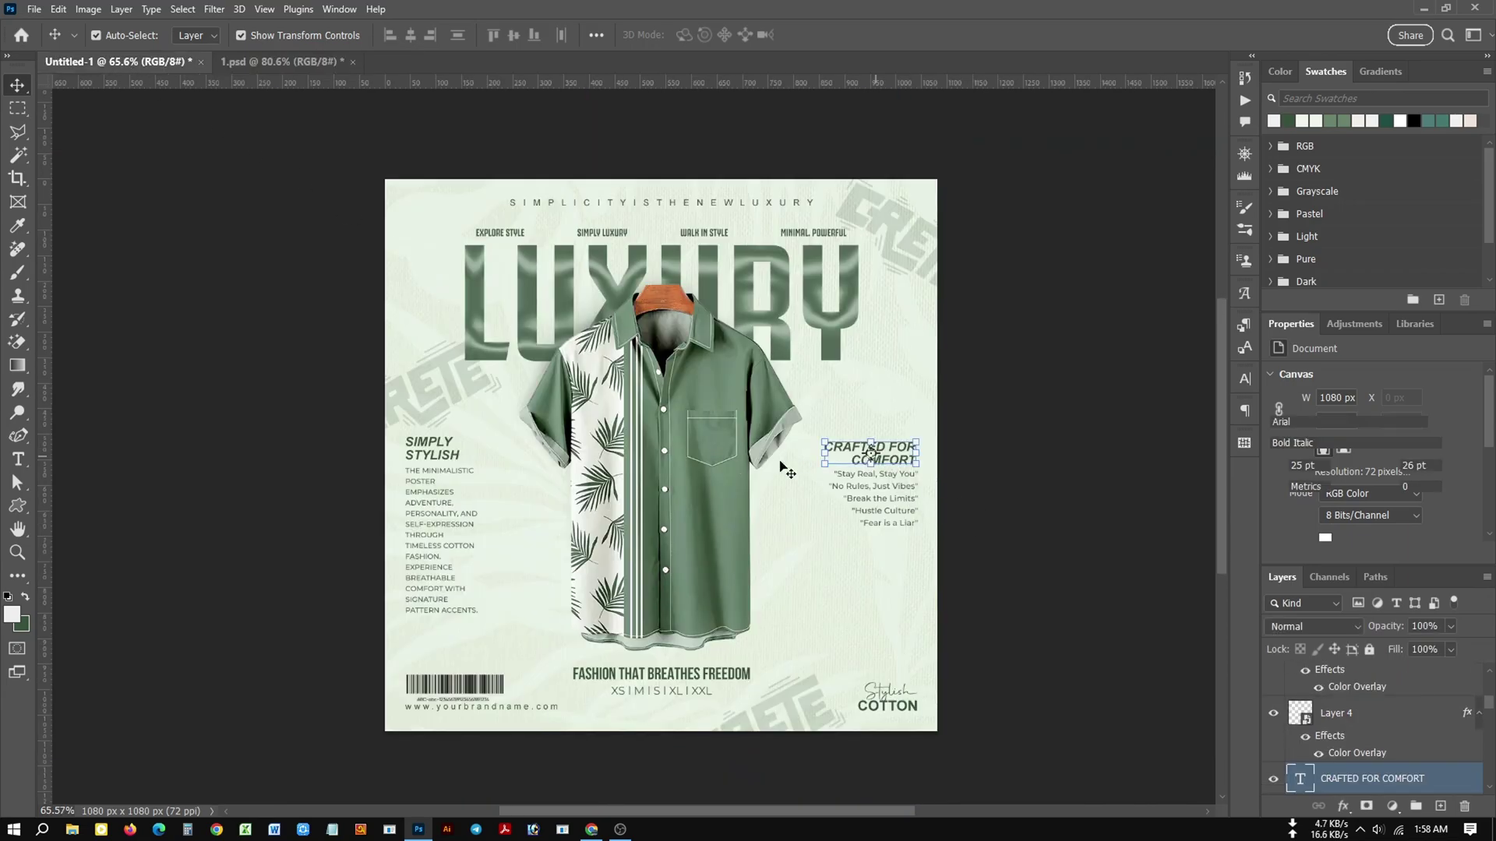
key("Down")
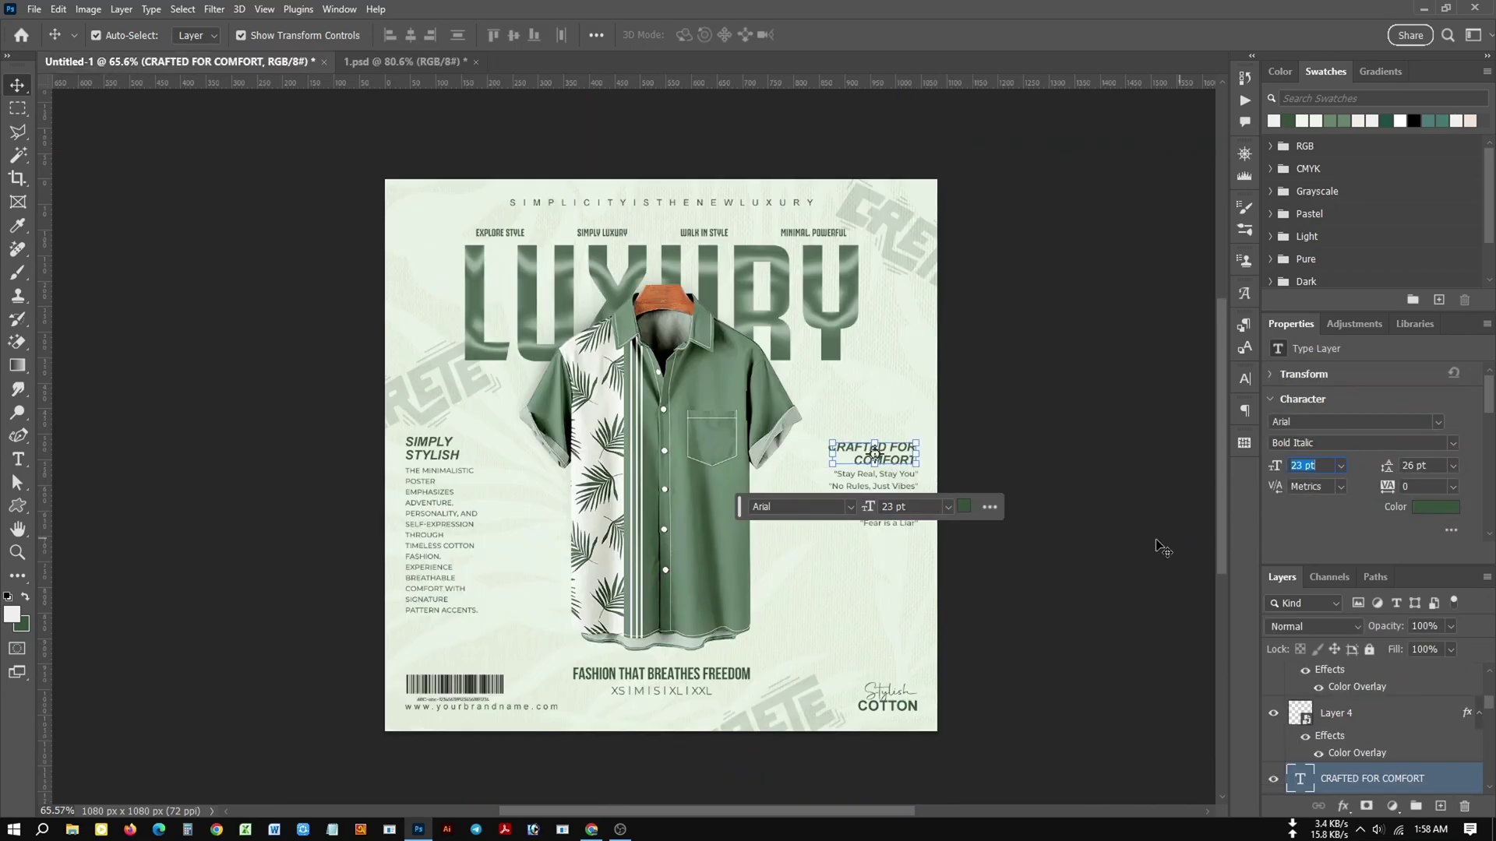
key("Down")
key("Down")
key("Down")
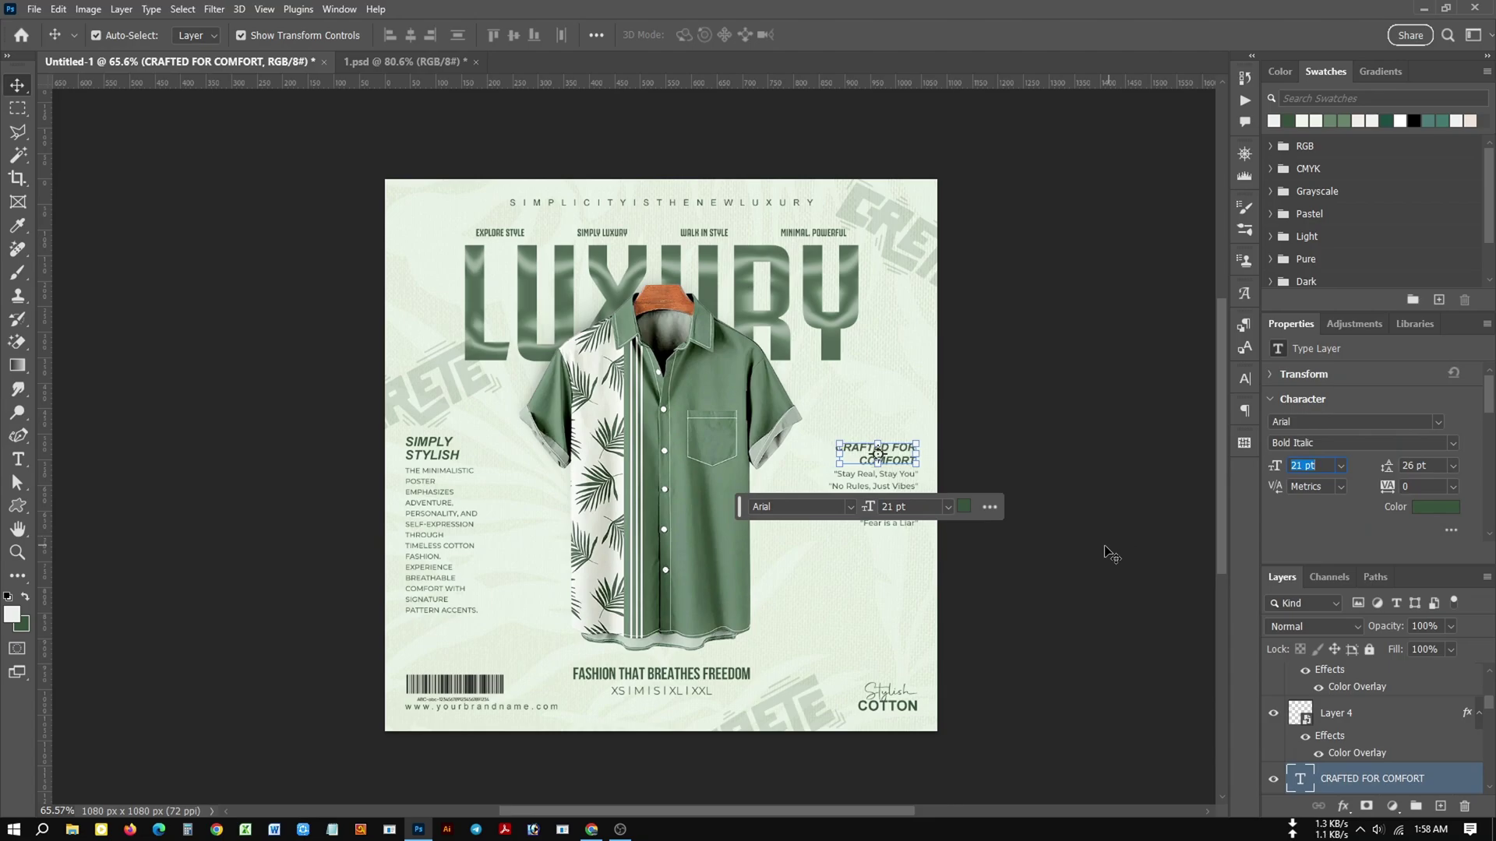
key("Down")
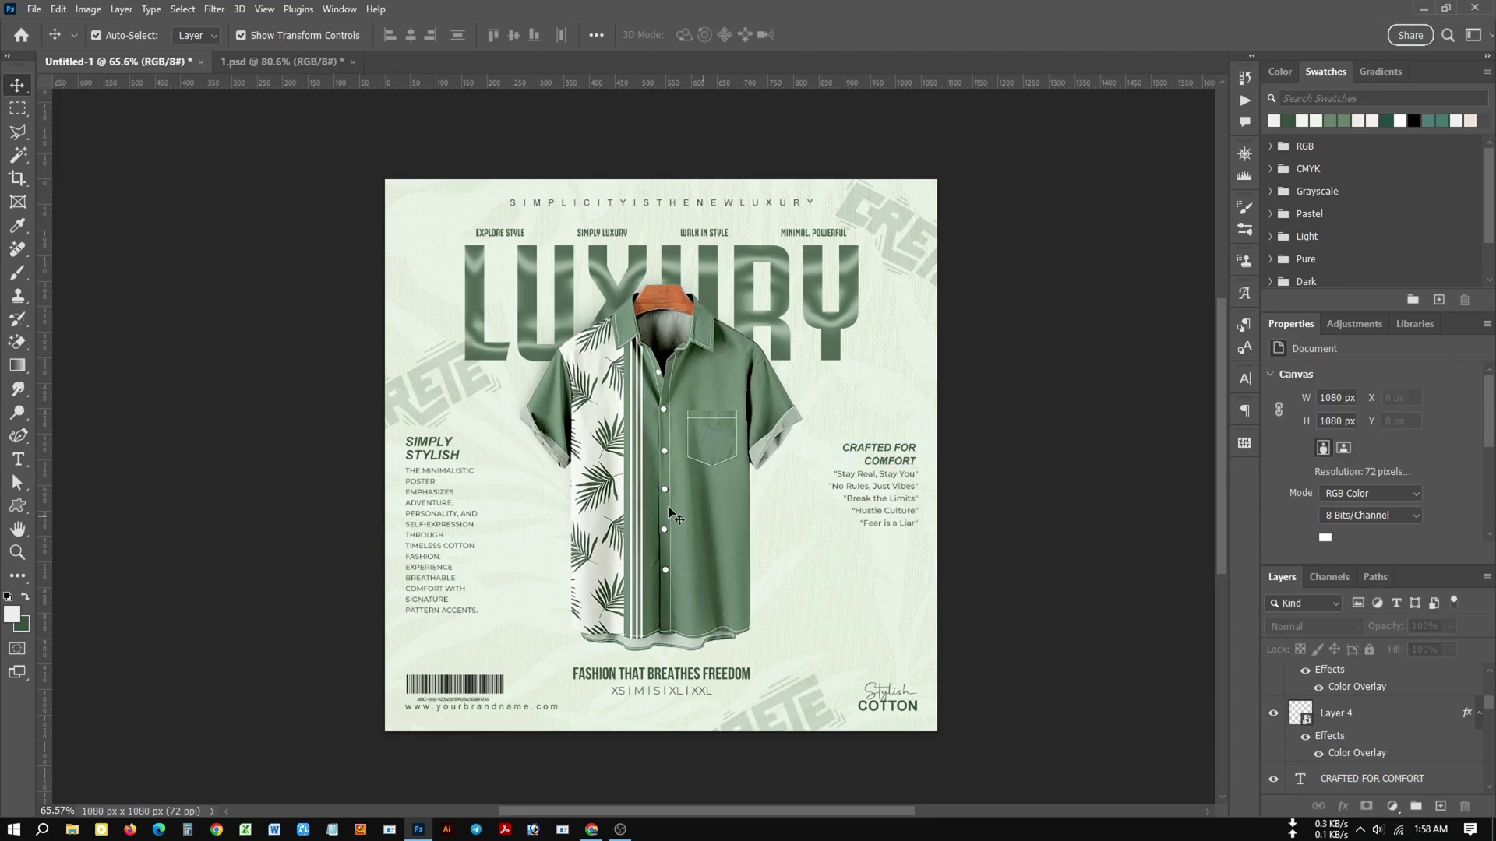
Reduce the SIMPLY STYLISH heading's font size toward about 20 pt.
left_click(433, 451)
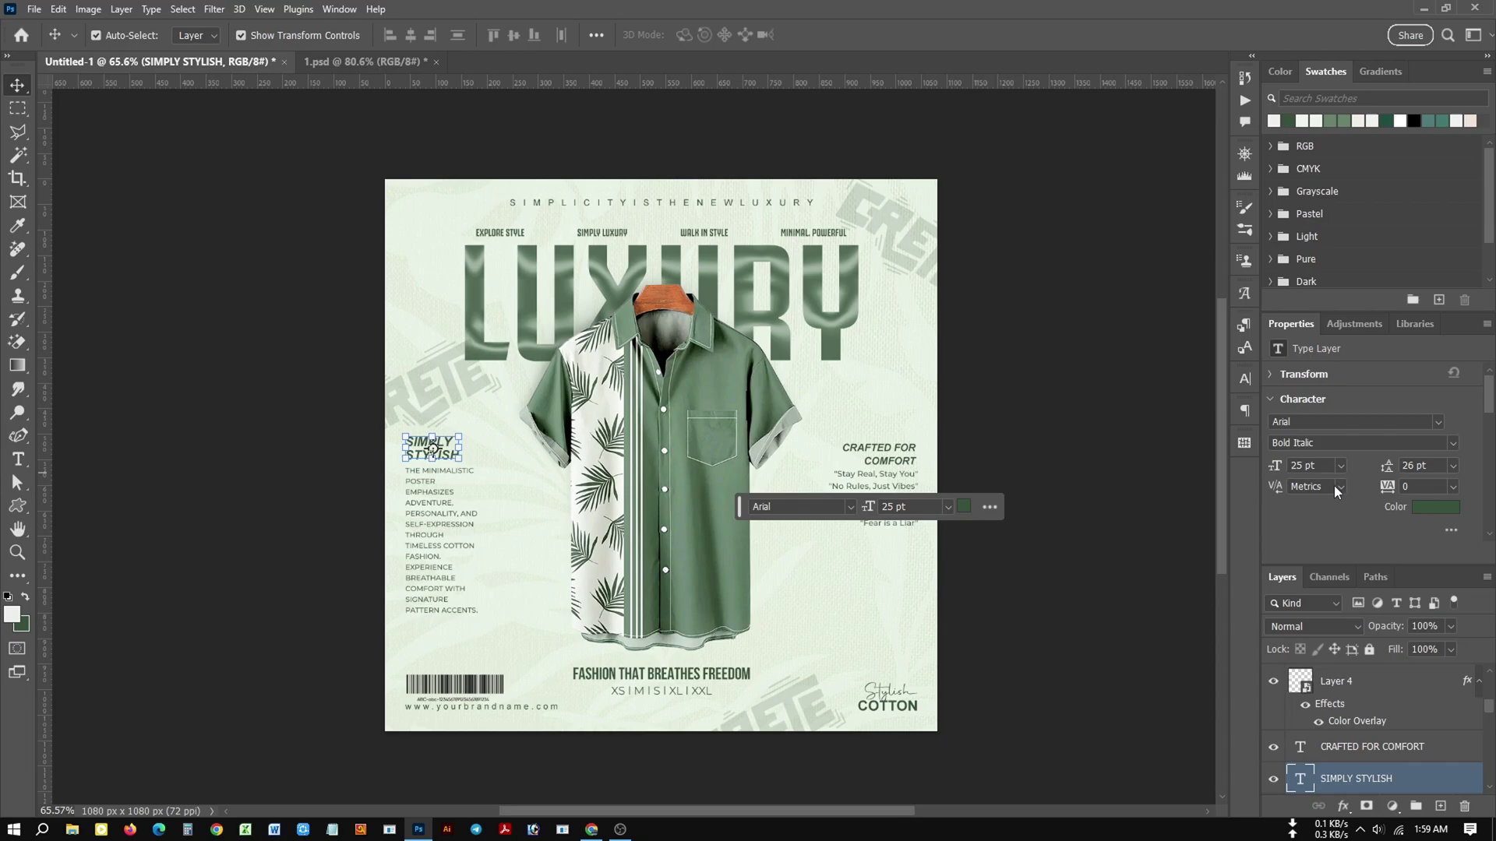
left_click(1318, 466)
key("Down")
key("Down")
key("Down")
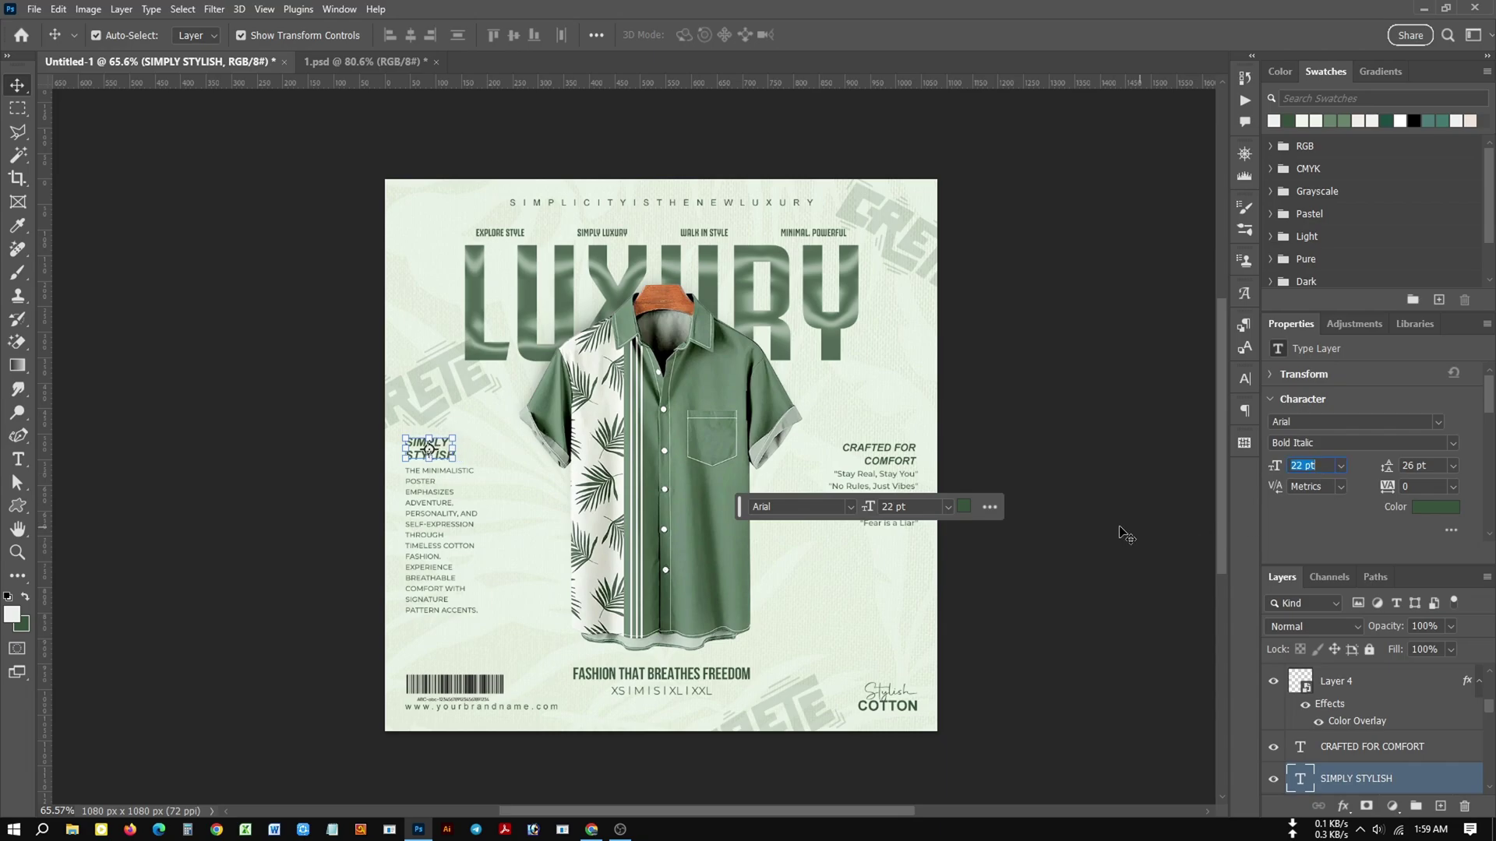
key("Down")
left_click(1095, 532)
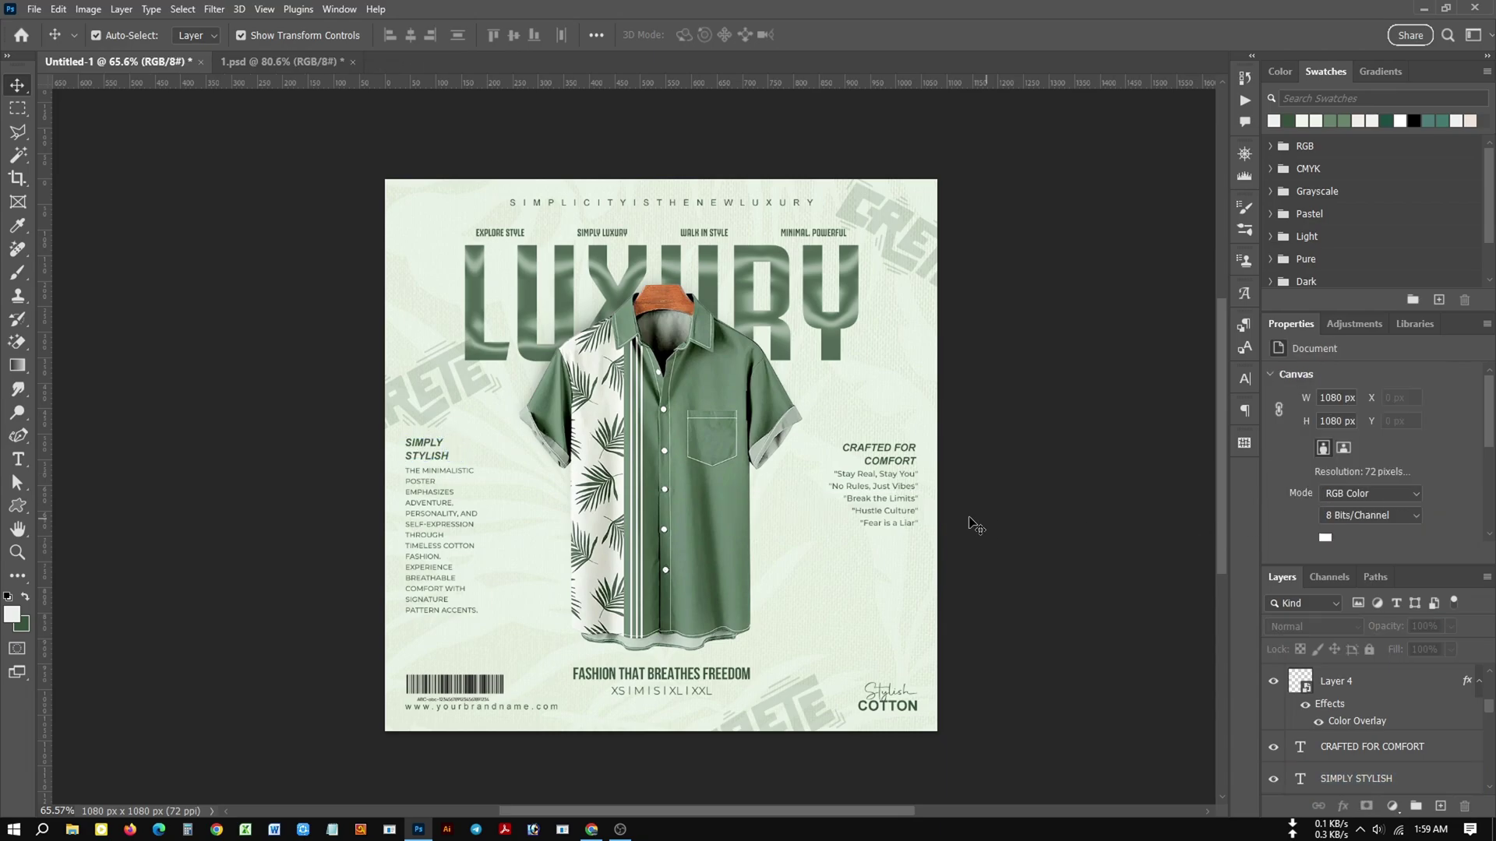
Tighten the line spacing of both two-line headings to 22 pt.
left_click(442, 450)
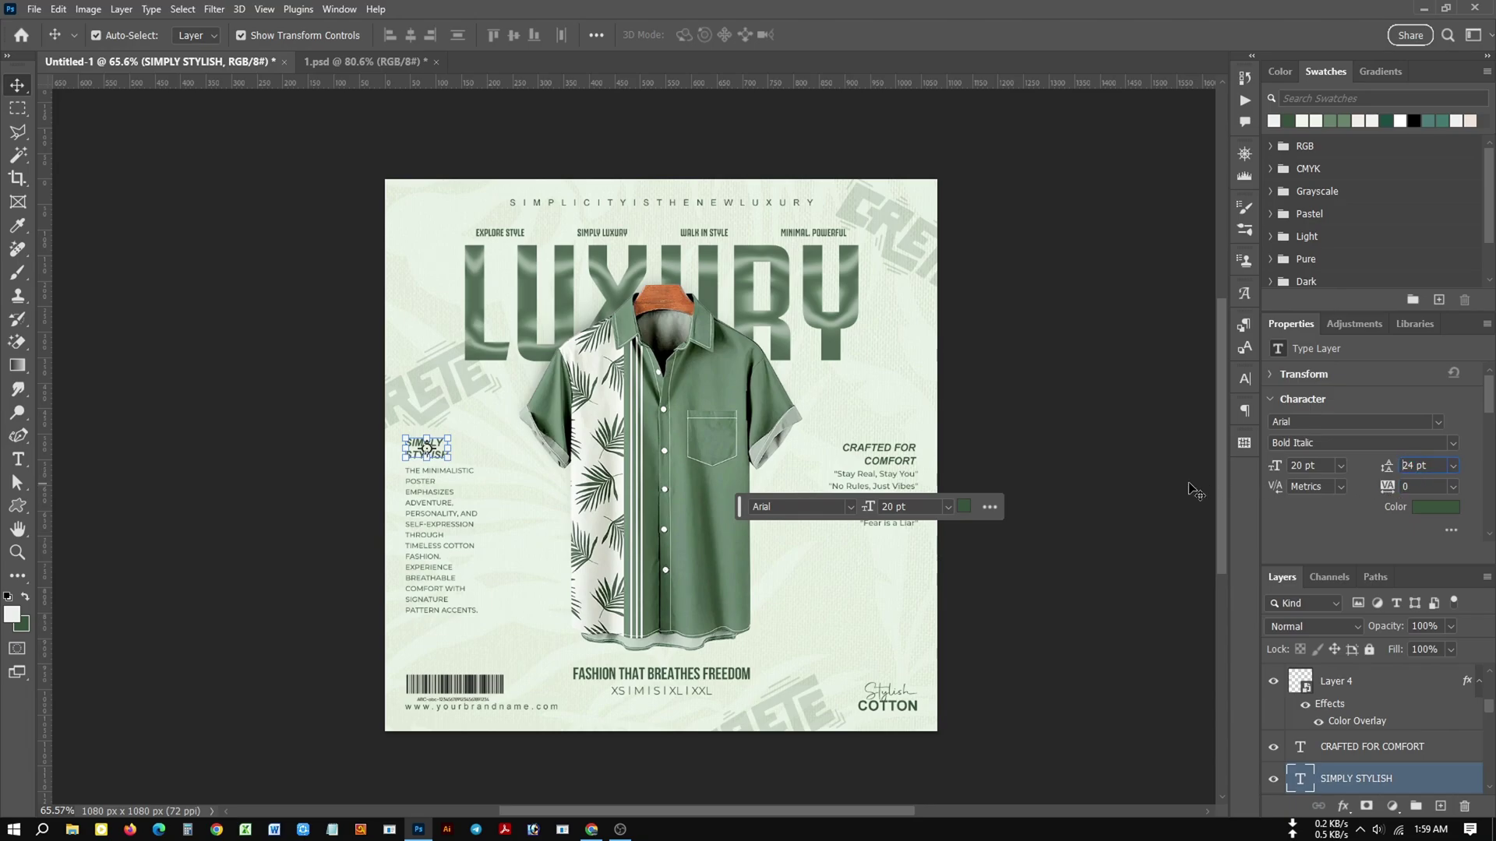
left_click(1126, 508)
left_click(430, 458)
left_click(1060, 540)
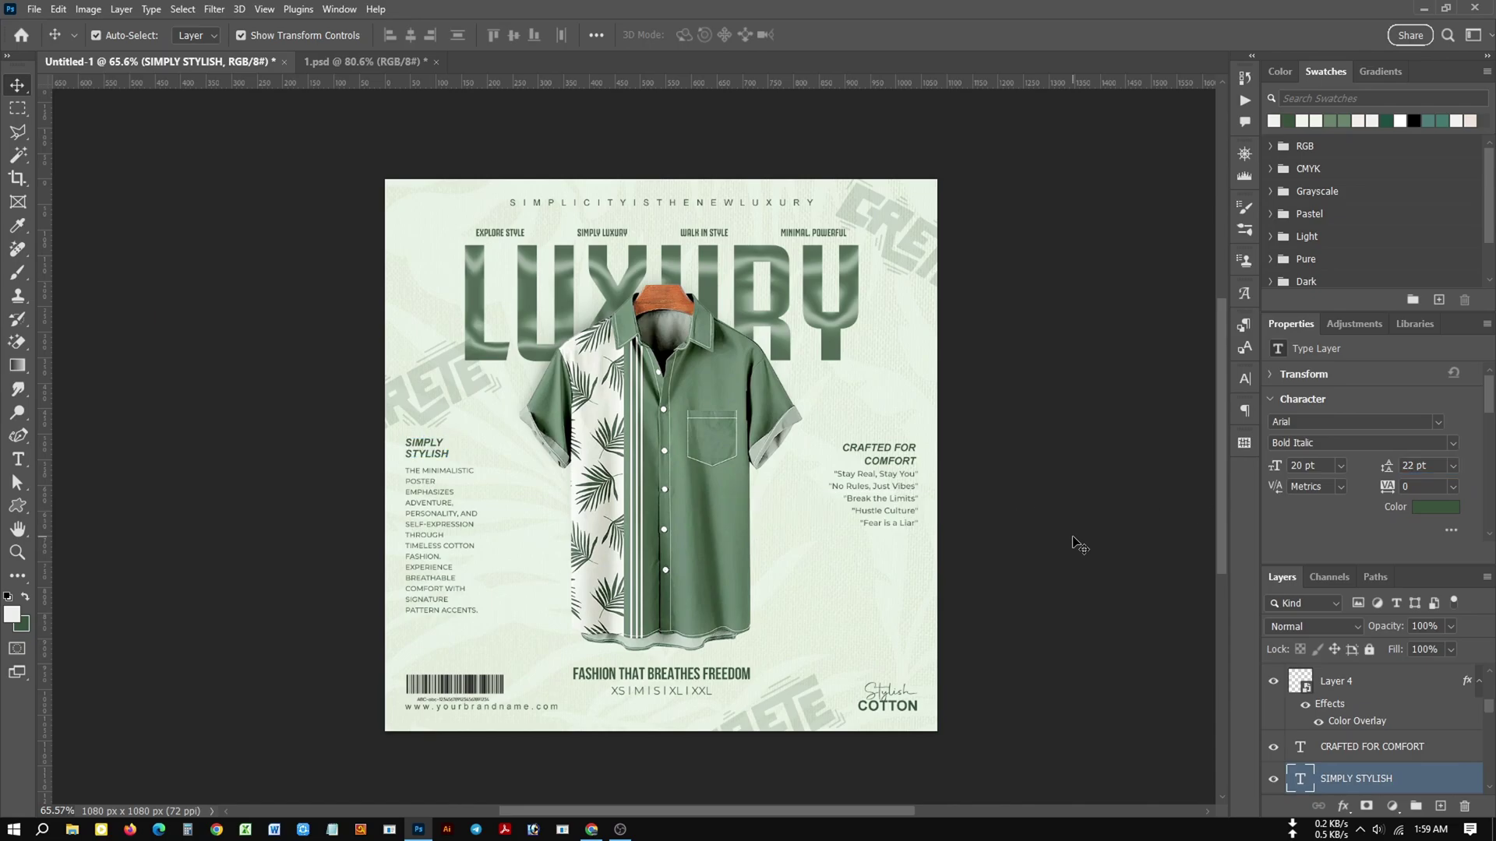
left_click(905, 461)
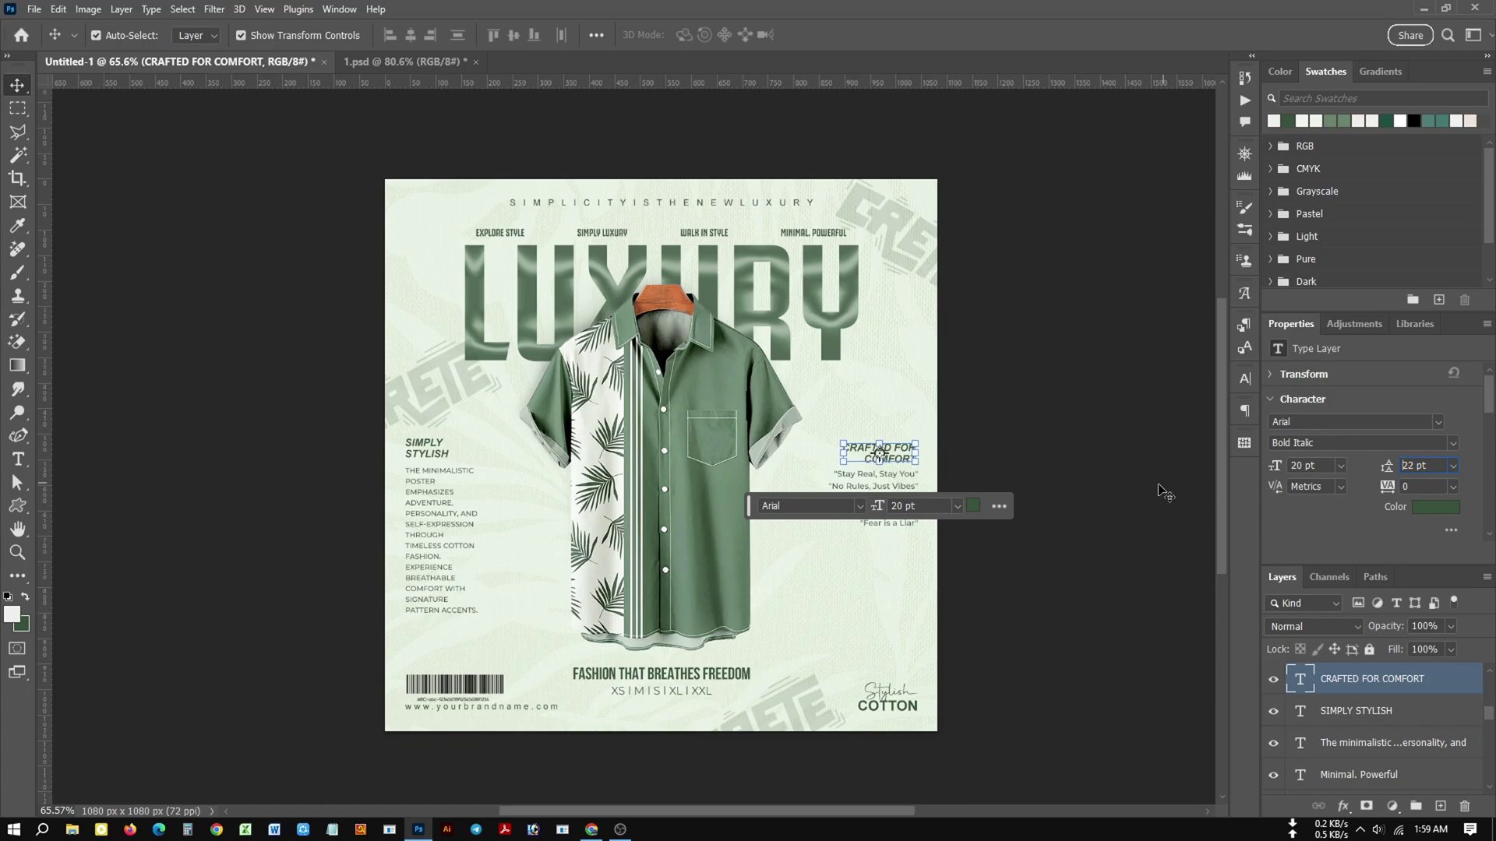
left_click(1108, 502)
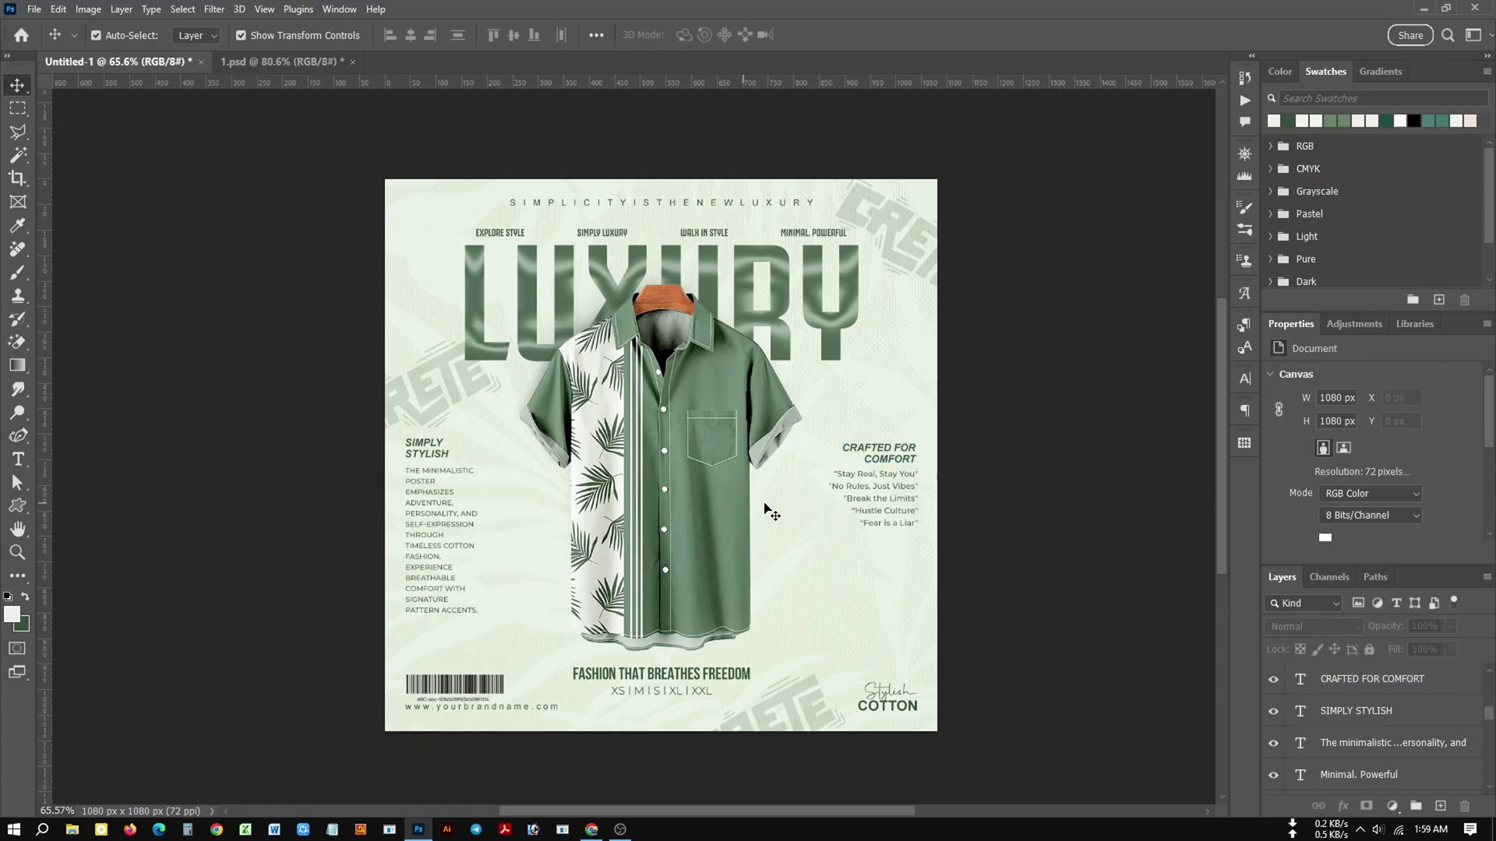
Drag the Layer 6 copy CRETE watermark from the bottom edge to the lower right.
scroll(670, 543, "up", 1)
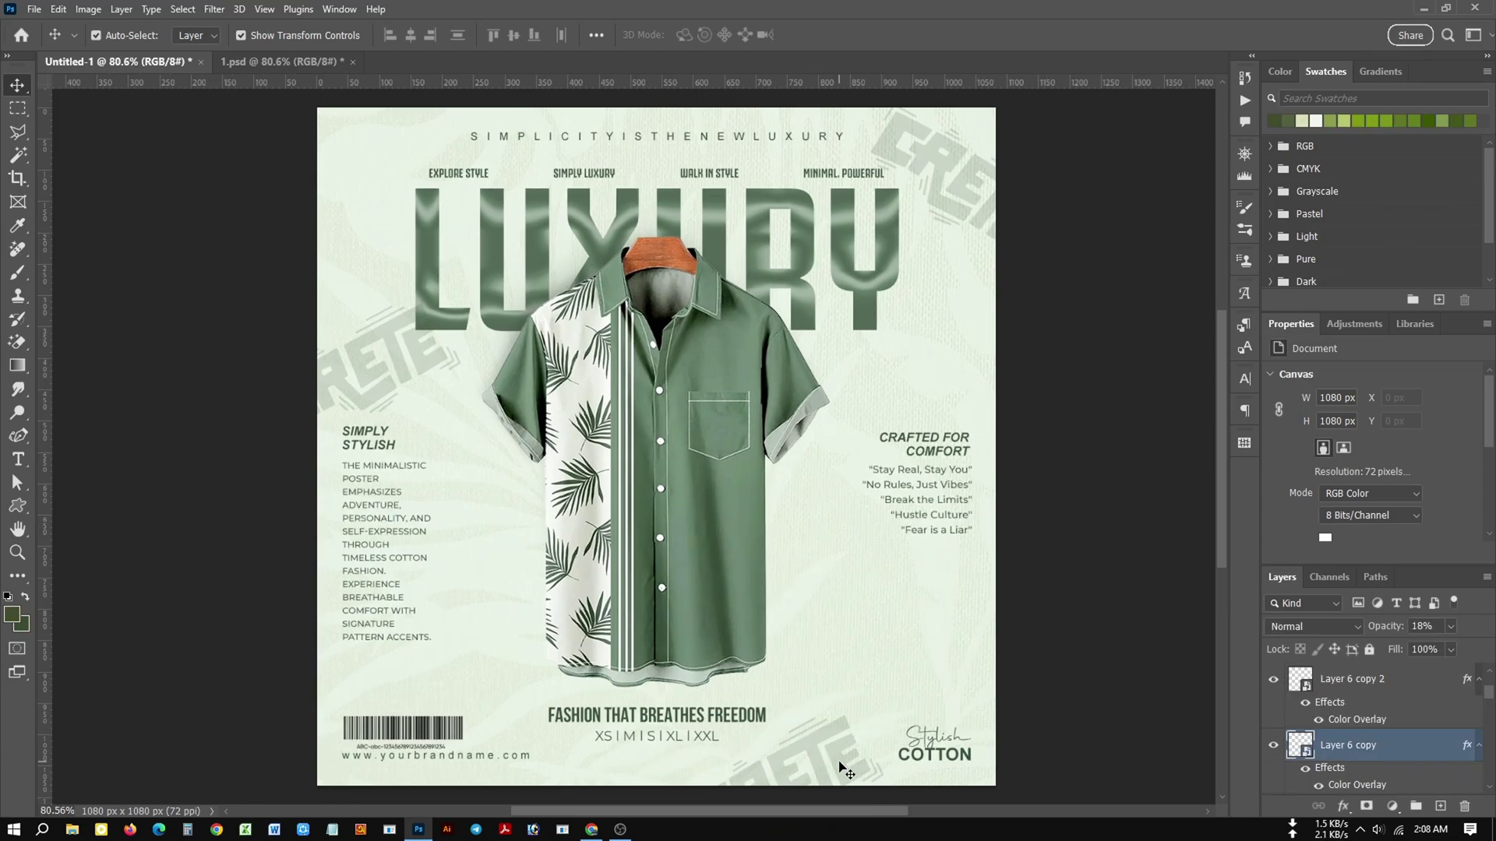
left_click_drag(841, 769, 1014, 616)
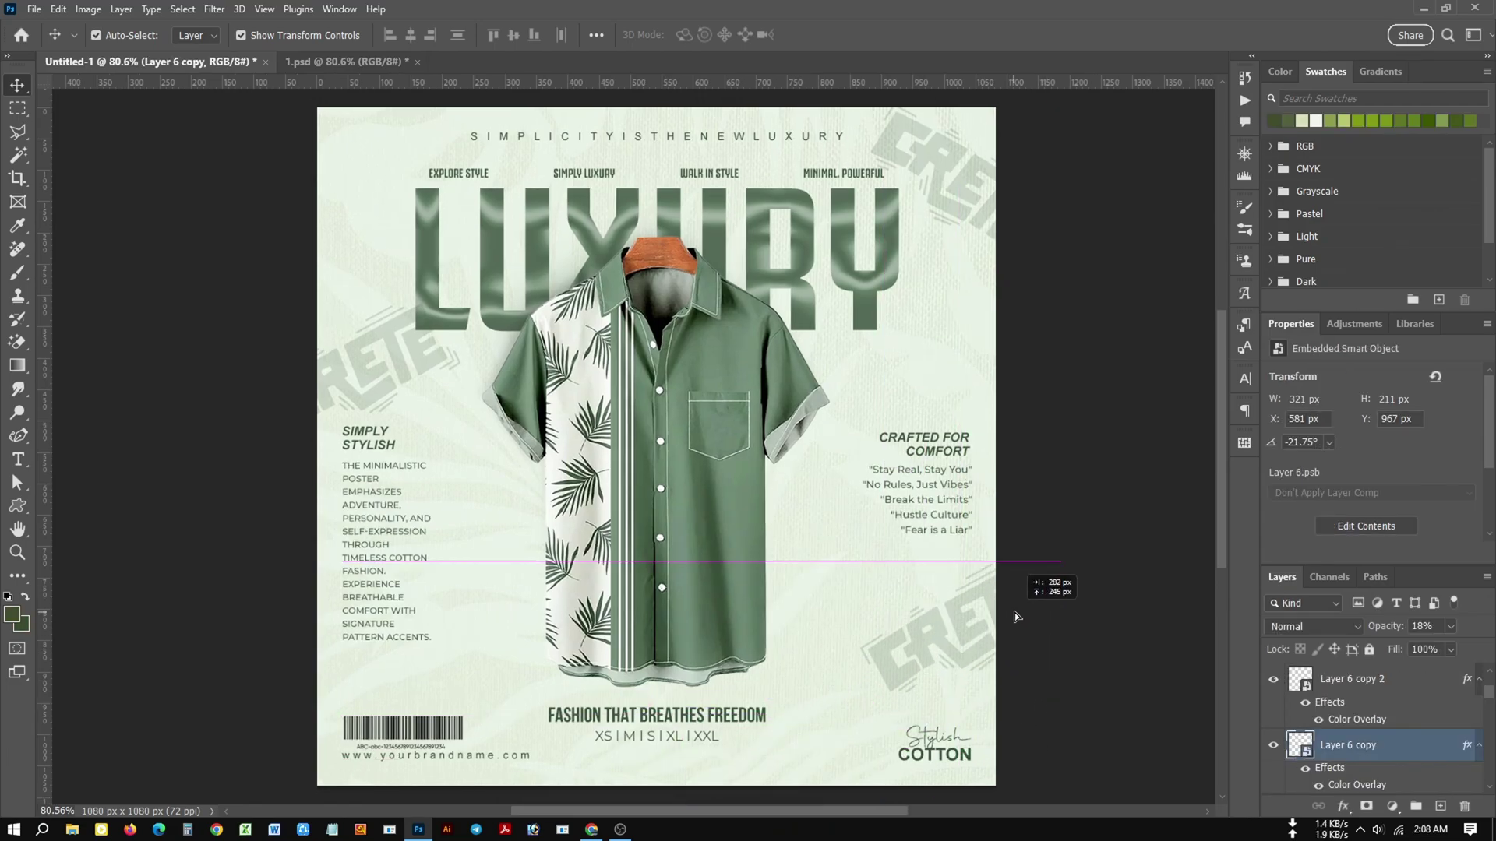
left_click(1078, 477)
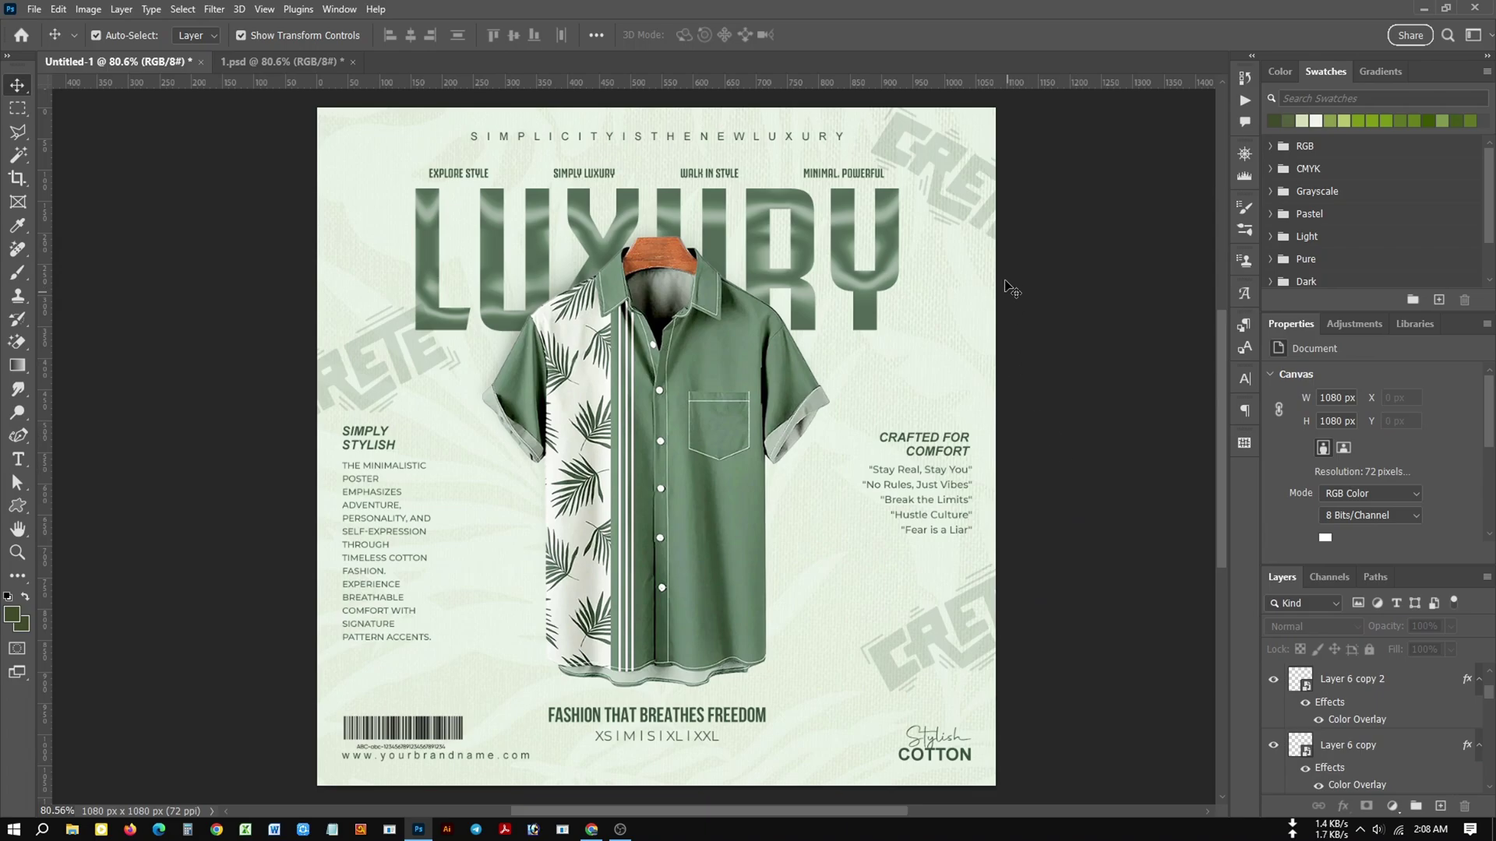
scroll(546, 556, "down", 1)
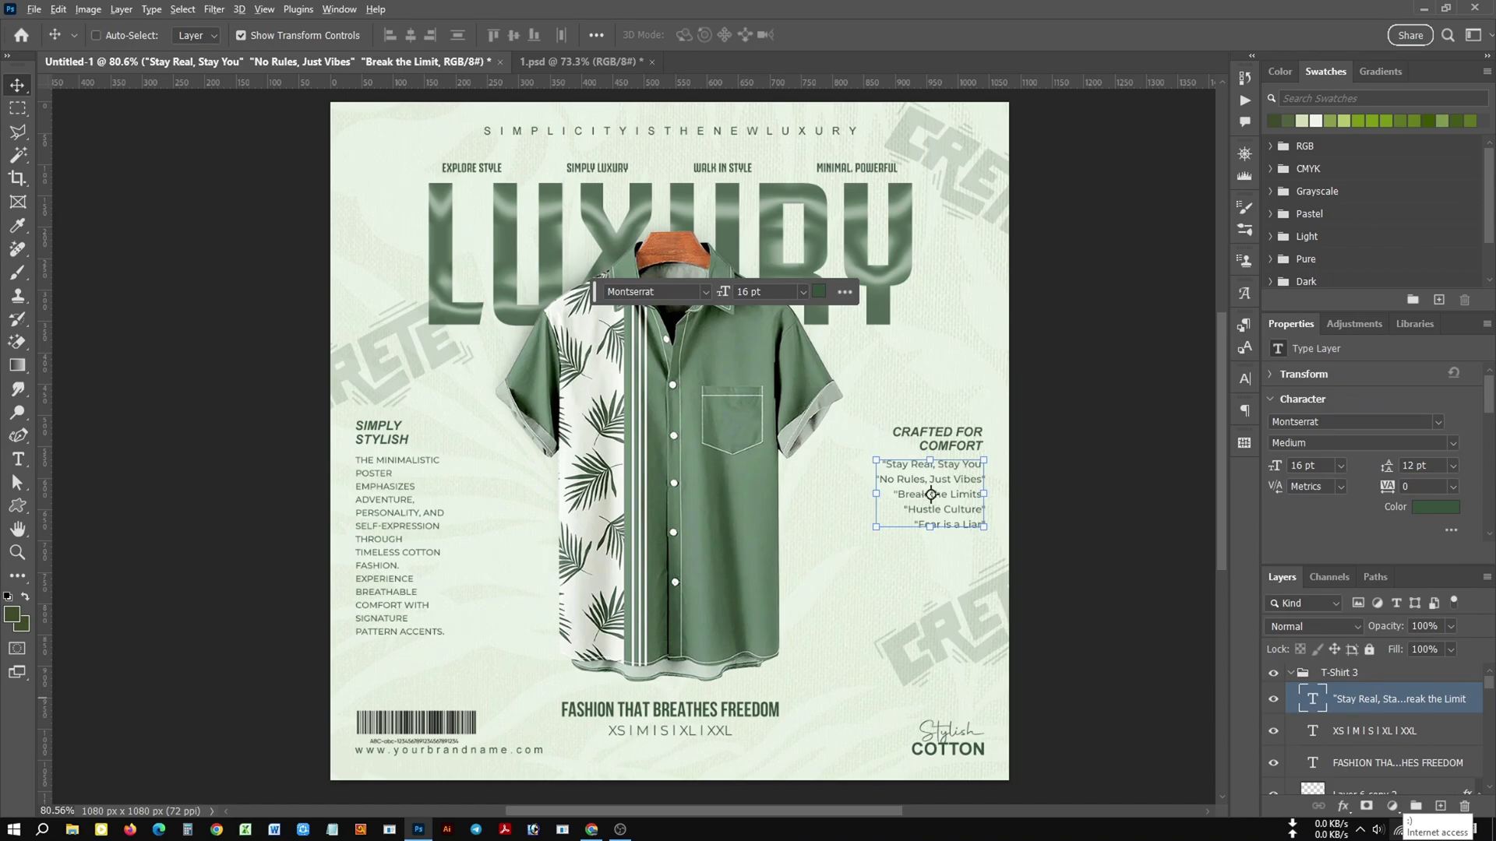
Stamp all visible layers into a new layer, make it a smart object, and launch Camera Raw.
key("ctrl+shift+alt+e")
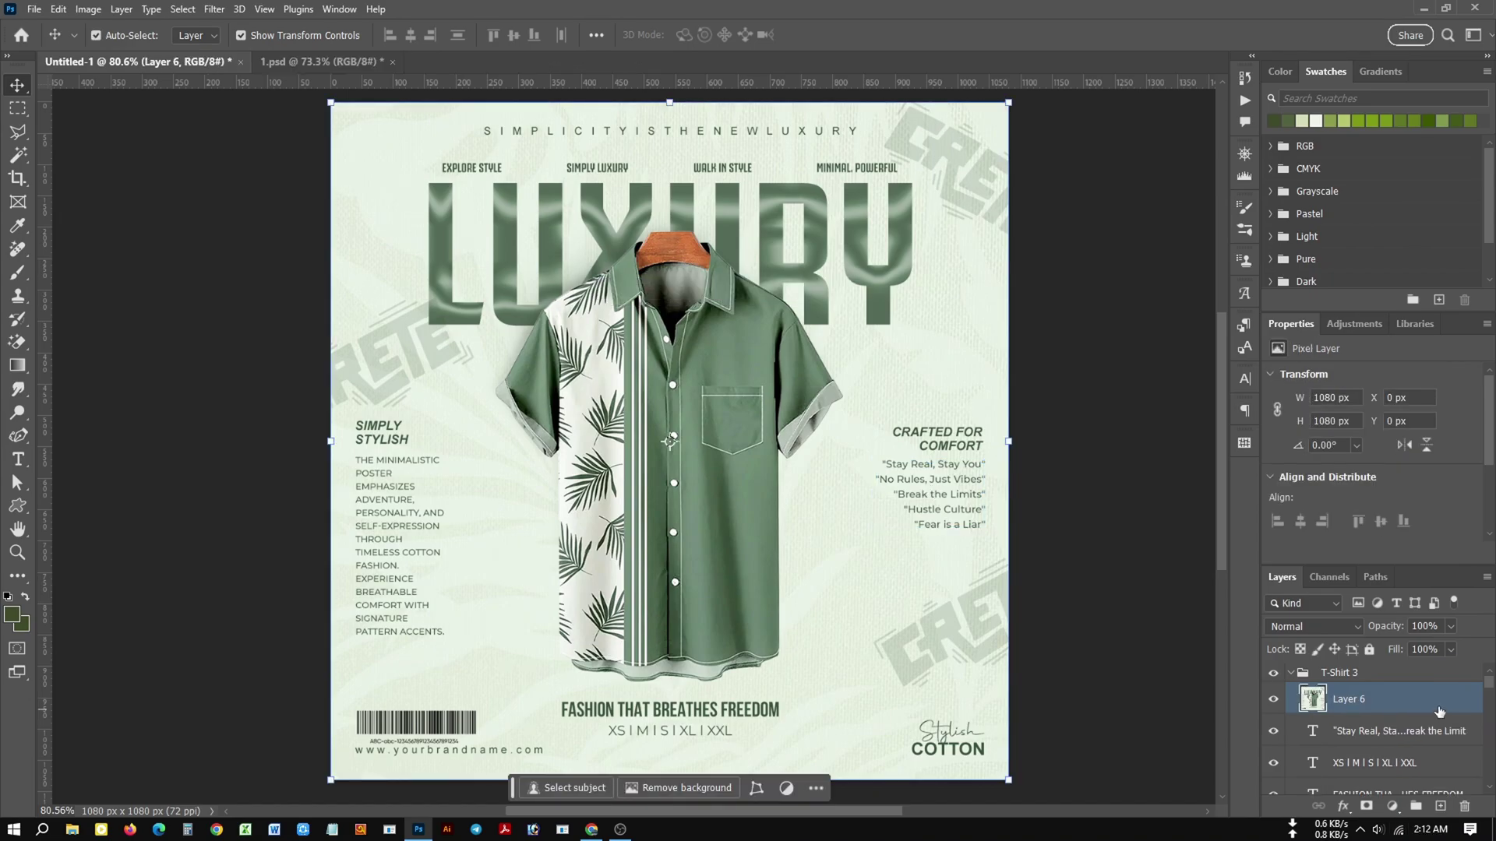
right_click(1438, 707)
left_click(1414, 283)
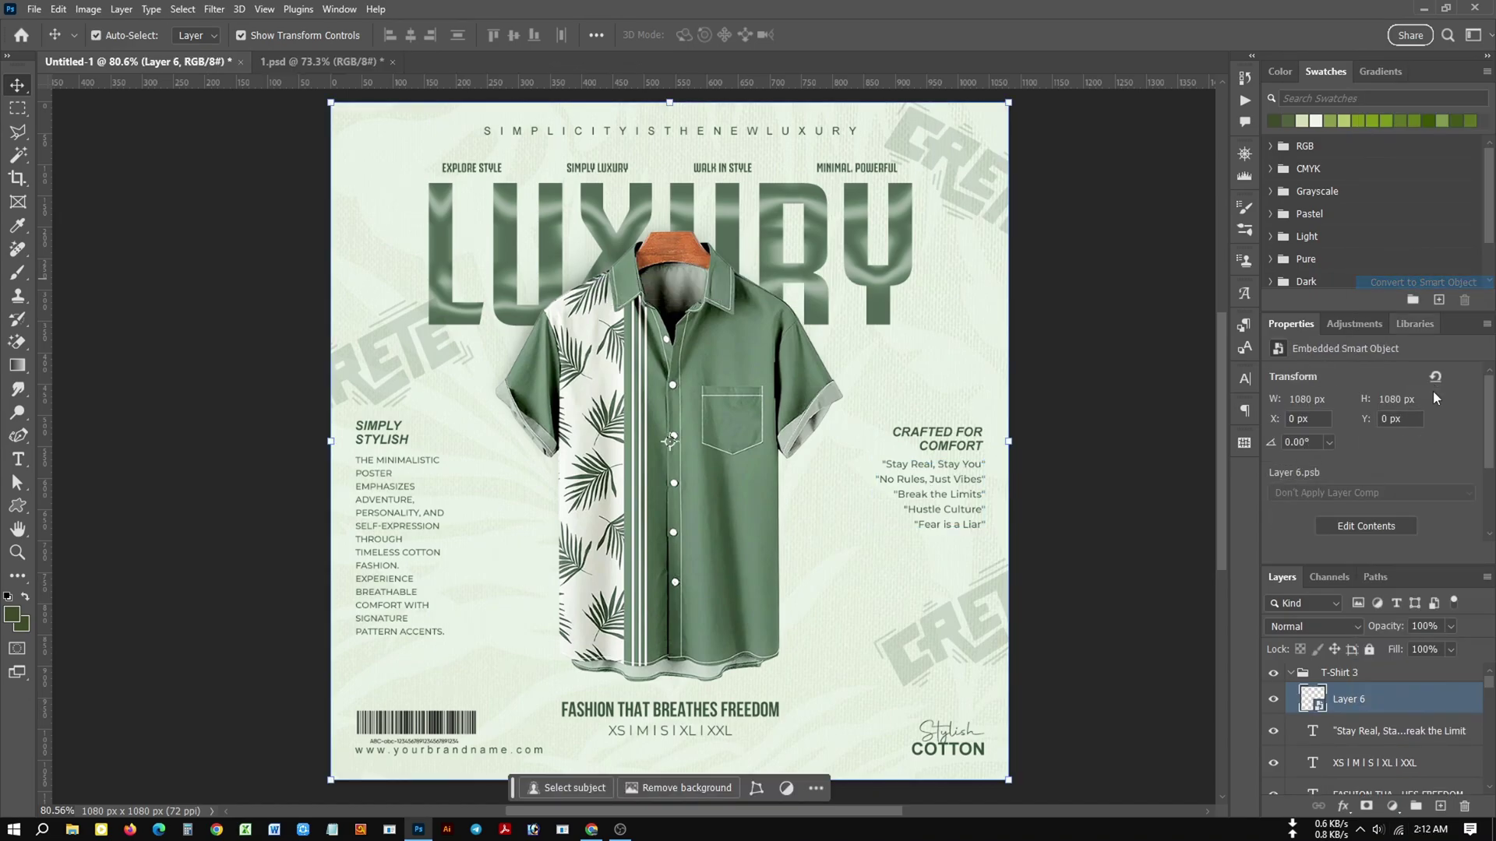
left_click(215, 9)
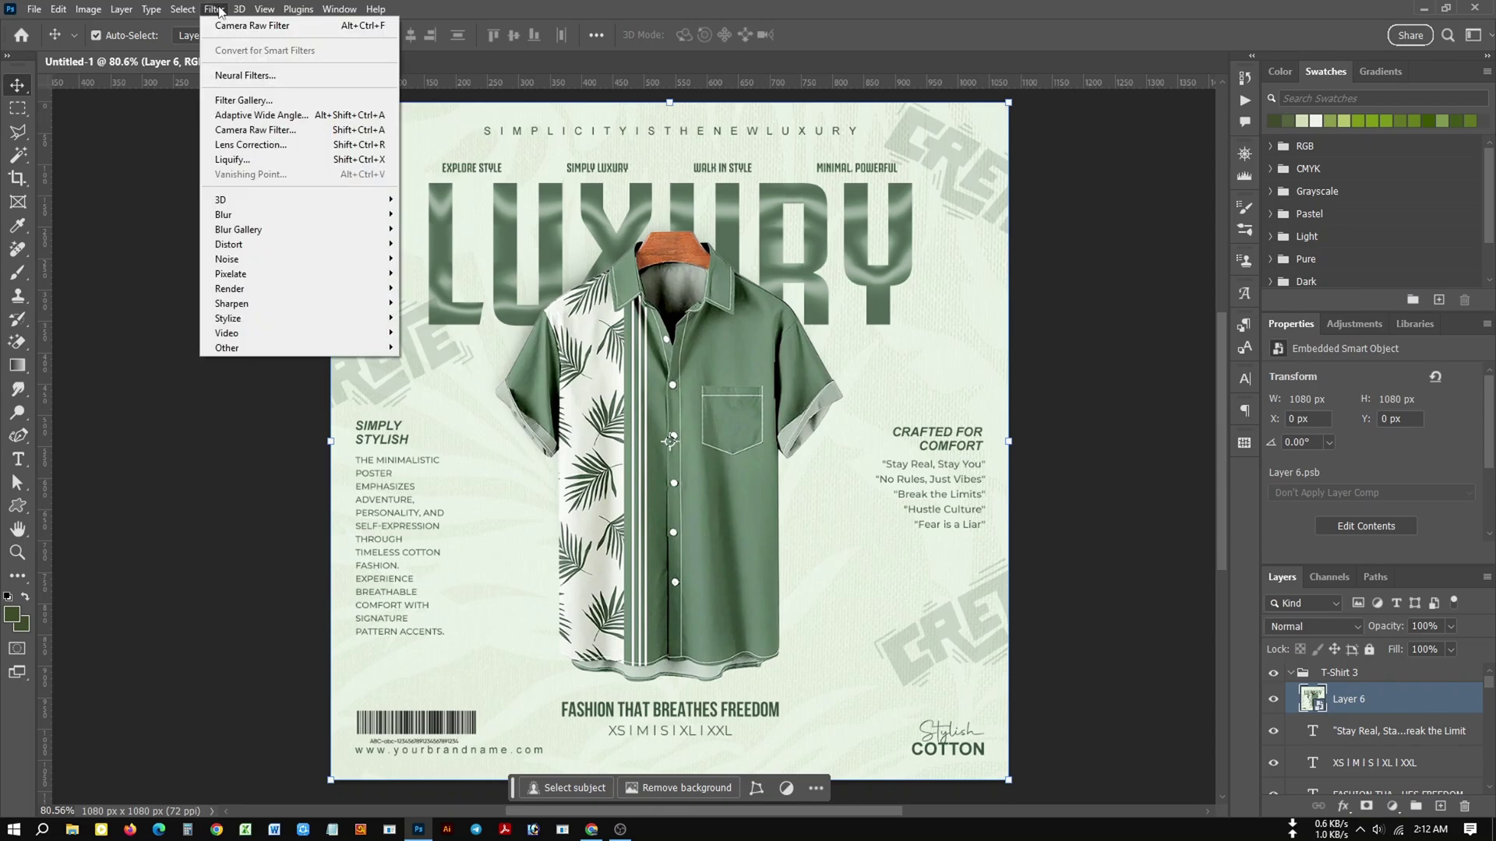
left_click(242, 131)
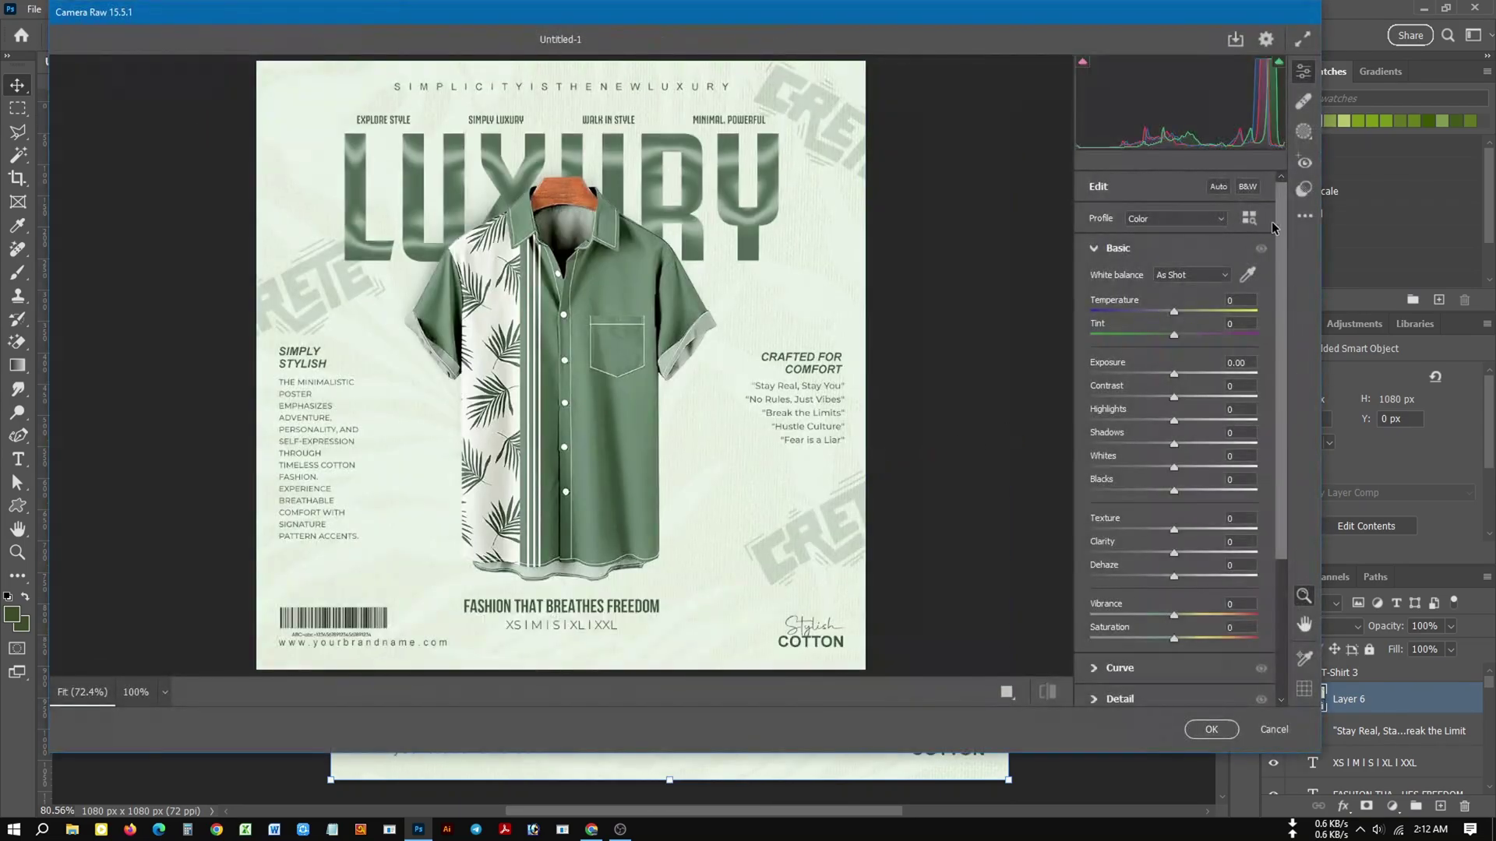
Paste saved Camera Raw settings, tweak exposure, contrast, vibrance, saturation and tint, then apply.
left_click(1305, 216)
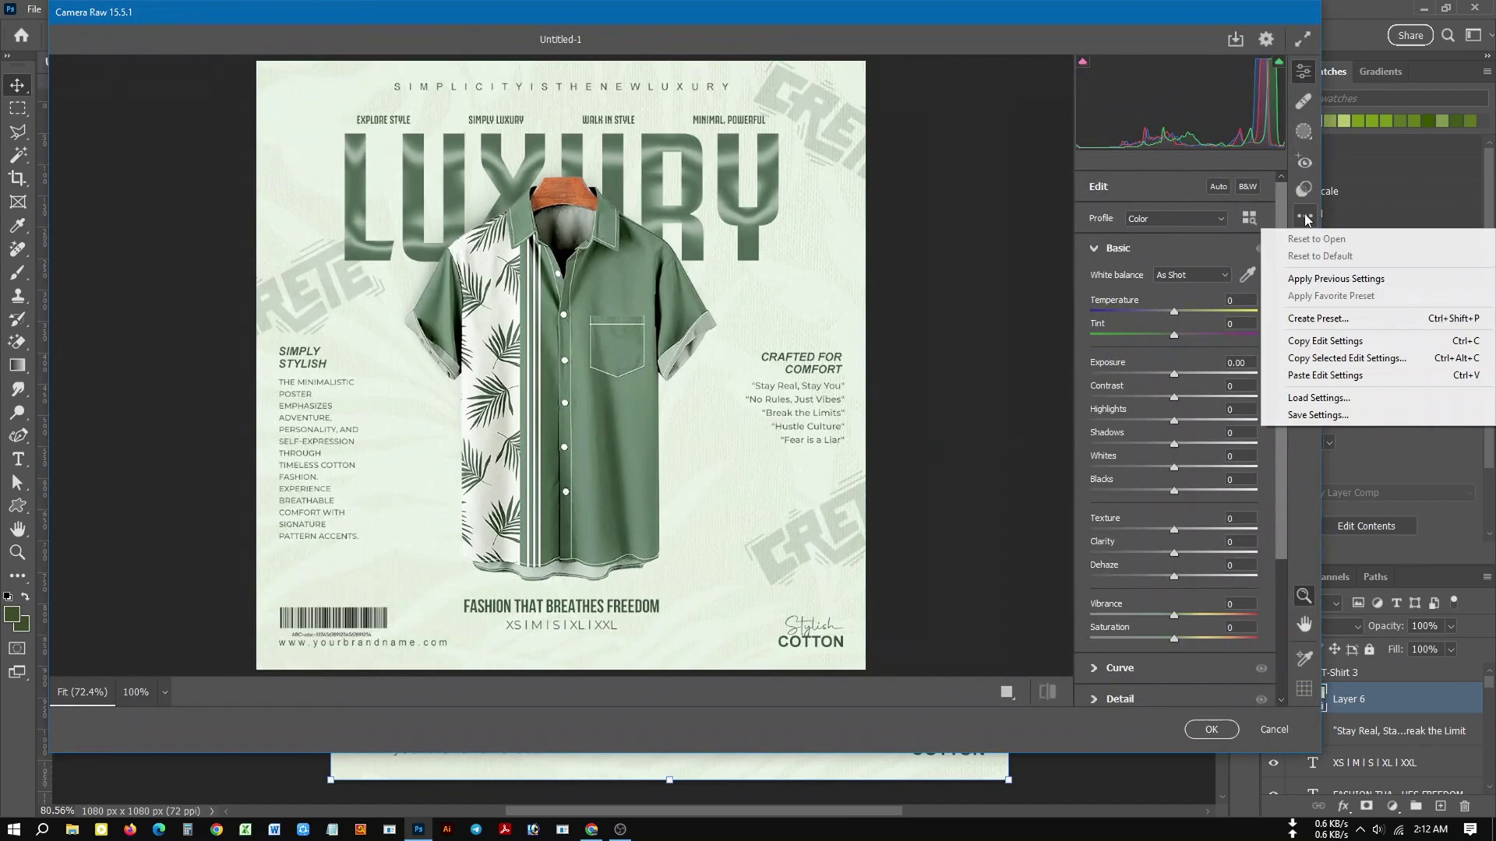
left_click(1316, 376)
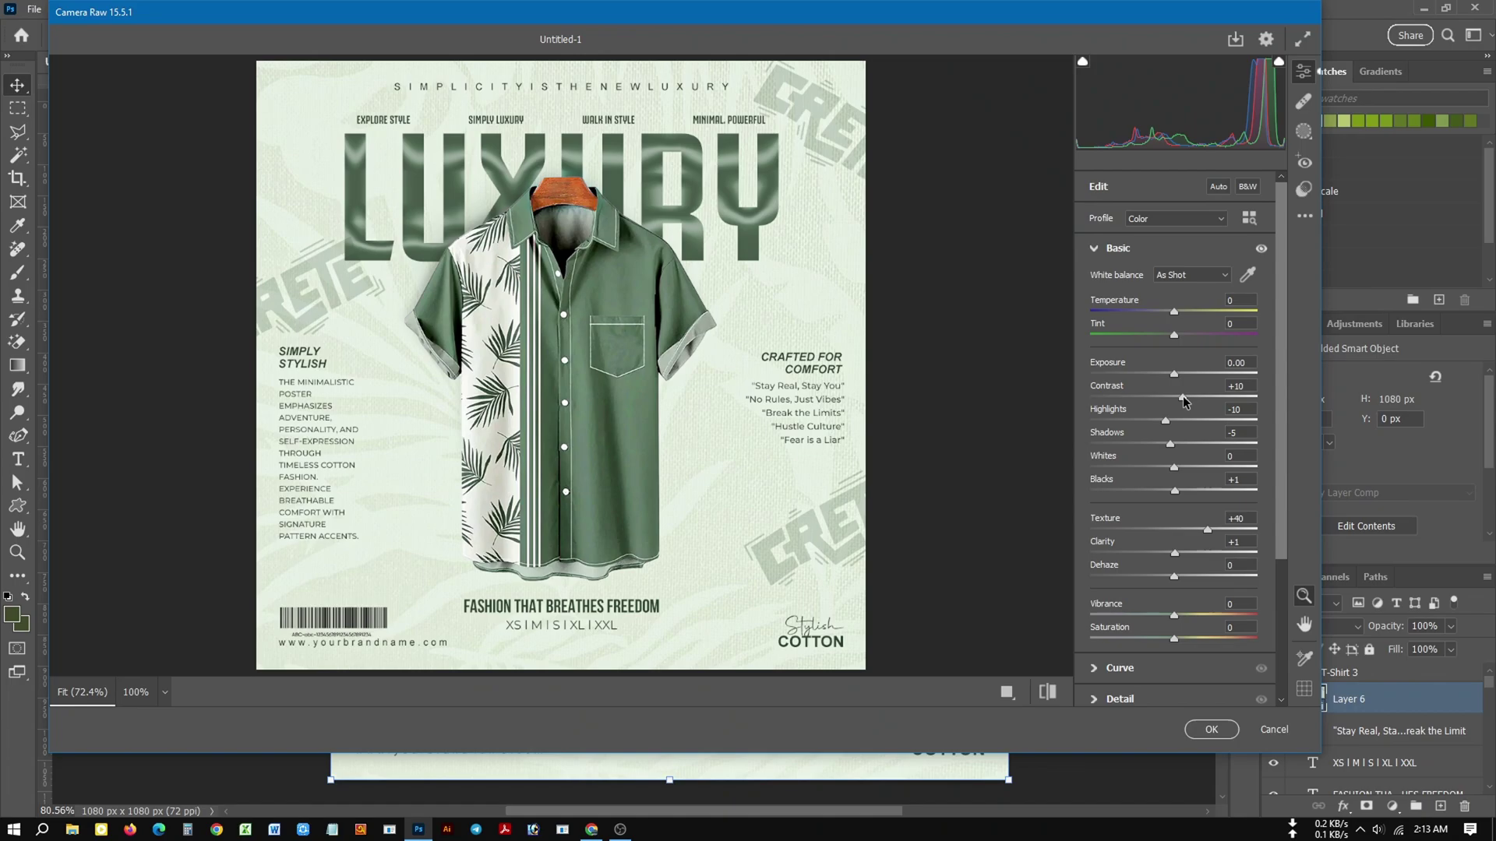
left_click_drag(1175, 376, 1178, 375)
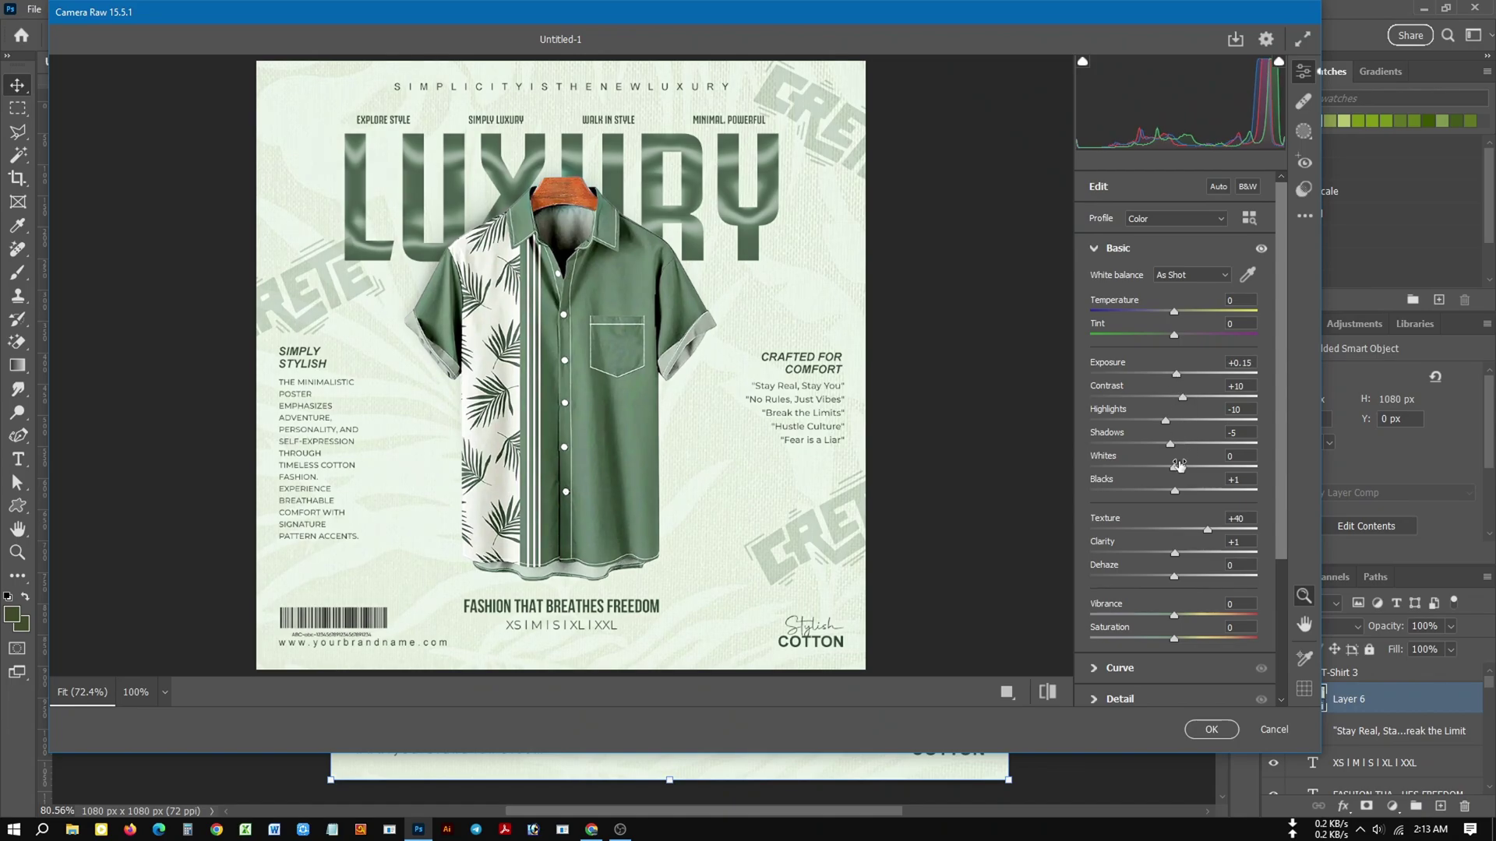
left_click_drag(1177, 378, 1176, 381)
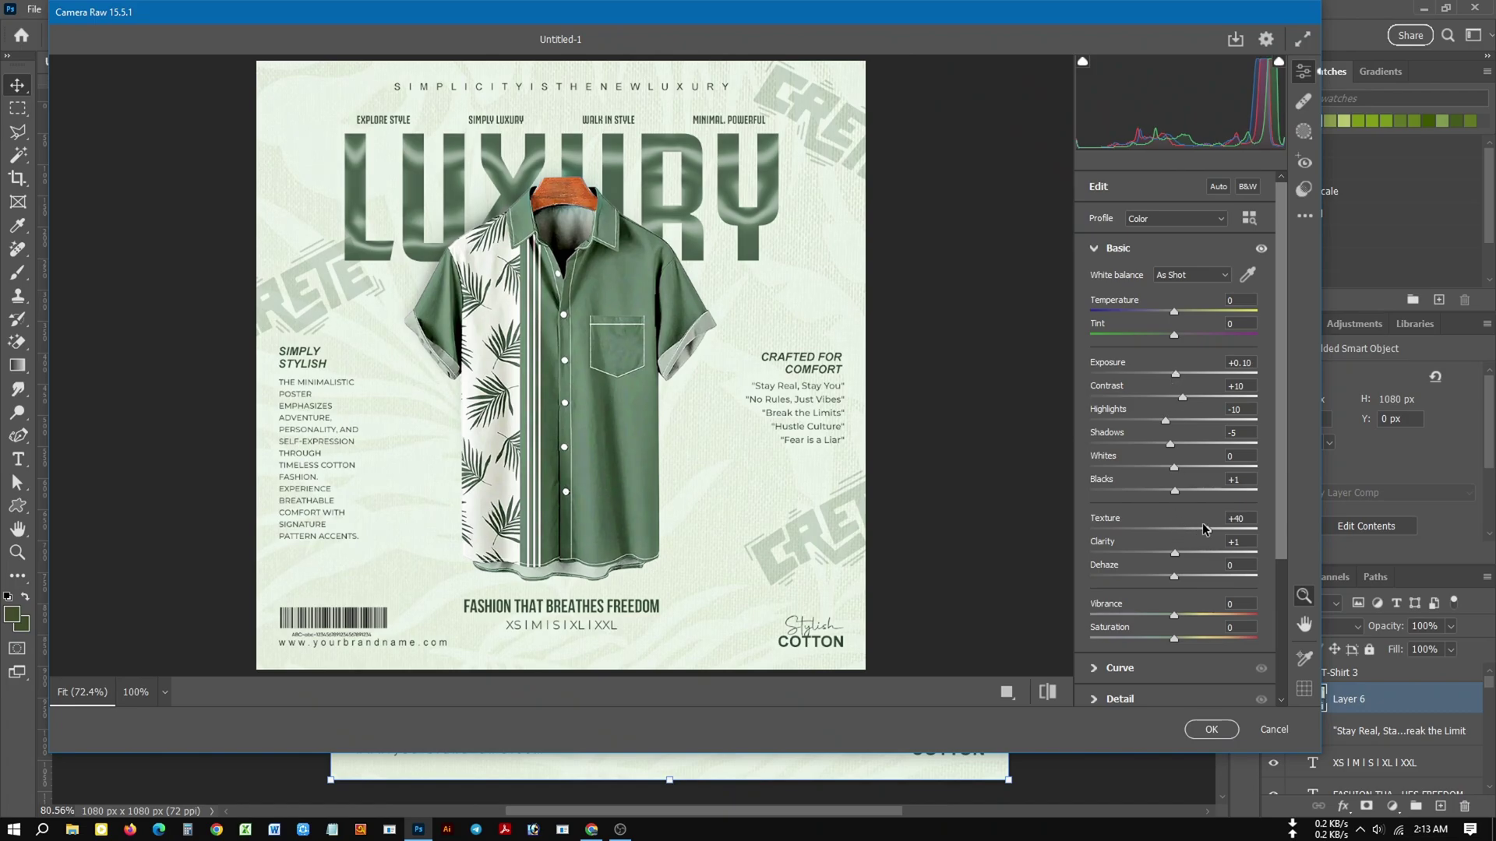
left_click_drag(1182, 398, 1189, 398)
left_click_drag(1174, 617, 1182, 615)
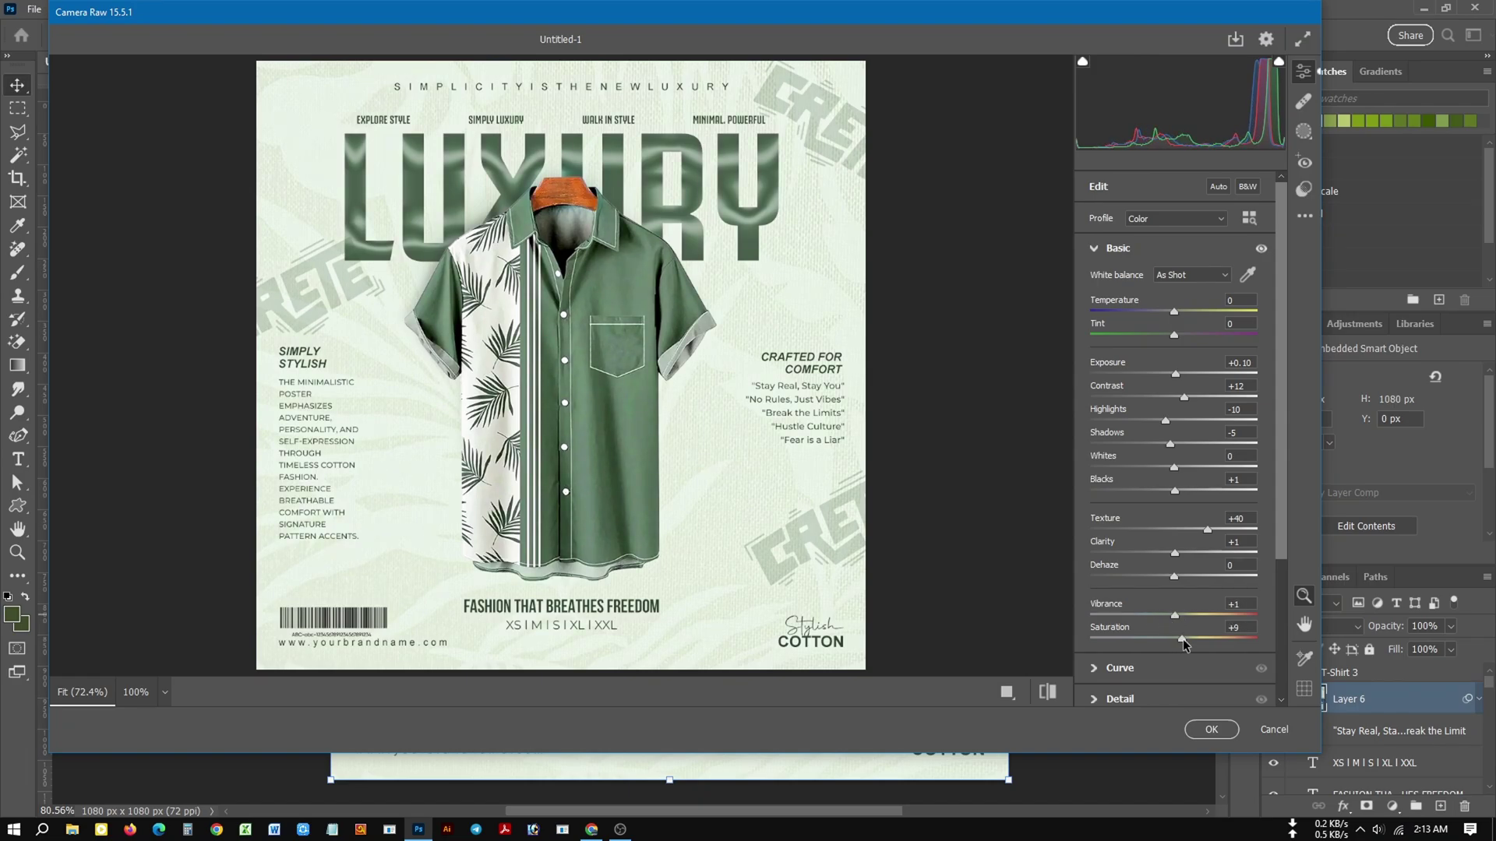
left_click_drag(1182, 638, 1177, 641)
left_click_drag(1174, 336, 1170, 336)
left_click(1209, 728)
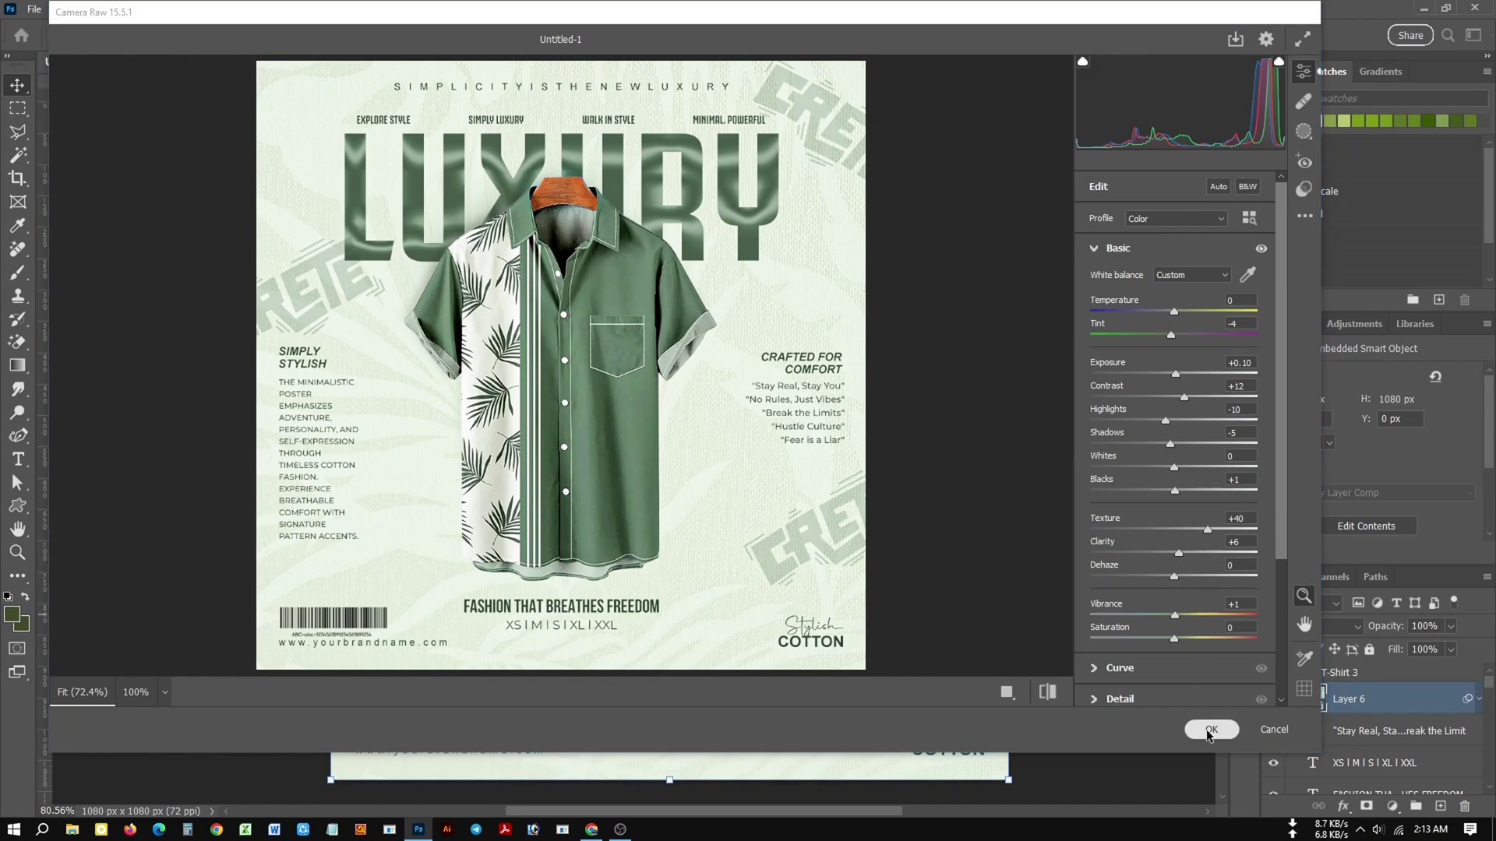
left_click(1083, 692)
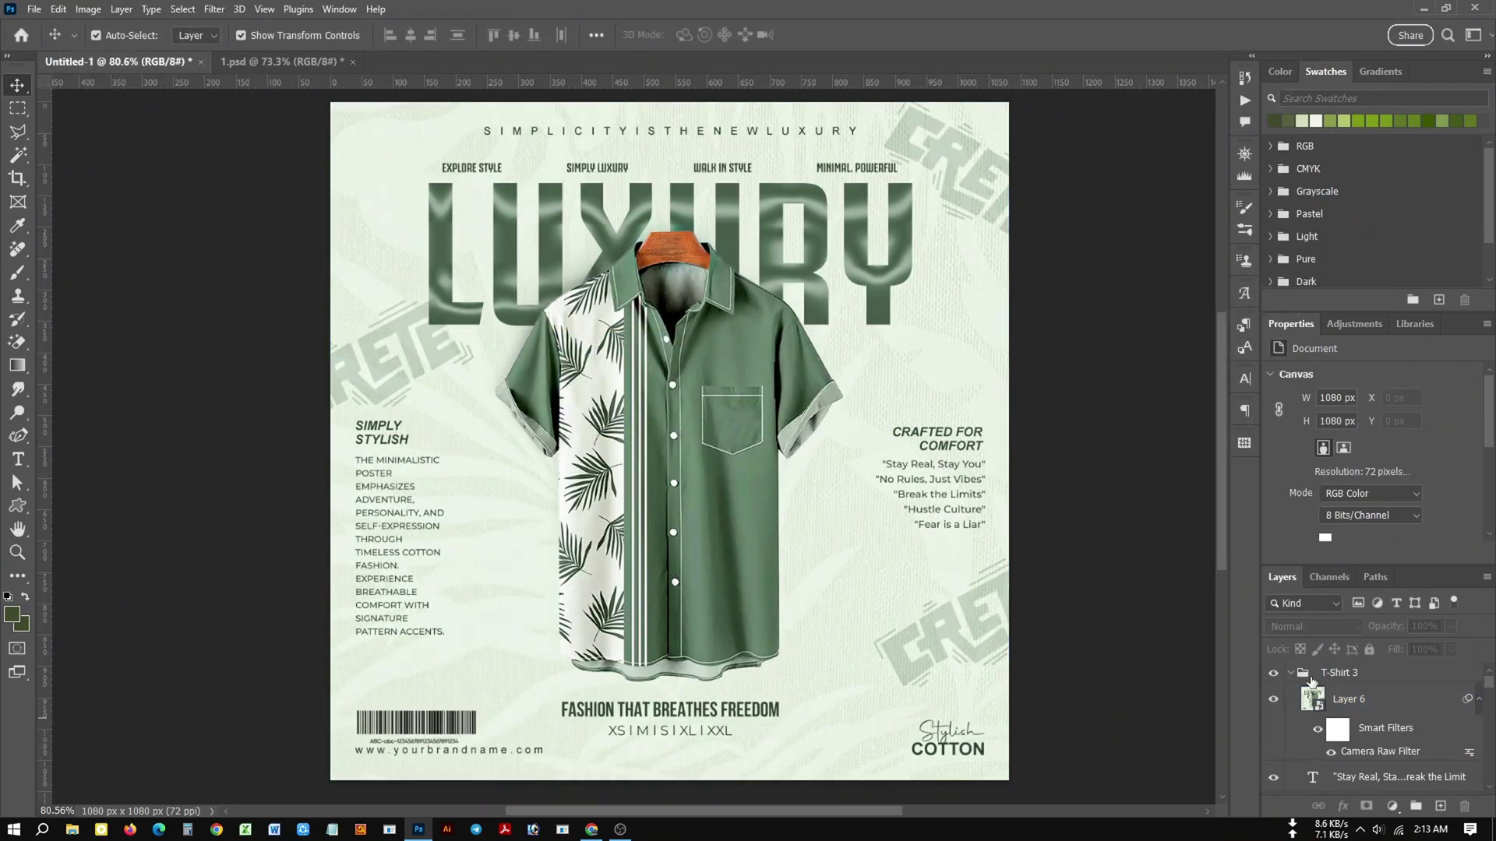